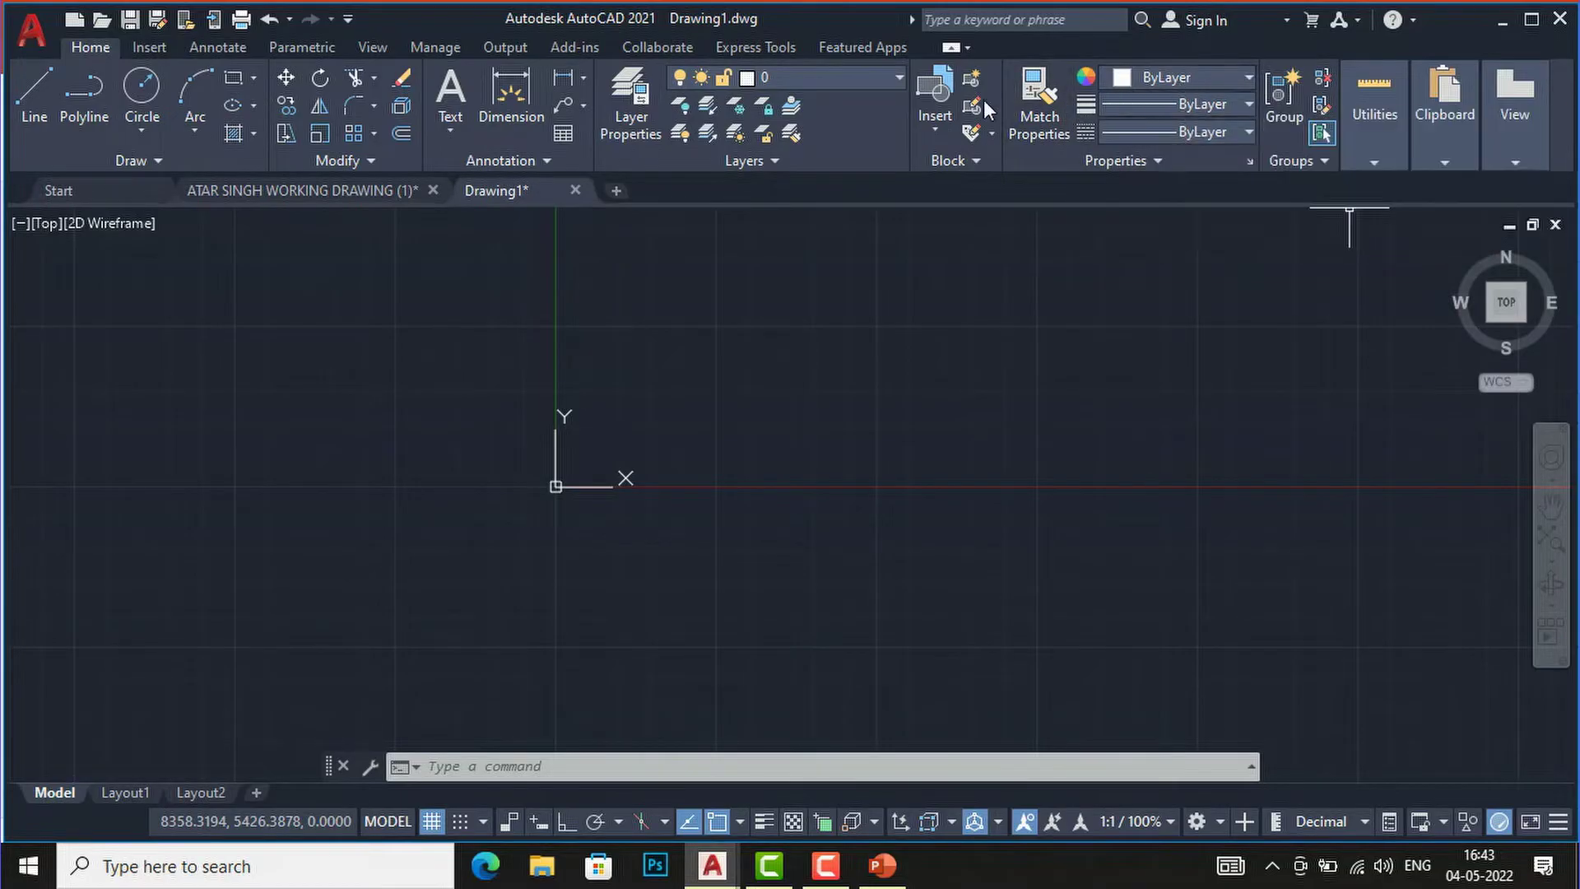
Review the drawing's layer list and the available lineweight options without choosing any
left_click(791, 82)
left_click(791, 81)
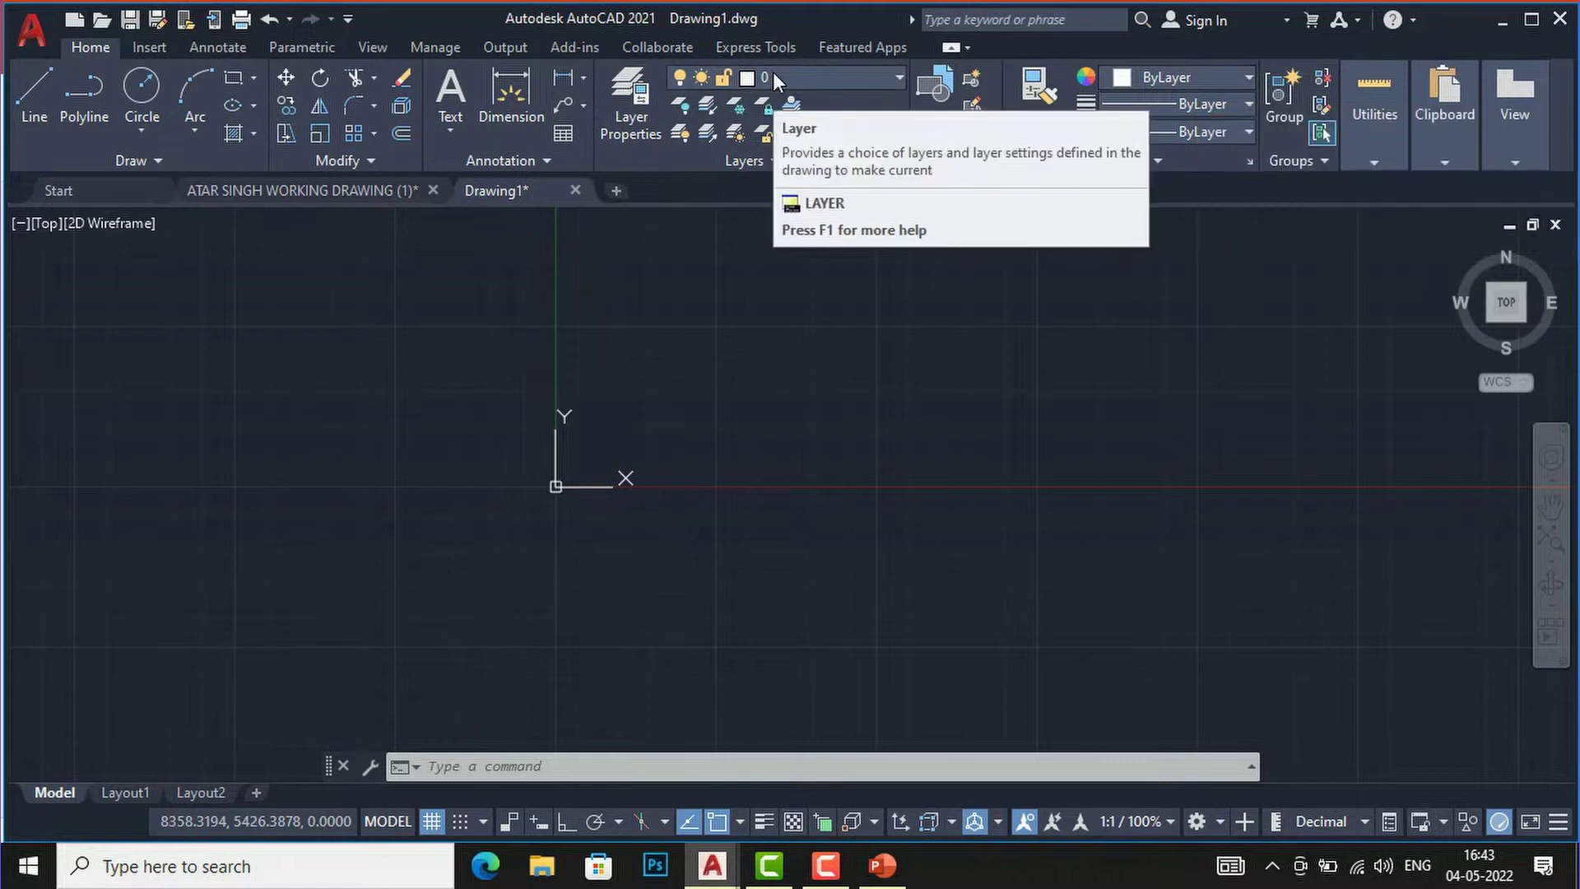
left_click(1212, 106)
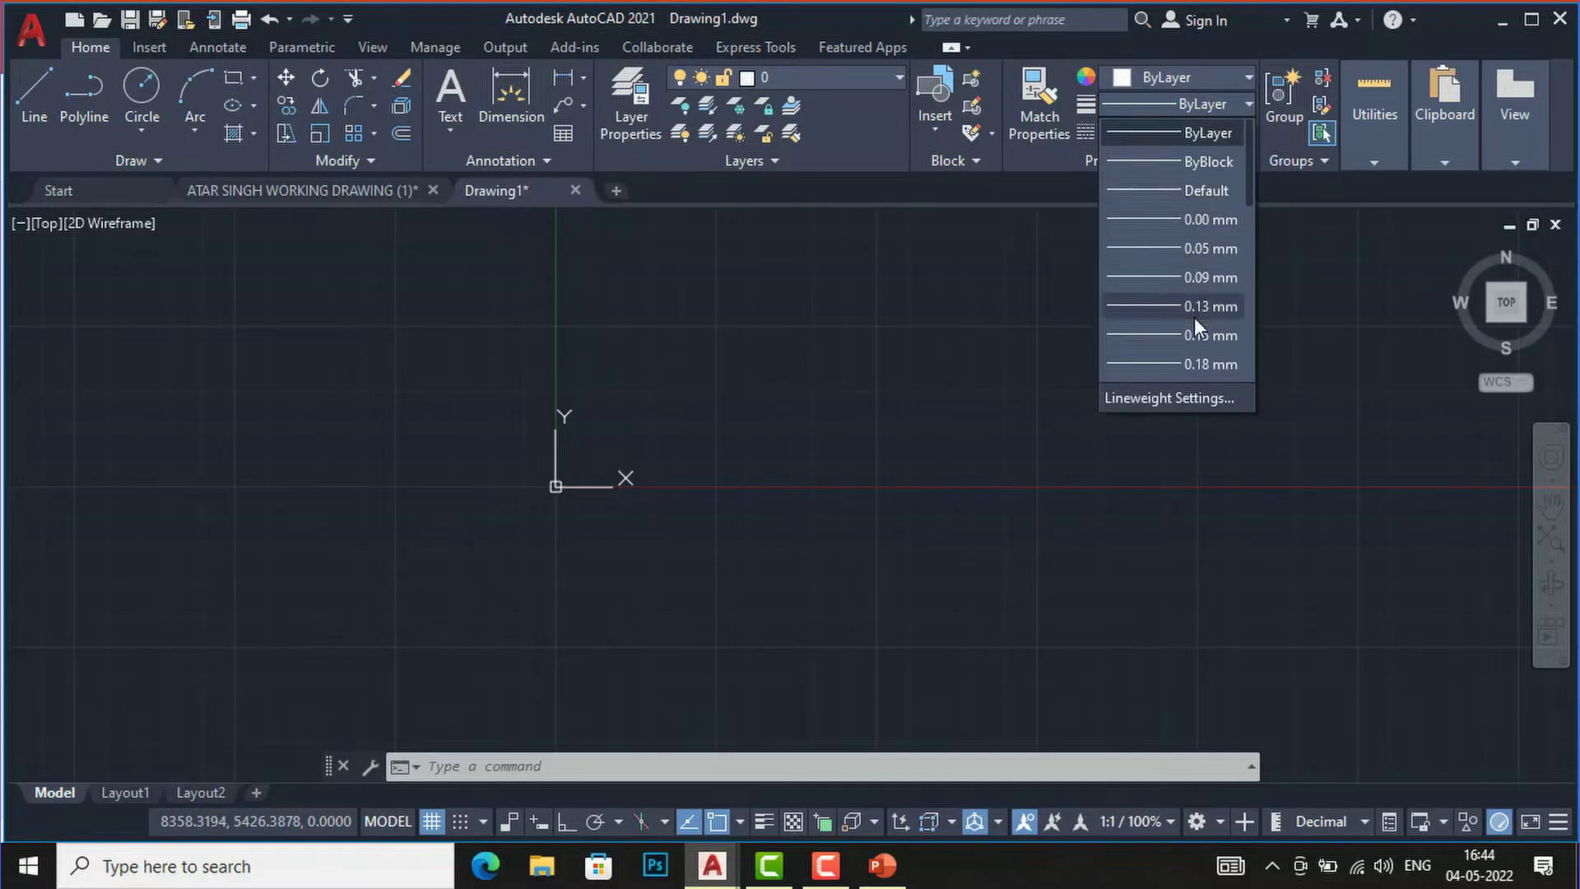
left_click(846, 68)
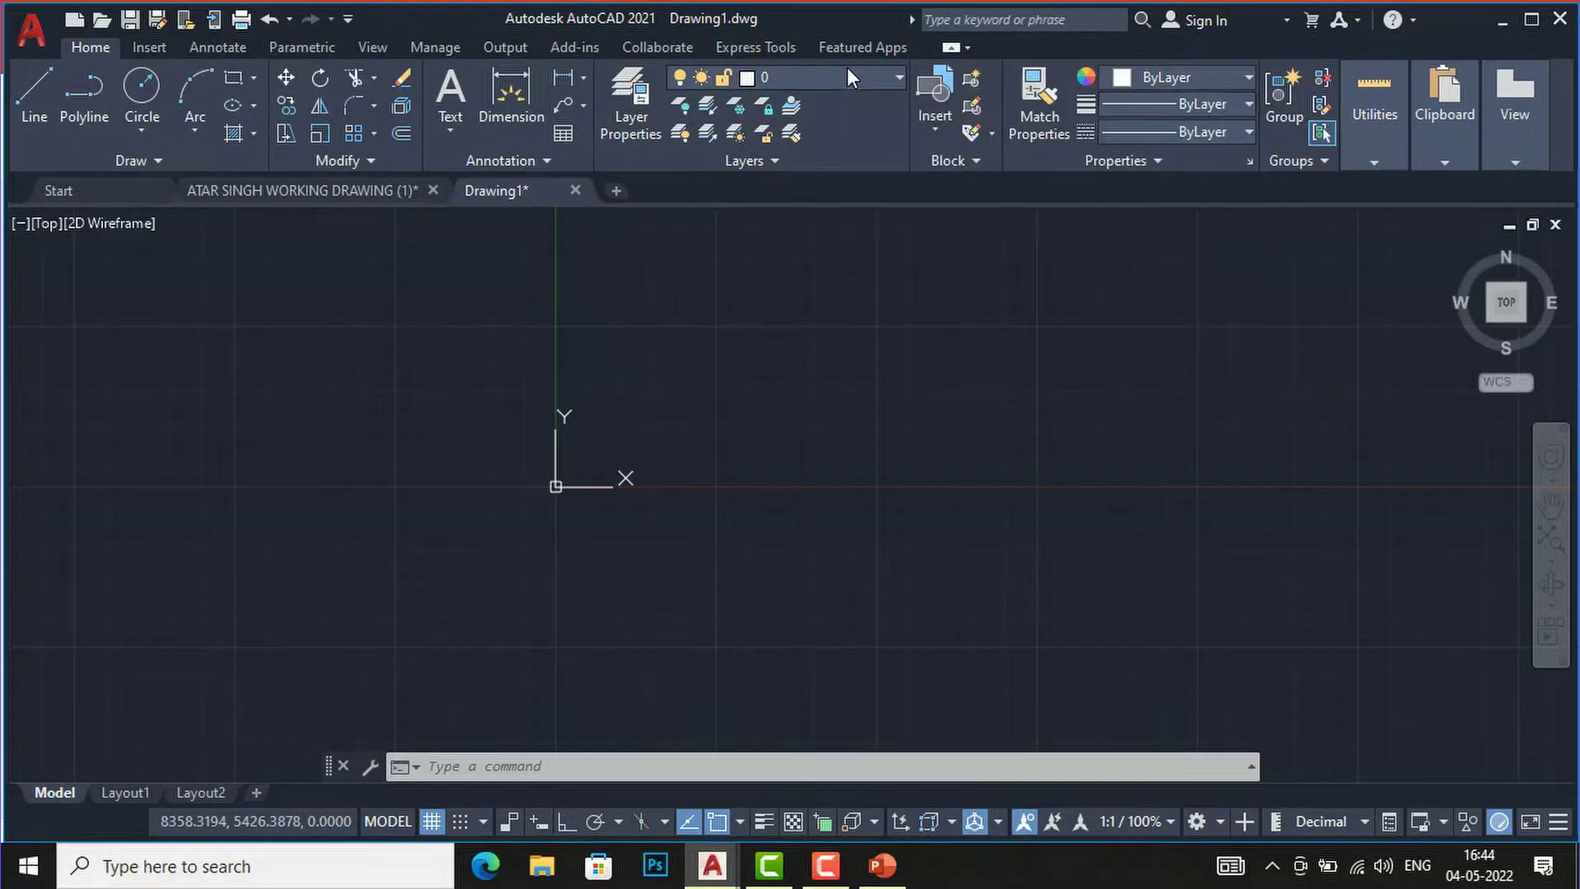
left_click(846, 74)
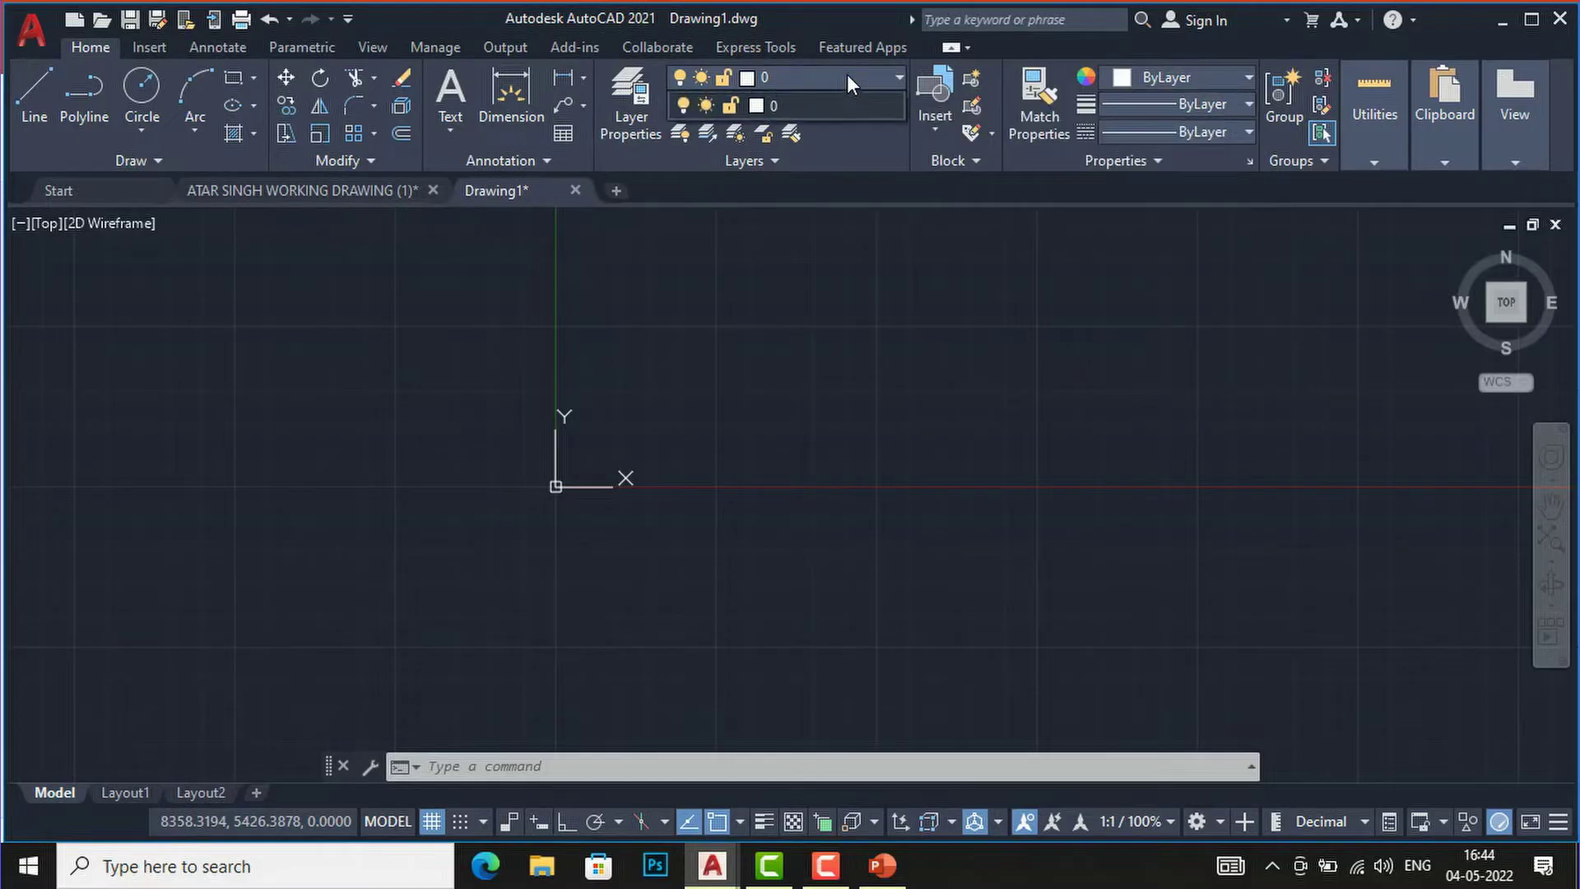
key("Escape")
key("Escape")
key("Escape")
left_click(864, 429)
key("Escape")
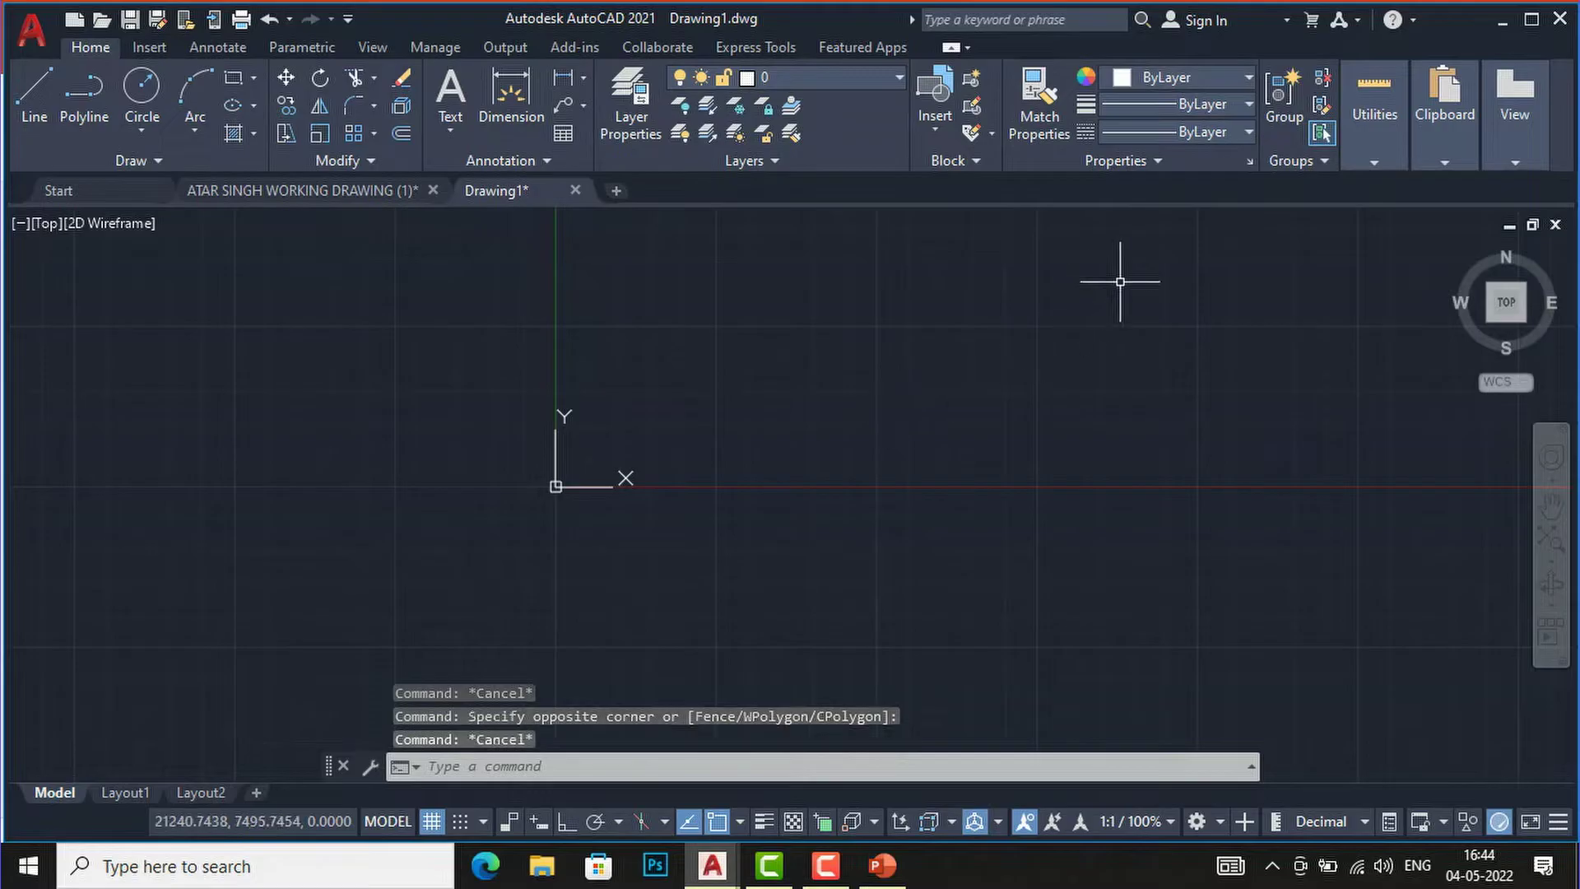
left_click(1228, 101)
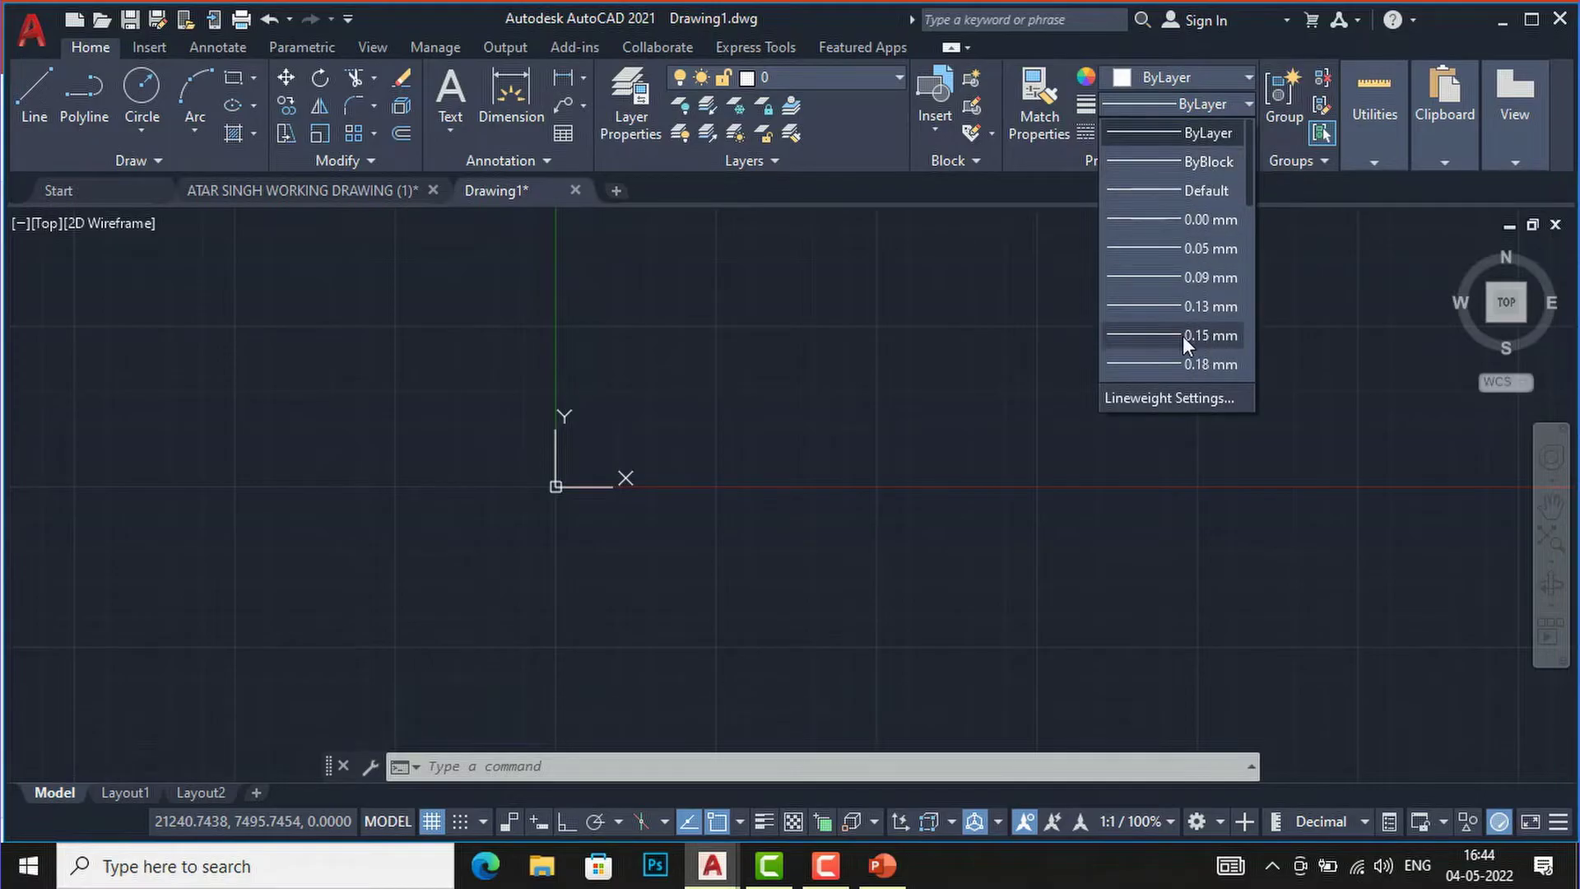
left_click(917, 391)
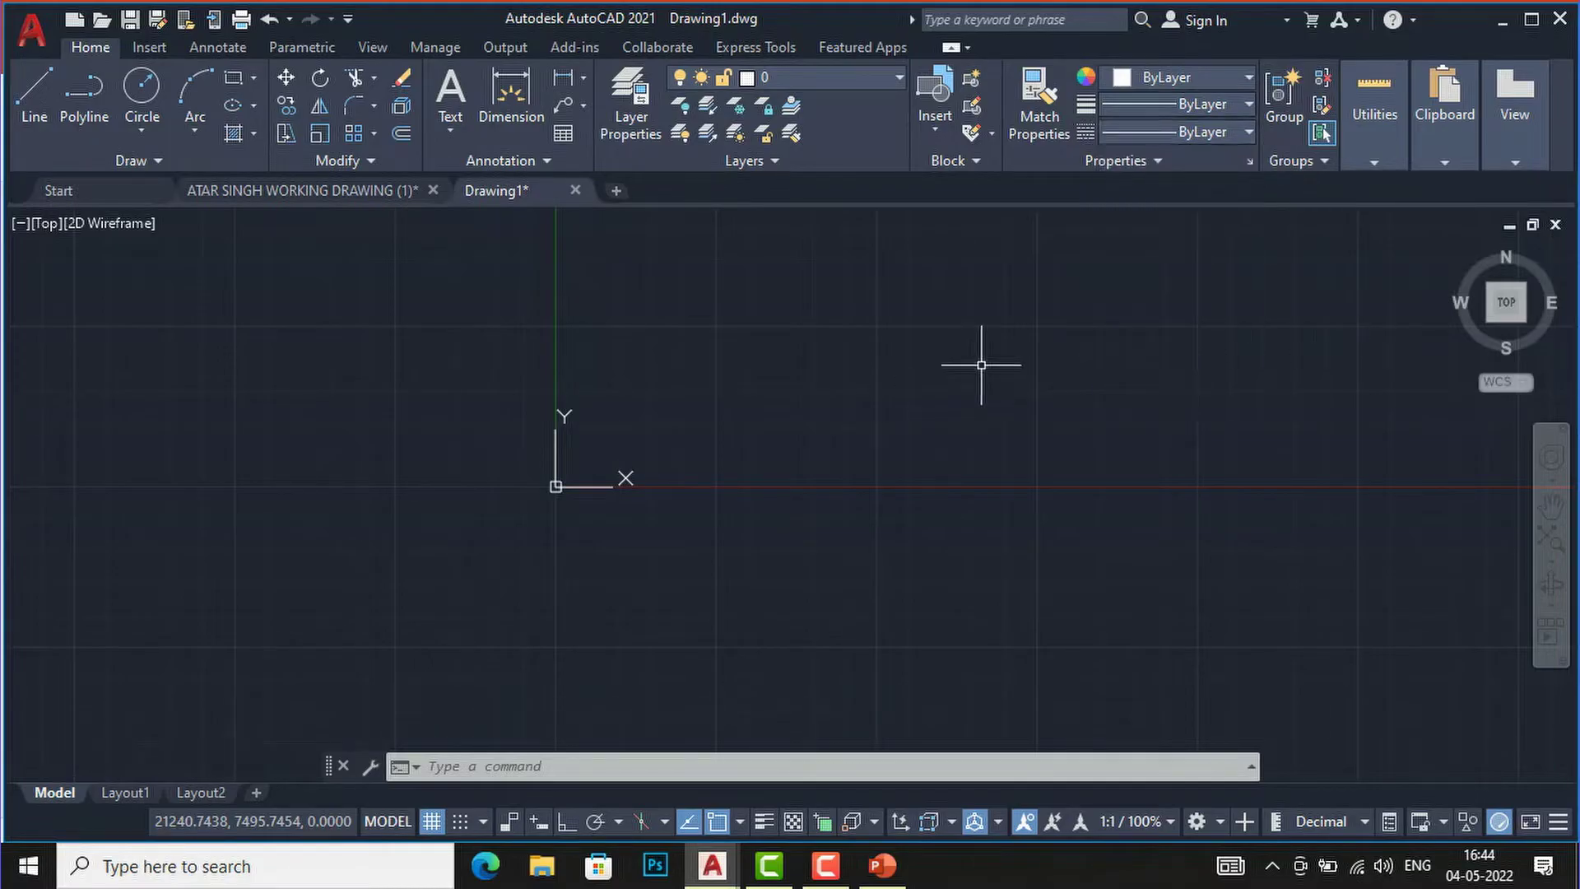
key("Escape")
key("Escape")
Browse the loadable linetypes of acadiso.lin in the Linetype Manager, and close it without loading any
left_click(1180, 132)
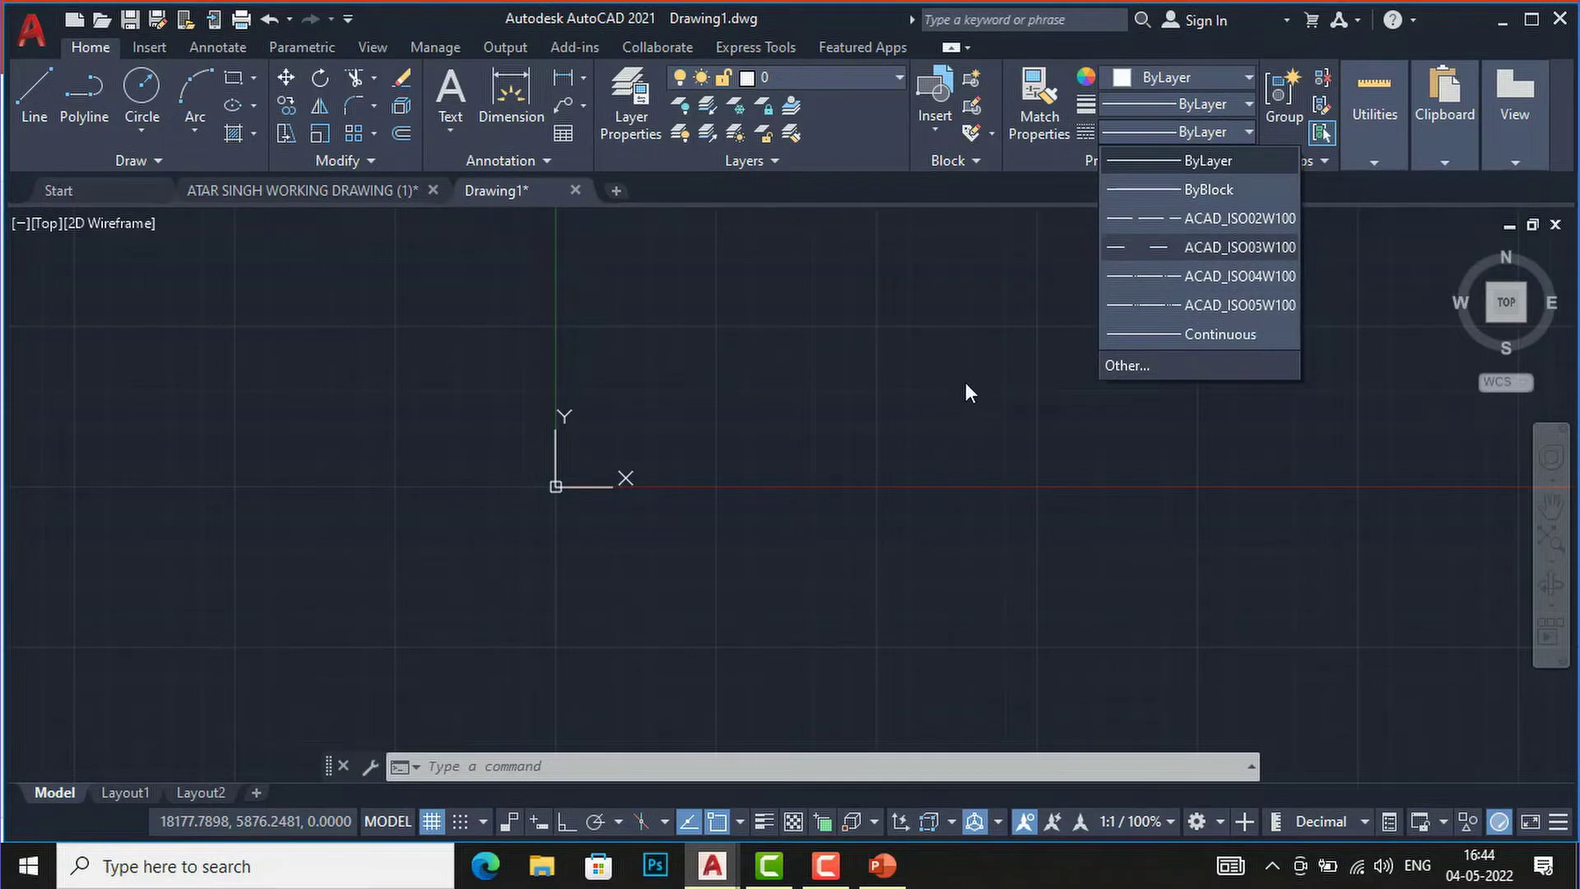
left_click(1141, 364)
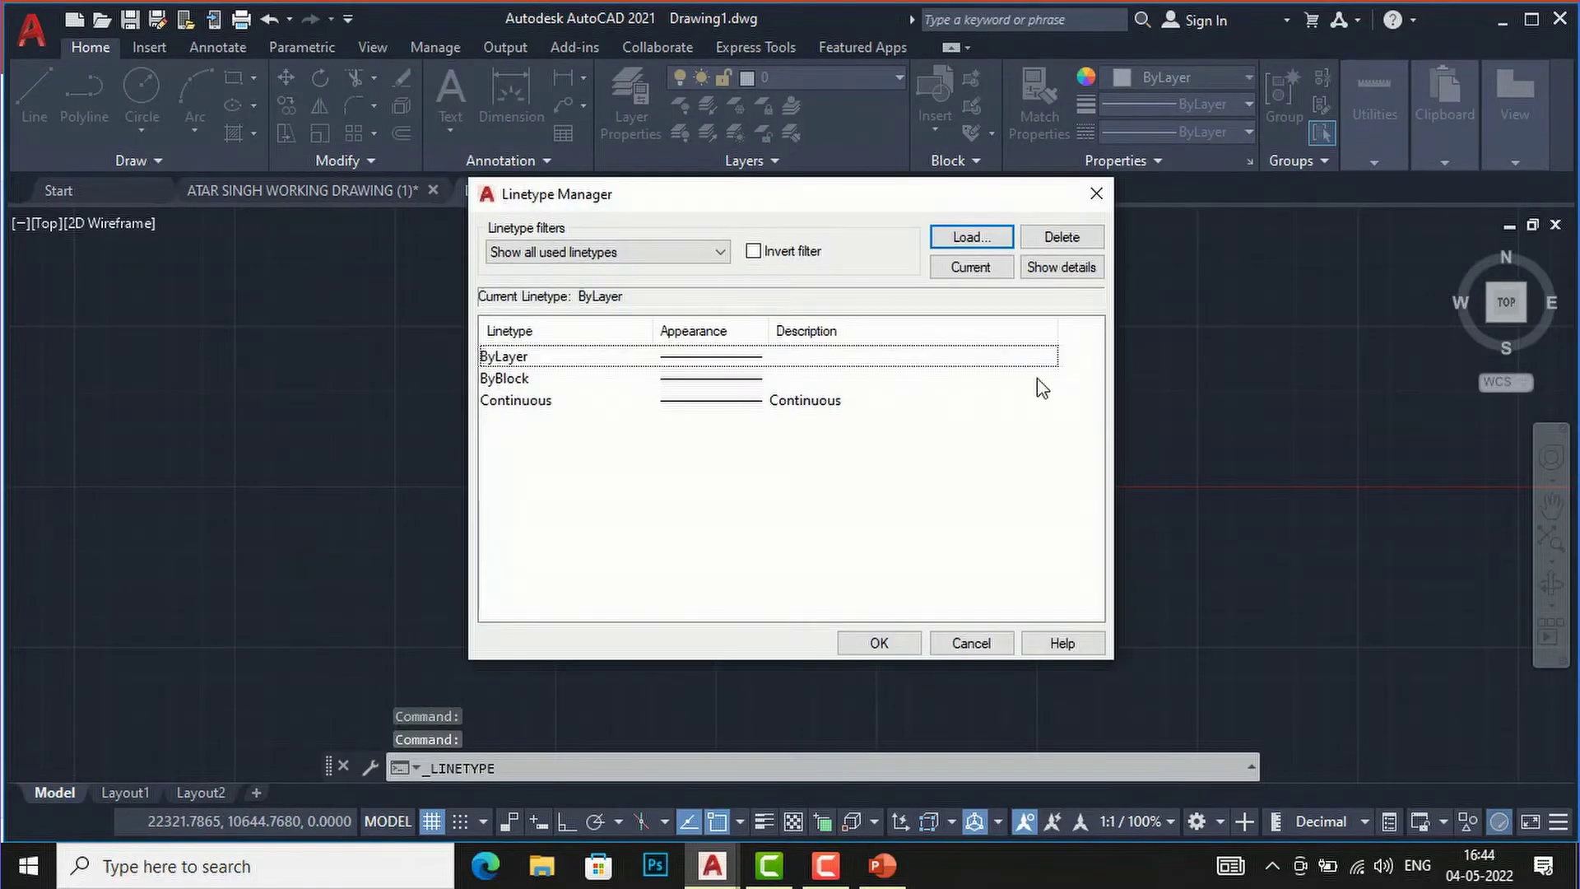
left_click(957, 241)
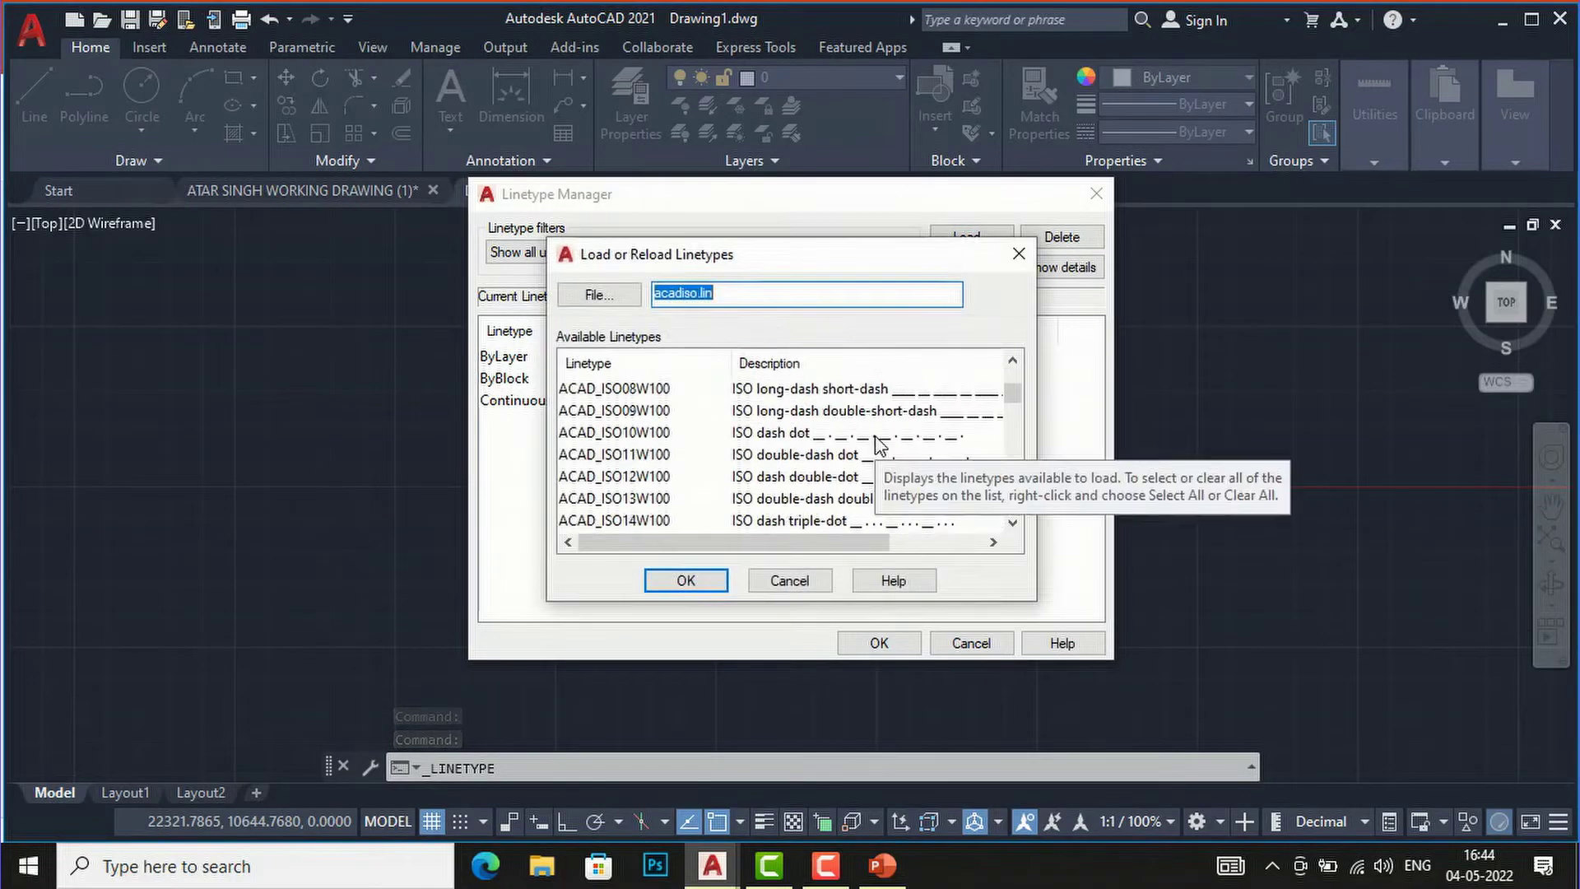
scroll(879, 444, "down", 15)
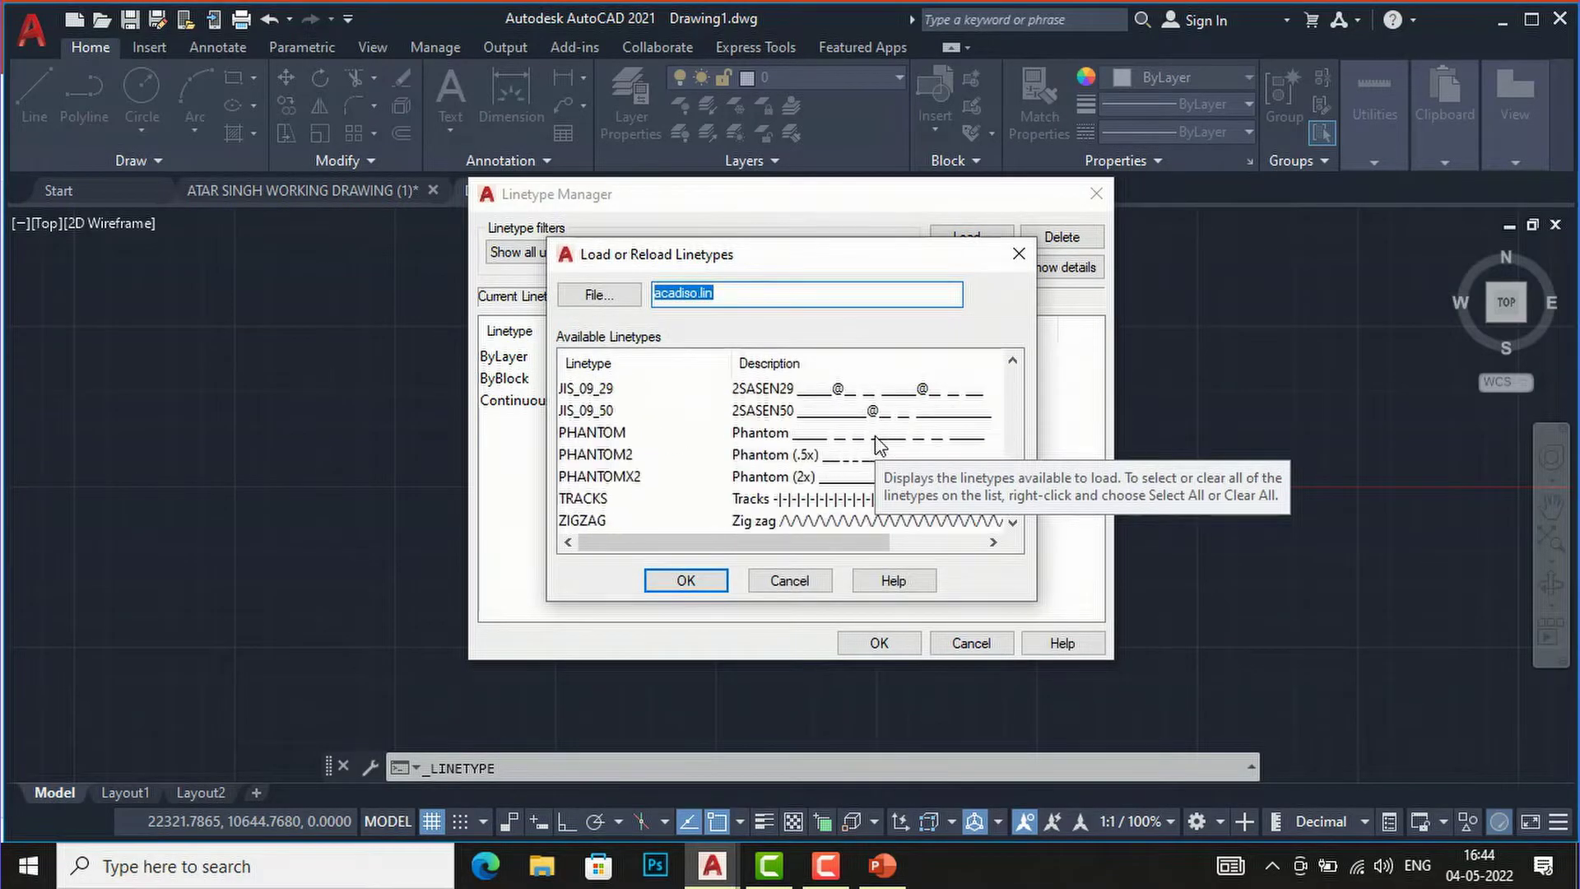
left_click(685, 581)
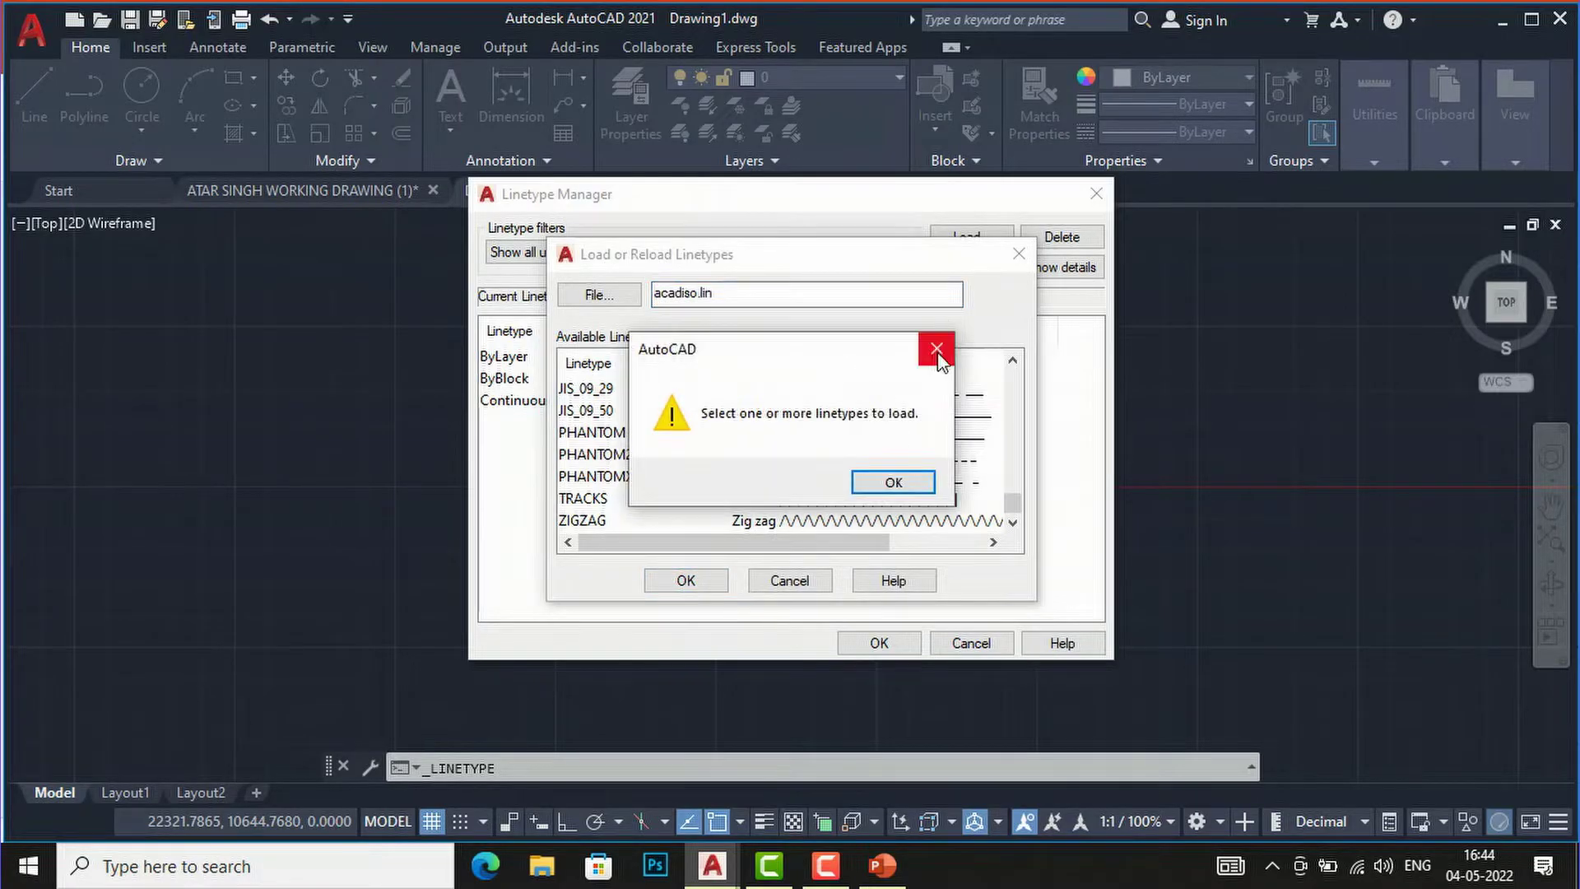
left_click(936, 348)
left_click(756, 585)
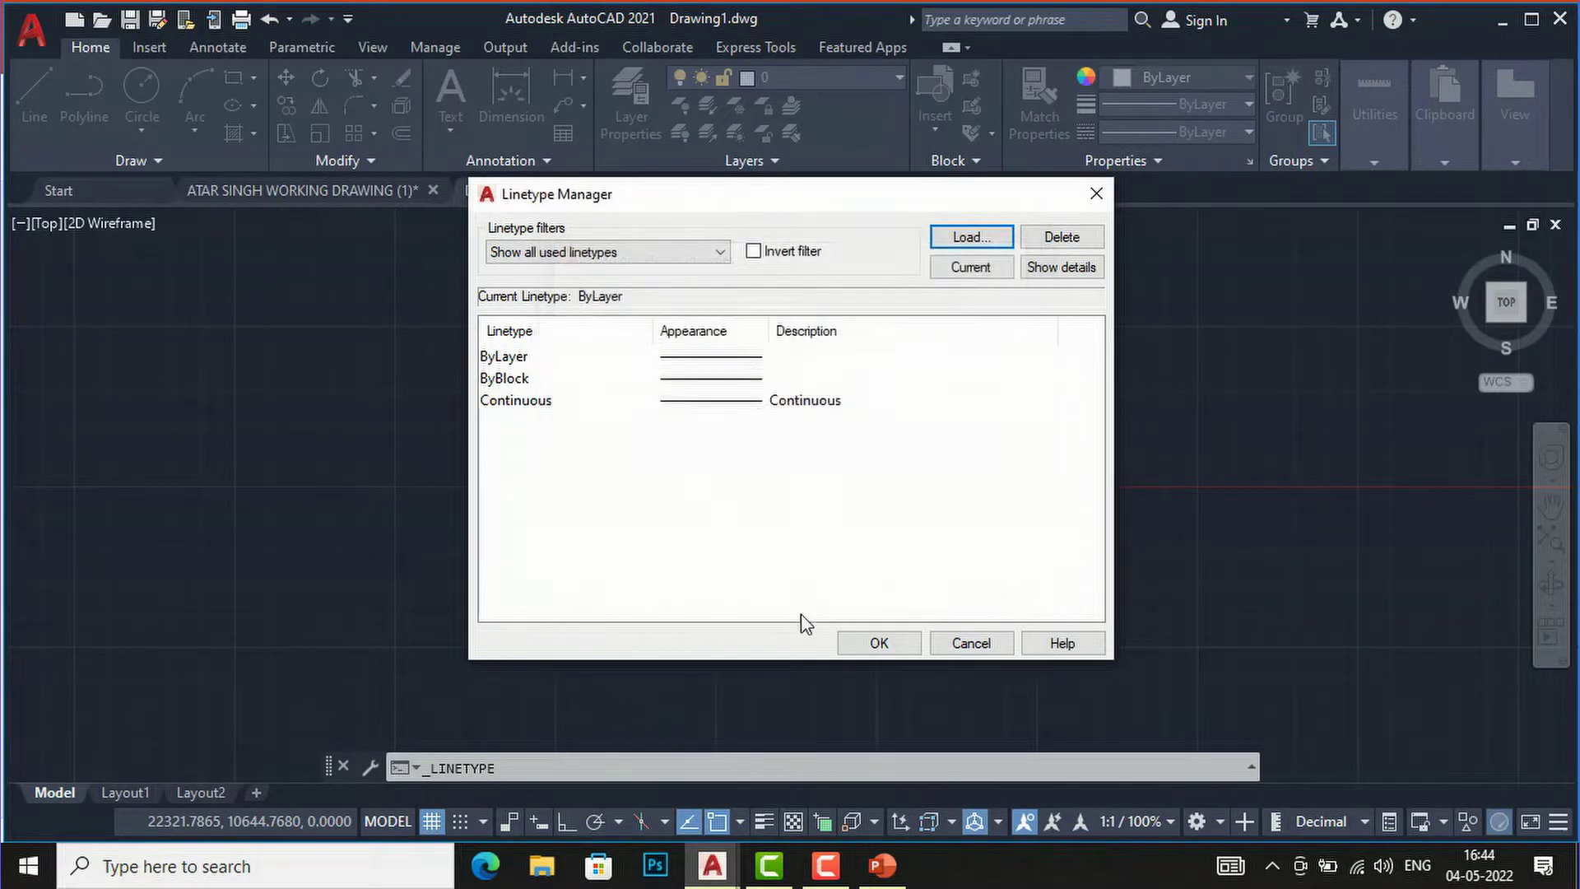
left_click(971, 643)
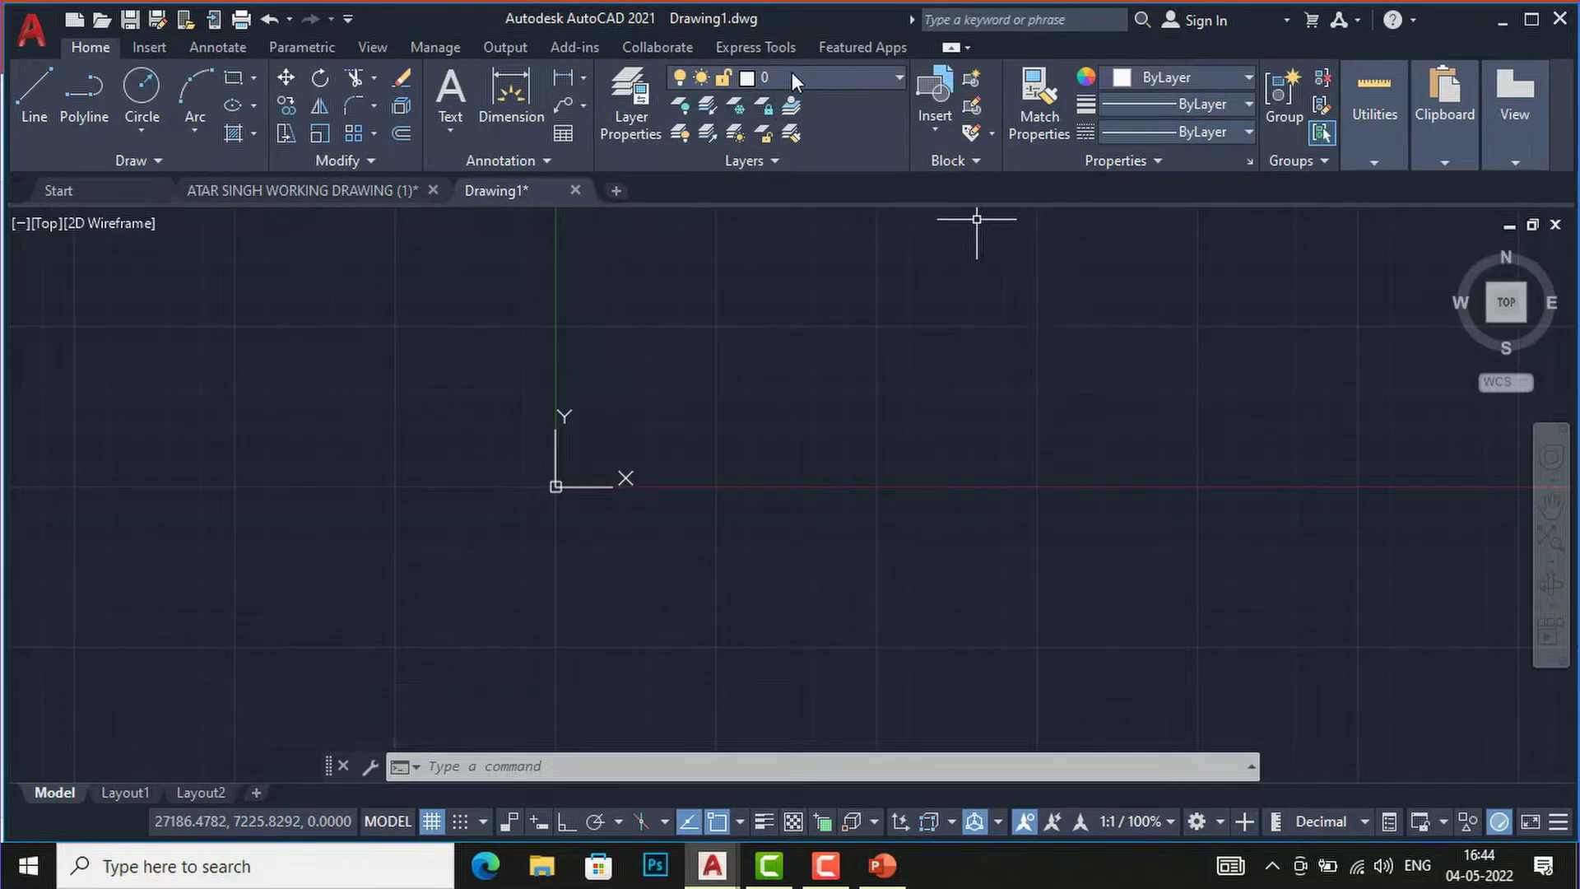
Set the color of layer 0 to orange, index color 30
left_click(745, 78)
left_click(757, 104)
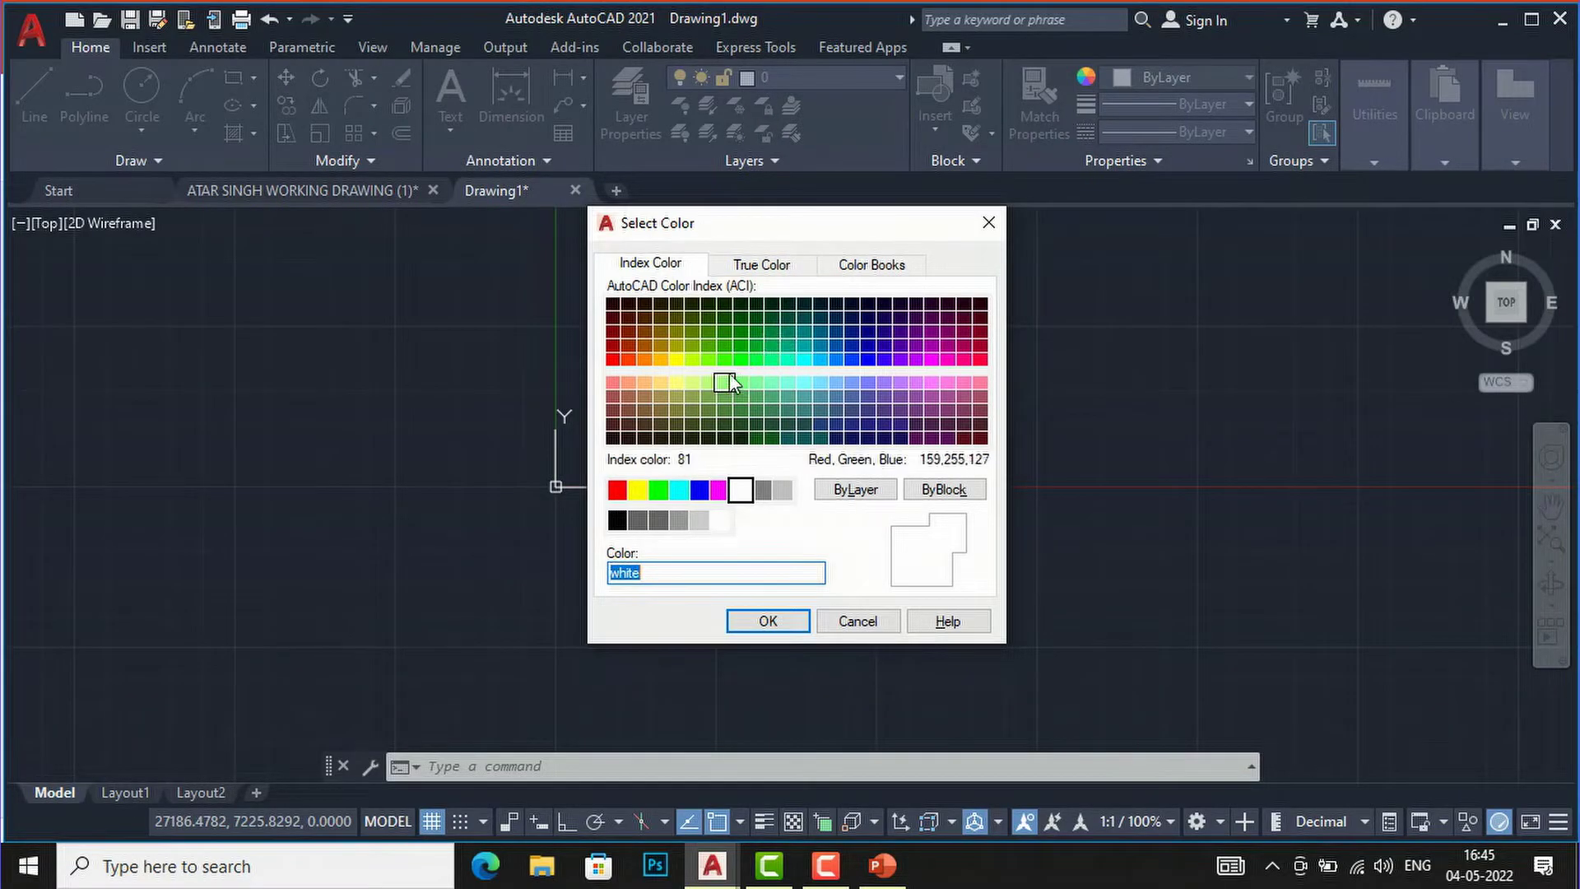
left_click(642, 362)
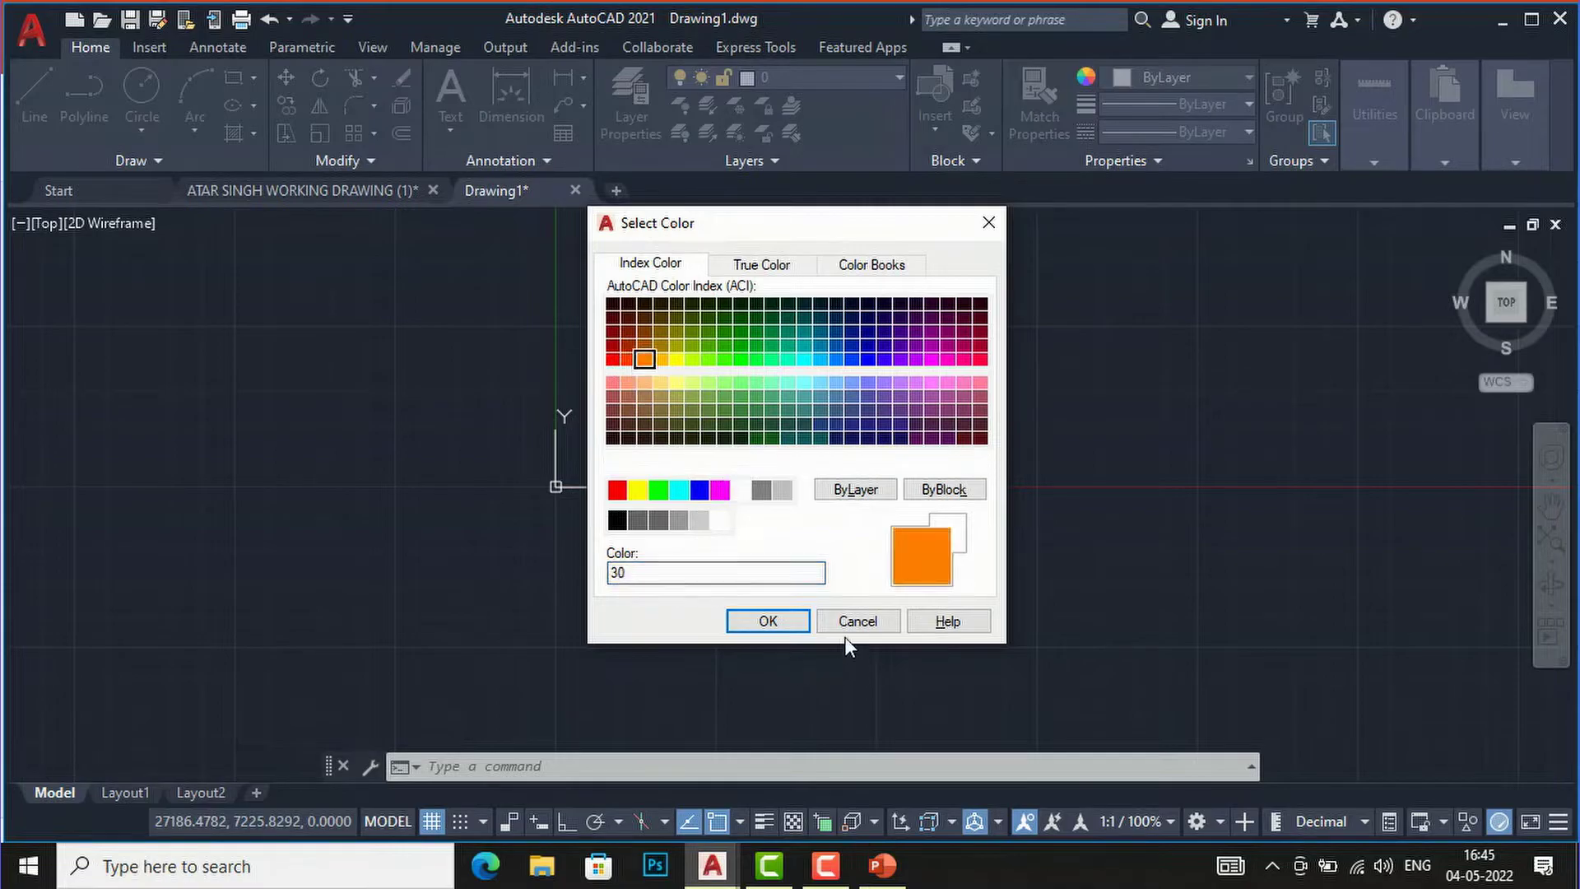
left_click(769, 622)
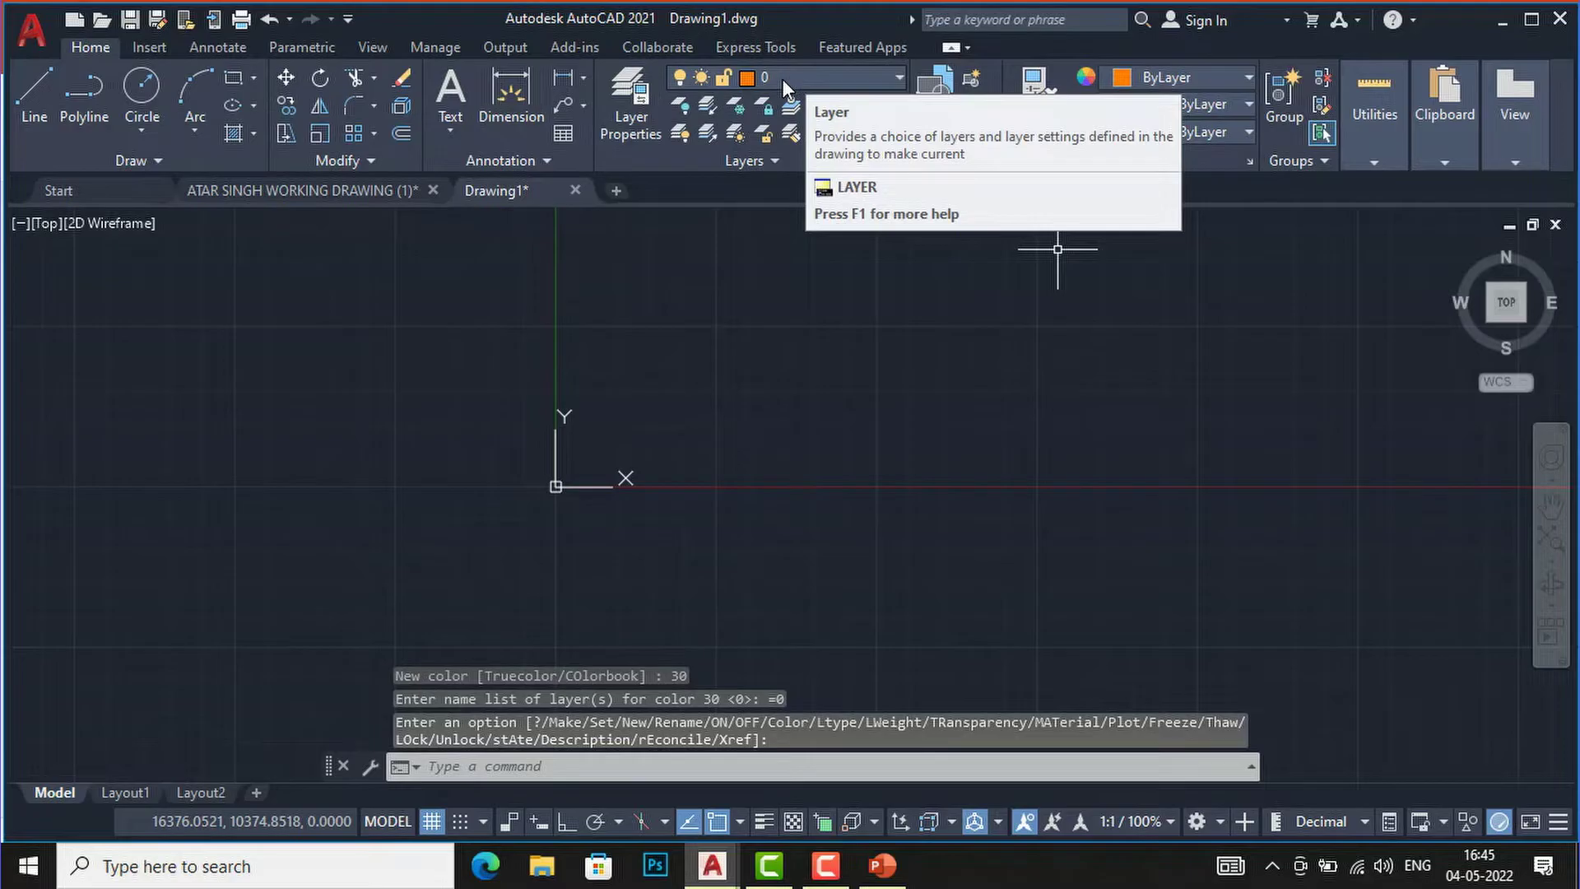
Try ByBlock and the blue 39,118,187 as the current object color, and return it to ByLayer
left_click(1164, 76)
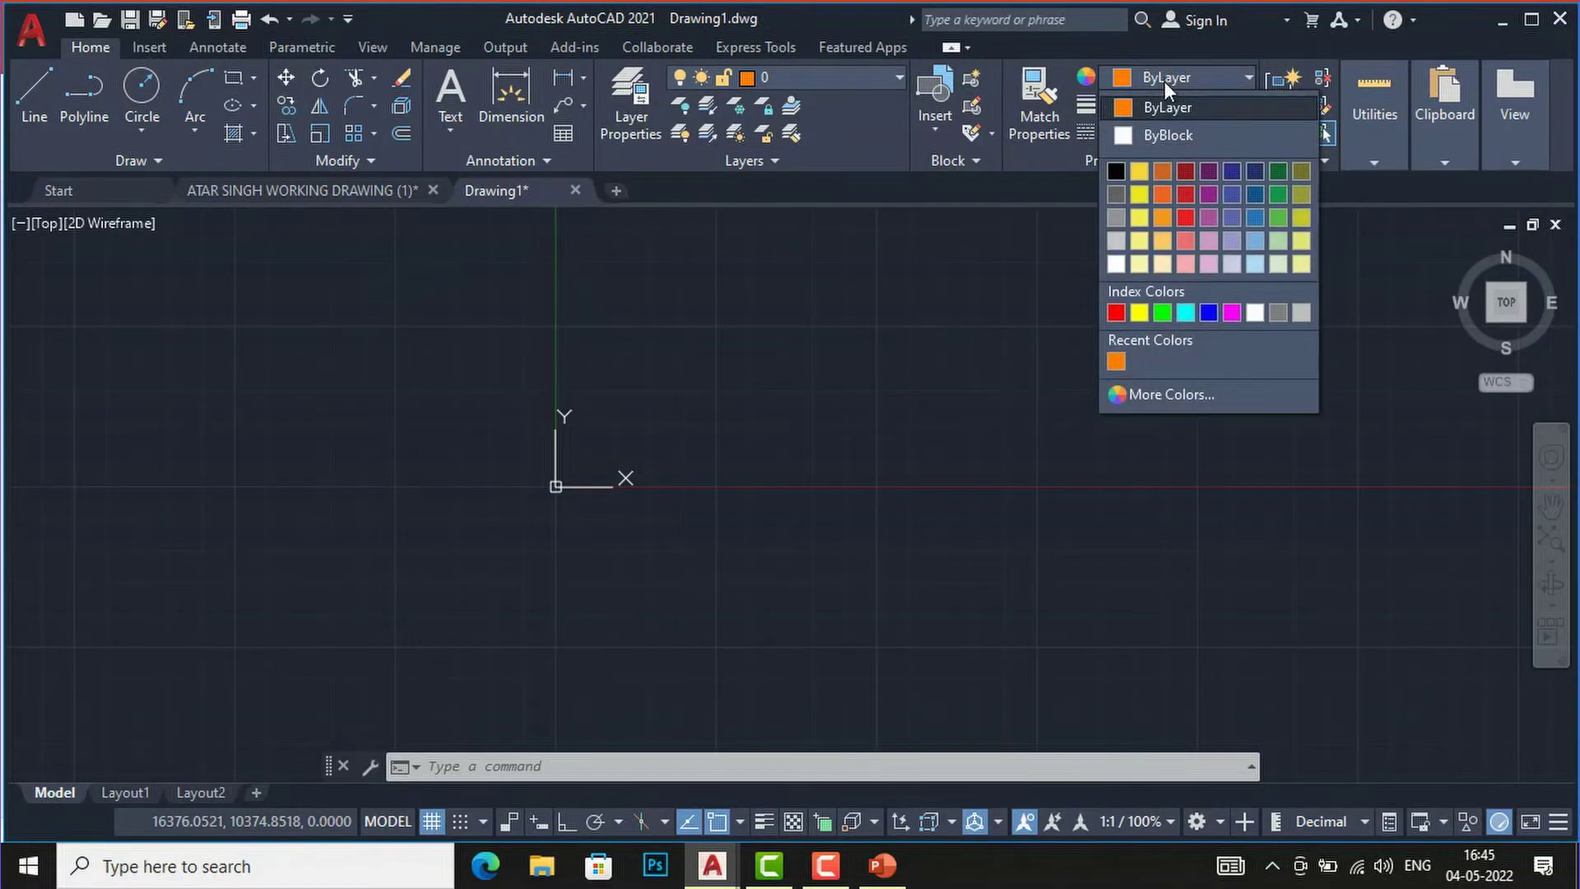
left_click(1168, 135)
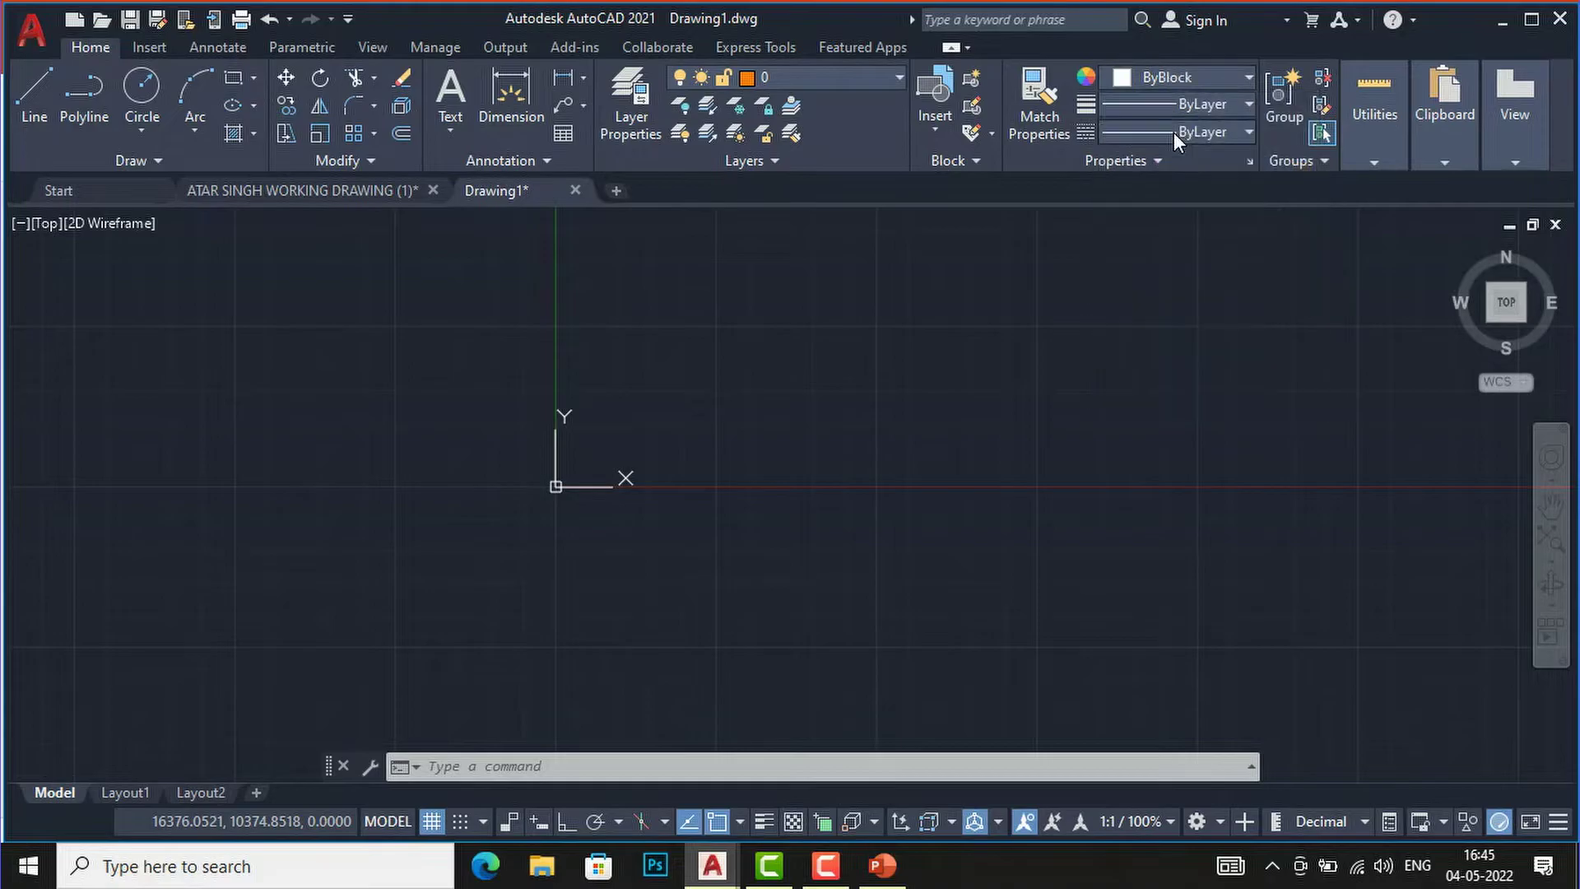
left_click(1123, 76)
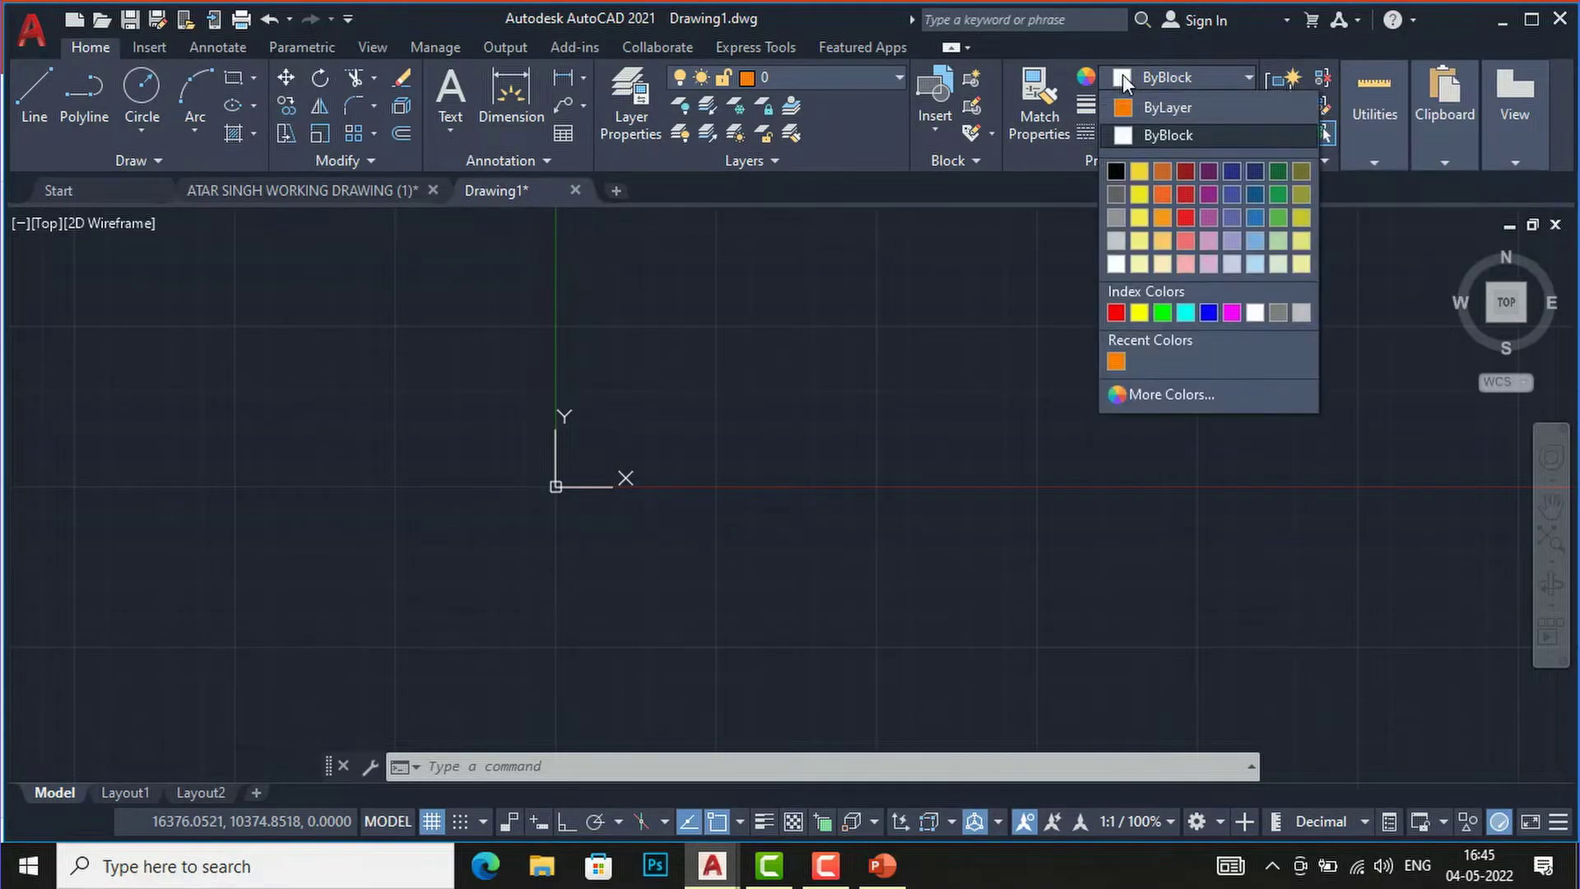
left_click(1257, 219)
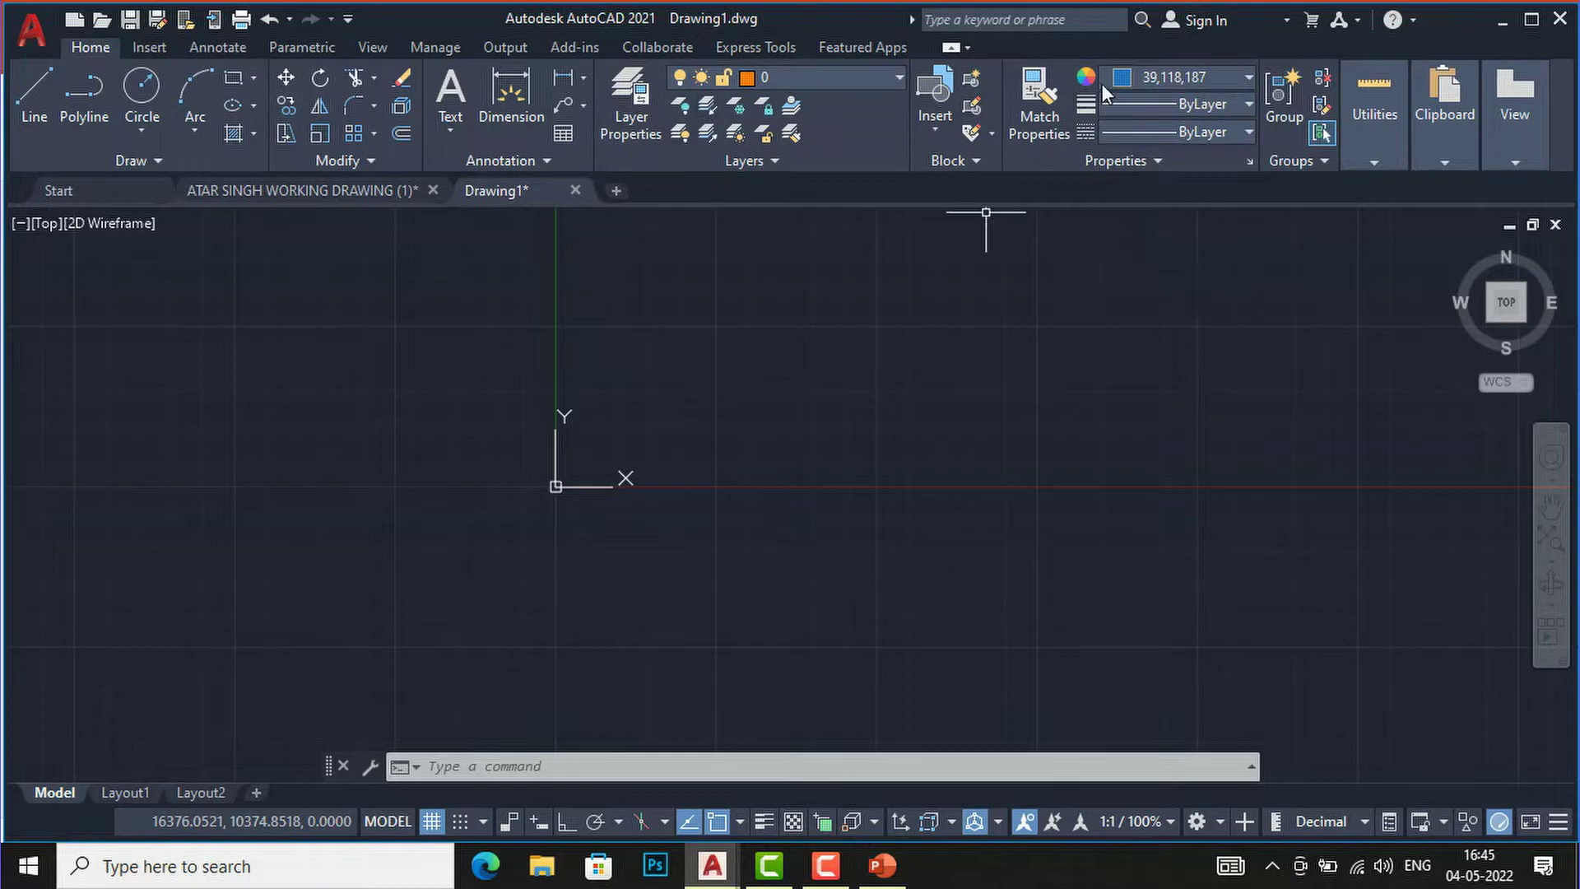
left_click(1185, 74)
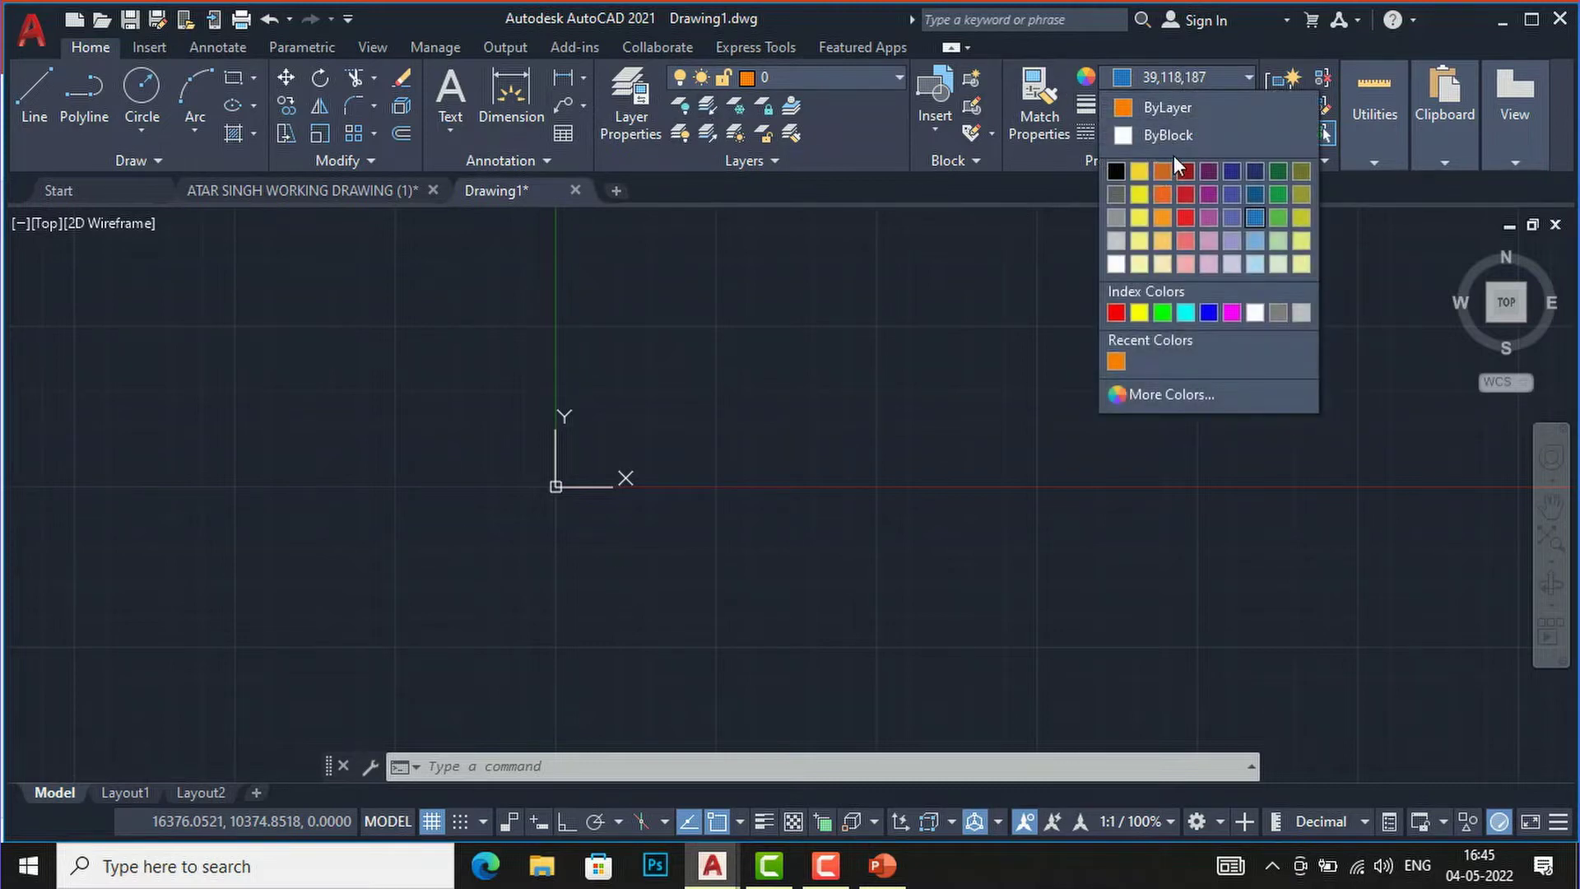
left_click(1180, 111)
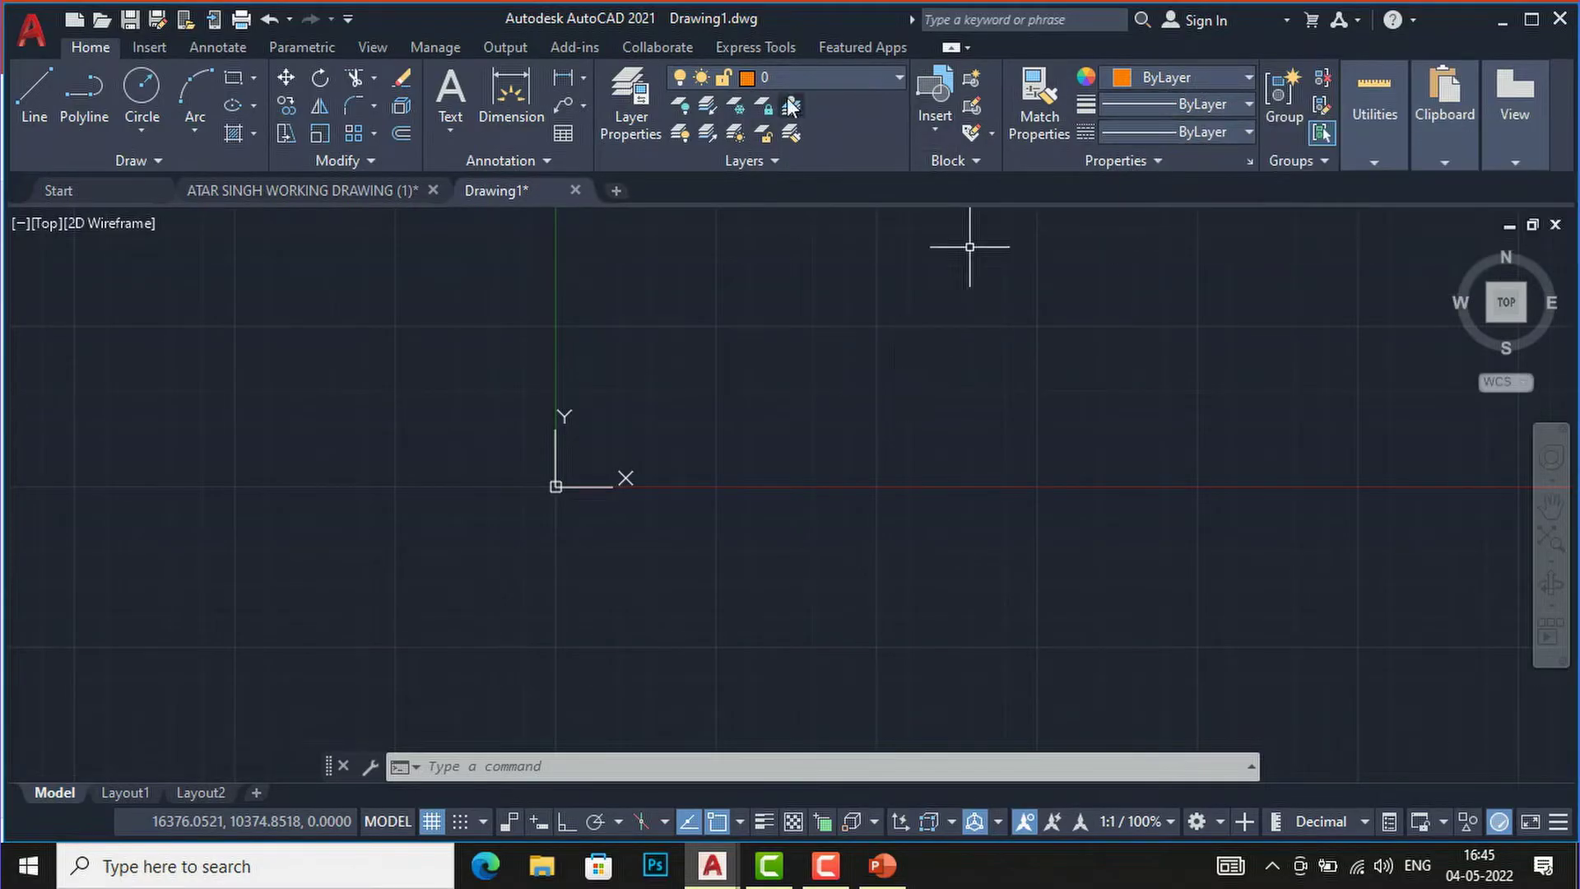
Set the color of layer 0 to white, index color 7
left_click(749, 80)
left_click(758, 113)
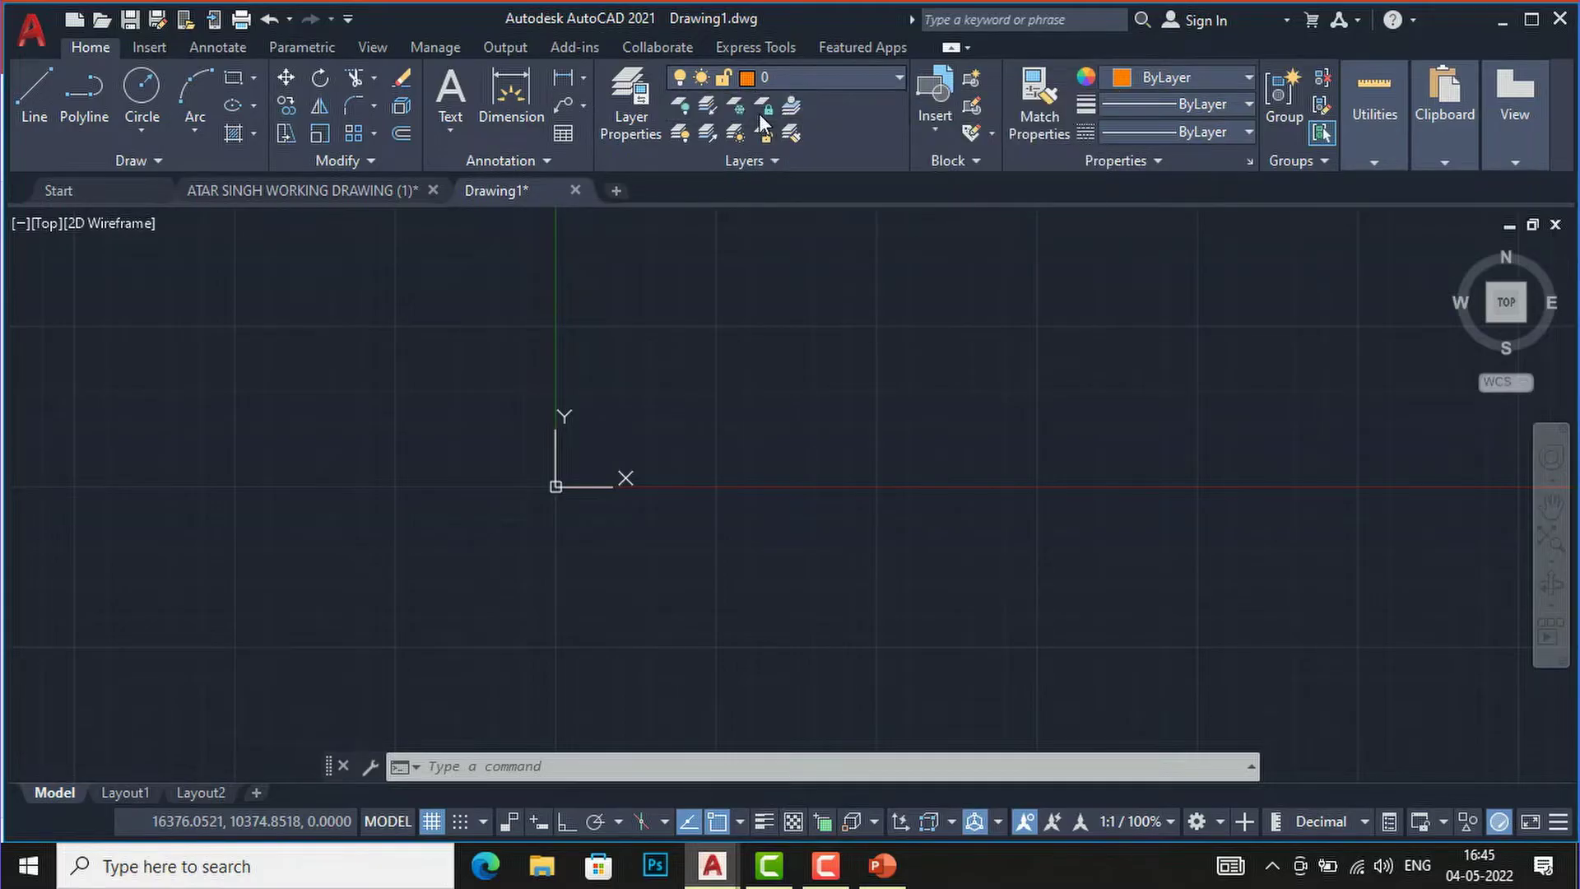
left_click(740, 490)
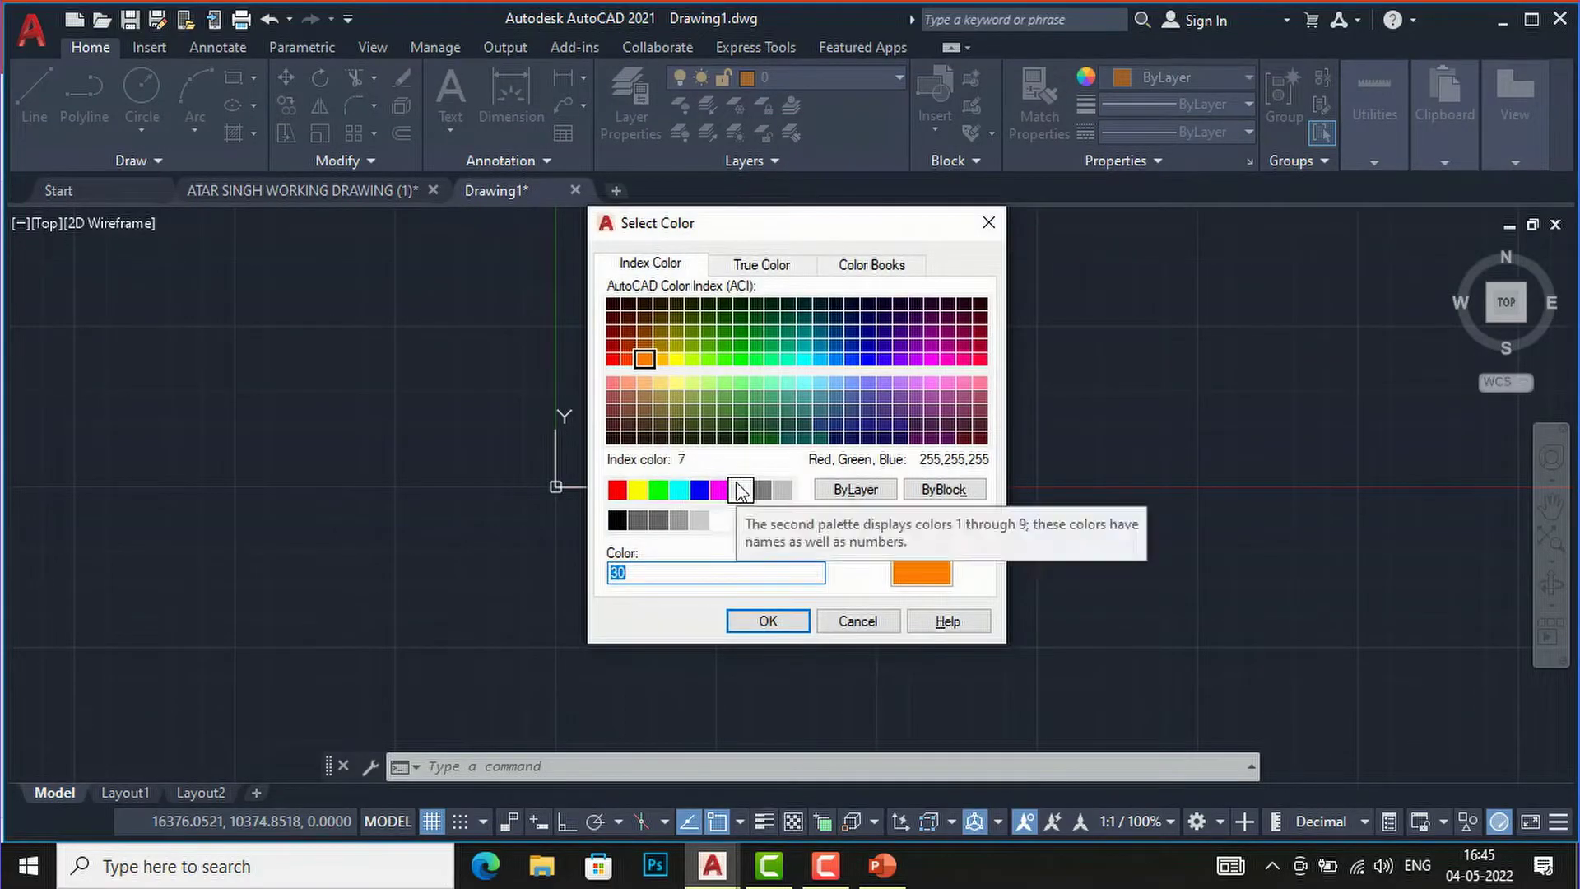
left_click(760, 621)
key("Escape")
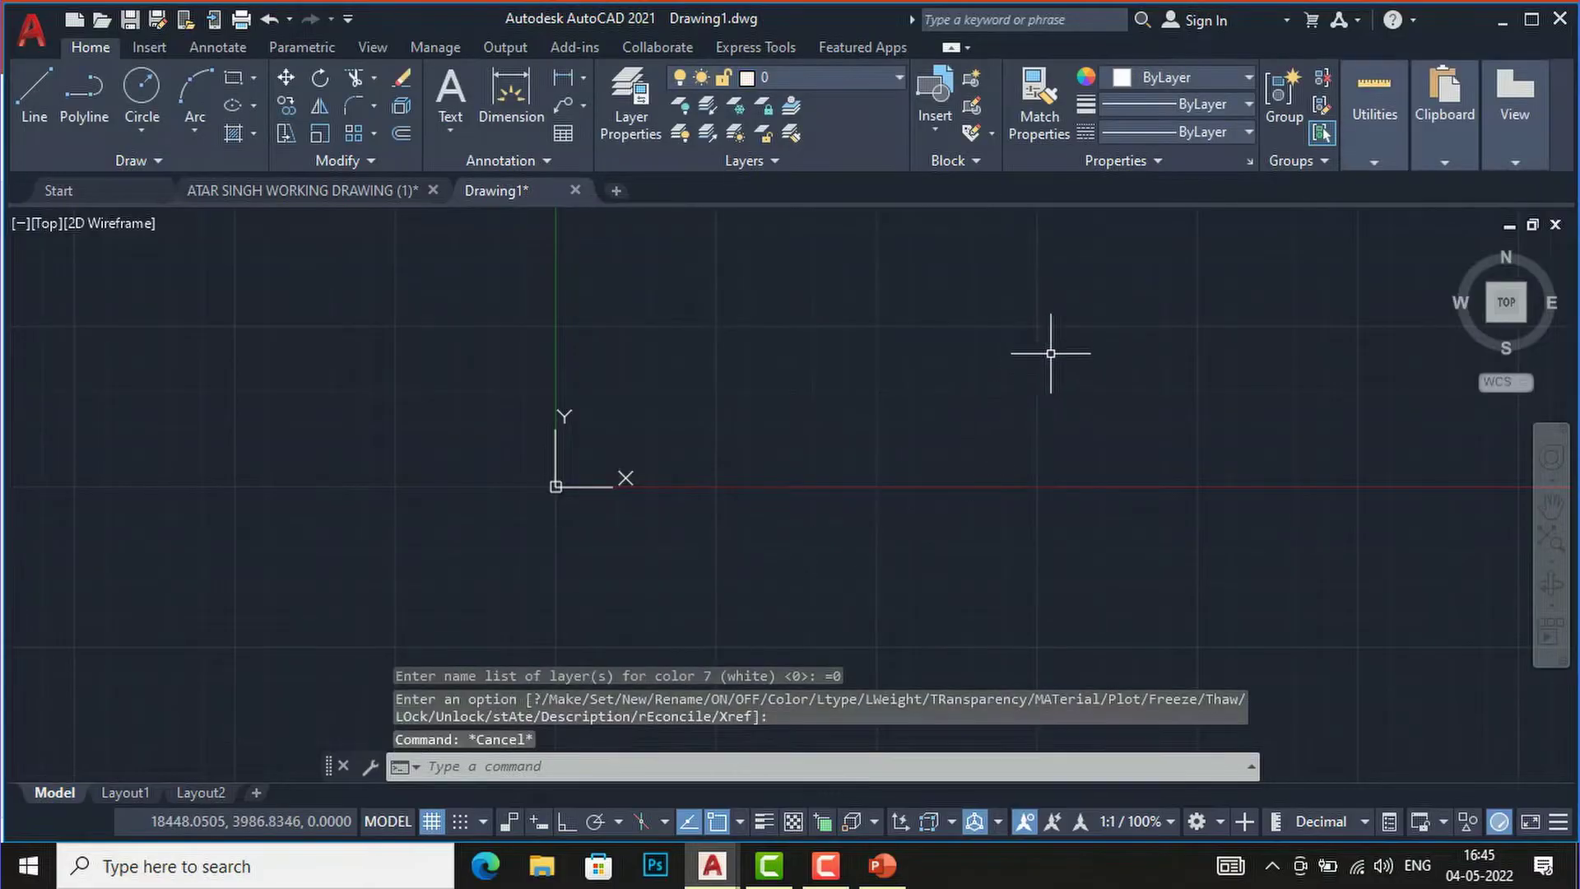
key("Escape")
Switch to PowerPoint to read the slide explaining the purpose of layers
scroll(840, 426, "down", 2)
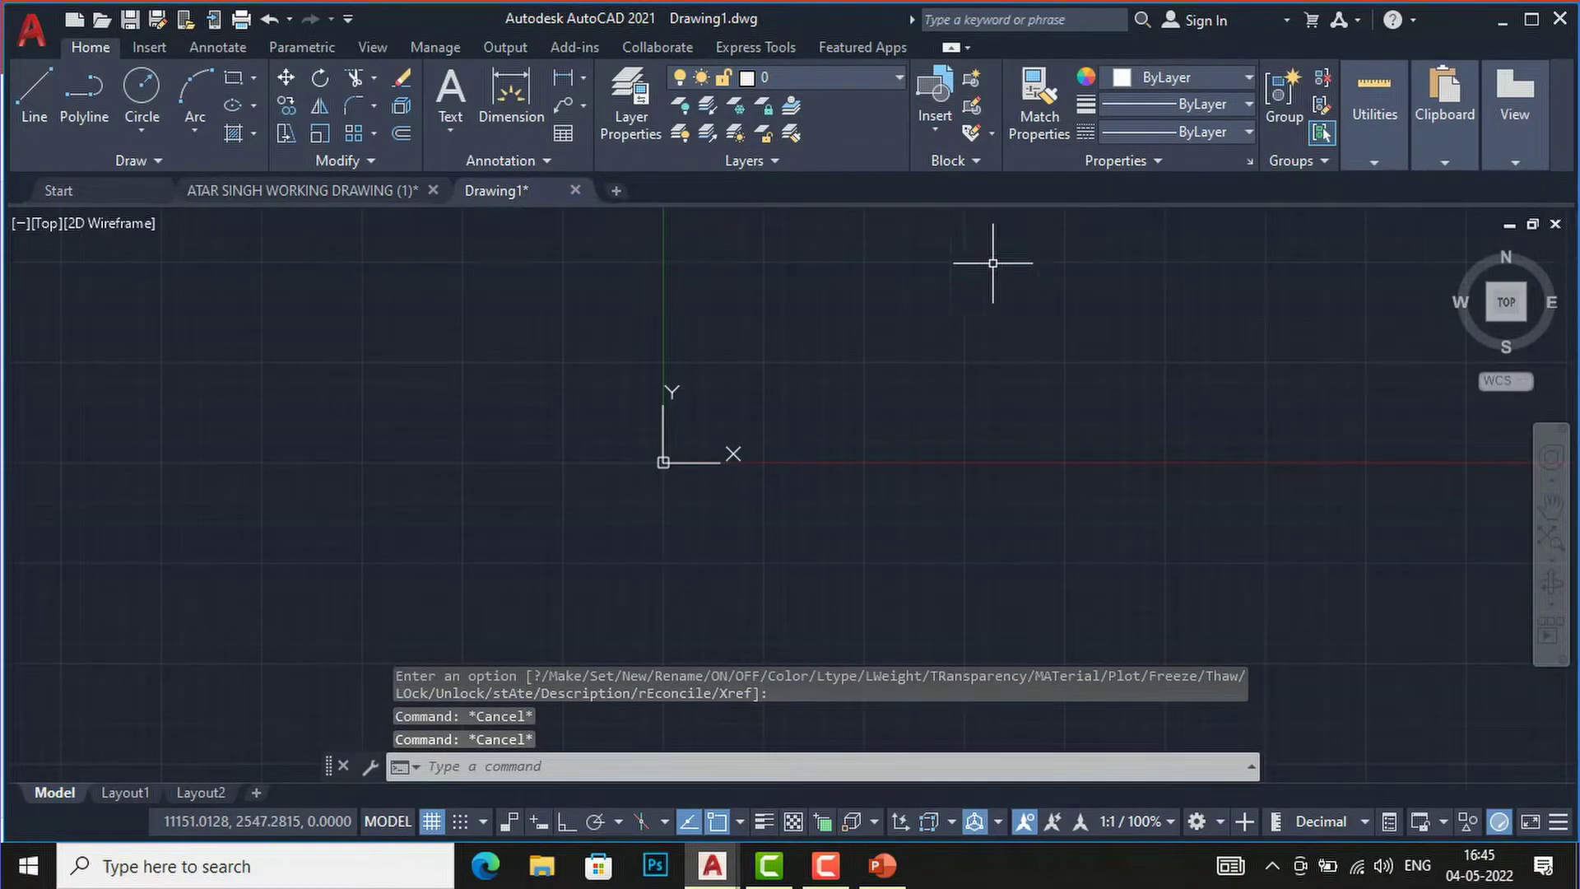
left_click(896, 878)
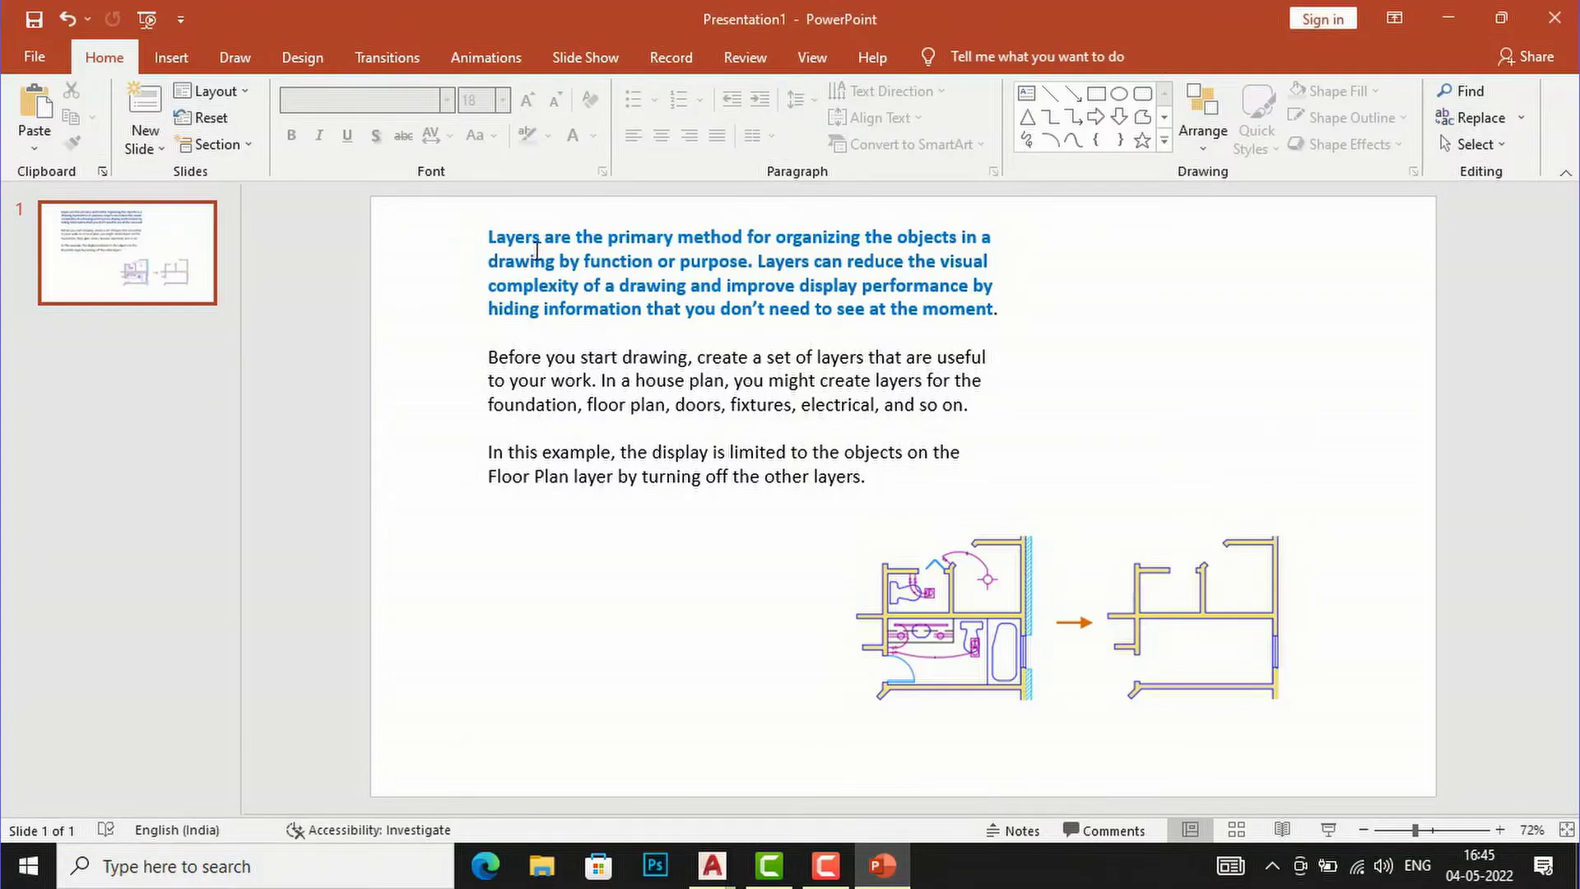
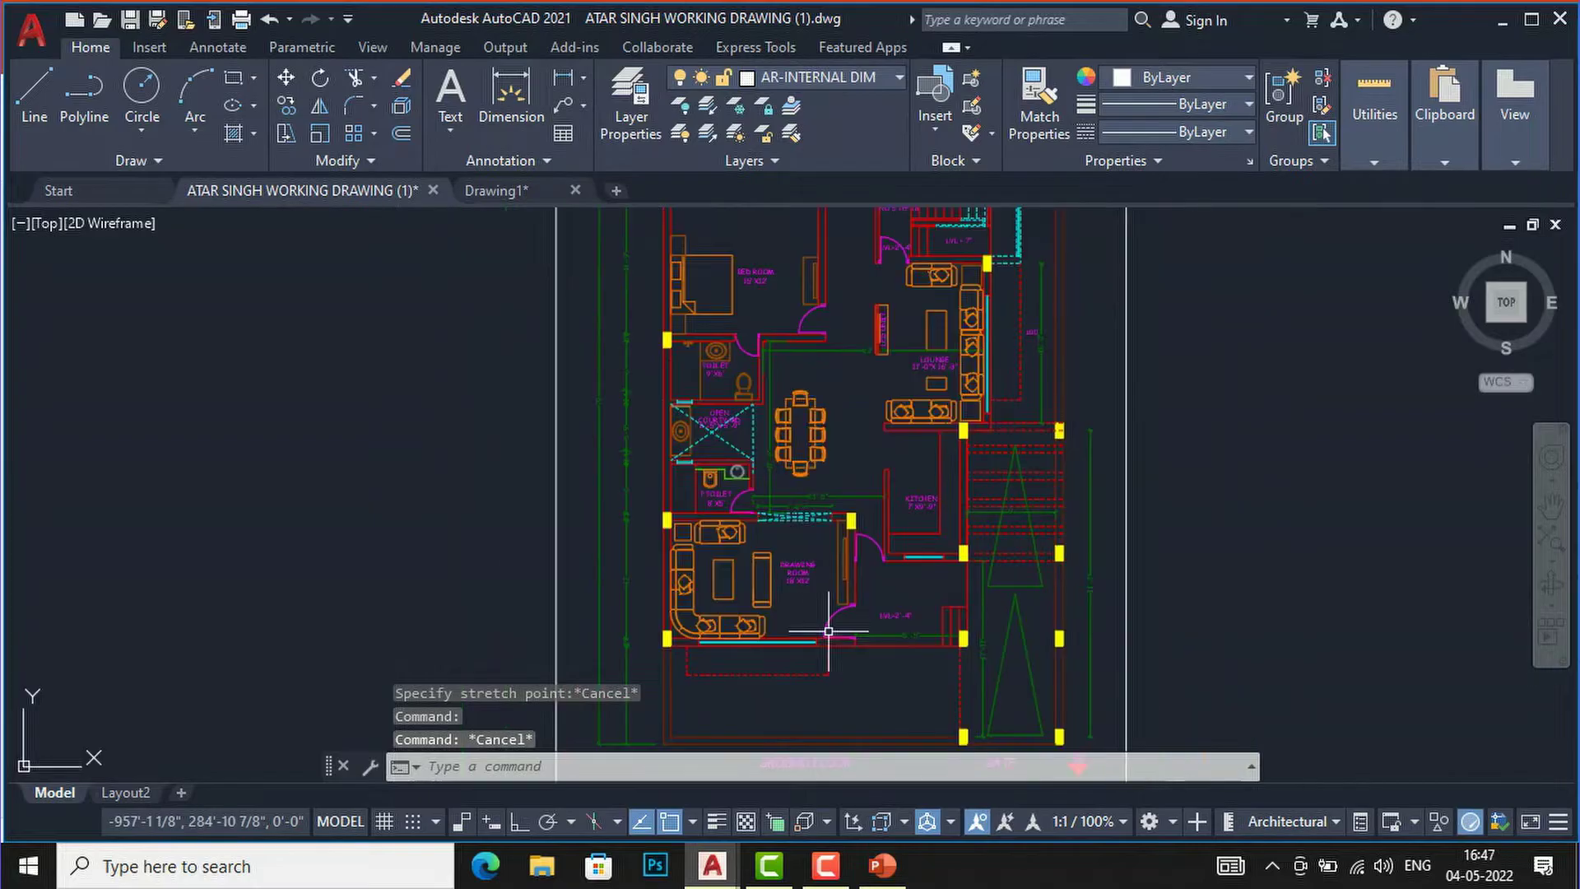
Examine the lounge area and the overall ground floor layout in the AutoCAD house plan
scroll(1036, 271, "up", 8)
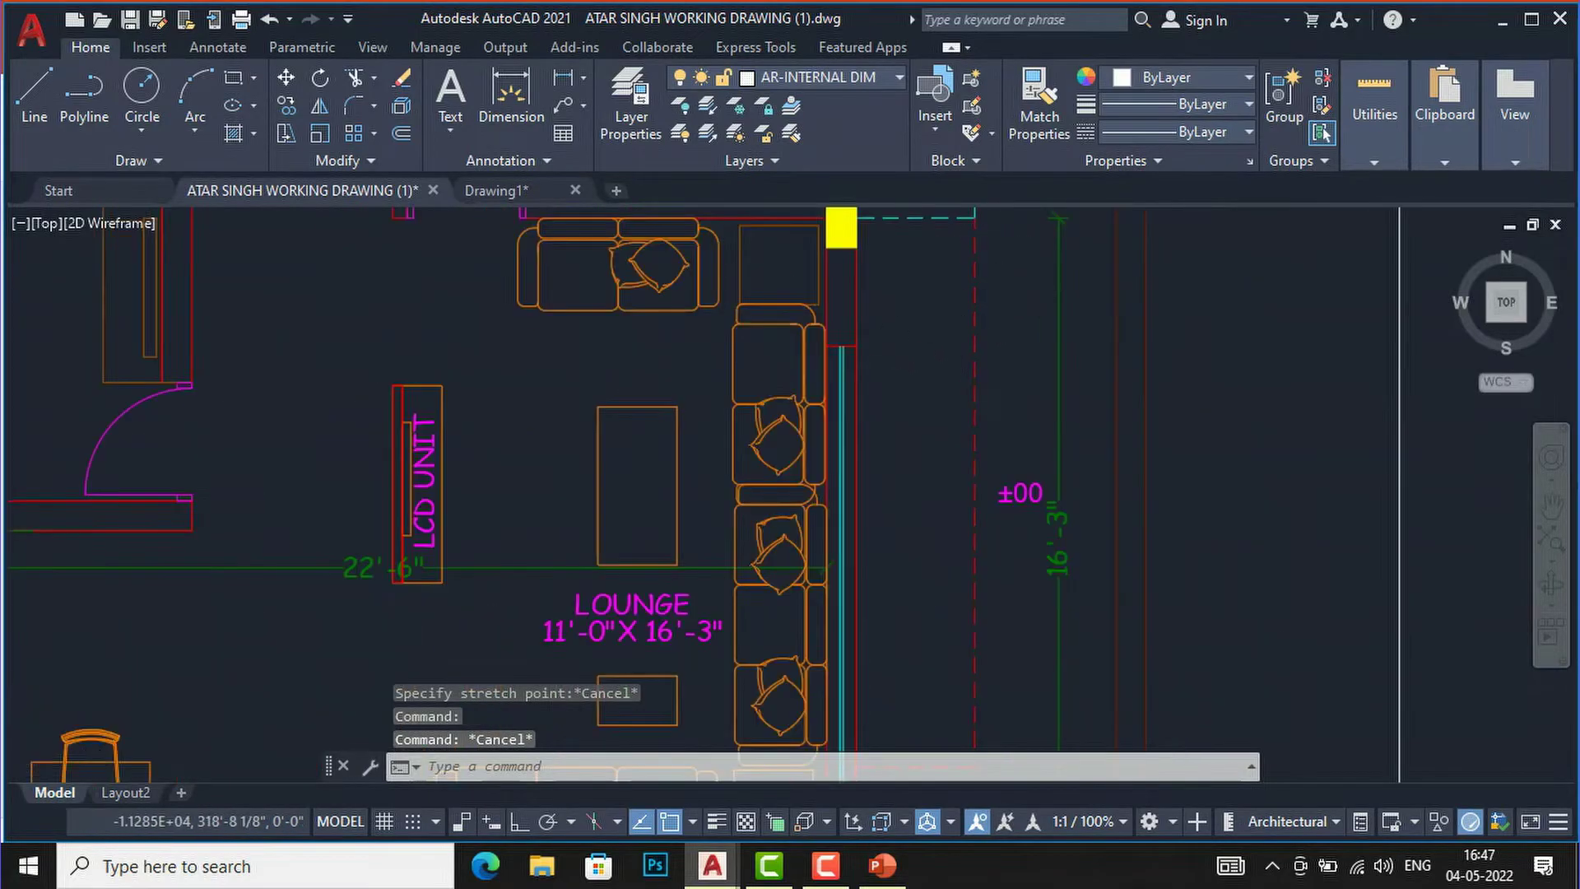
left_click(811, 344)
key("Escape")
scroll(999, 368, "down", 6)
scroll(999, 368, "down", 5)
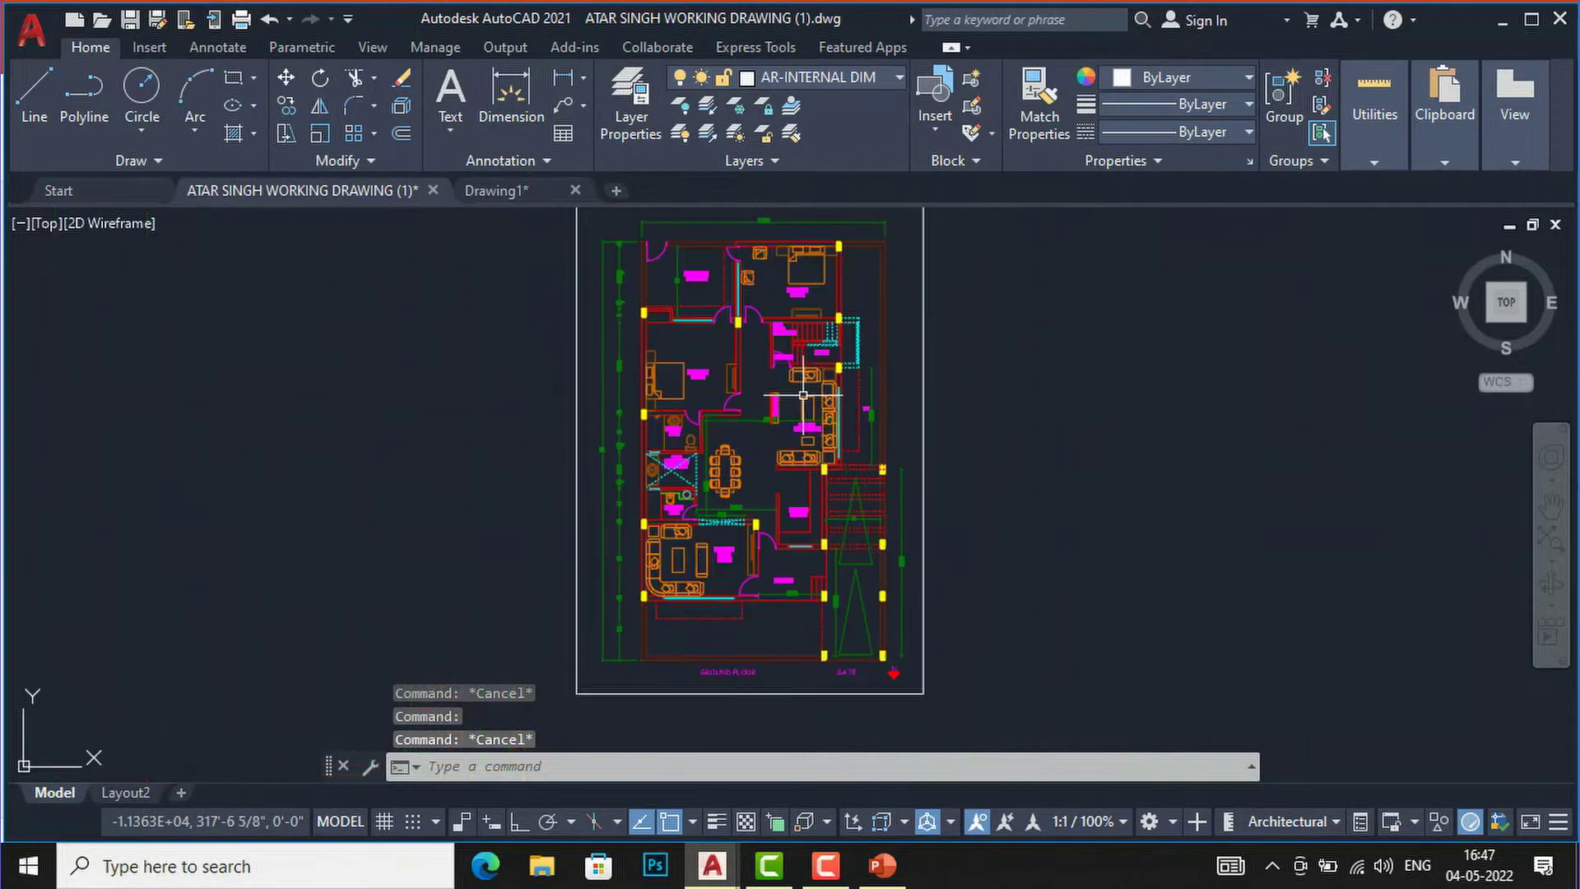
Inspect the two yellow columns beside the gate, selecting one's hatch and the other's outline to check its layer
scroll(823, 683, "up", 9)
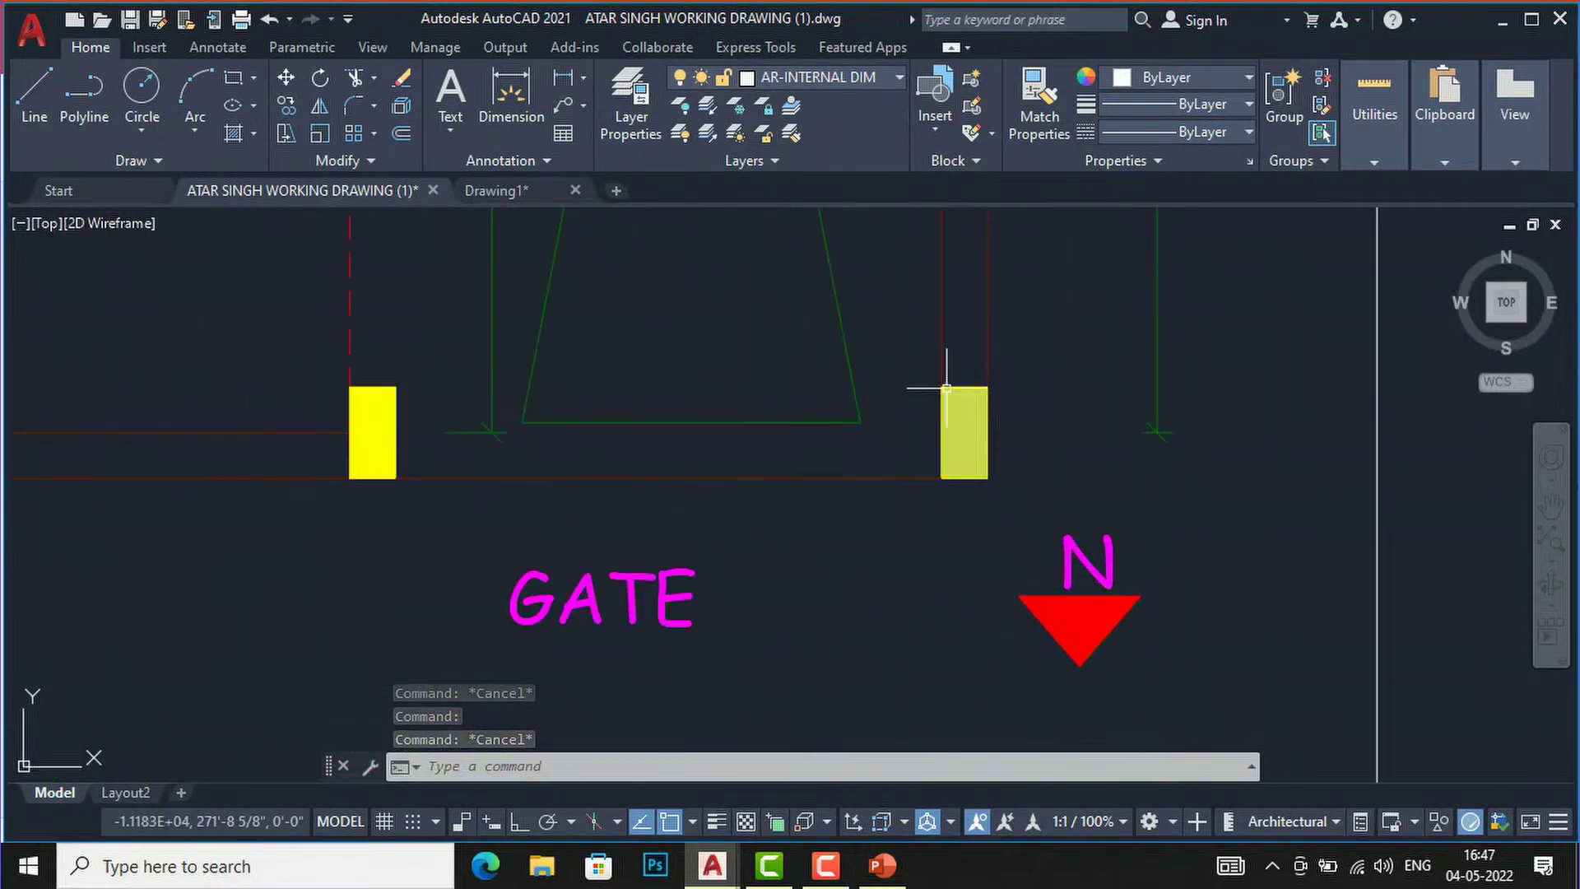
left_click(955, 431)
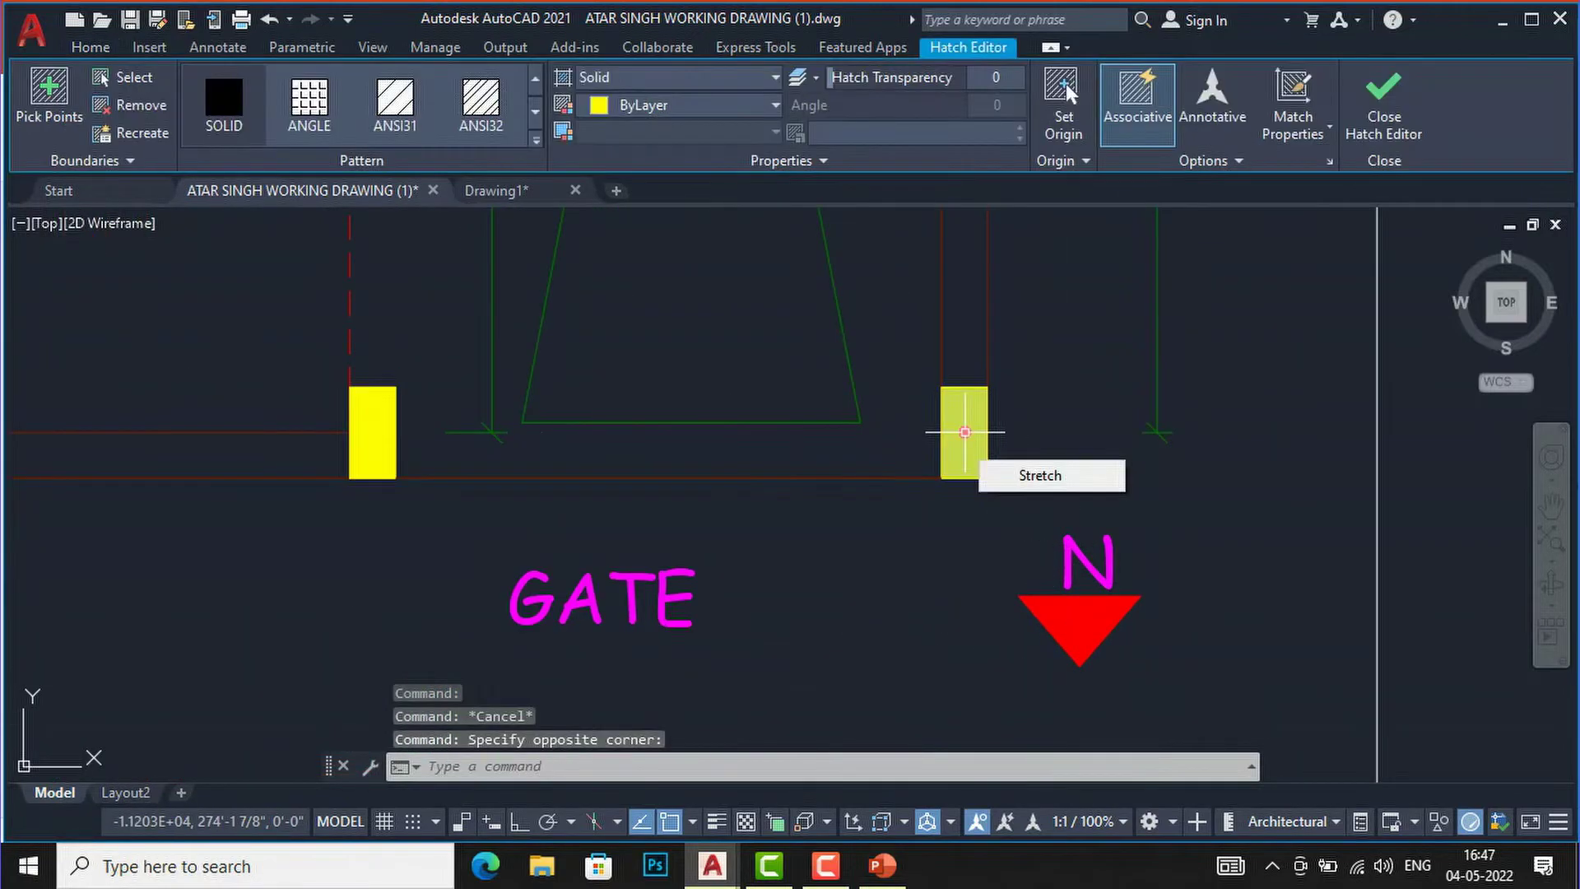
key("Escape")
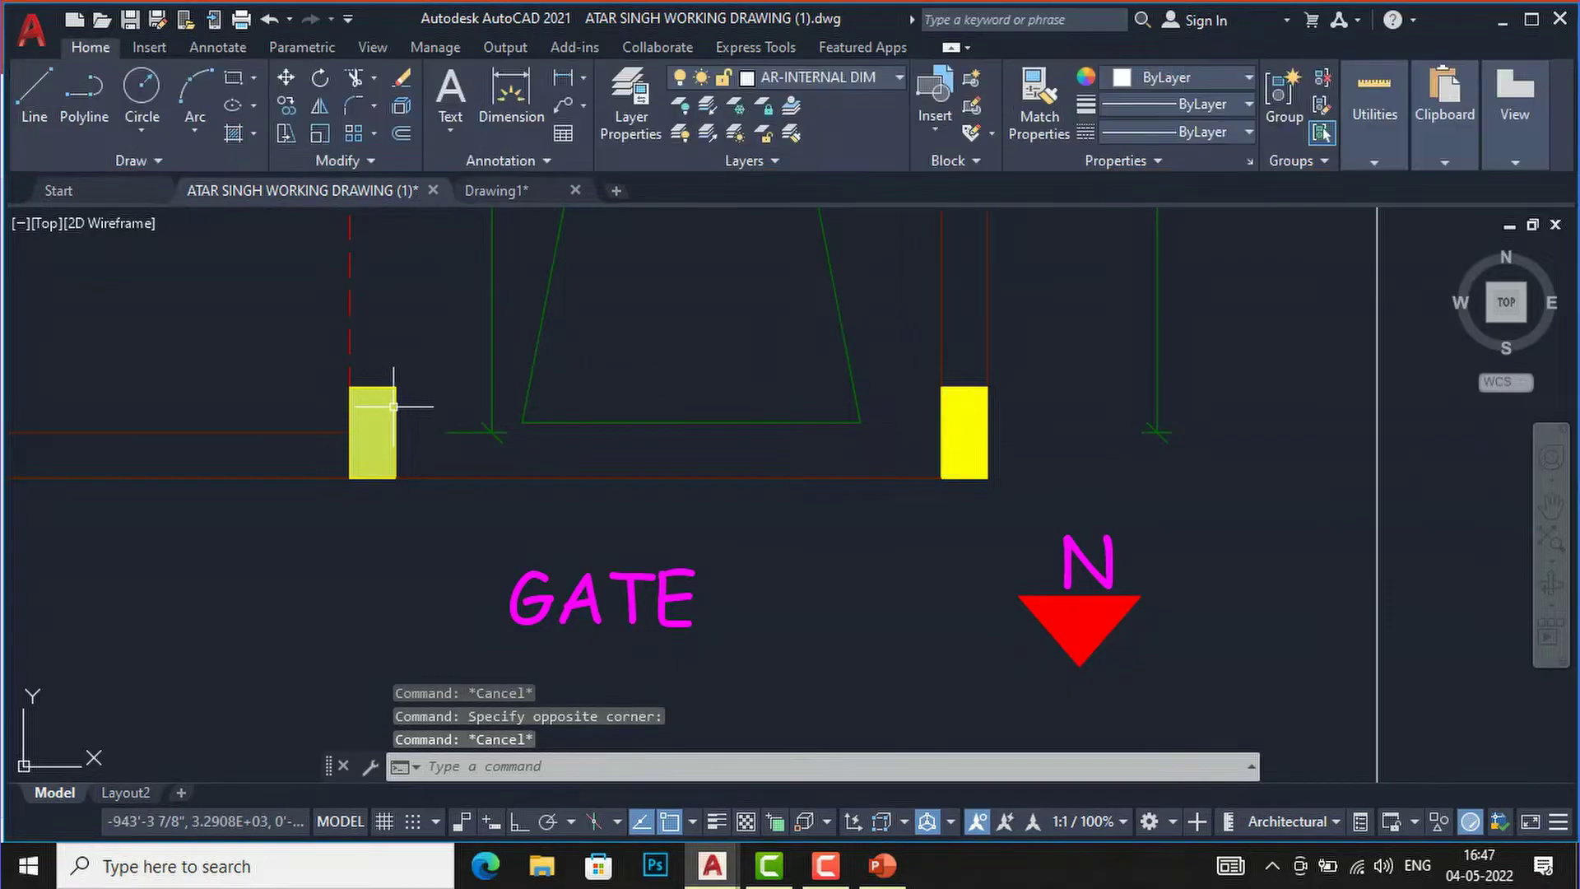
left_click(393, 399)
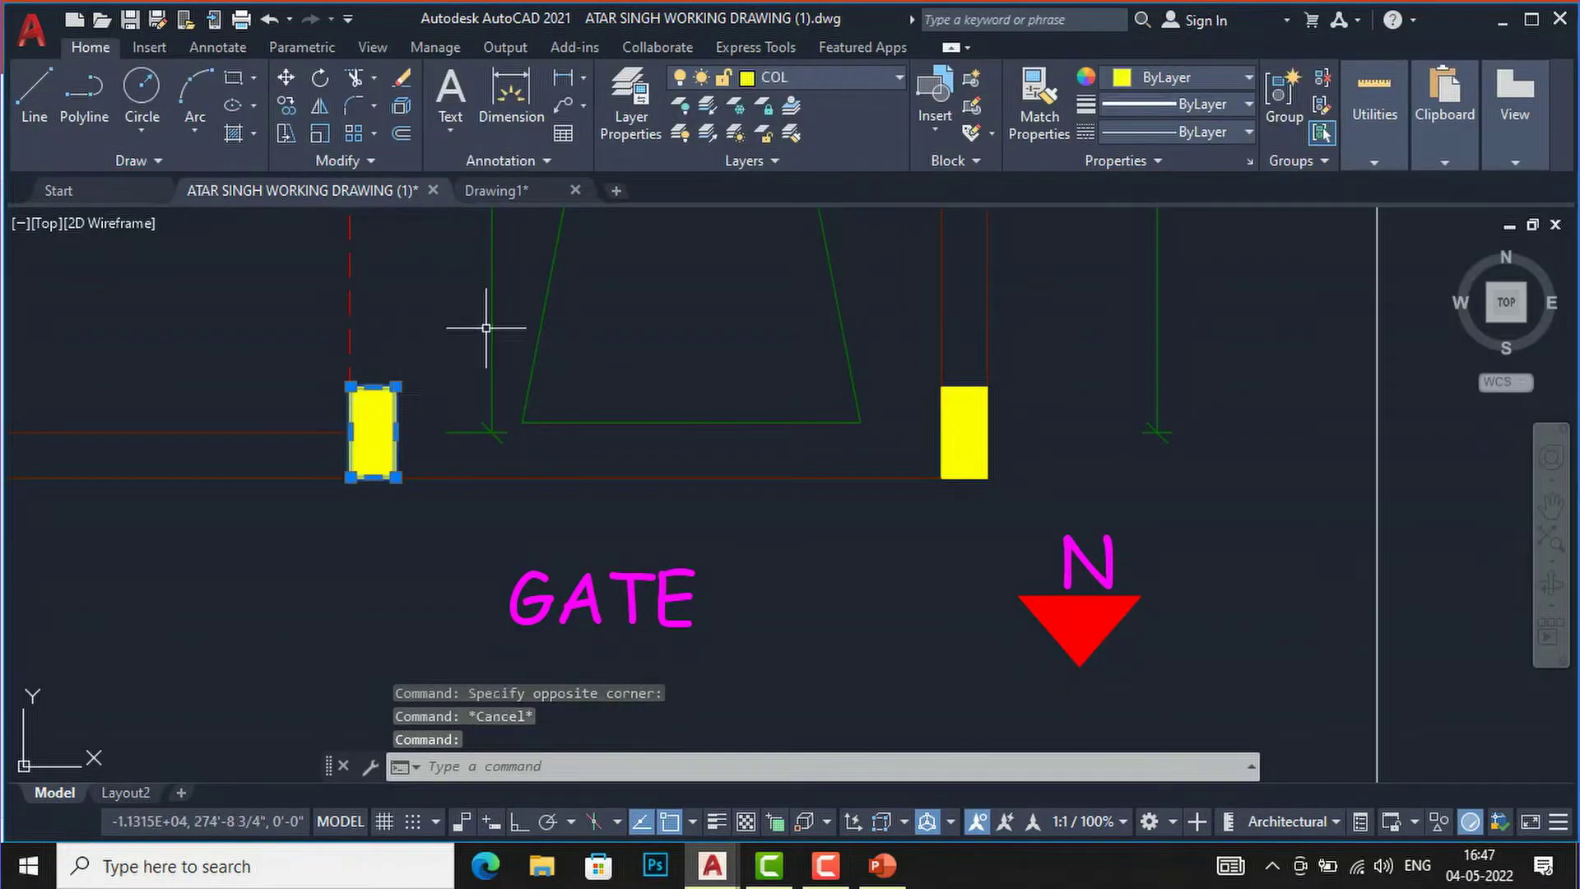
Clear the column selection and turn off the COL layer to hide the yellow columns of the plan
key("Escape")
scroll(872, 665, "down", 5)
scroll(873, 664, "down", 4)
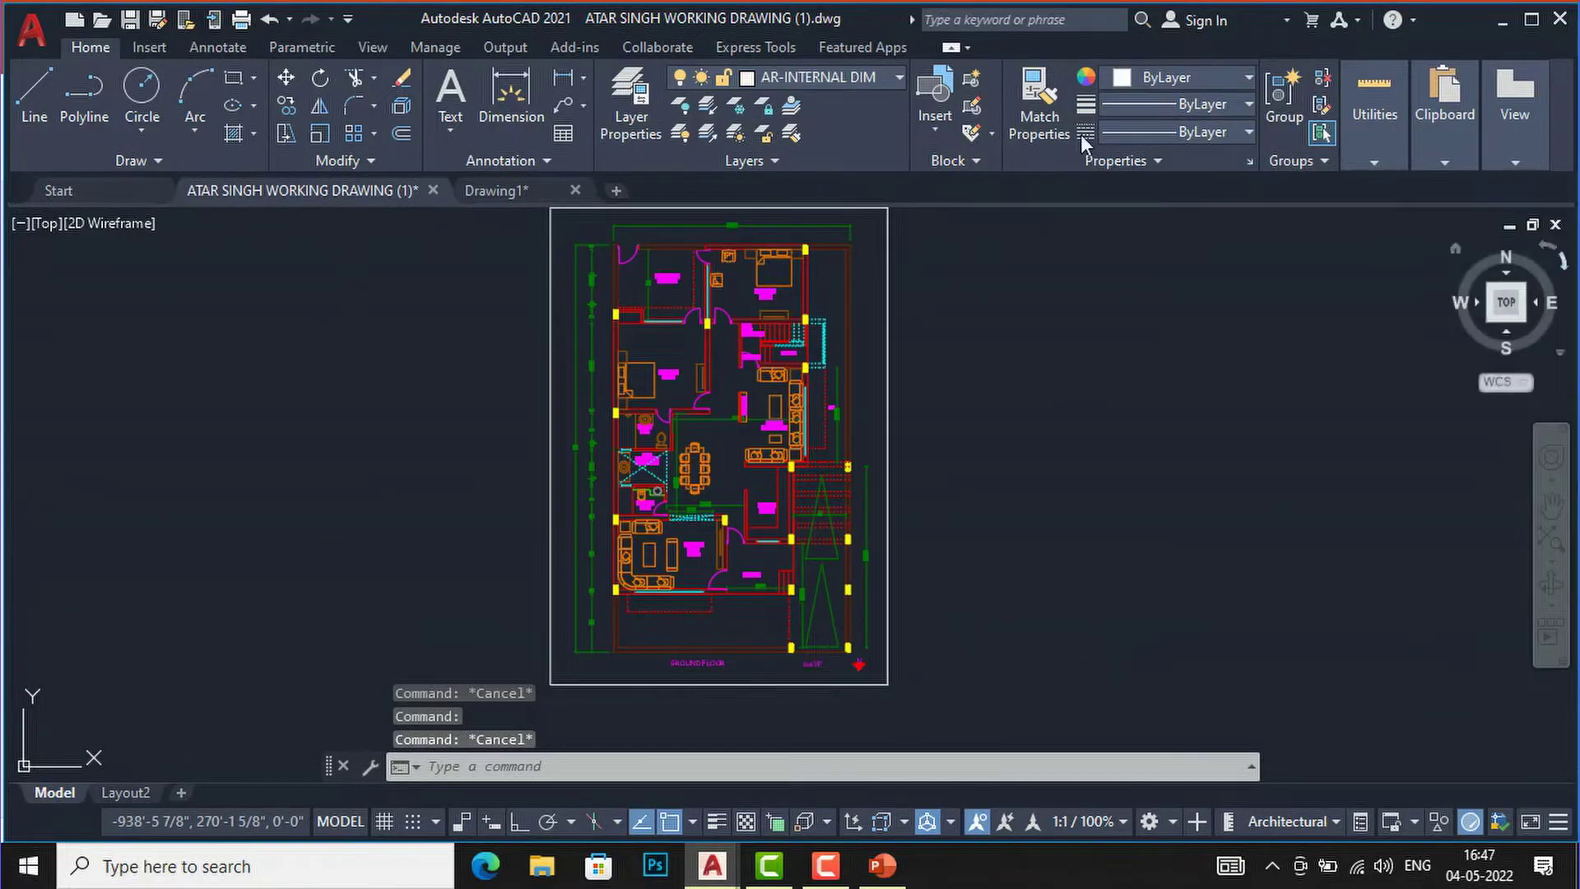
scroll(690, 273, "up", 2)
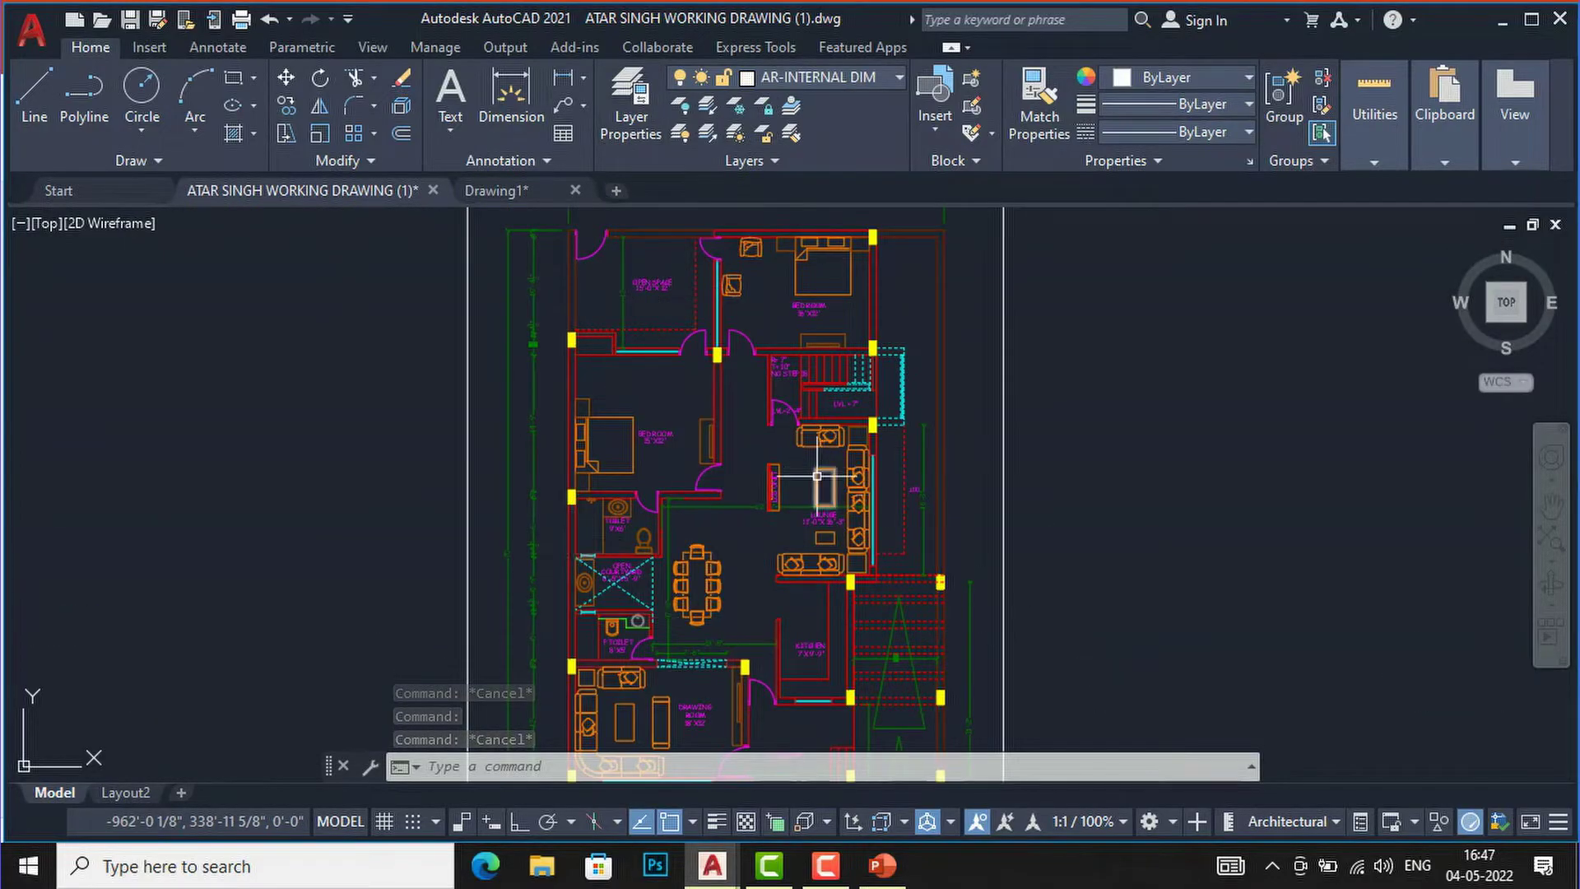
scroll(652, 395, "down", 2)
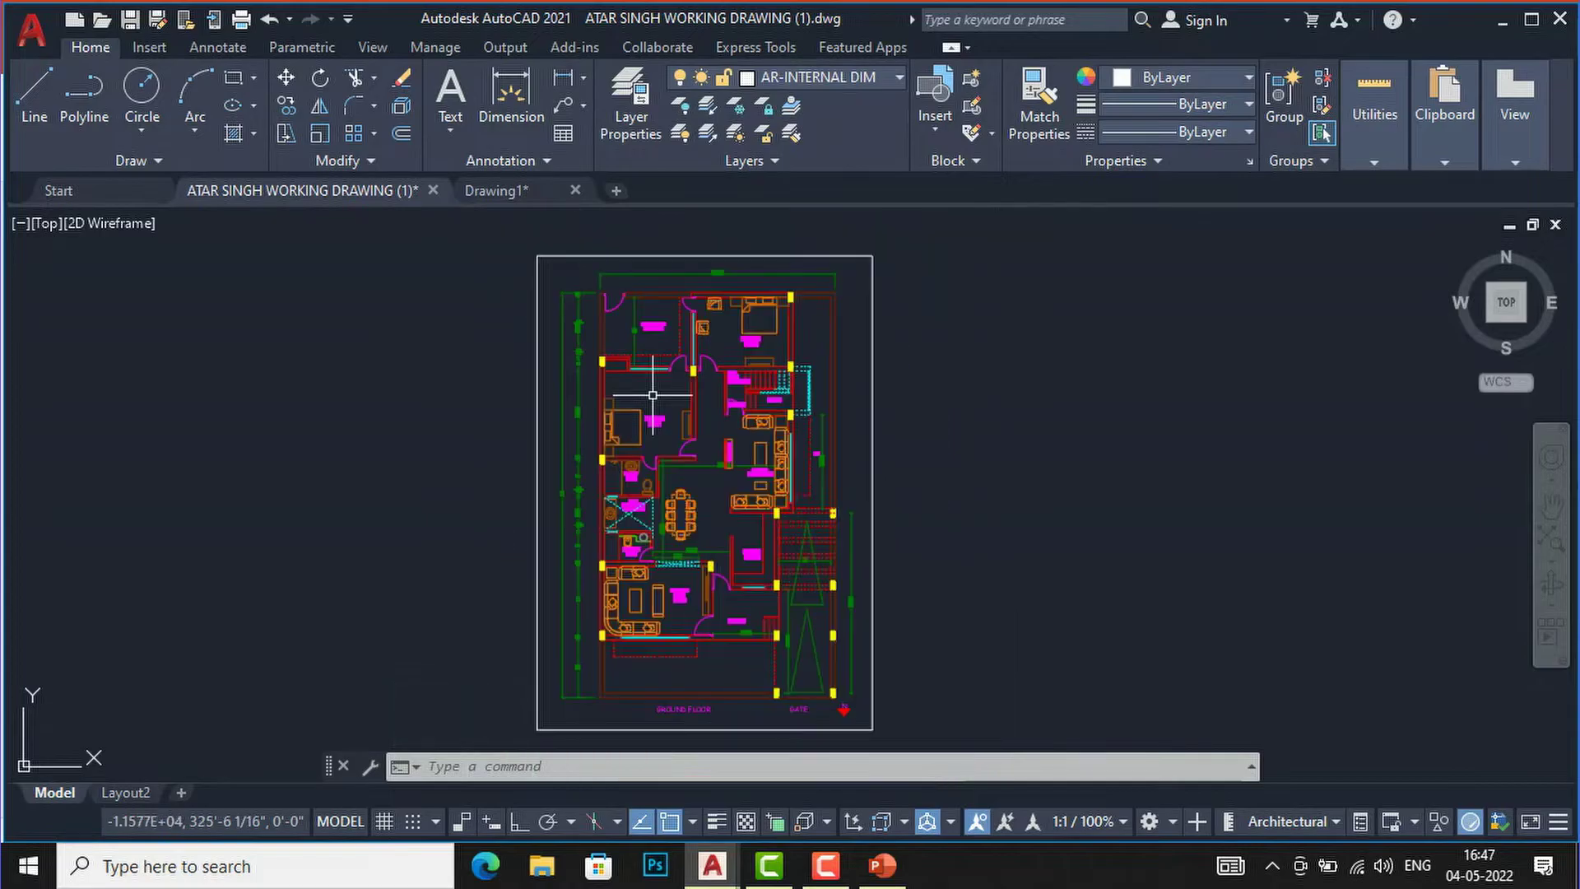
left_click(803, 74)
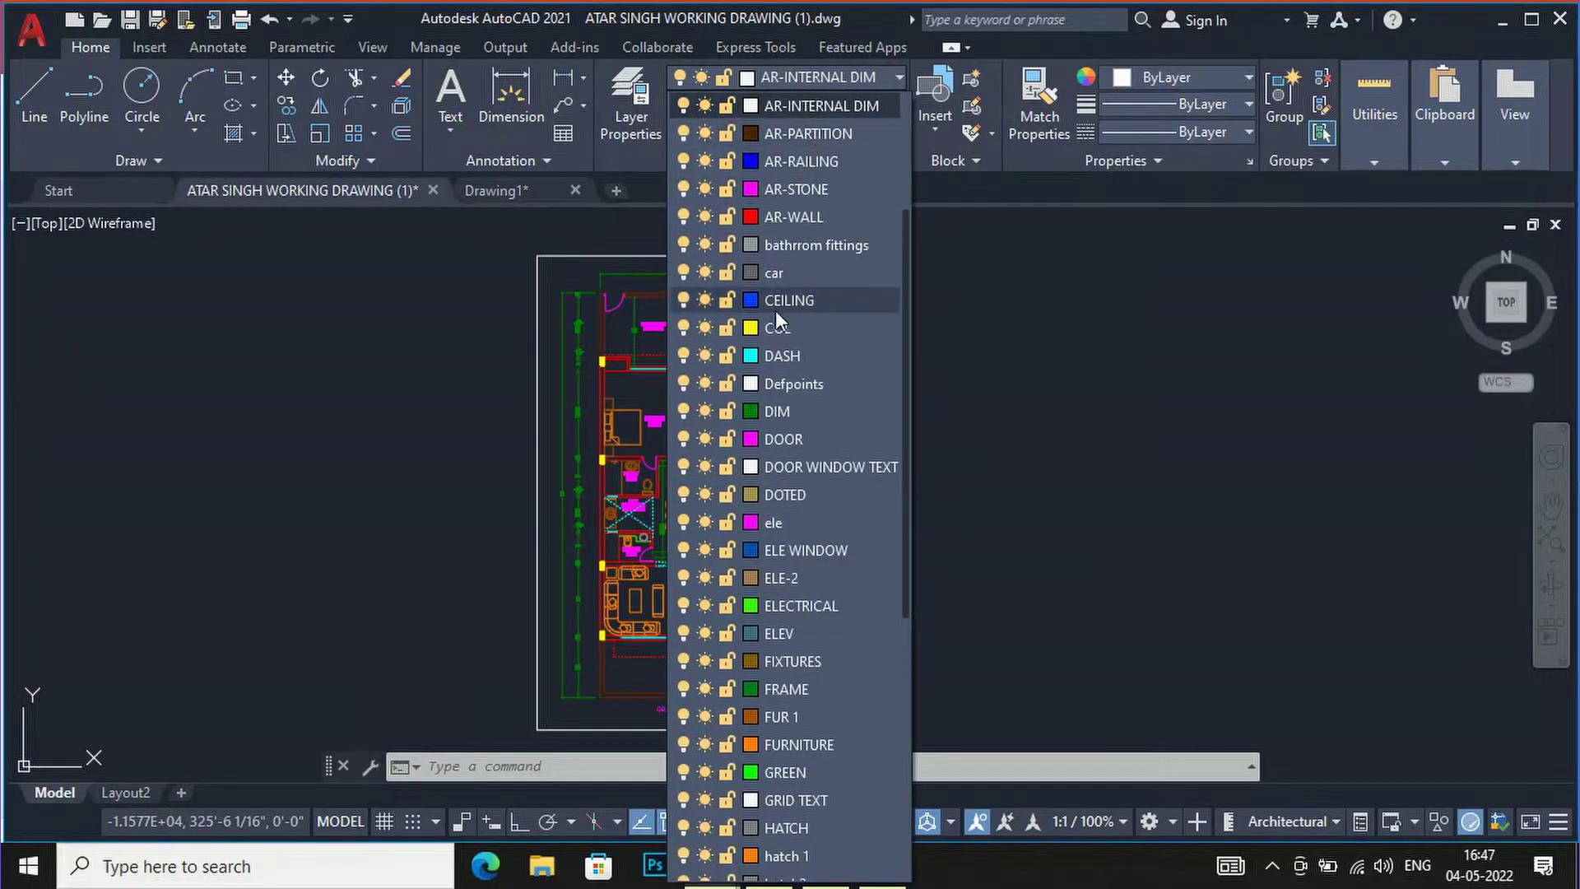
left_click(683, 326)
scroll(325, 335, "down", 3)
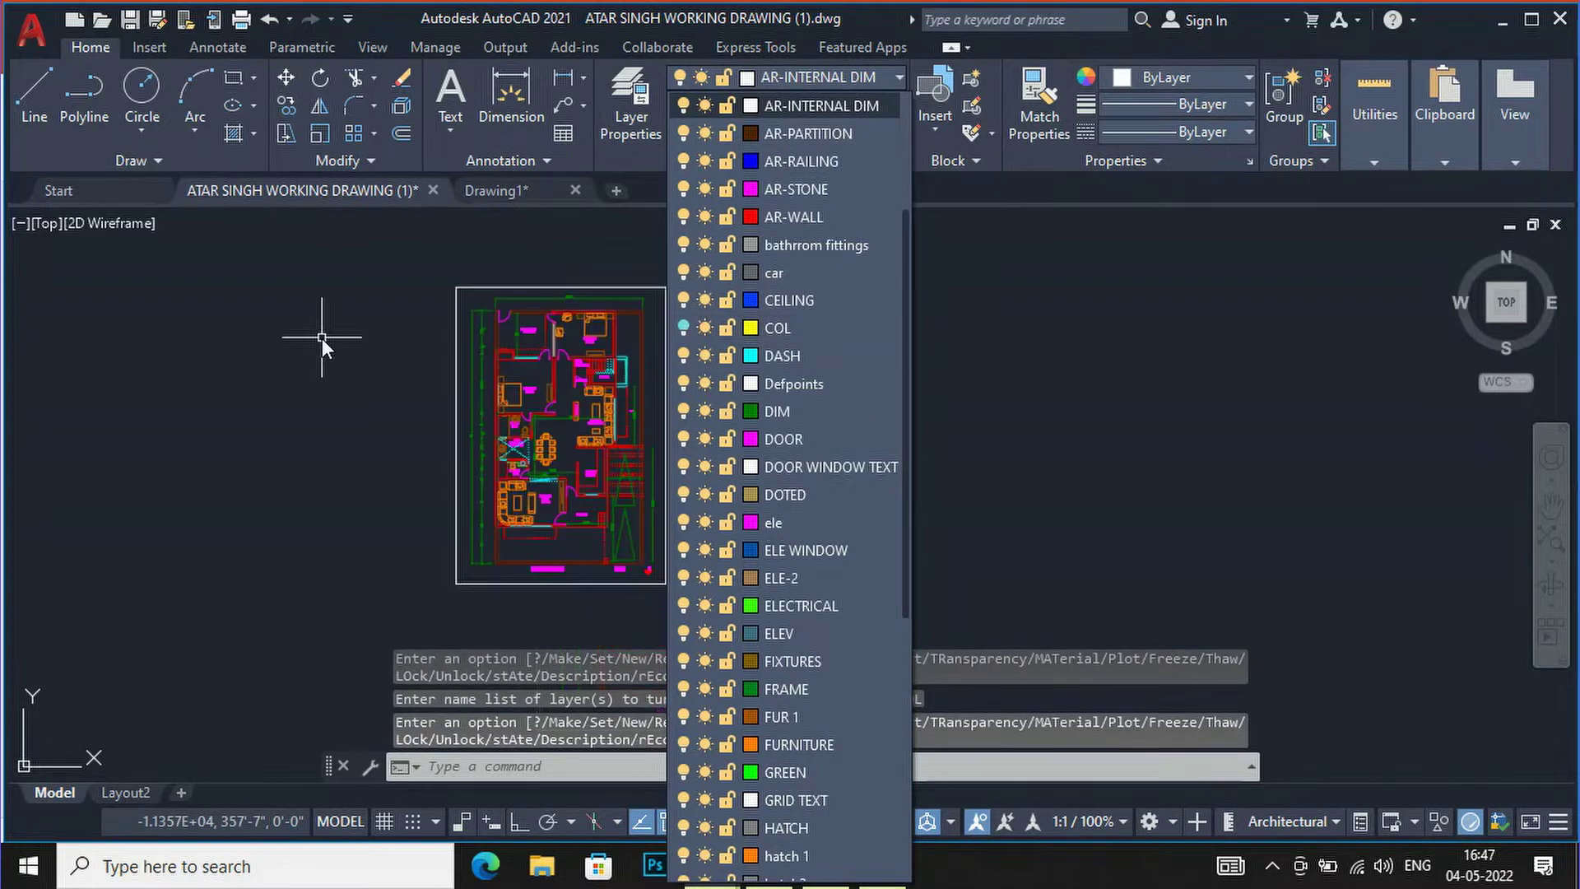
scroll(399, 404, "up", 2)
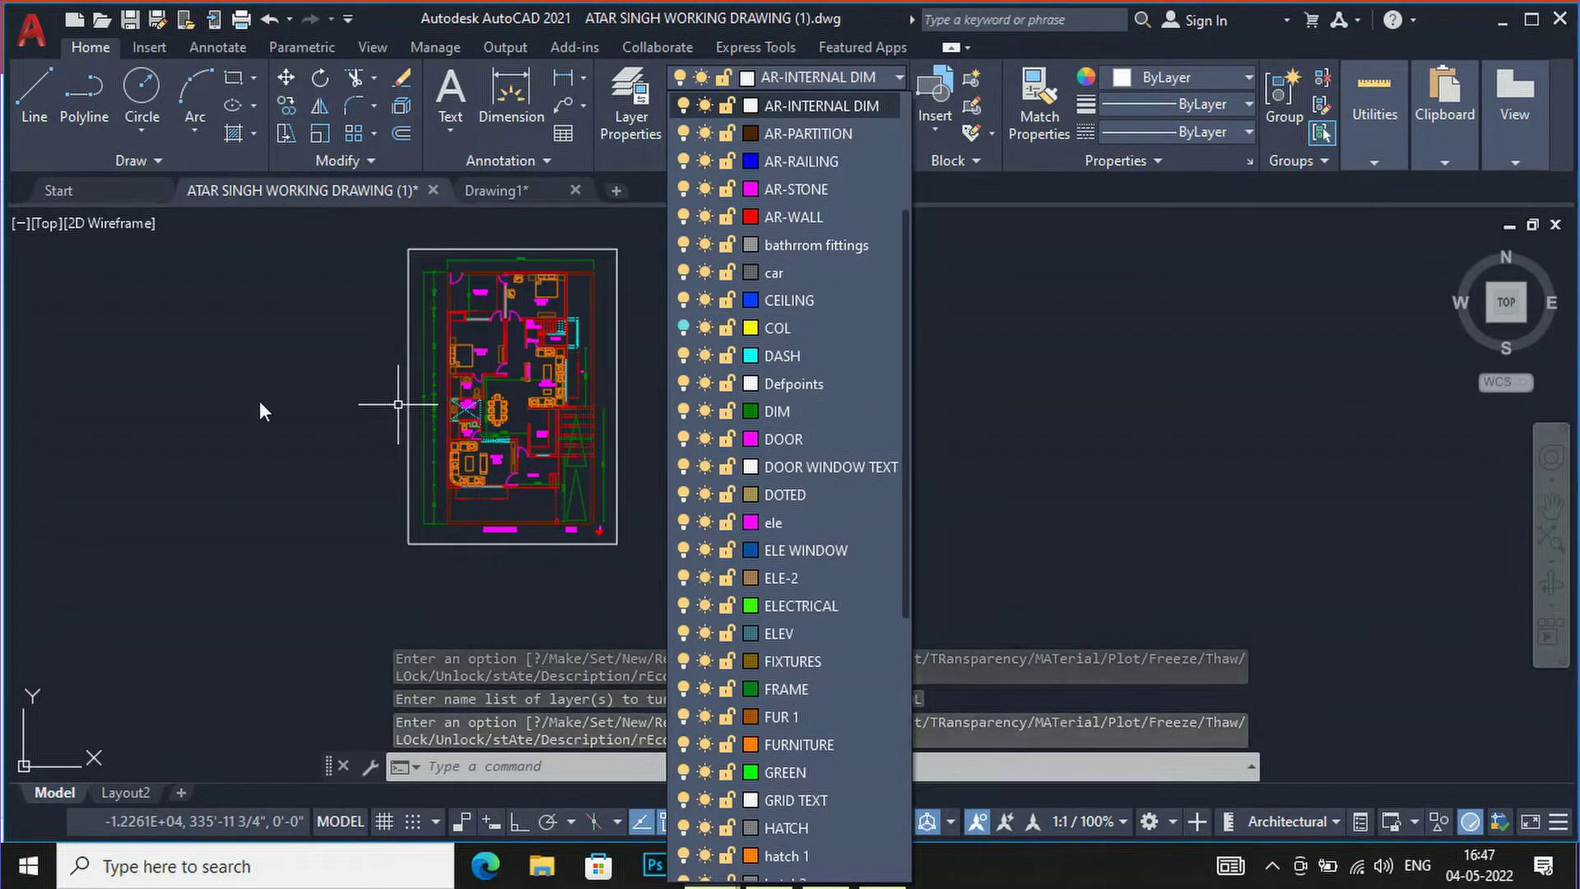
left_click(282, 381)
Look over the plan without its columns and turn the COL layer back on
scroll(490, 421, "up", 2)
scroll(491, 421, "up", 2)
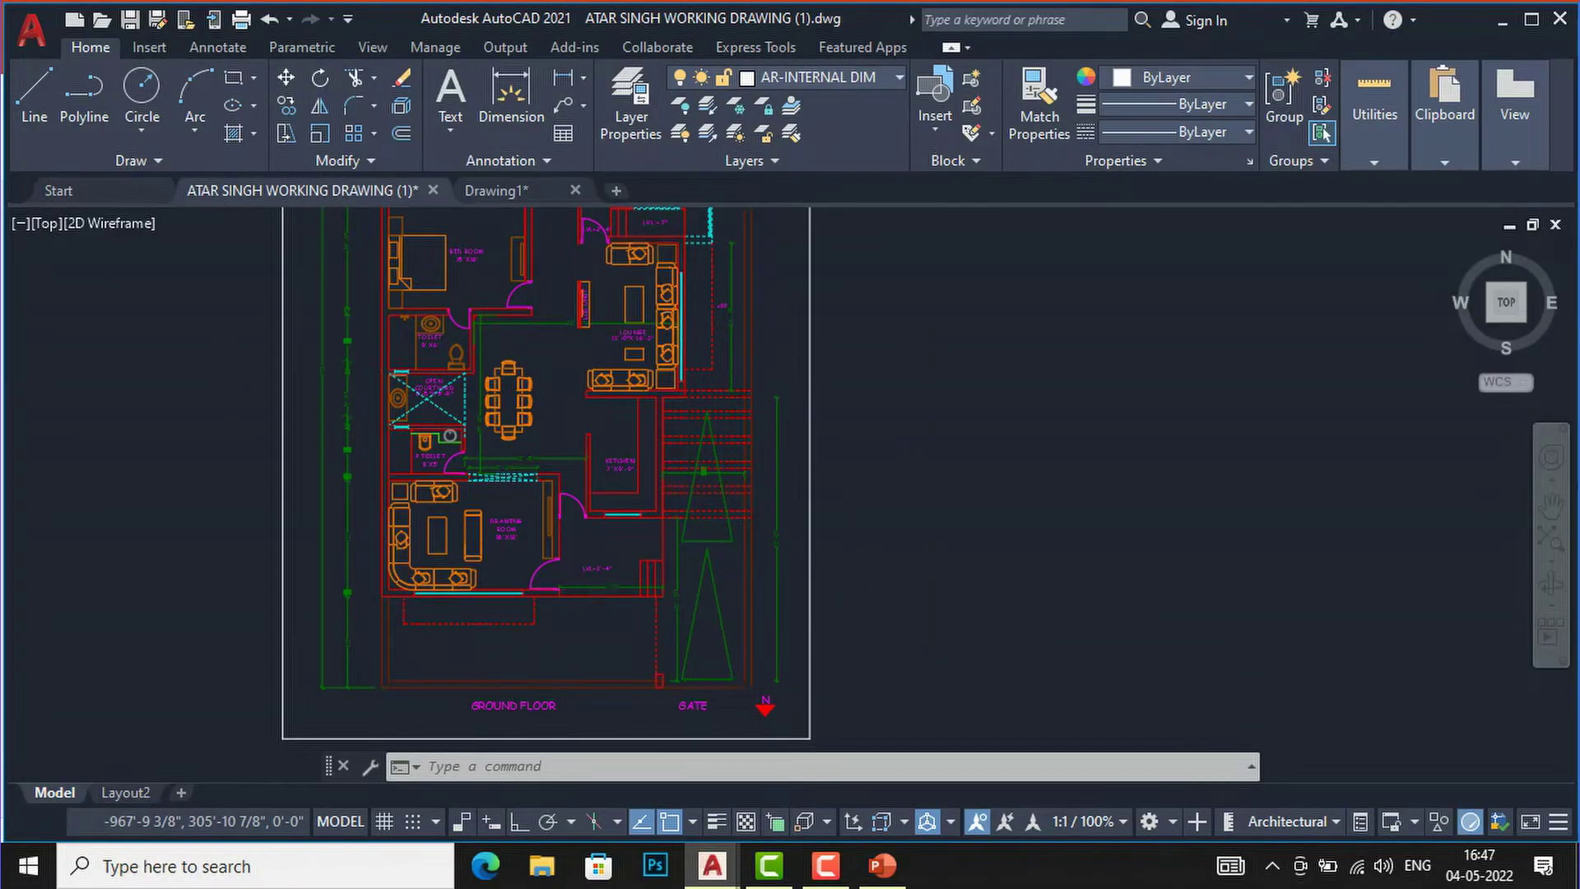
scroll(603, 585, "down", 4)
scroll(624, 487, "up", 4)
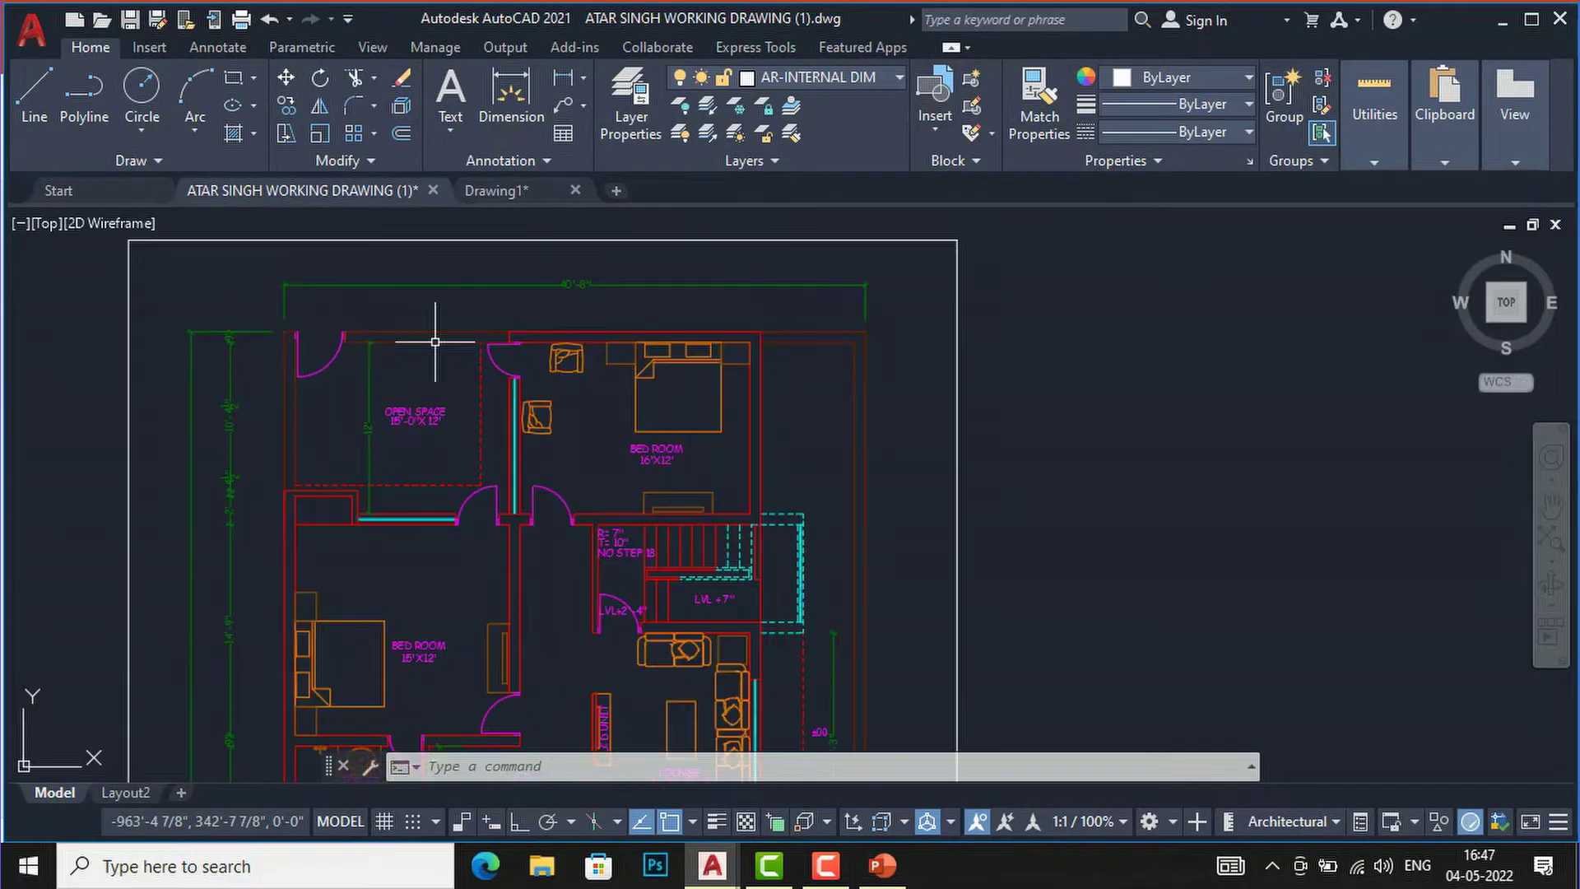
scroll(790, 280, "down", 2)
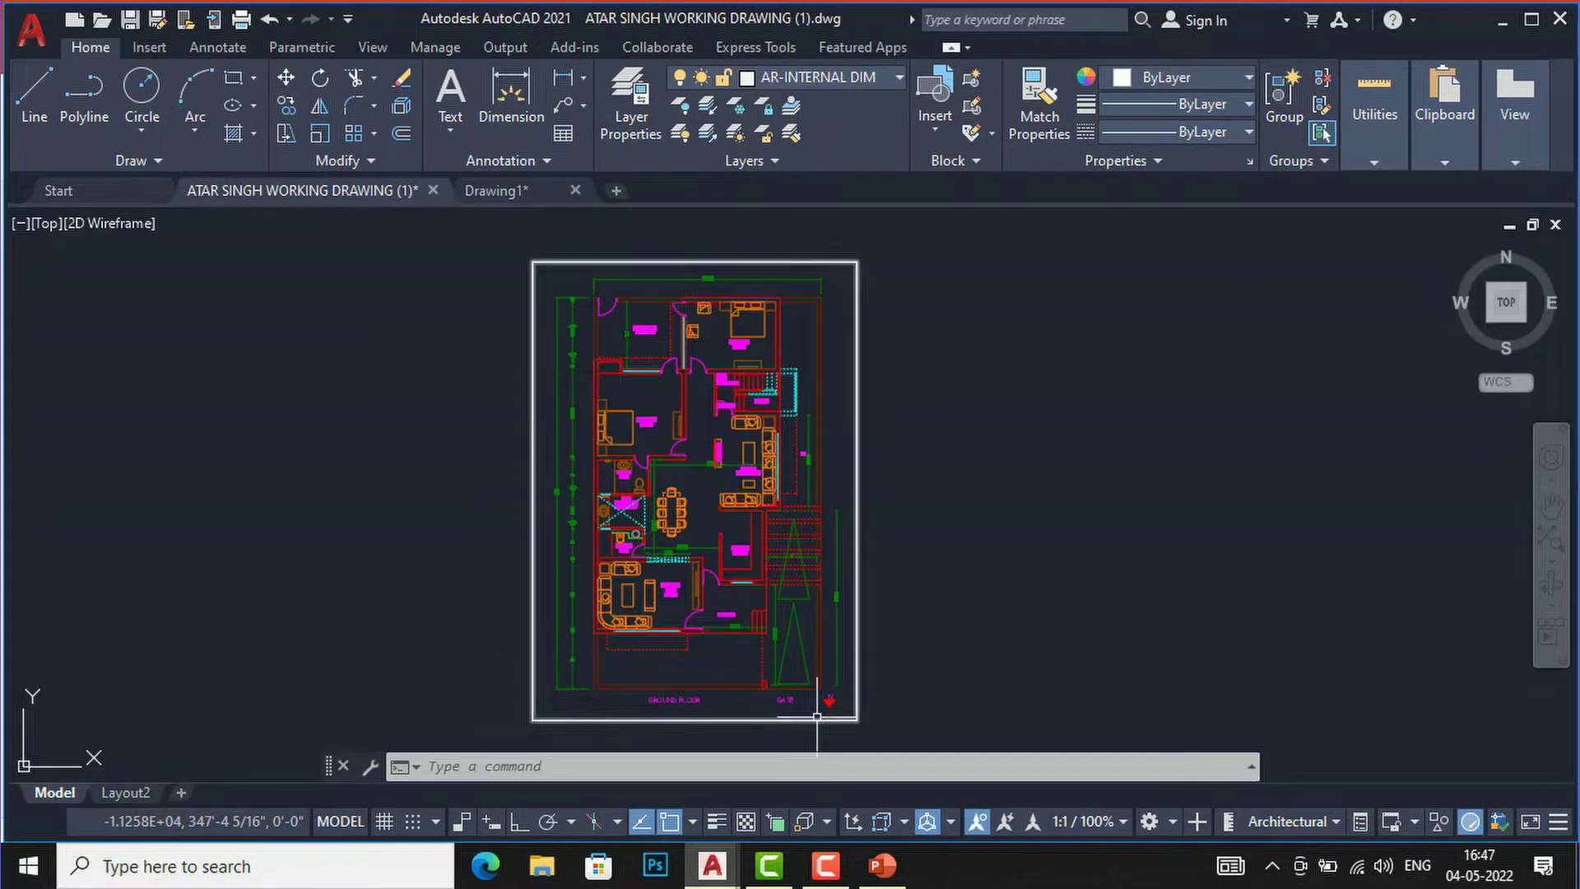
scroll(644, 626, "up", 1)
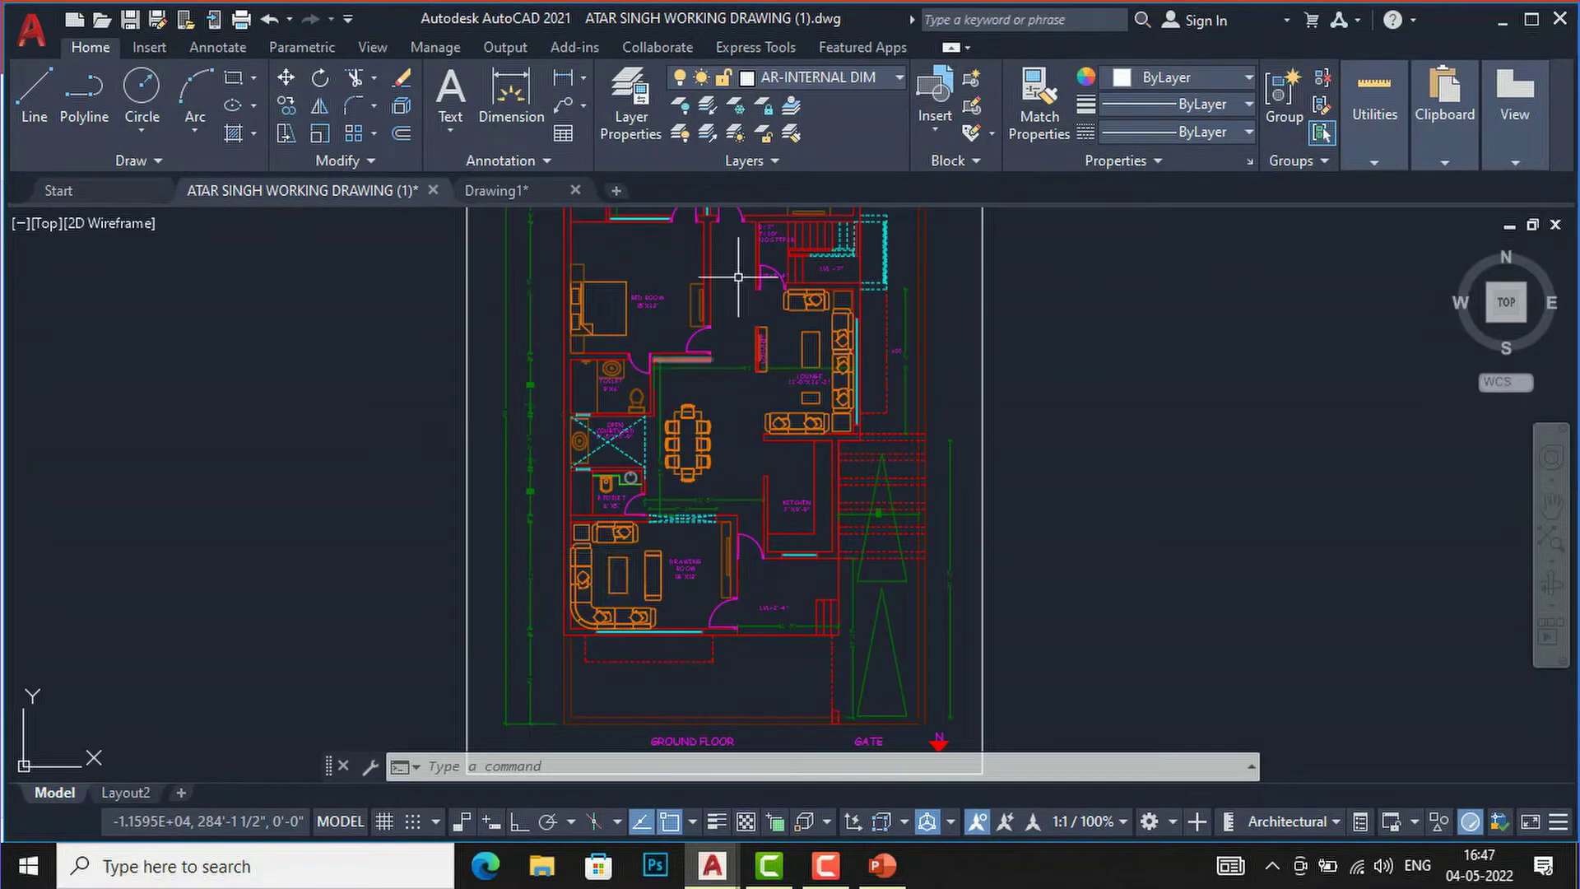
left_click(837, 75)
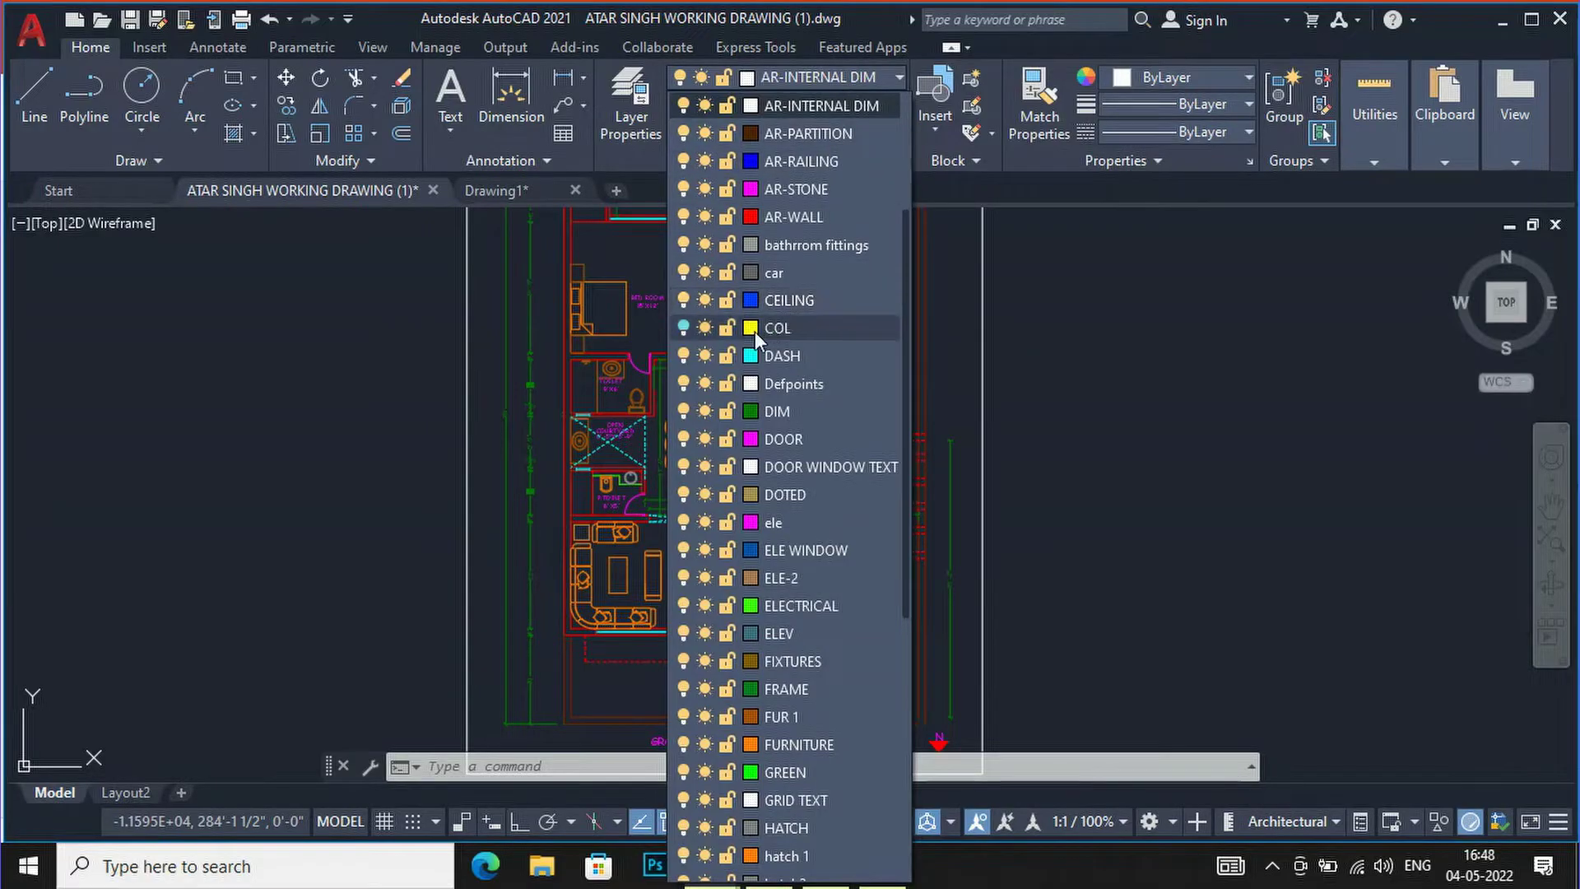
left_click(685, 323)
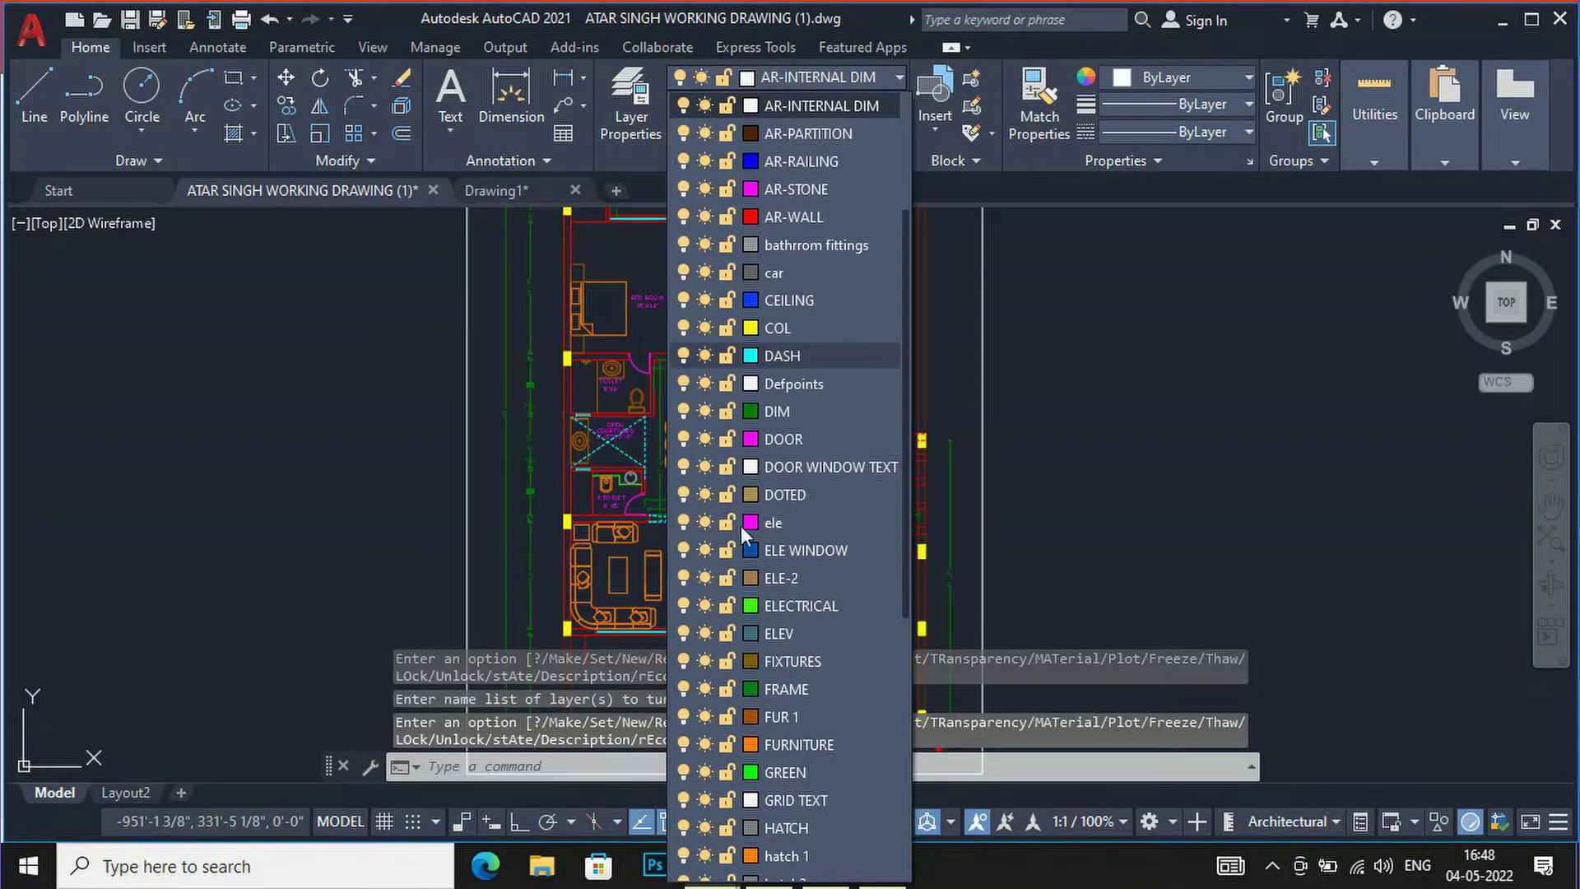
left_click(1087, 416)
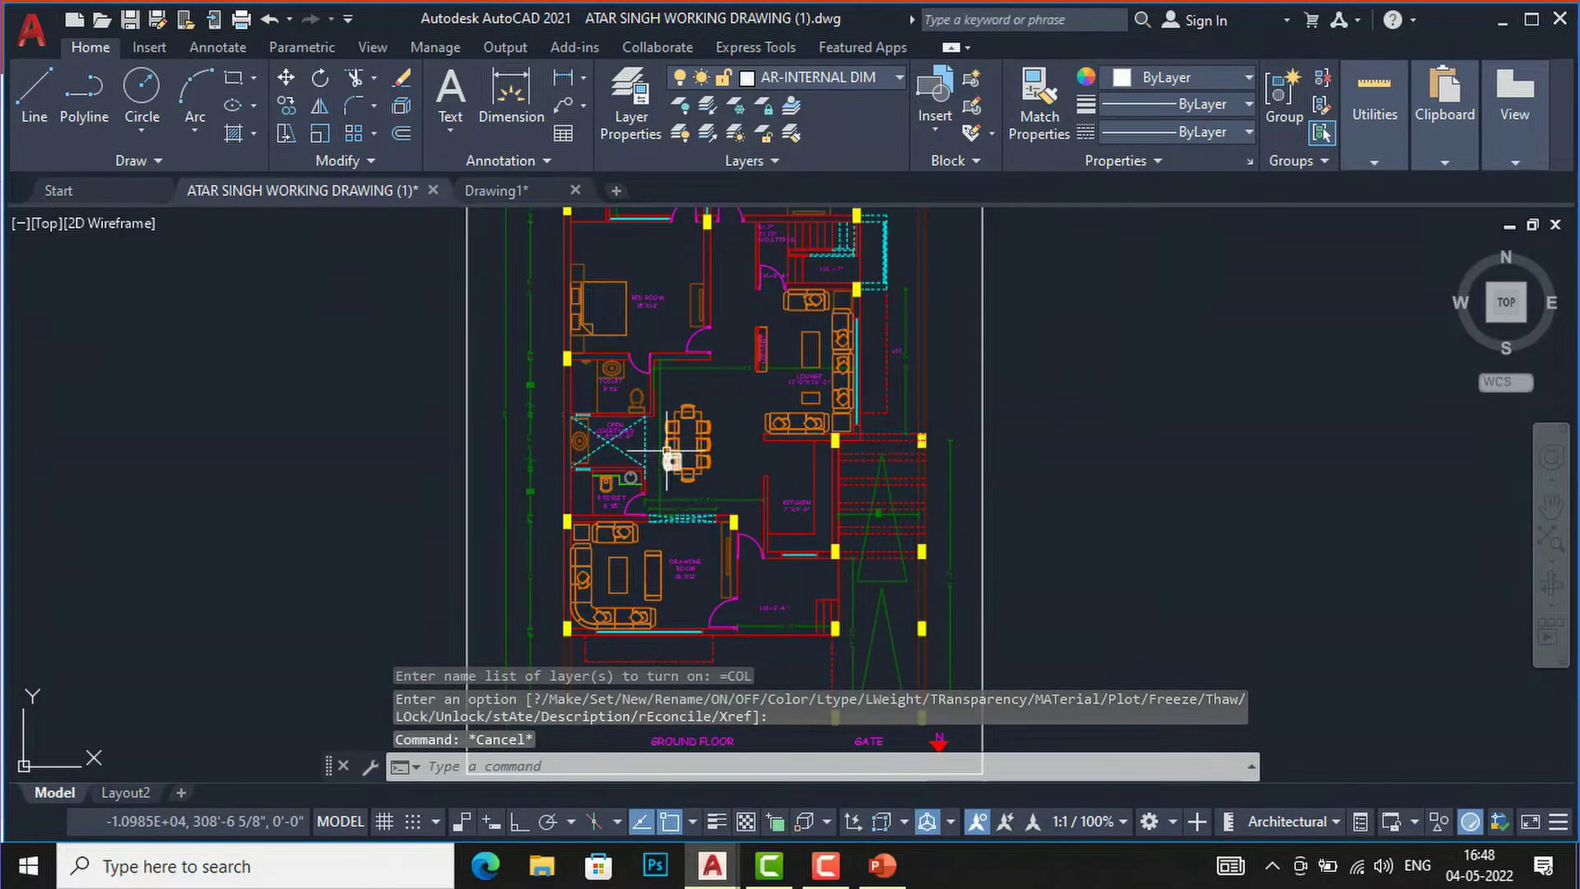
Turn off the FURNITURE layer to hide the orange furniture in the ground floor plan
scroll(679, 451, "up", 2)
scroll(587, 367, "down", 2)
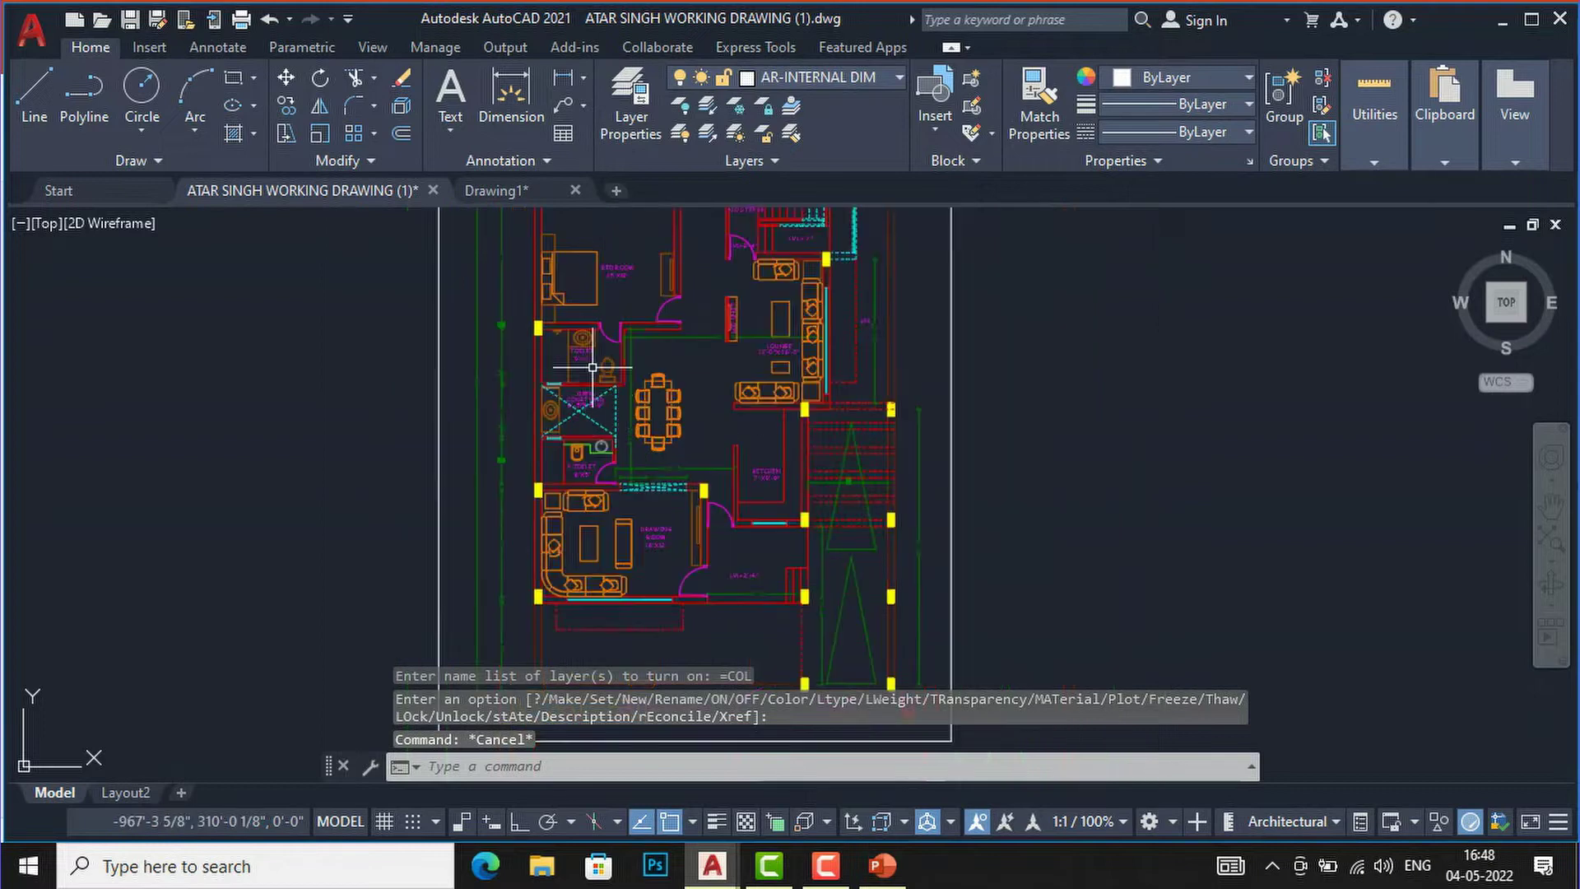
scroll(617, 585, "down", 2)
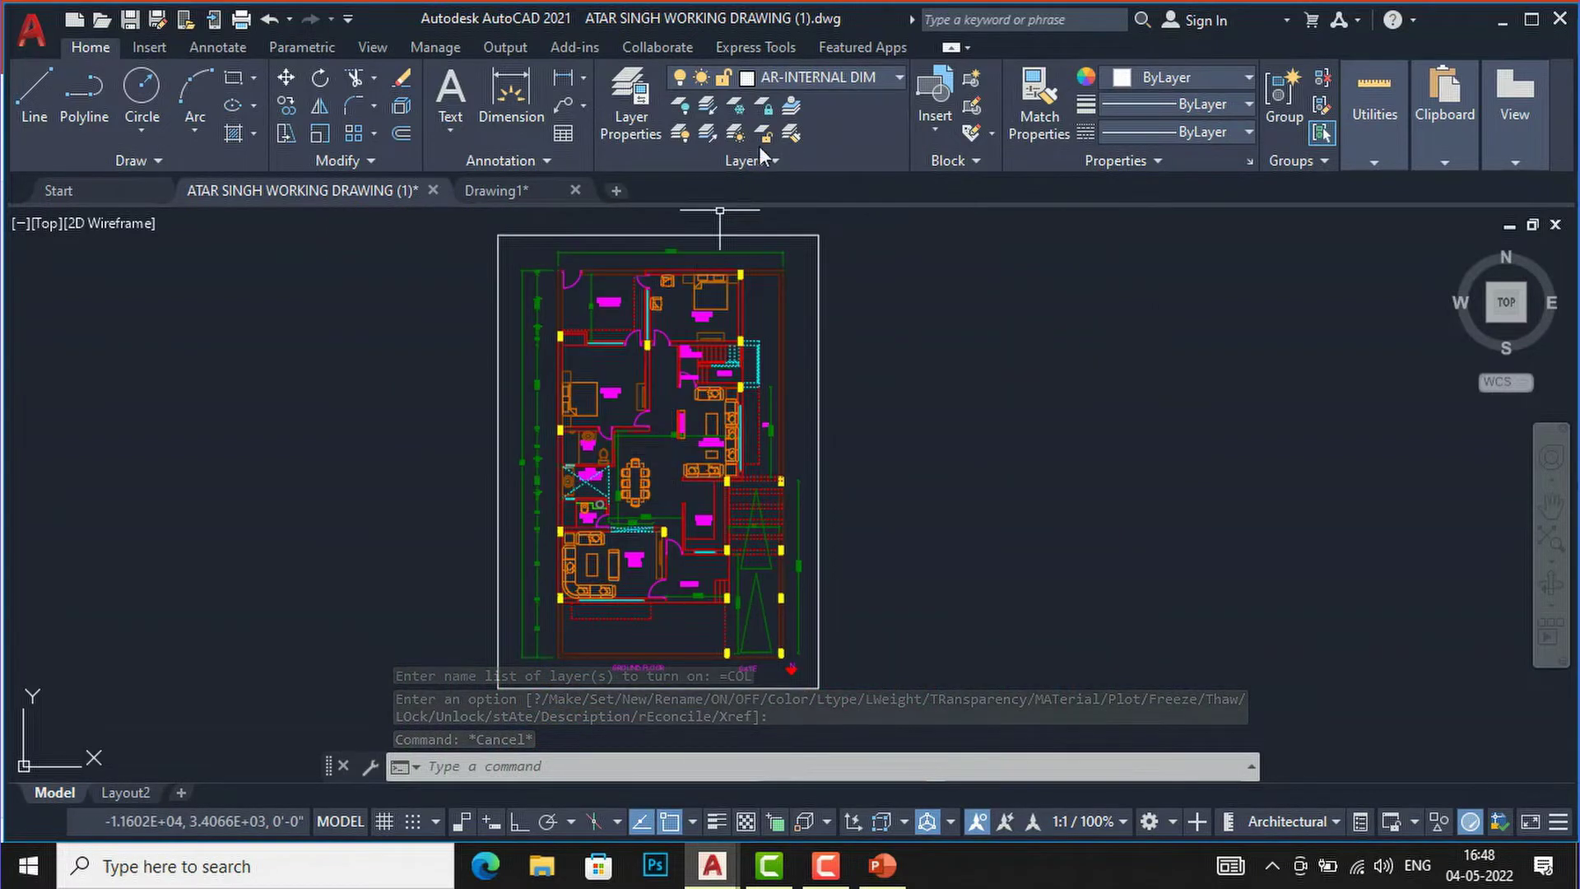
left_click(820, 76)
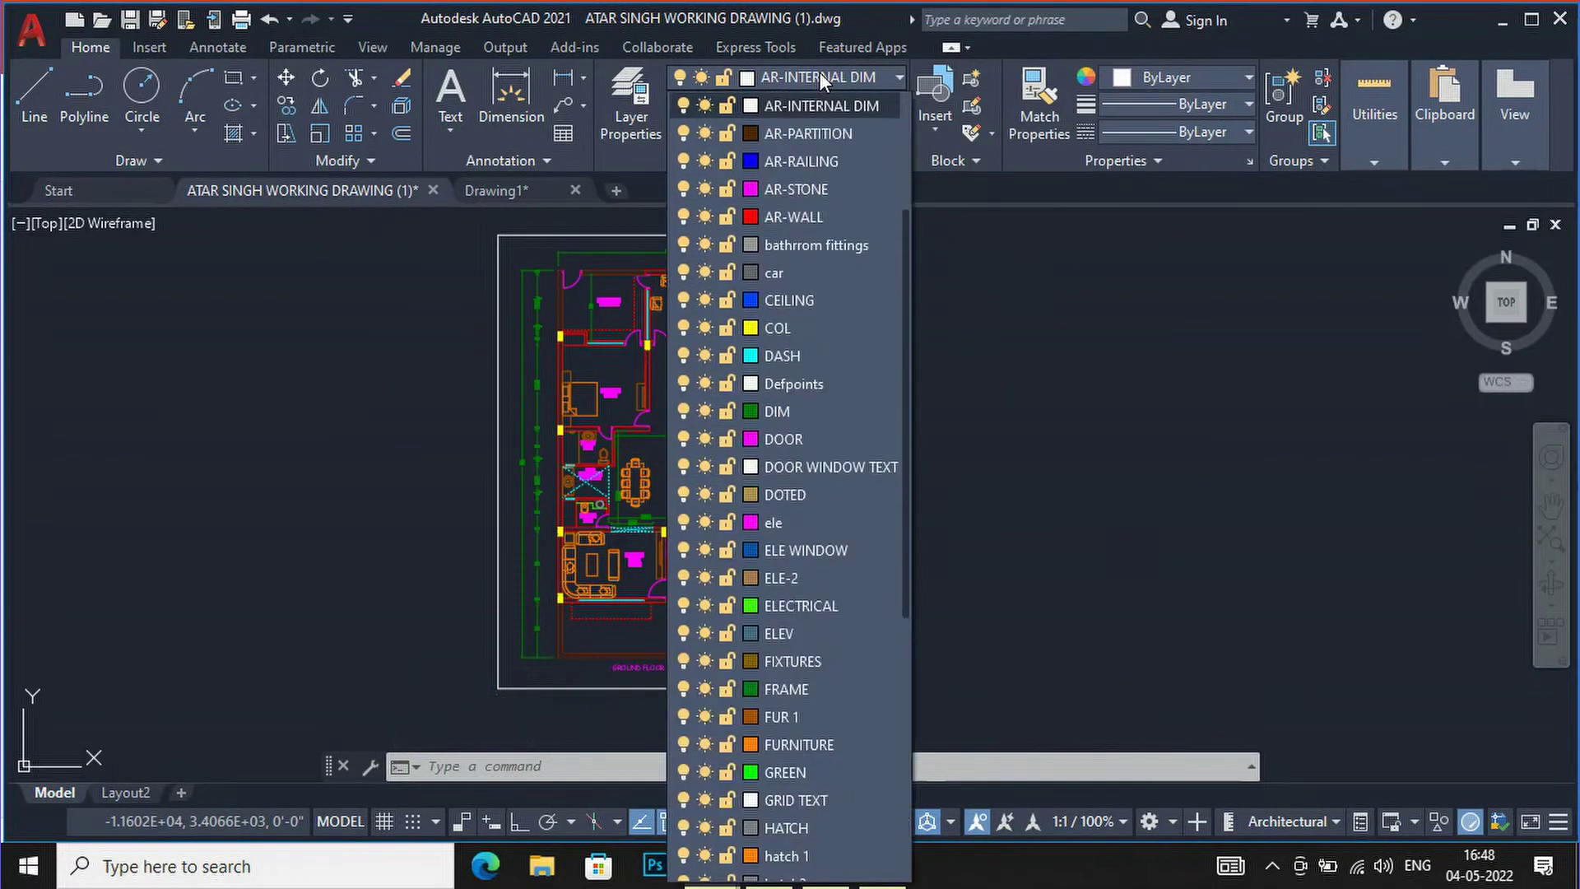
left_click(685, 745)
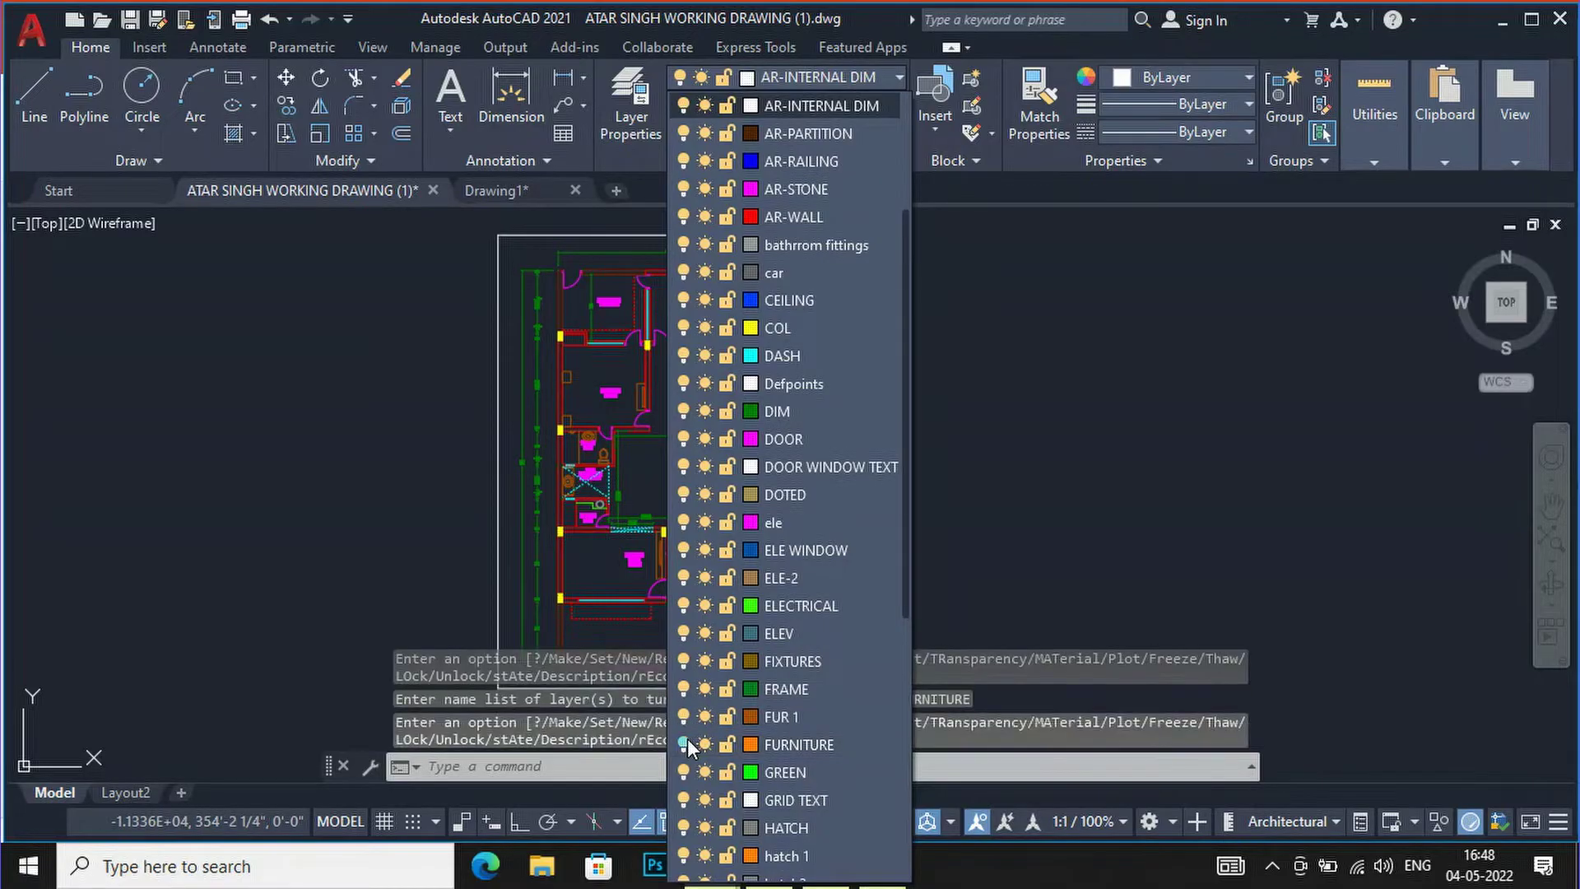
scroll(382, 422, "down", 2)
scroll(422, 419, "up", 2)
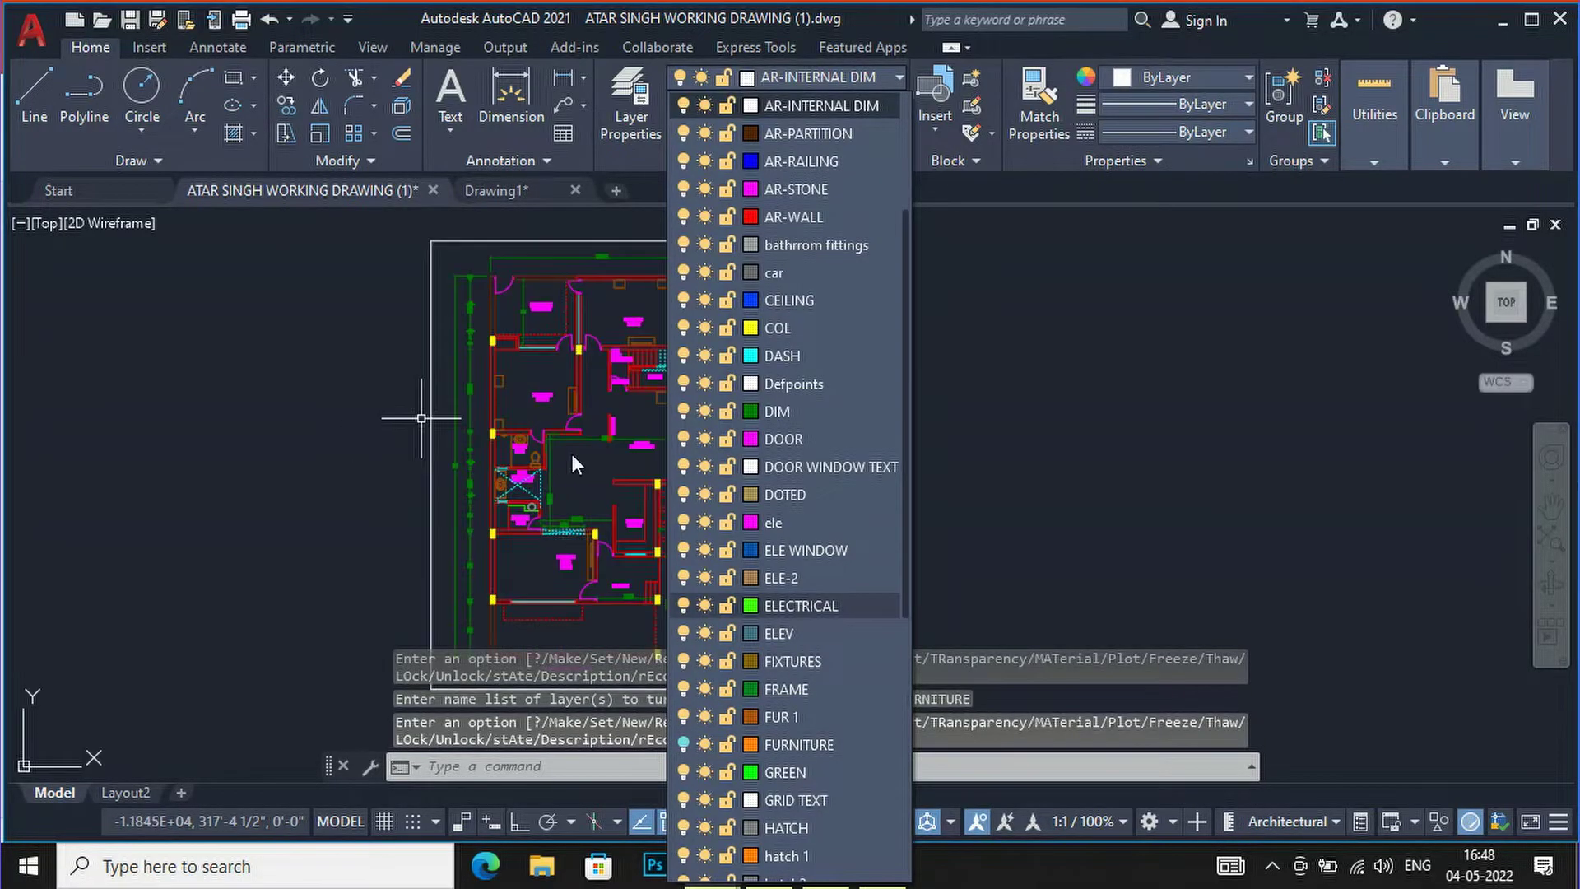
left_click(201, 441)
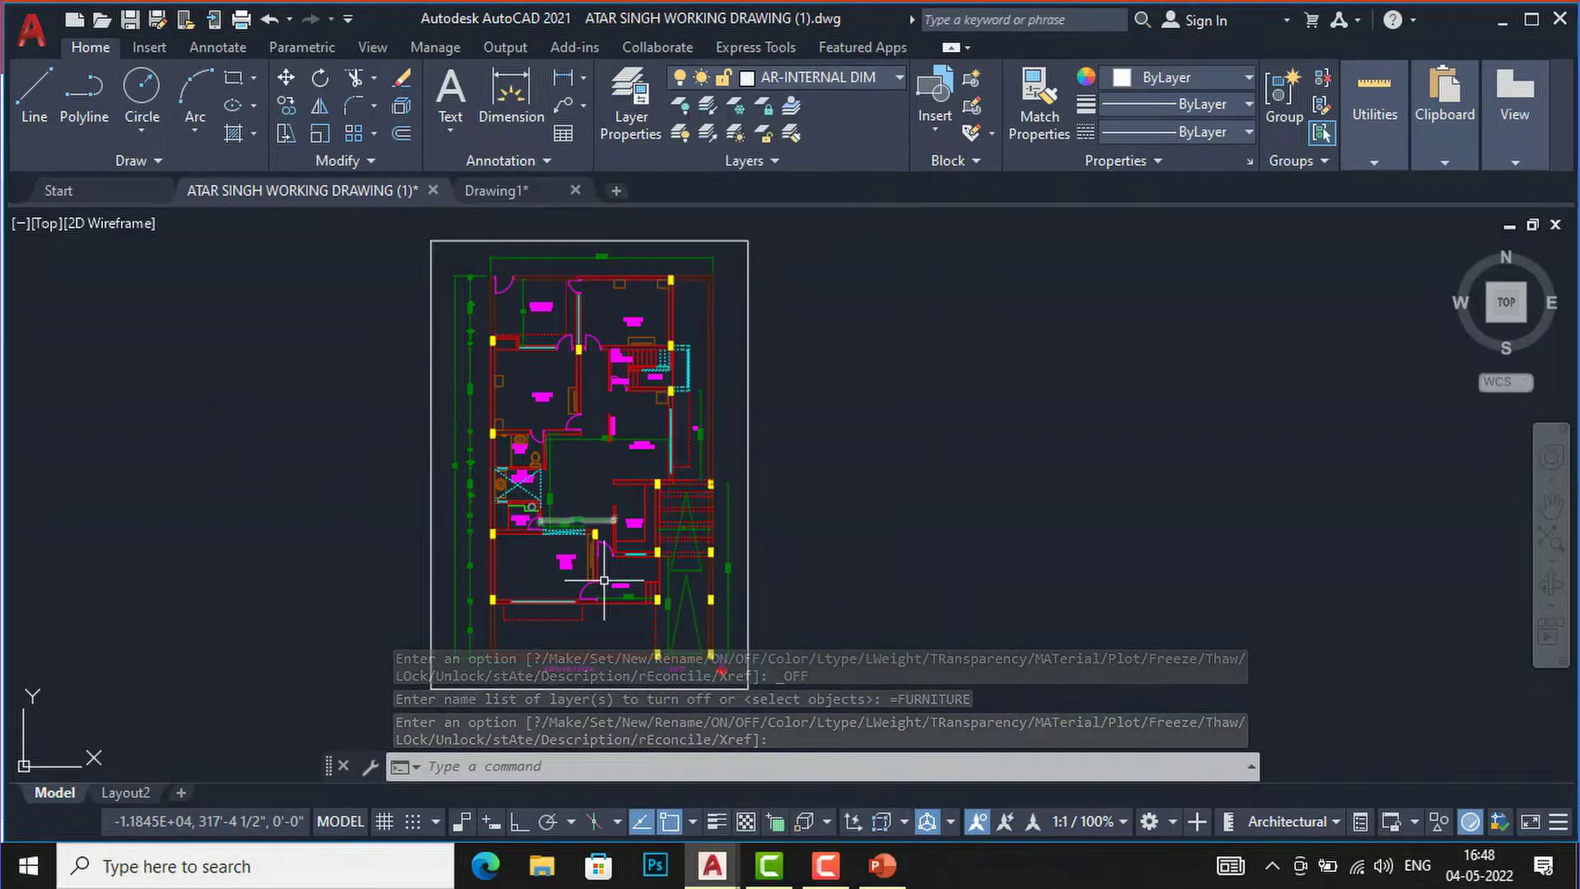
Turn the FURNITURE layer back on
scroll(672, 576, "up", 2)
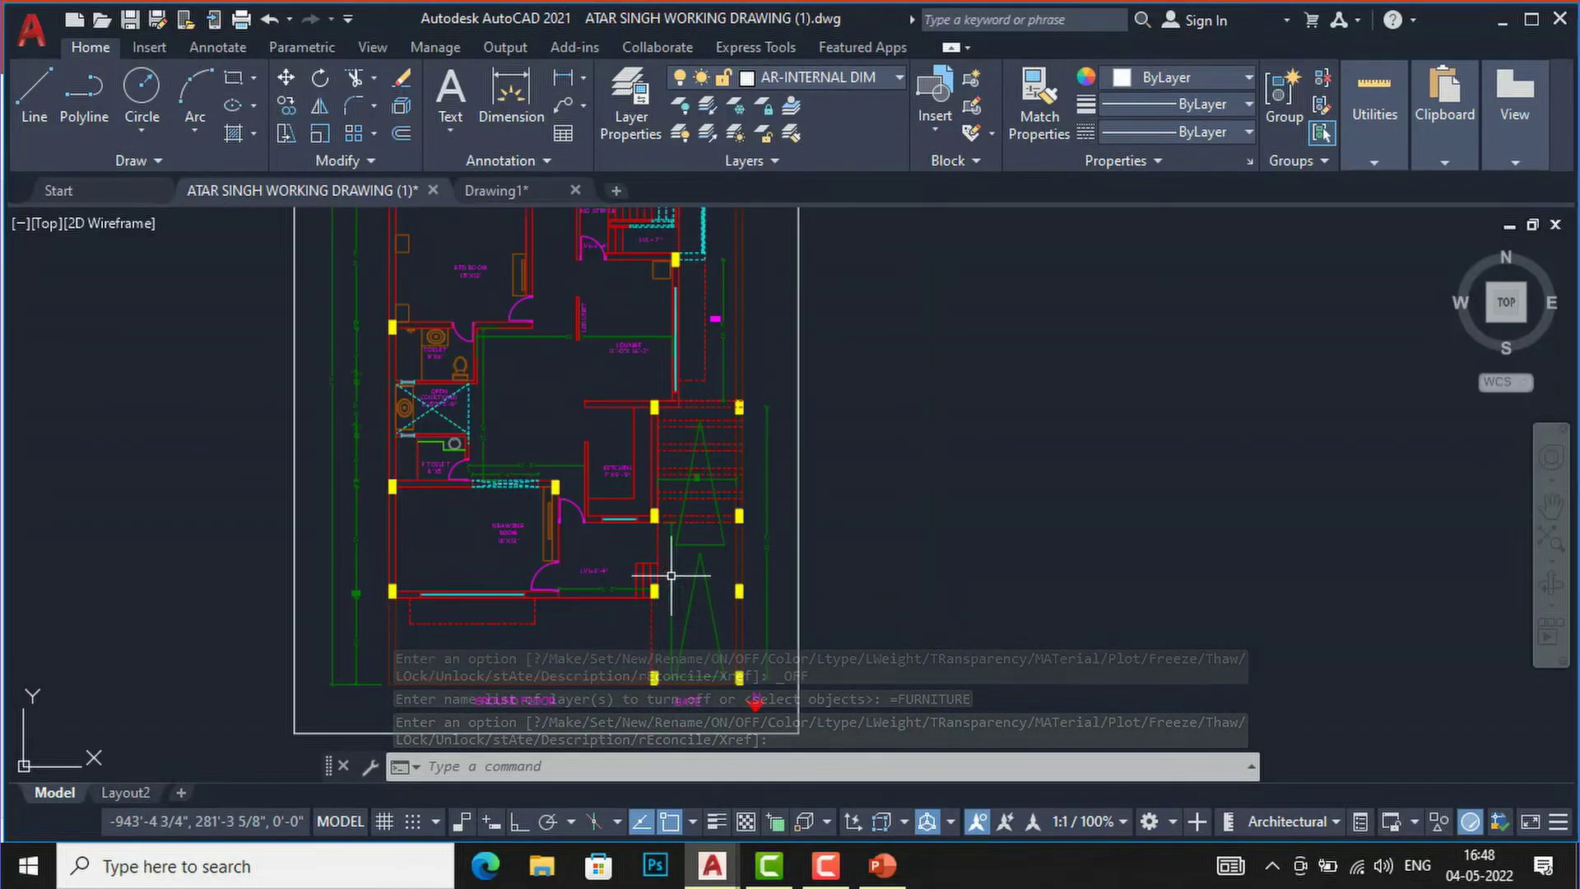
left_click(812, 74)
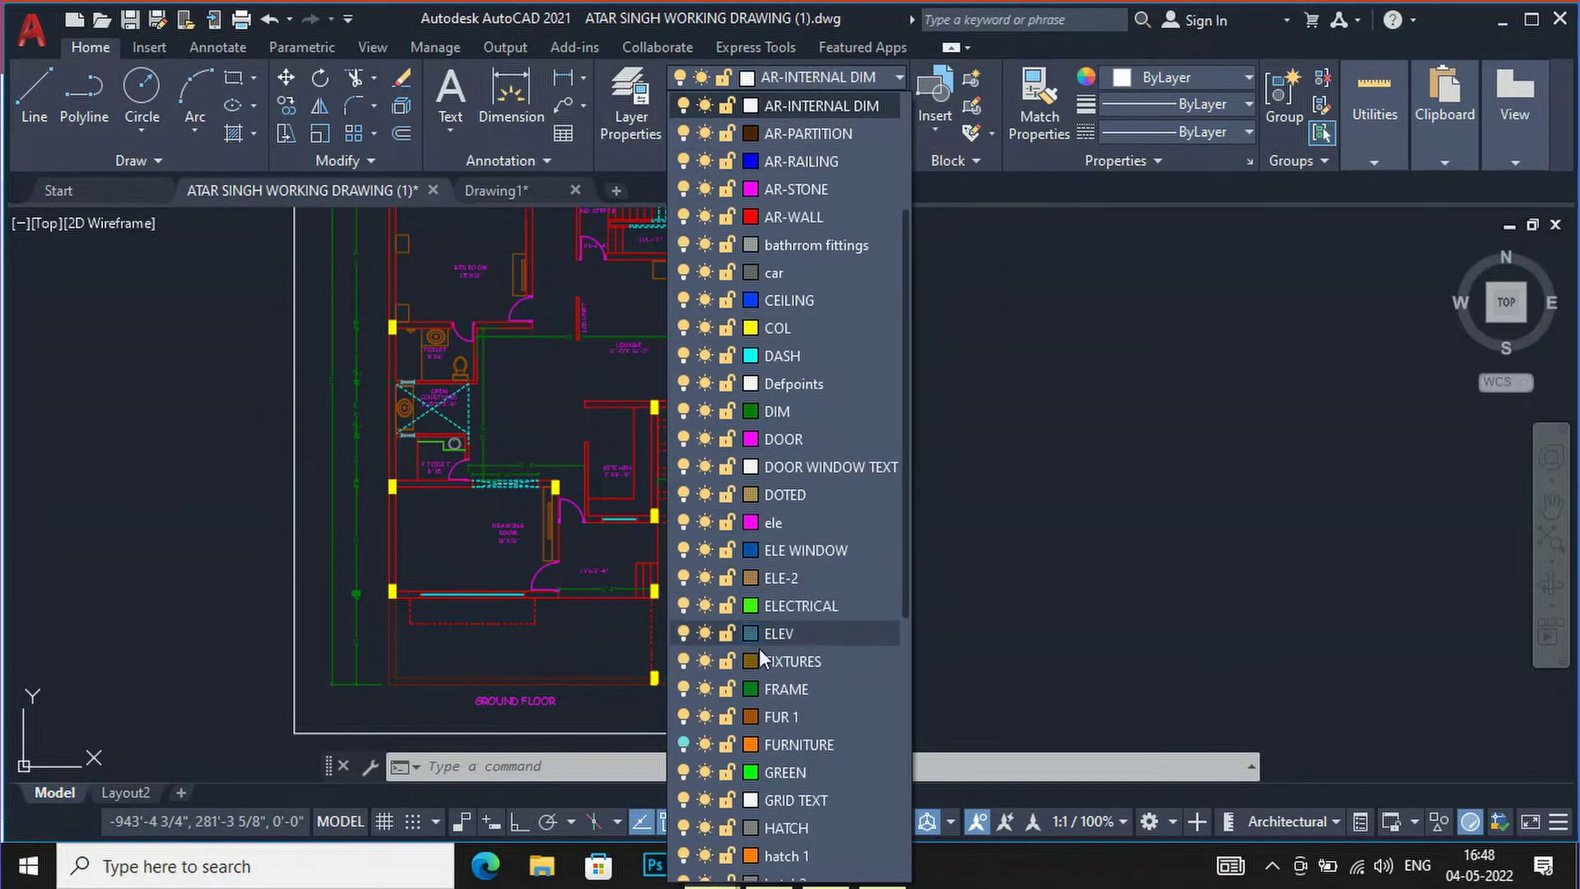
left_click(683, 746)
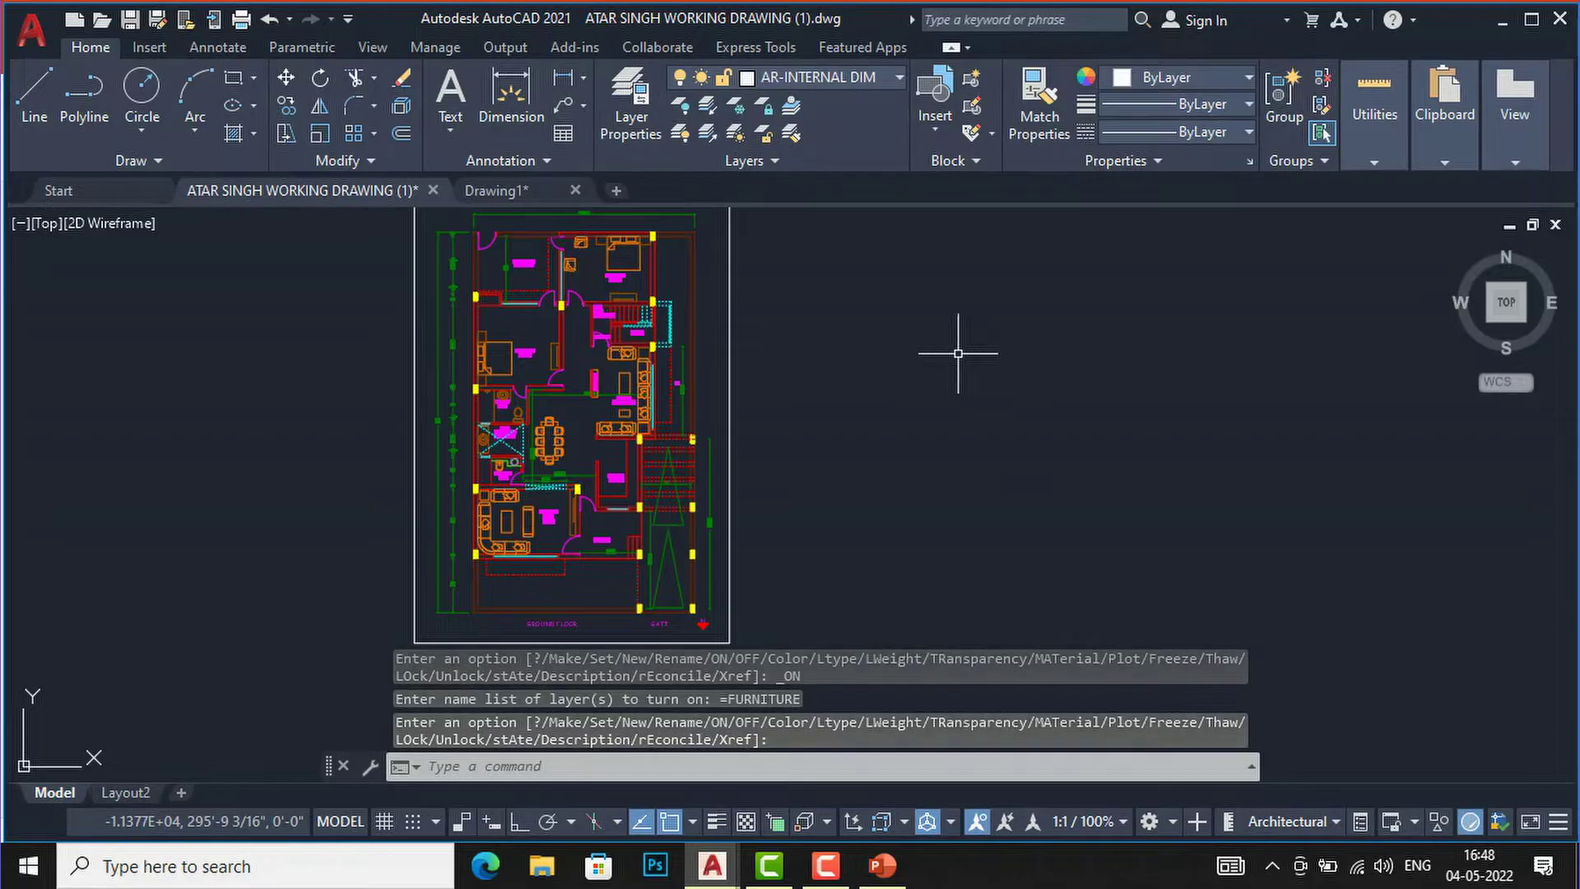
Freeze the WALL layer and thaw it again
left_click(849, 74)
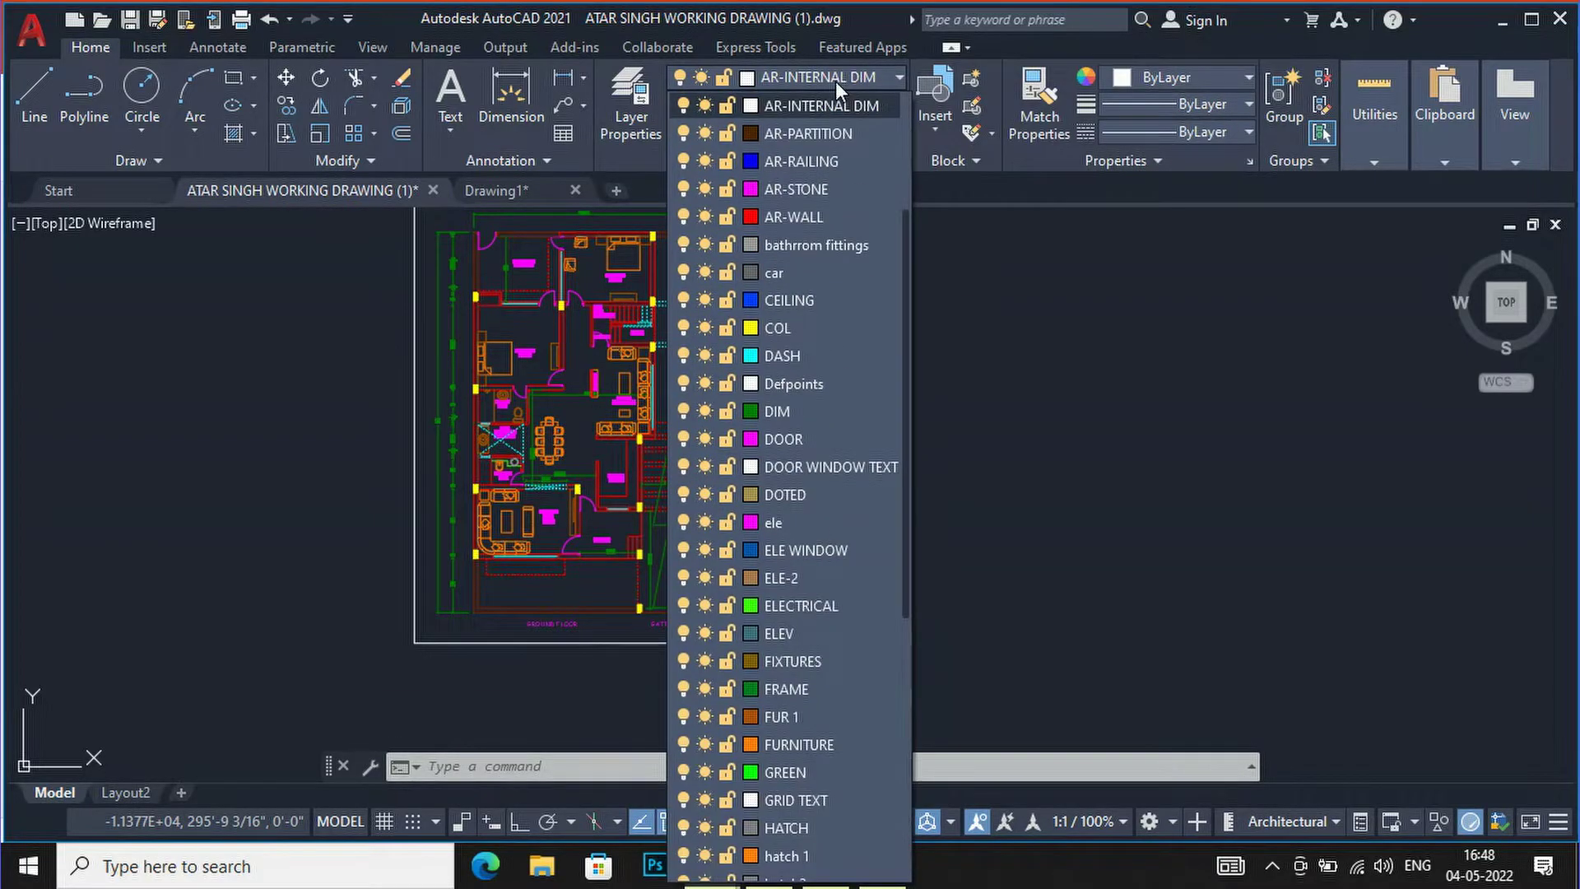
scroll(792, 606, "down", 2)
scroll(792, 606, "down", 4)
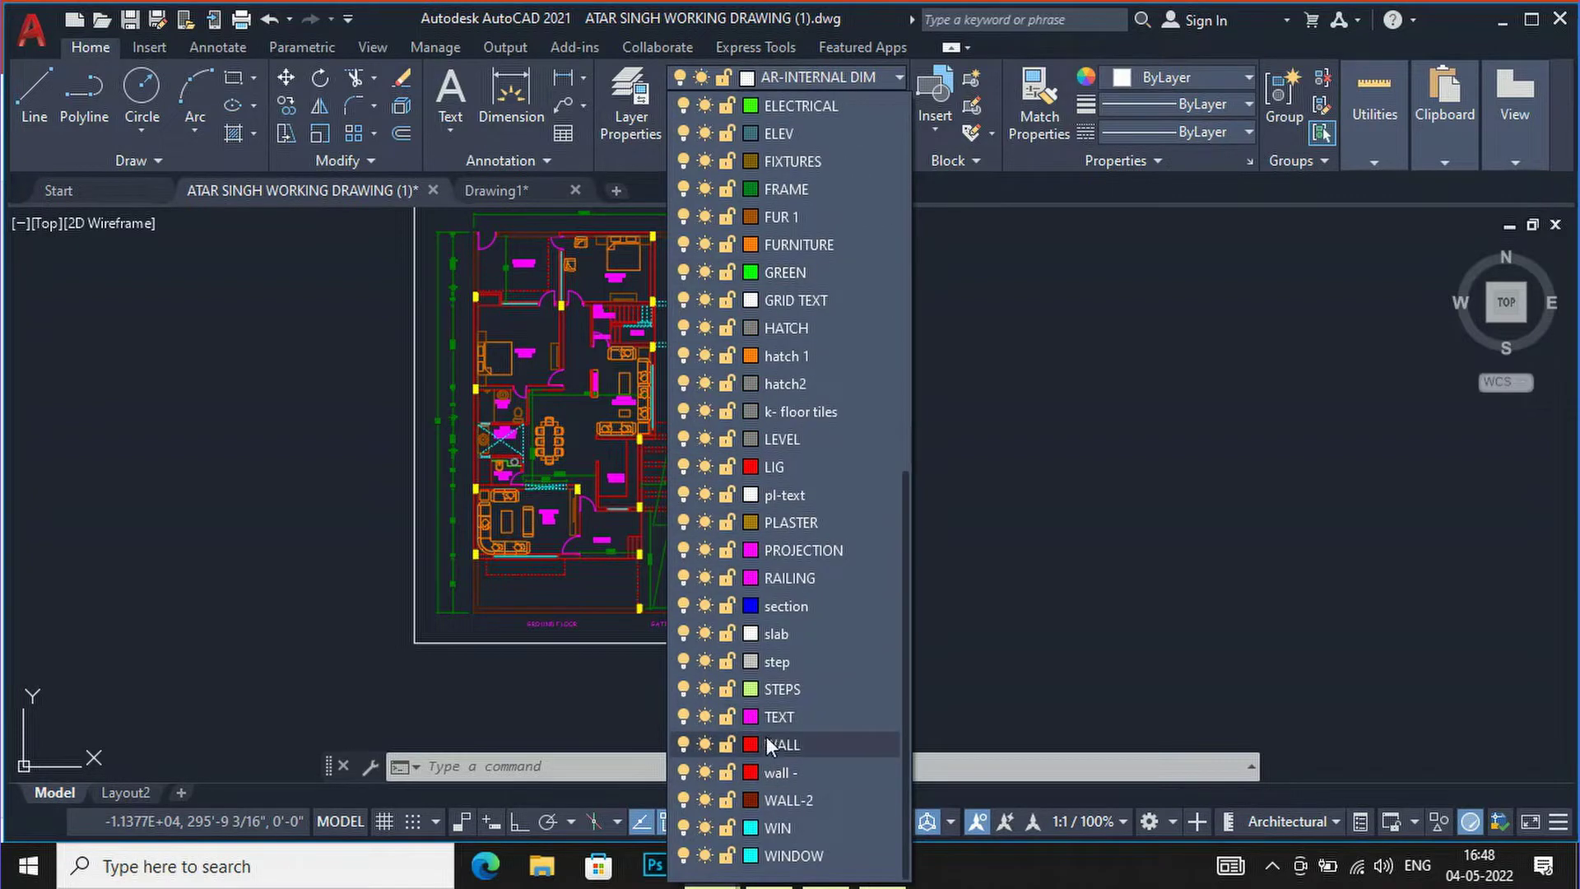
left_click(701, 743)
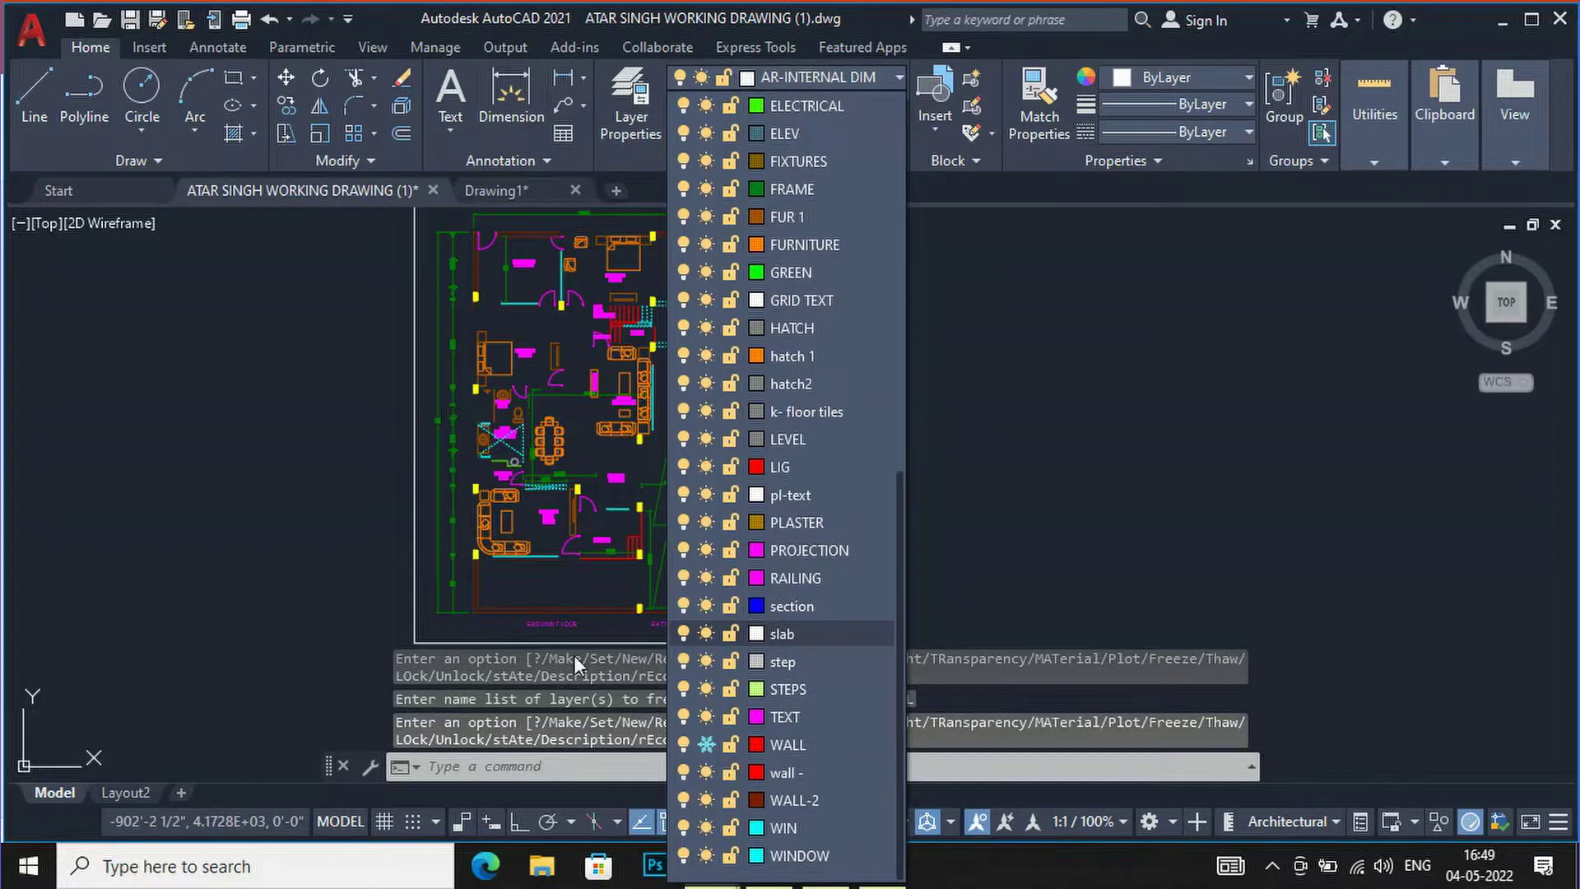
left_click(706, 745)
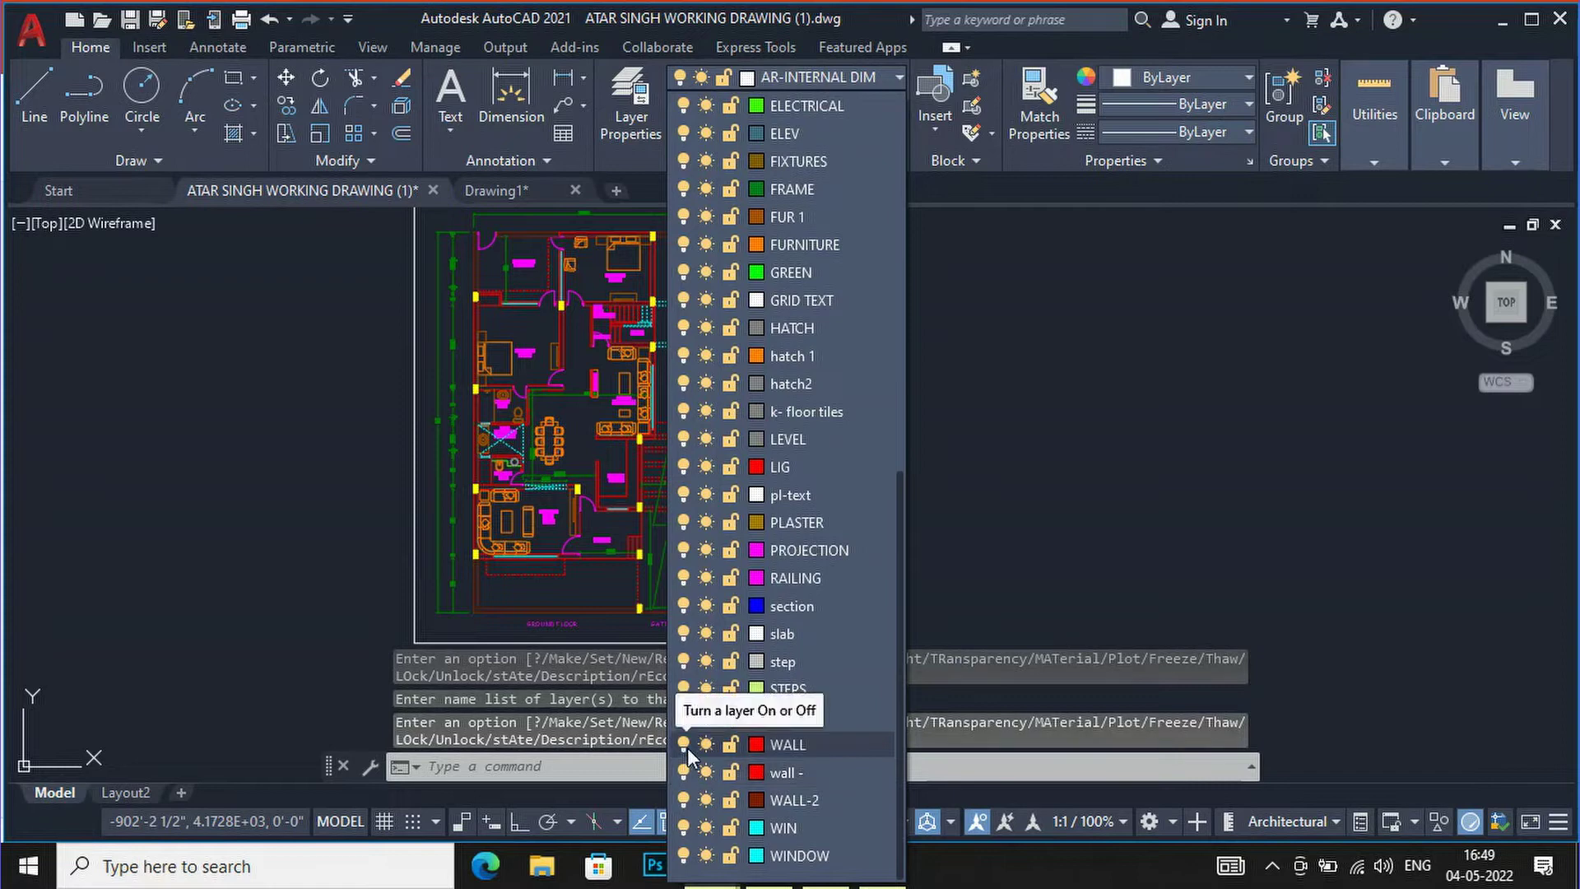
Lock the WALL layer and test-select the two outer wall lines beside the toilet
left_click(732, 743)
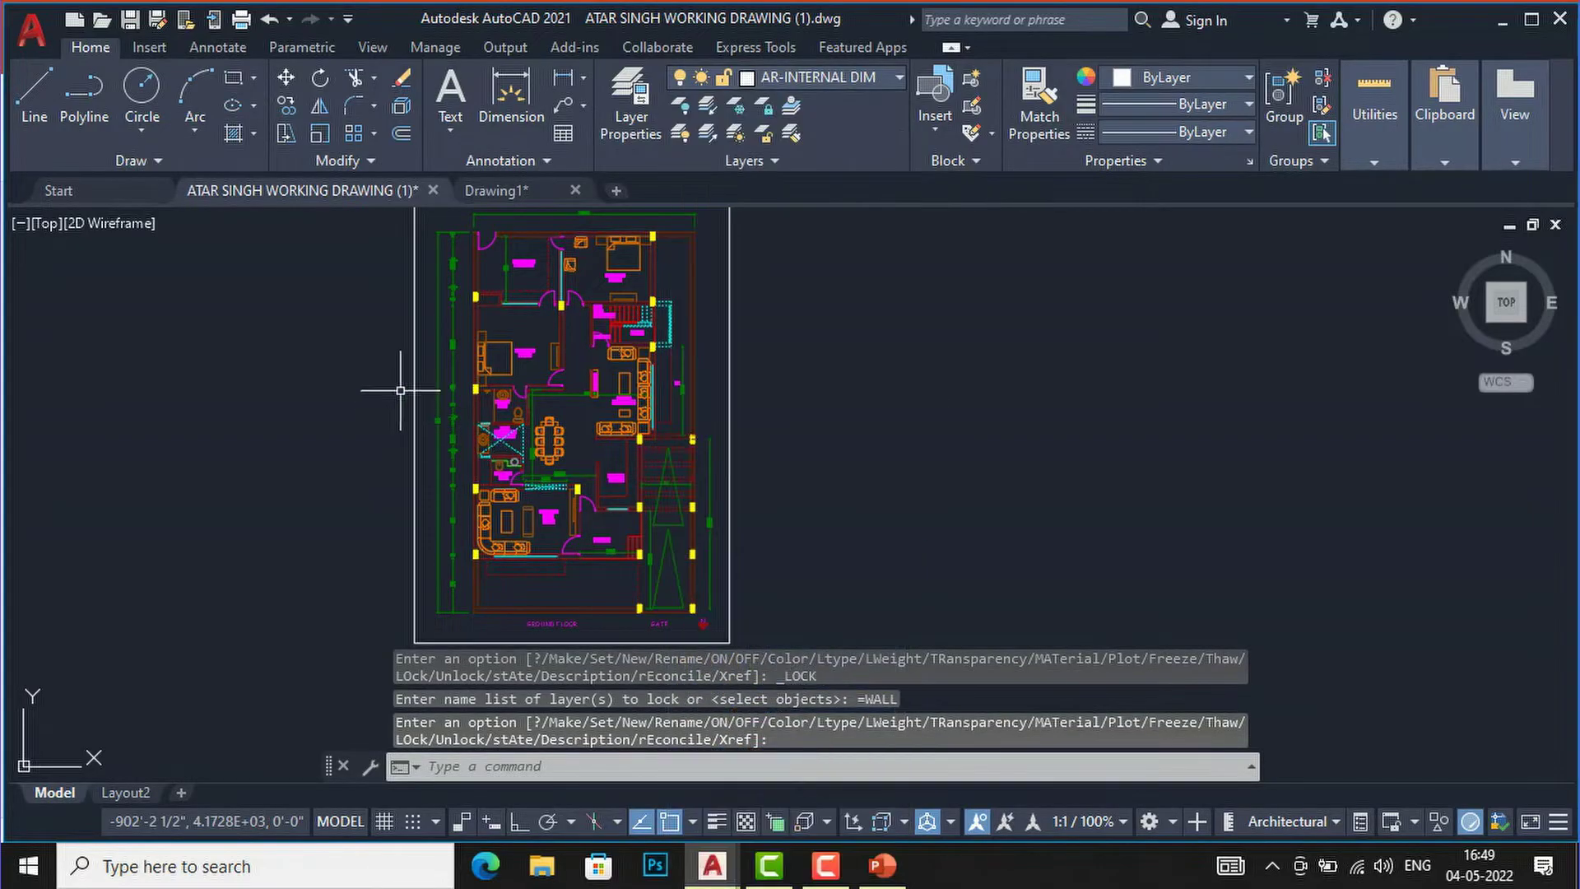
scroll(458, 364, "up", 8)
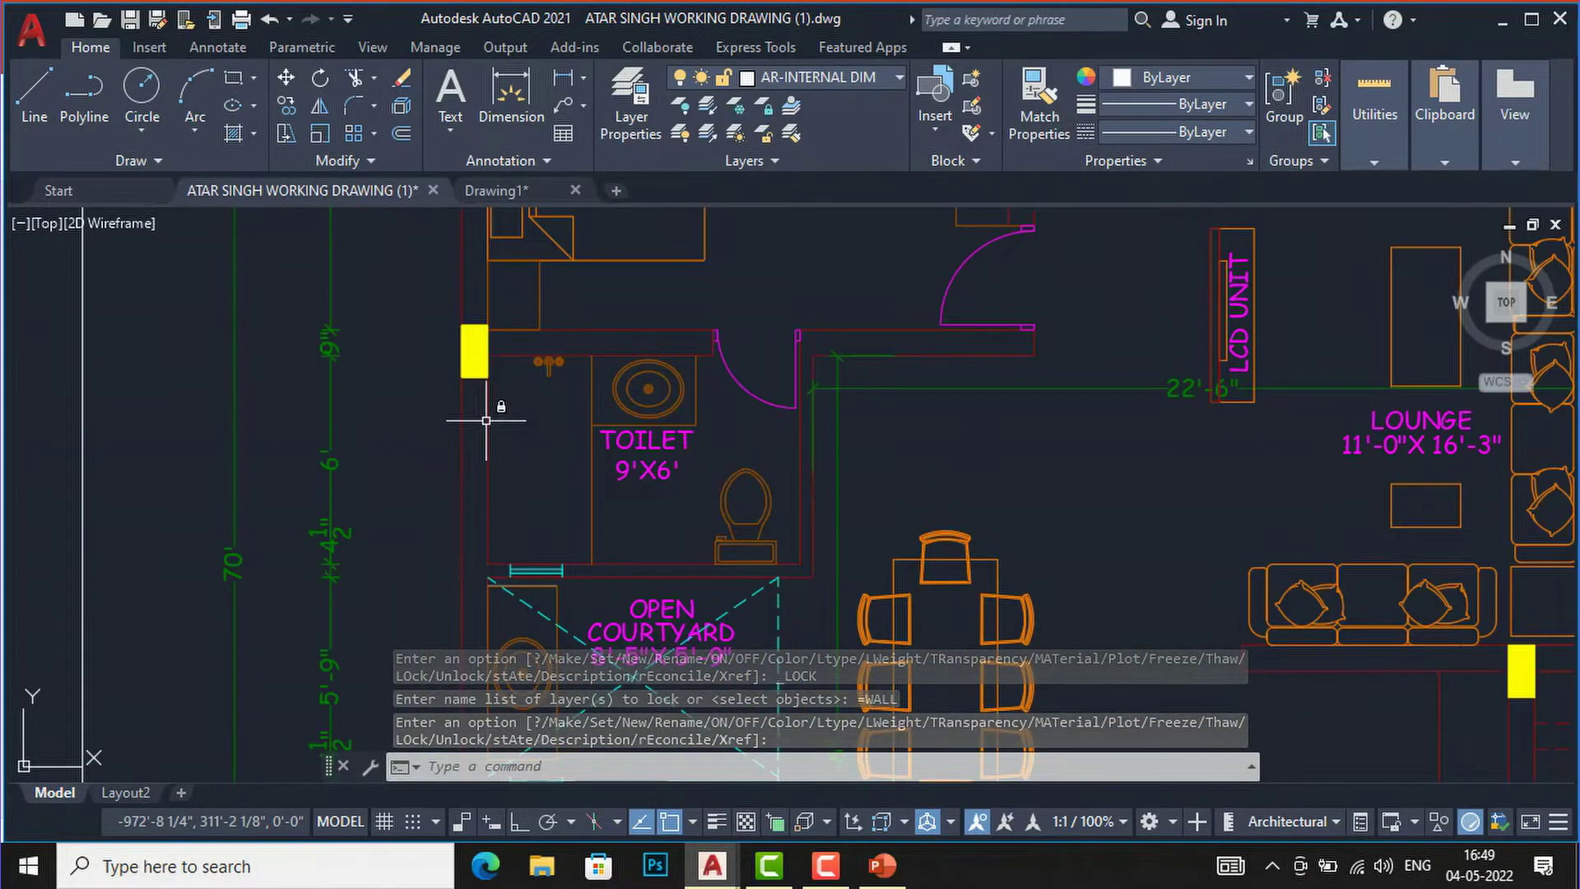
key("Return")
left_click(487, 419)
left_click(445, 418)
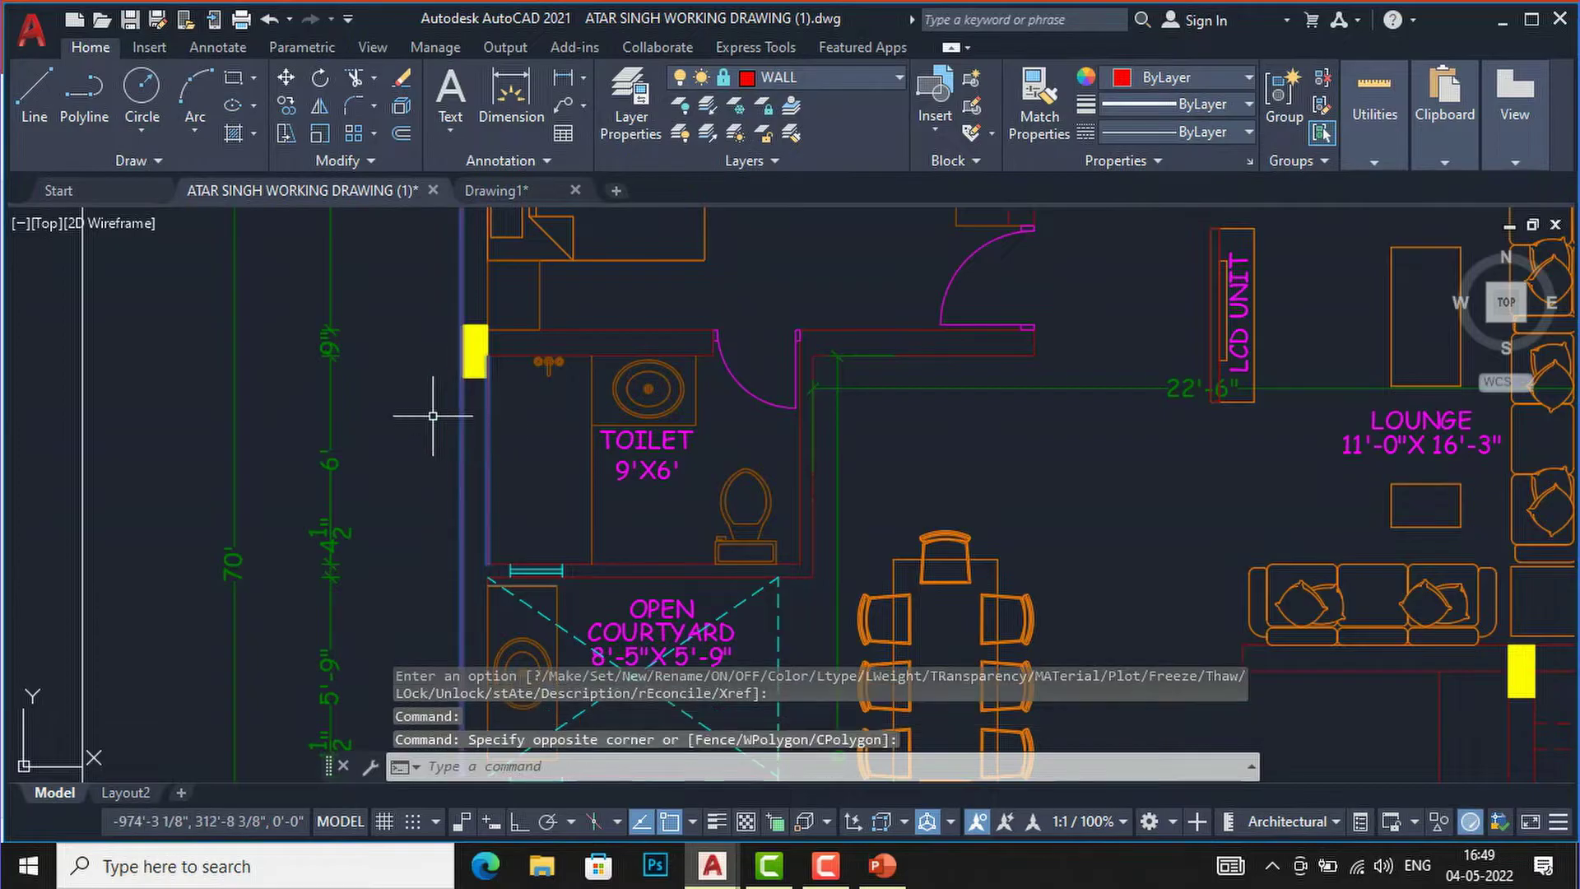
key("Escape")
Select the toilet's inner and upper wall lines to inspect how objects on the locked layer behave, and clear the selection
left_click(490, 429)
left_click(472, 425)
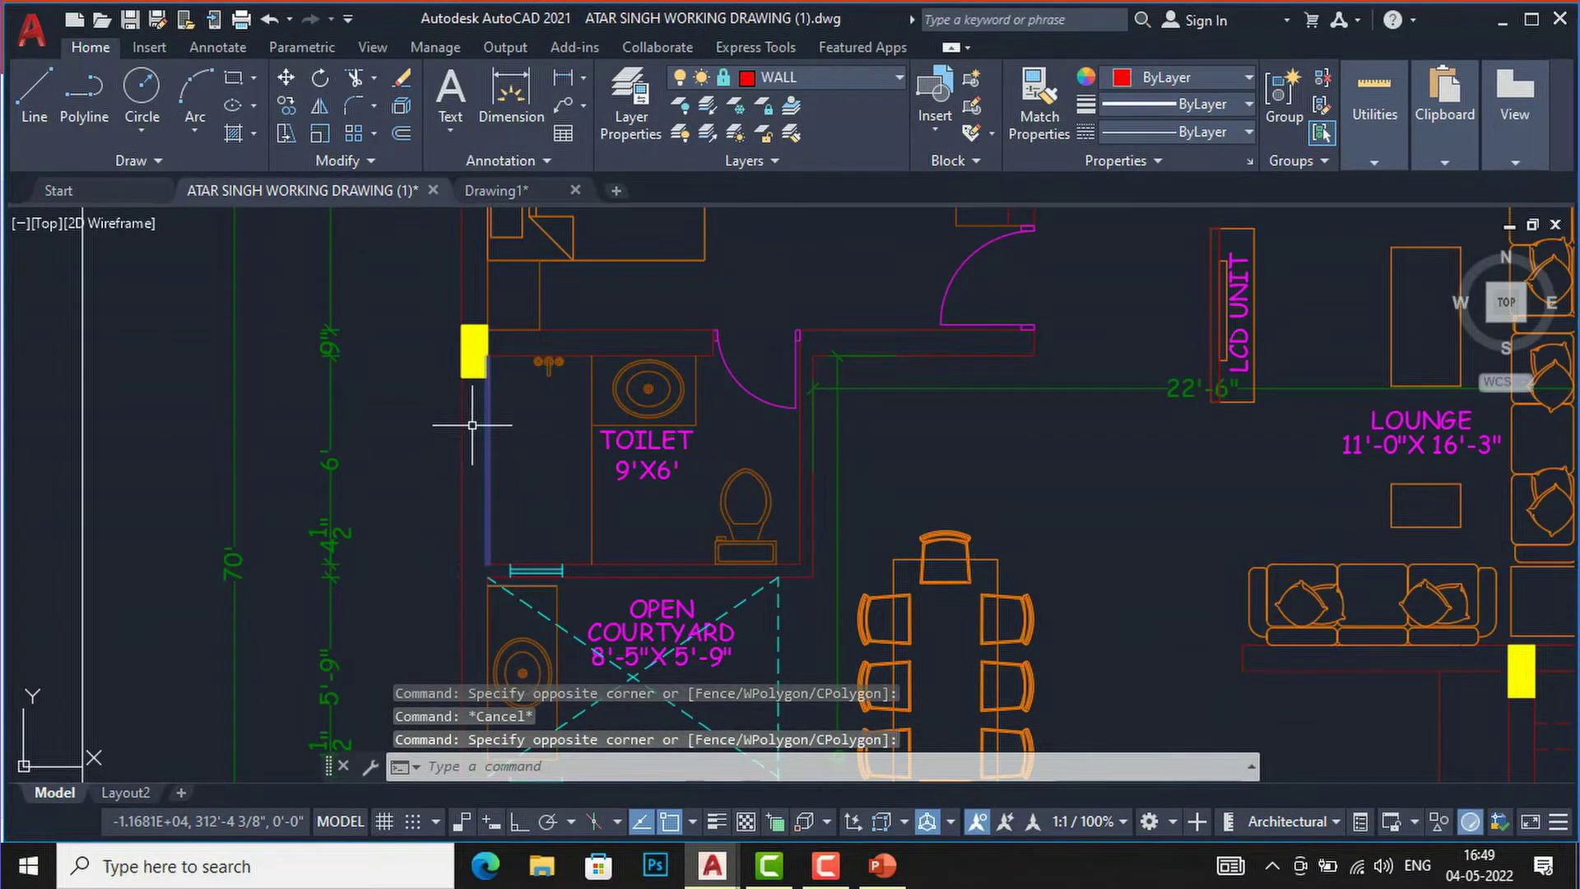
left_click(616, 330)
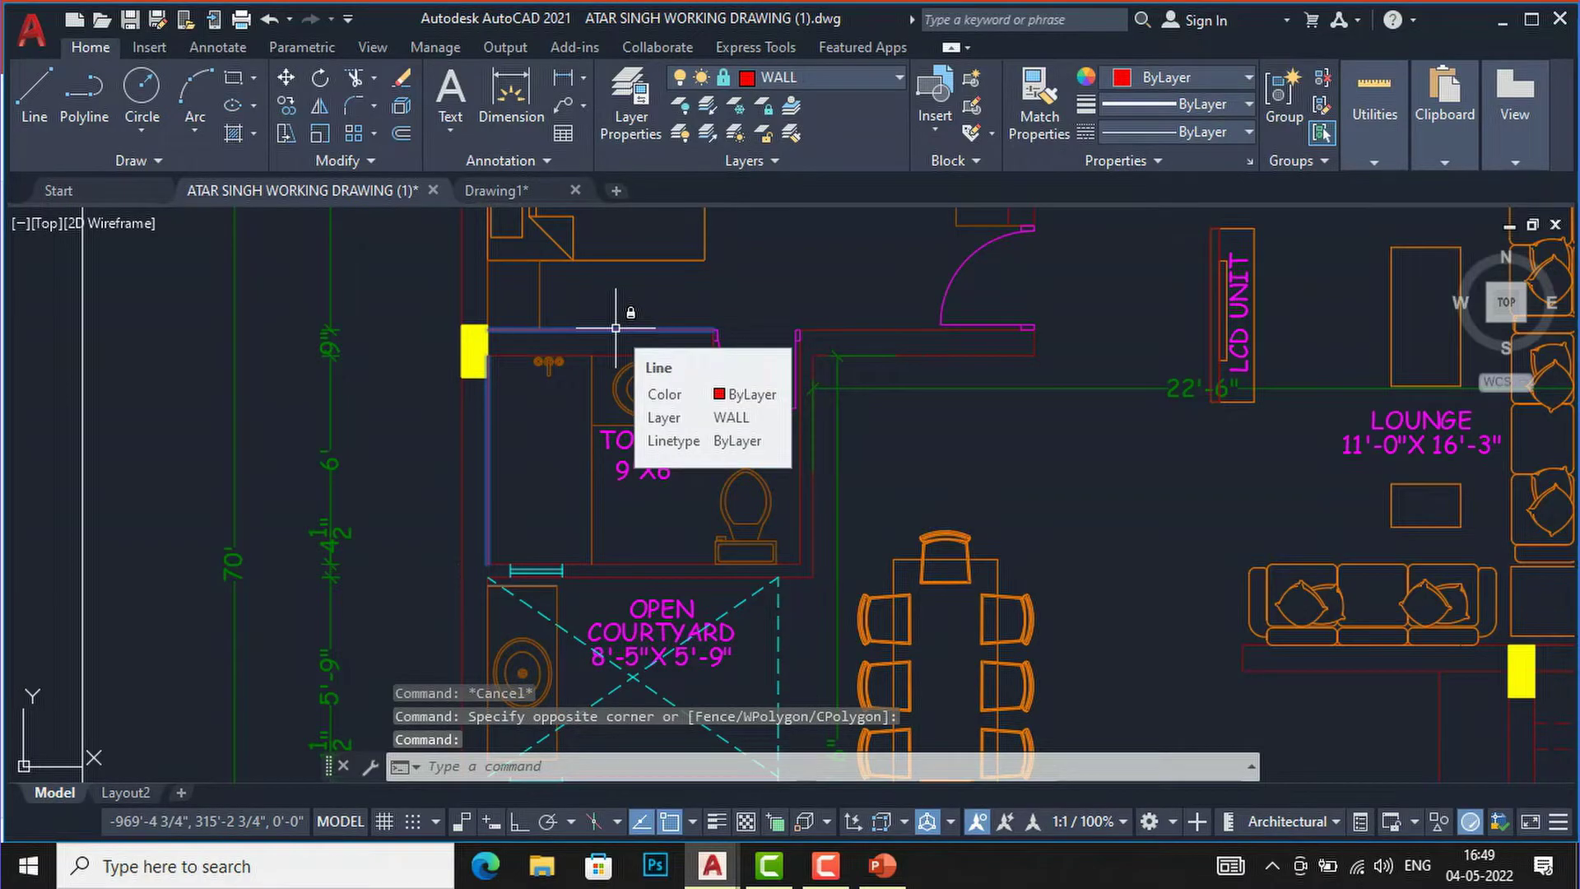
key("Escape")
scroll(532, 433, "down", 4)
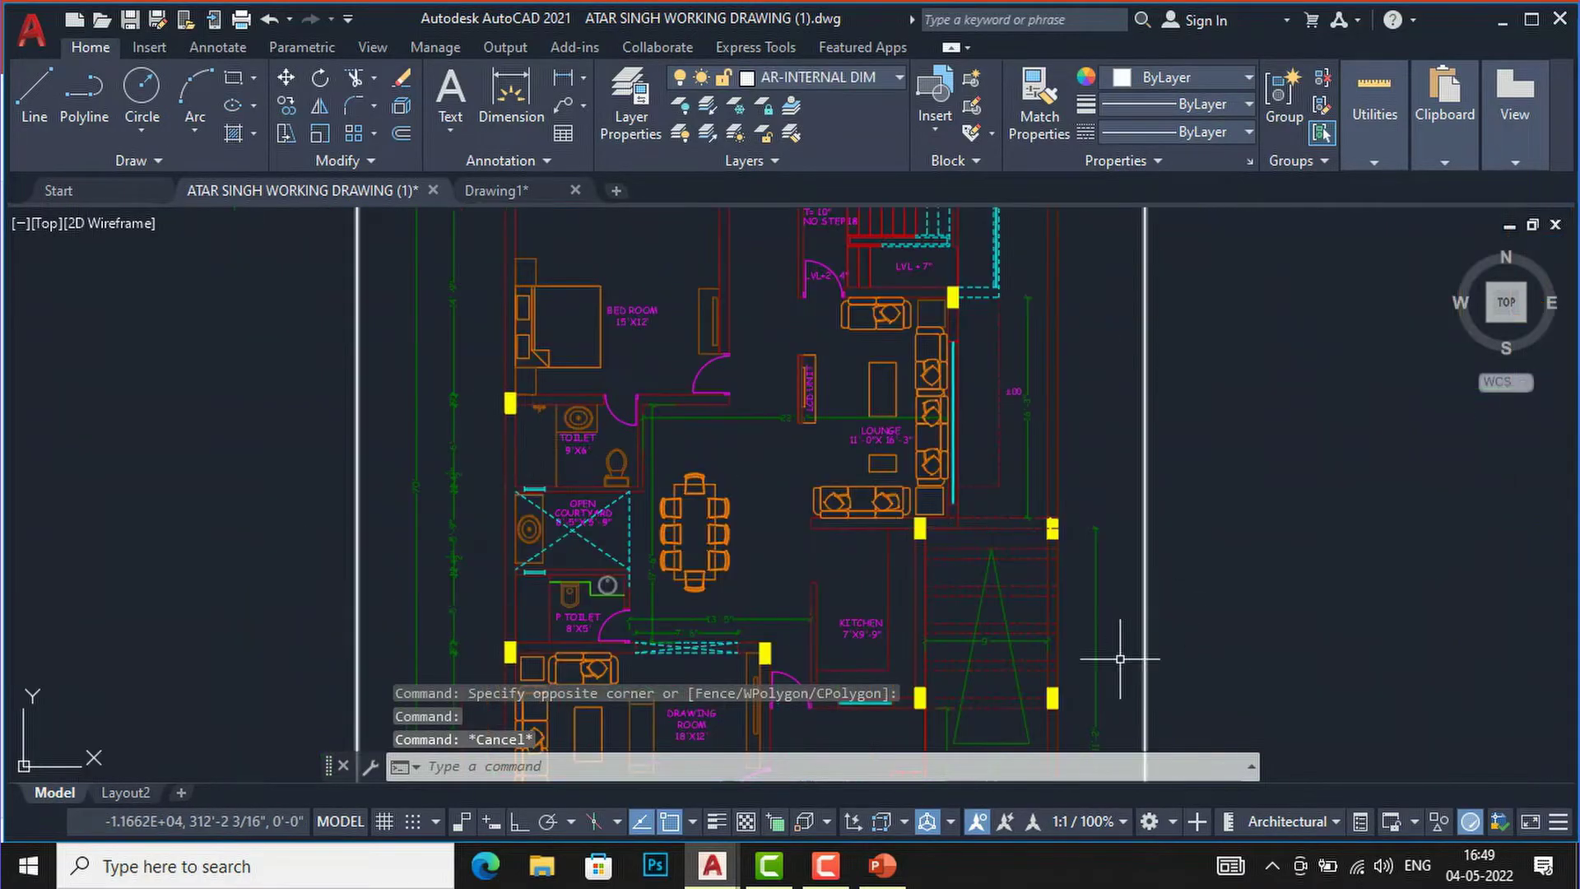
scroll(930, 617, "up", 2)
left_click(904, 552)
key("Escape")
scroll(742, 496, "down", 4)
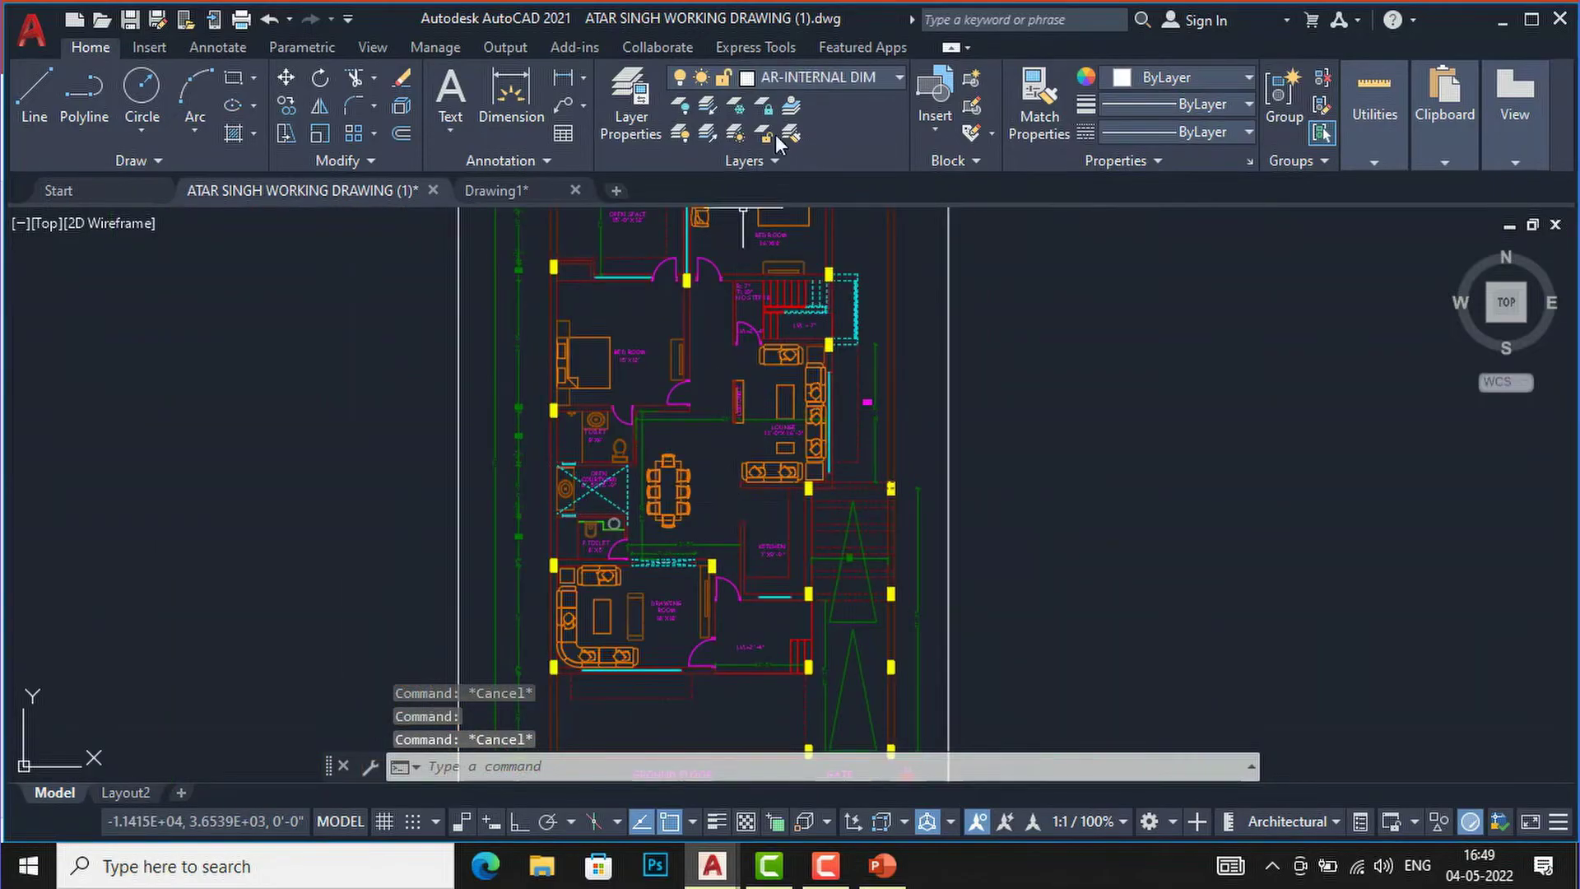
Unlock the WALL layer
left_click(836, 74)
scroll(823, 494, "down", 6)
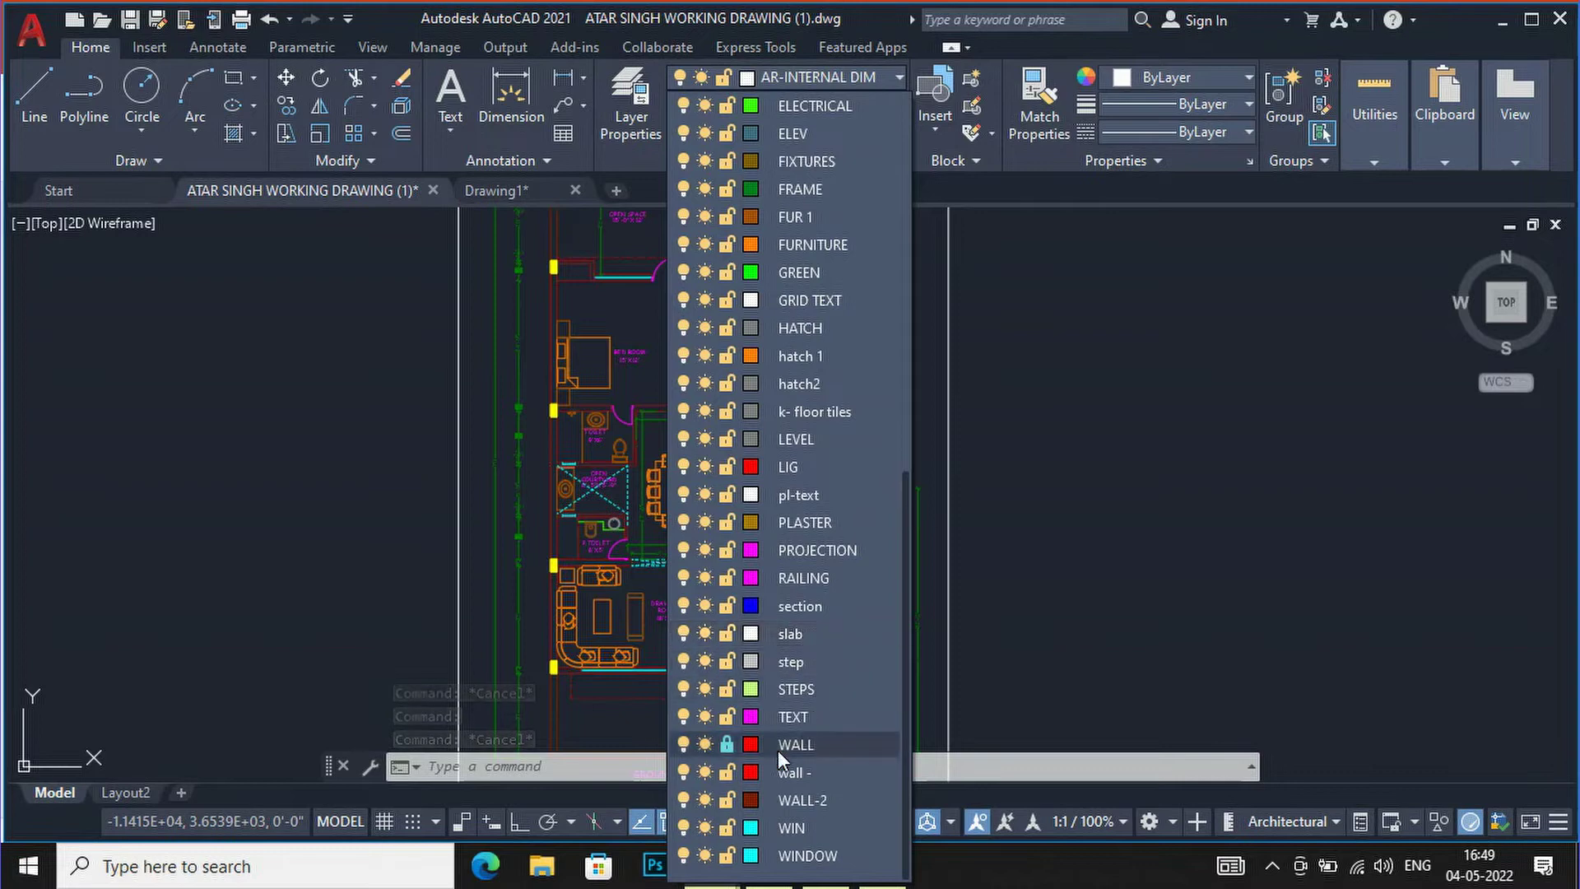
left_click(730, 745)
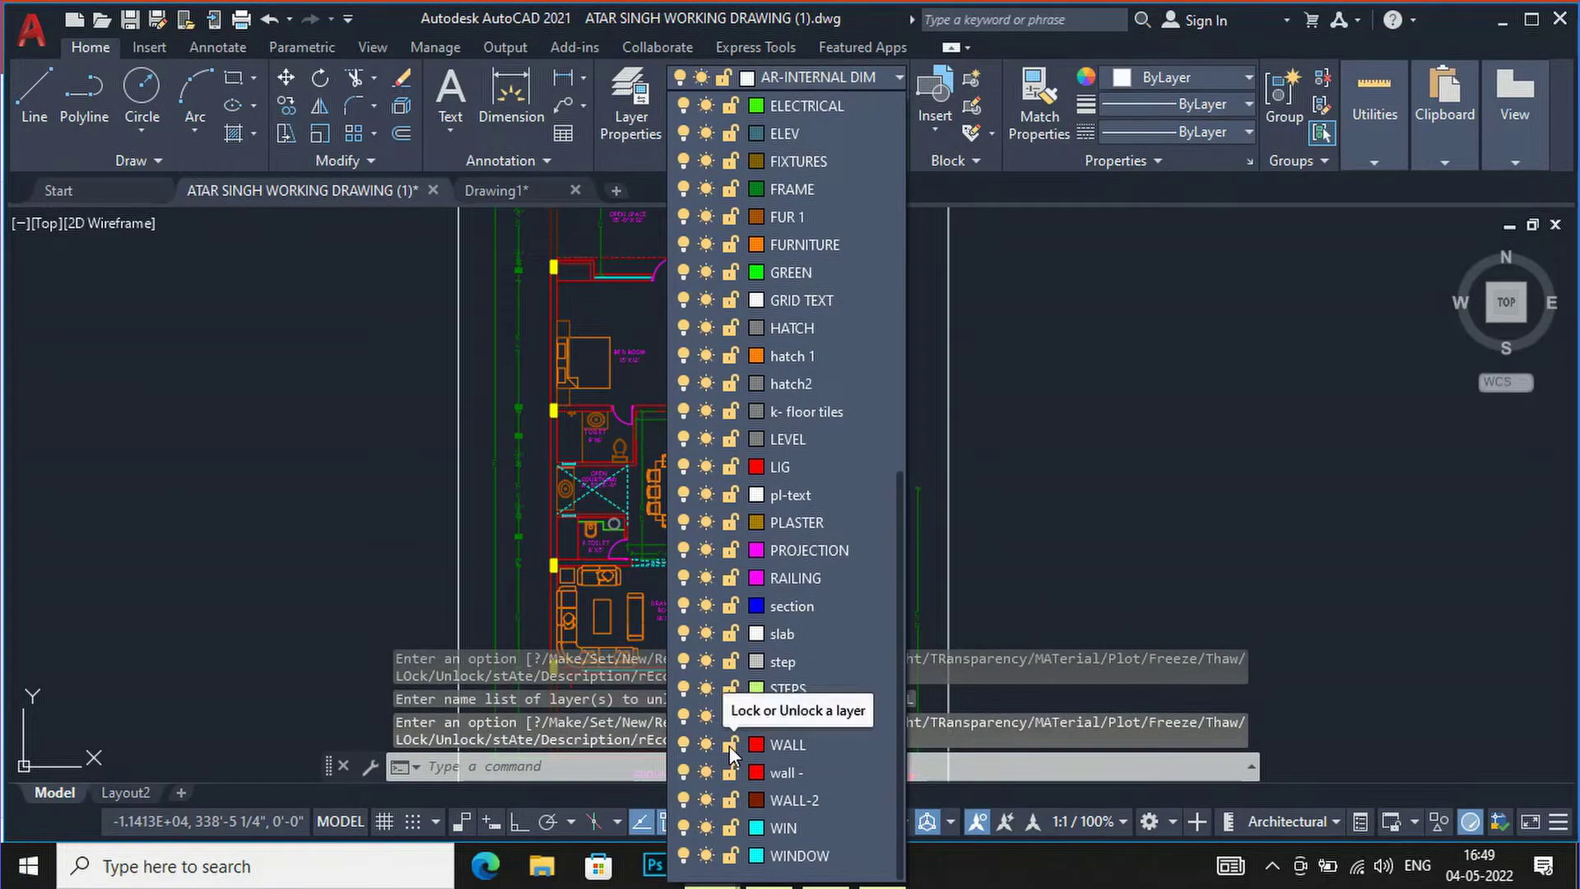
Select the toilet's left inner wall line to check the unlocked WALL layer, and clear the selection
left_click(165, 469)
scroll(565, 438, "up", 4)
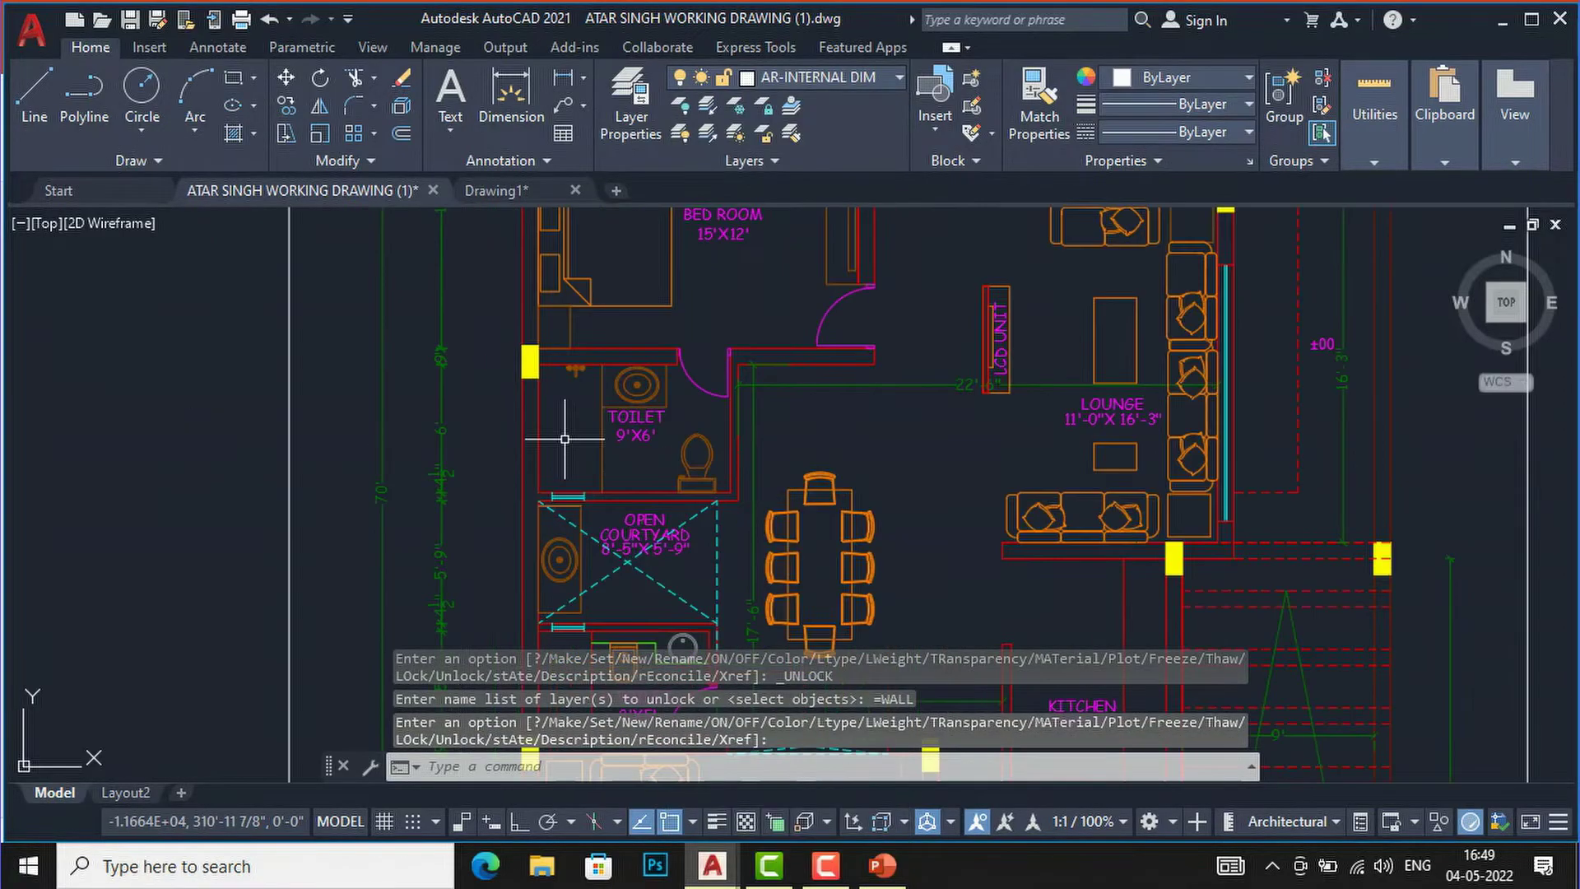
left_click(540, 400)
key("Escape")
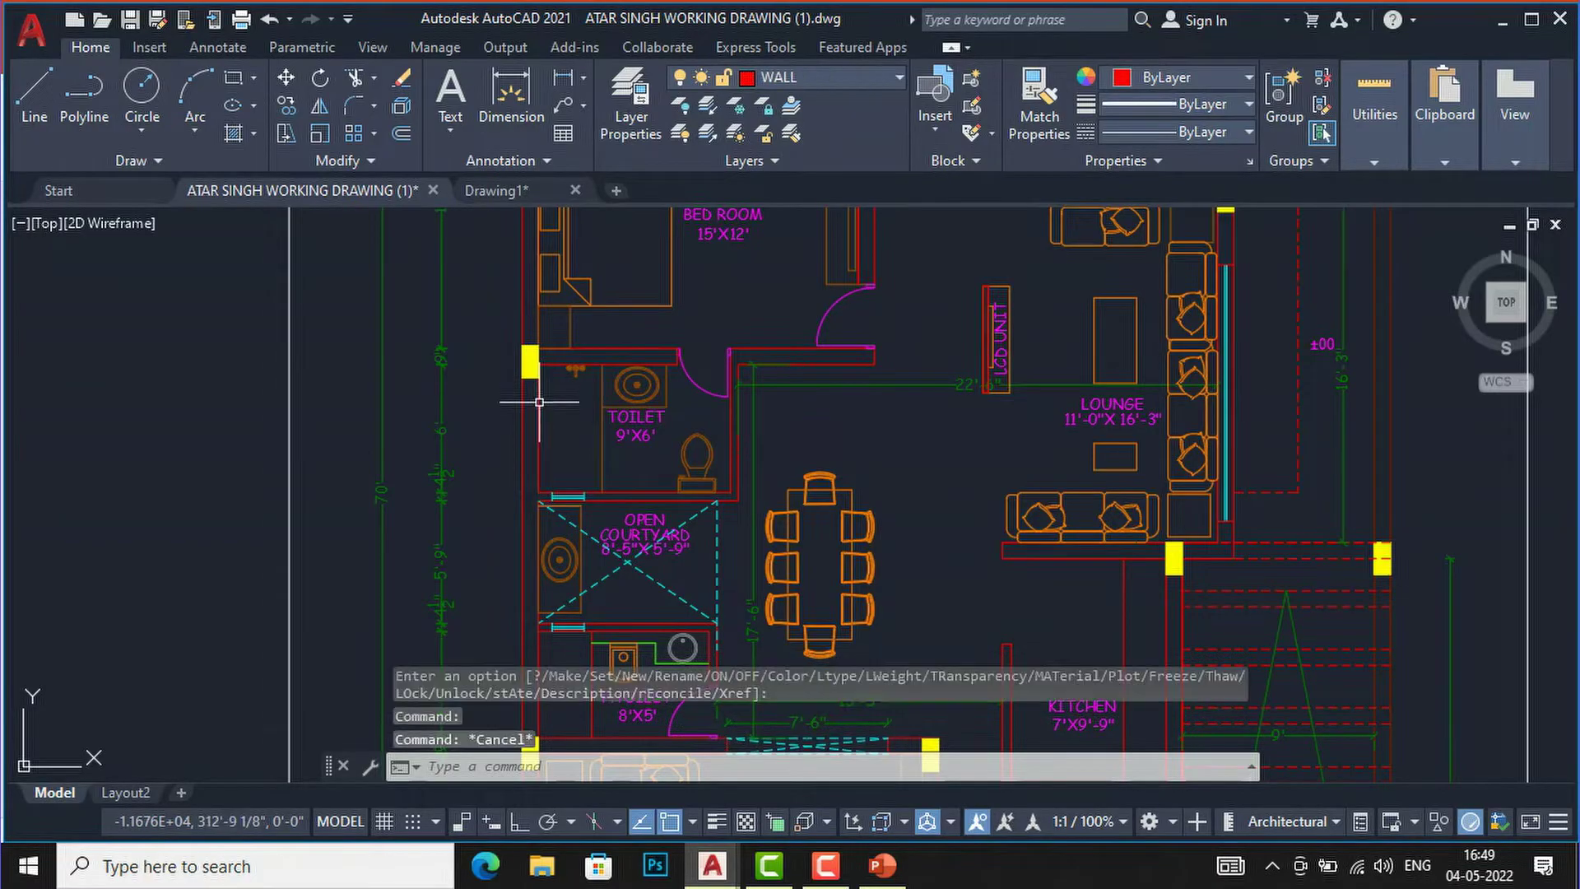
key("Escape")
Select a dimension in the inner dimension chain left of the open courtyard to identify its layer, and clear the selection
scroll(620, 446, "down", 2)
scroll(621, 346, "down", 3)
scroll(626, 312, "up", 1)
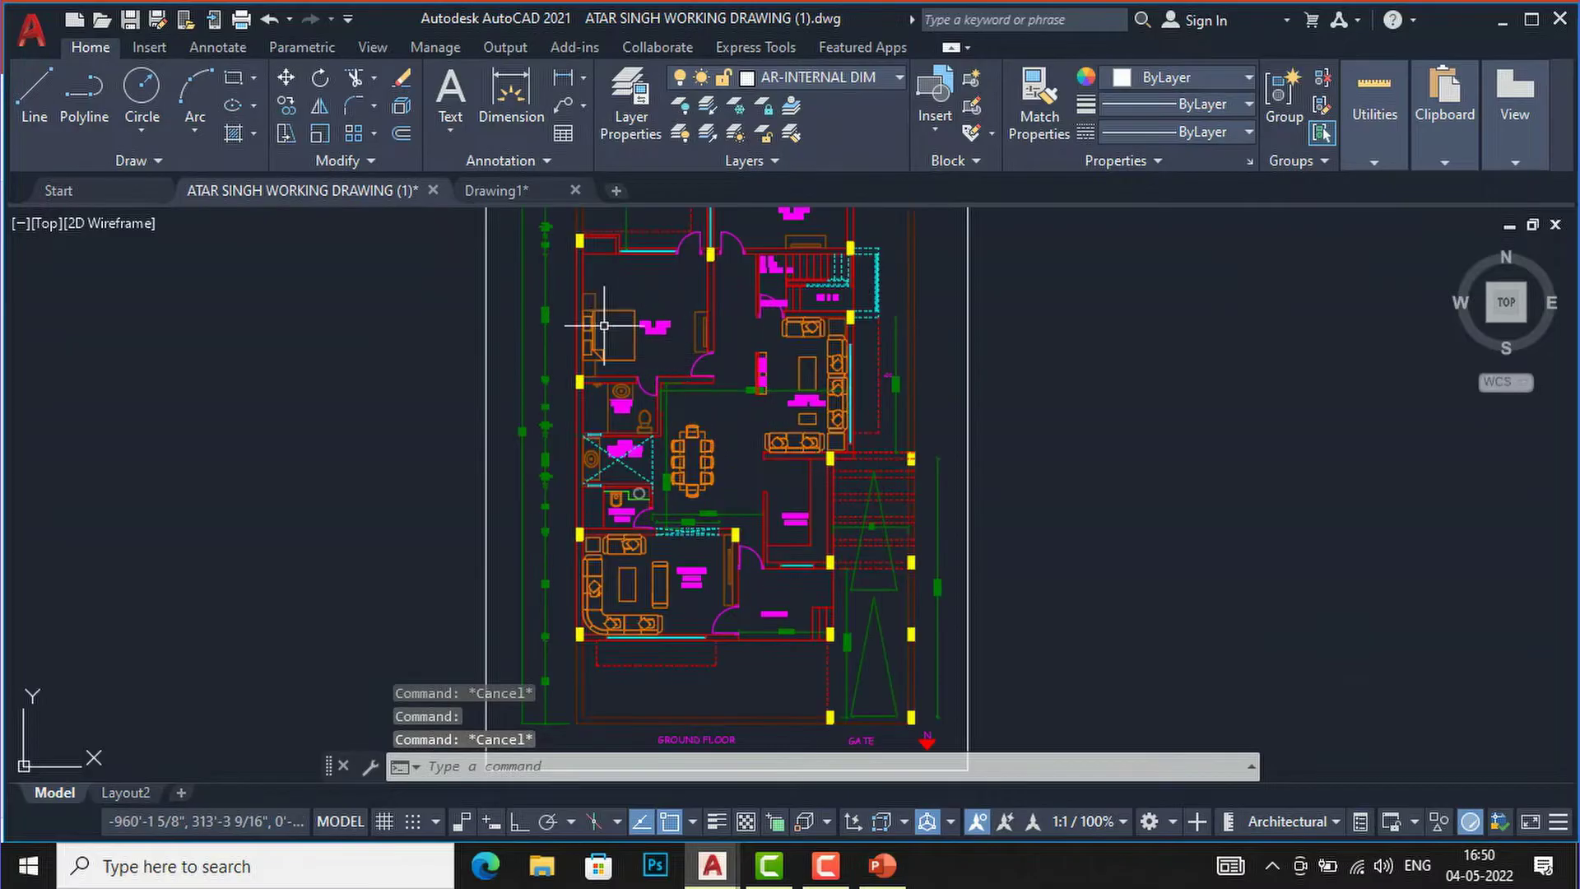
scroll(547, 449, "up", 2)
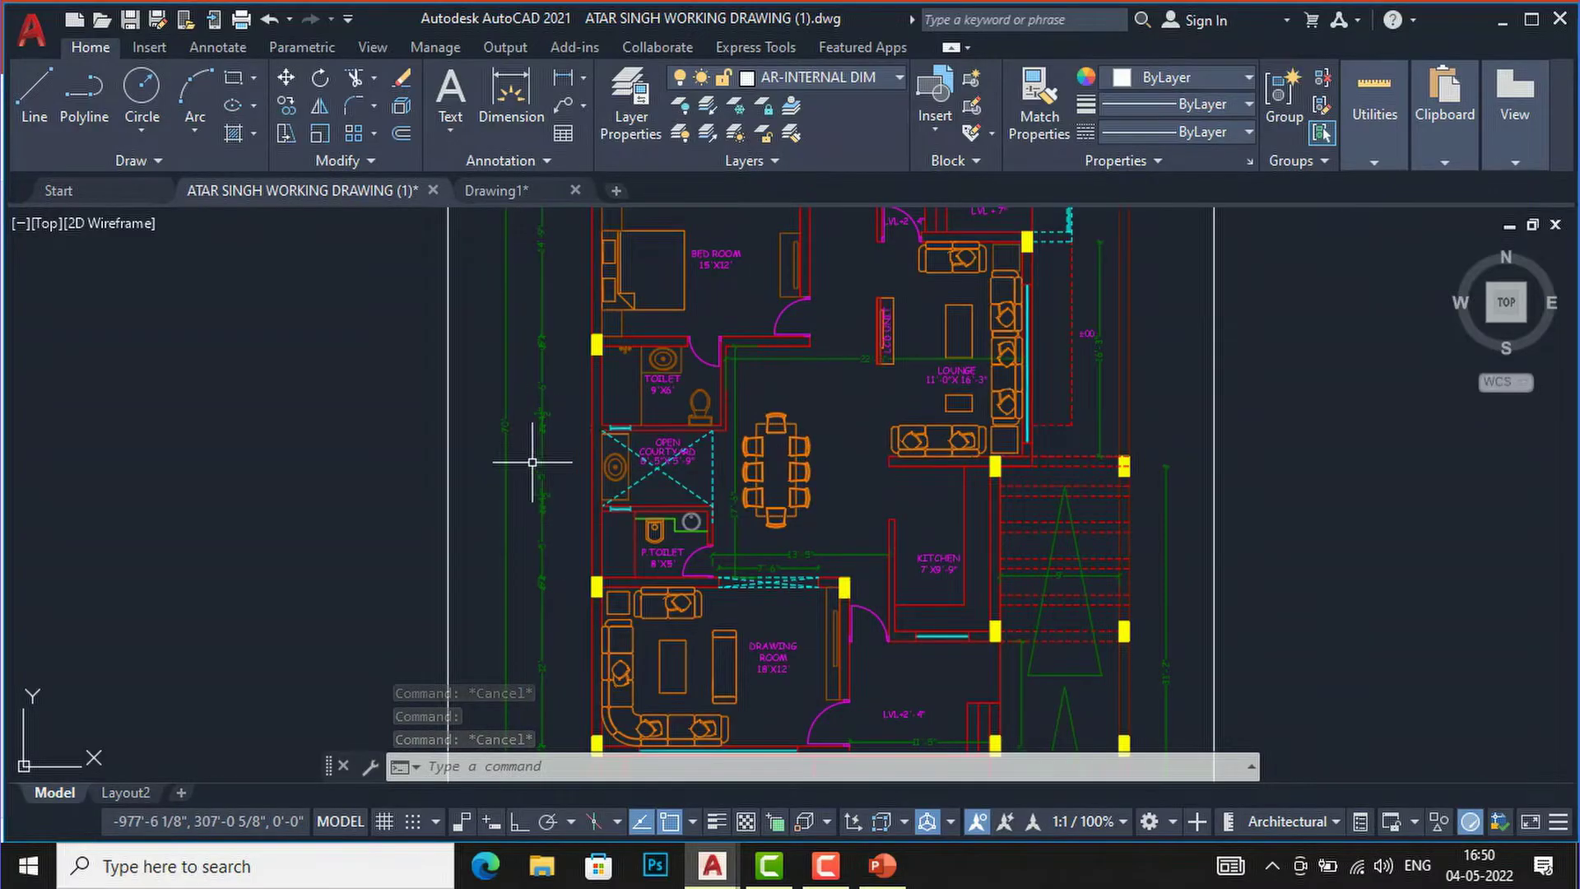
left_click(543, 449)
key("Escape")
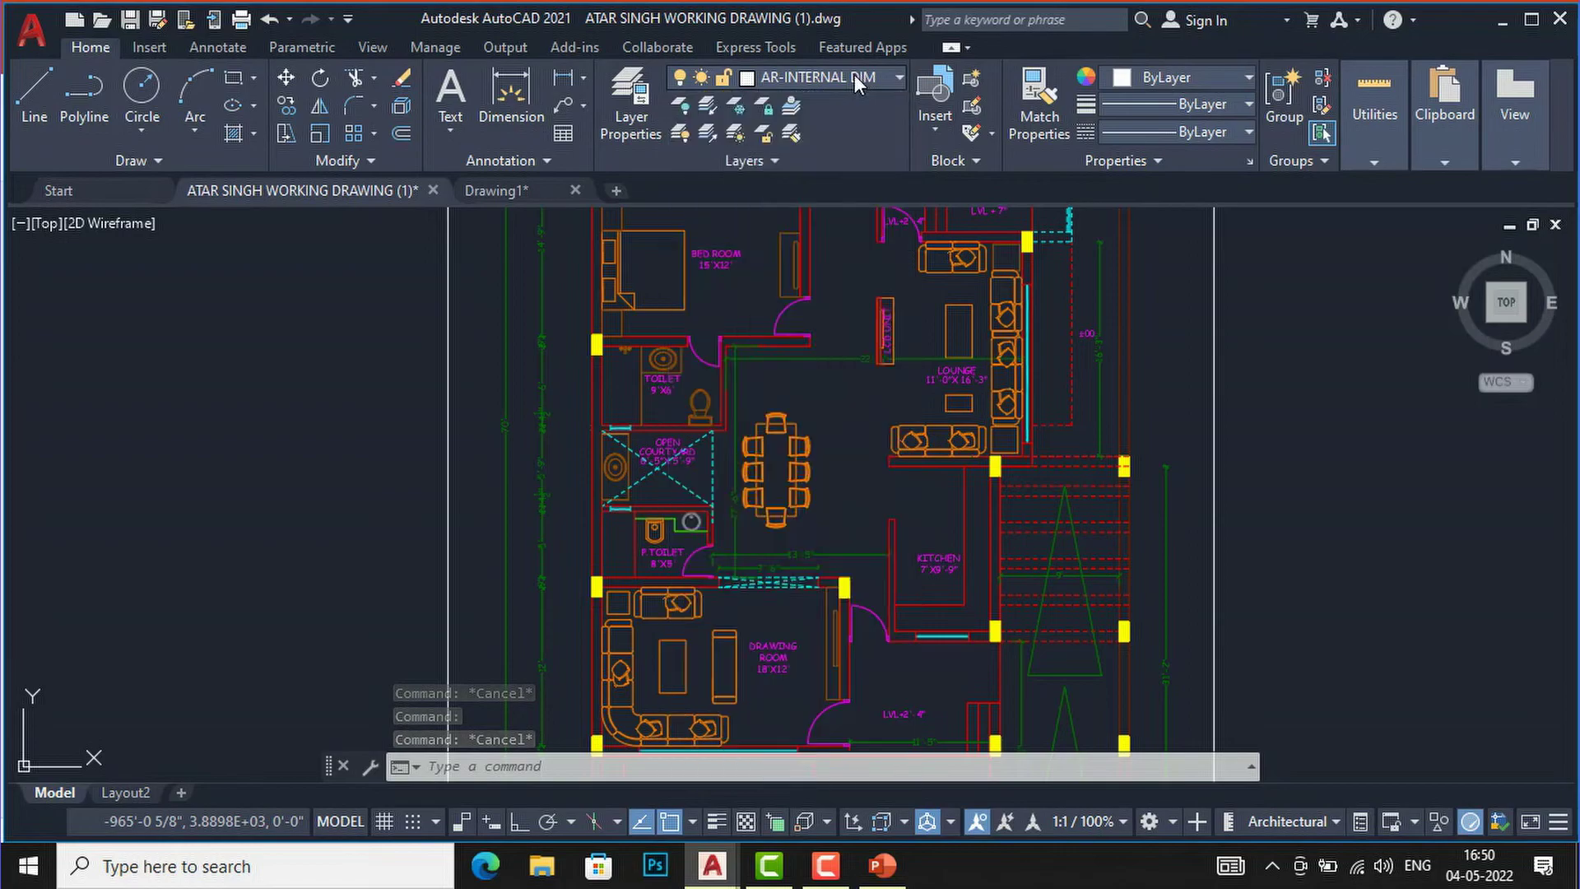
Lock the DIM layer
left_click(852, 78)
scroll(774, 523, "down", 1)
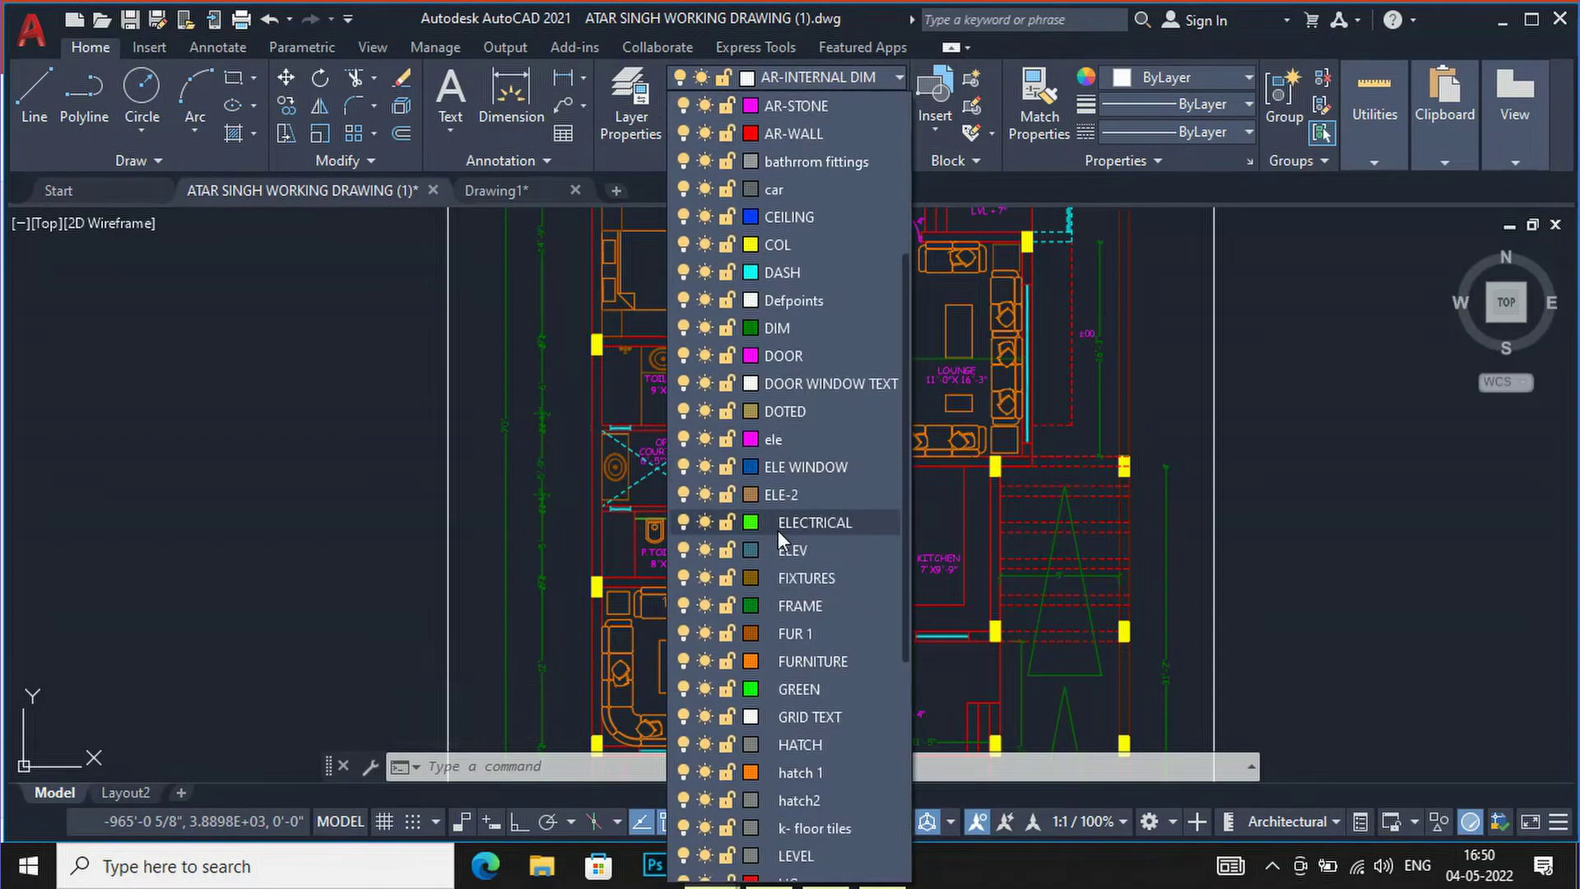
left_click(727, 326)
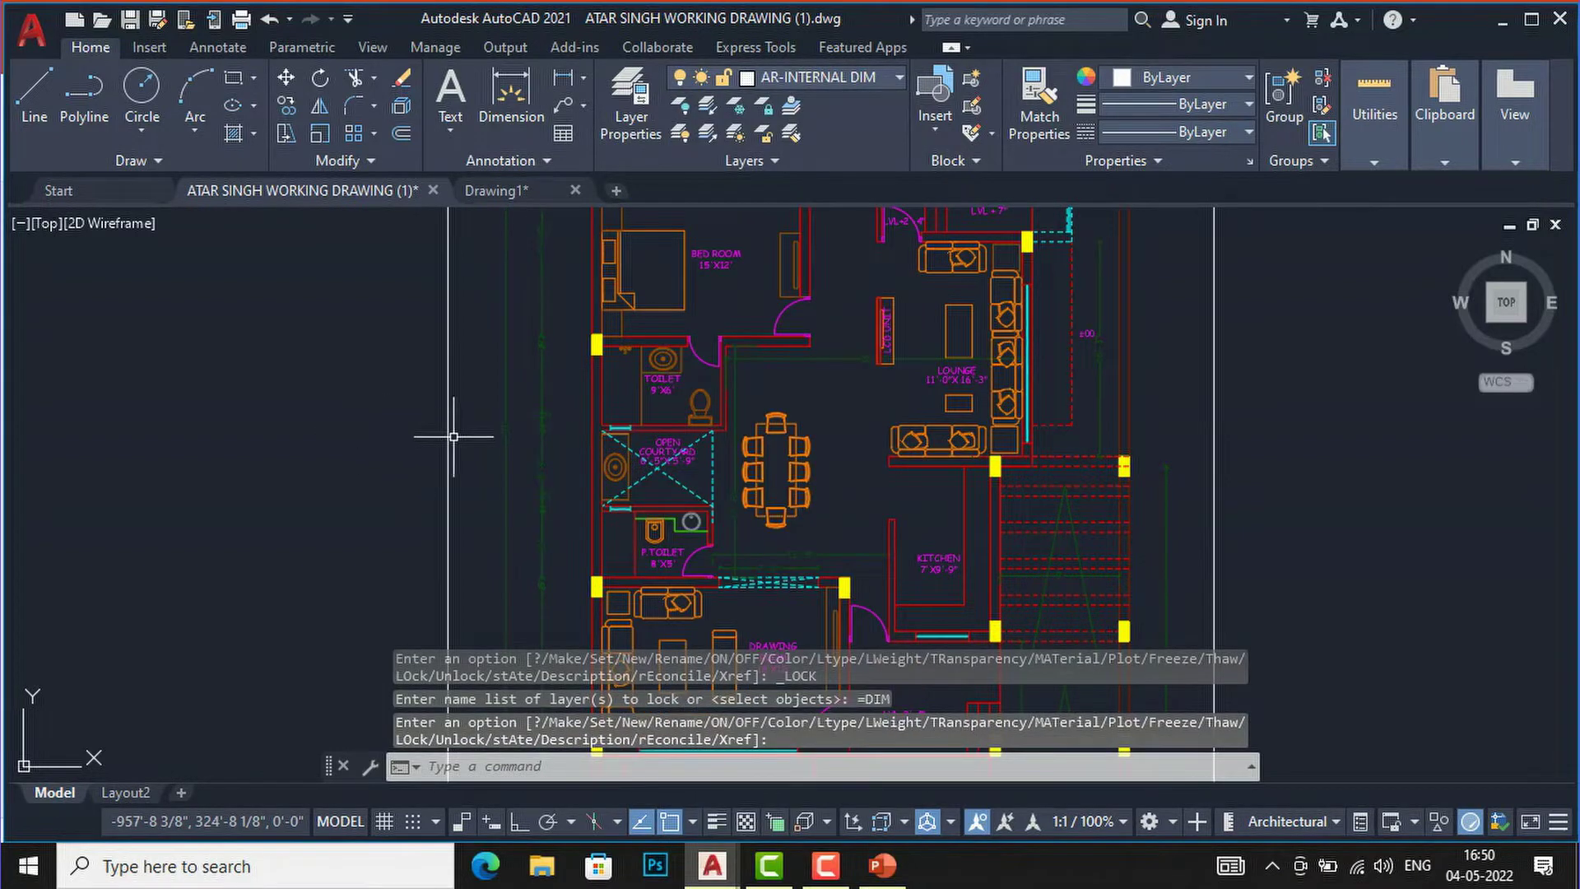
Examine the locked dimensions left of the toilet and around the ground floor plan for the lock marker and fading
scroll(554, 412, "up", 3)
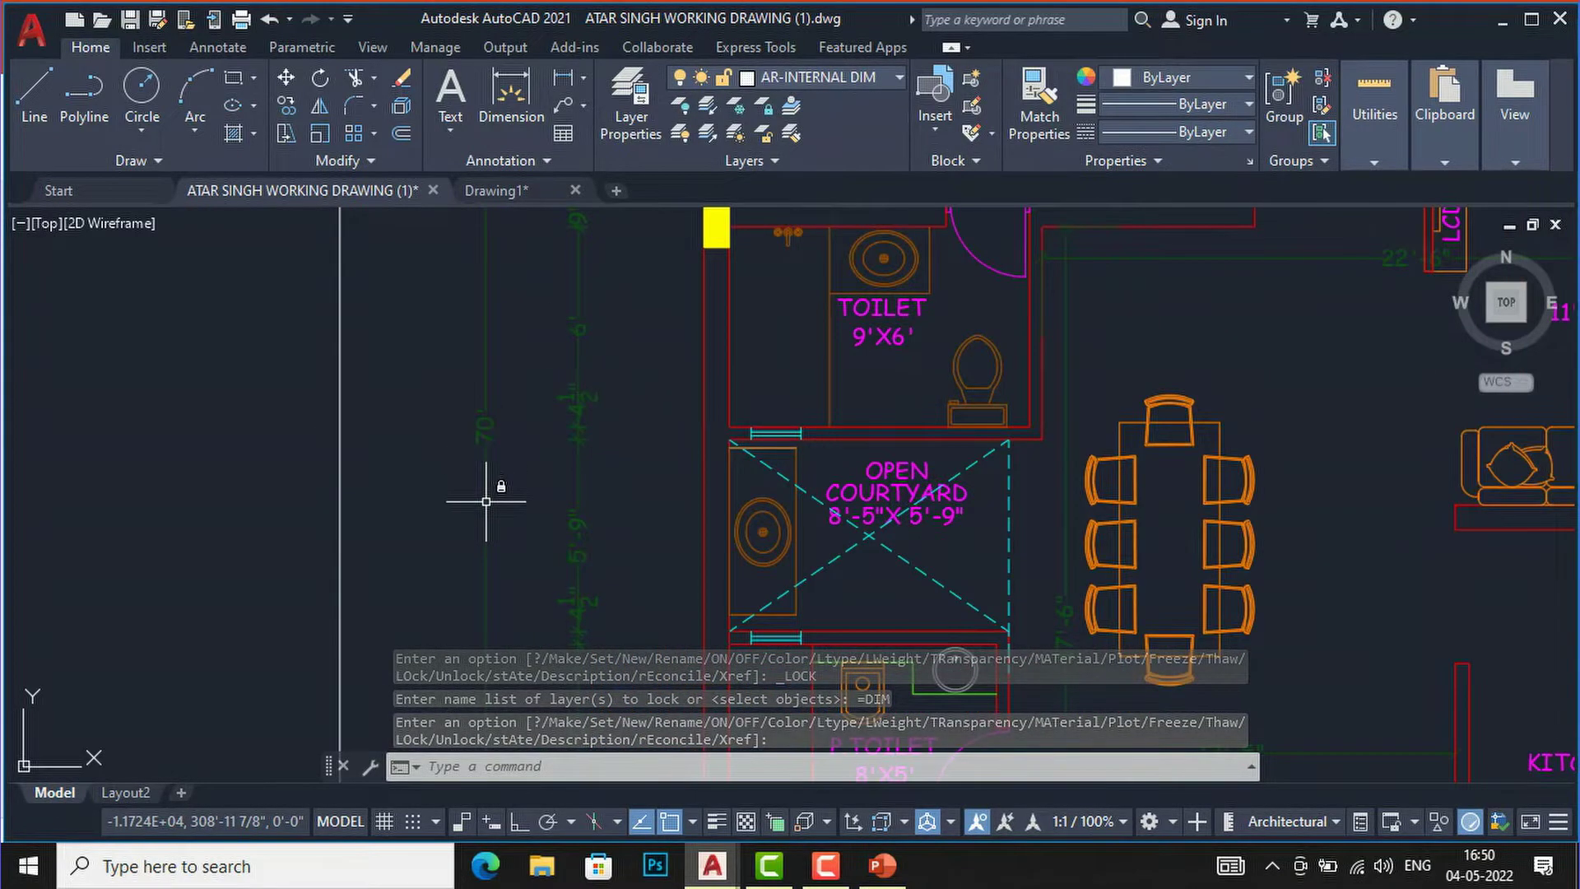
scroll(486, 494, "down", 2)
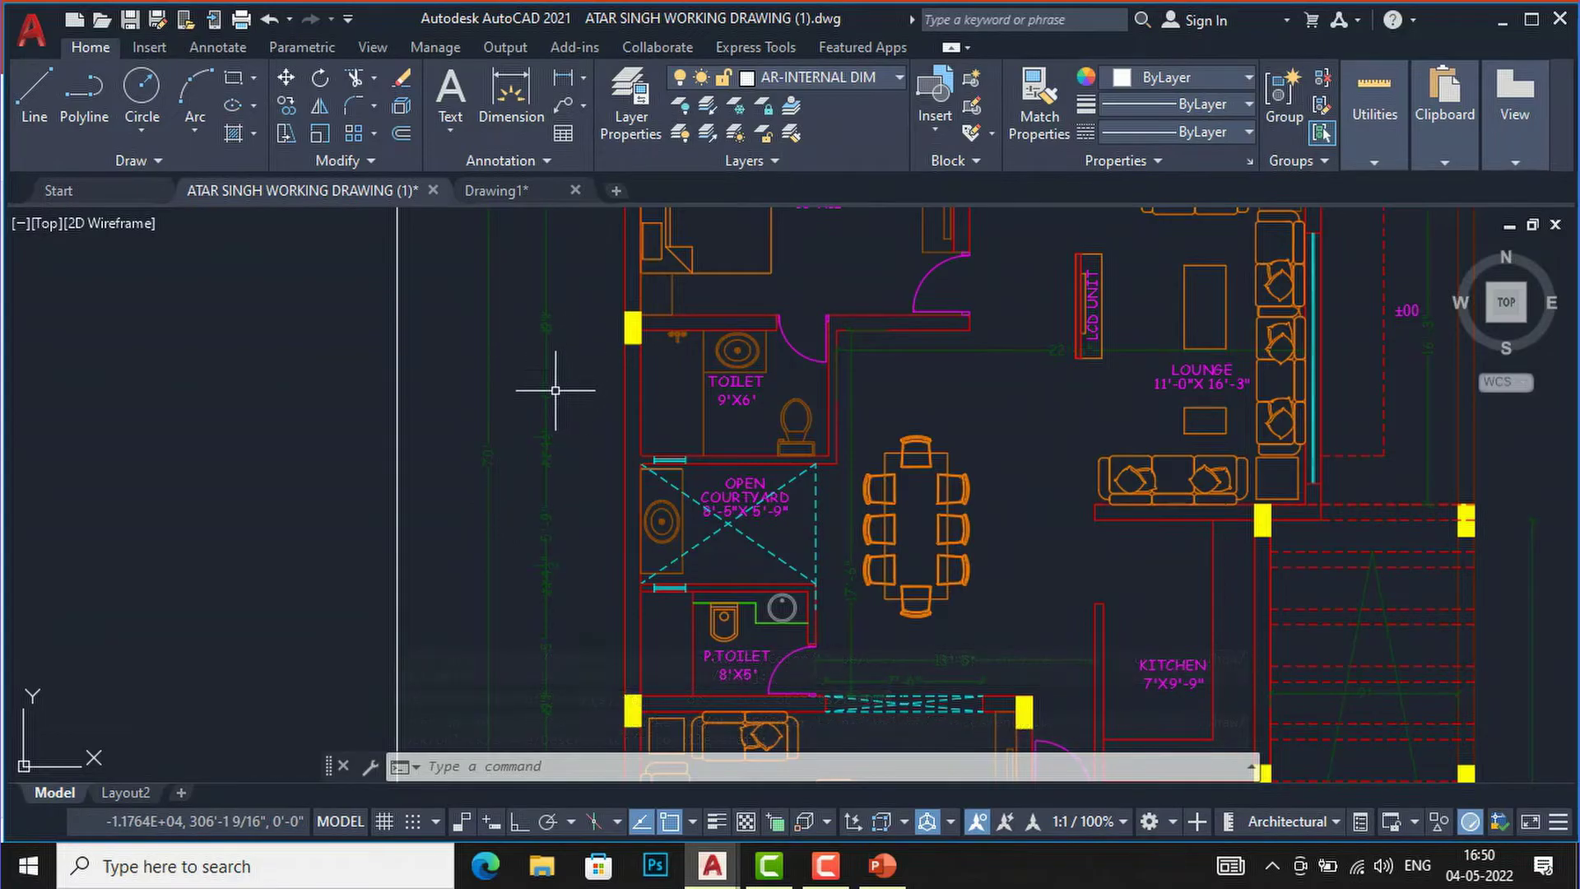
mouse_move(549, 399)
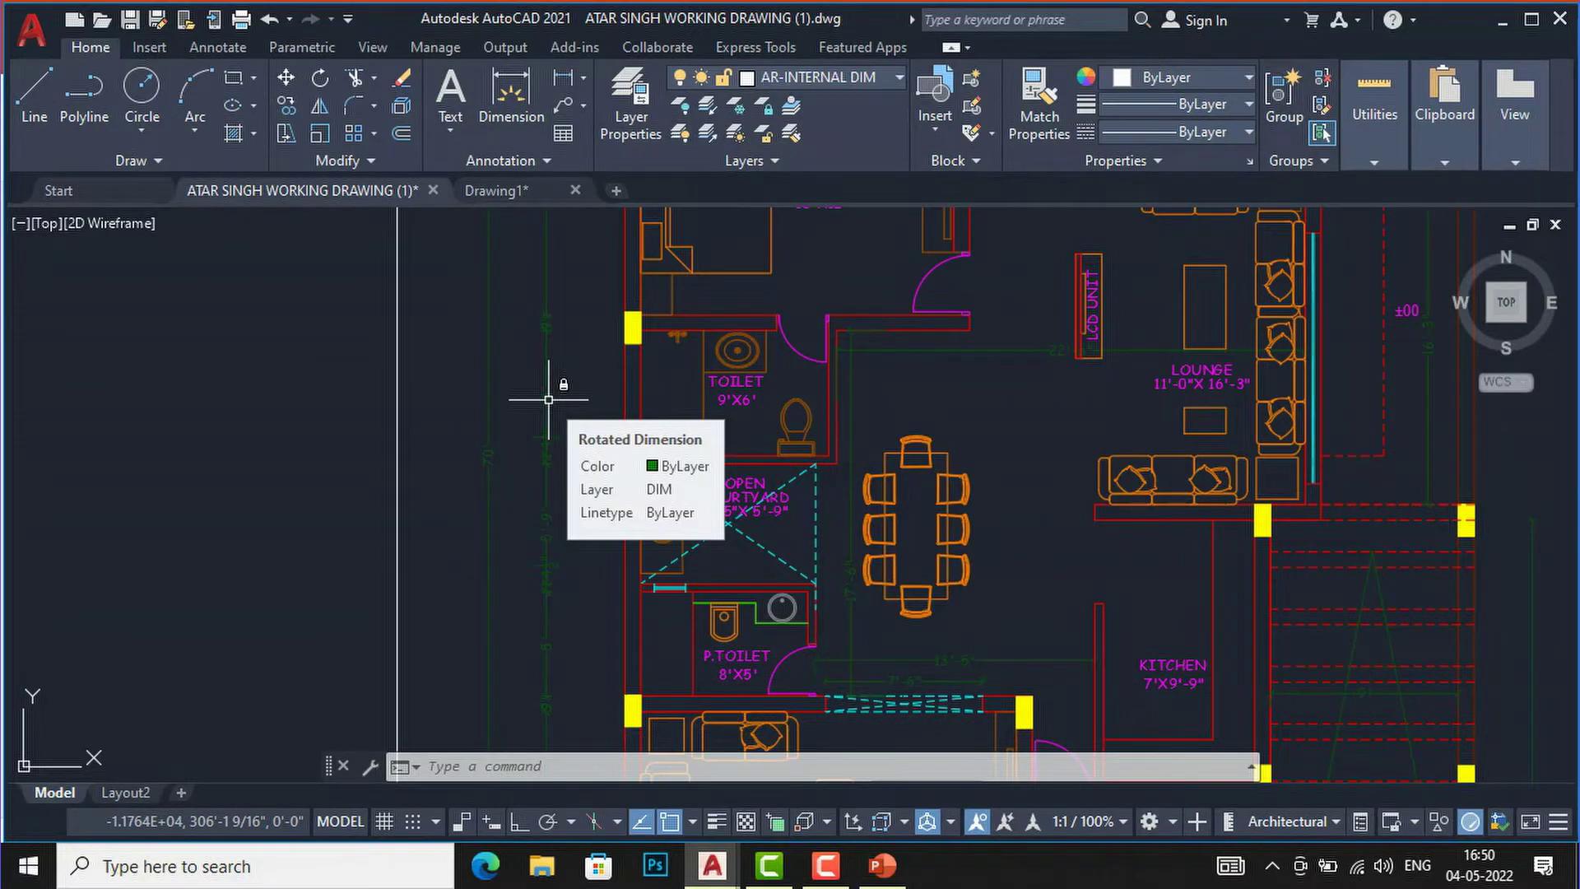
scroll(548, 403, "down", 5)
scroll(553, 603, "up", 4)
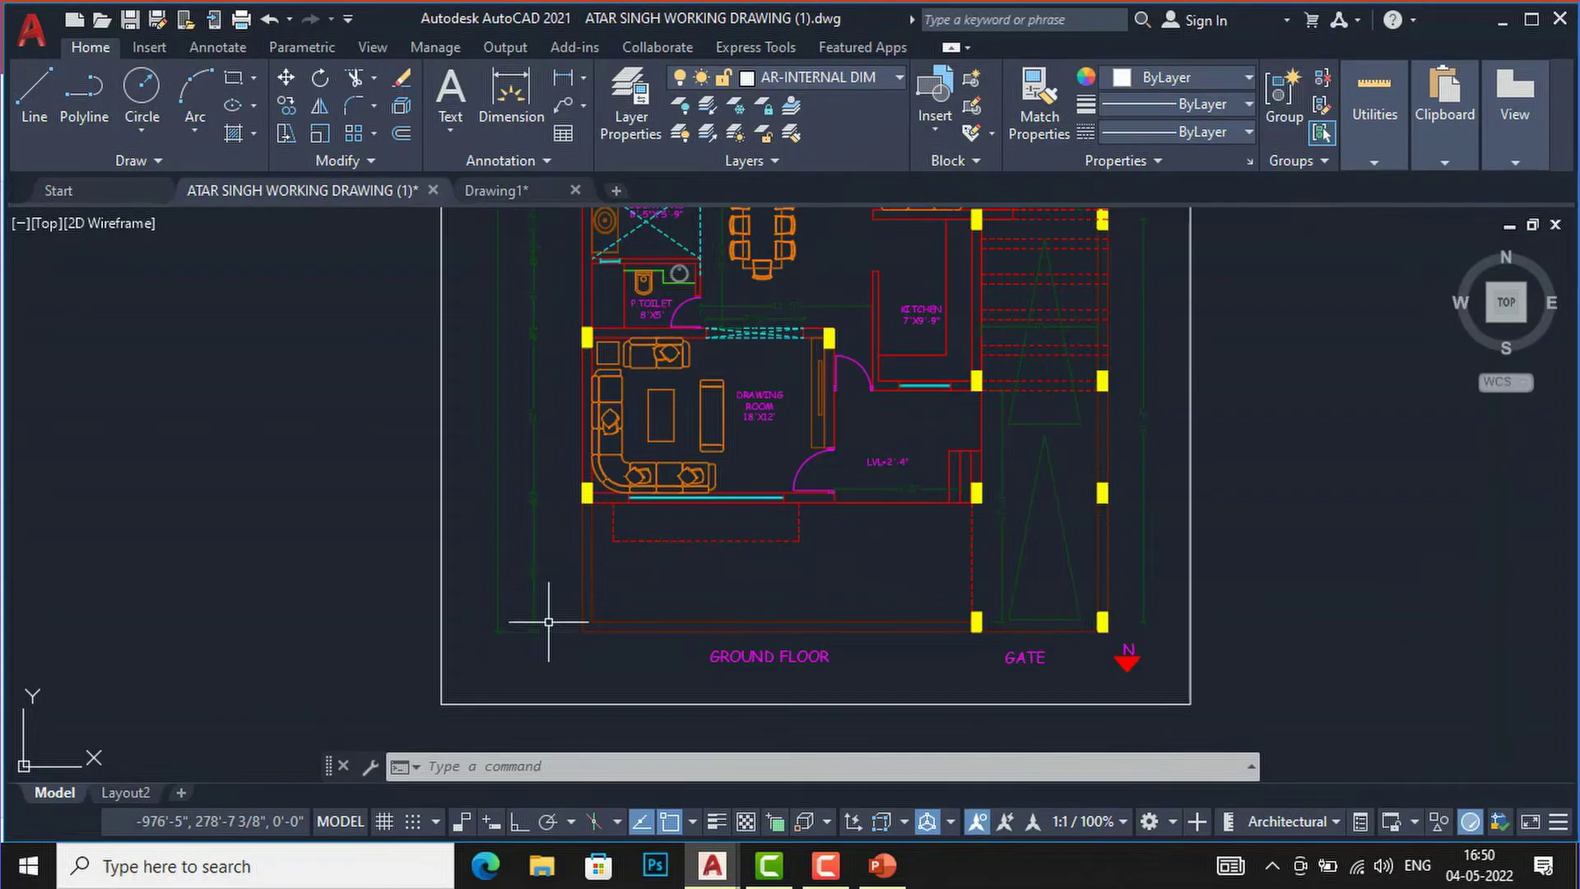
scroll(553, 603, "up", 2)
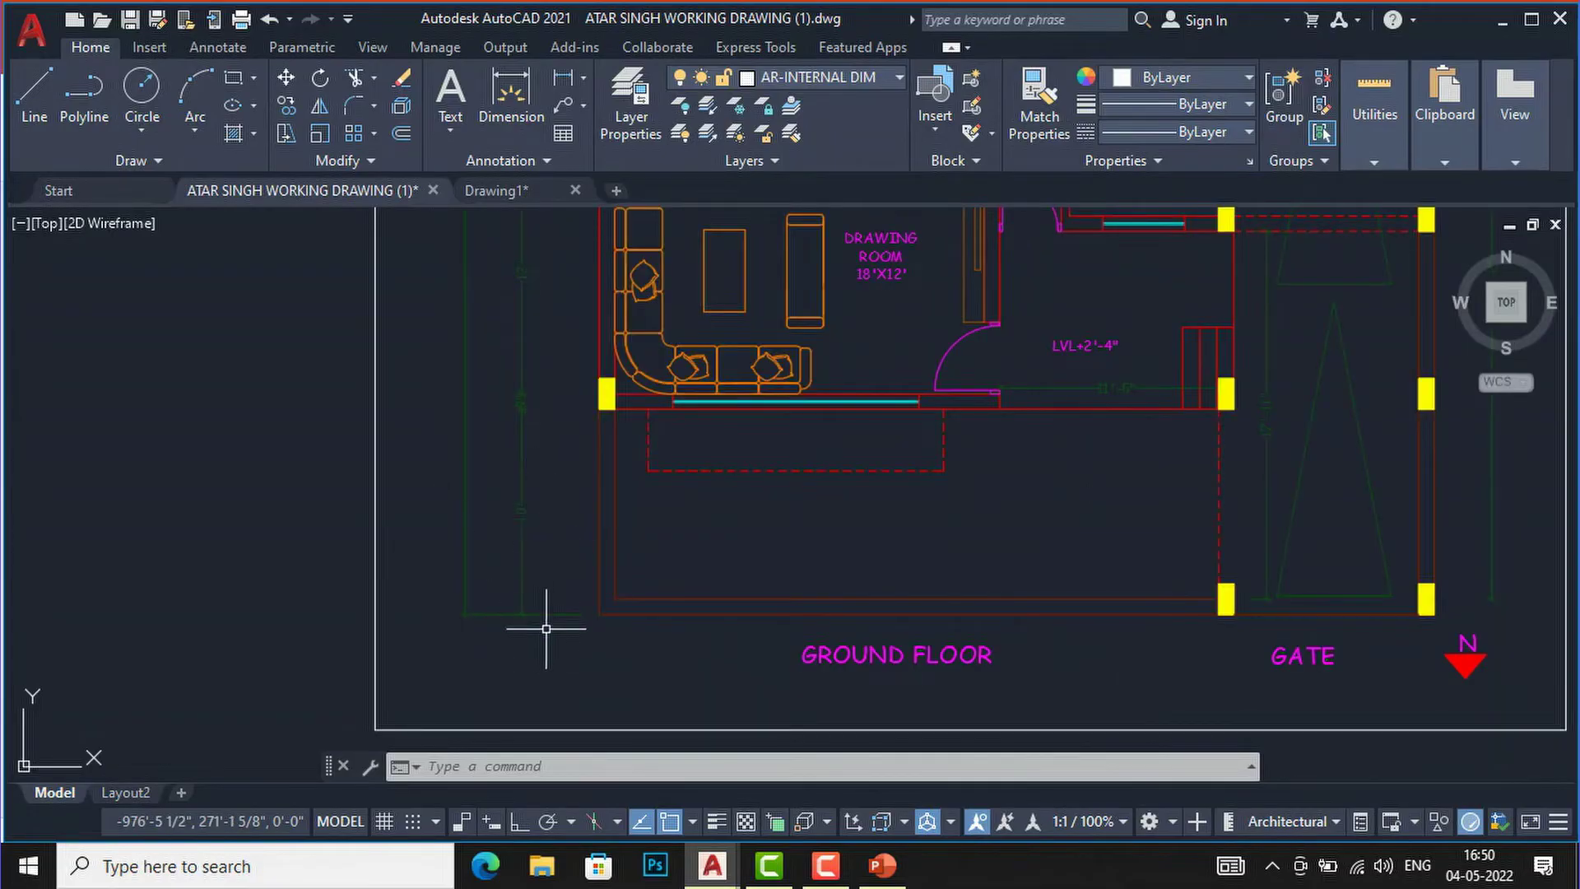
scroll(544, 627, "down", 3)
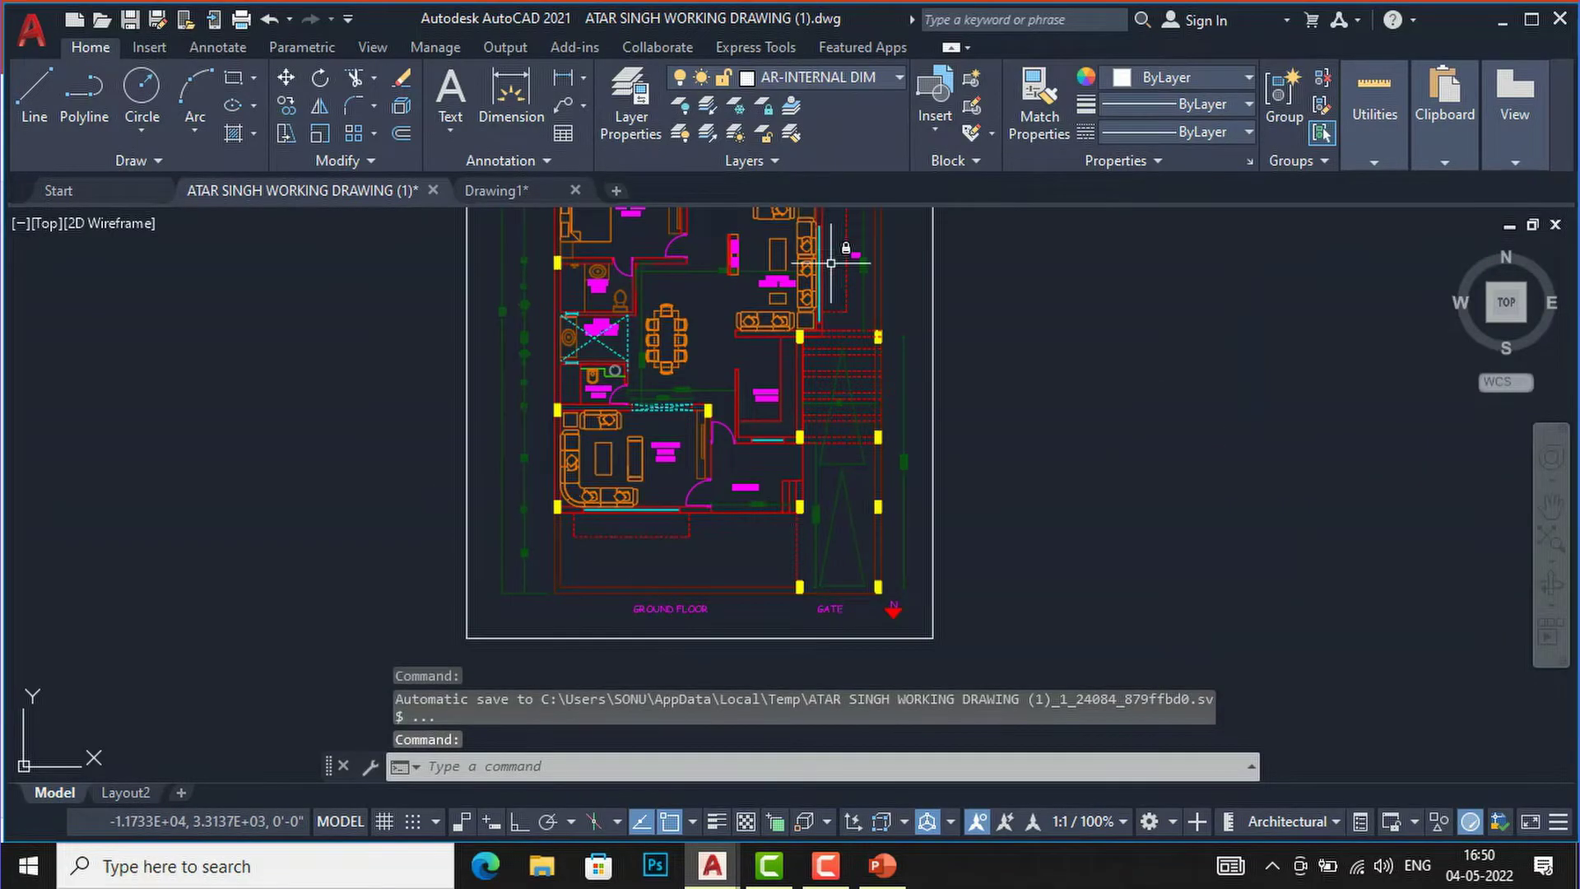
Unlock the DIM layer and set its color to blue (index color 5)
left_click(823, 81)
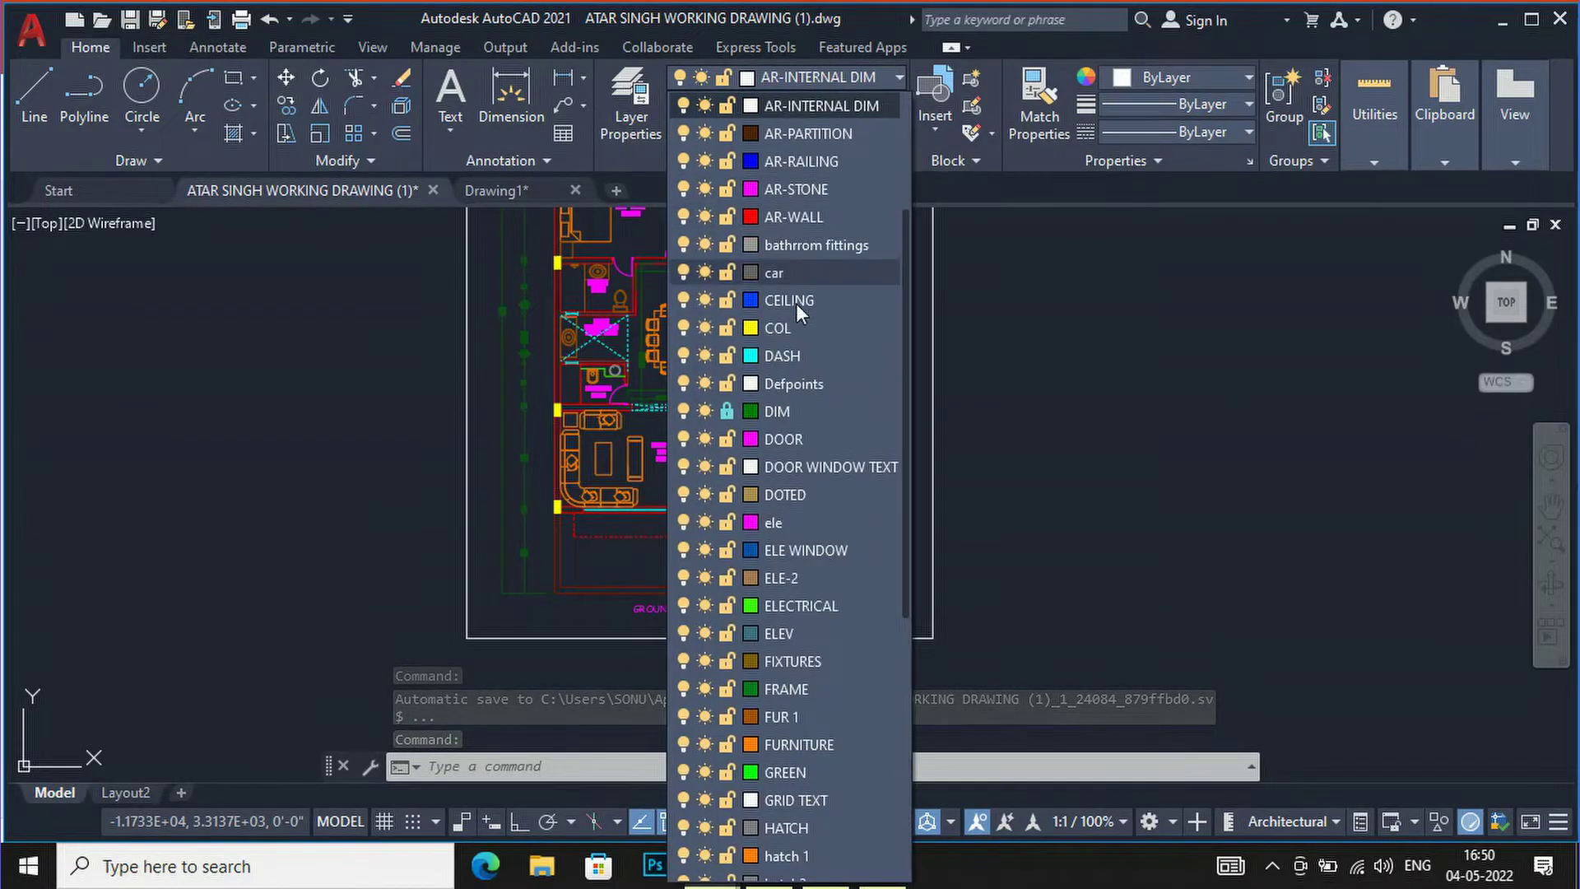
left_click(724, 413)
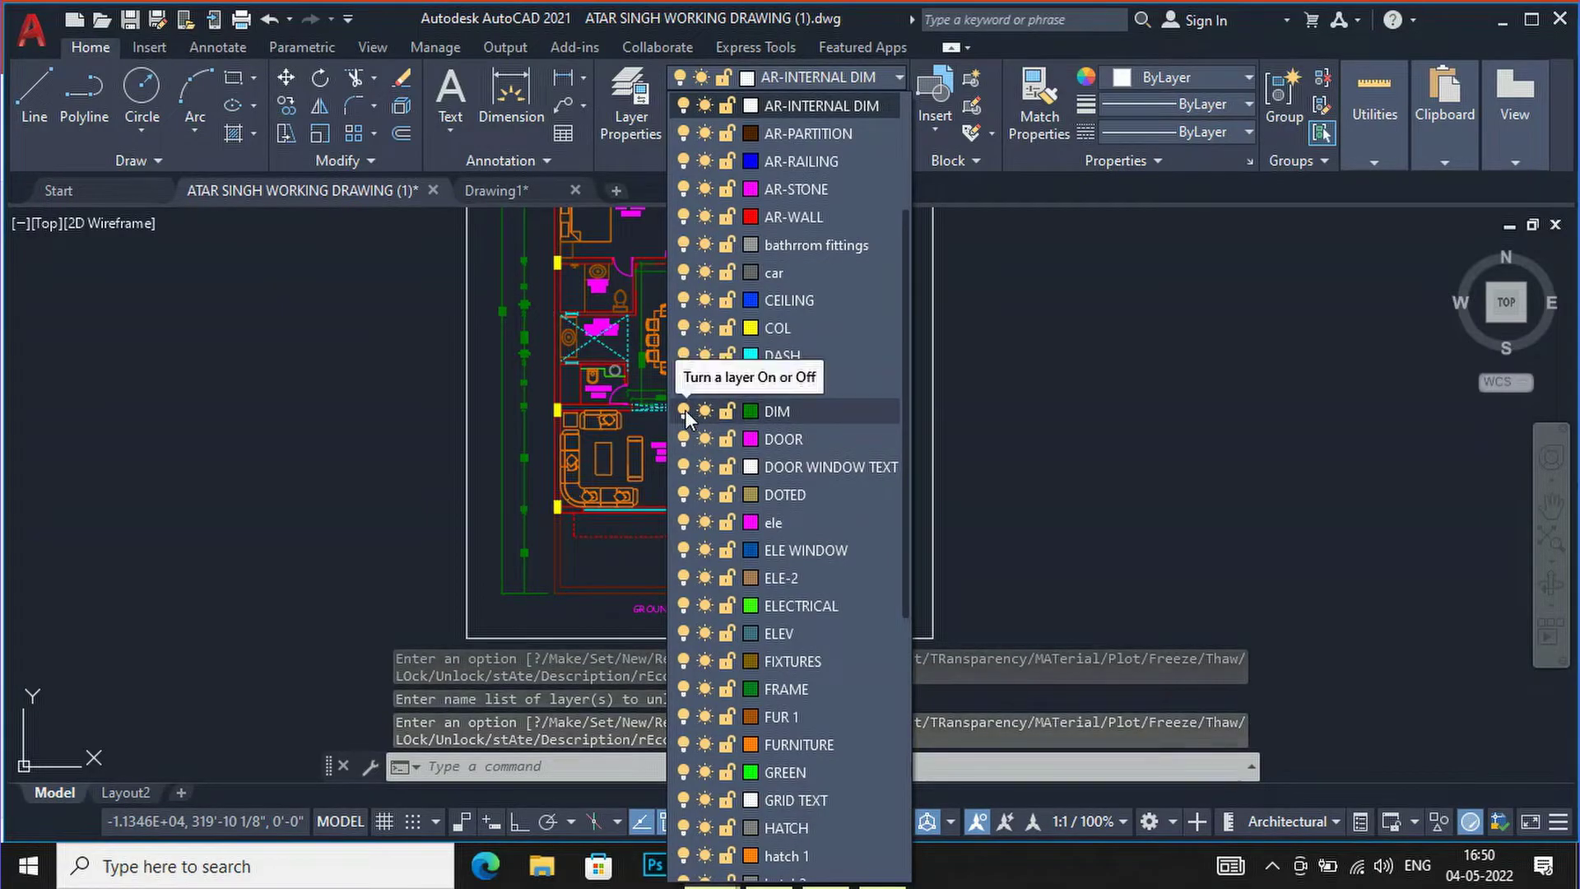
left_click(751, 411)
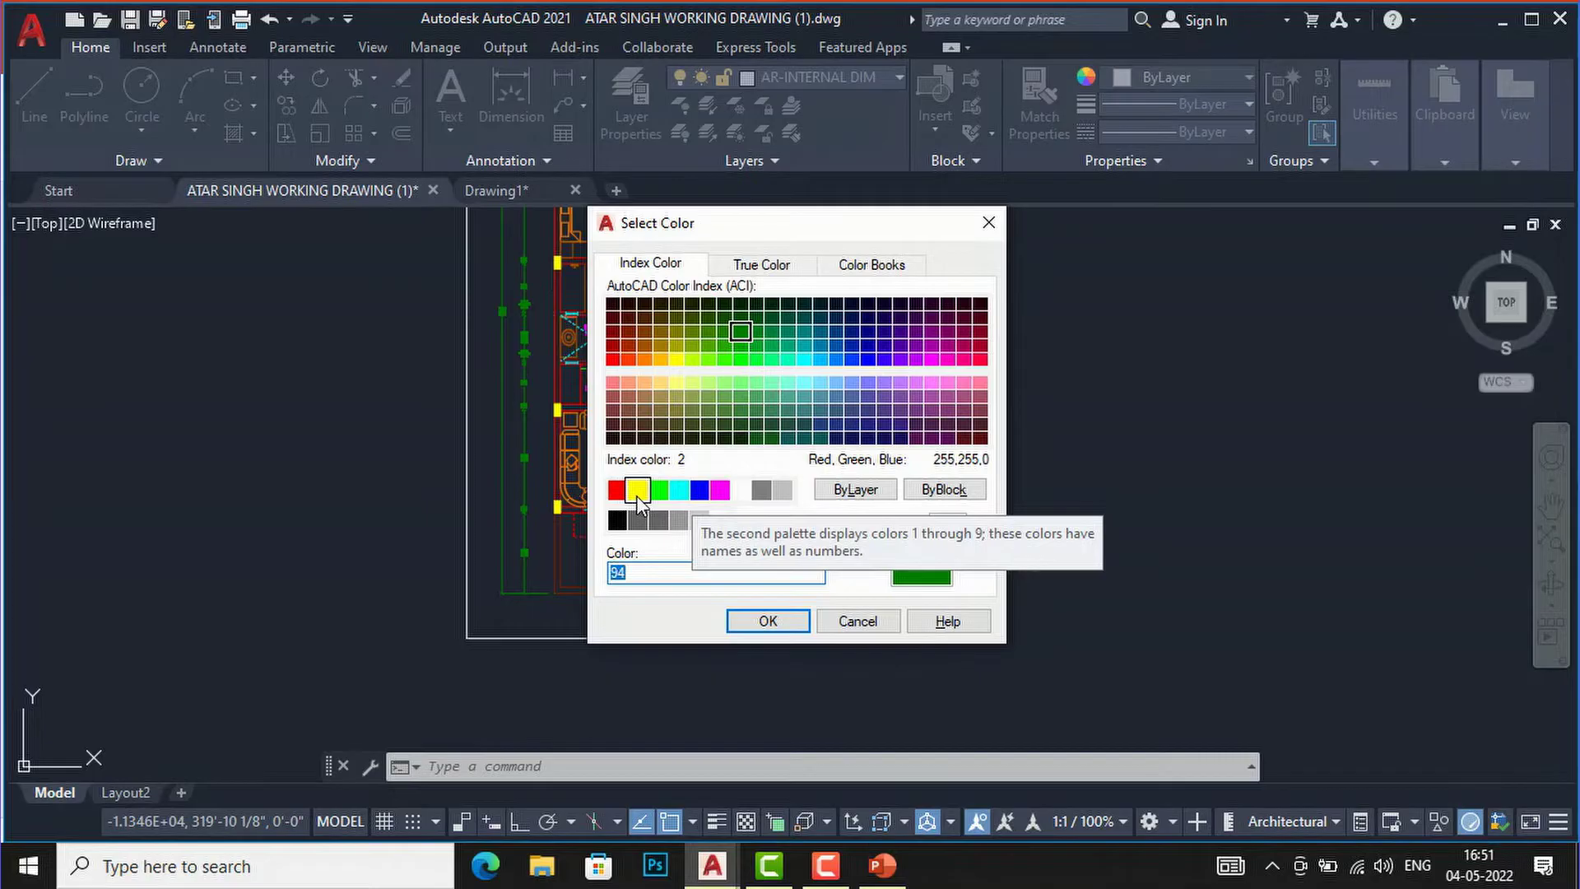
left_click(701, 490)
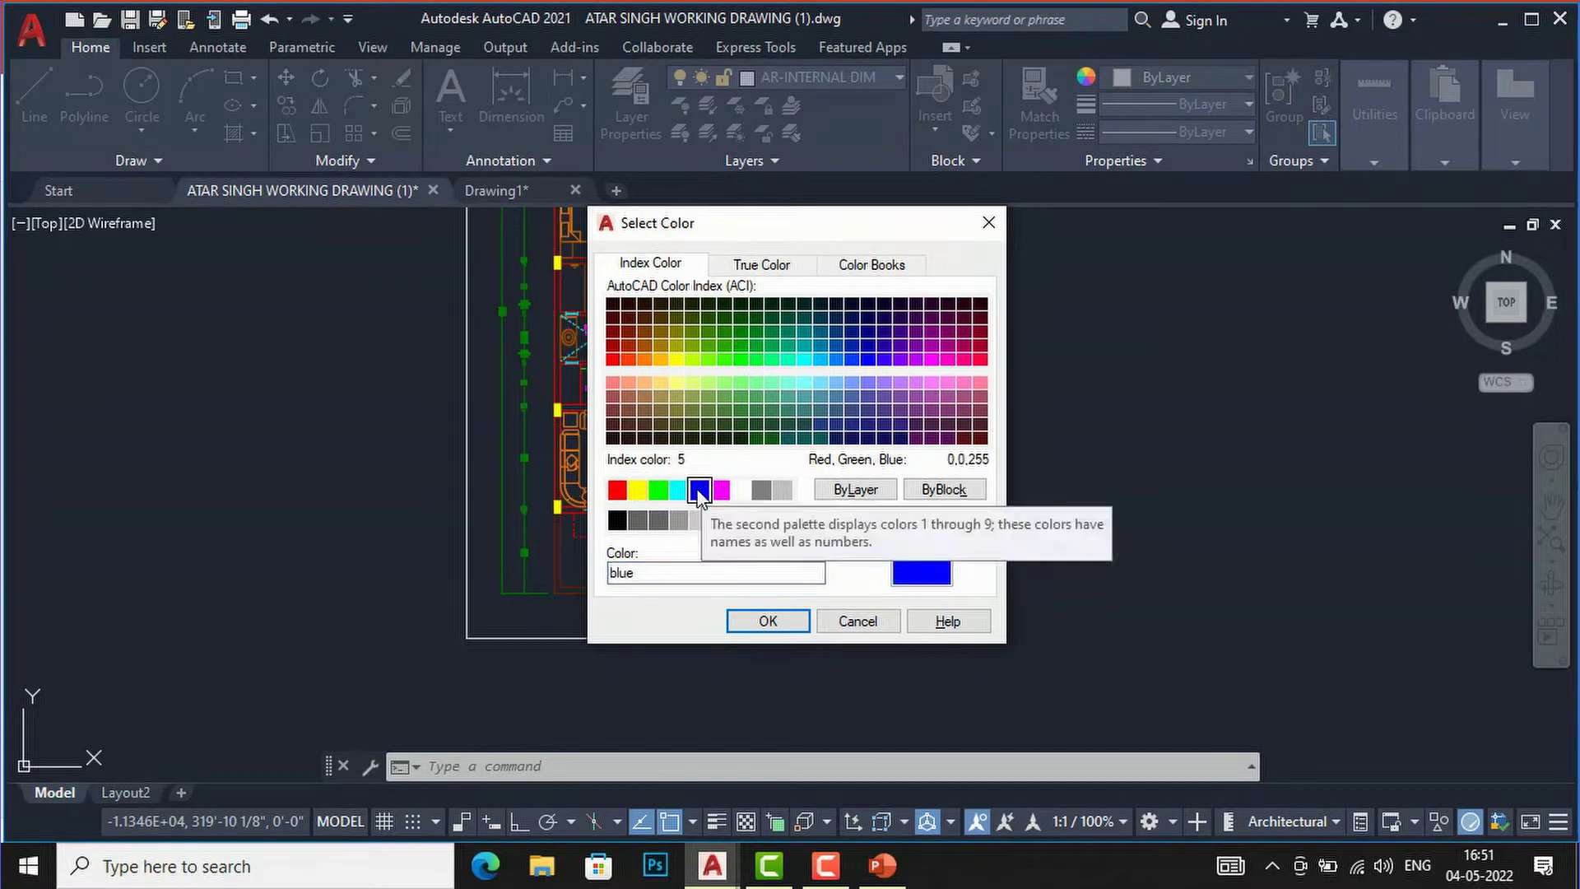
left_click(786, 626)
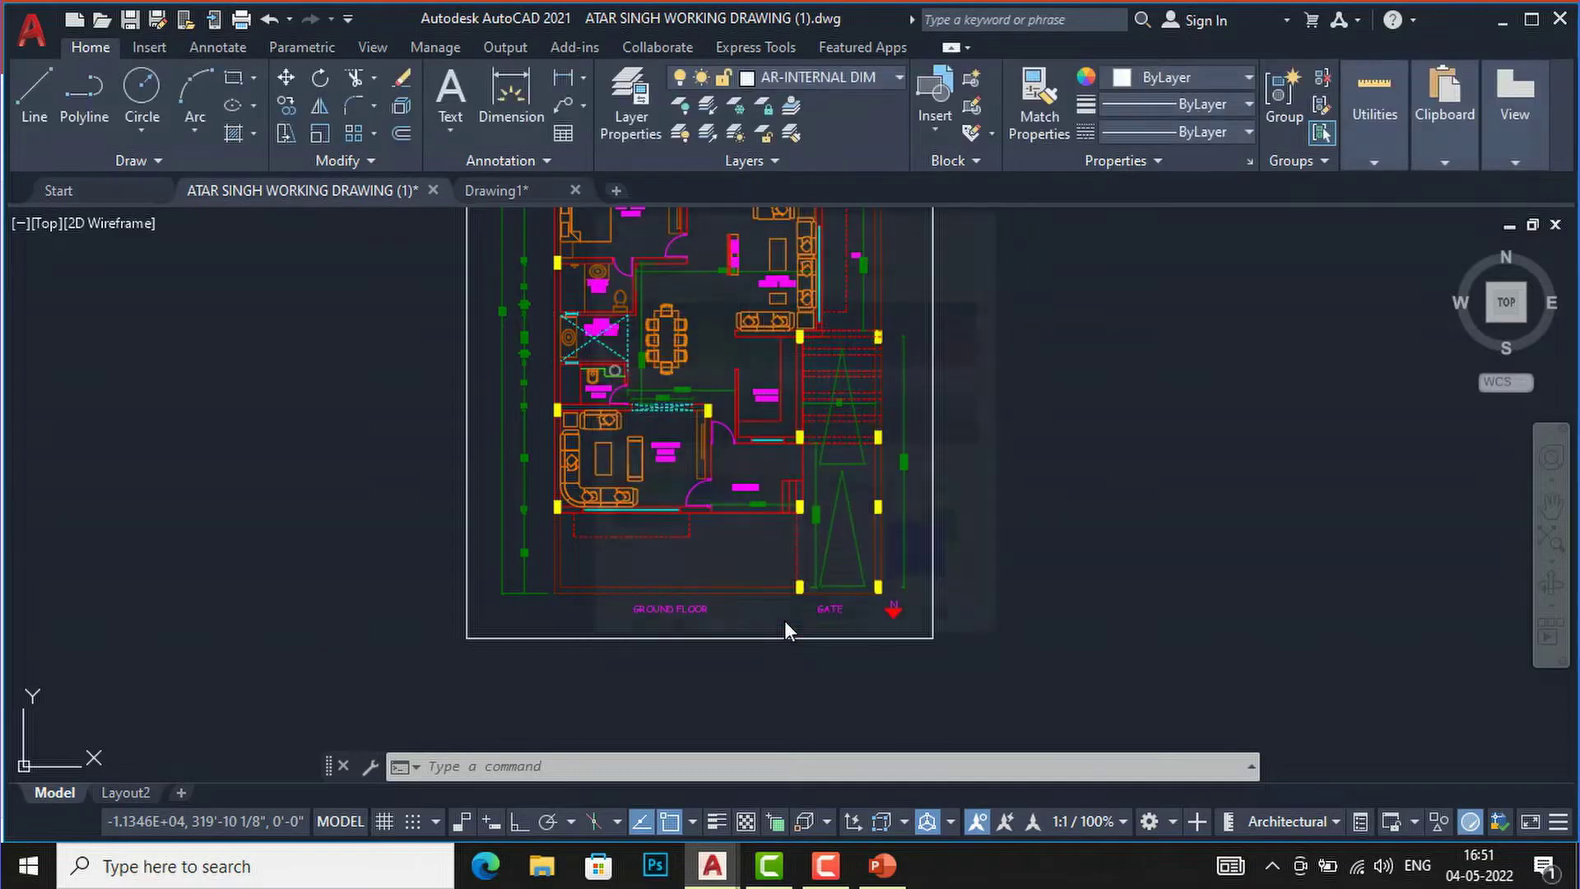
key("Escape")
Set the DIM layer's color to green (index color 3)
scroll(548, 486, "up", 8)
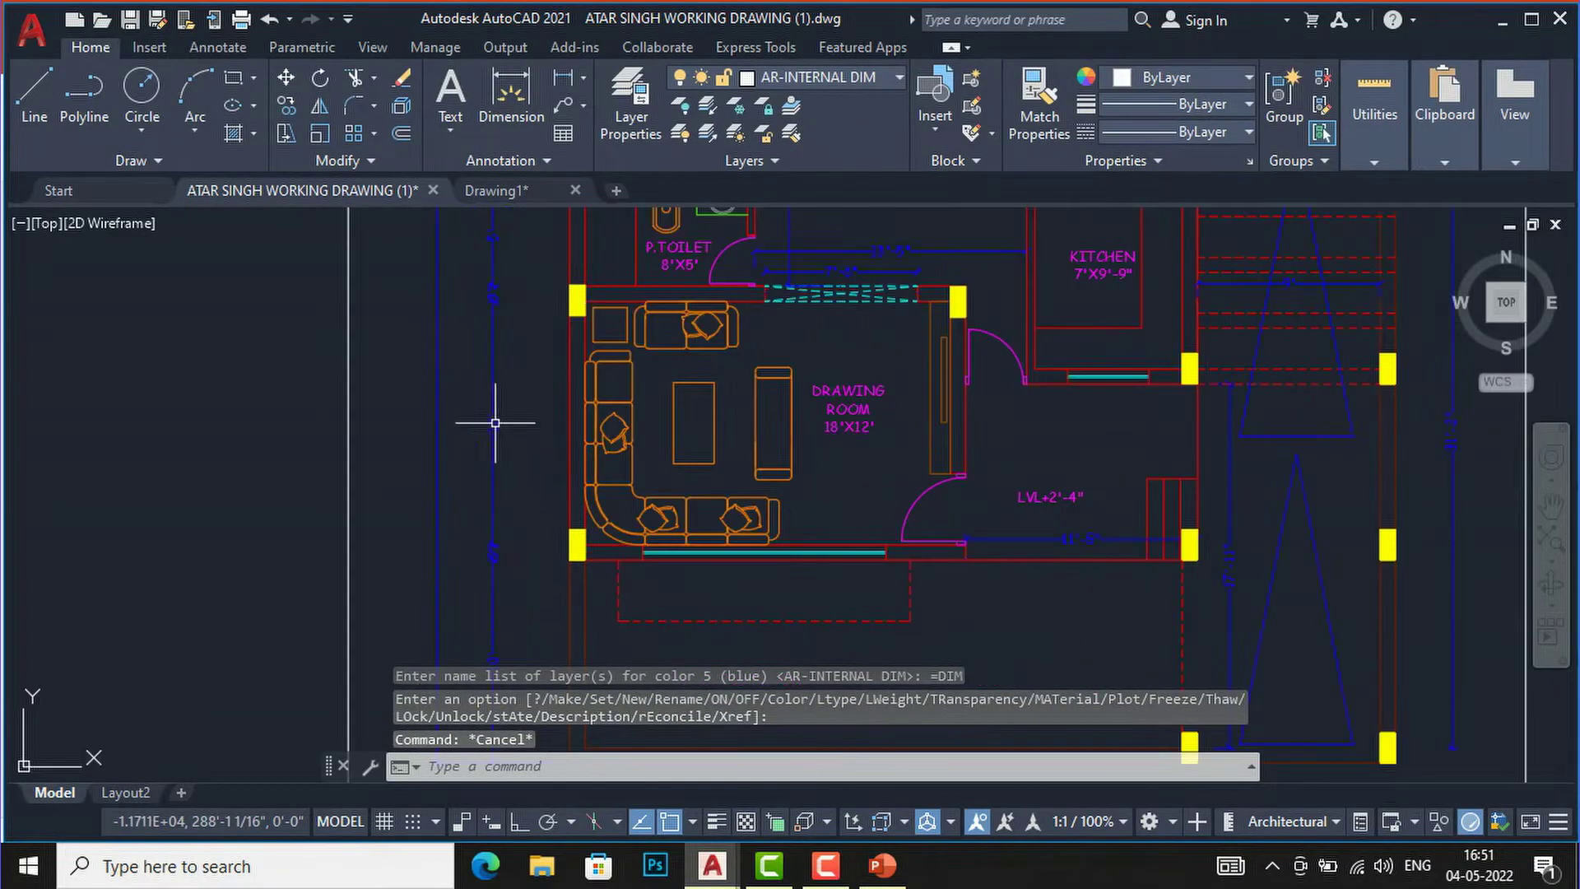
scroll(576, 489, "down", 5)
scroll(576, 490, "down", 5)
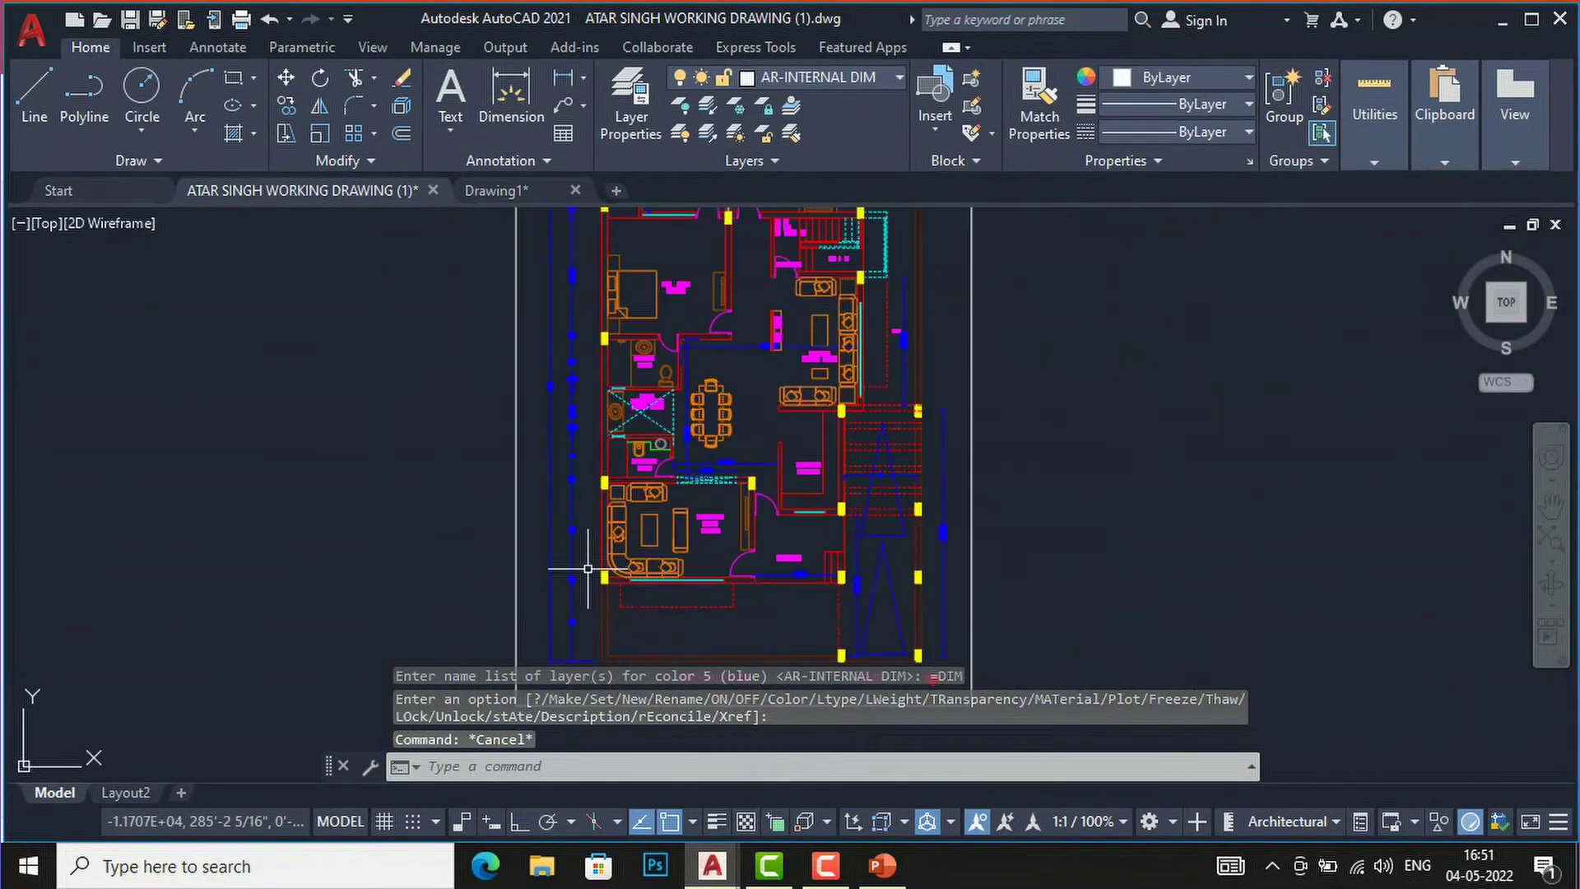
scroll(529, 346, "up", 2)
scroll(597, 216, "down", 3)
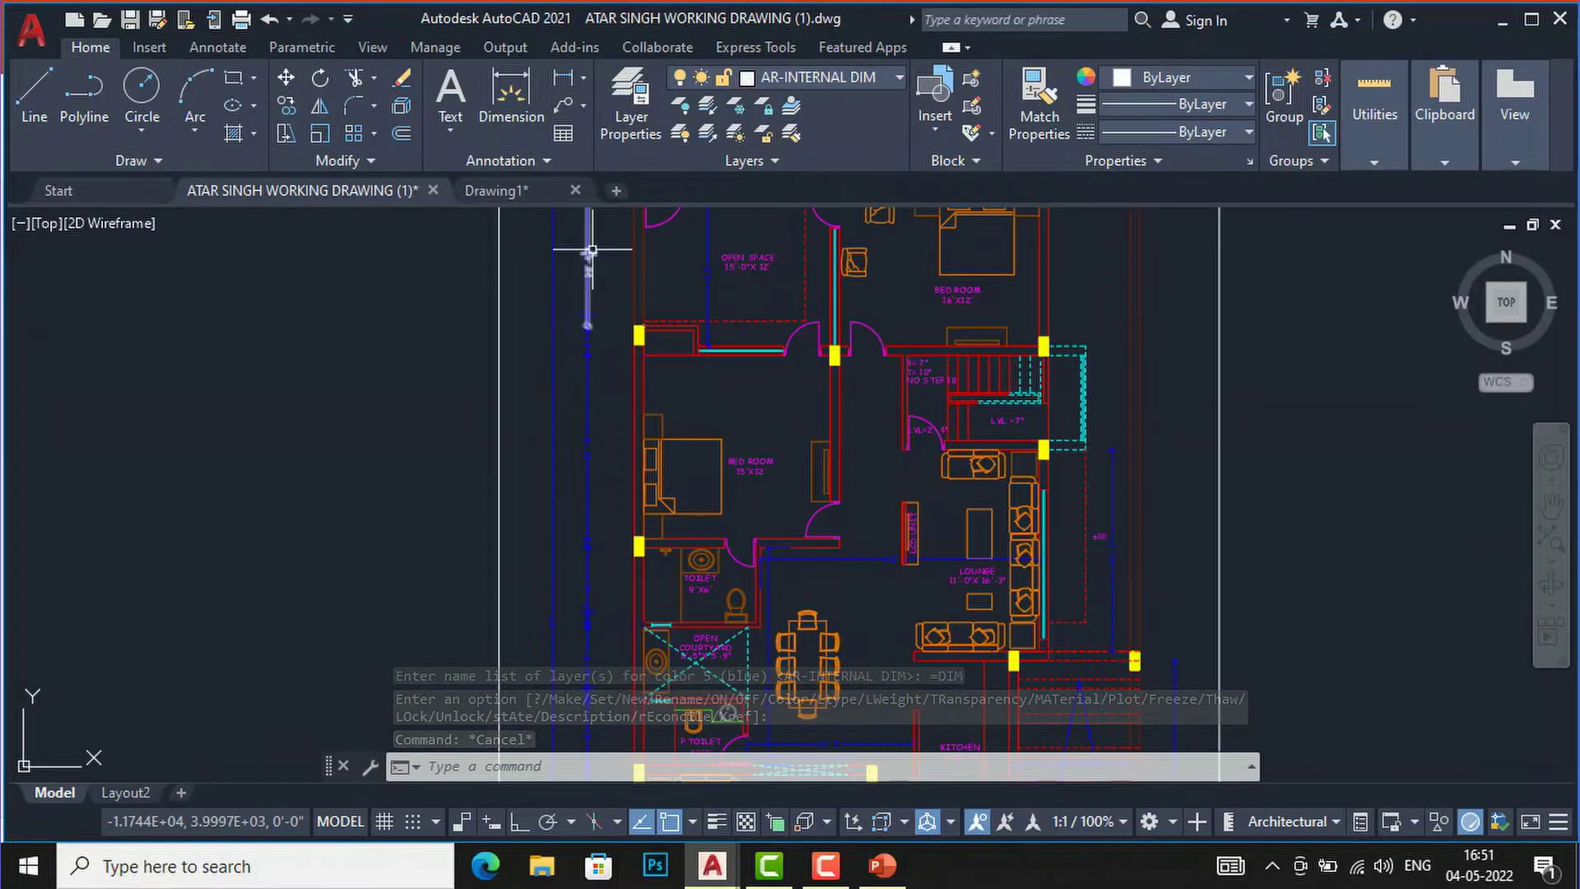
left_click(838, 76)
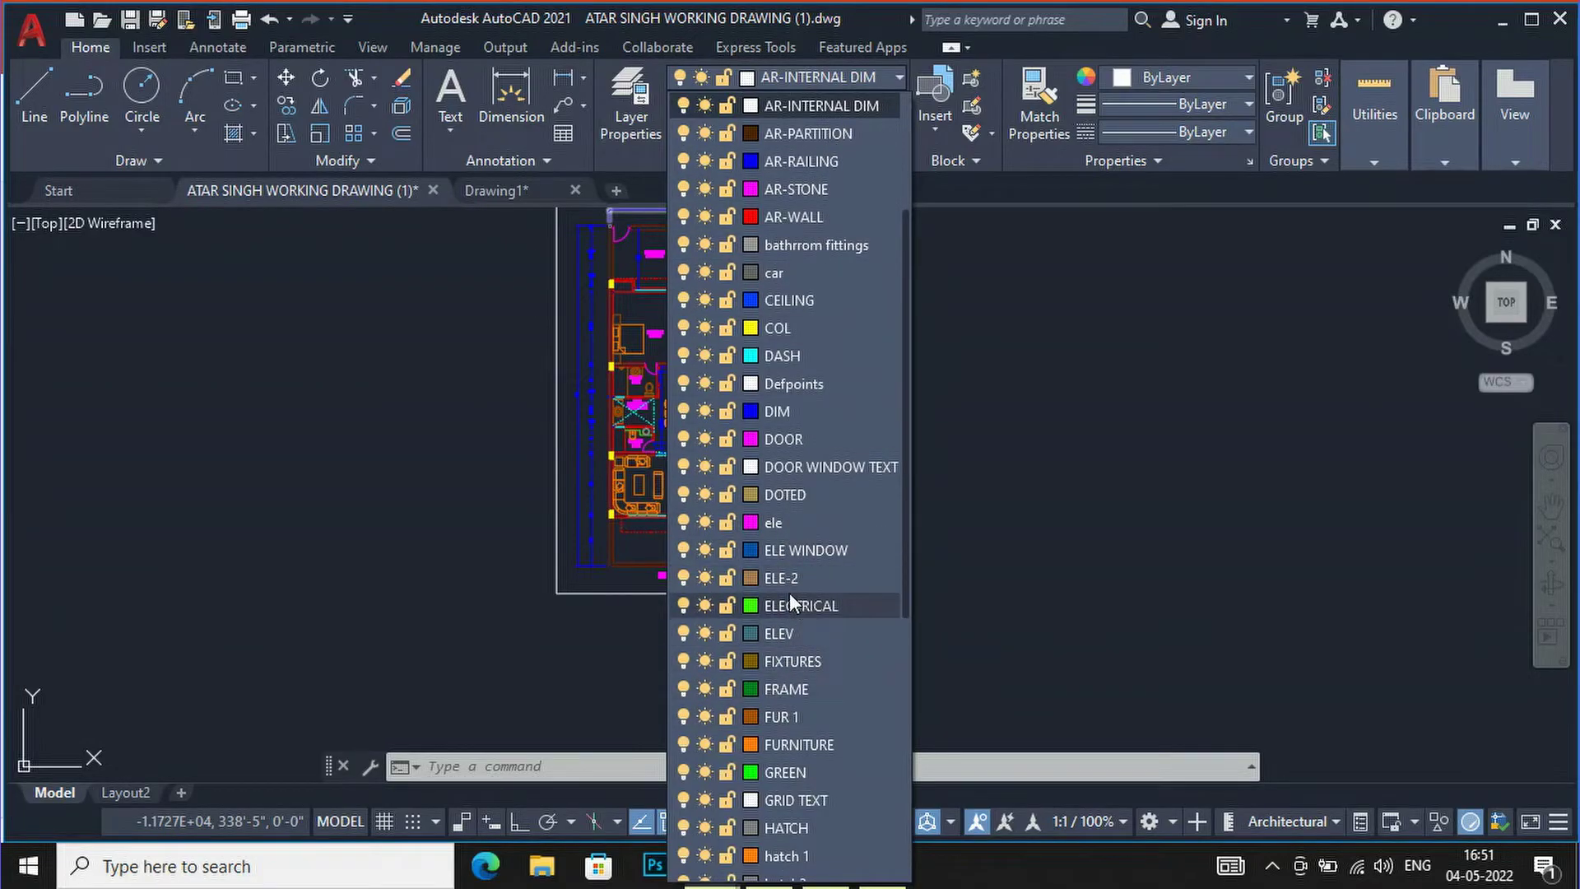
left_click(757, 403)
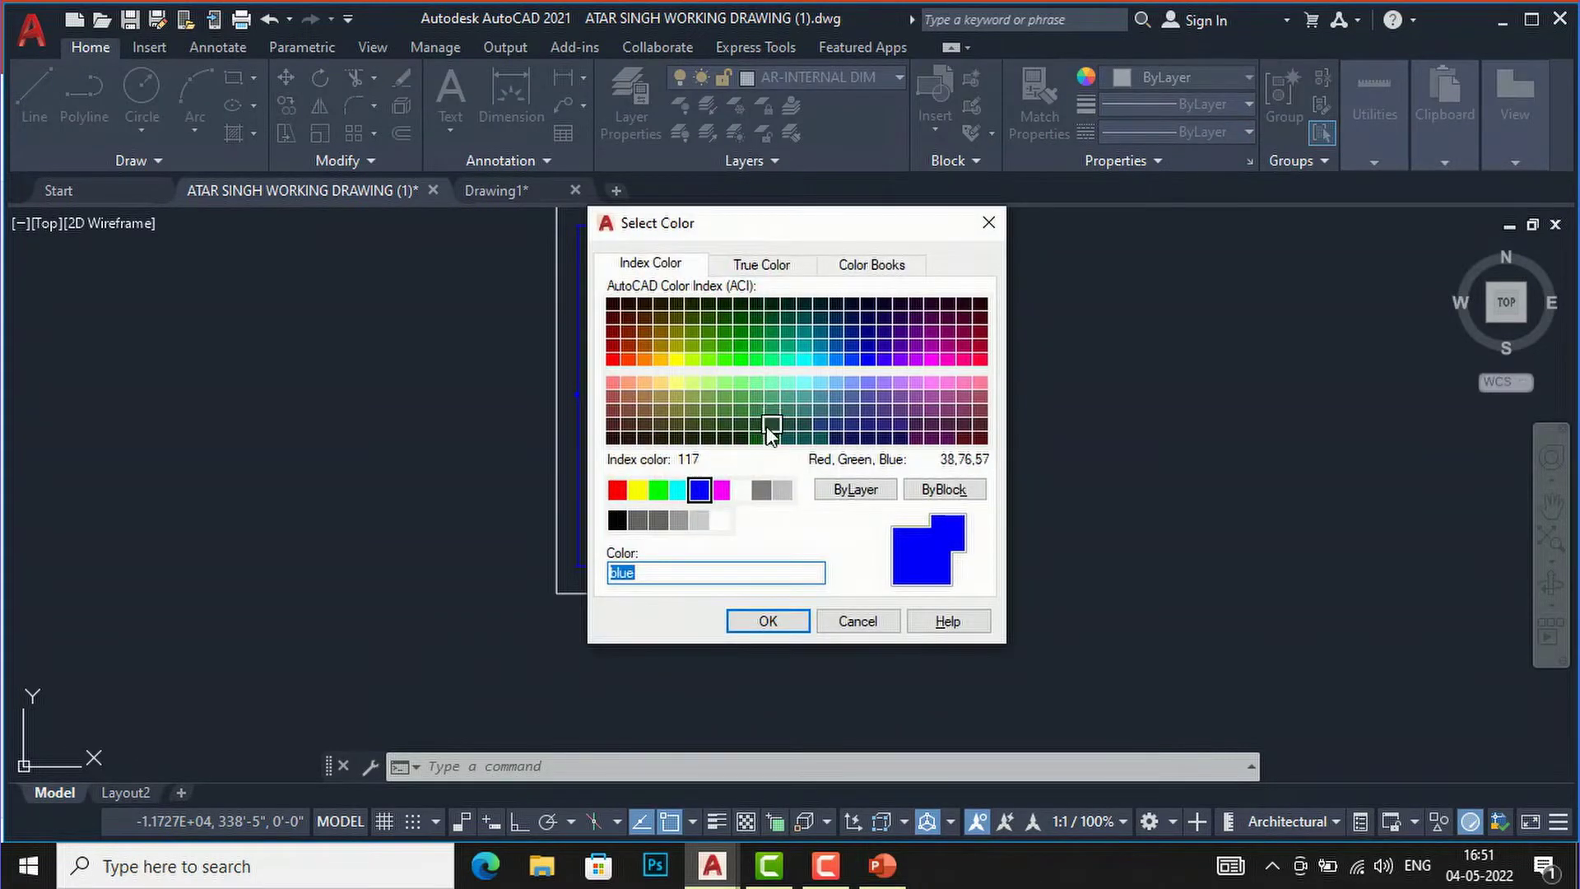
left_click(657, 490)
left_click(768, 620)
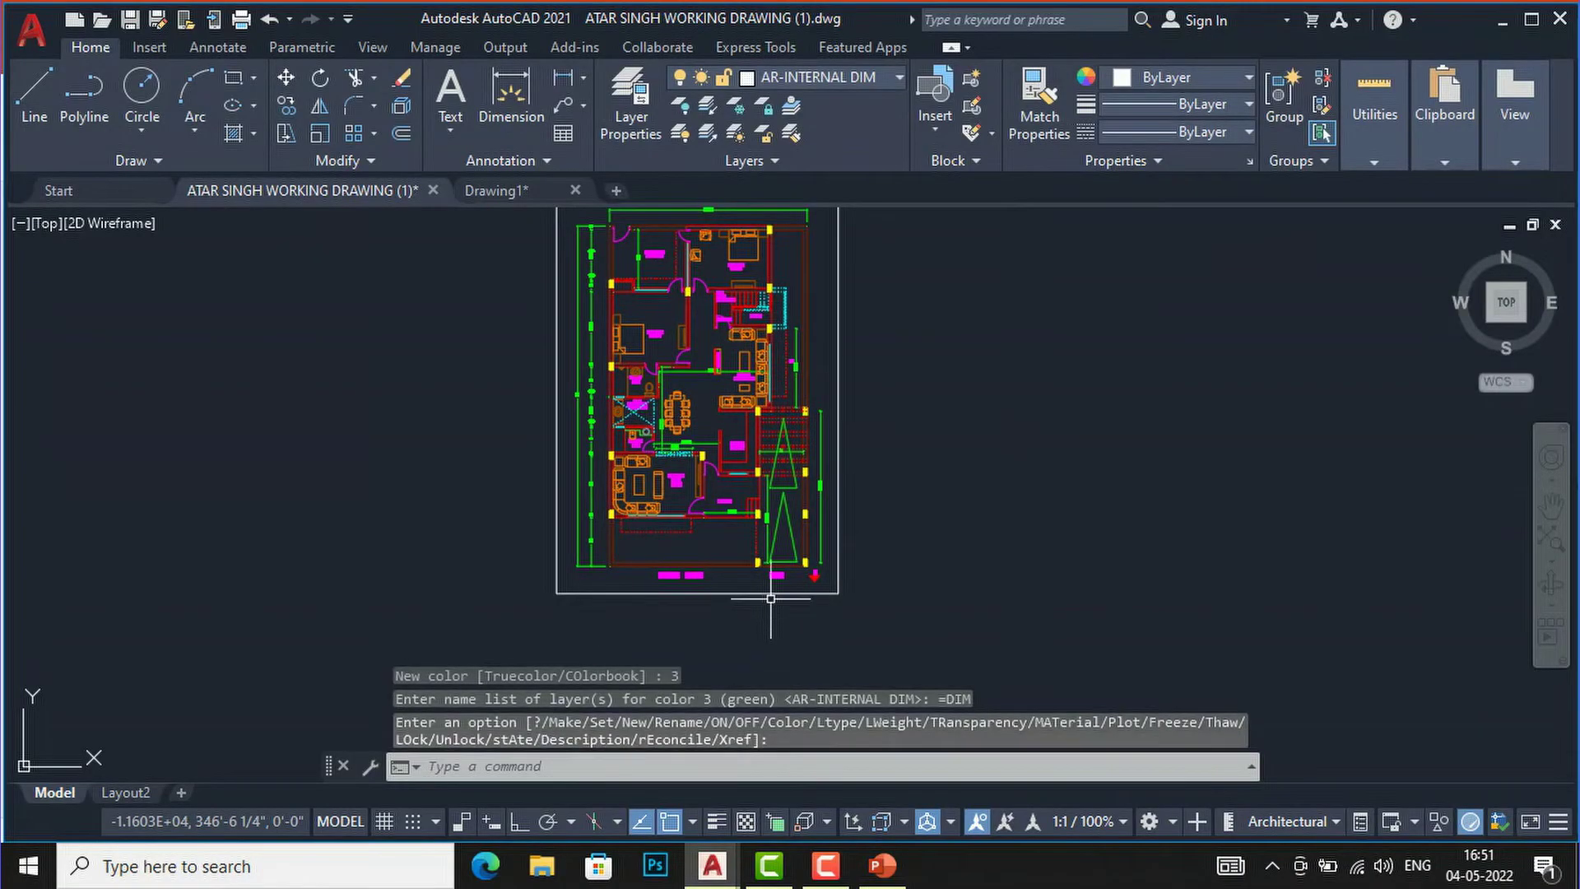
scroll(700, 400, "up", 3)
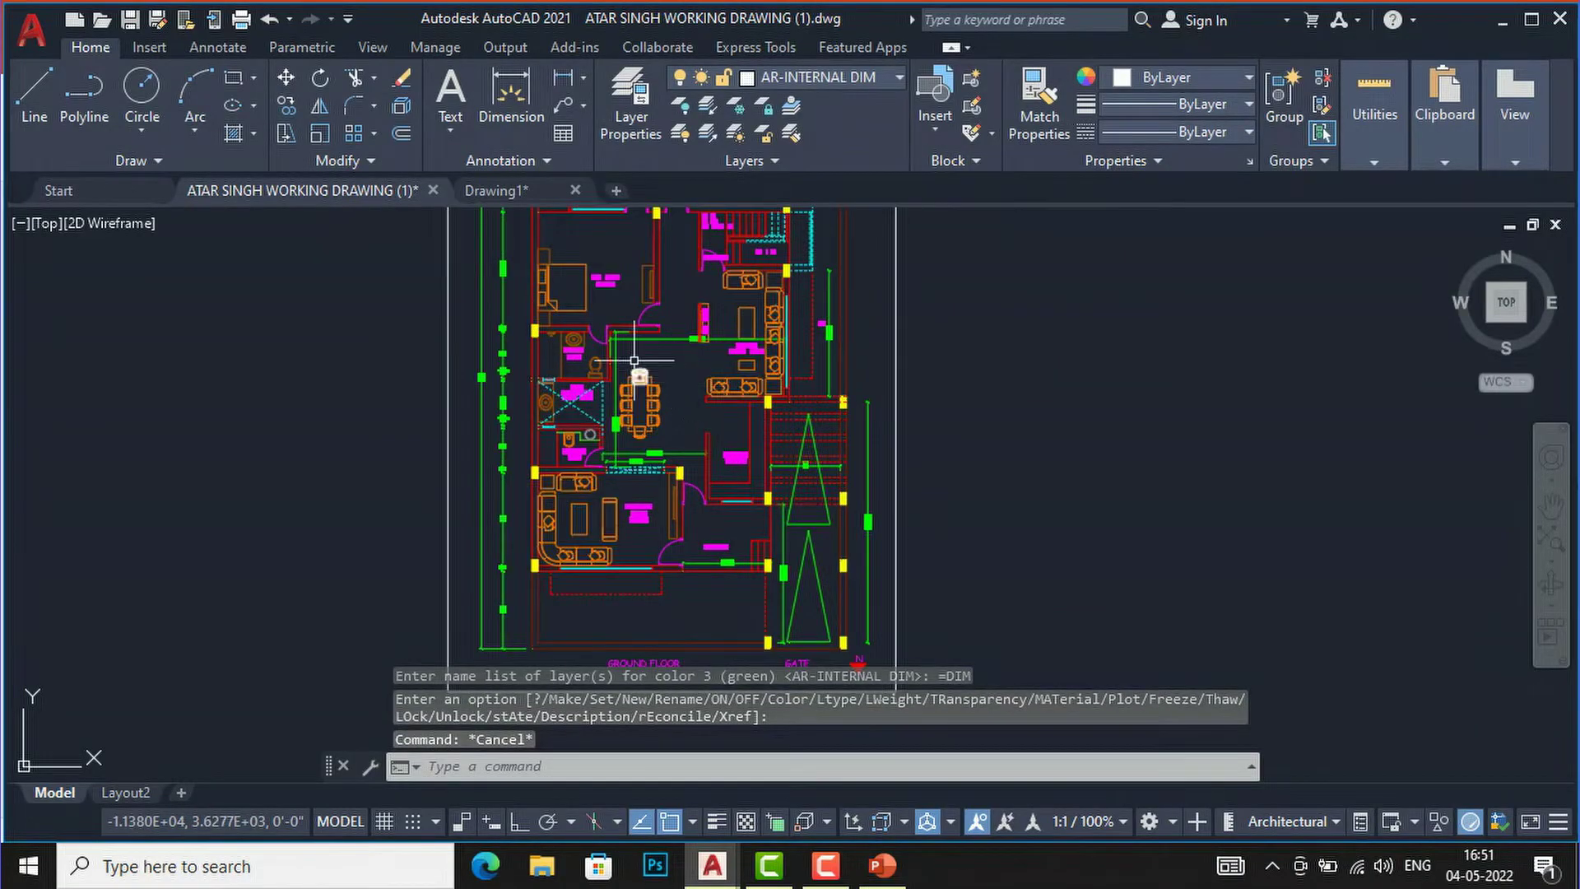
left_click(806, 76)
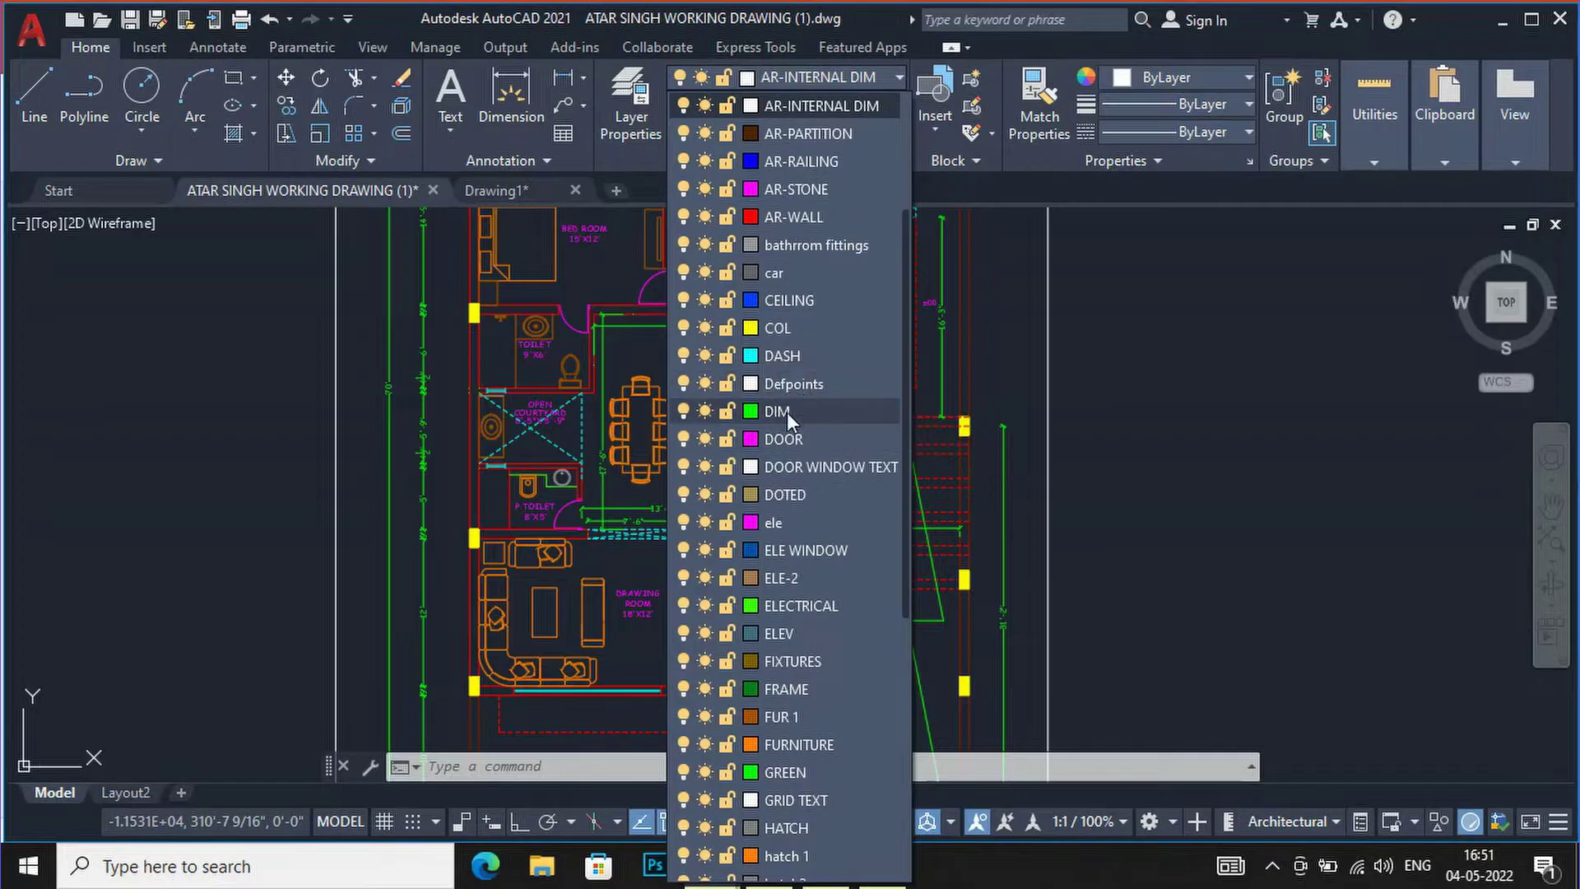
key("Escape")
key("Escape")
scroll(334, 504, "down", 3)
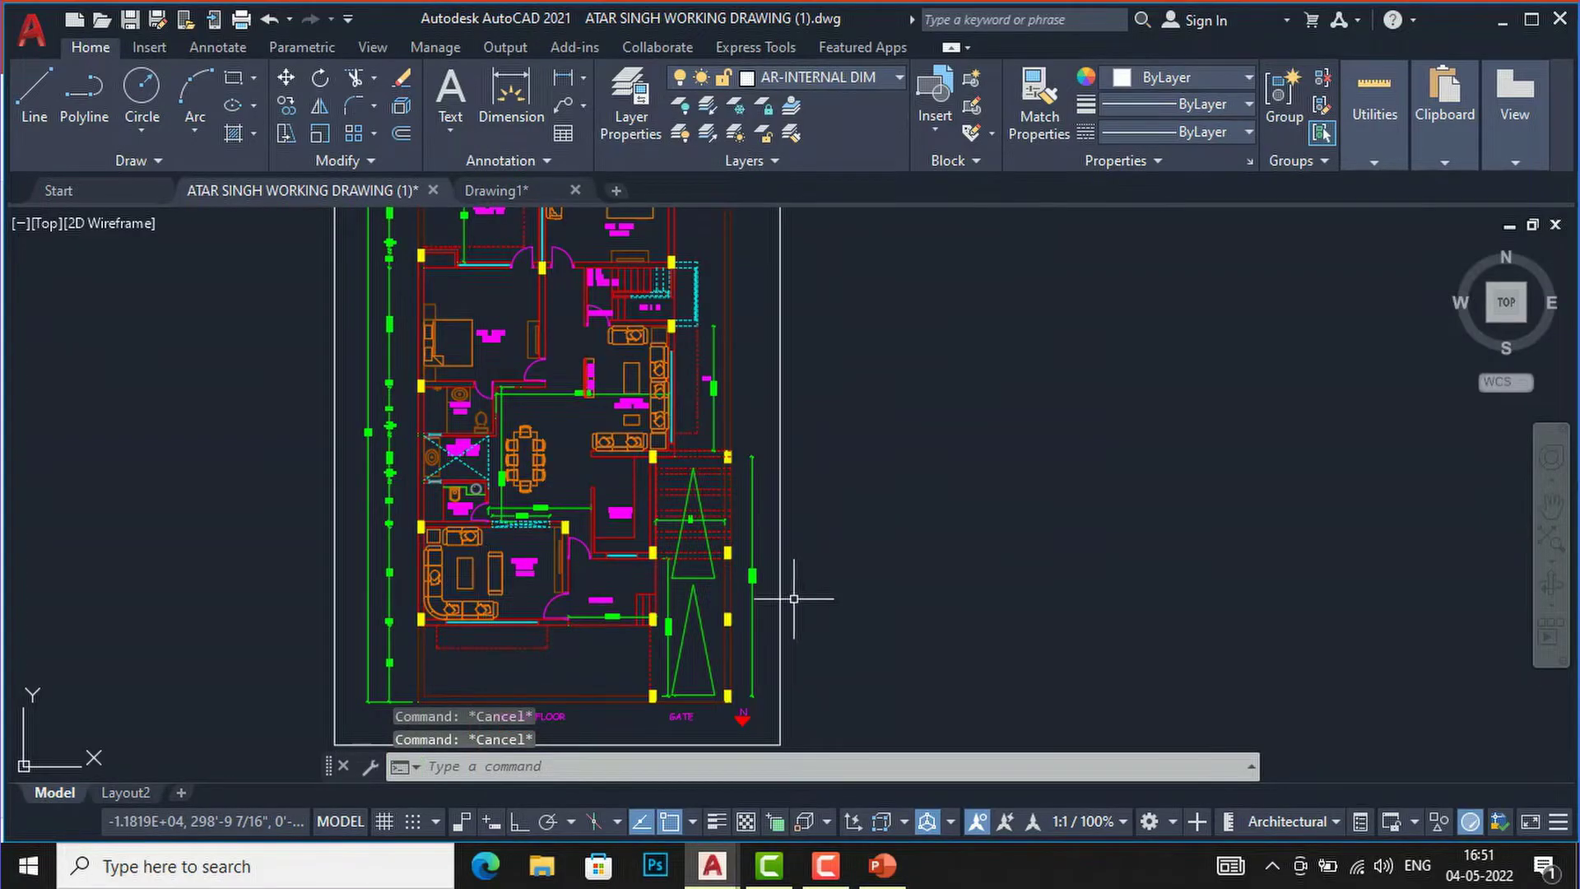
scroll(738, 541, "down", 2)
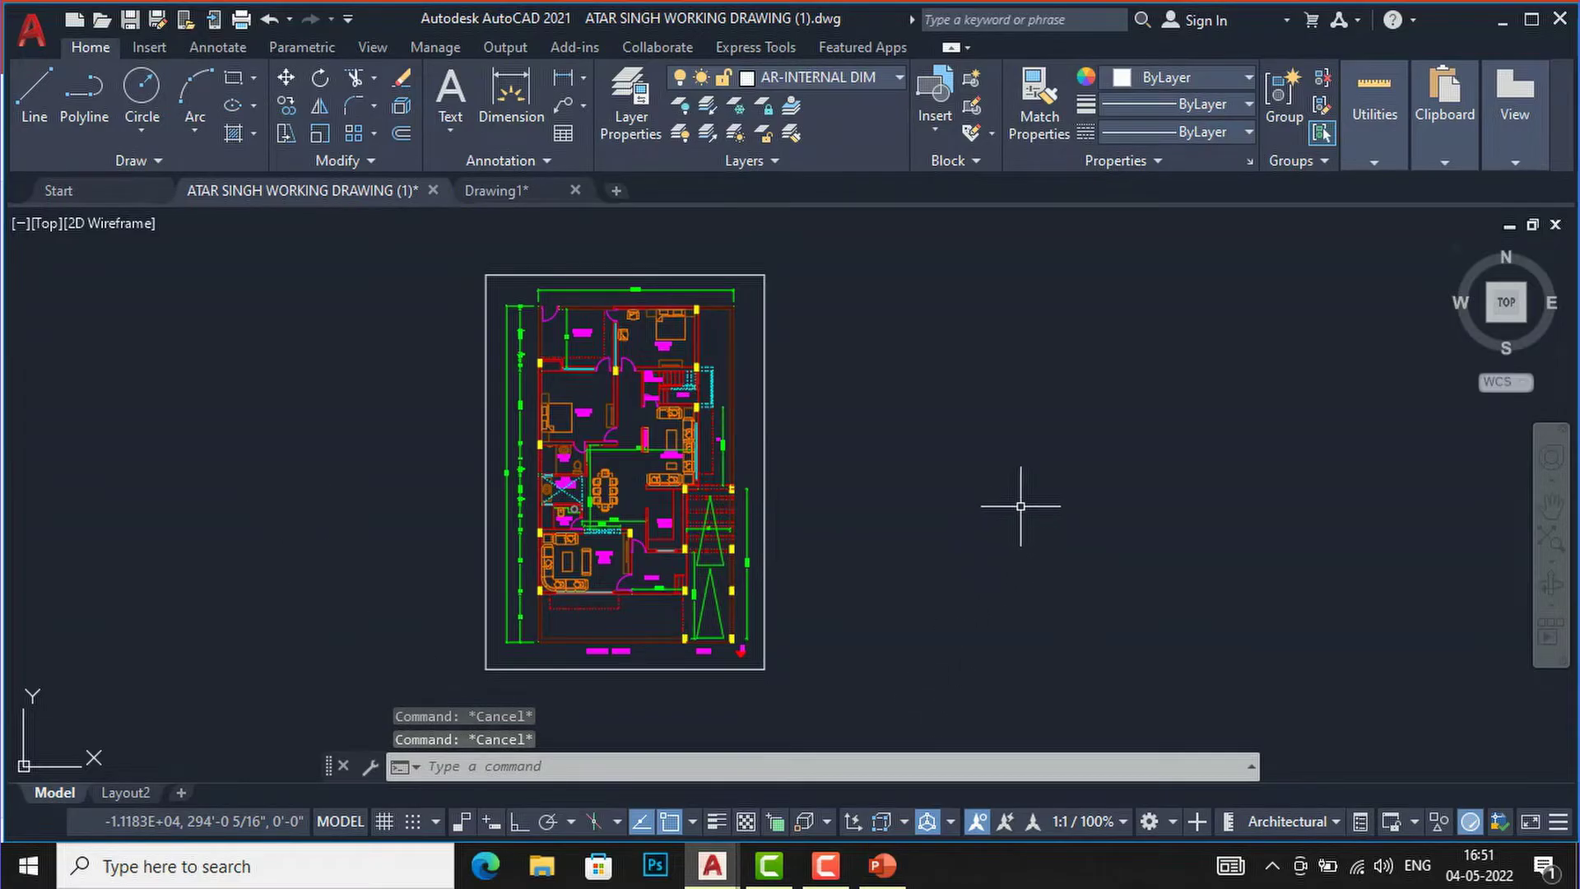
left_click(498, 197)
key("Escape")
scroll(432, 501, "down", 2)
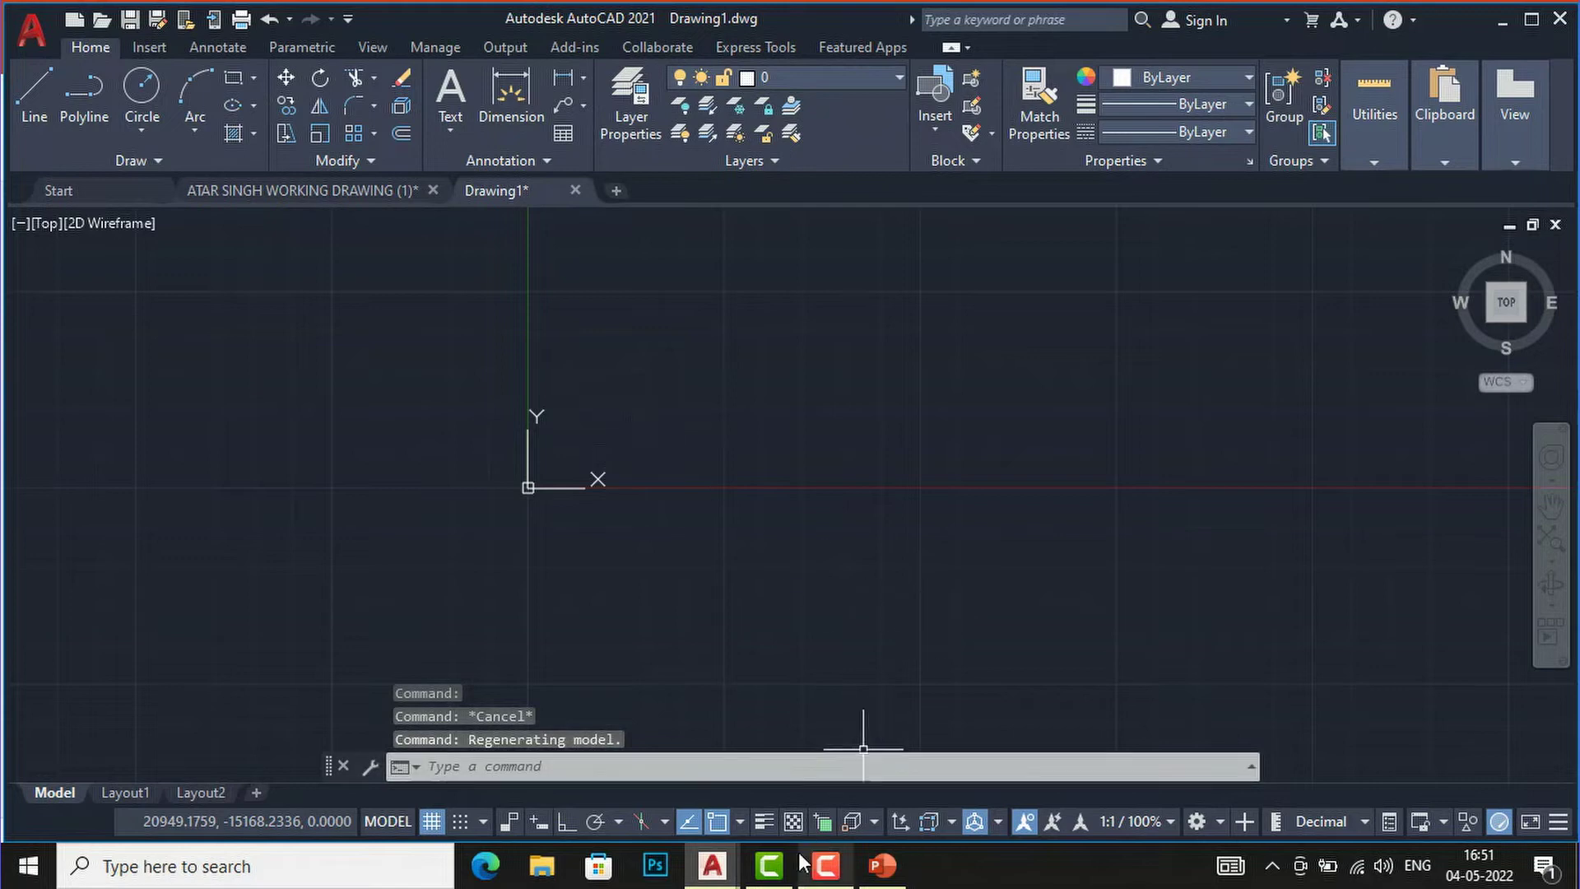
mouse_move(722, 864)
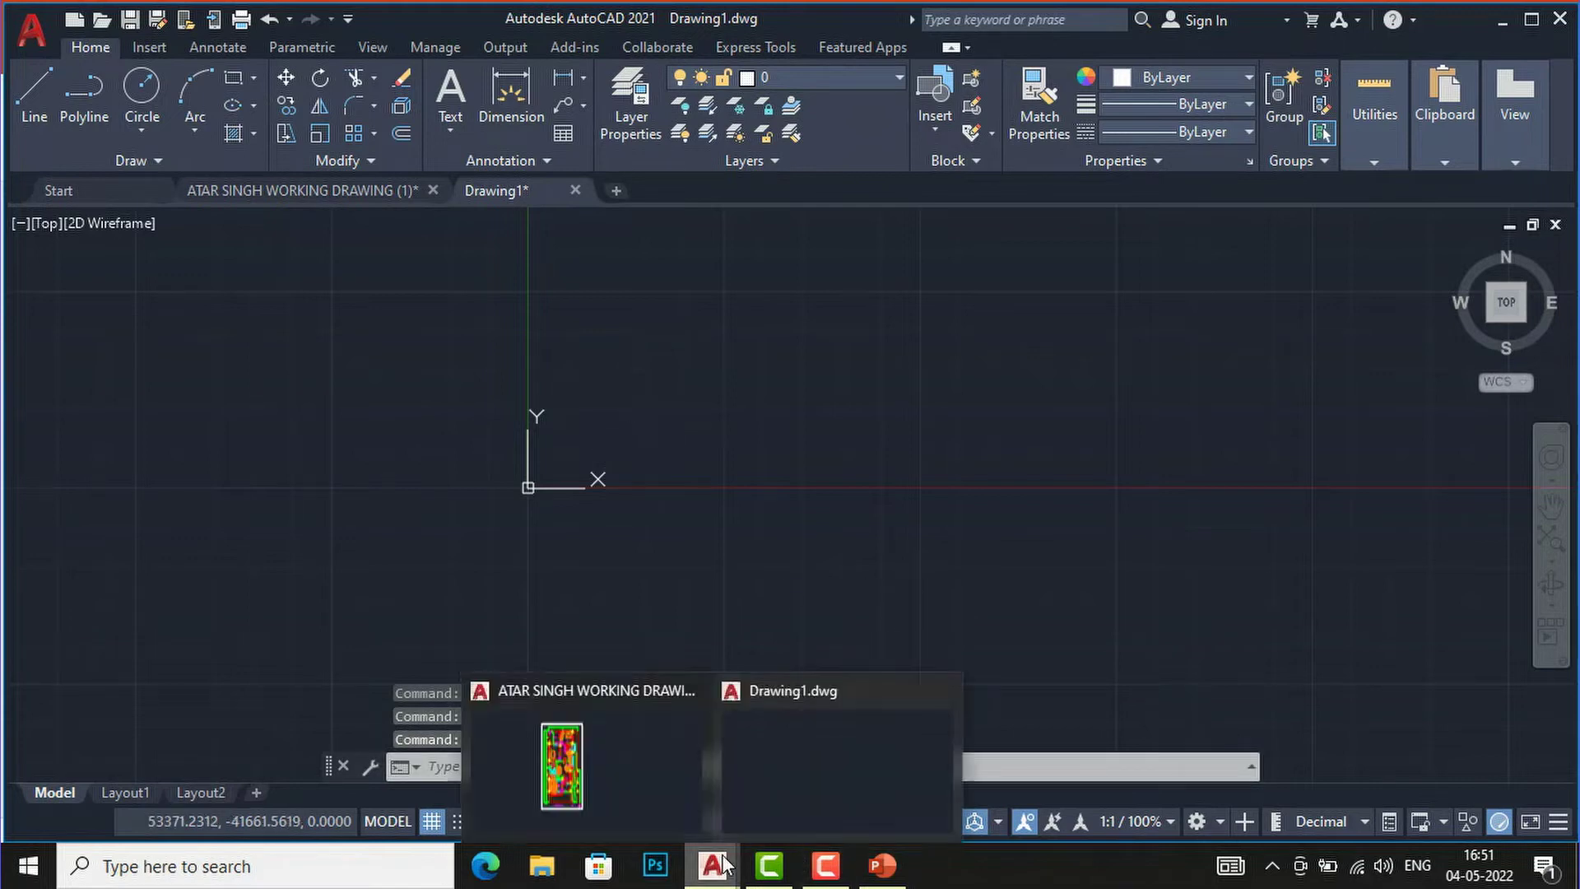
left_click(641, 795)
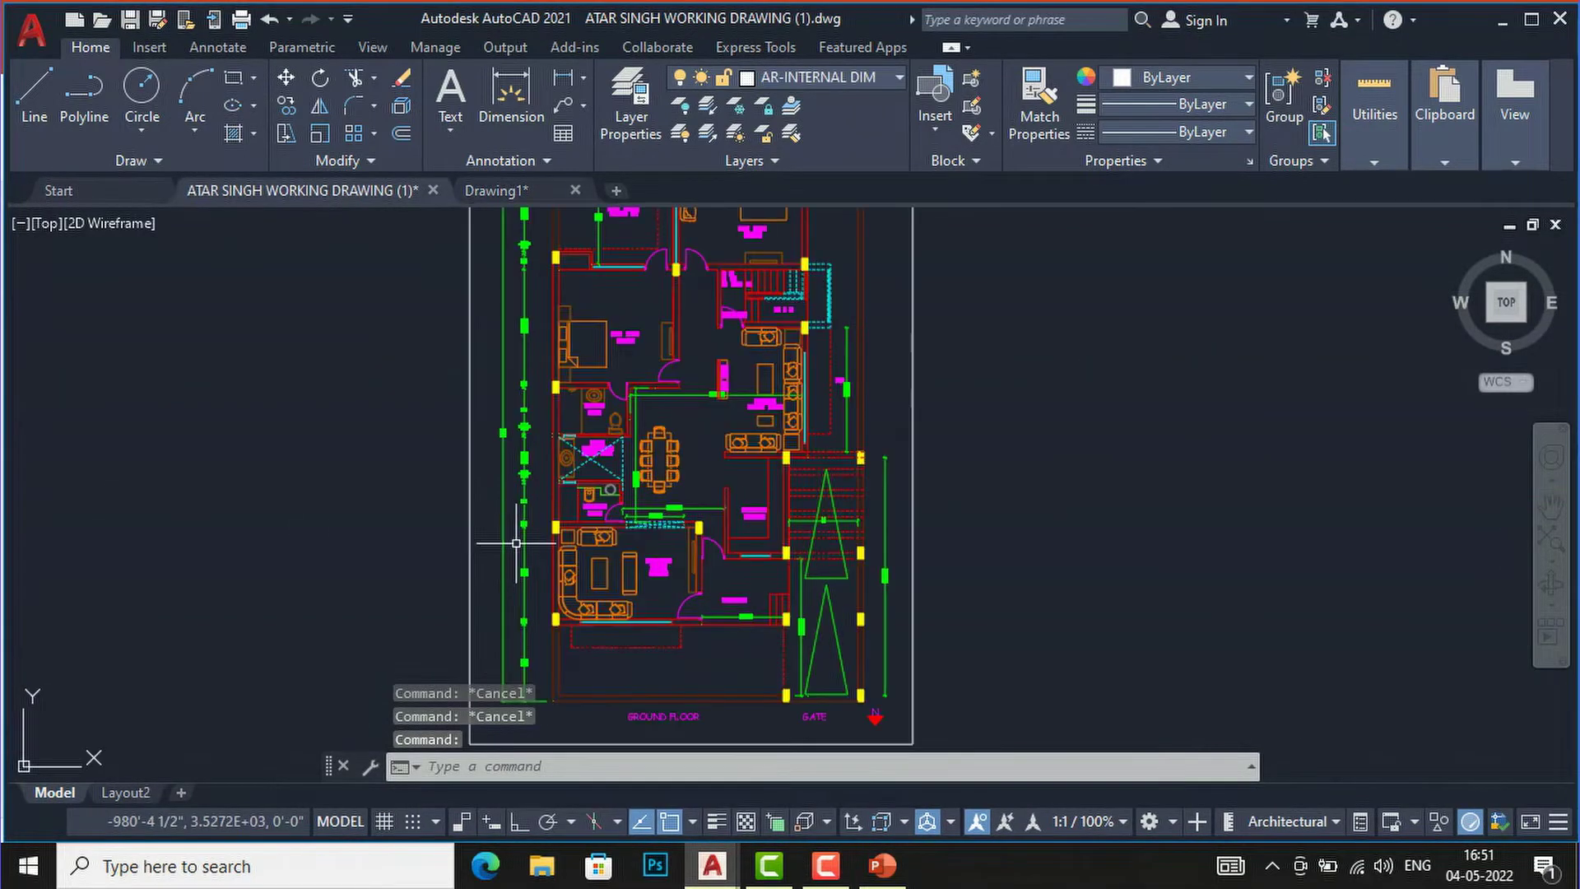
scroll(522, 536, "up", 2)
scroll(868, 501, "up", 2)
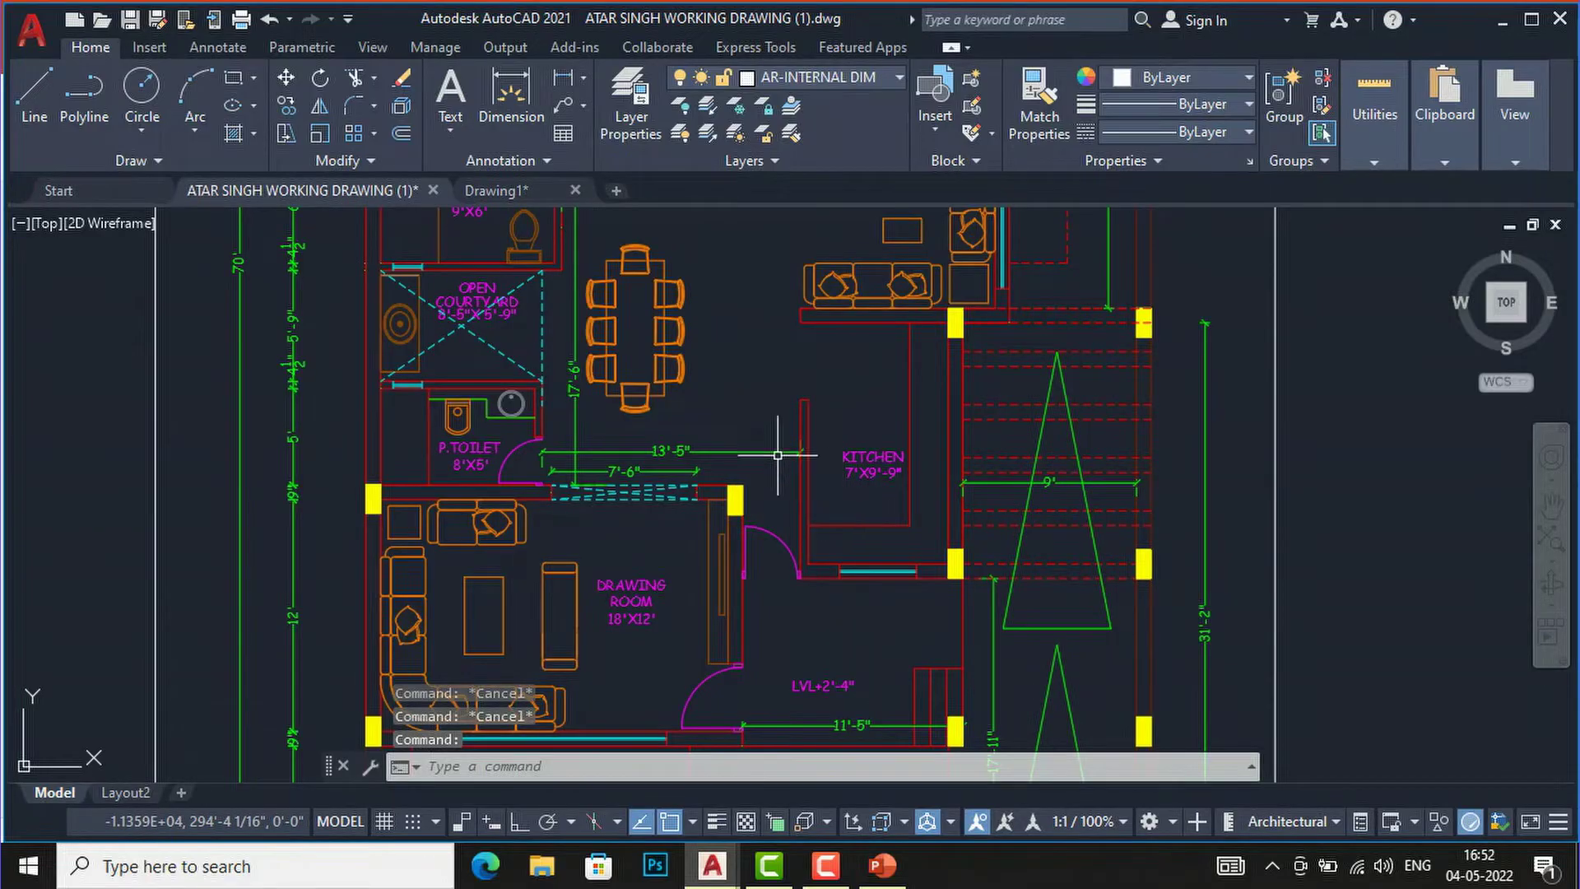
scroll(769, 455, "down", 5)
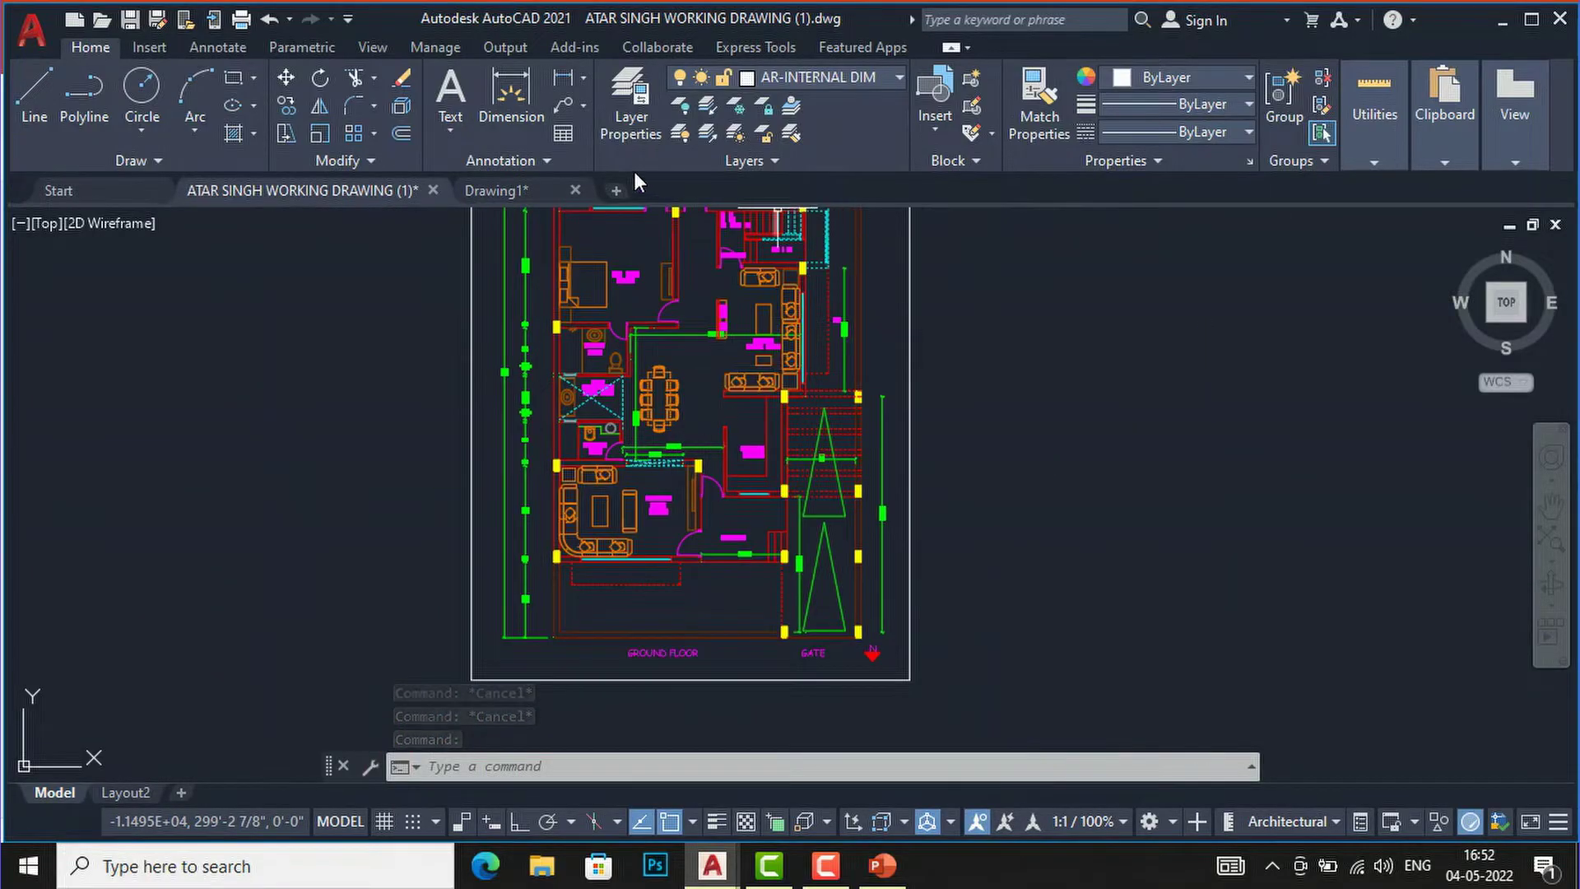
Switch to the empty Drawing1 drawing
left_click(516, 189)
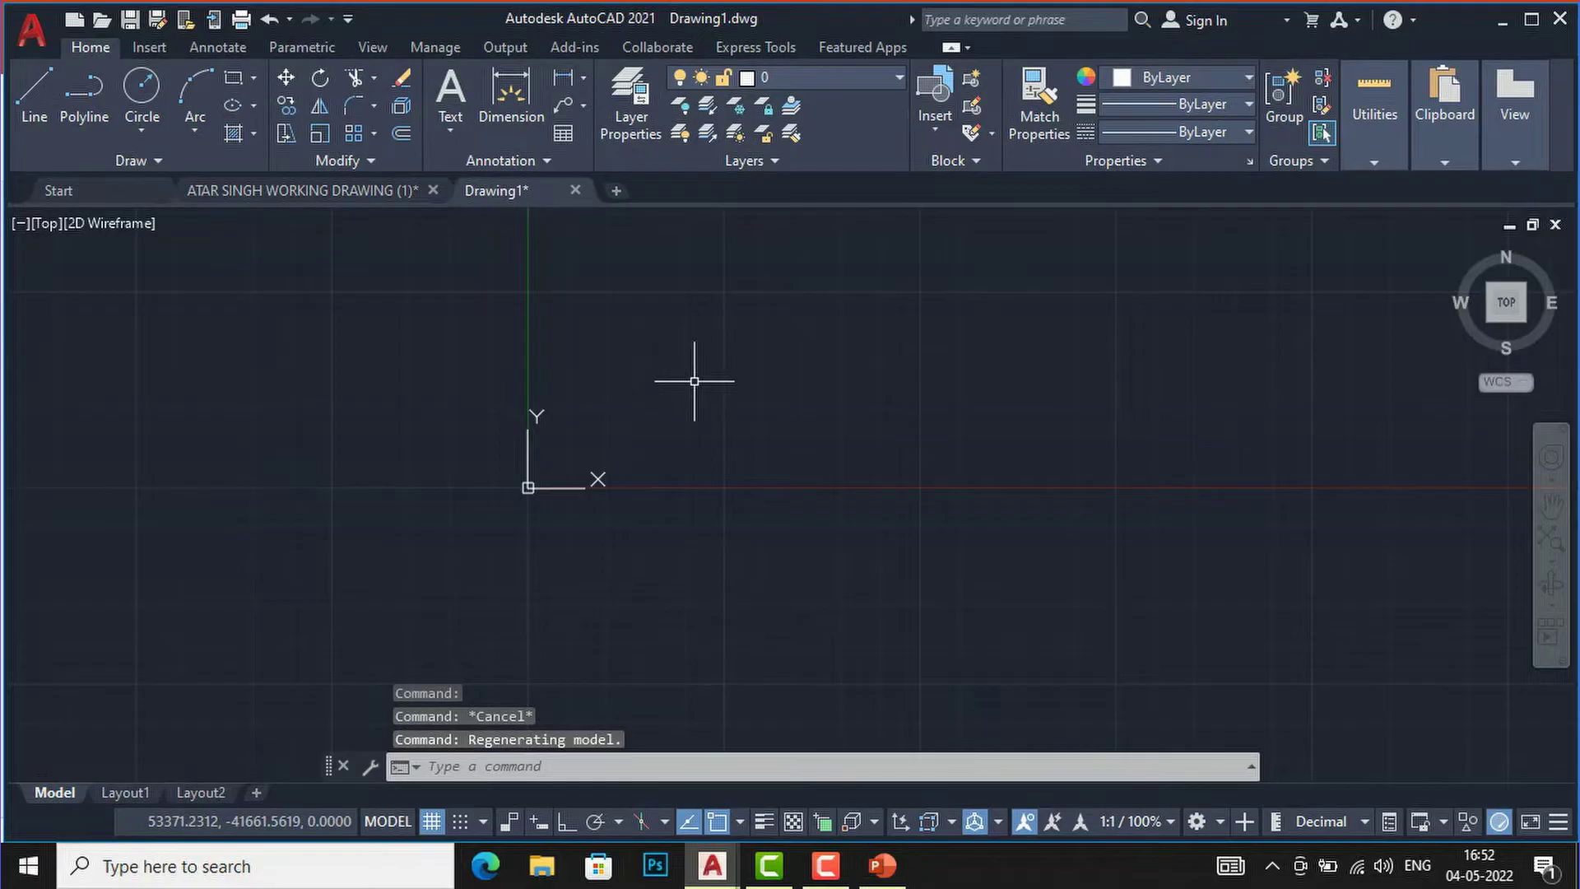
scroll(588, 494, "down", 1)
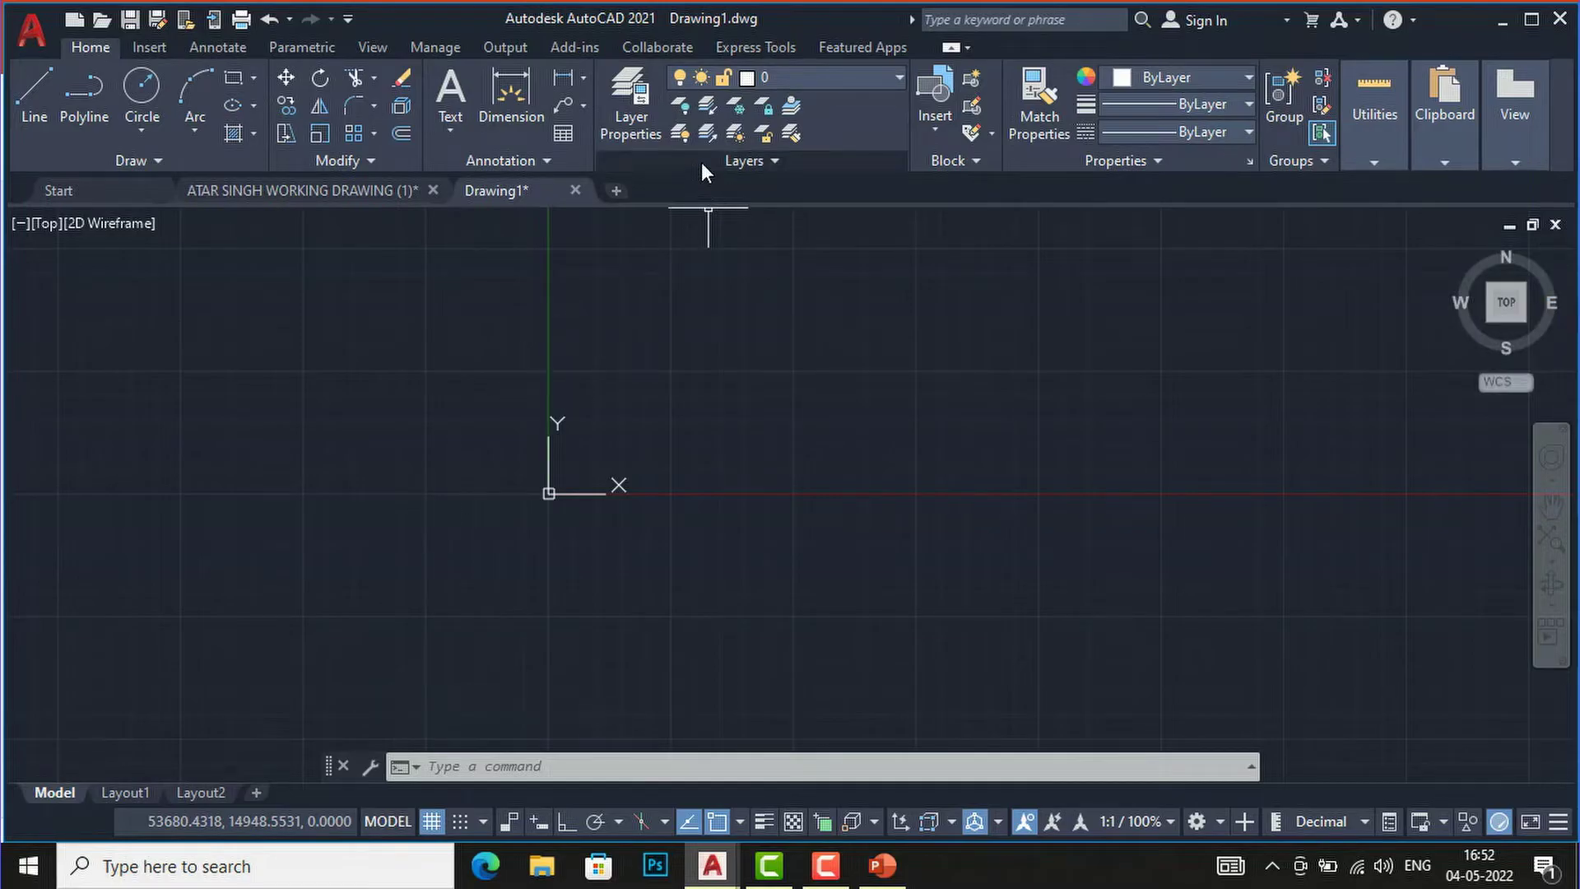
Create a new layer in Drawing1 and name it Wall
left_click(648, 116)
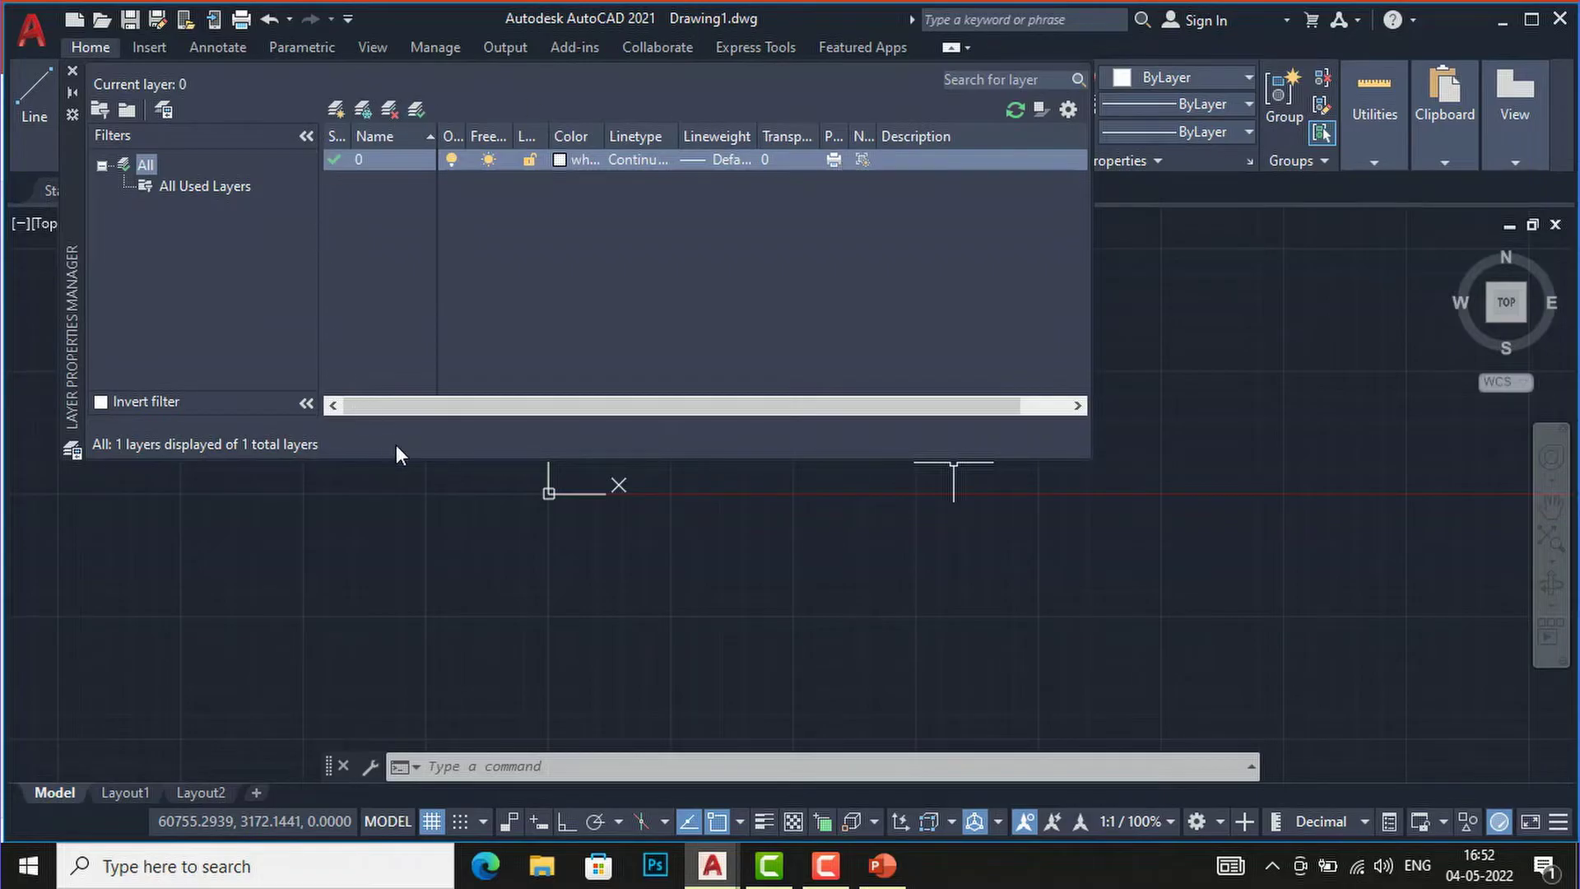
left_click(336, 108)
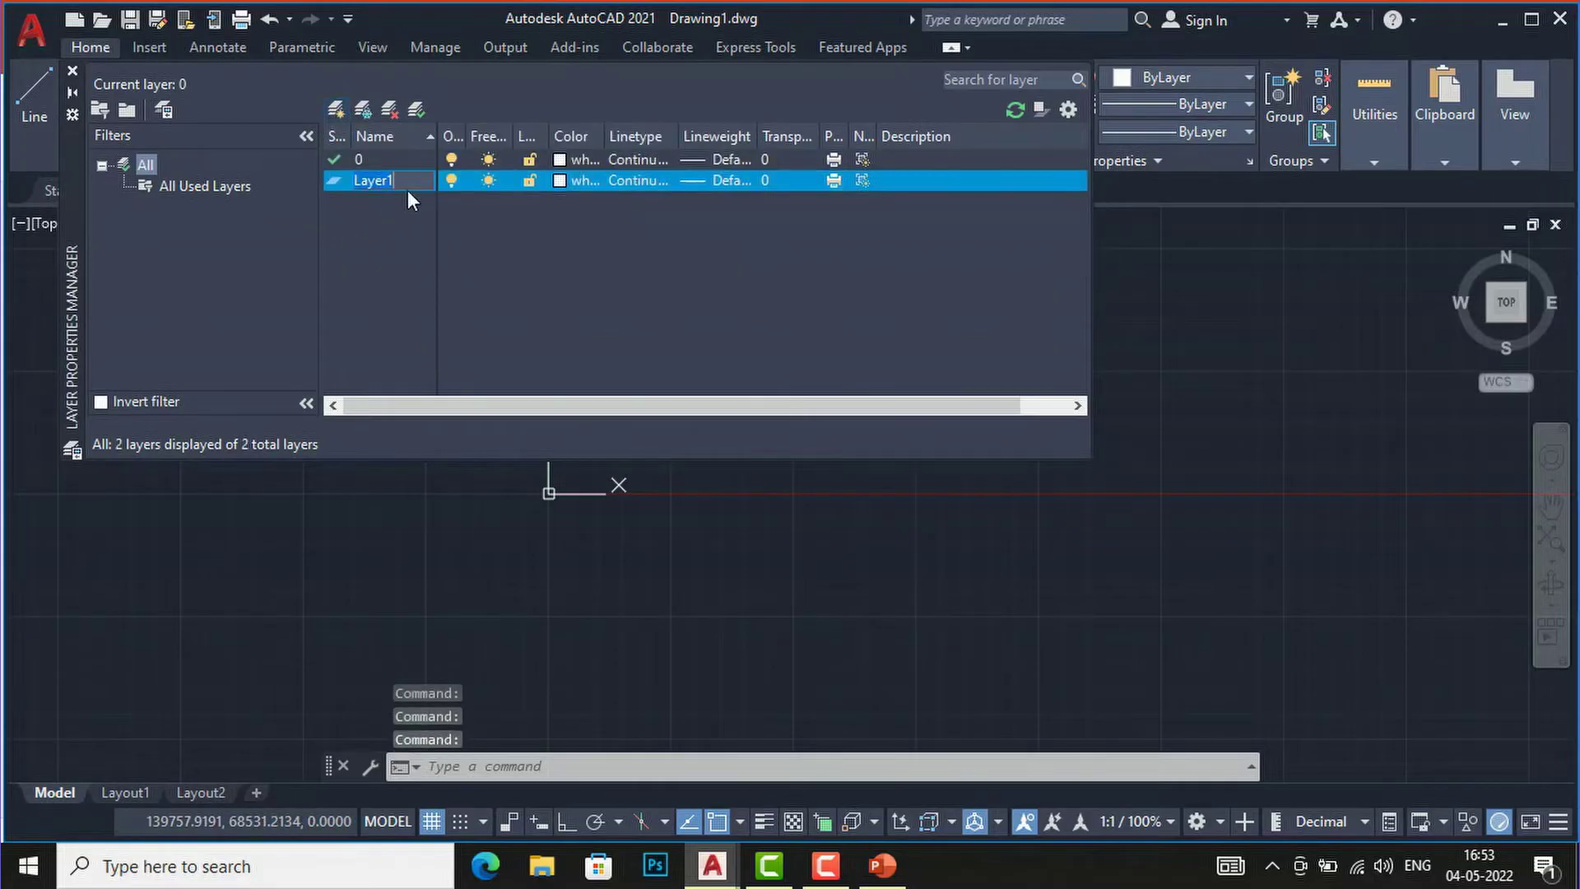
left_click(409, 181)
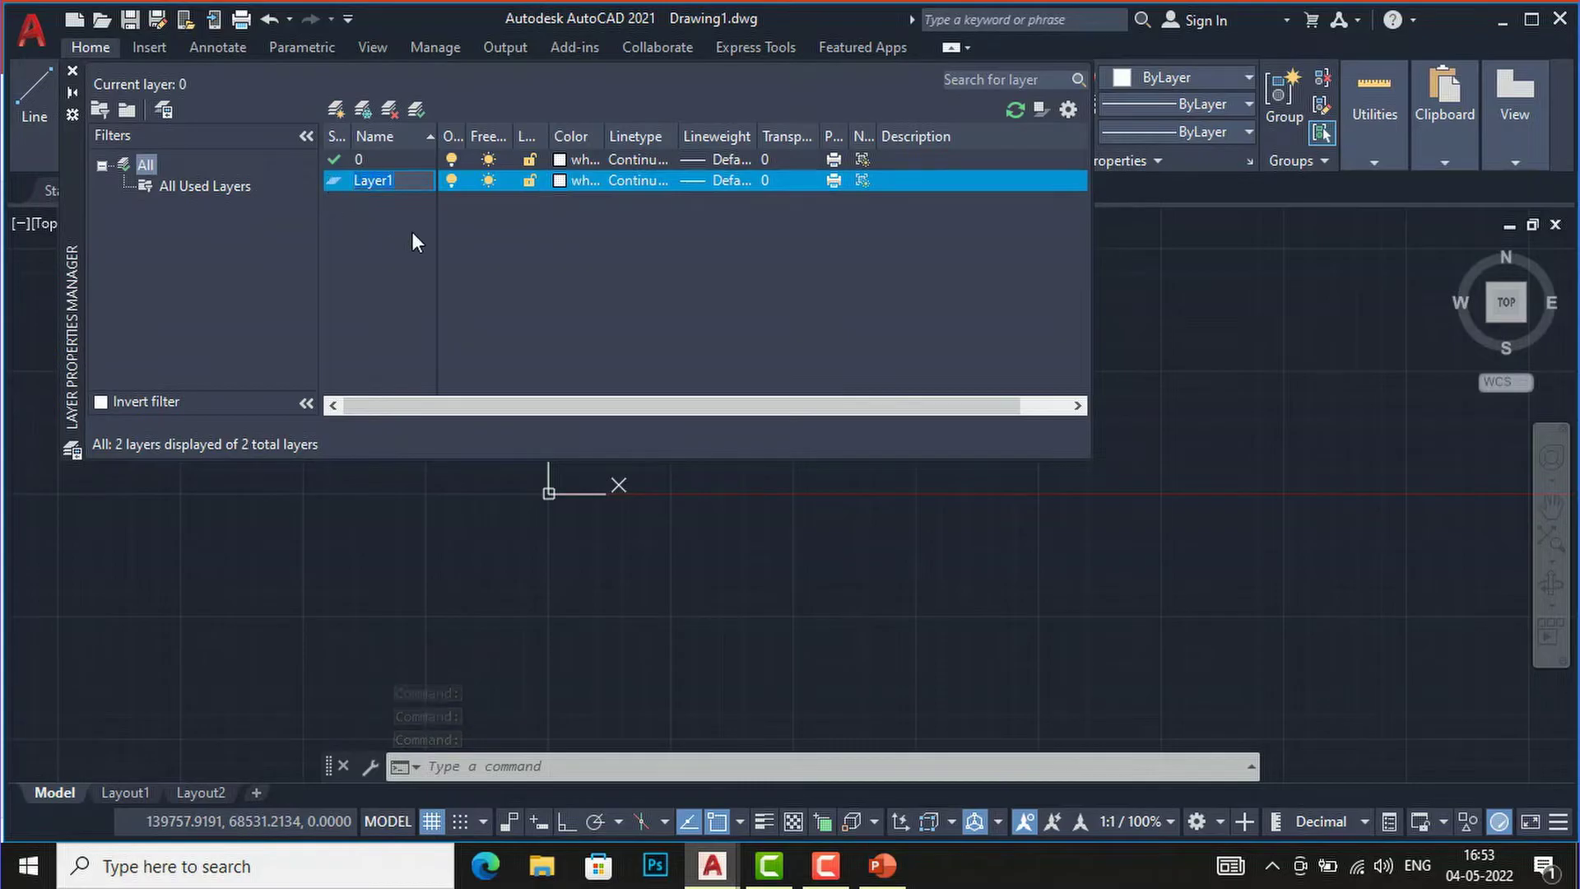
type("Wall")
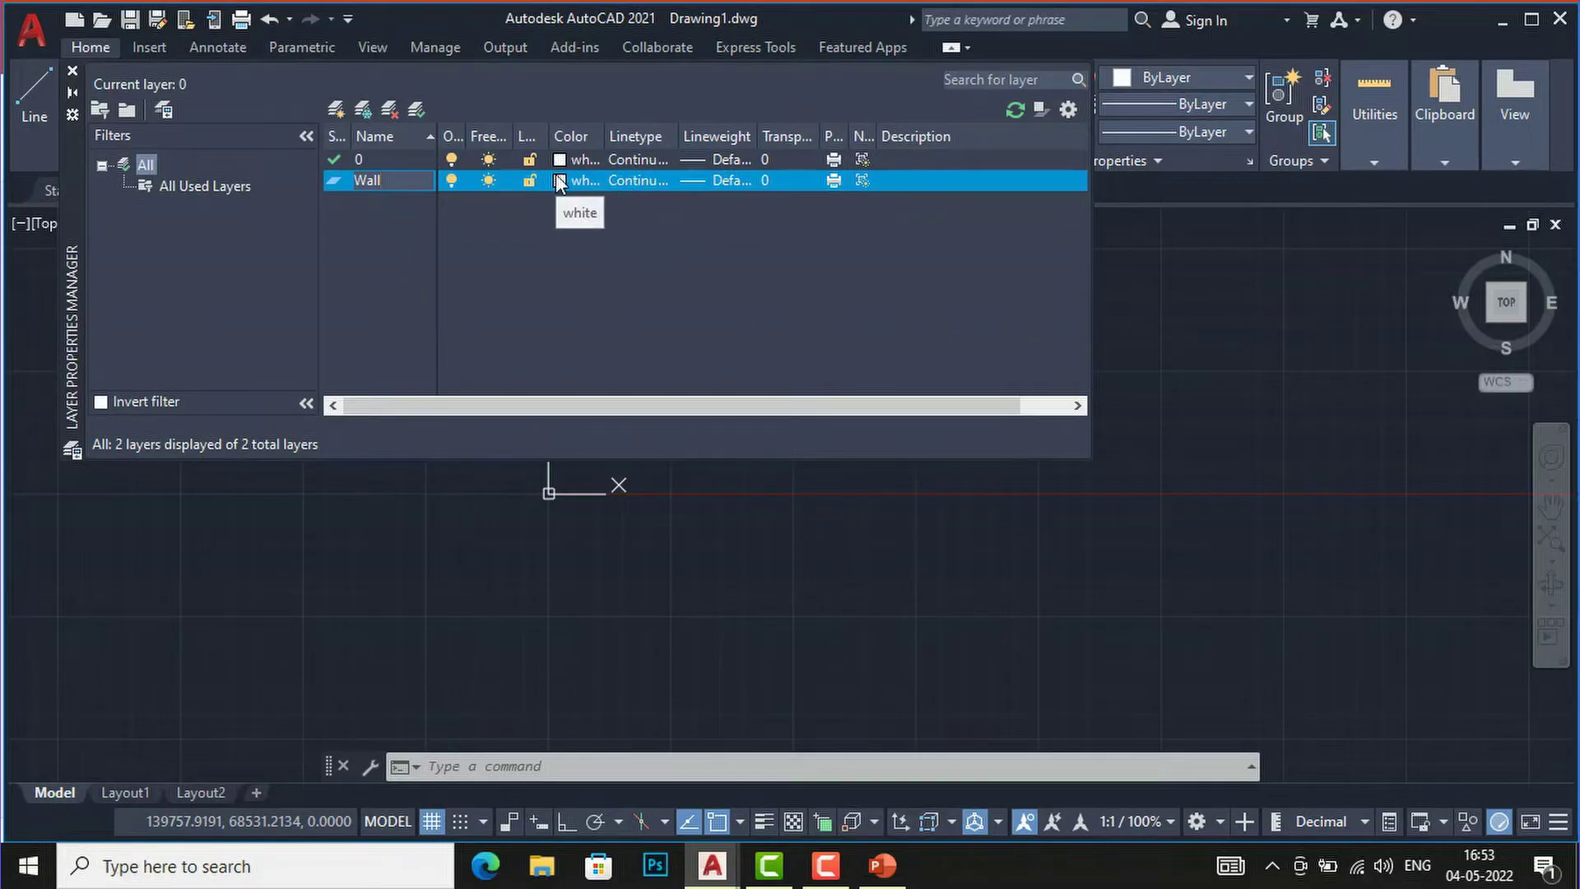
left_click(462, 229)
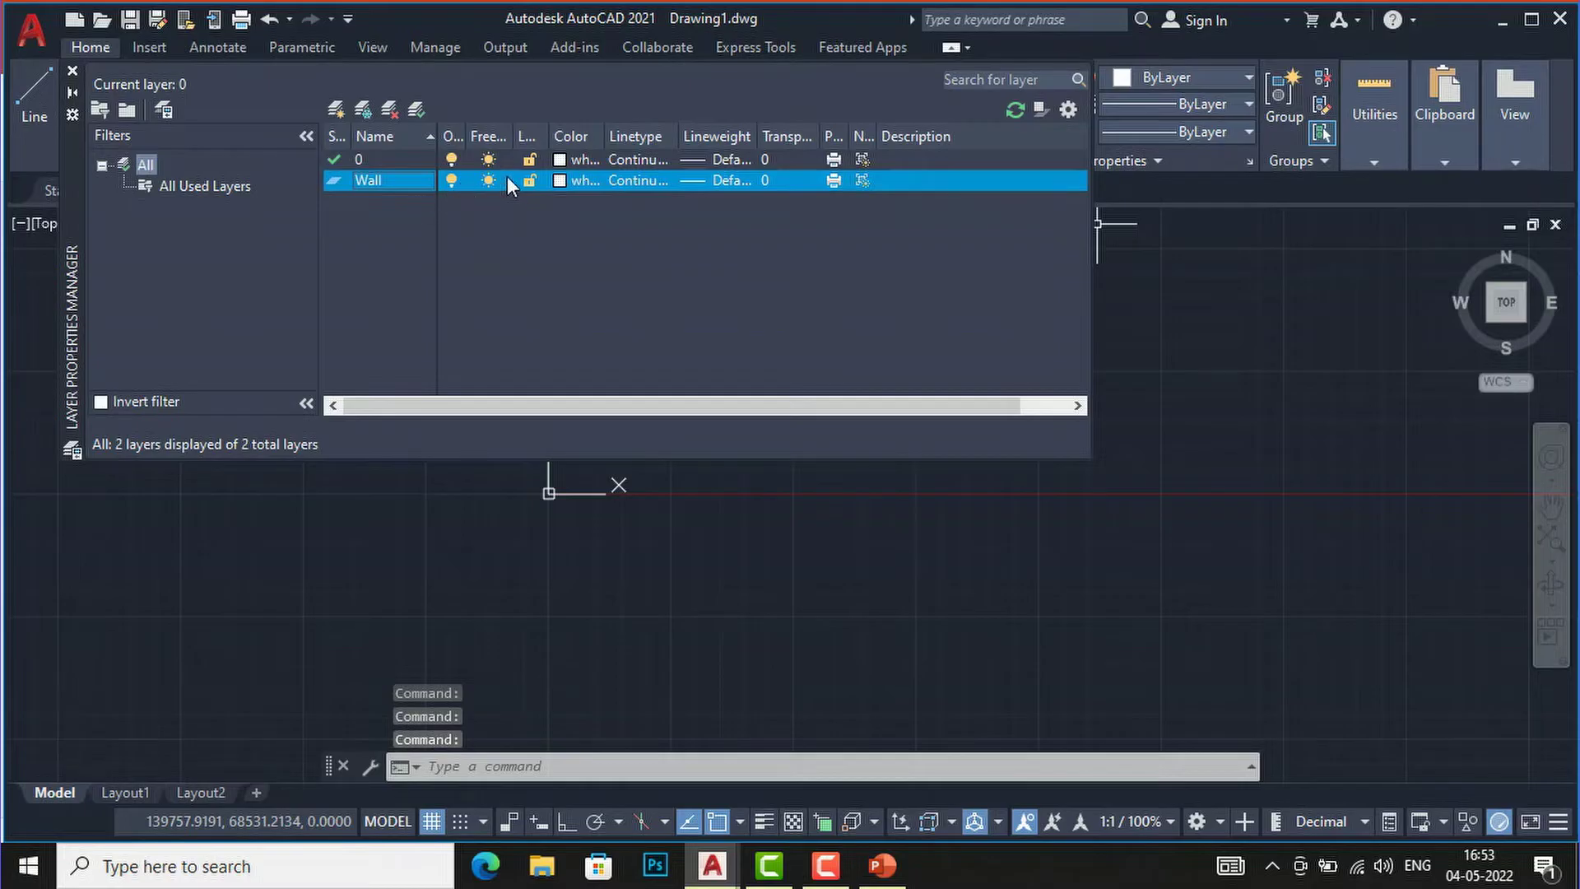
Set the Wall layer's color to magenta (index color 6) and its linetype to Continuous
left_click(558, 179)
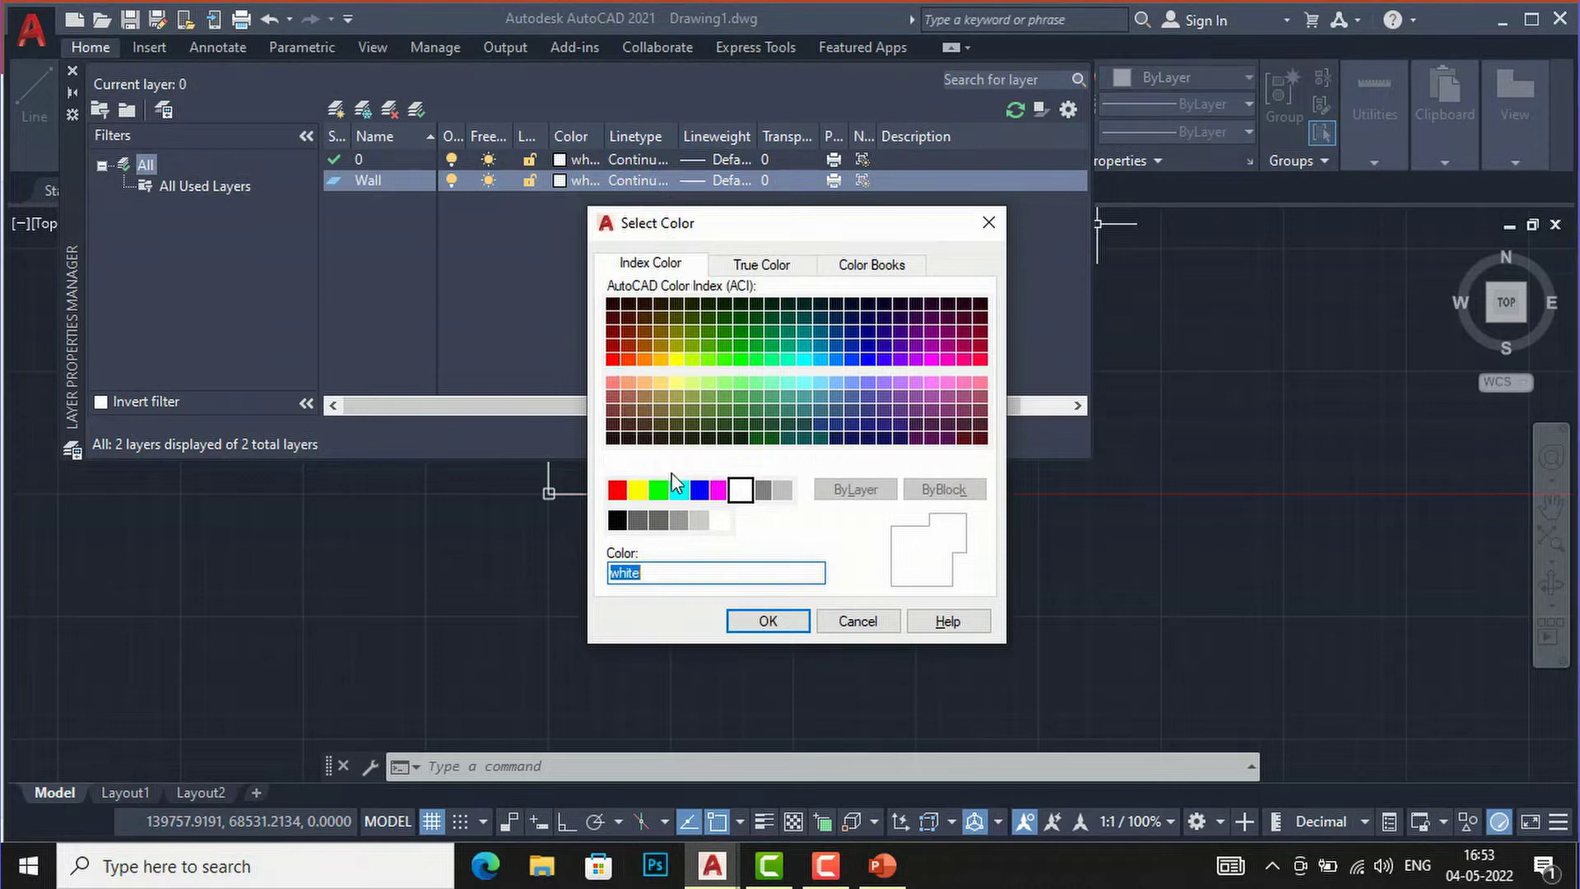
left_click(719, 490)
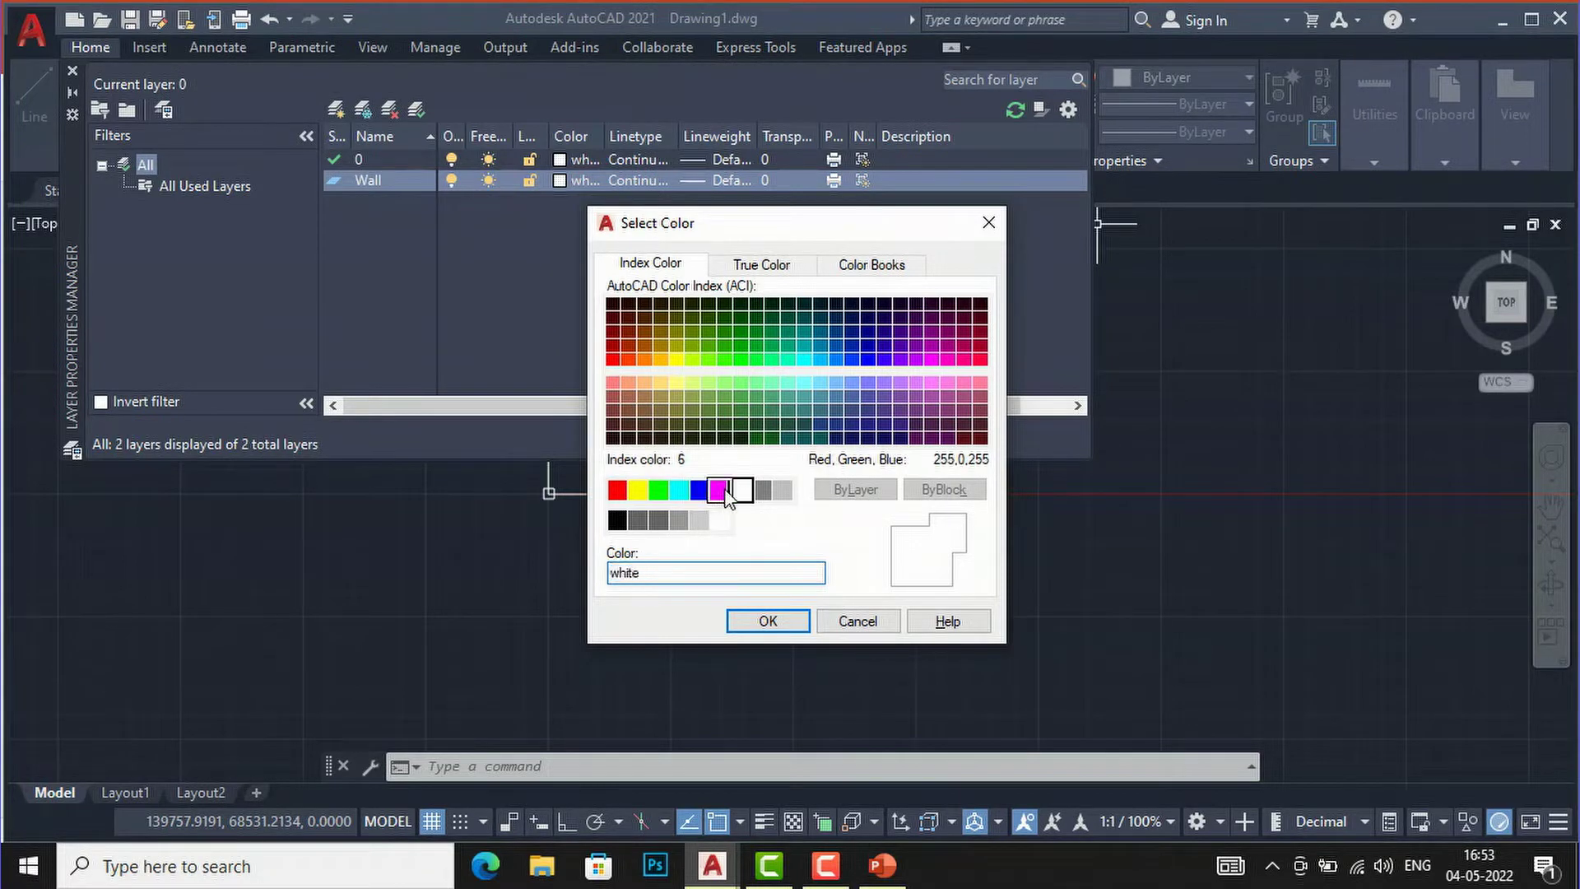
left_click(769, 622)
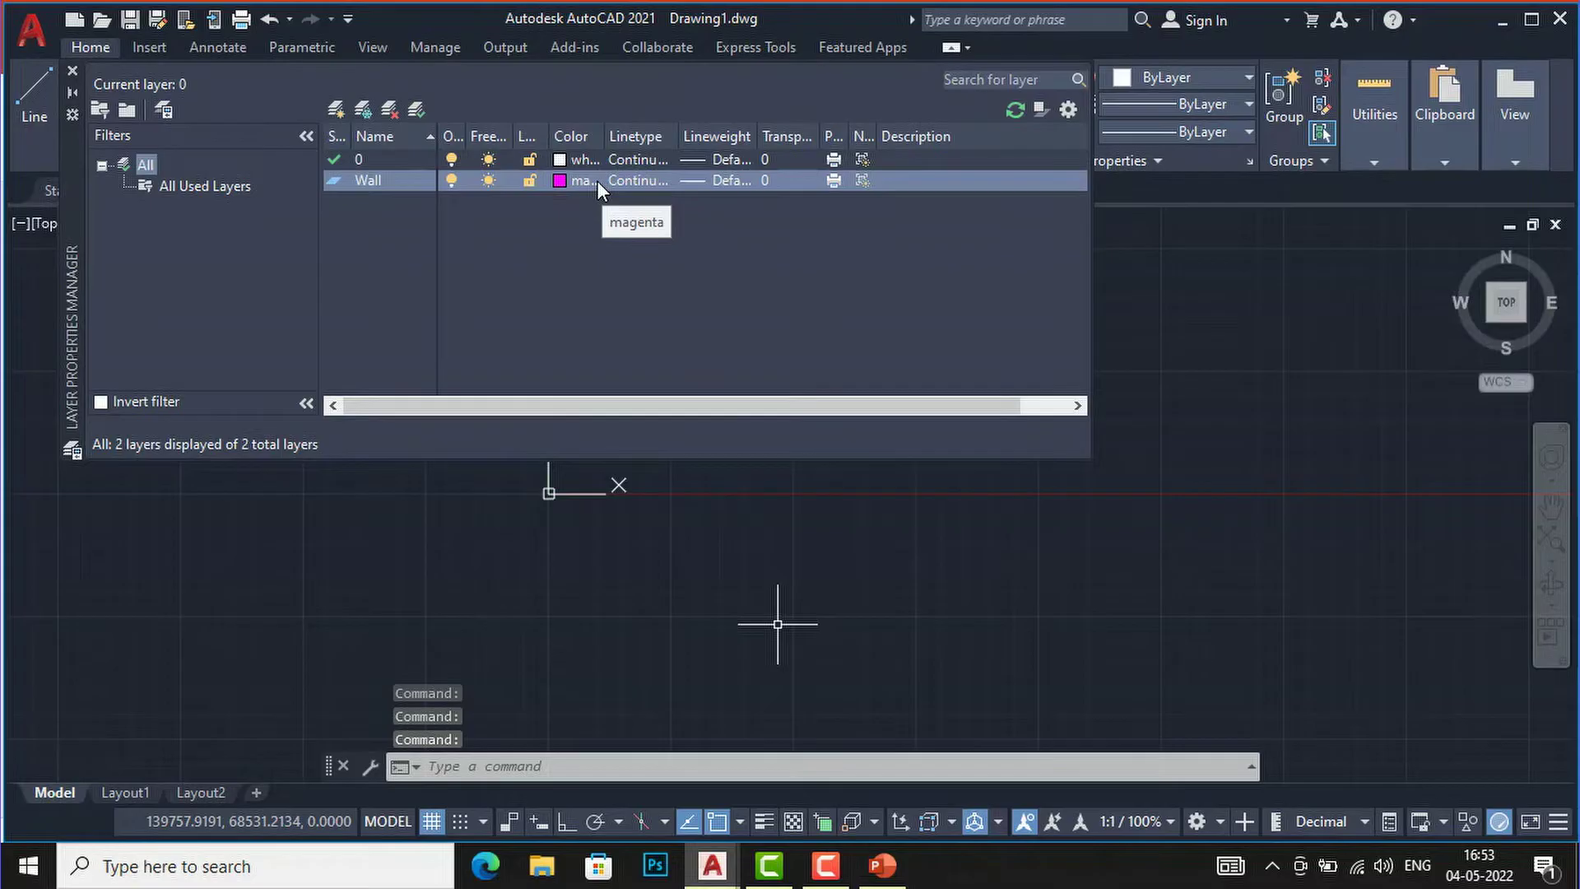
left_click(635, 181)
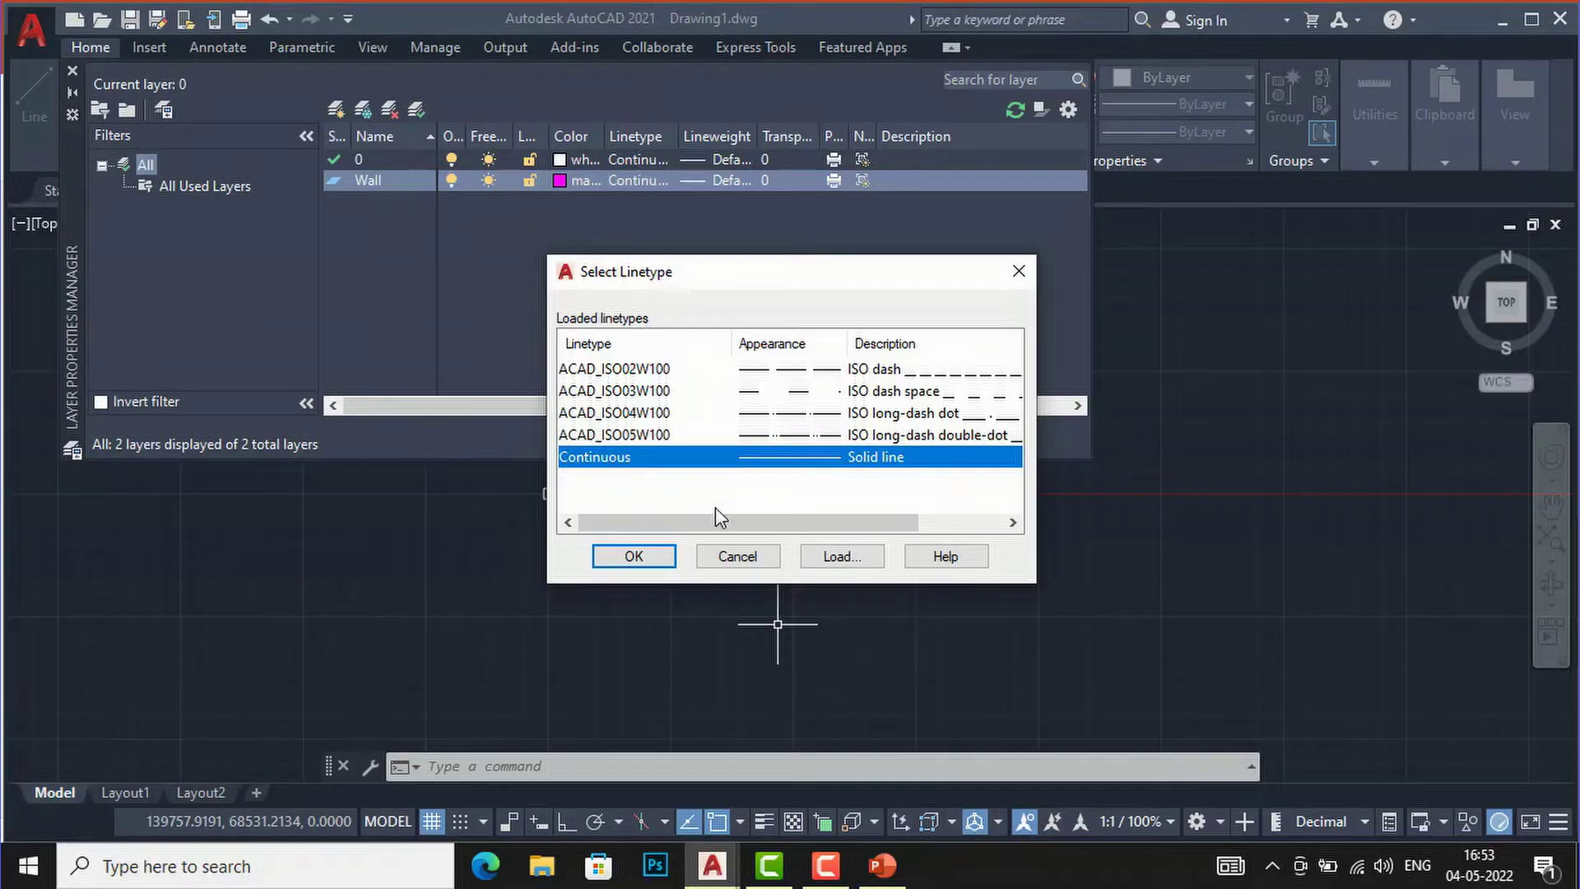
left_click(658, 561)
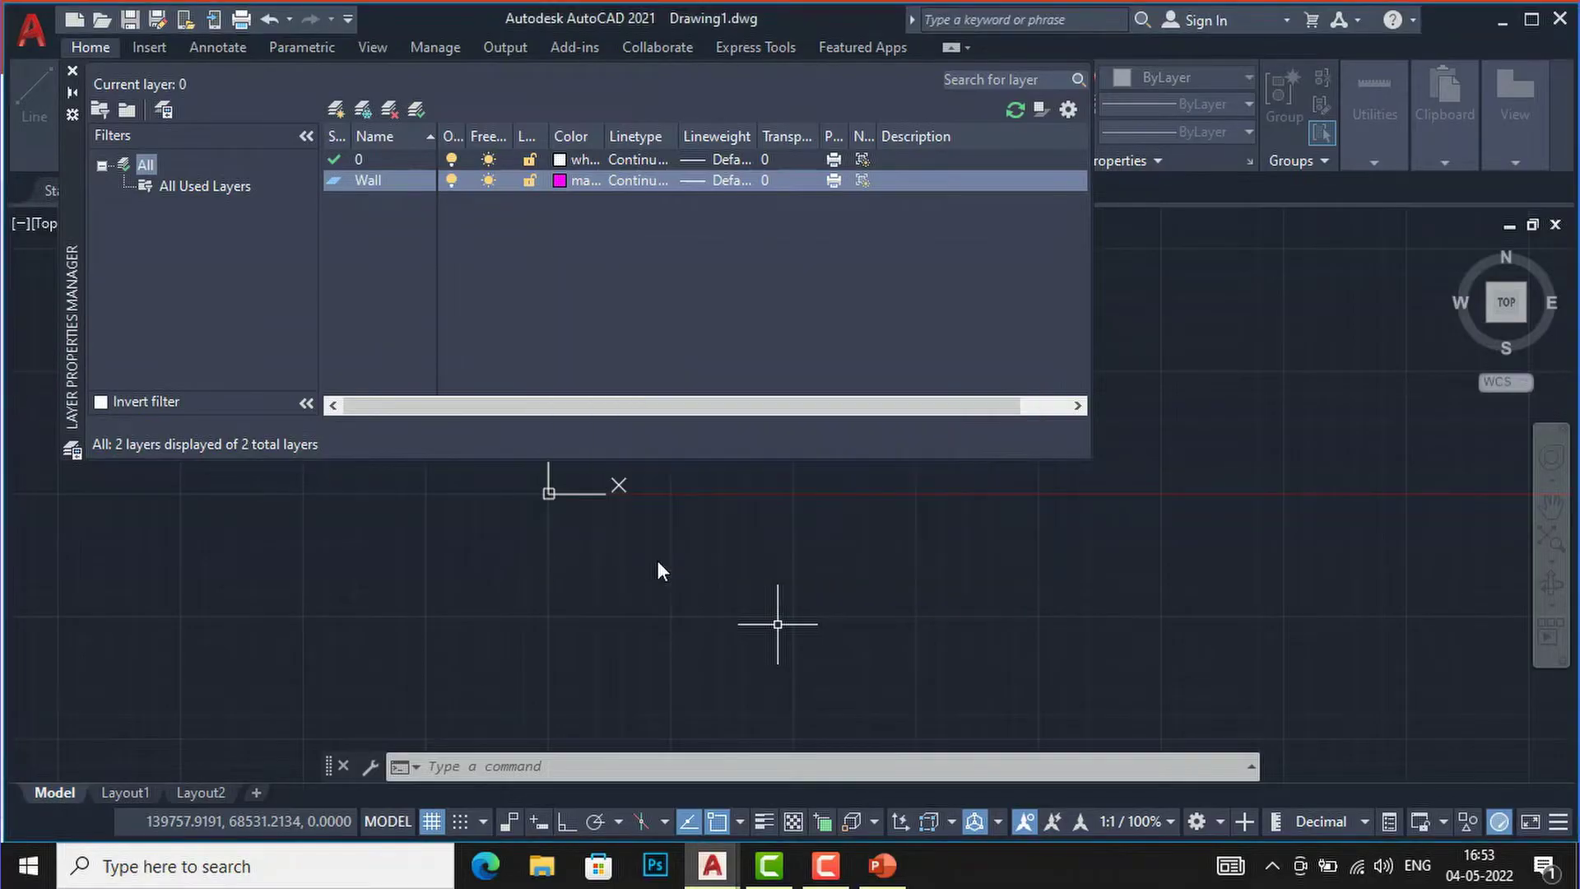
Set the Wall layer's lineweight to 0.35 mm
left_click(701, 179)
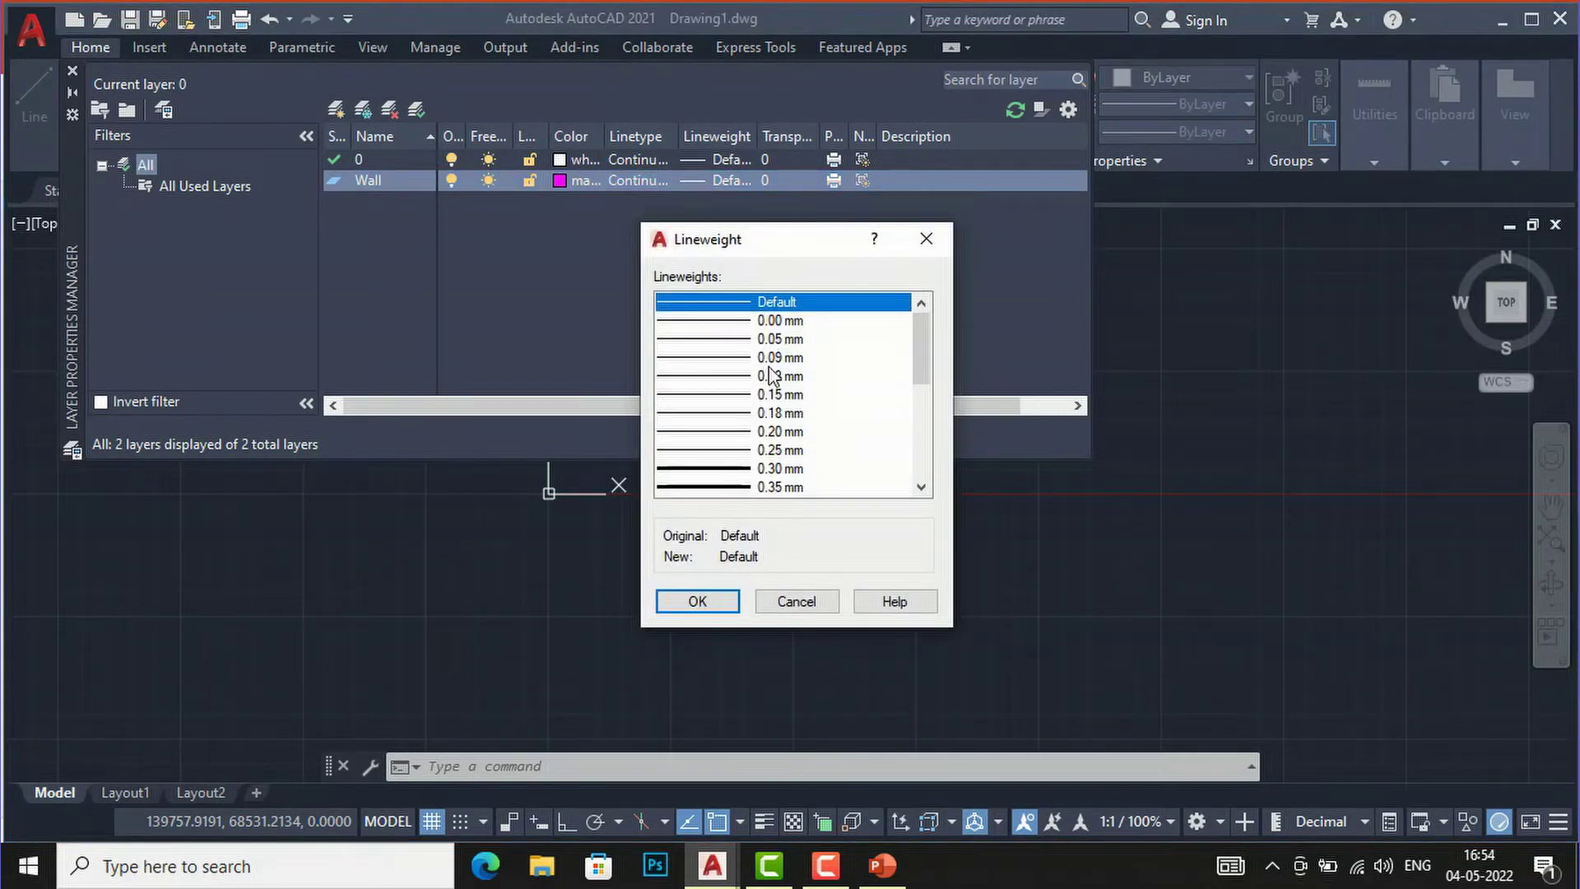
scroll(771, 376, "down", 3)
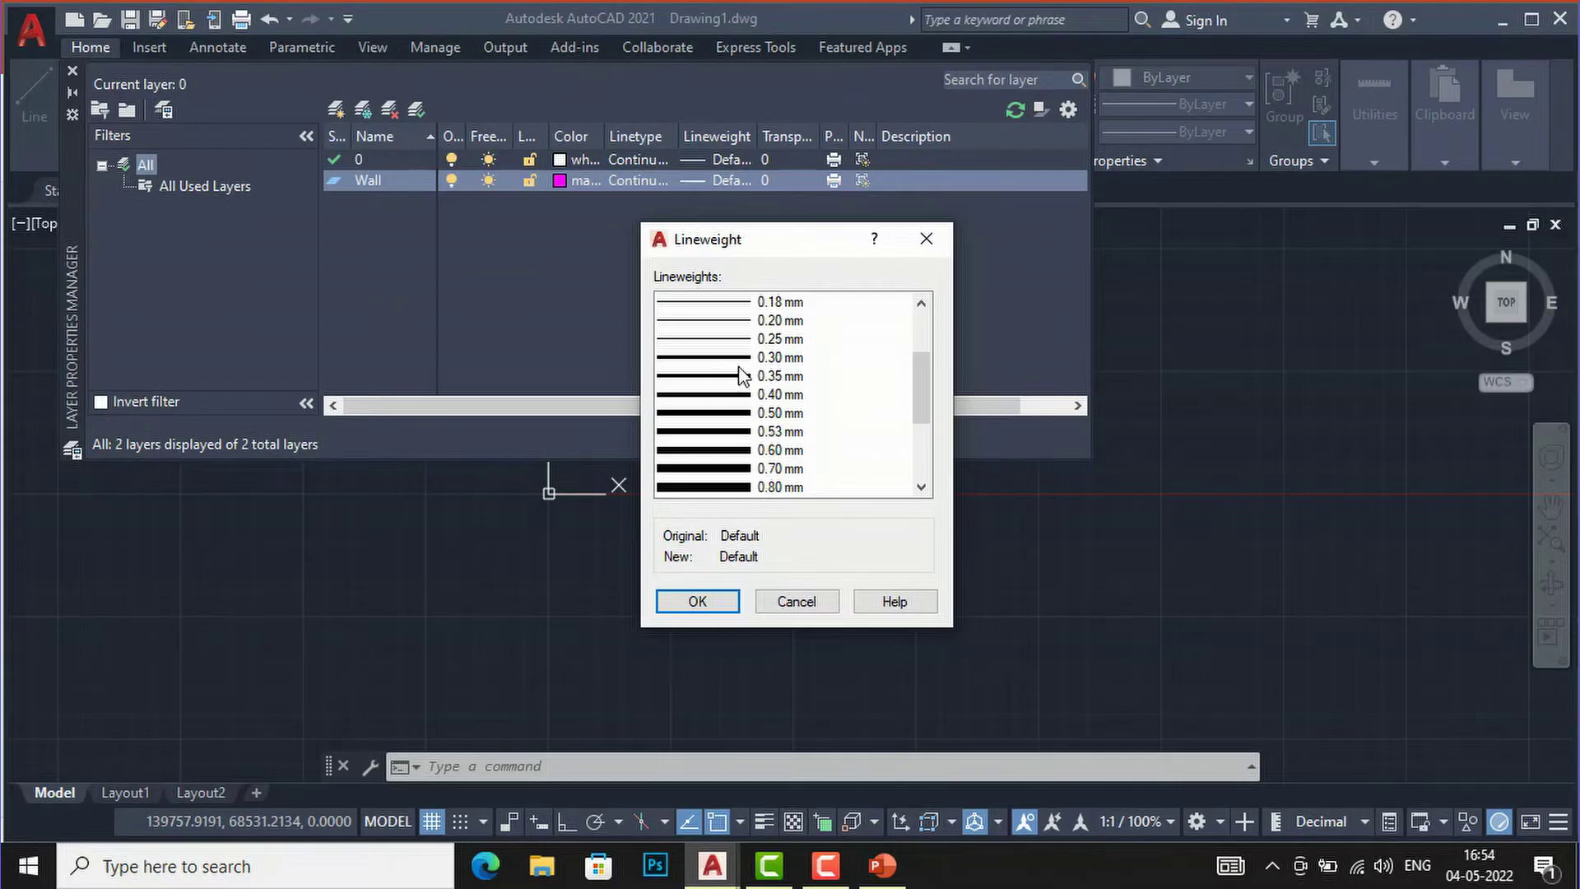
left_click(737, 379)
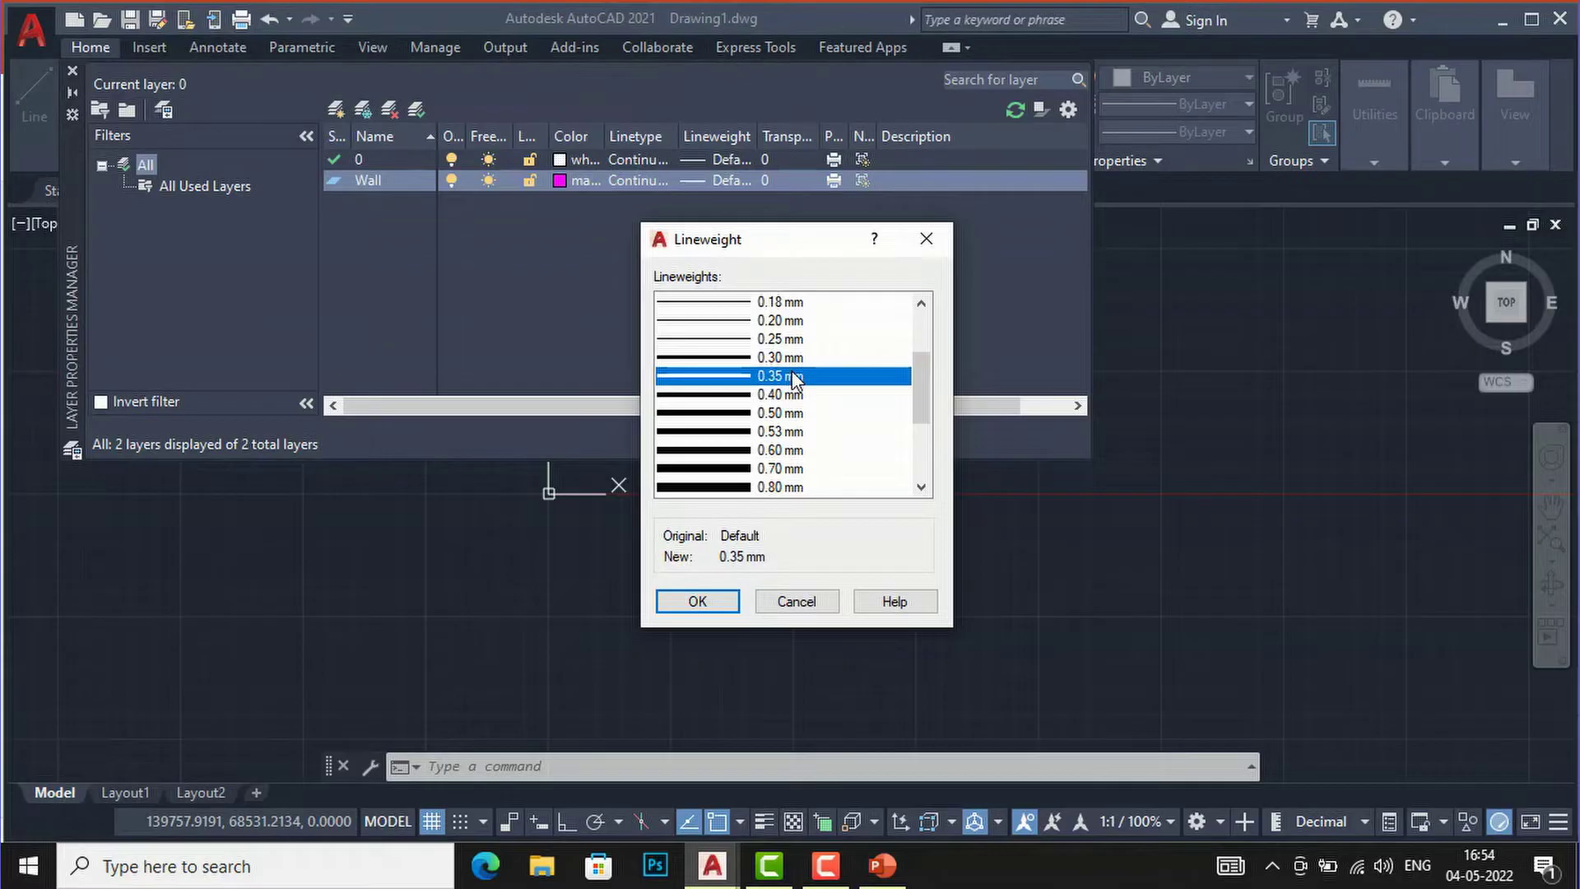
scroll(792, 375, "up", 1)
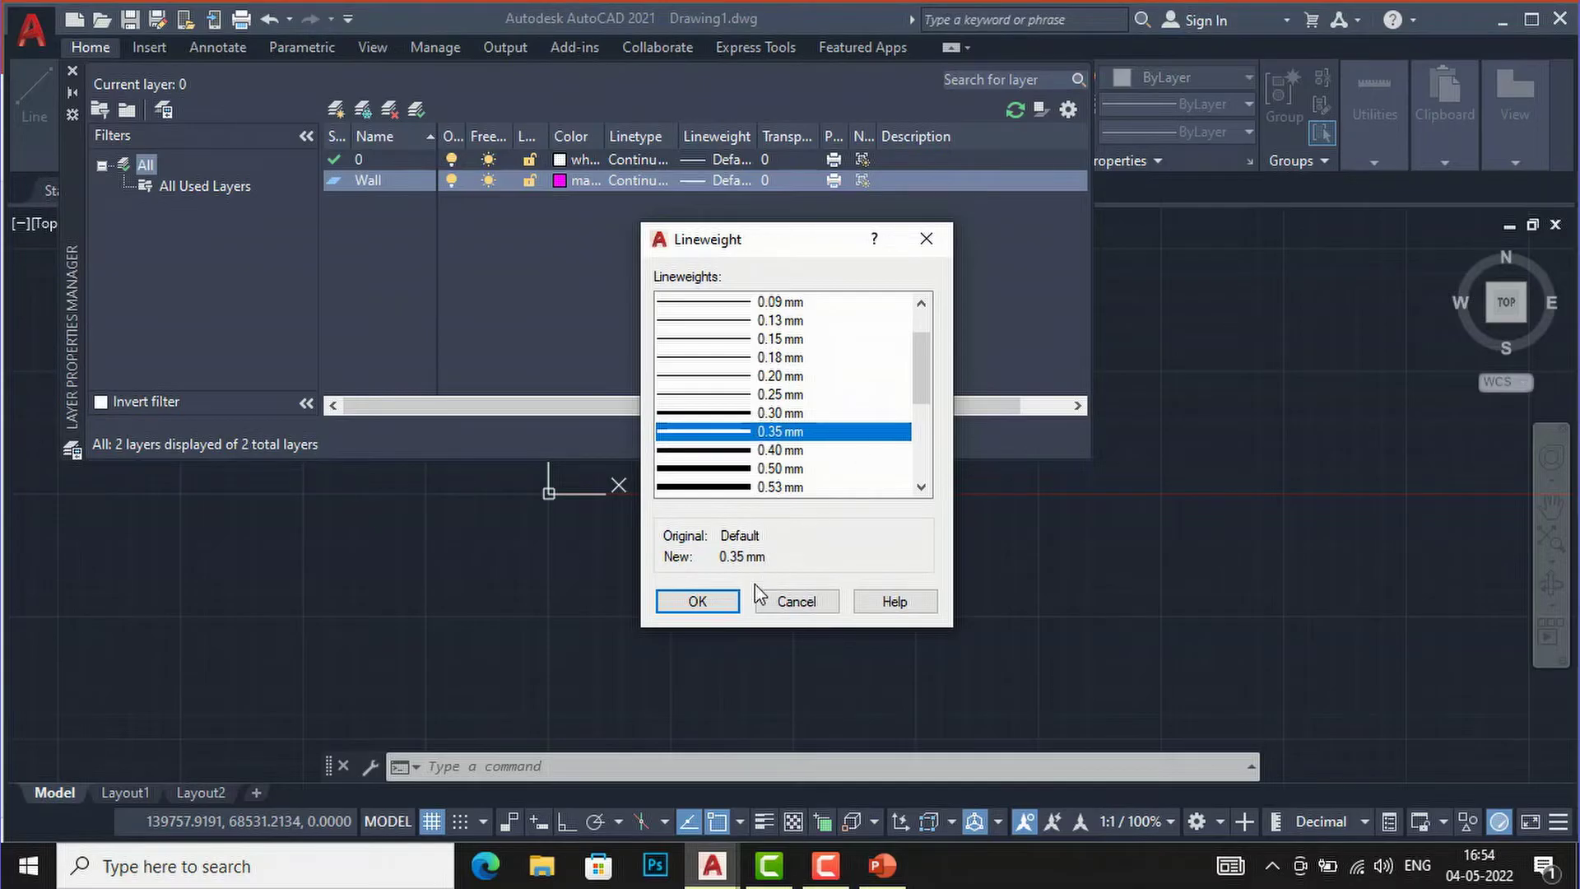
left_click(698, 602)
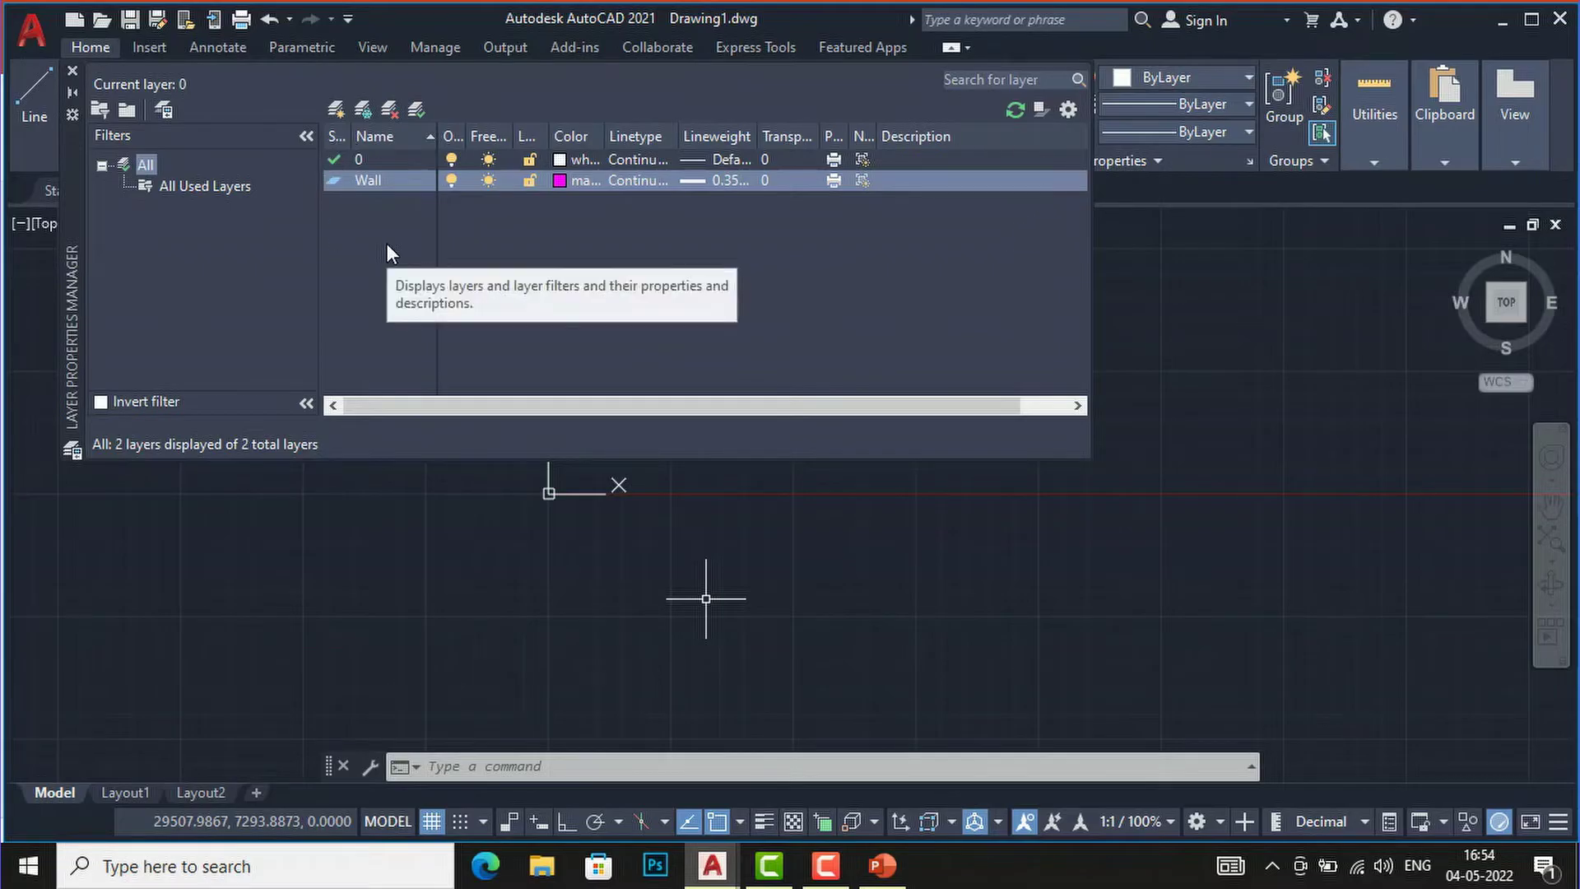
Create a layer named Door and set its color to orange (index color 30)
left_click(336, 105)
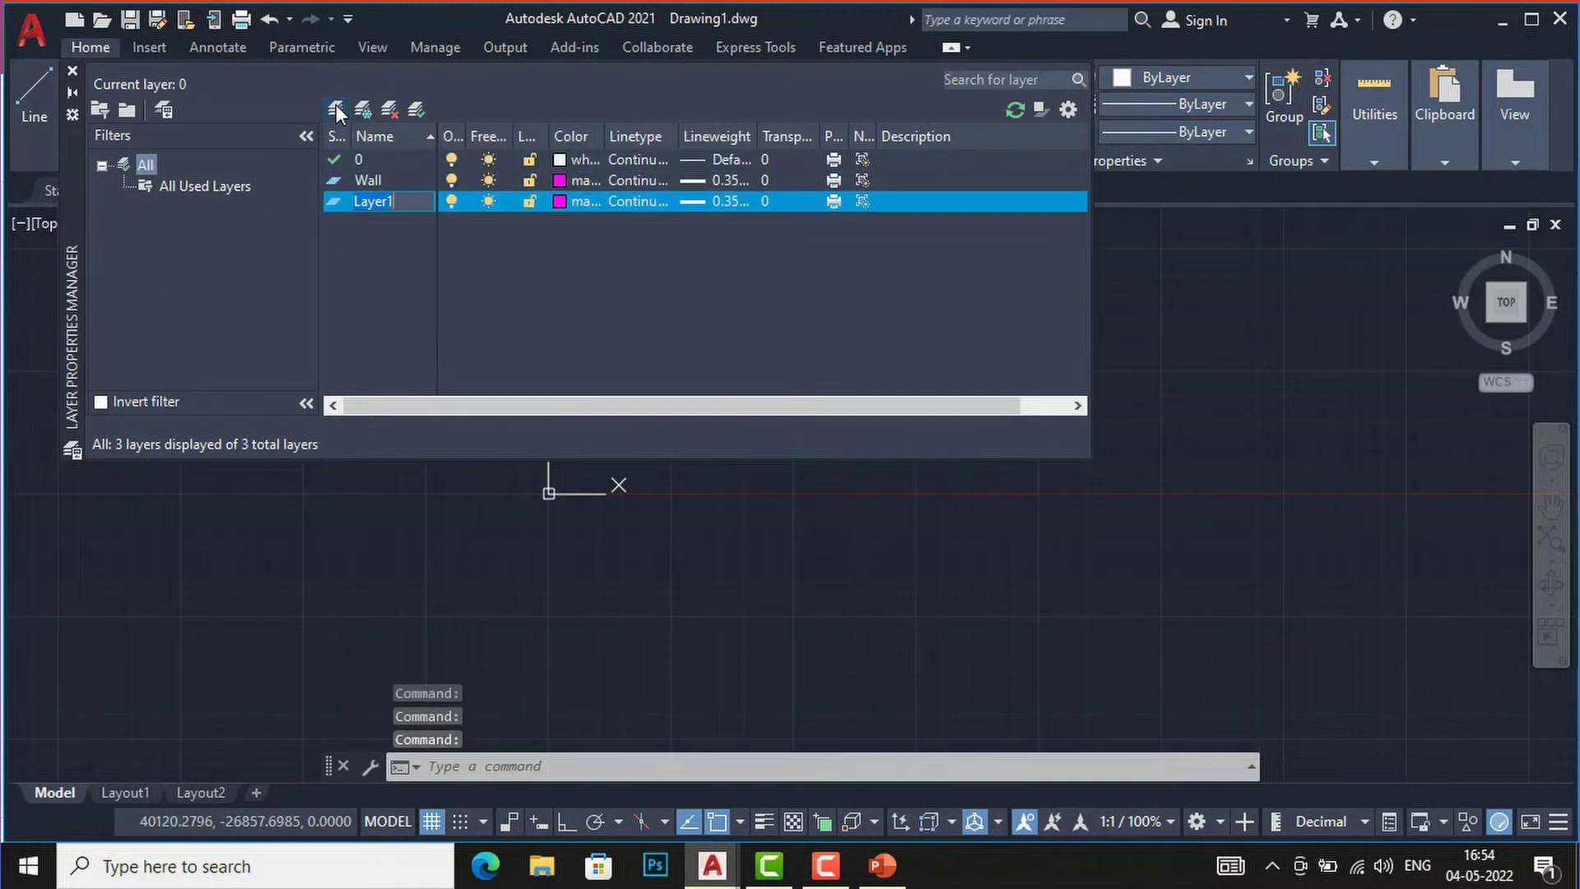
type("D")
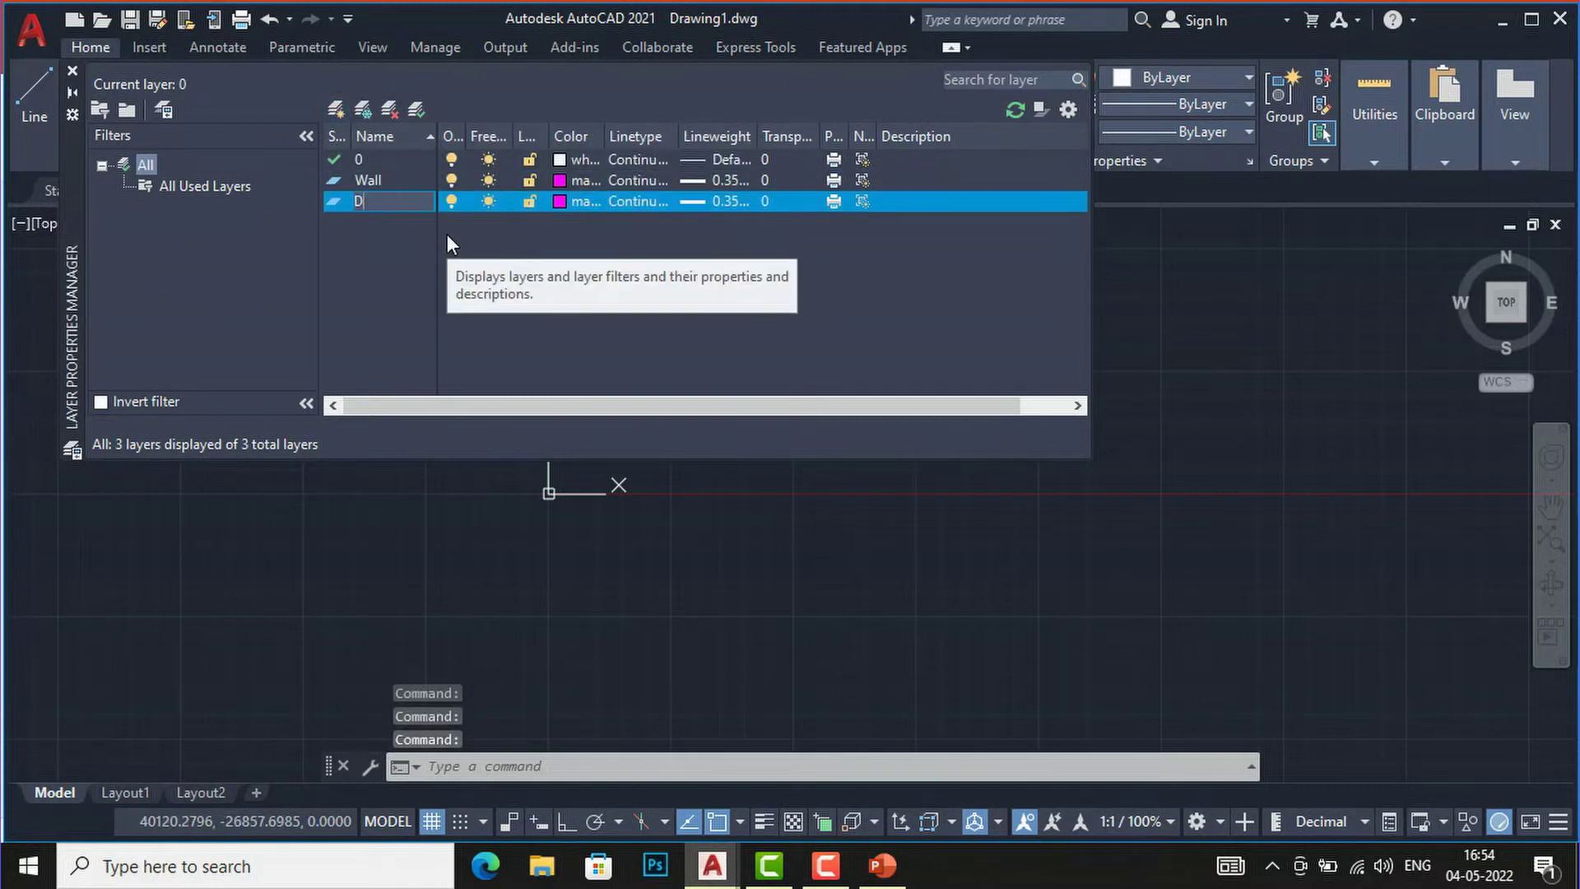
type("oor")
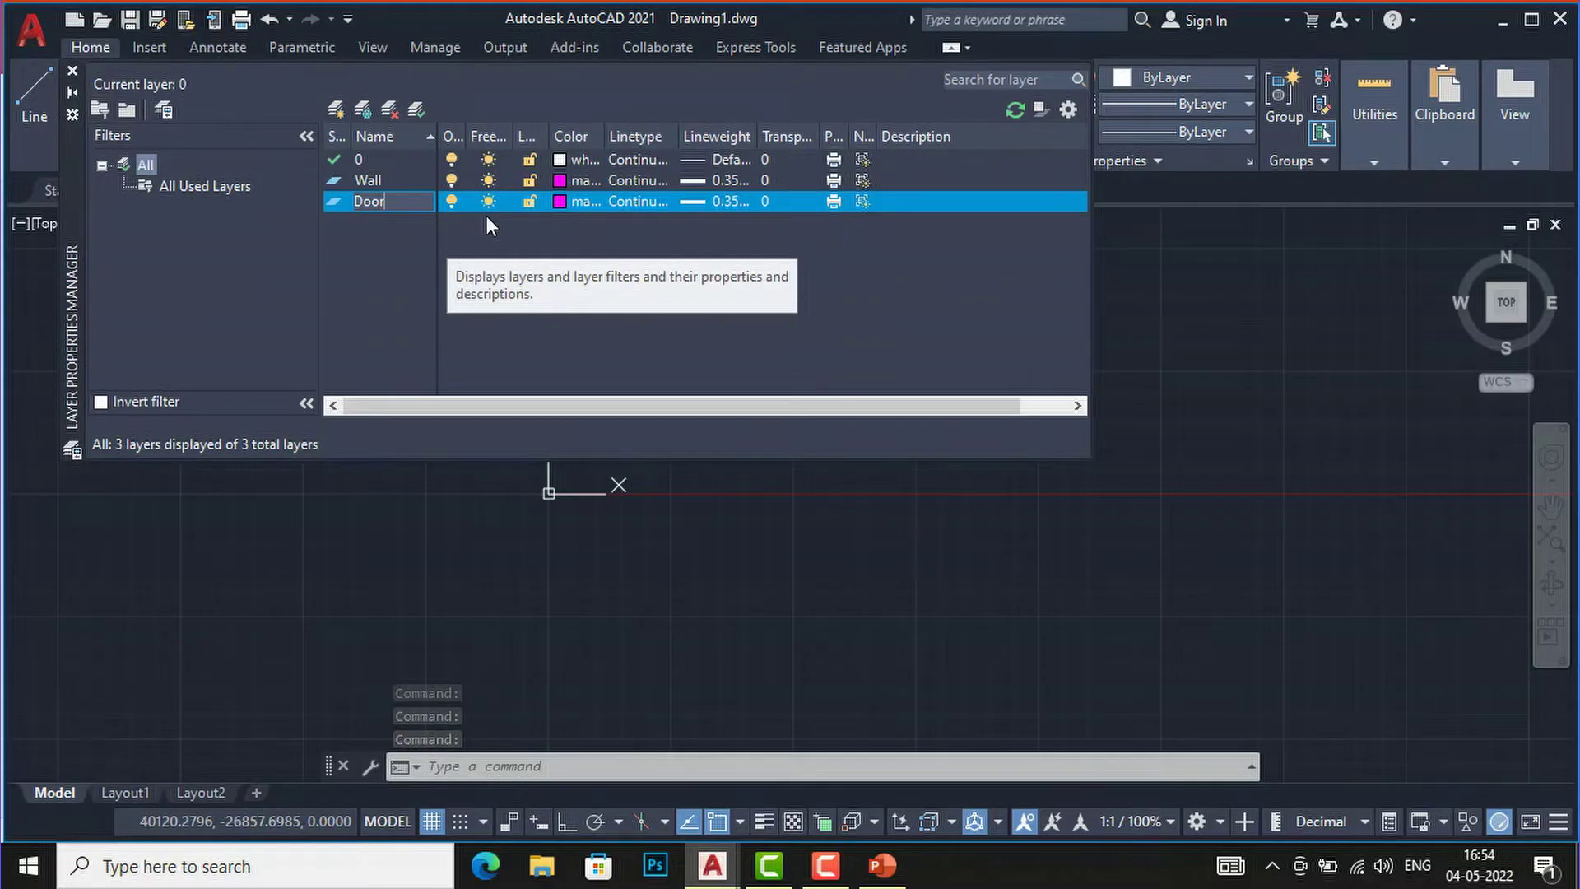
left_click(565, 200)
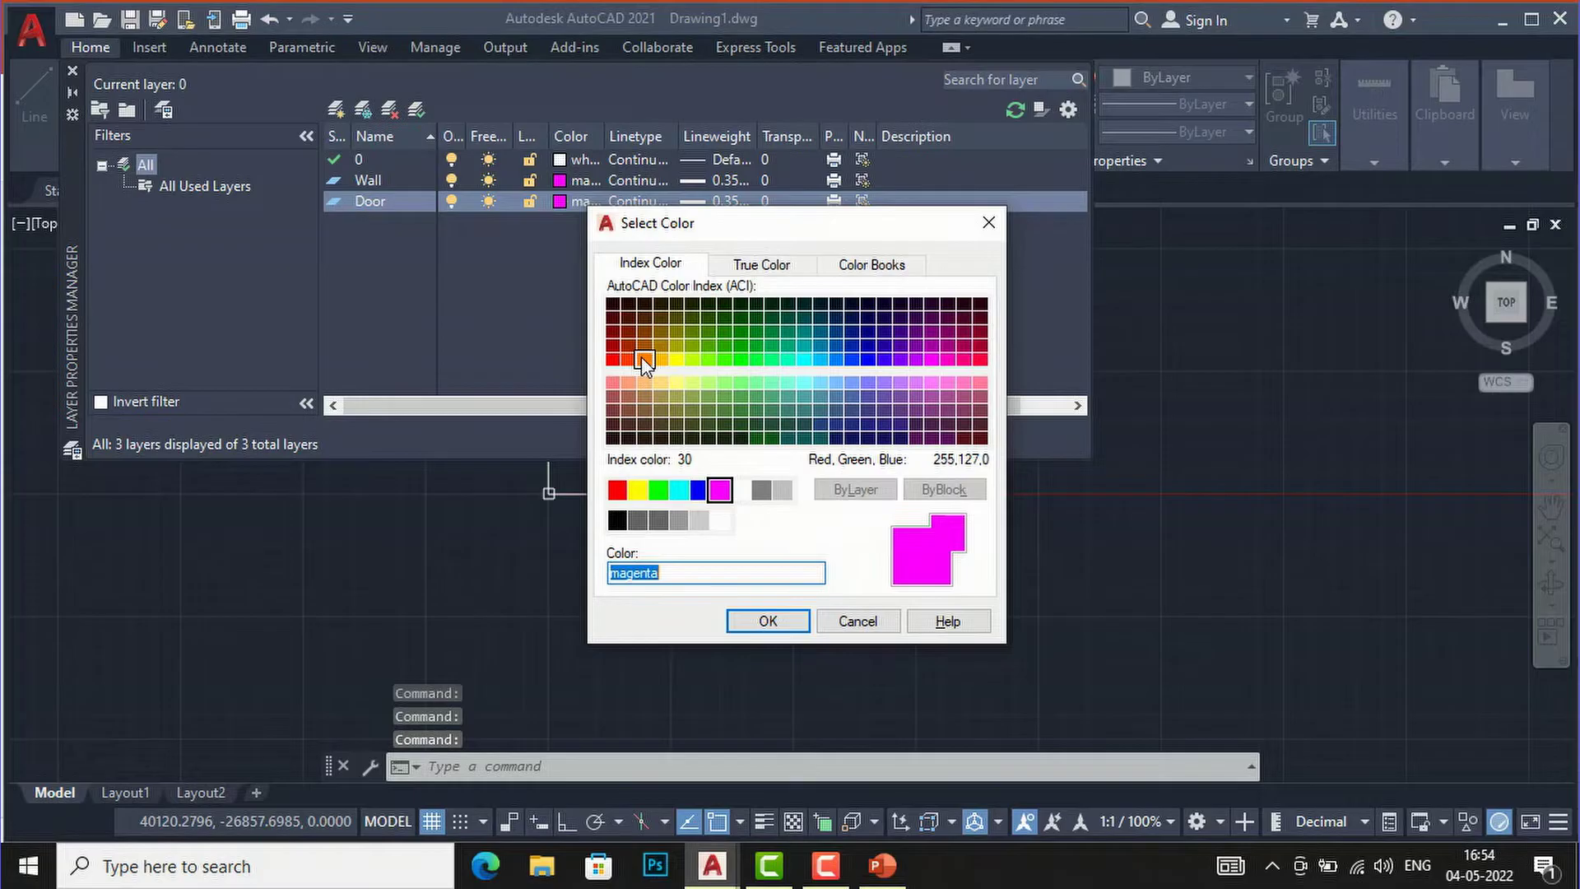
left_click(642, 360)
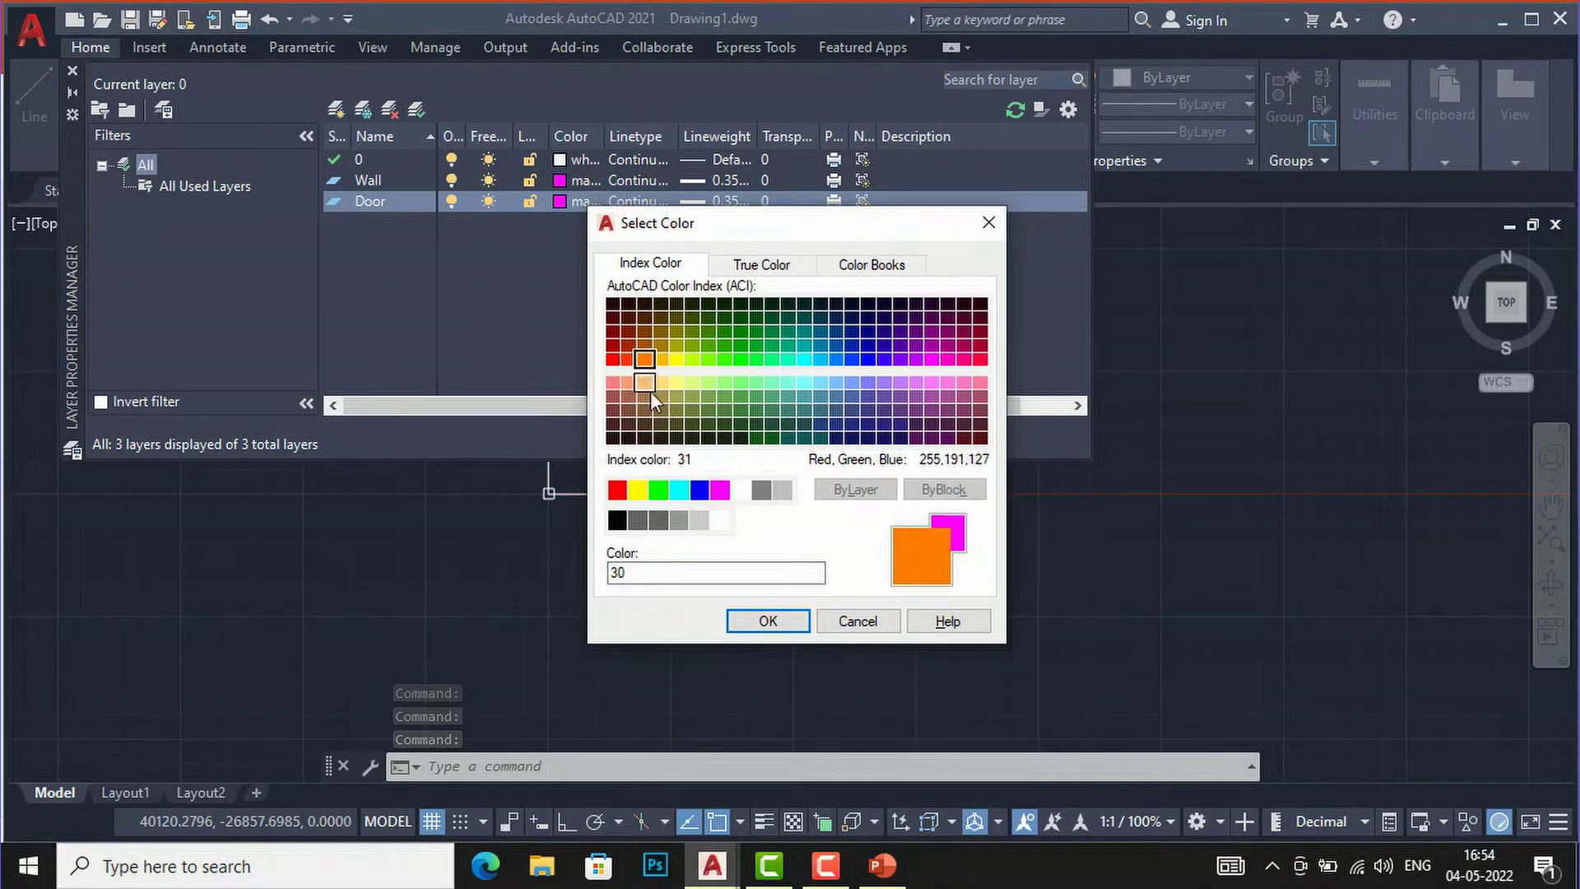
left_click(768, 621)
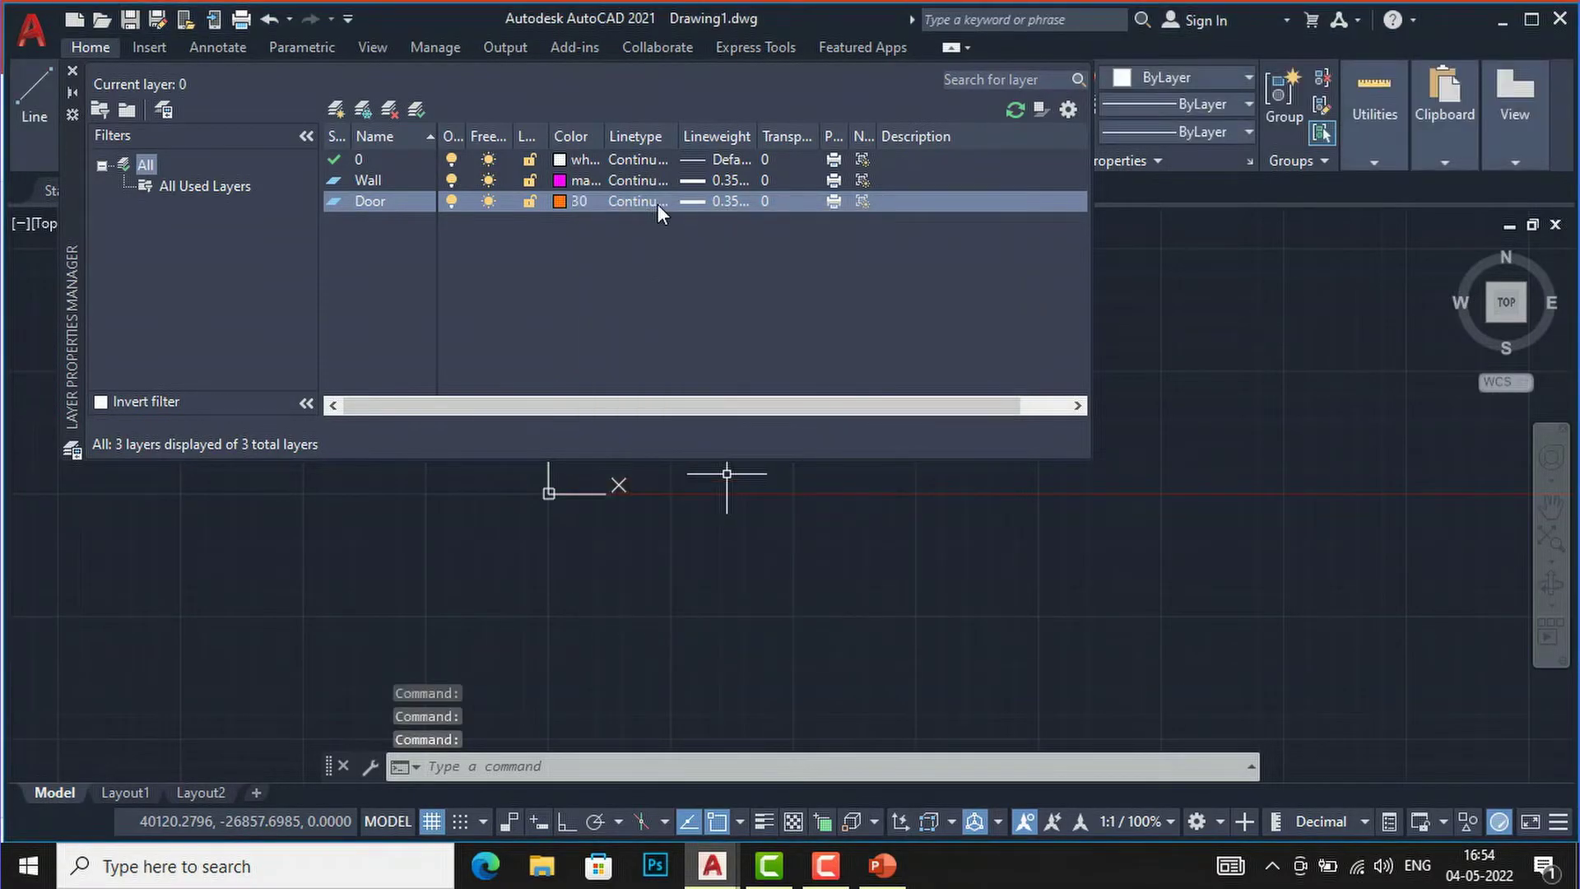
Set the Door layer's lineweight to 0.05 mm
left_click(704, 199)
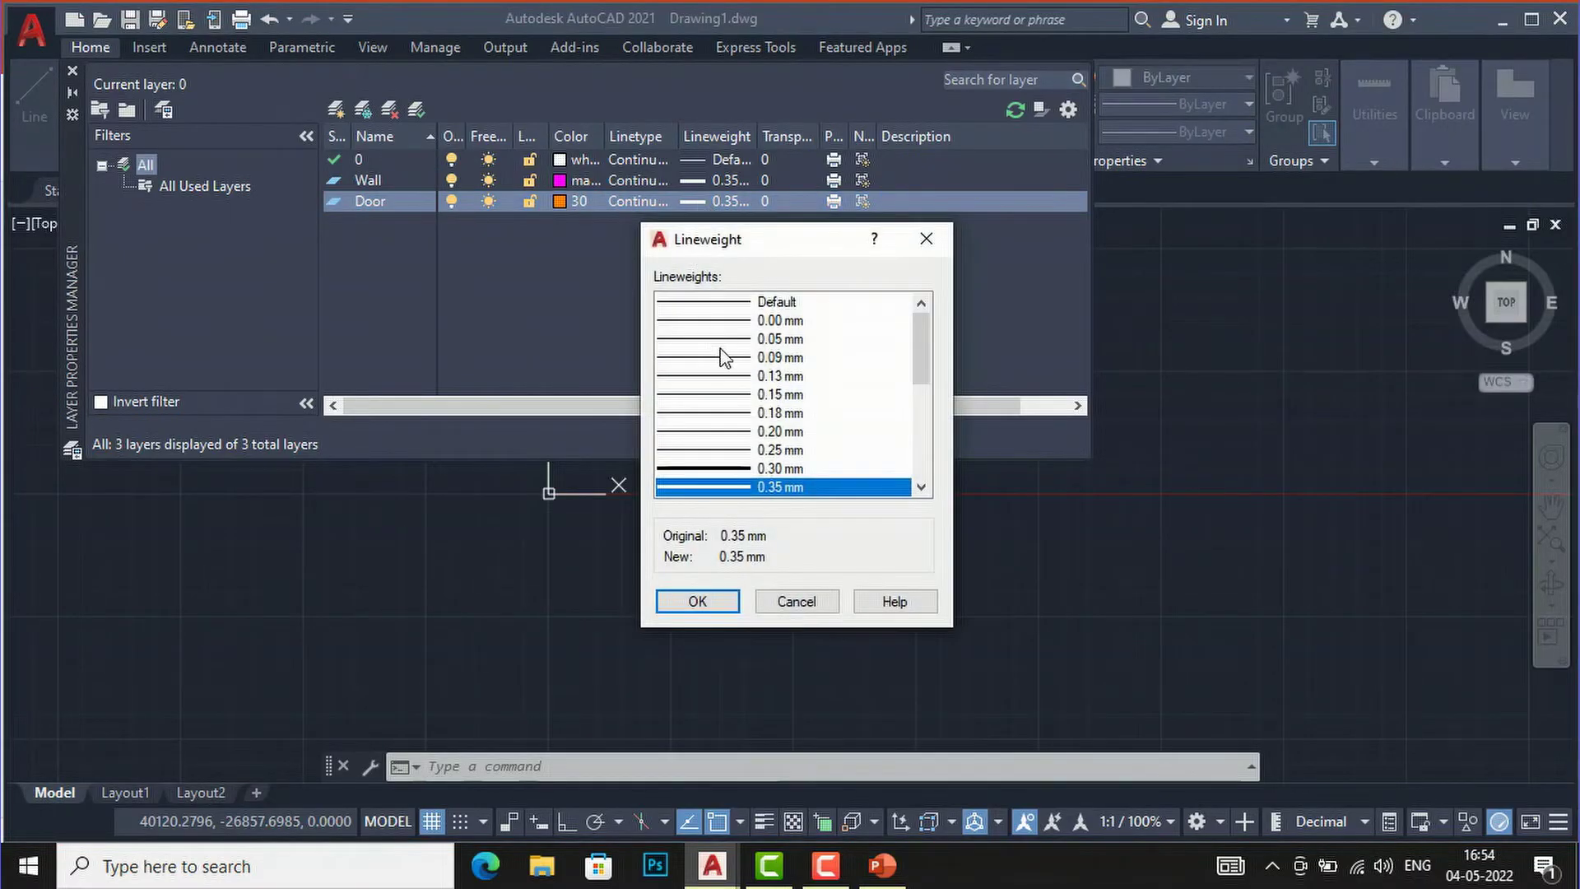
left_click(728, 342)
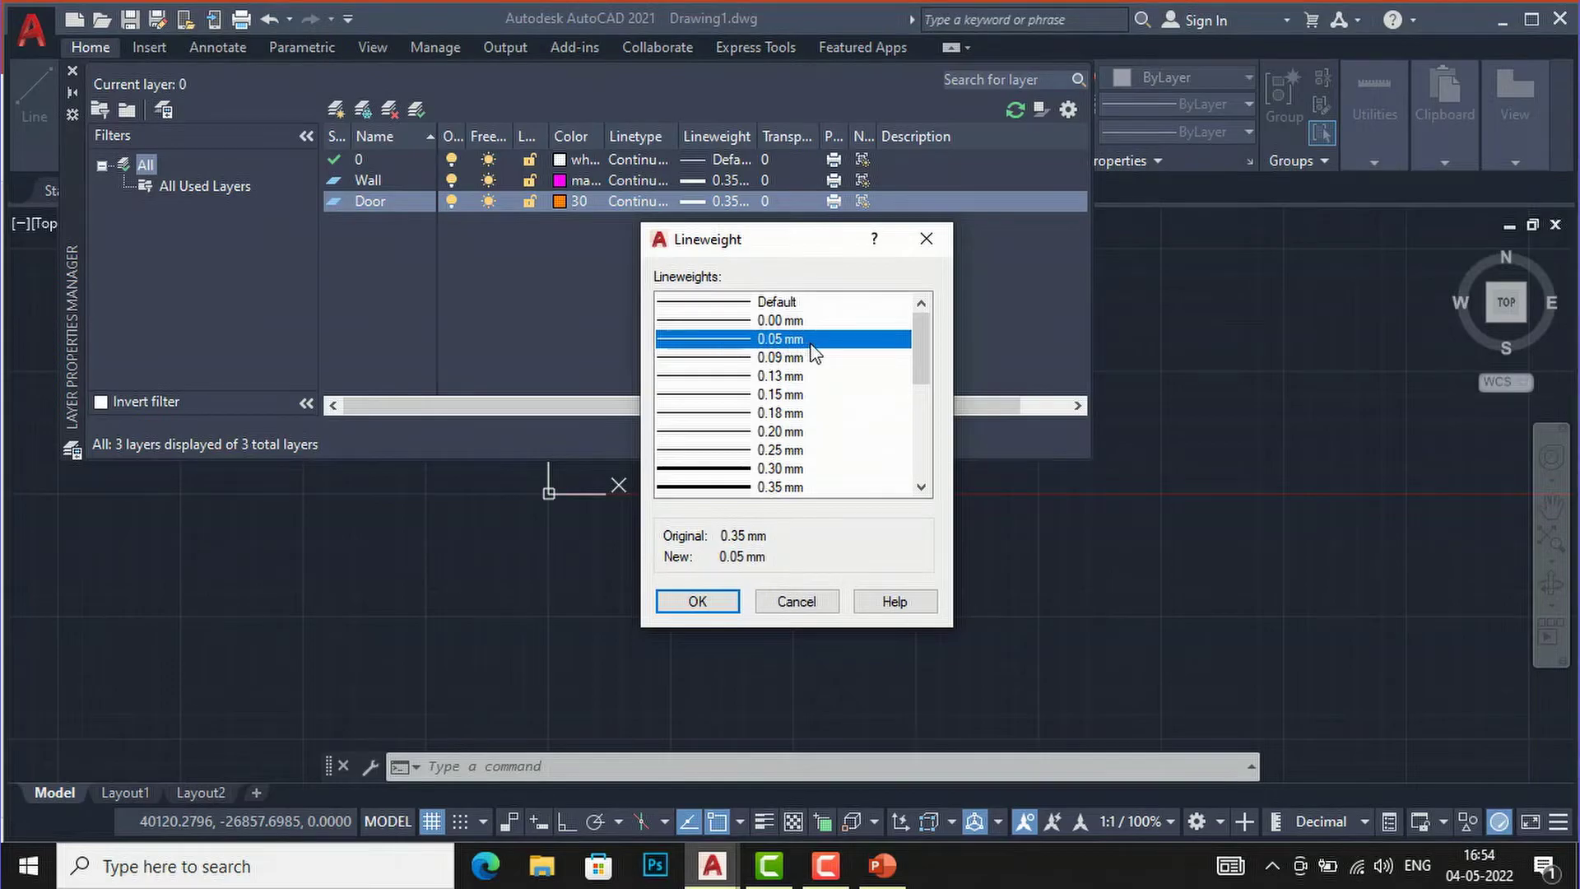
left_click(706, 603)
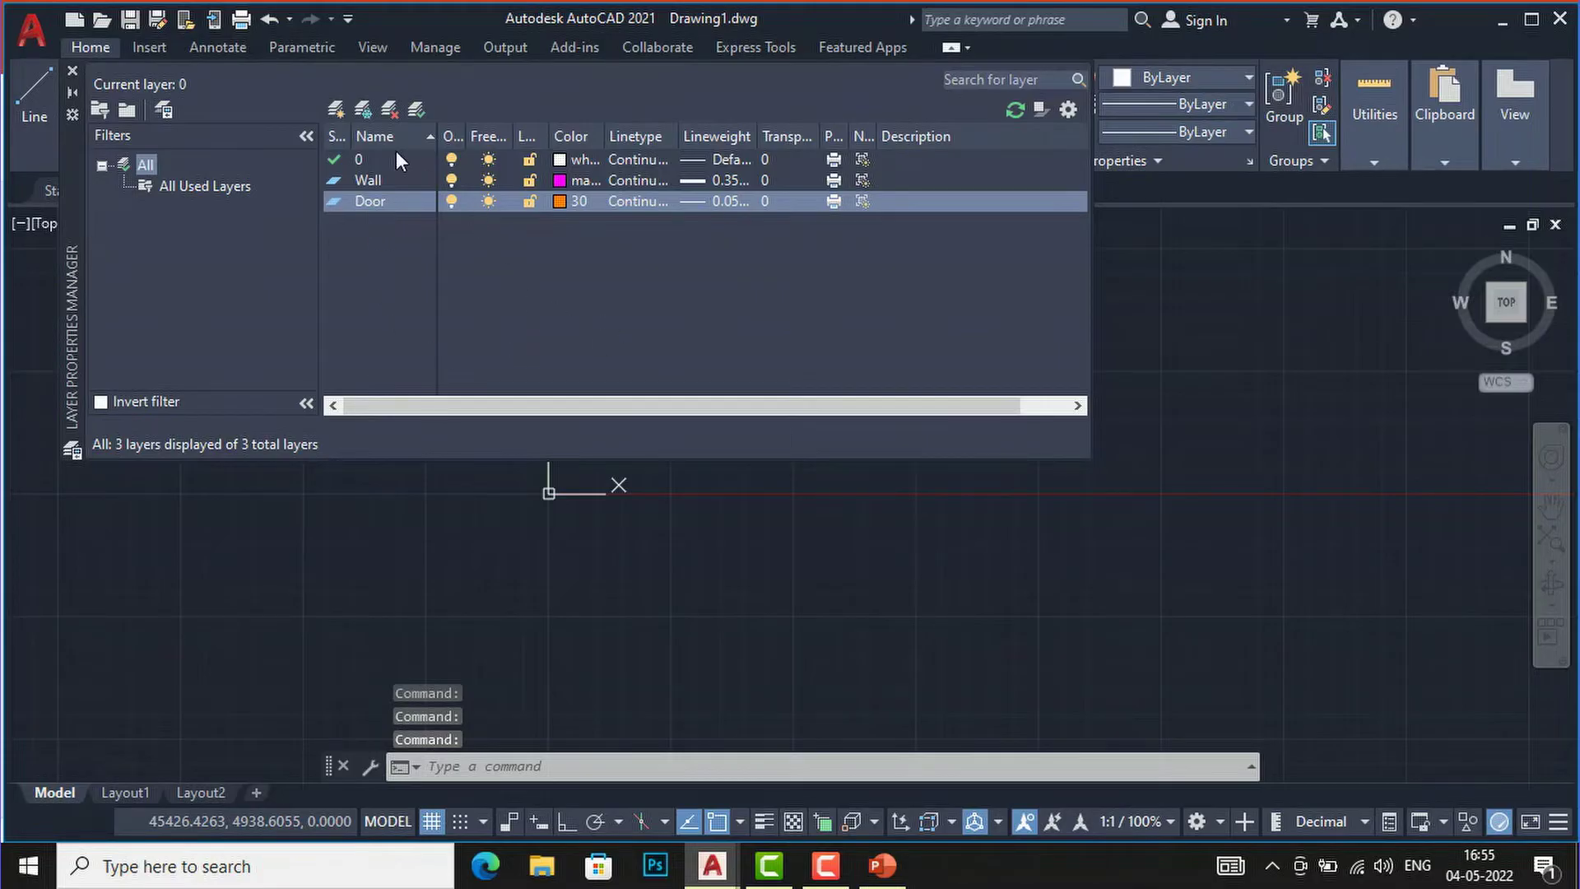
Create a layer named Window and set its color to cyan
left_click(362, 110)
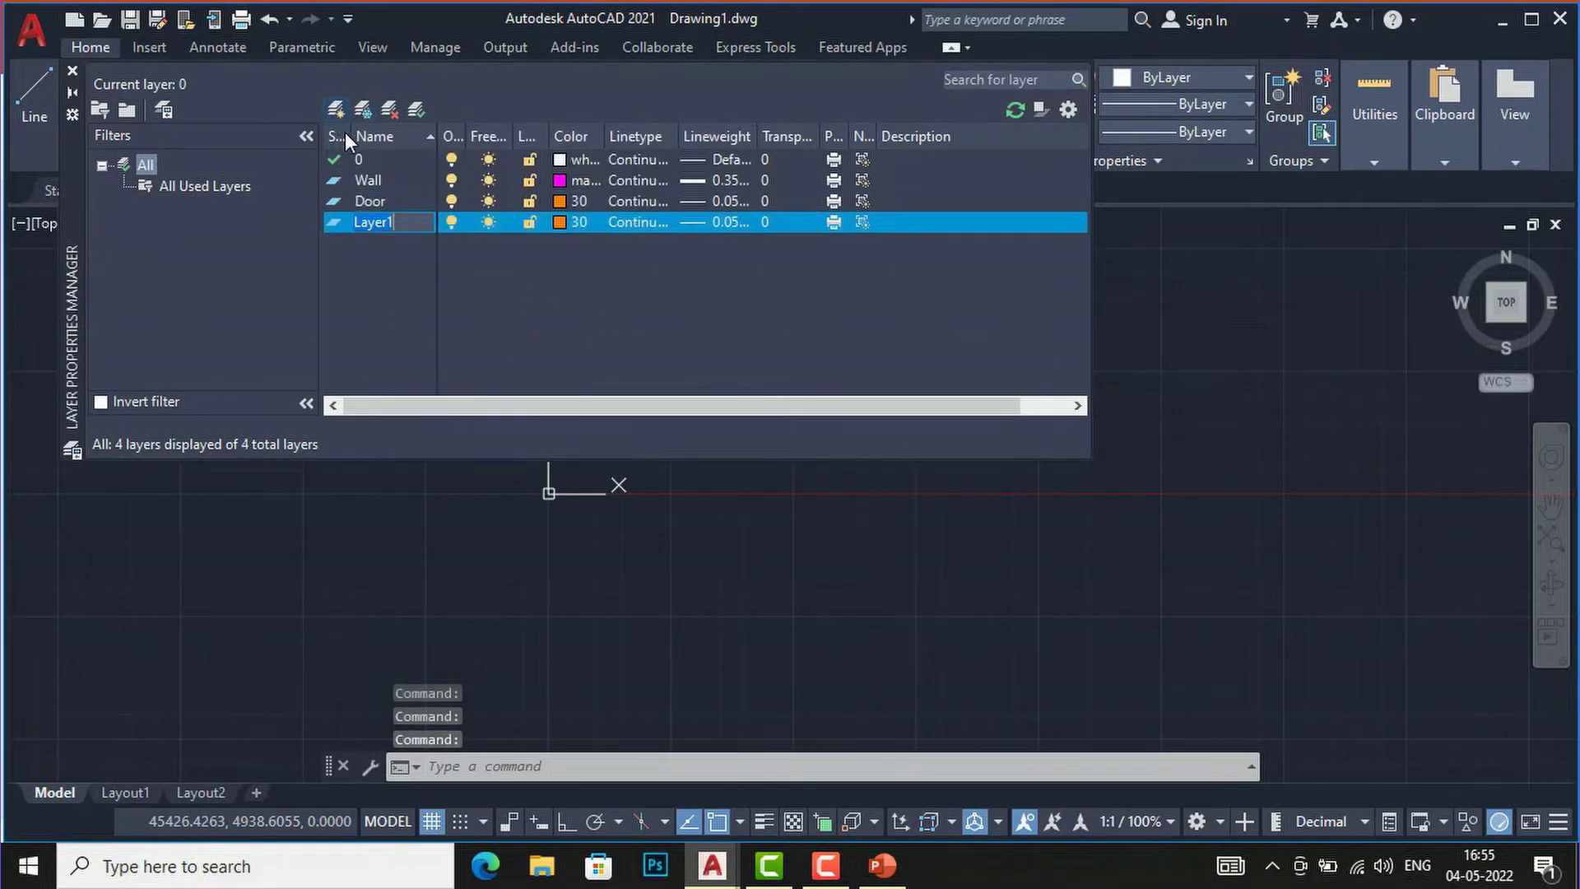
type("Window")
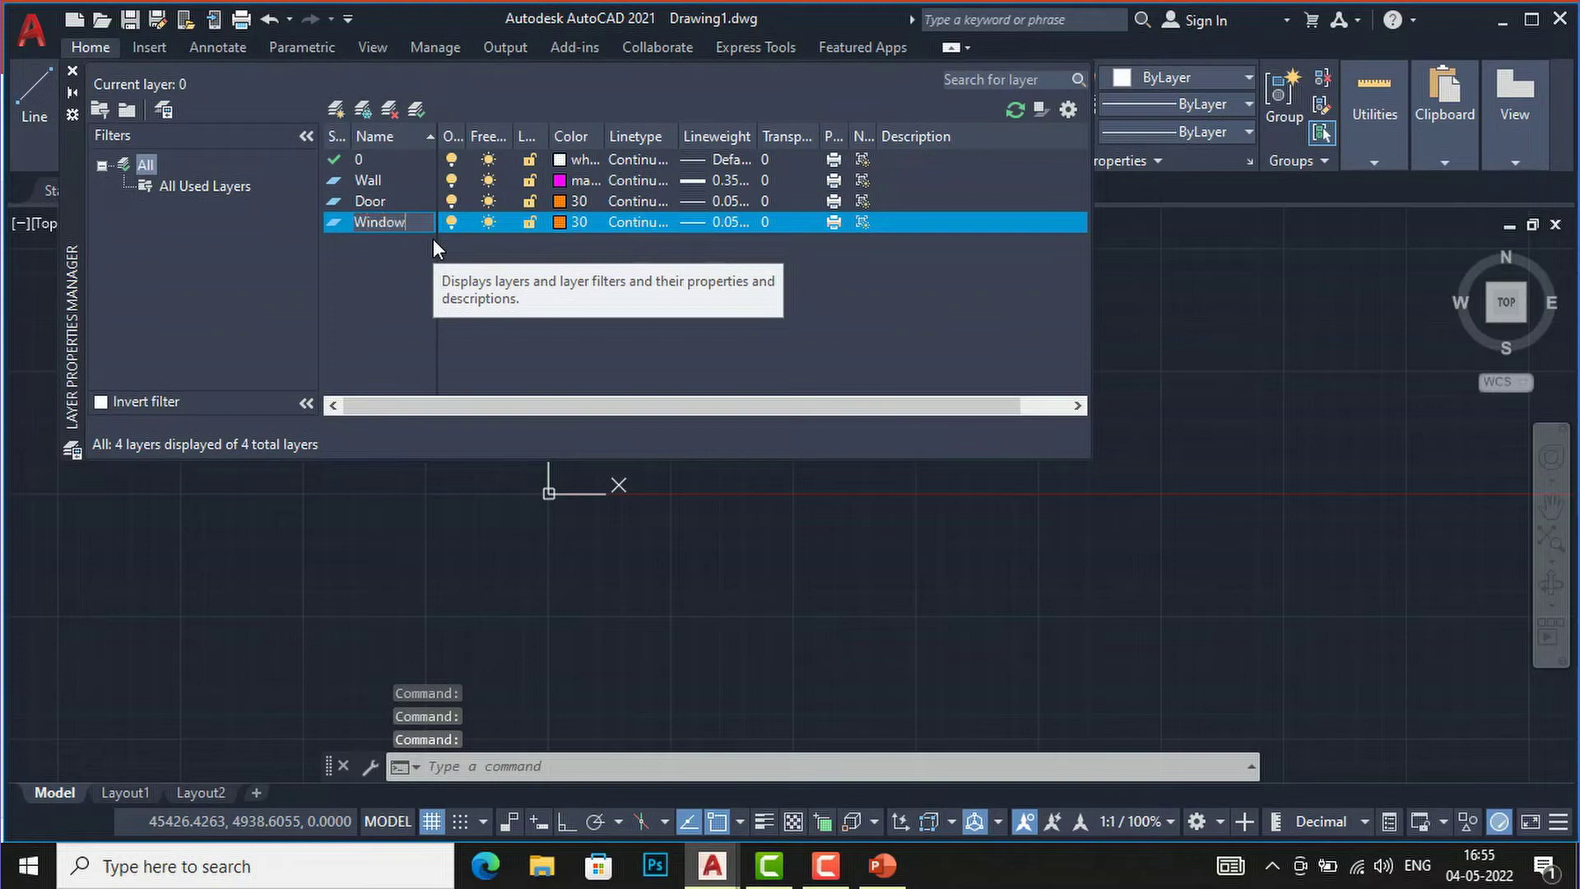
left_click(564, 224)
left_click(565, 225)
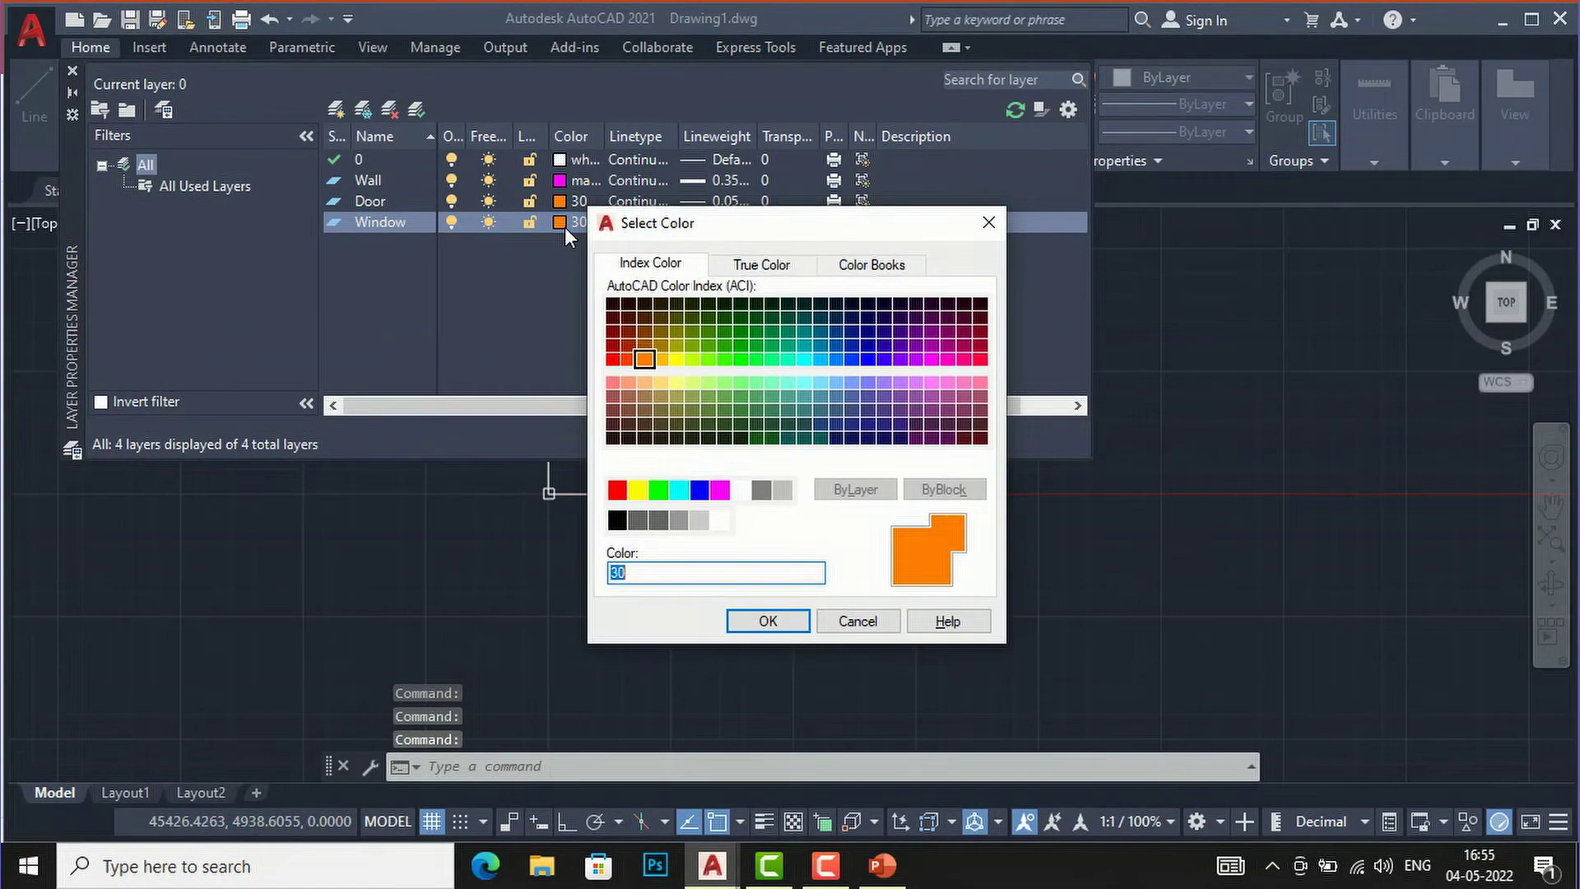
left_click(678, 490)
left_click(753, 624)
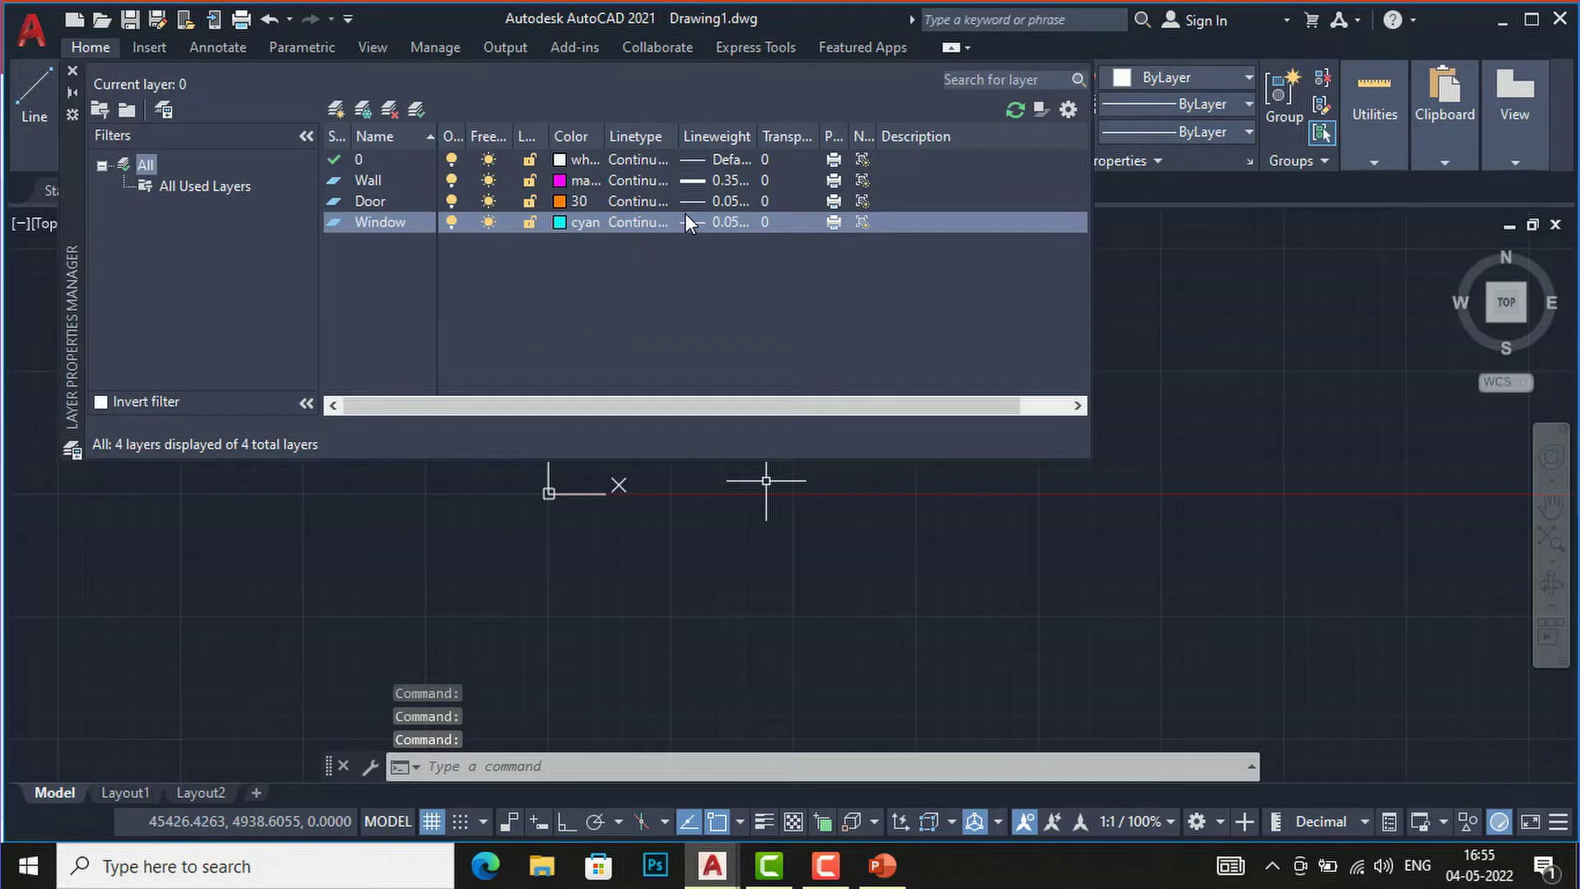
Change the Door layer's lineweight to 0.09 mm
left_click(694, 211)
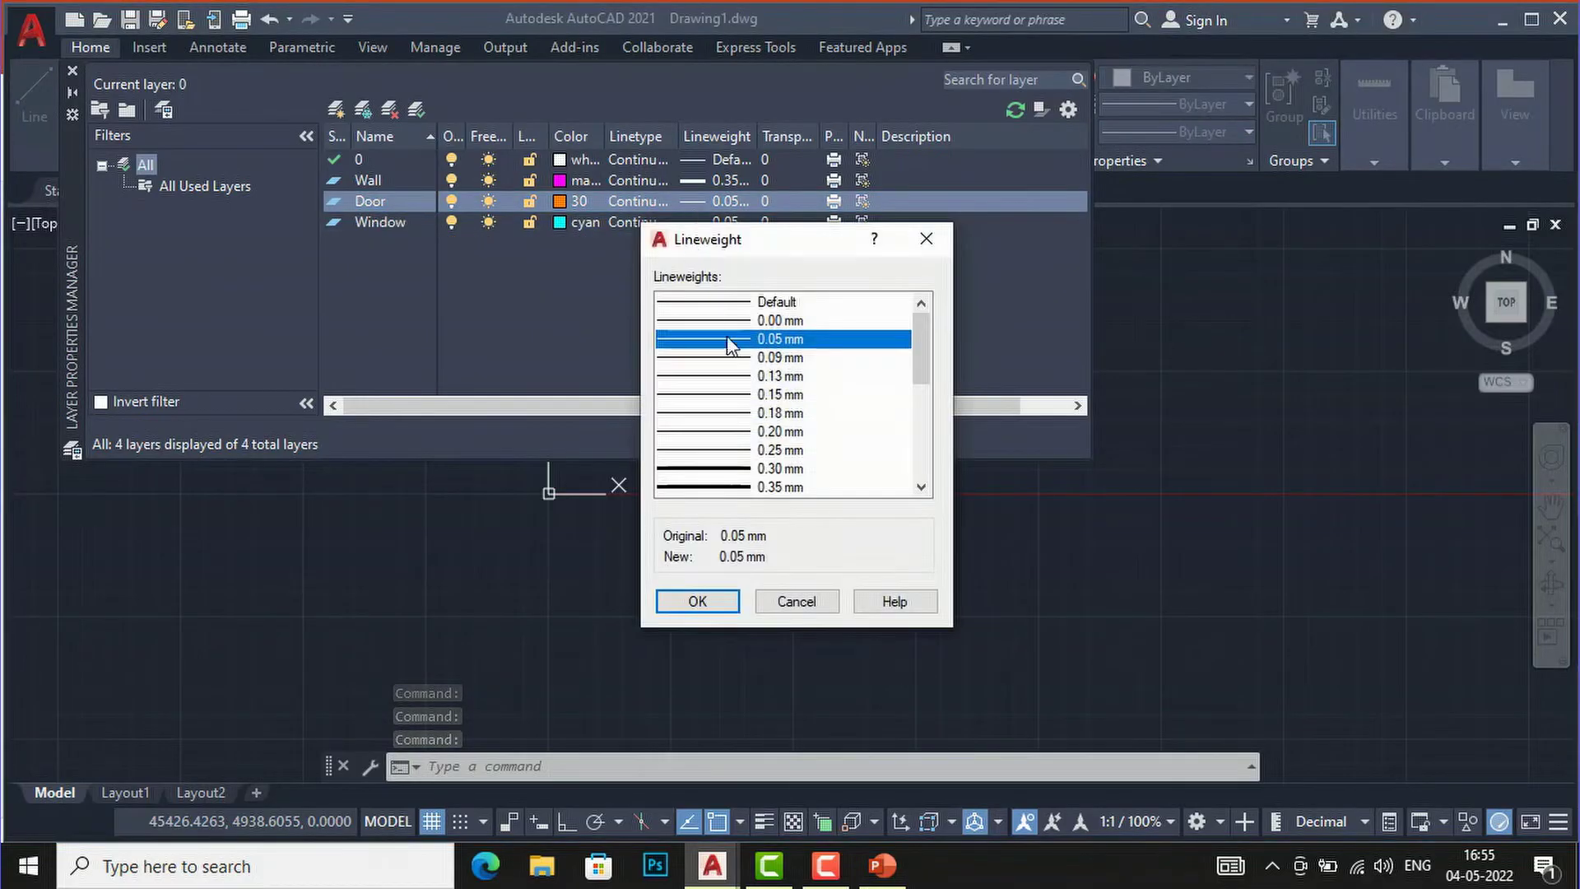
left_click(739, 359)
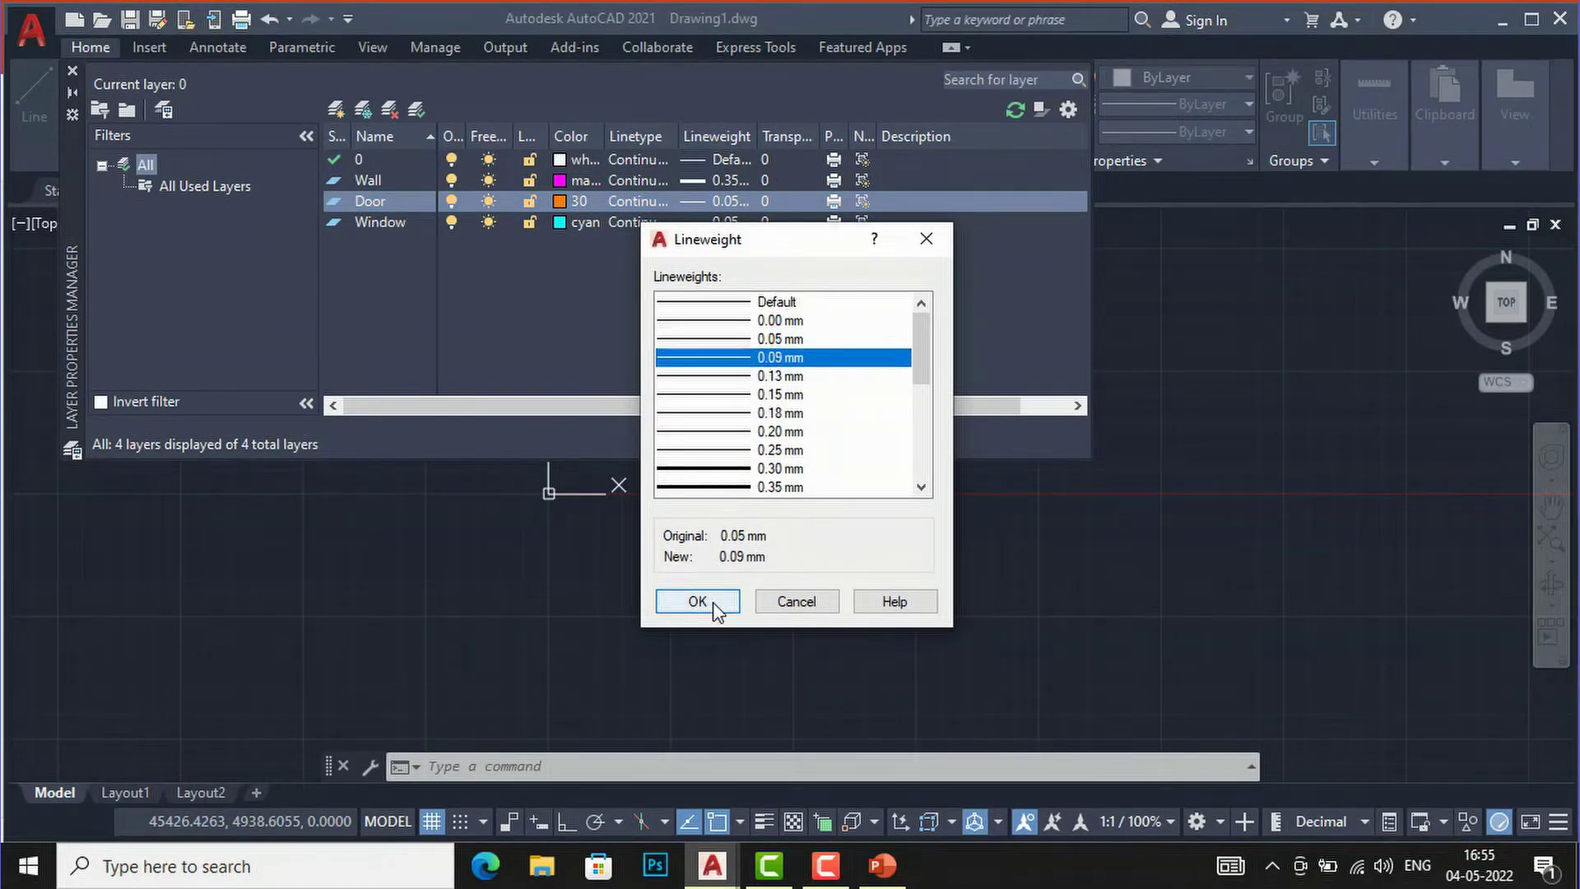
left_click(706, 601)
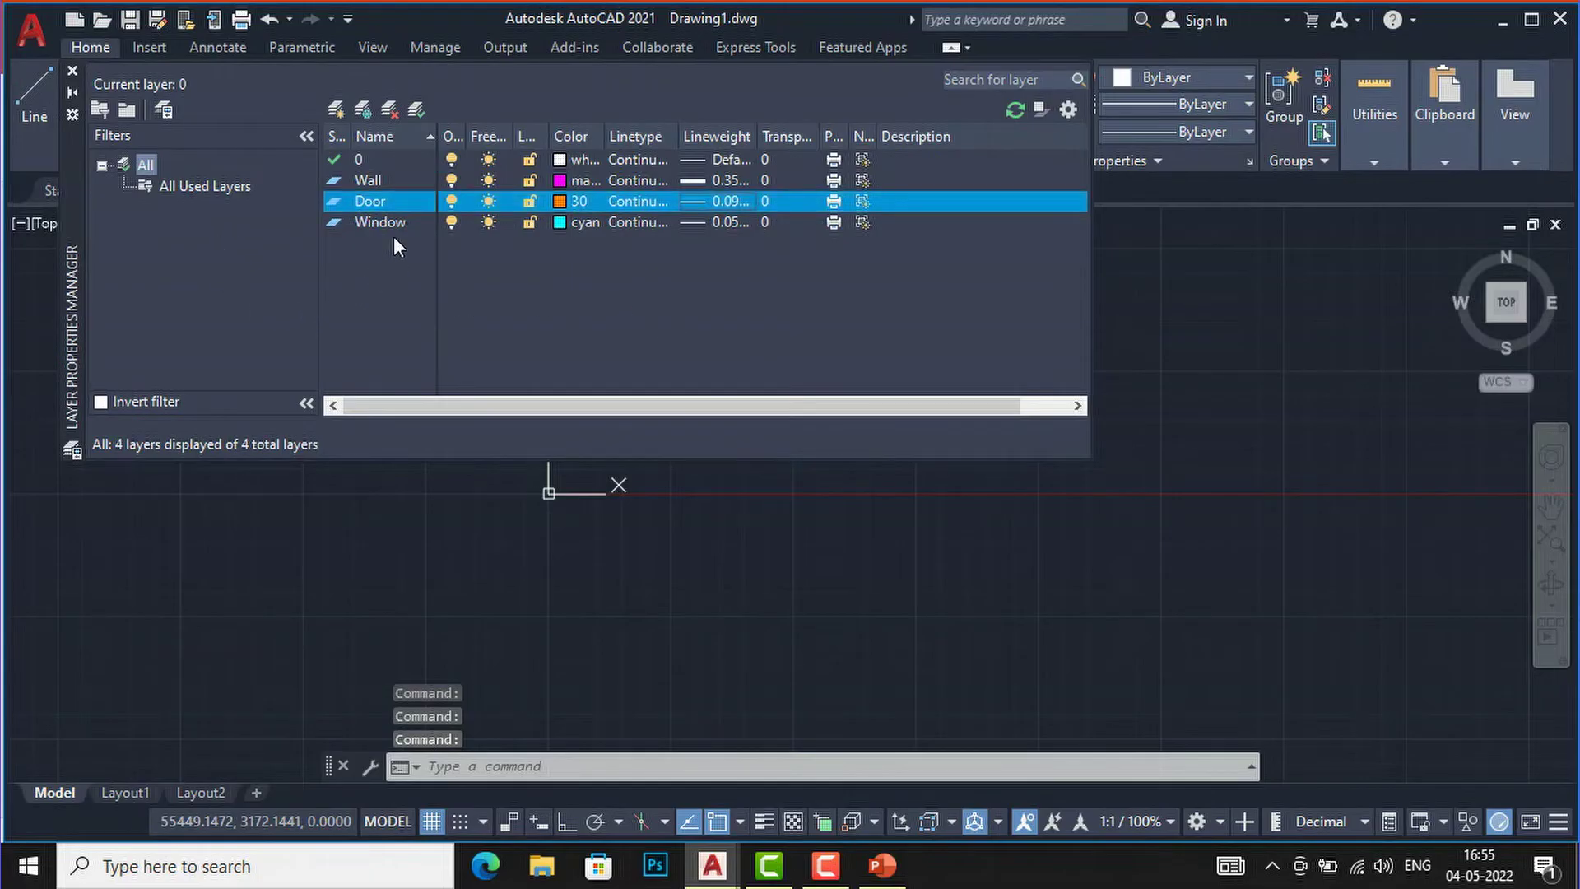
Create a layer named furniture and set its color to the true color 255,207,61
left_click(342, 102)
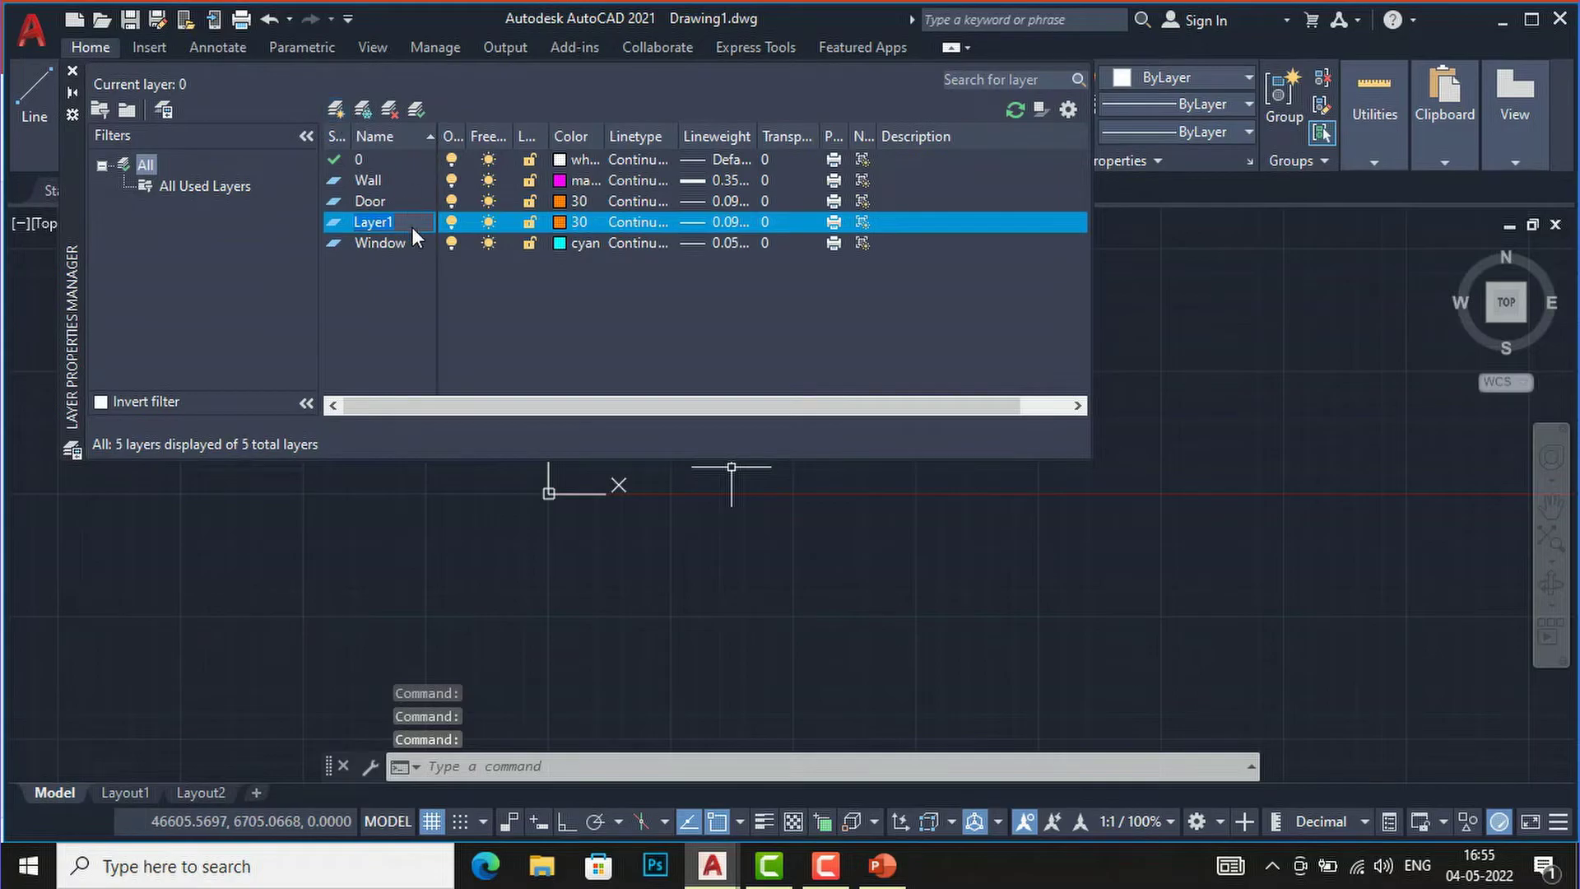
type("furniture")
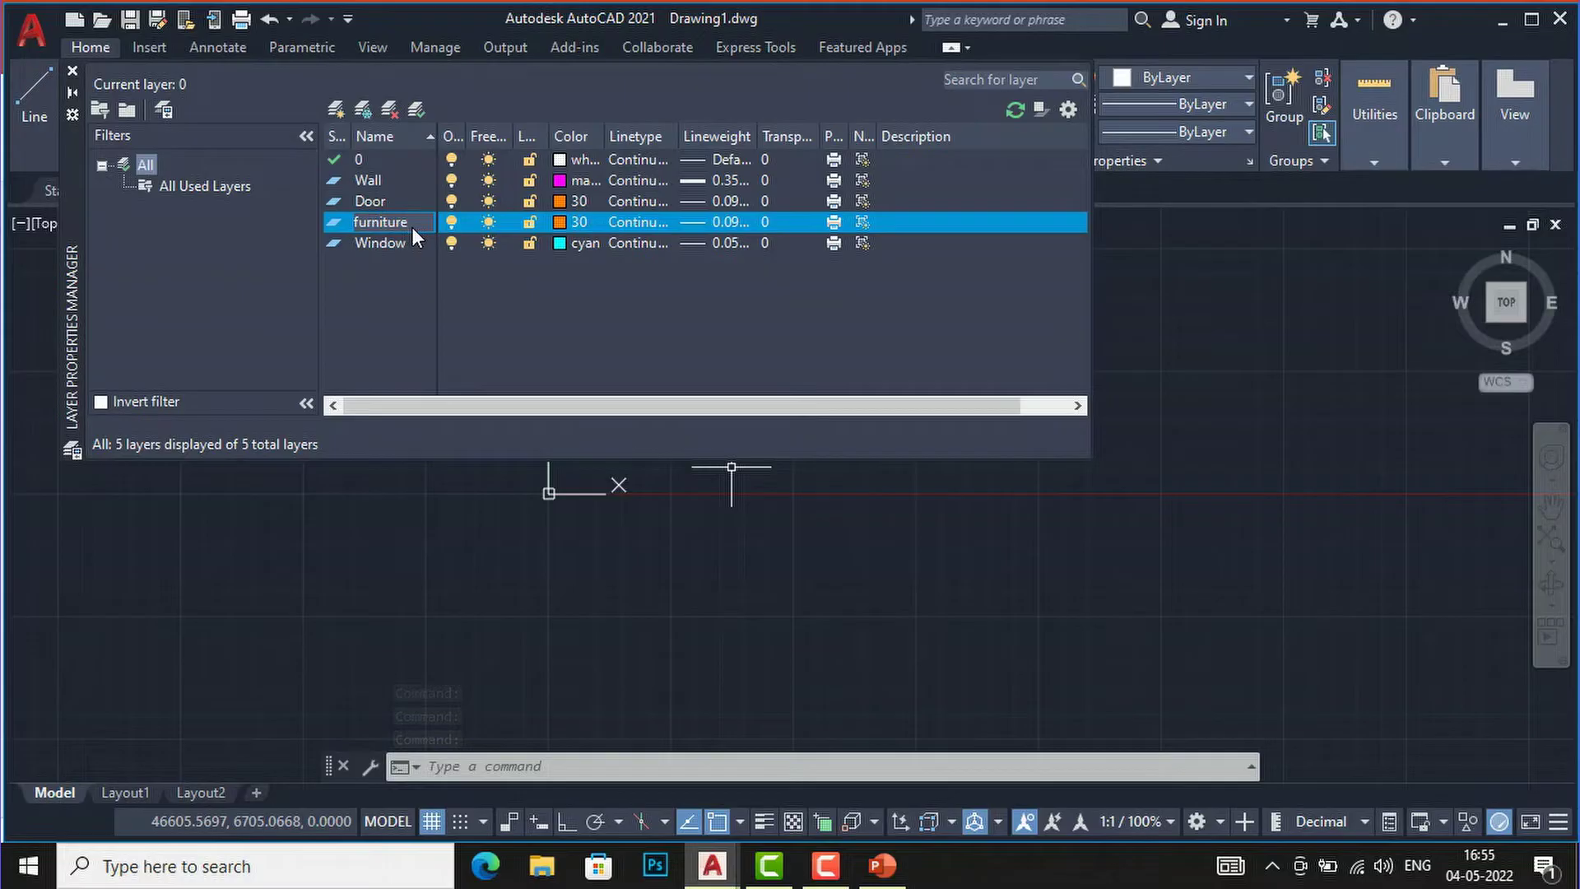
left_click(561, 218)
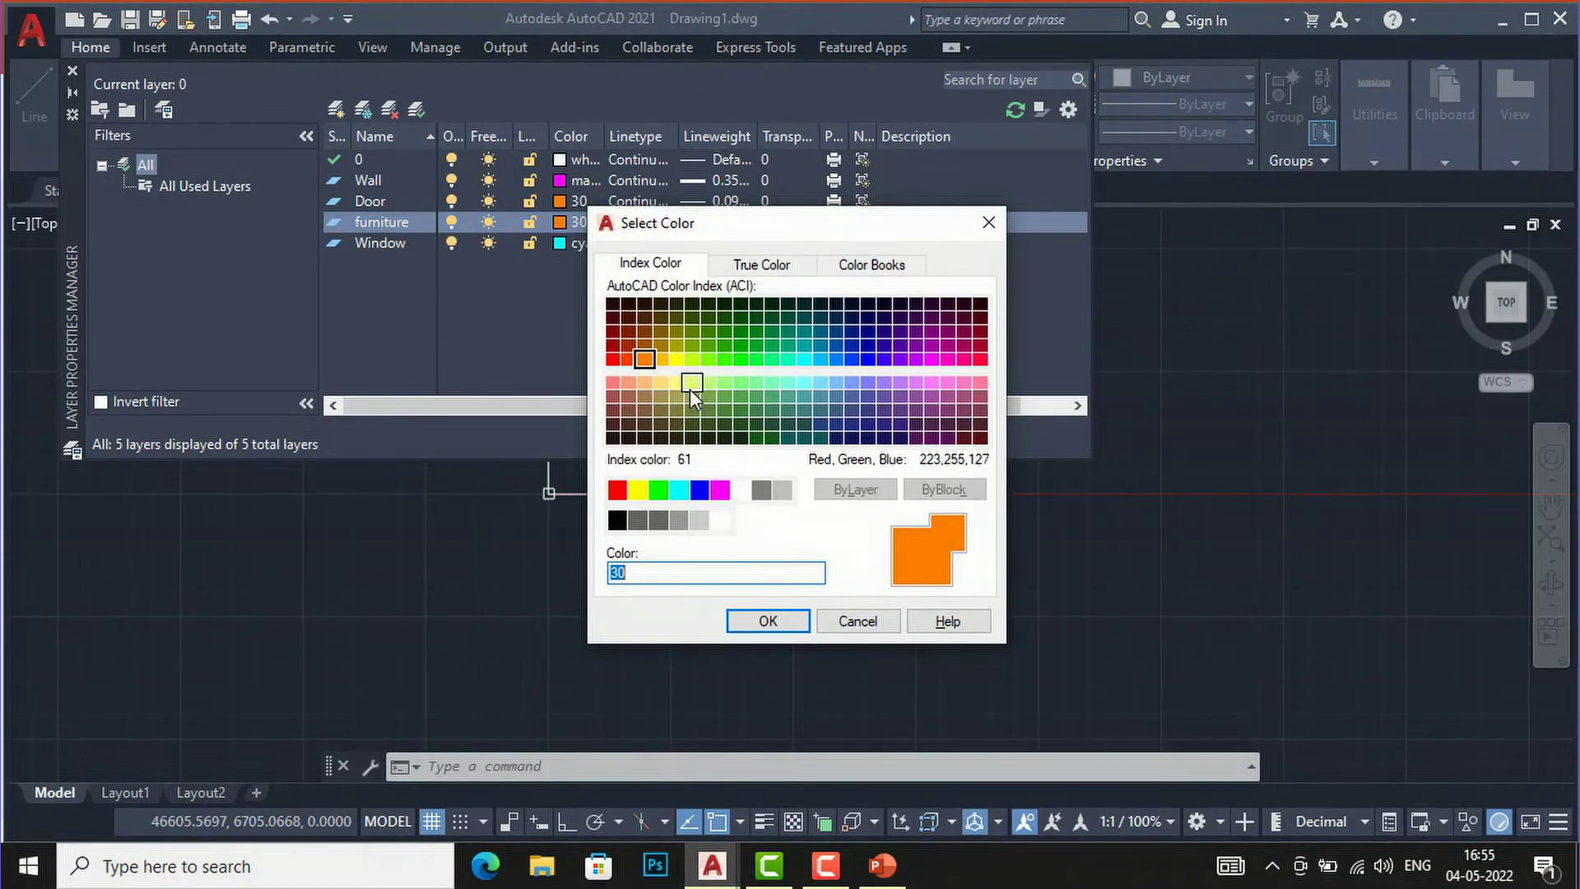
left_click(660, 331)
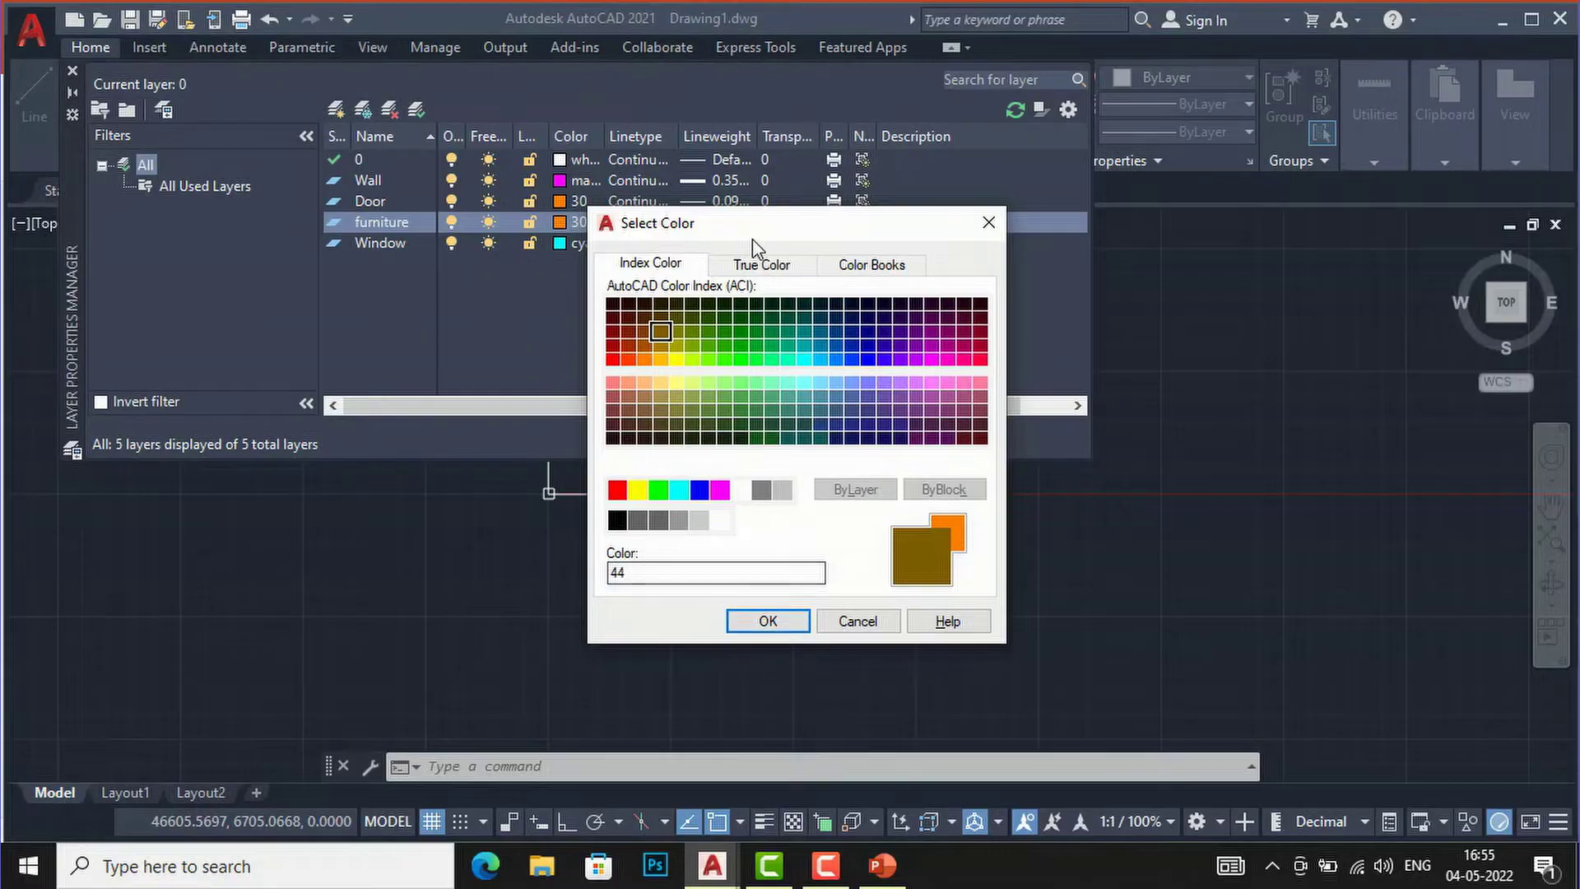
left_click(770, 265)
left_click_drag(862, 455, 850, 401)
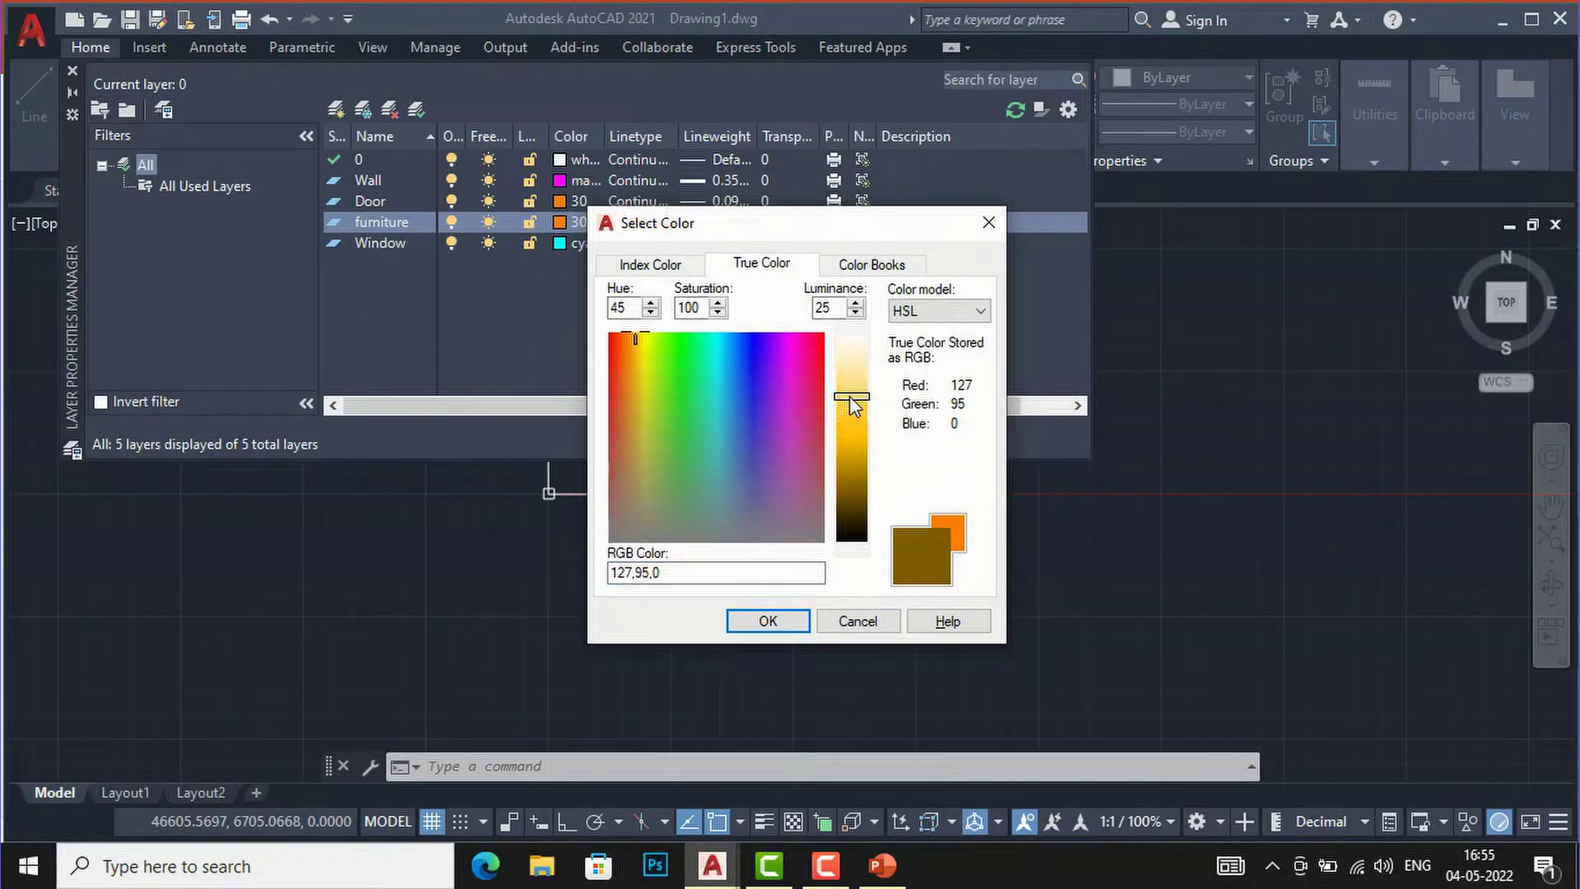
left_click(852, 415)
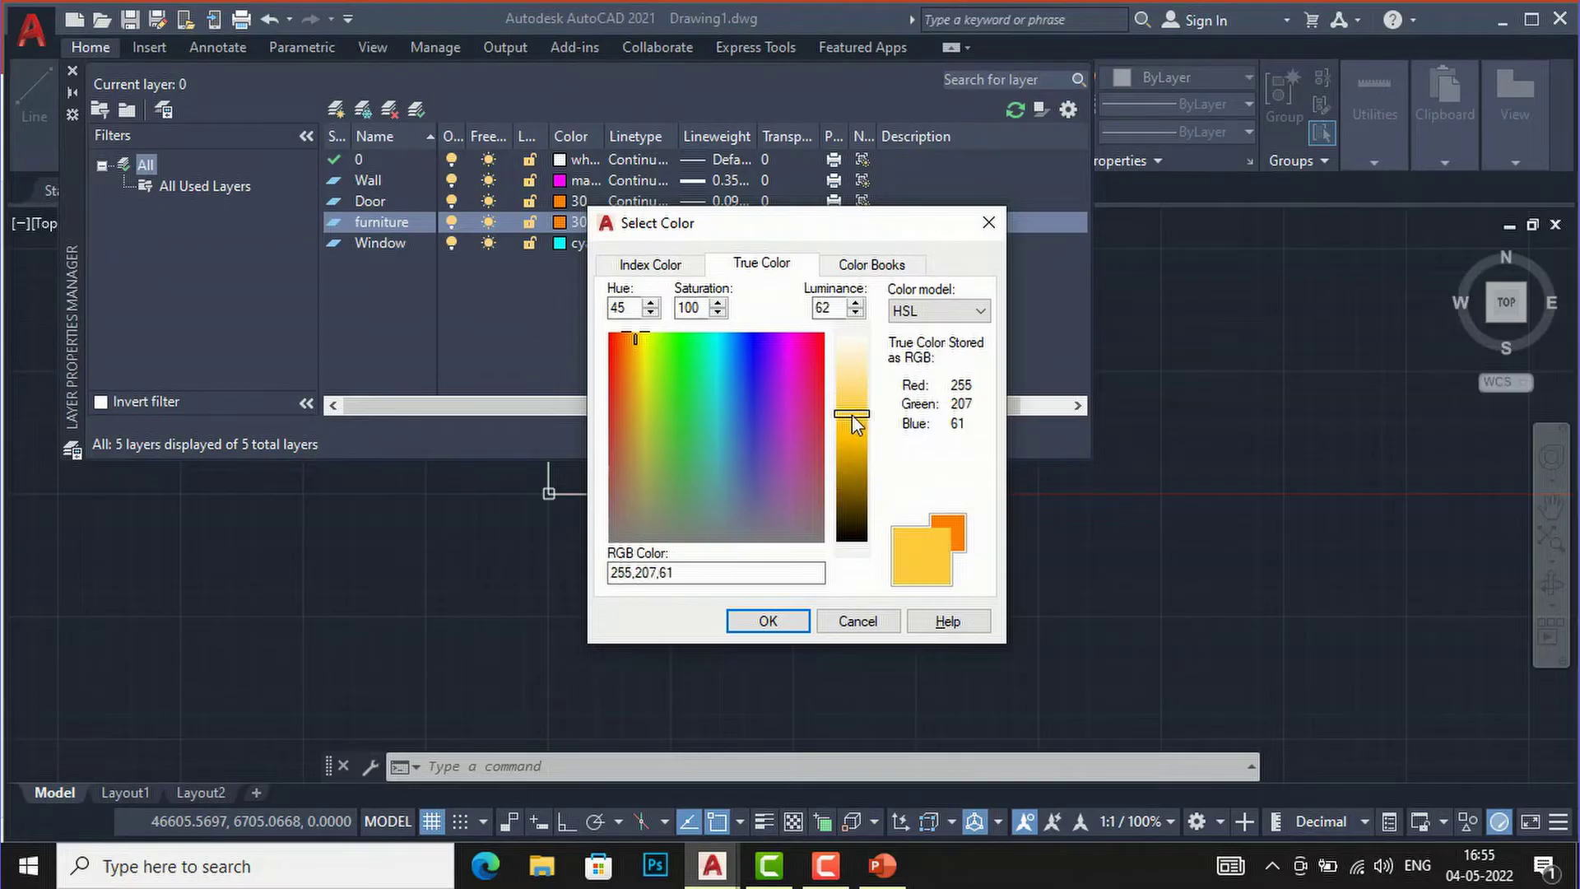
left_click(793, 620)
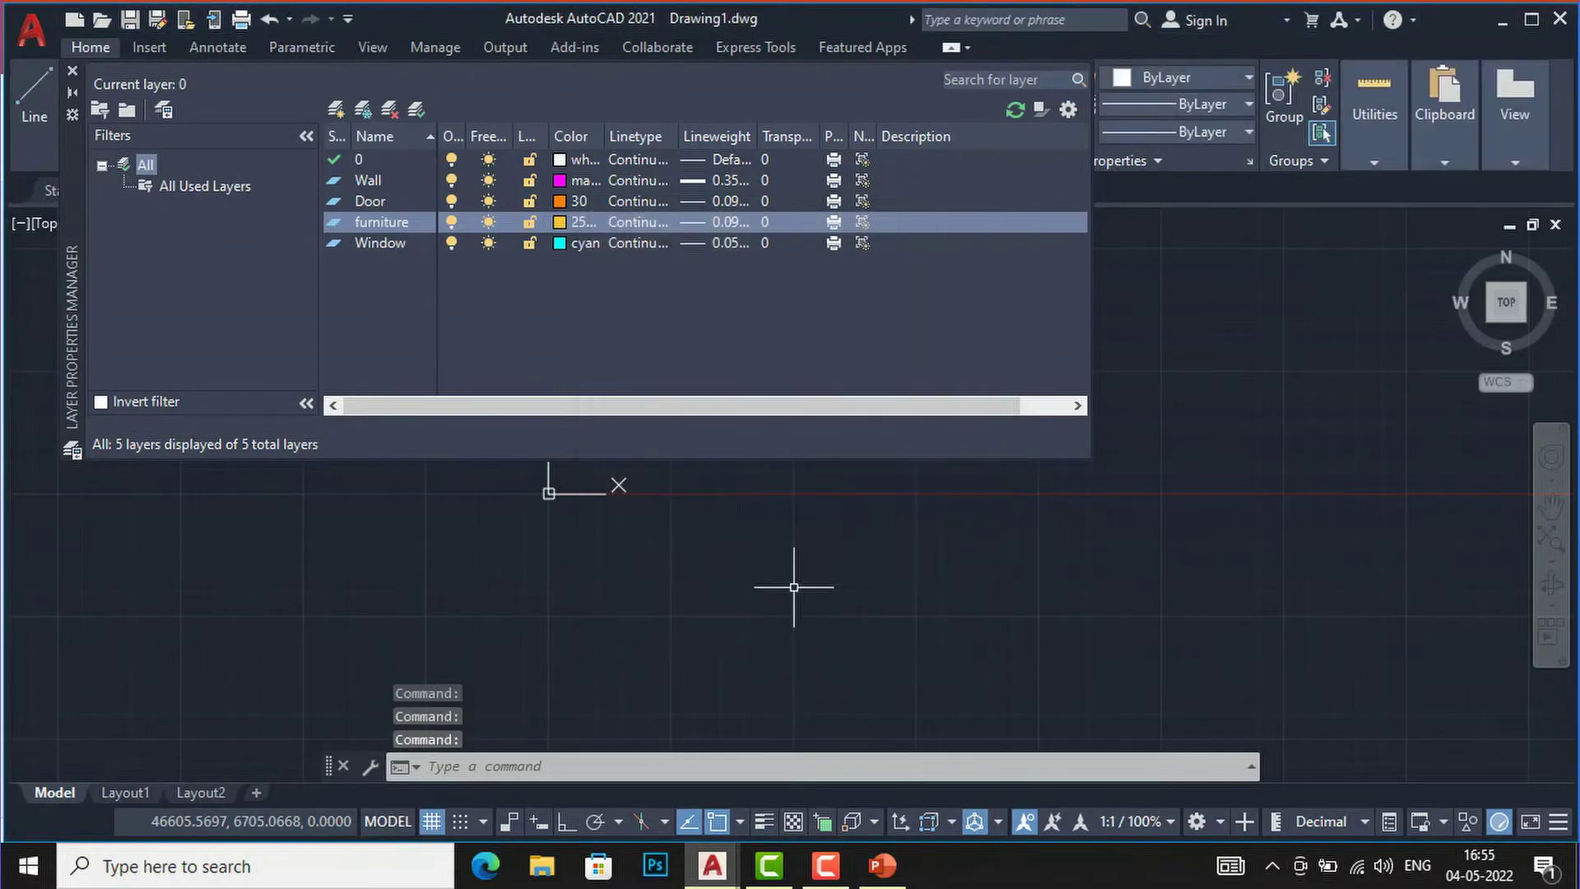
Set the furniture layer's lineweight to 0.05 mm
left_click(731, 217)
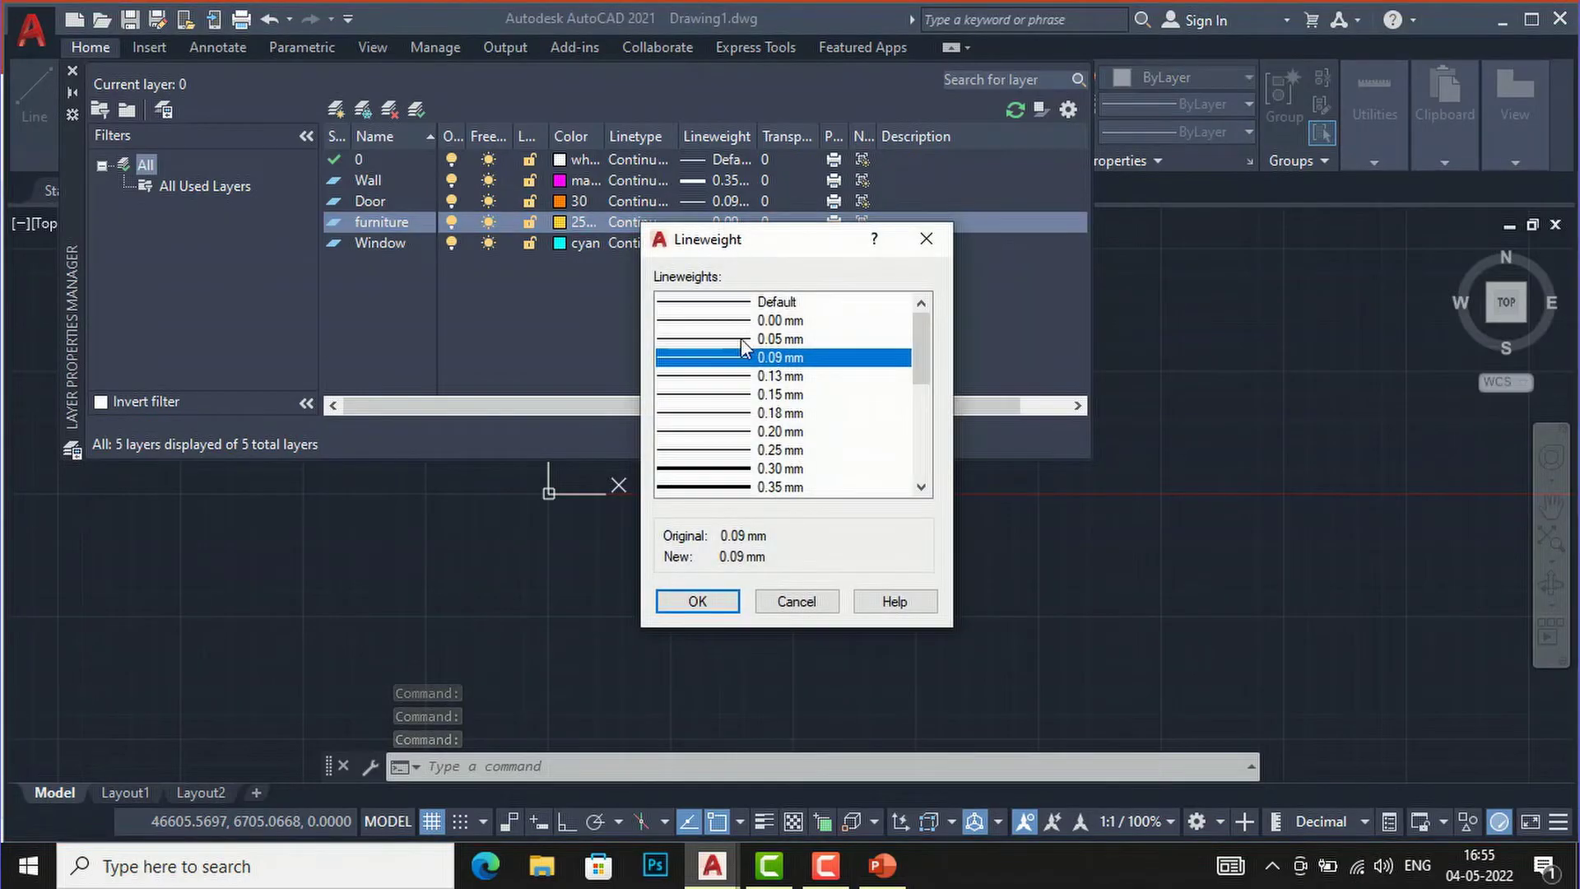
left_click(743, 338)
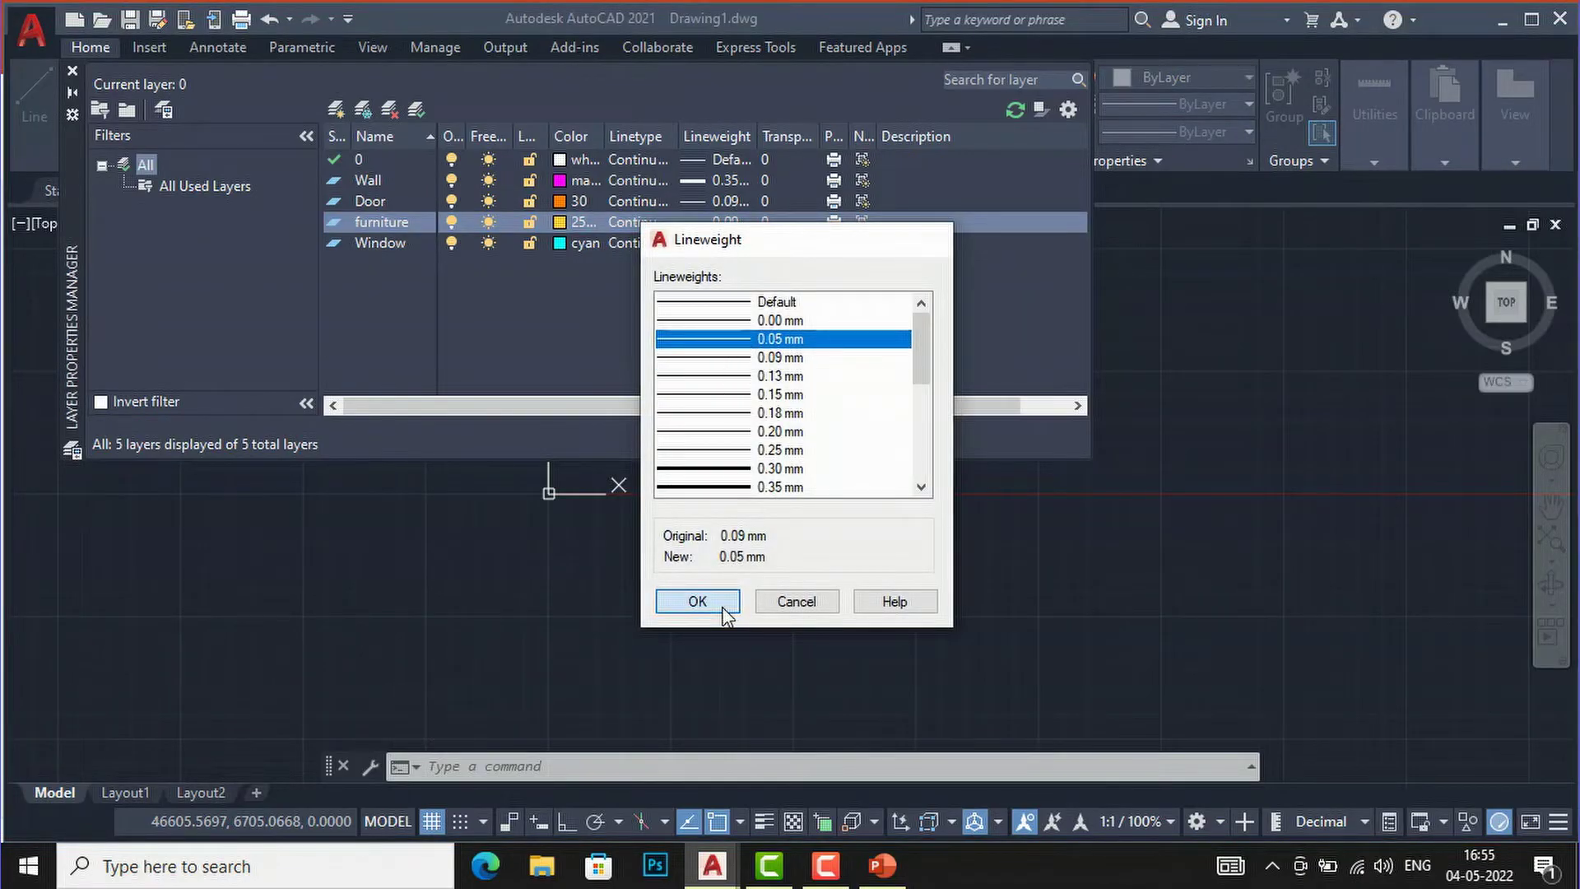
left_click(728, 601)
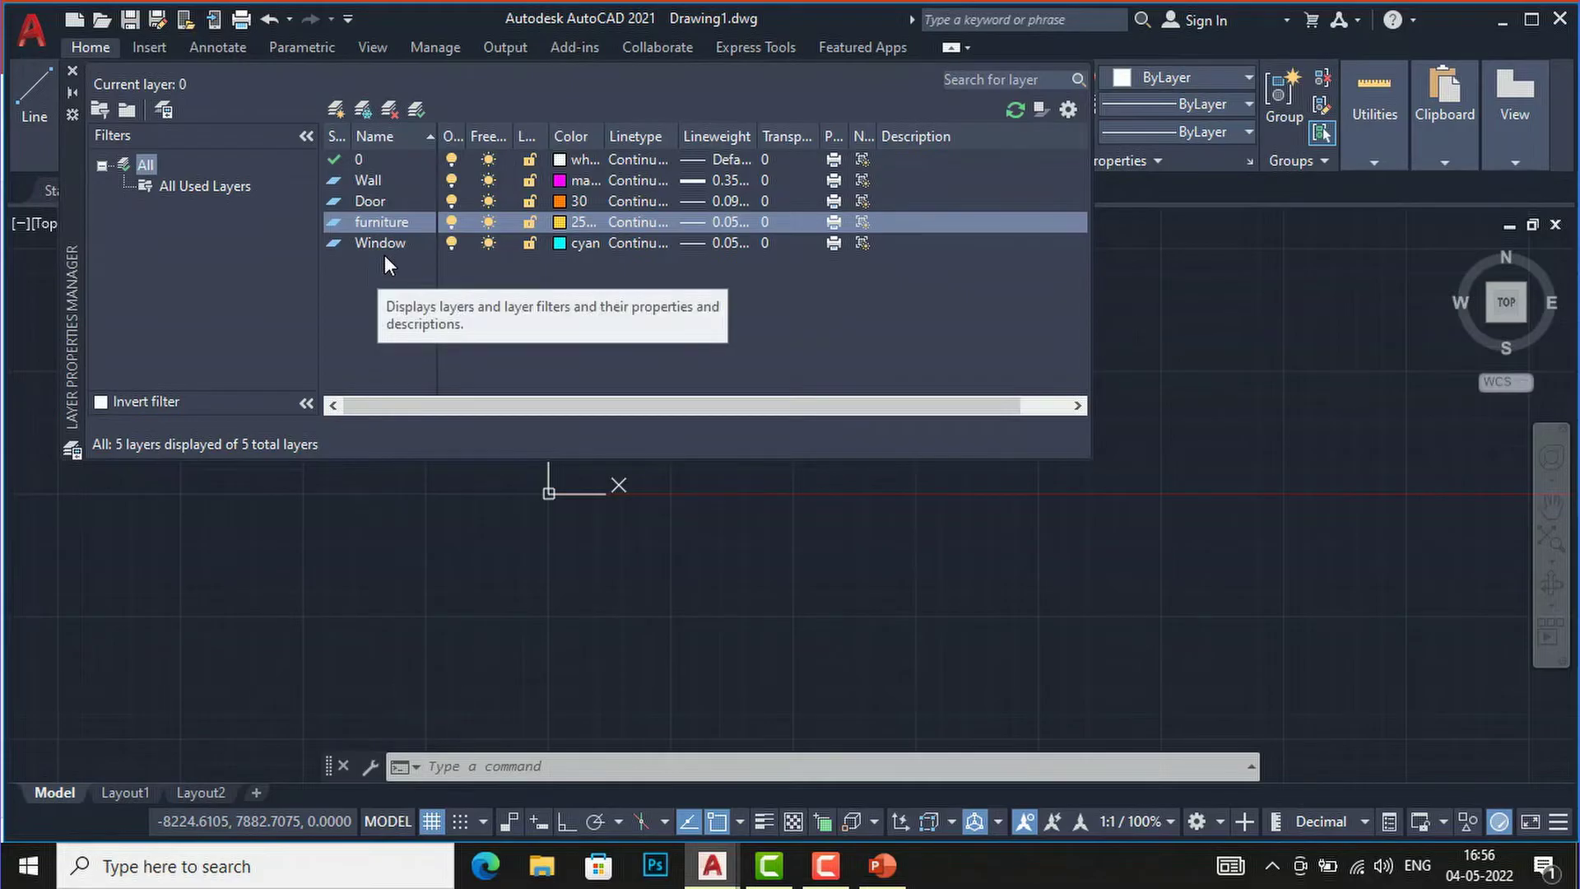
Create a layer named column and set its color to yellow
left_click(344, 107)
type("column")
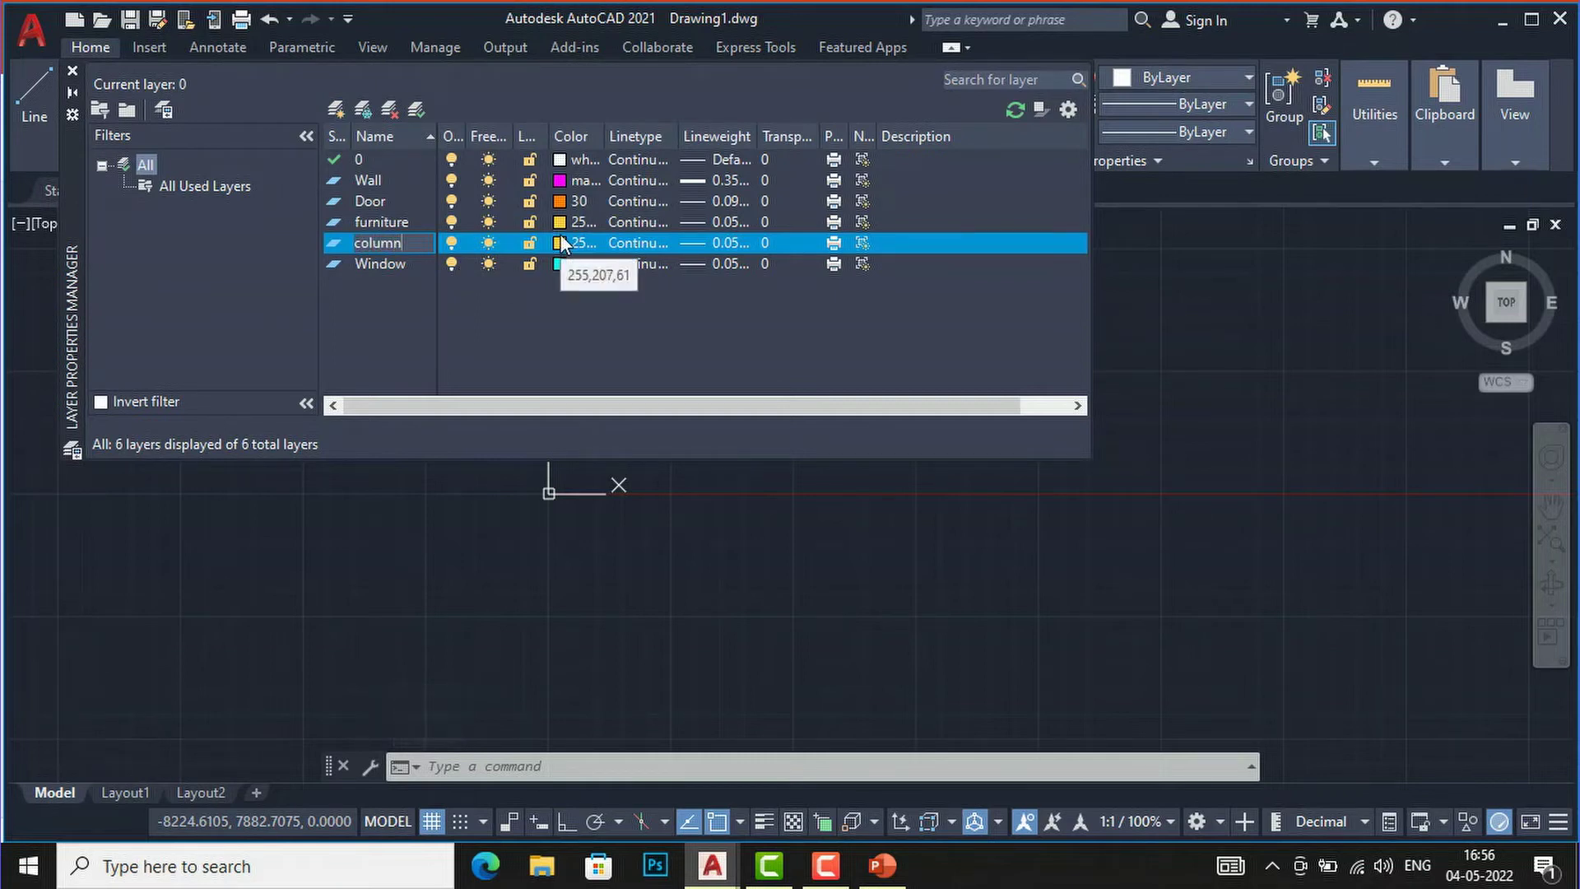
left_click(560, 240)
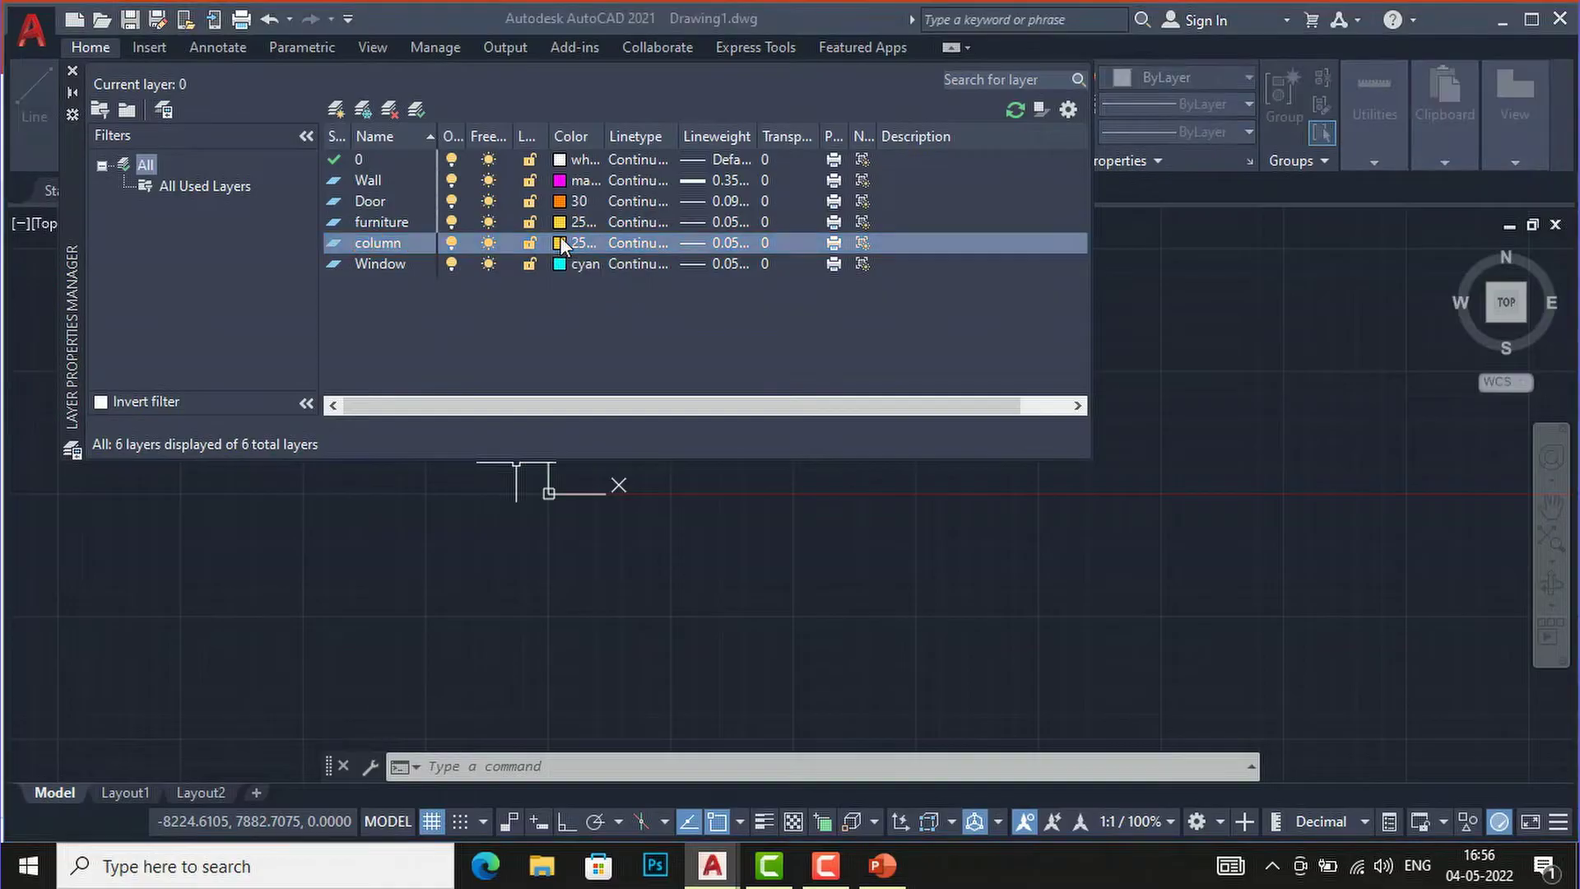
left_click(643, 393)
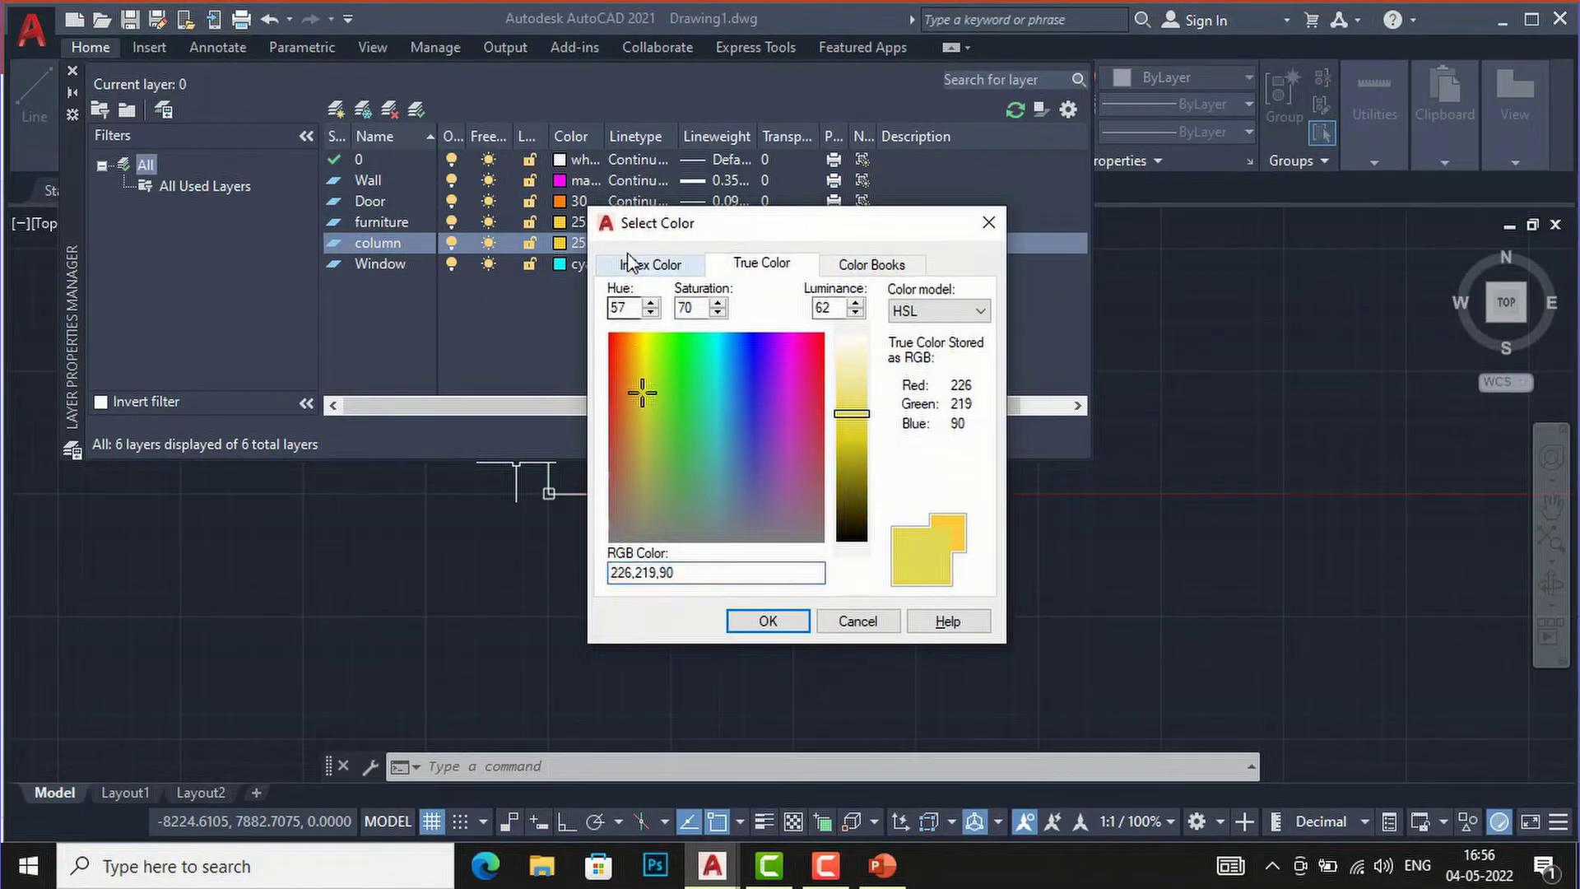
left_click(649, 263)
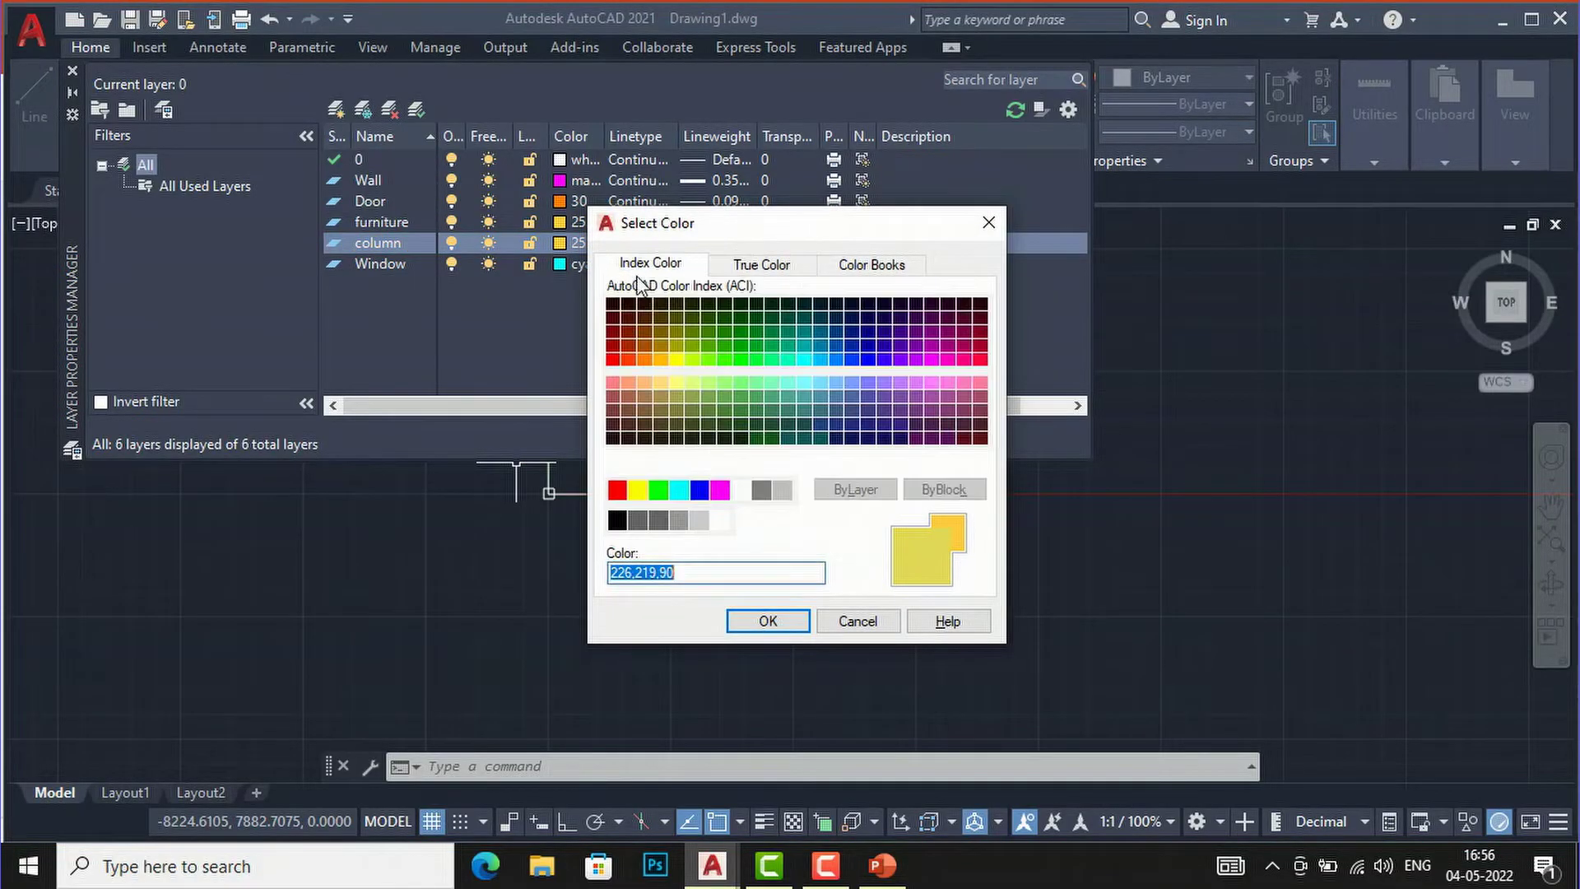
left_click(638, 491)
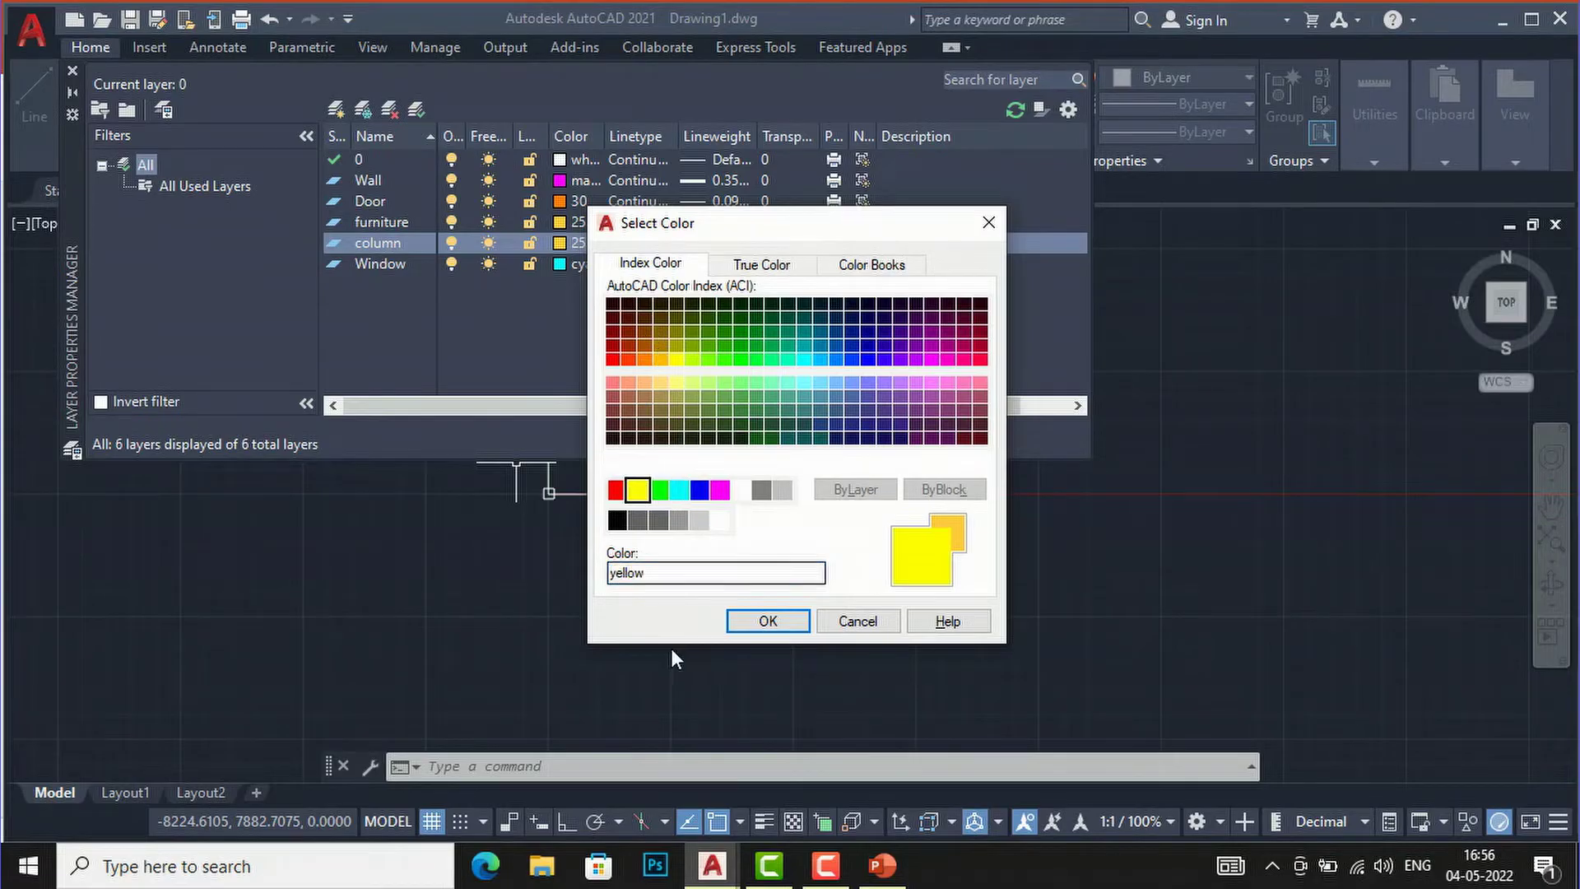
left_click(764, 621)
Set the column layer's lineweight to 0.15 mm
left_click(707, 236)
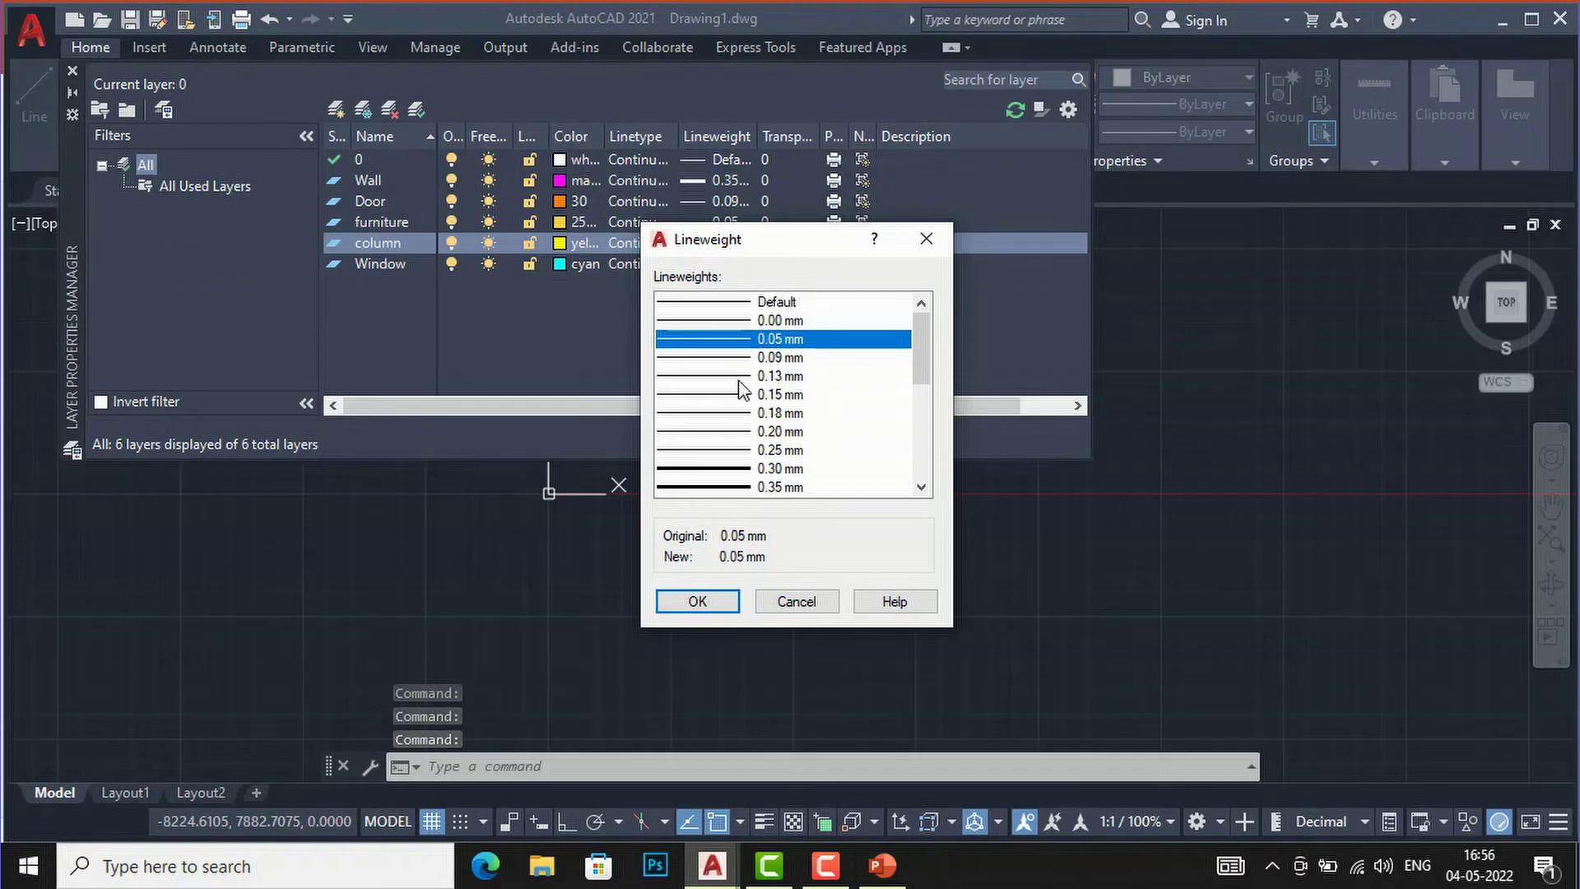
left_click(728, 394)
left_click(697, 602)
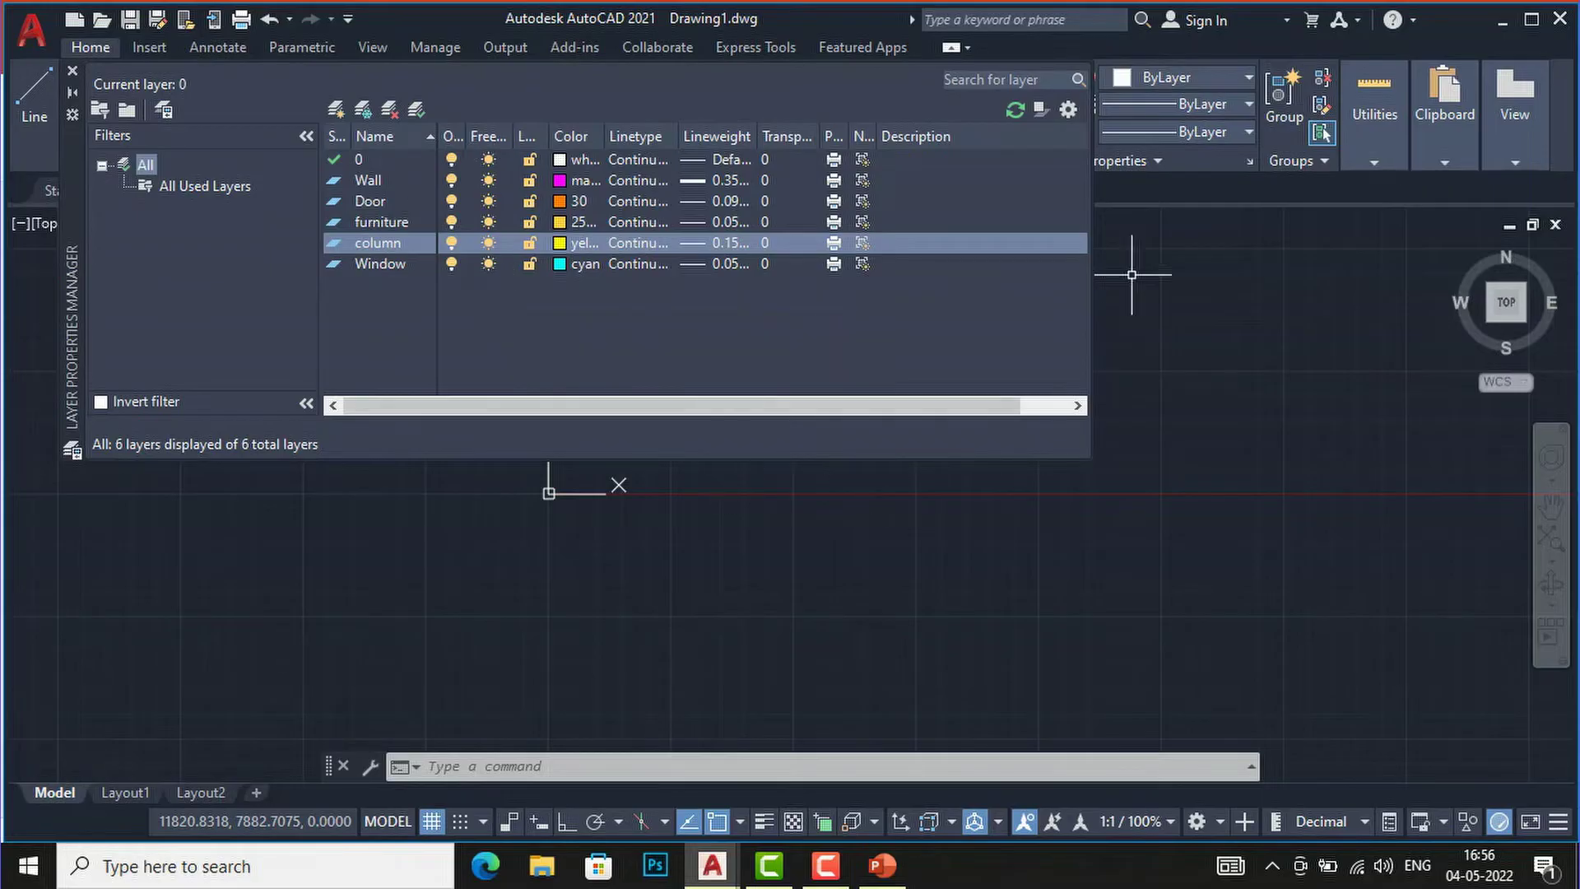
Close the layer manager and make Wall the current layer
scroll(405, 568, "down", 1)
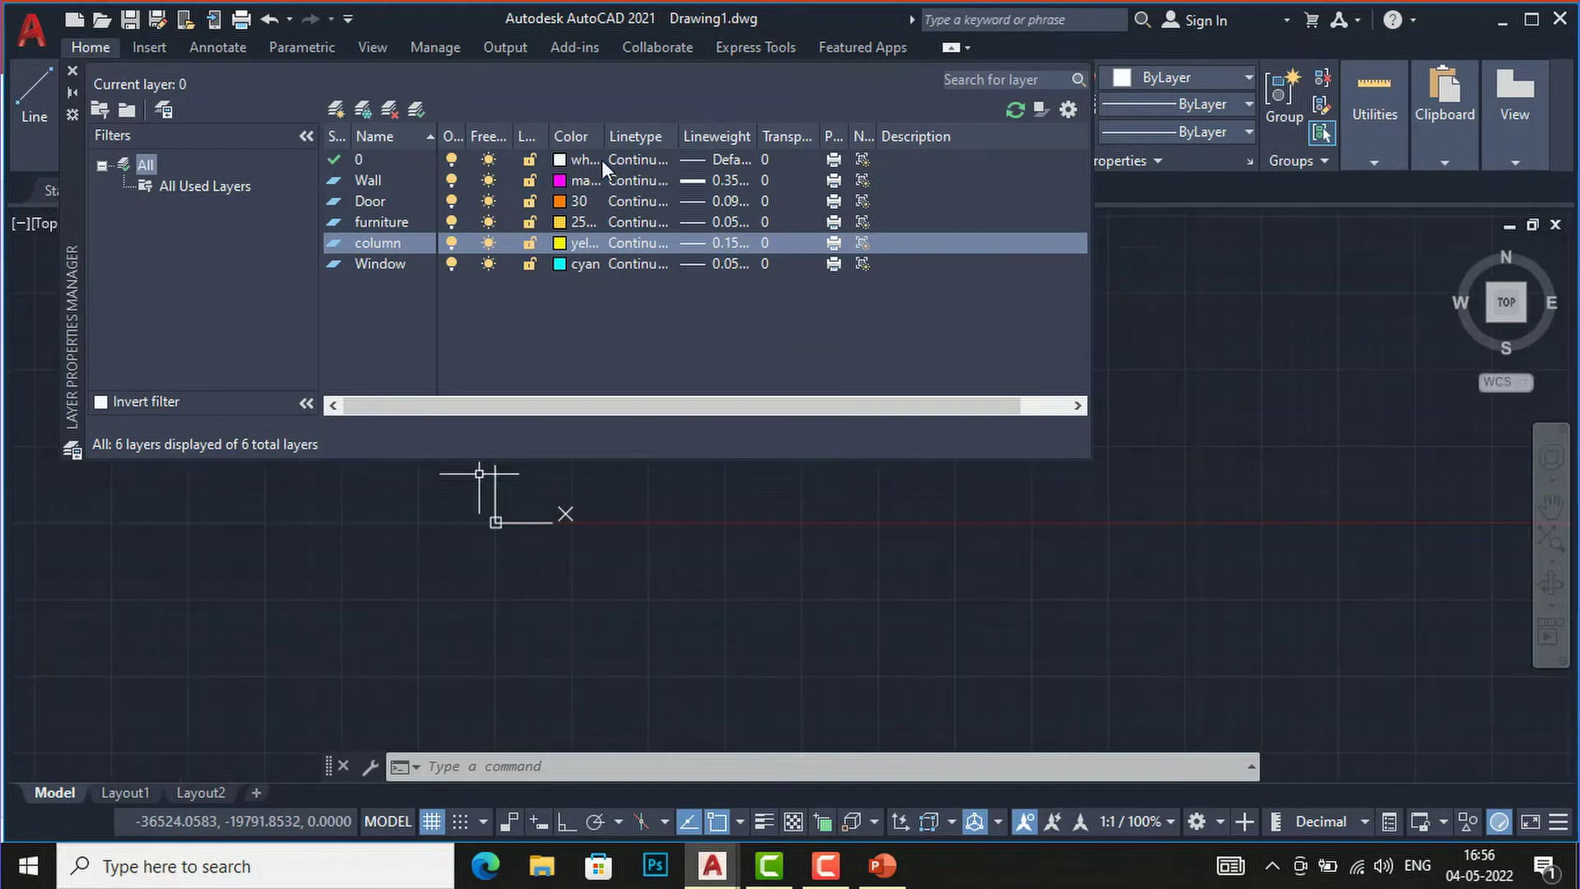
left_click(76, 67)
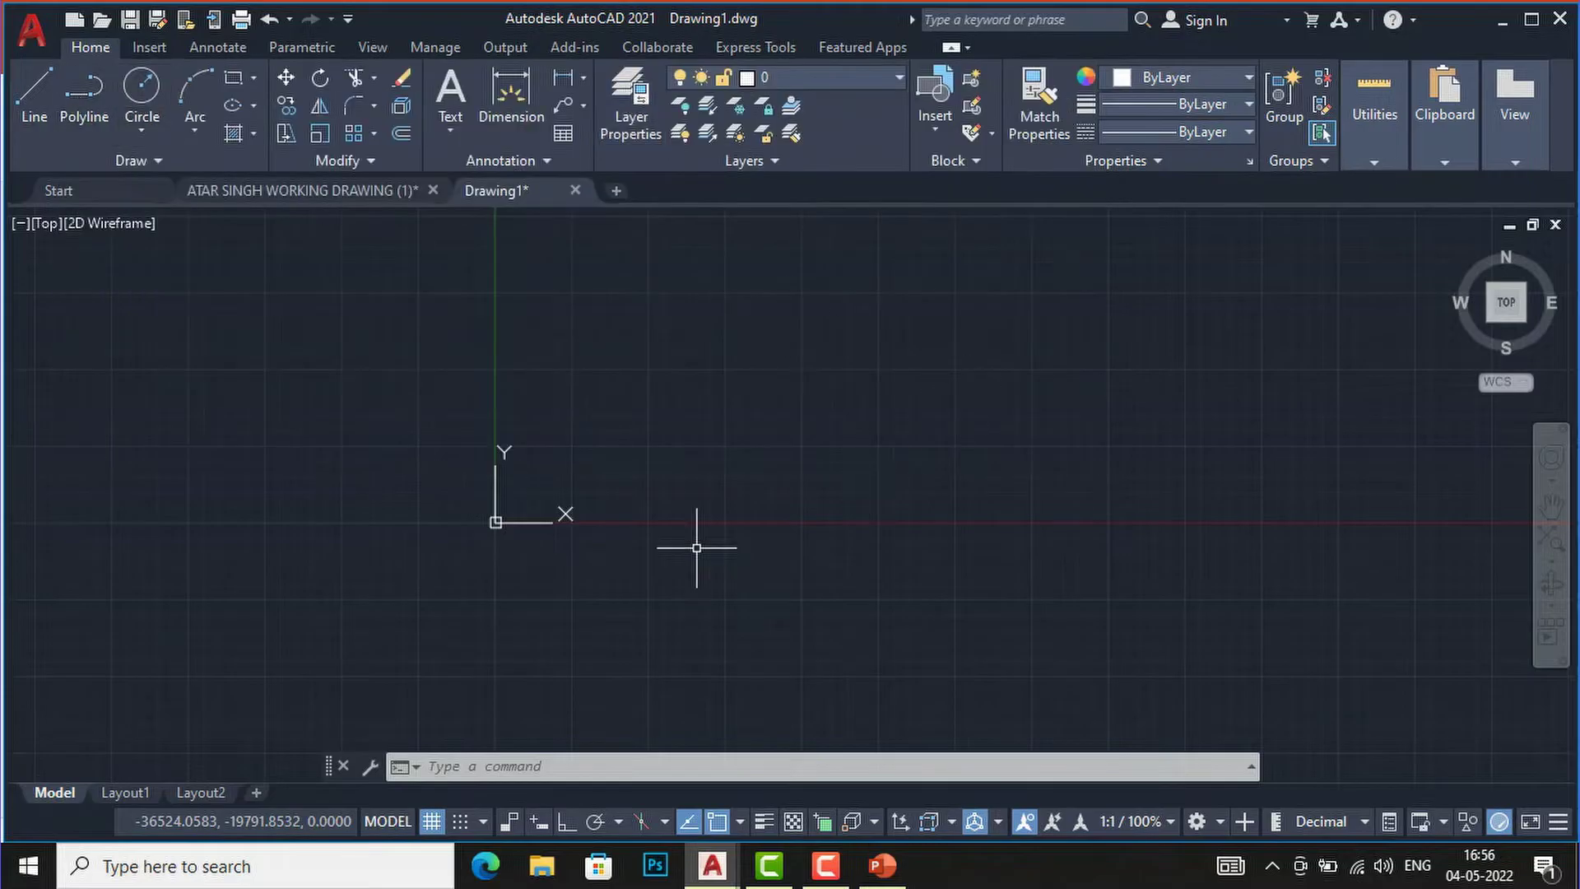
scroll(552, 482, "down", 1)
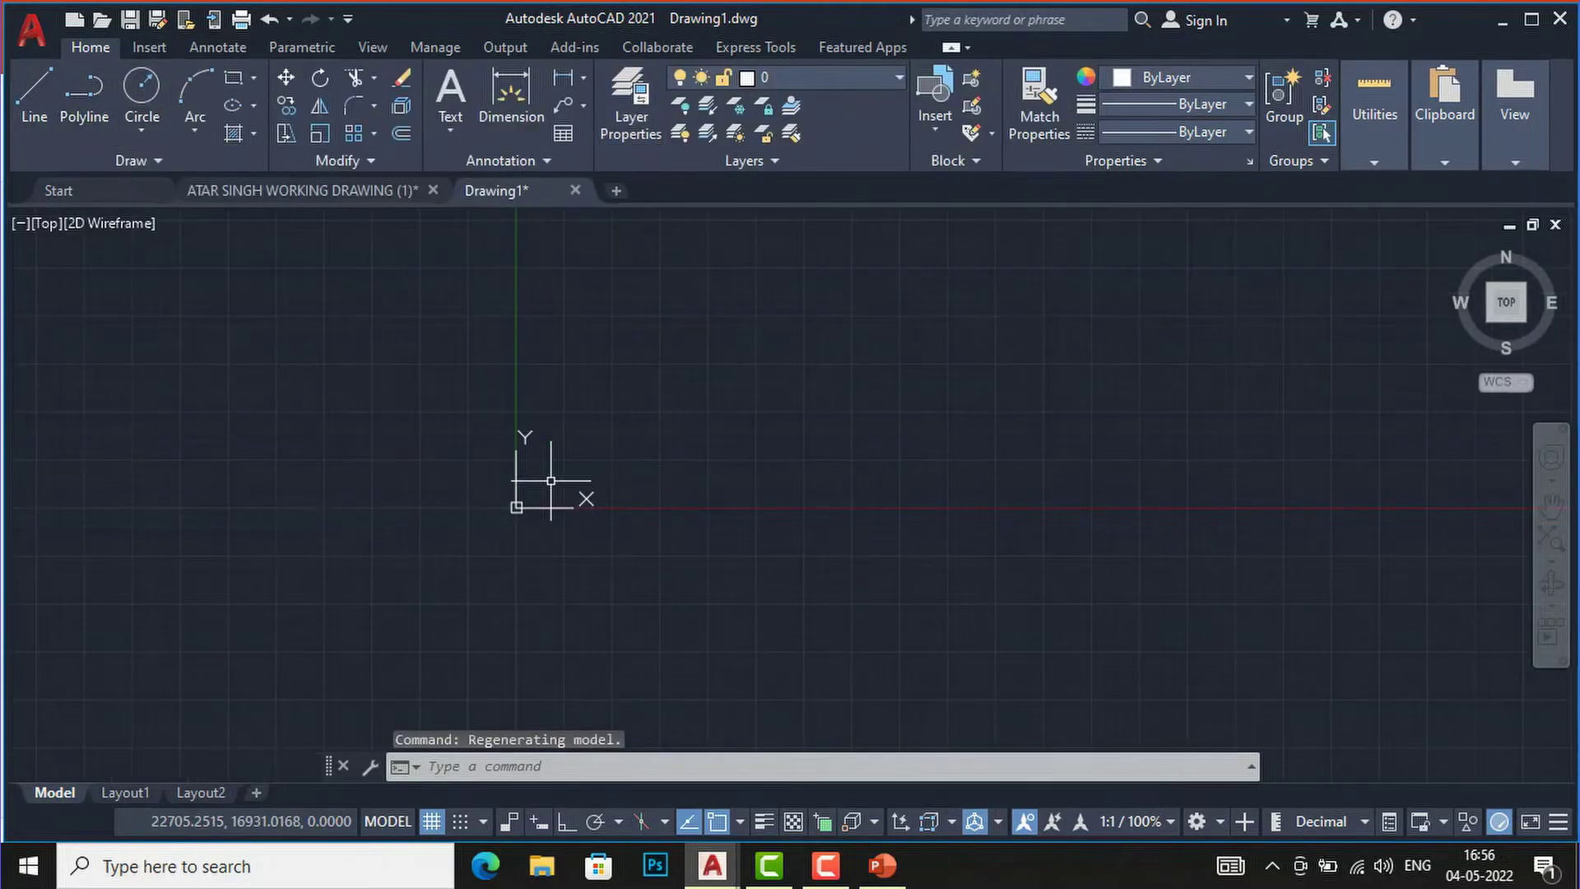
left_click(841, 69)
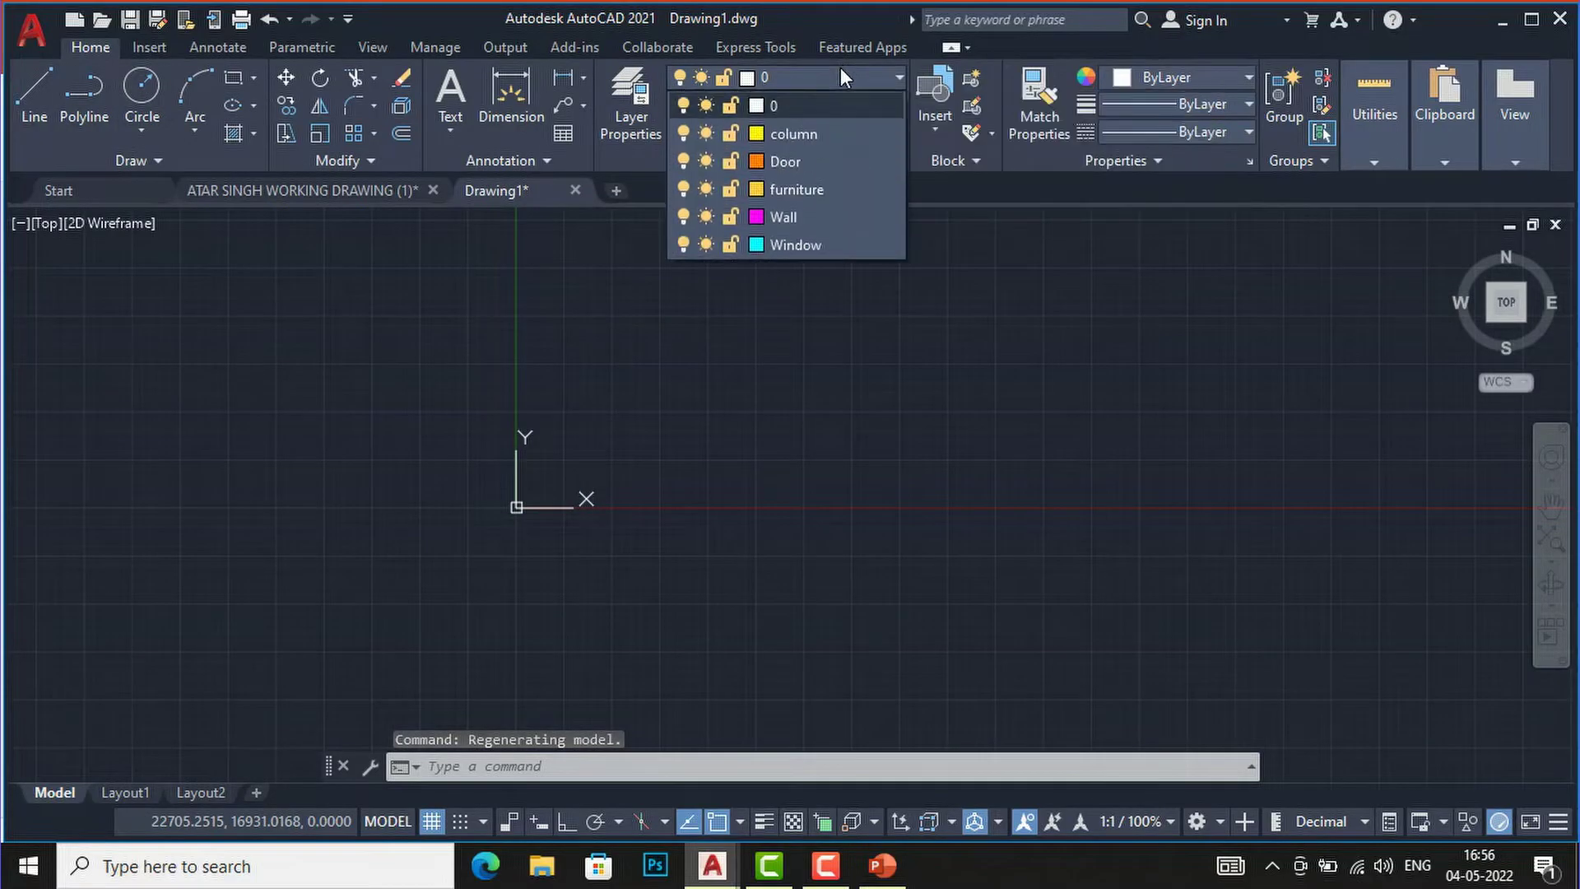
left_click(806, 216)
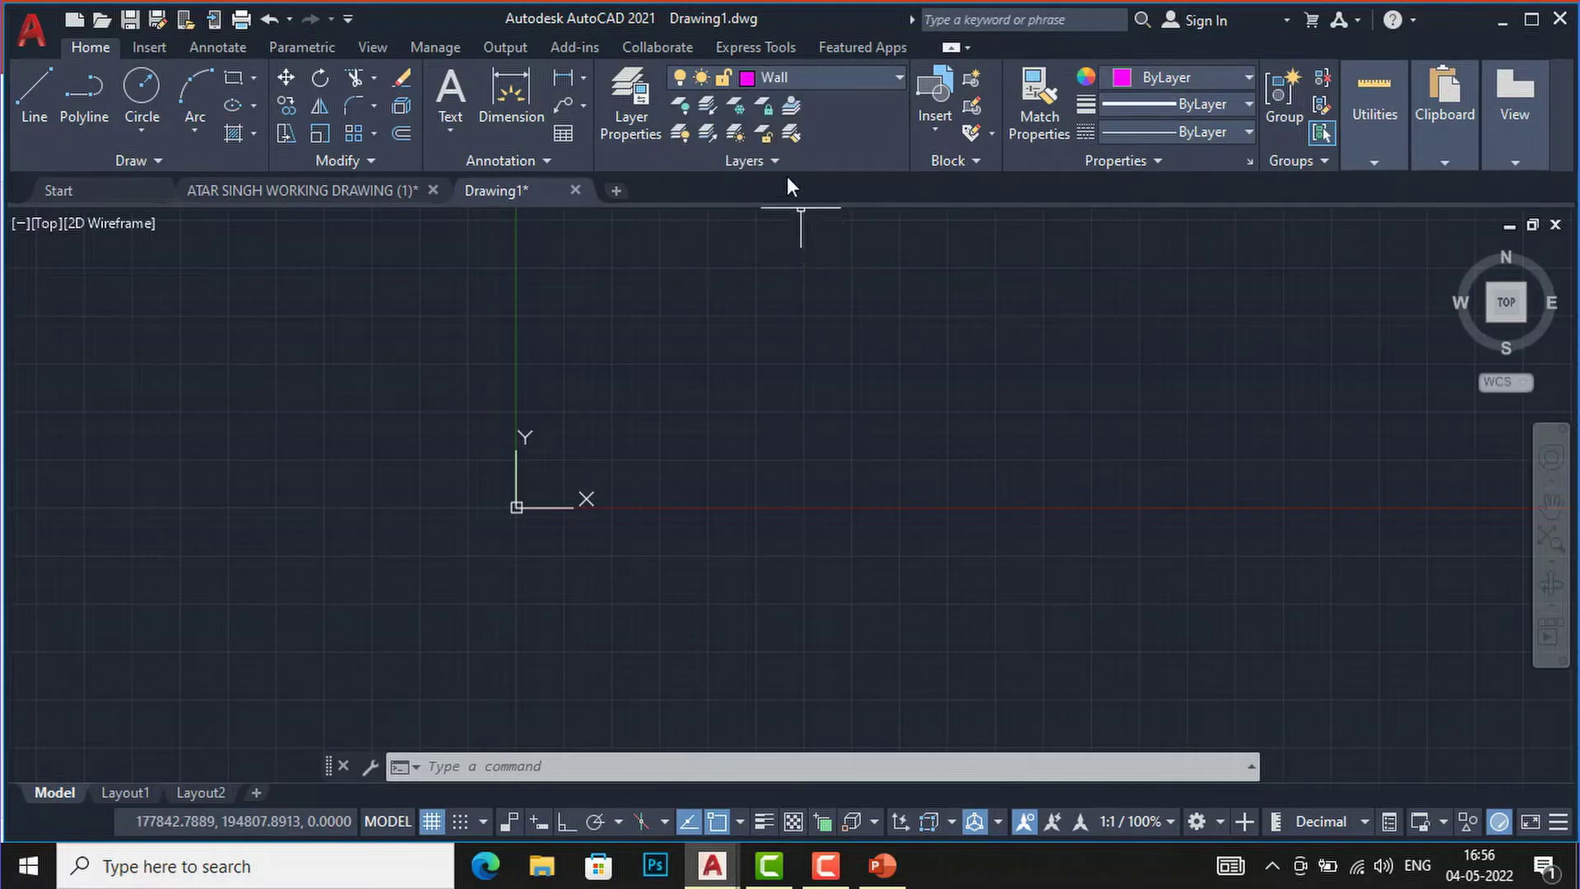
Reopen the layer manager and add two new layers that are frozen in all viewports
left_click(637, 130)
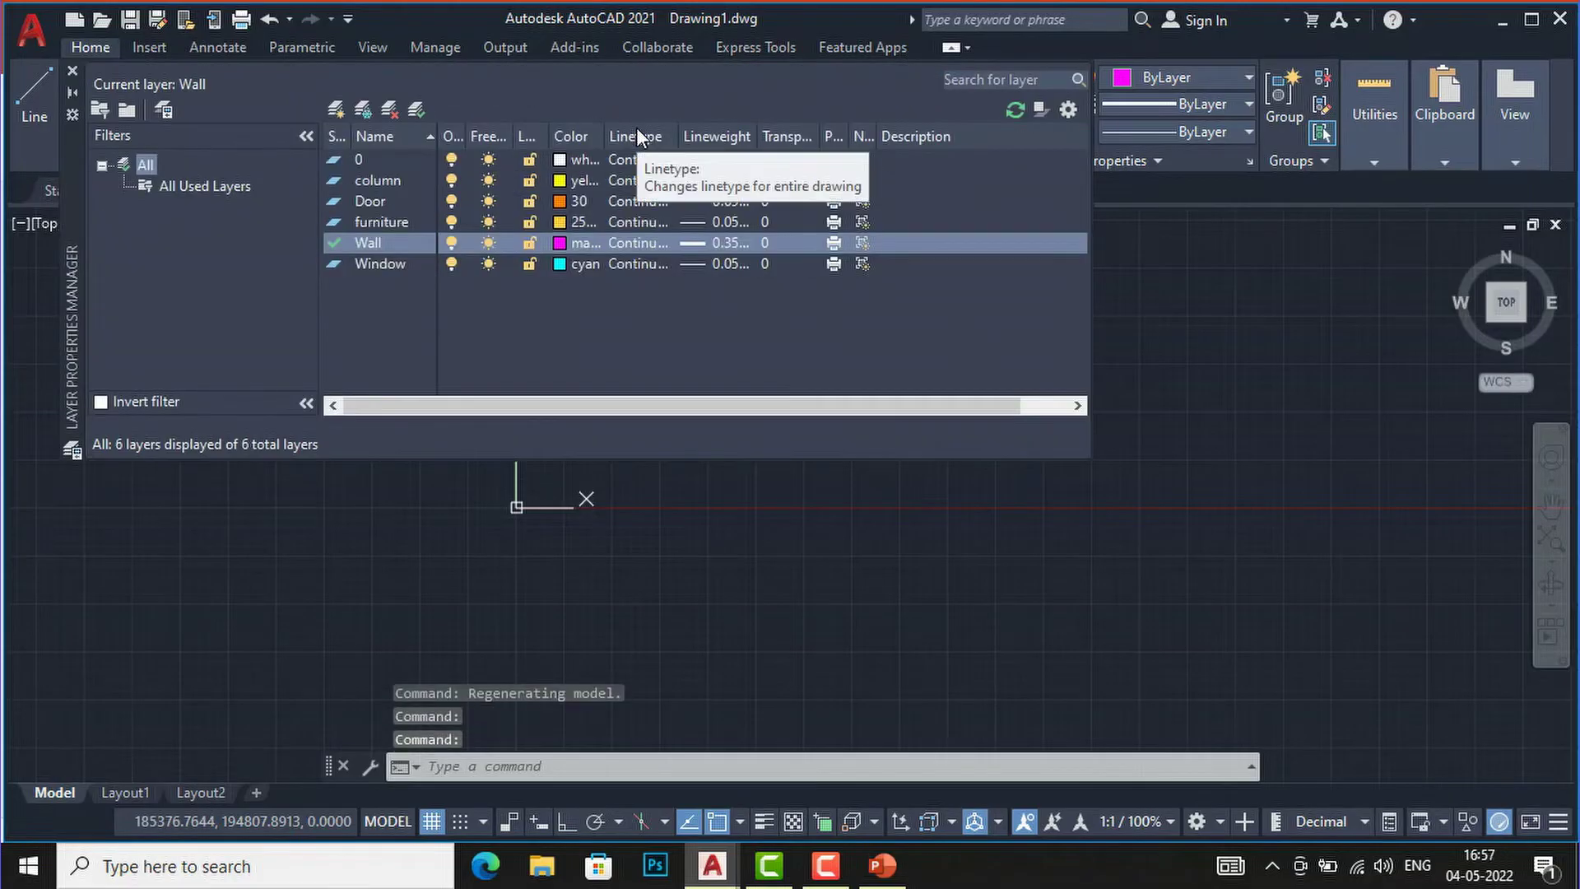
left_click(363, 110)
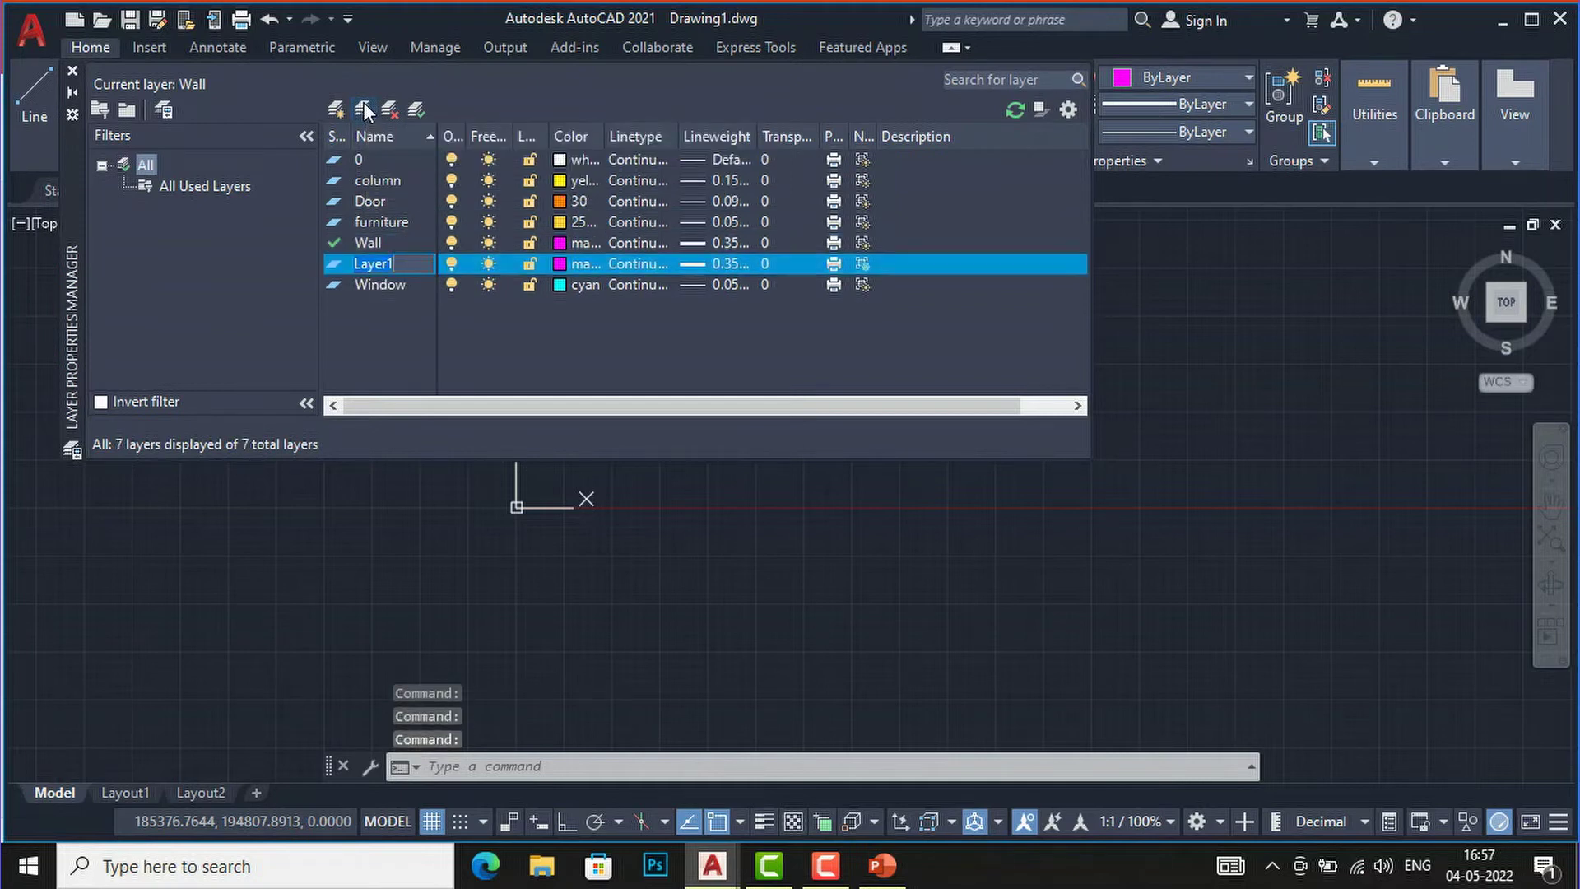
left_click(365, 108)
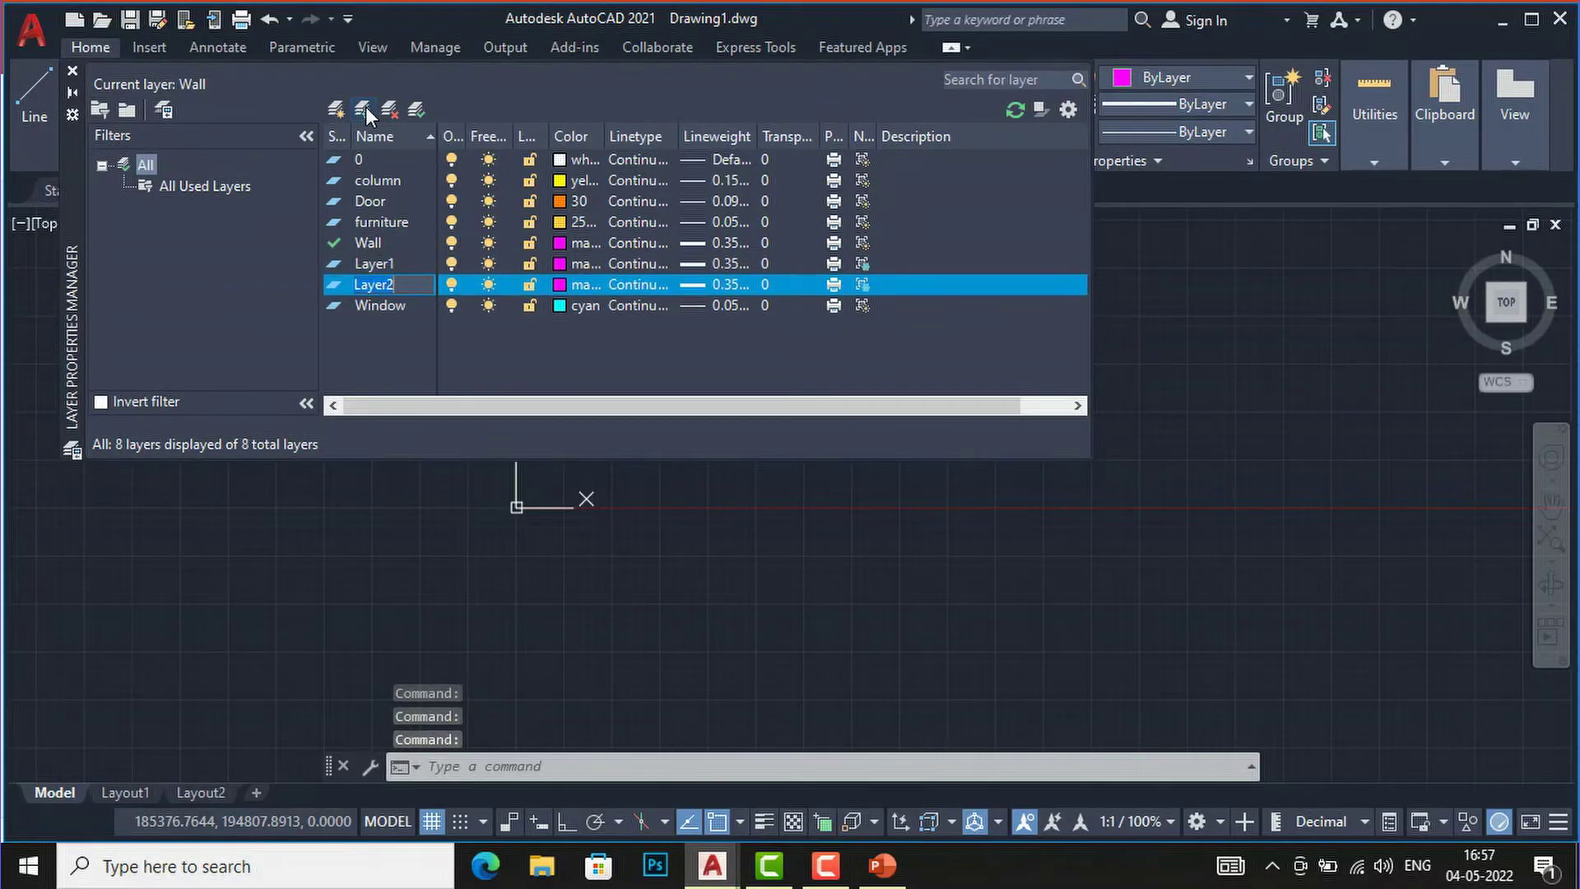
Delete the two newly added viewport-frozen layers
left_click(373, 368)
left_click(392, 109)
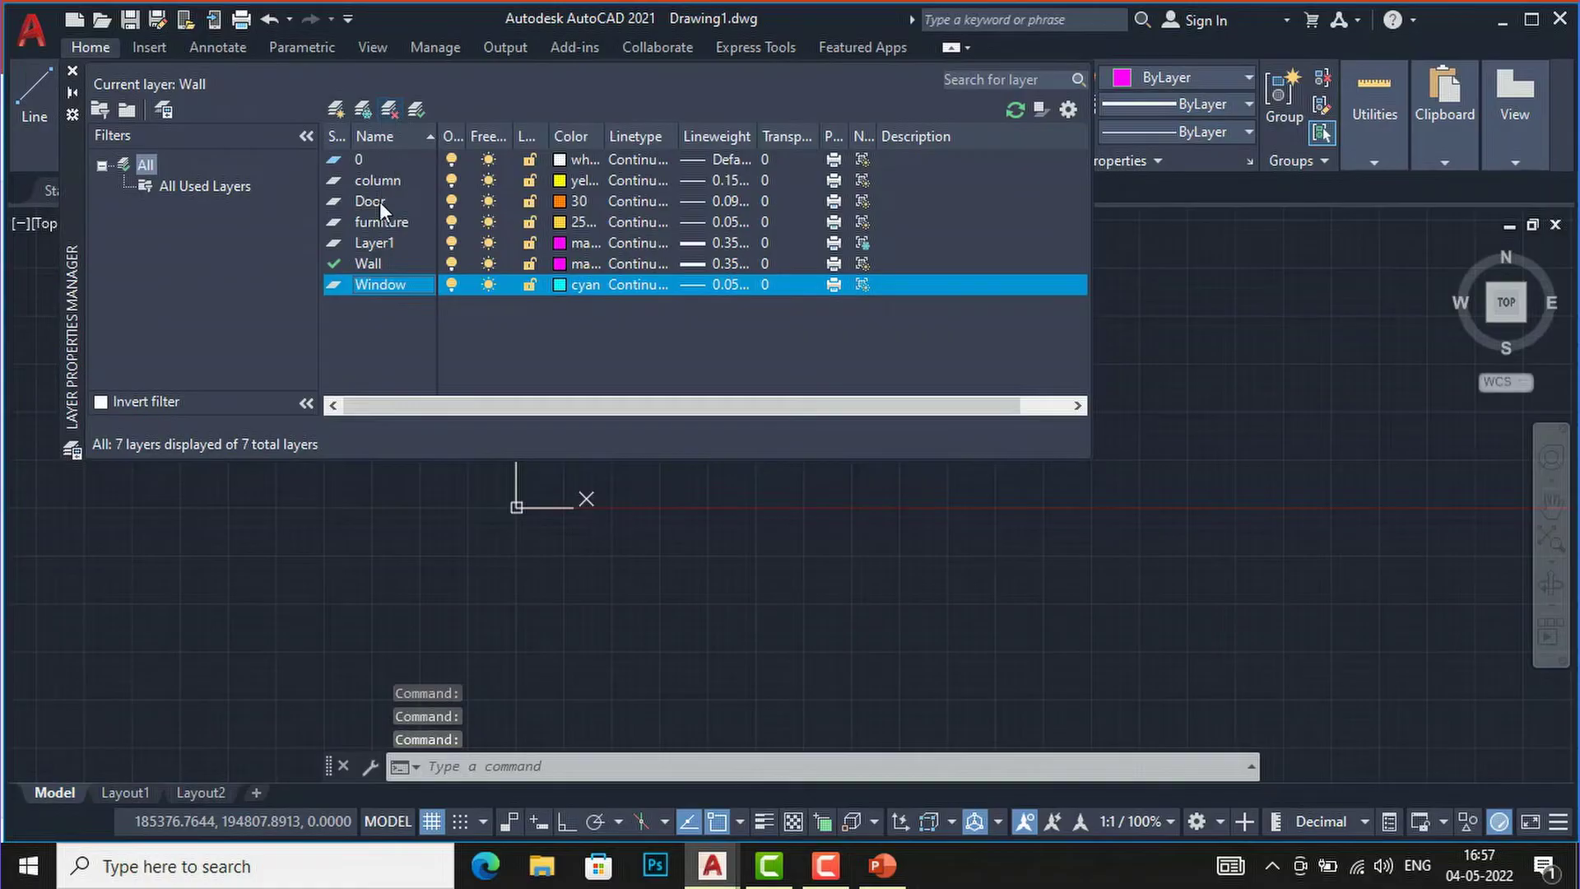
left_click(378, 242)
left_click(392, 111)
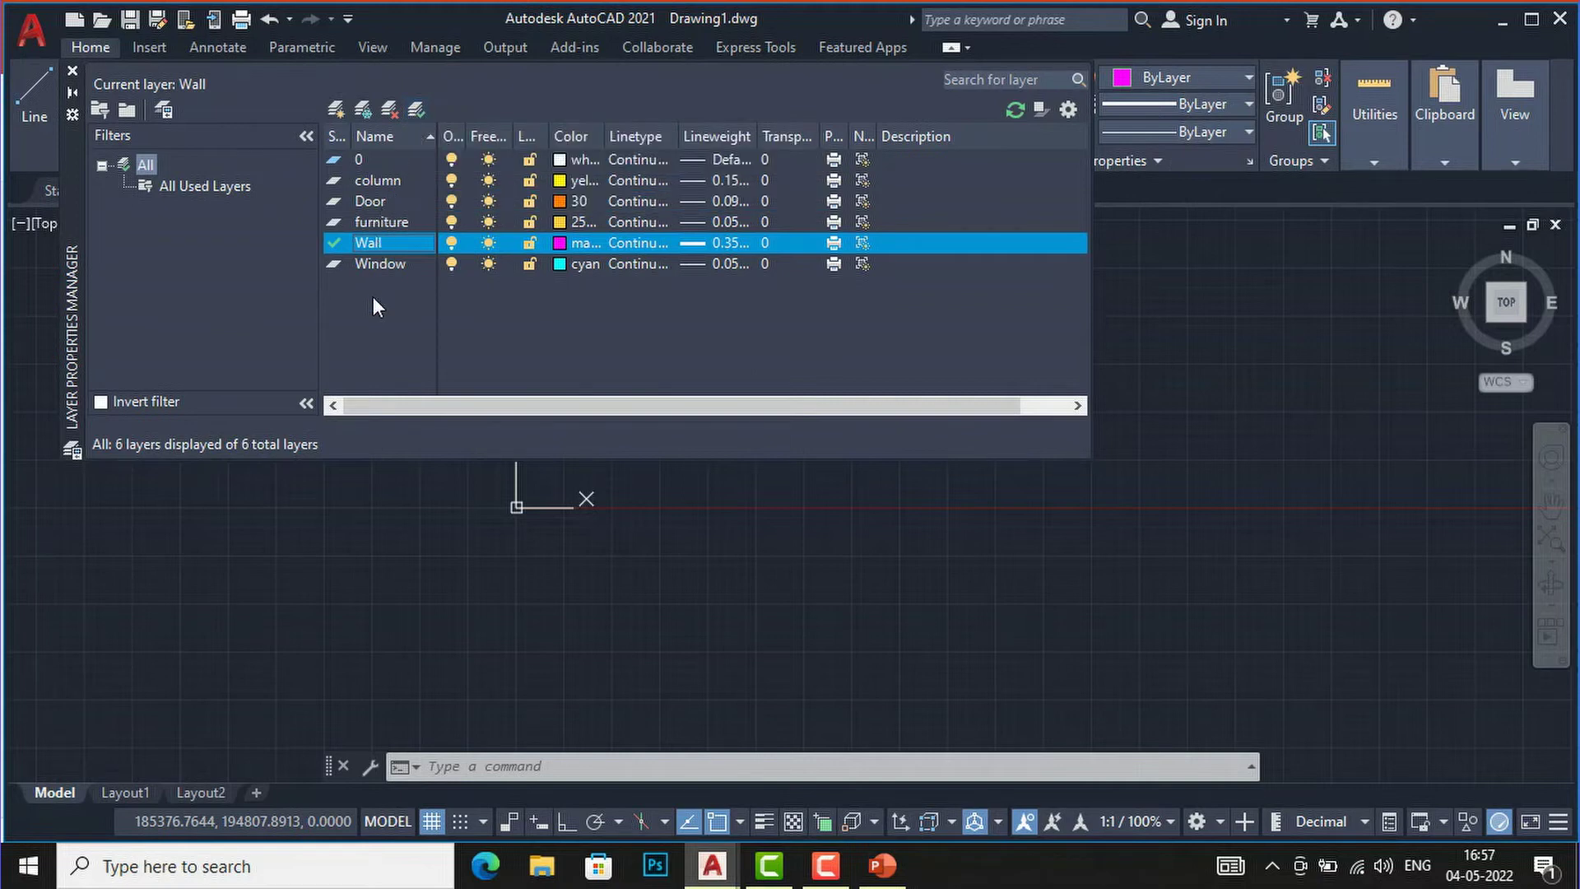
Set Window as the current layer, switch the current layer back to Wall, and close the layer manager
left_click(373, 264)
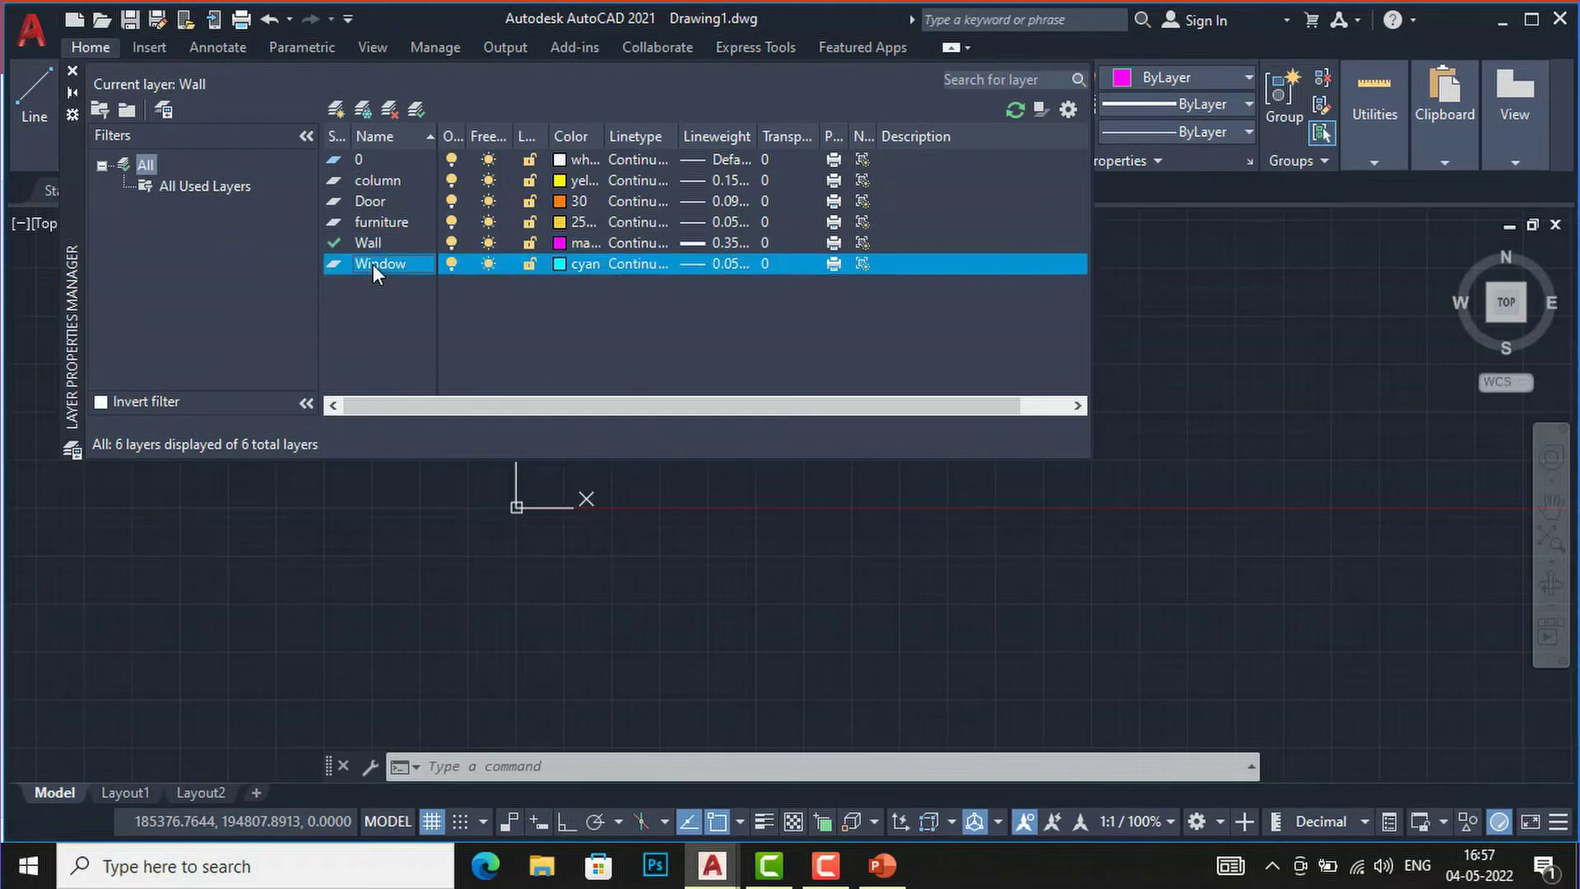
left_click(414, 110)
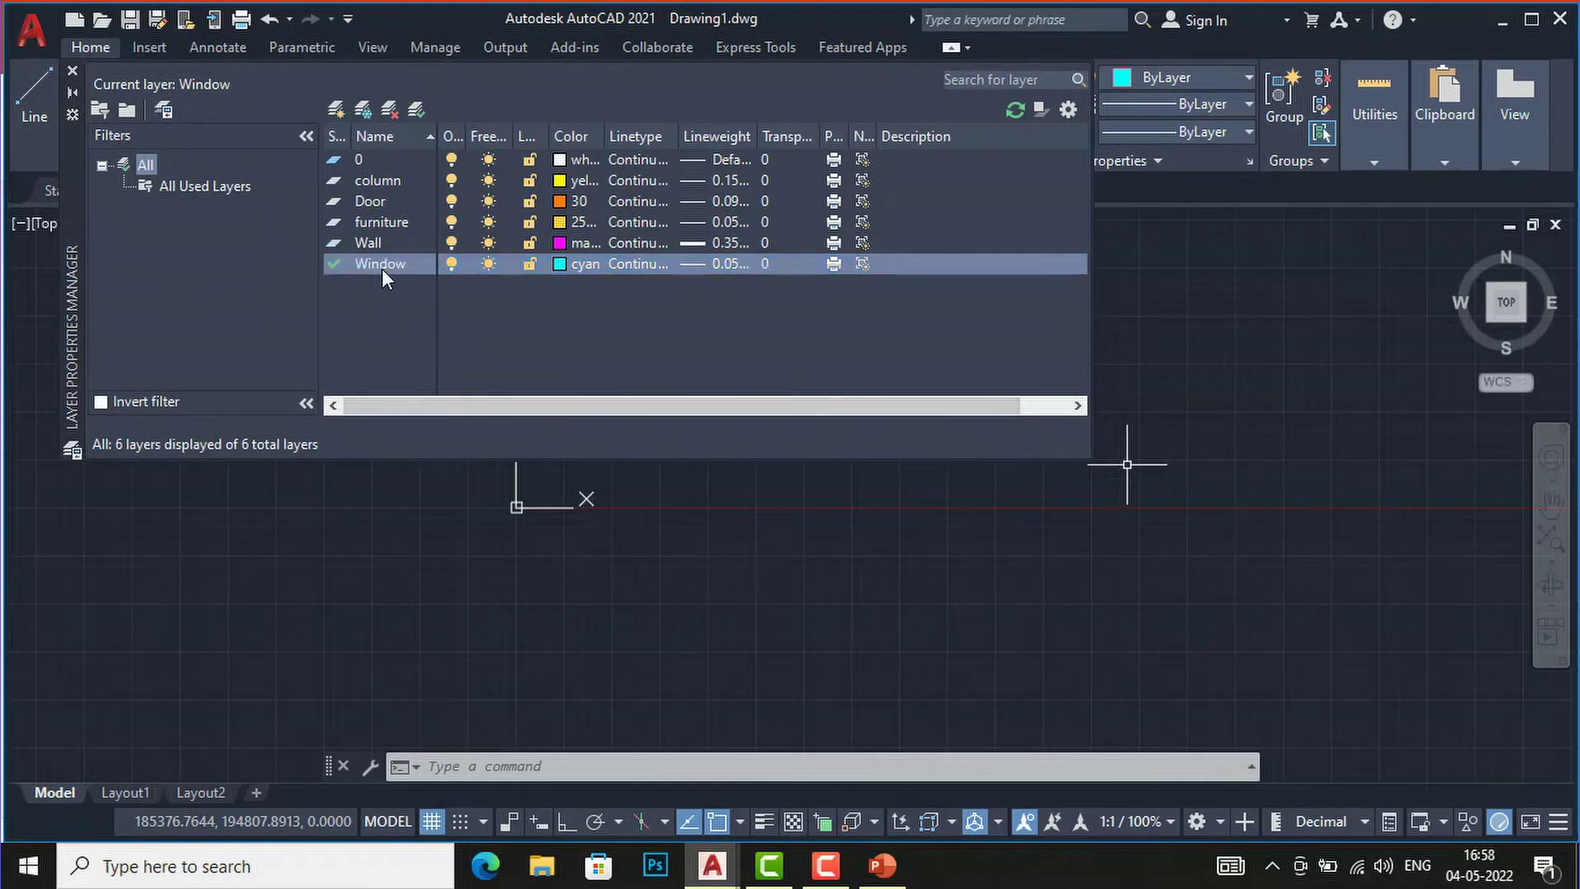
left_click(379, 242)
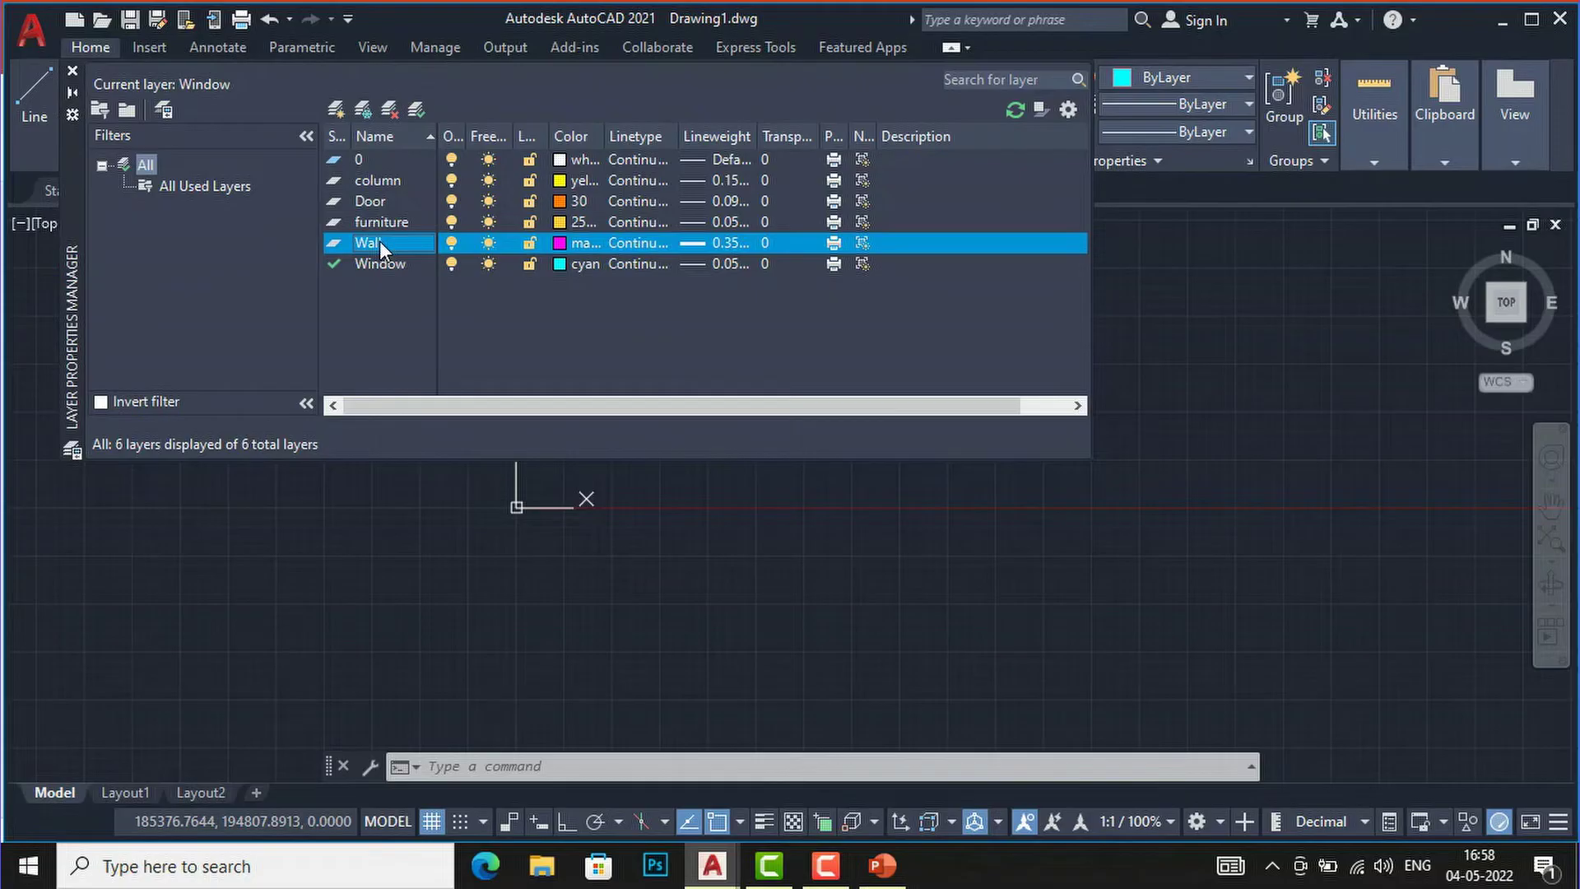
left_click(422, 107)
left_click(72, 74)
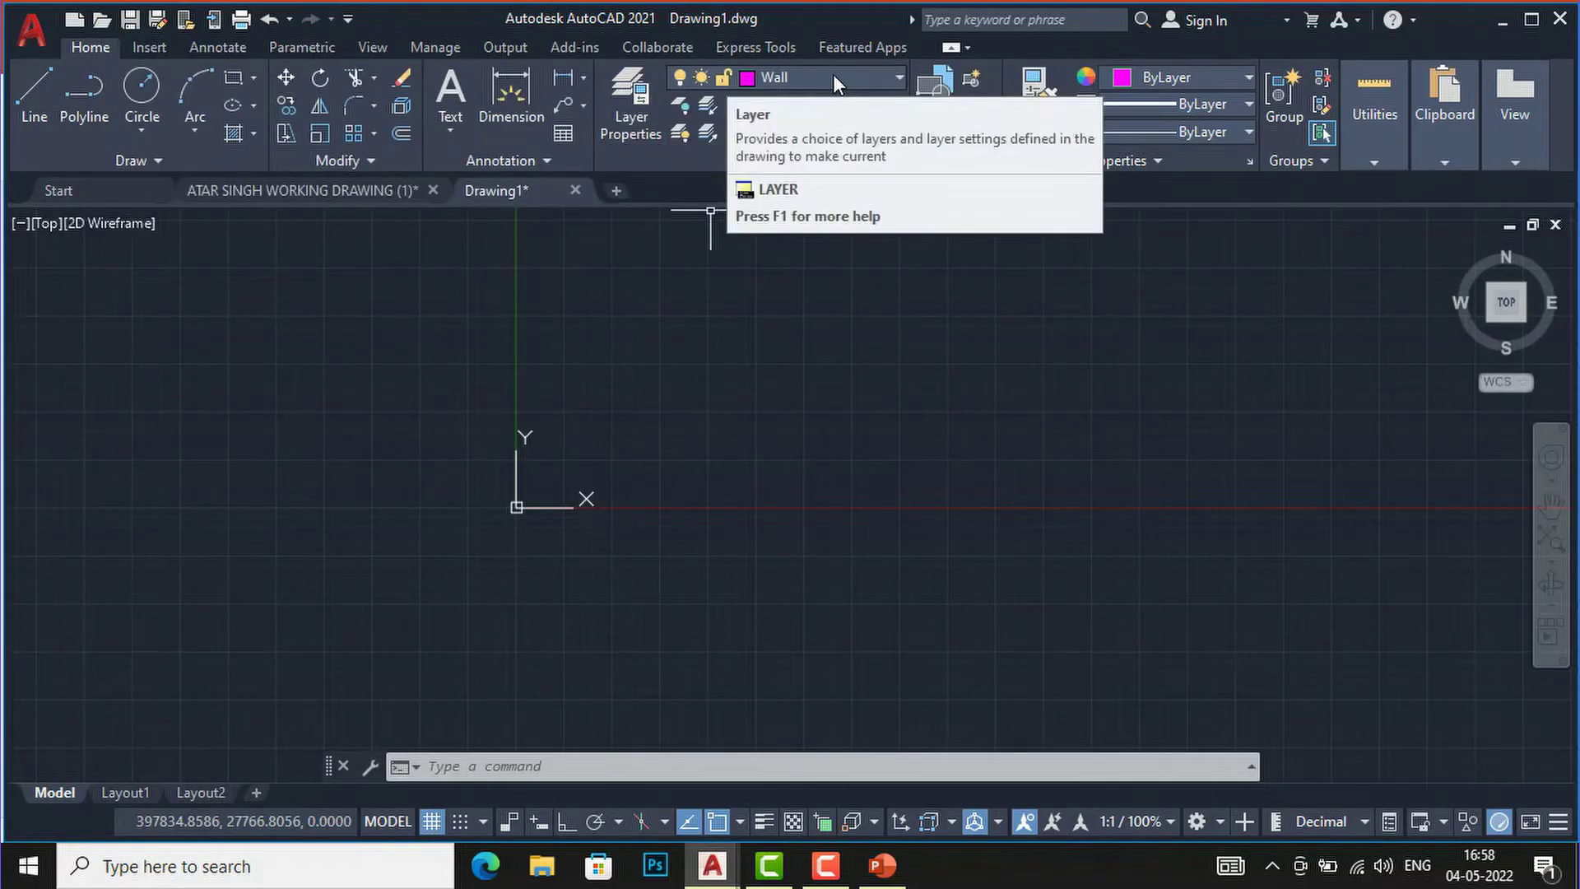
Turn on Ortho mode and try to draw a 20' vertical line on the Wall layer
left_click(35, 101)
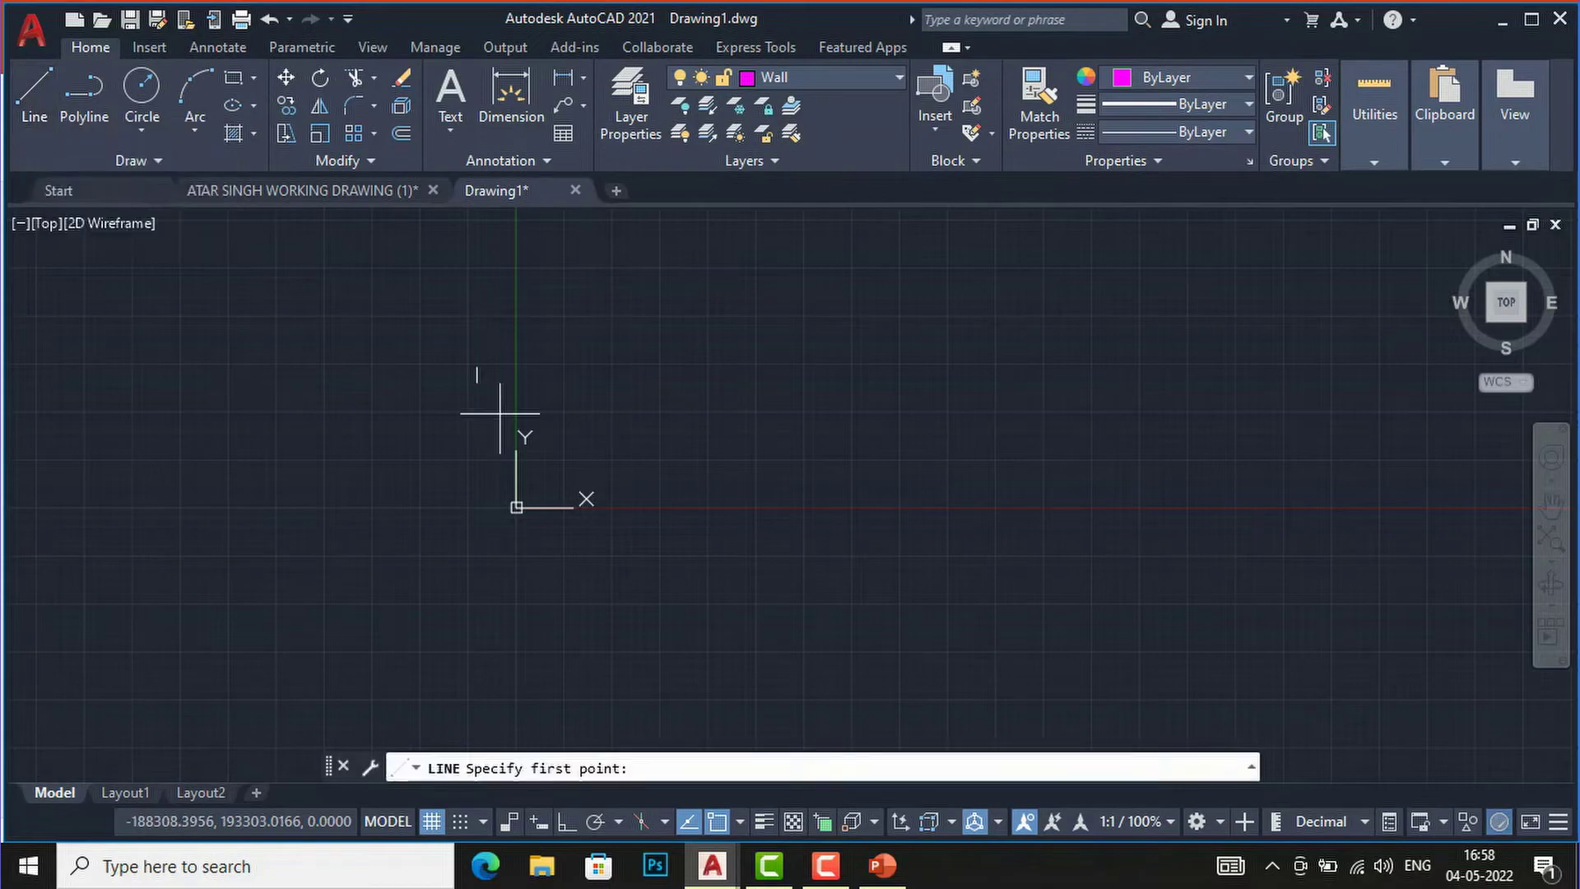
left_click(822, 551)
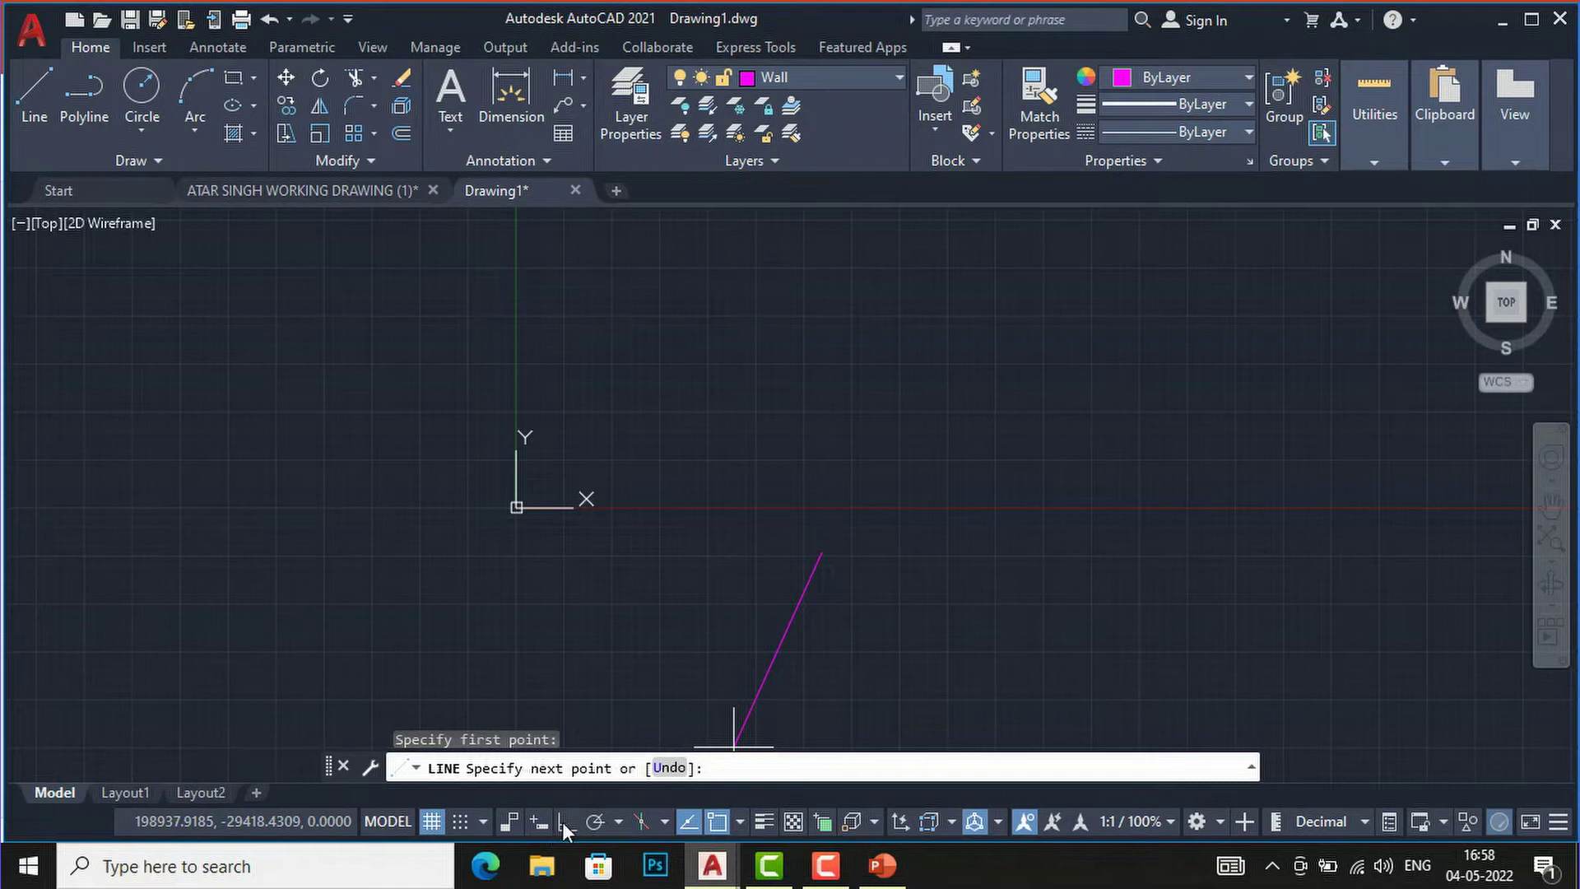
left_click(562, 821)
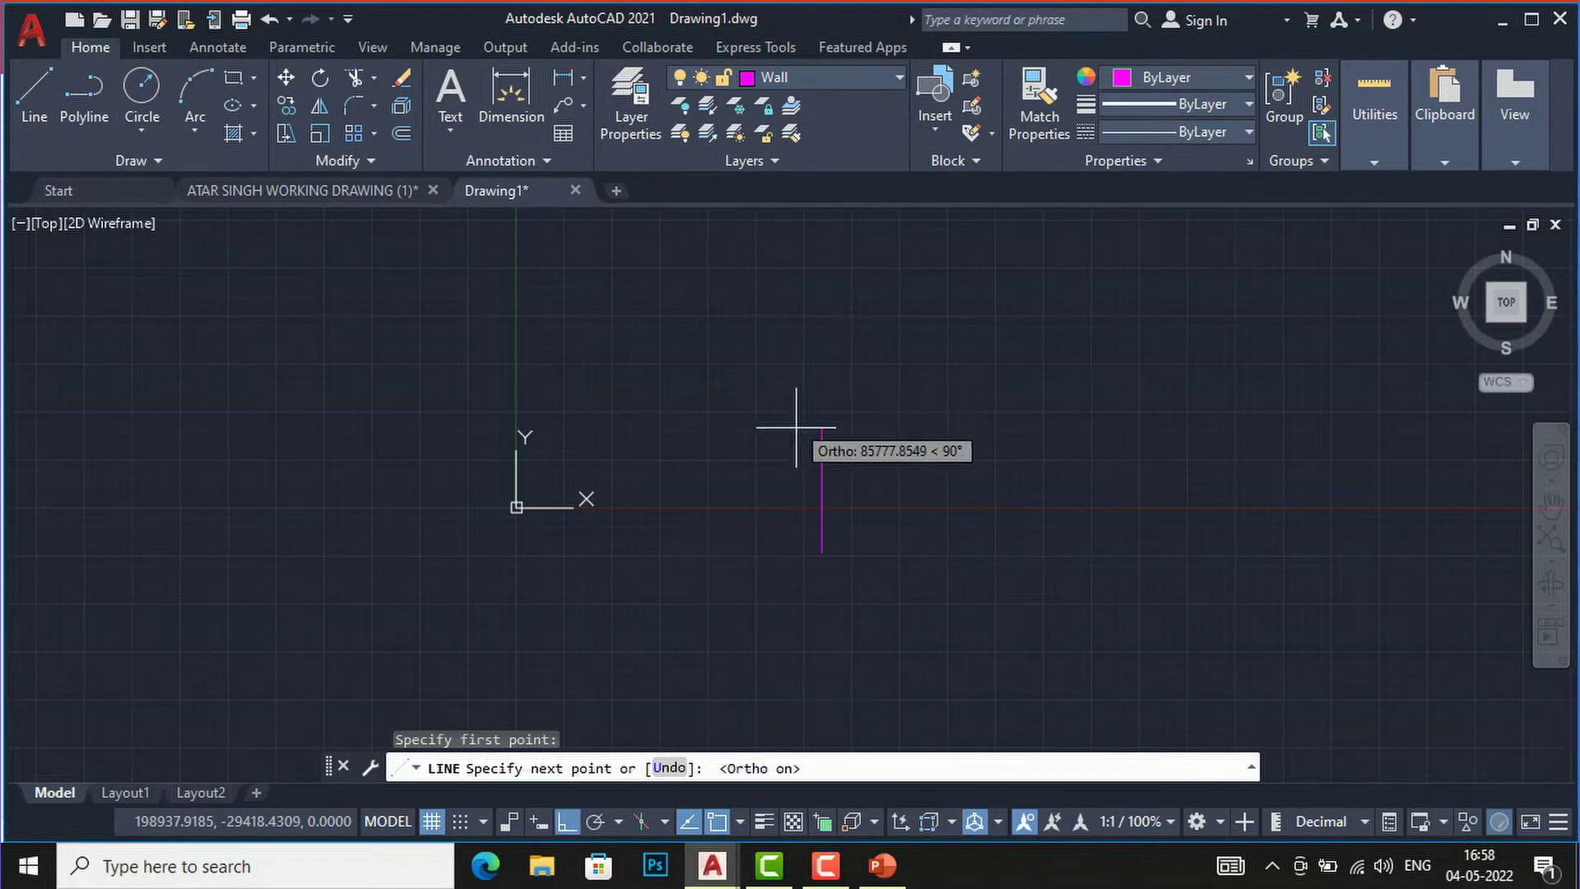
type("20'")
key("Return")
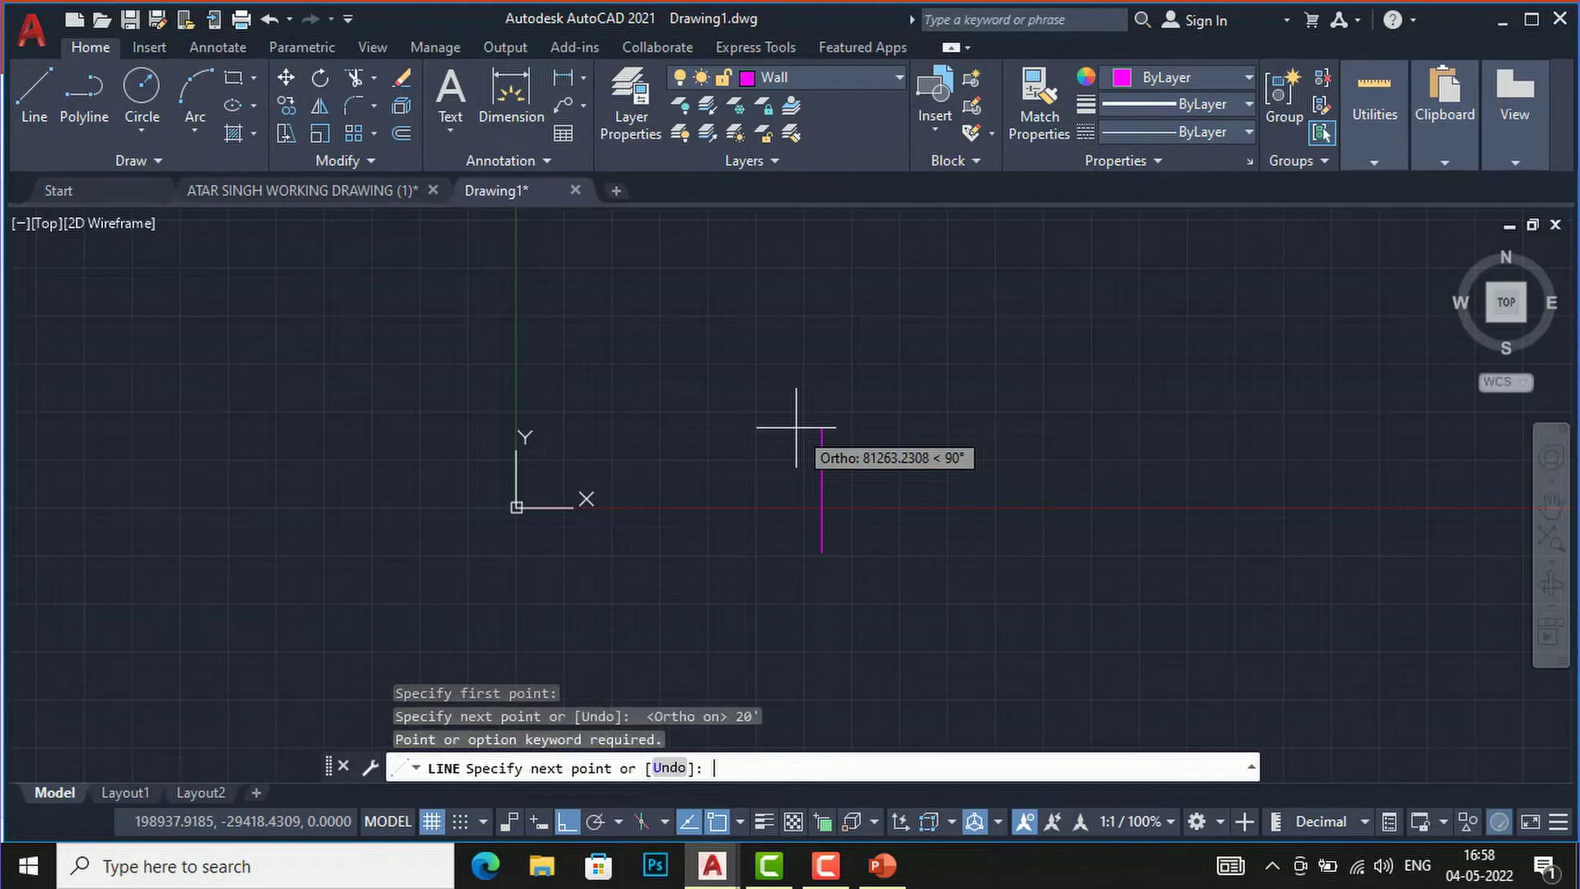
scroll(790, 560, "up", 5)
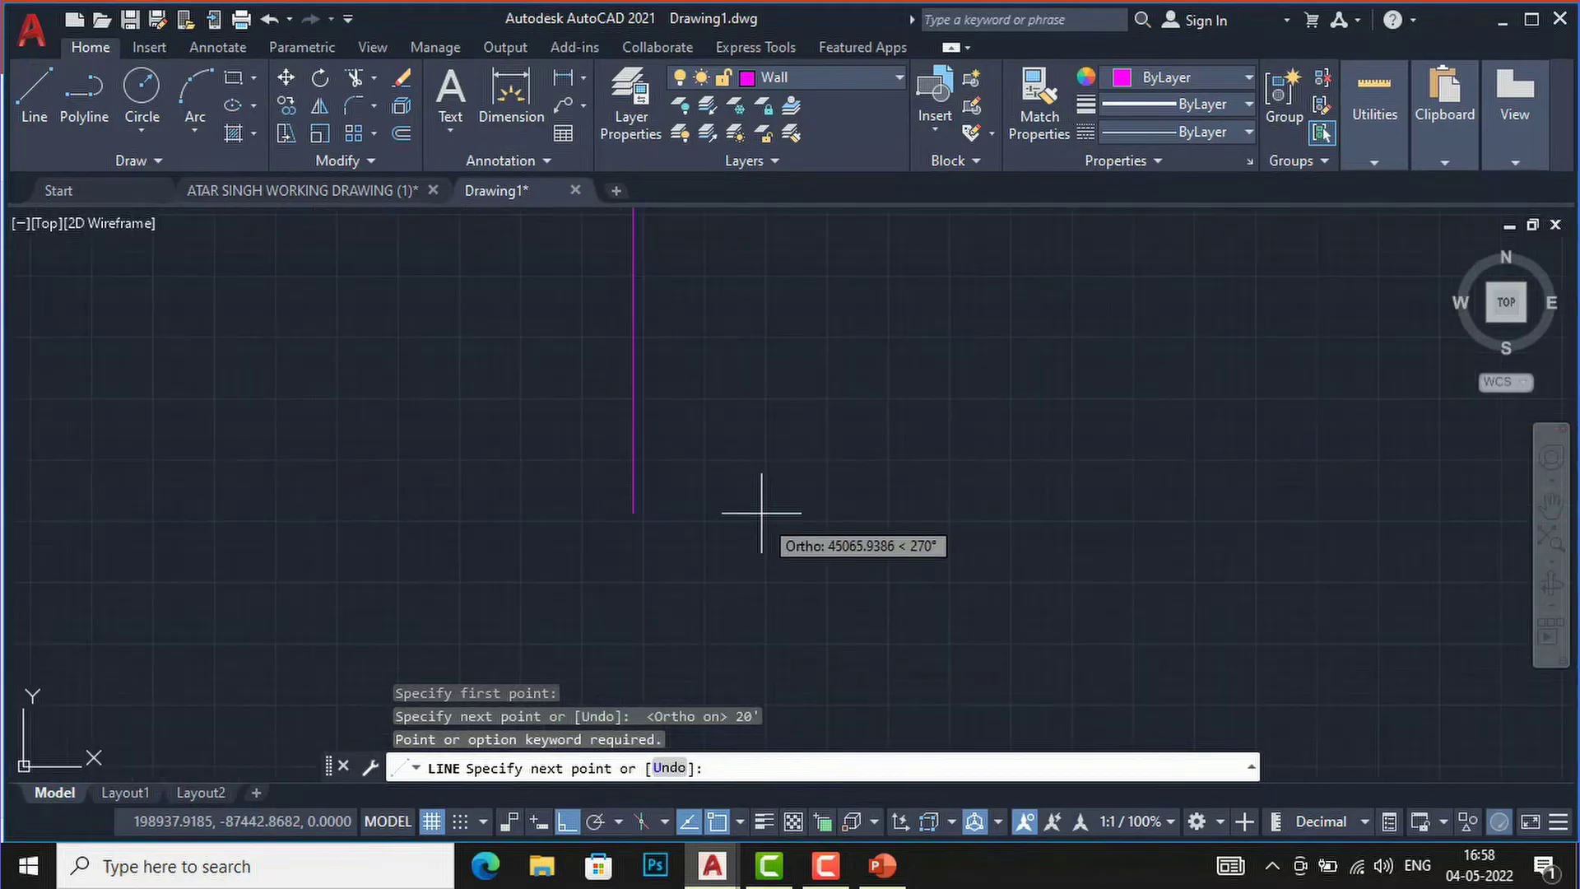
scroll(731, 403, "up", 2)
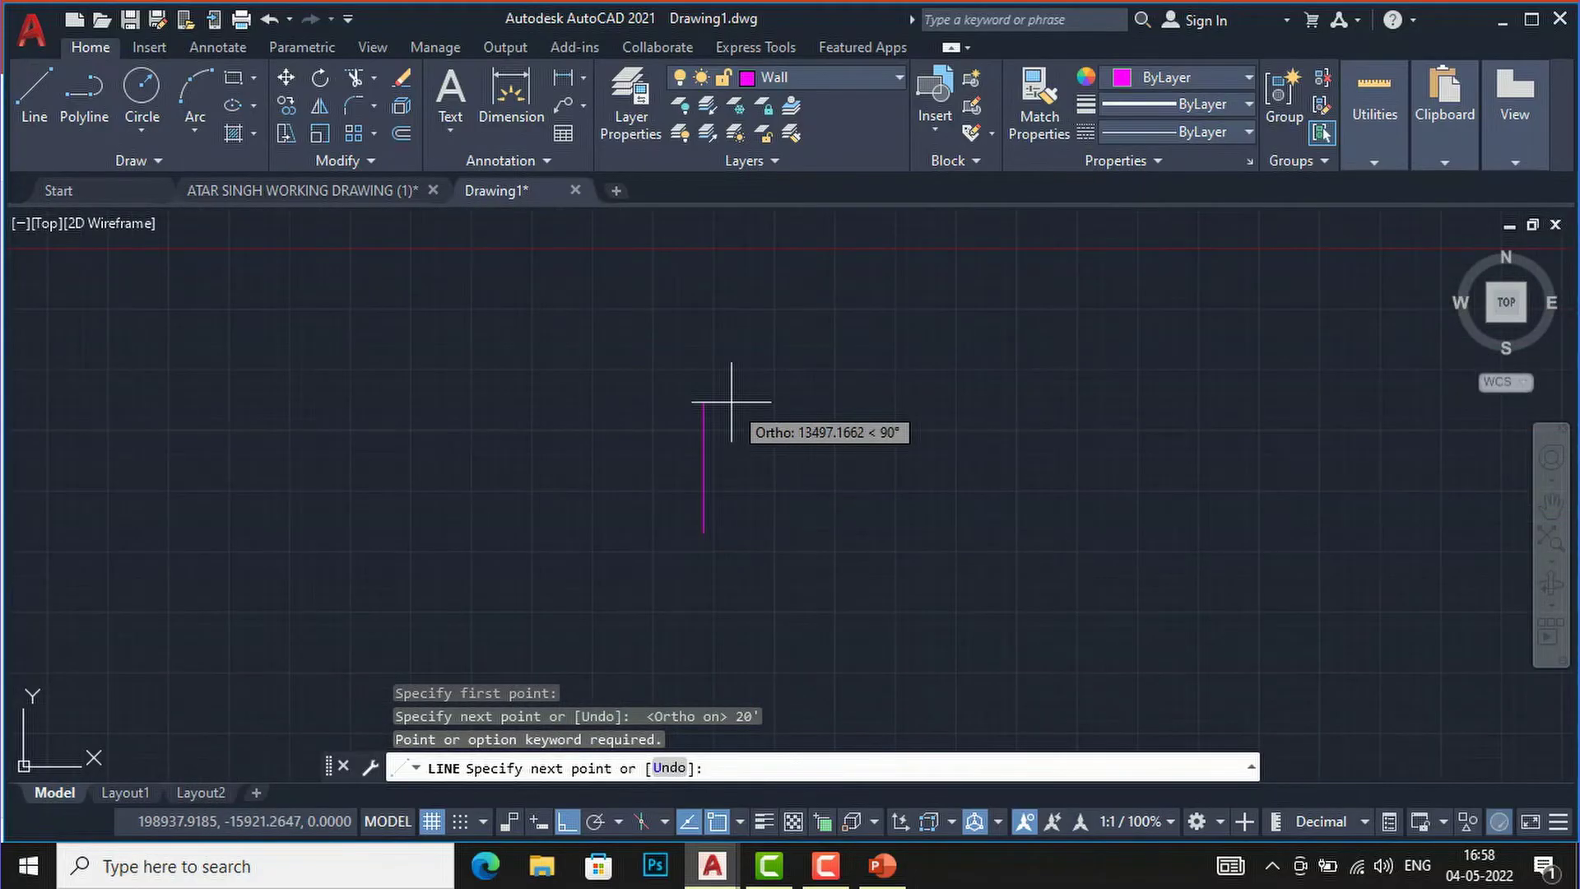
key("Escape")
key("Escape")
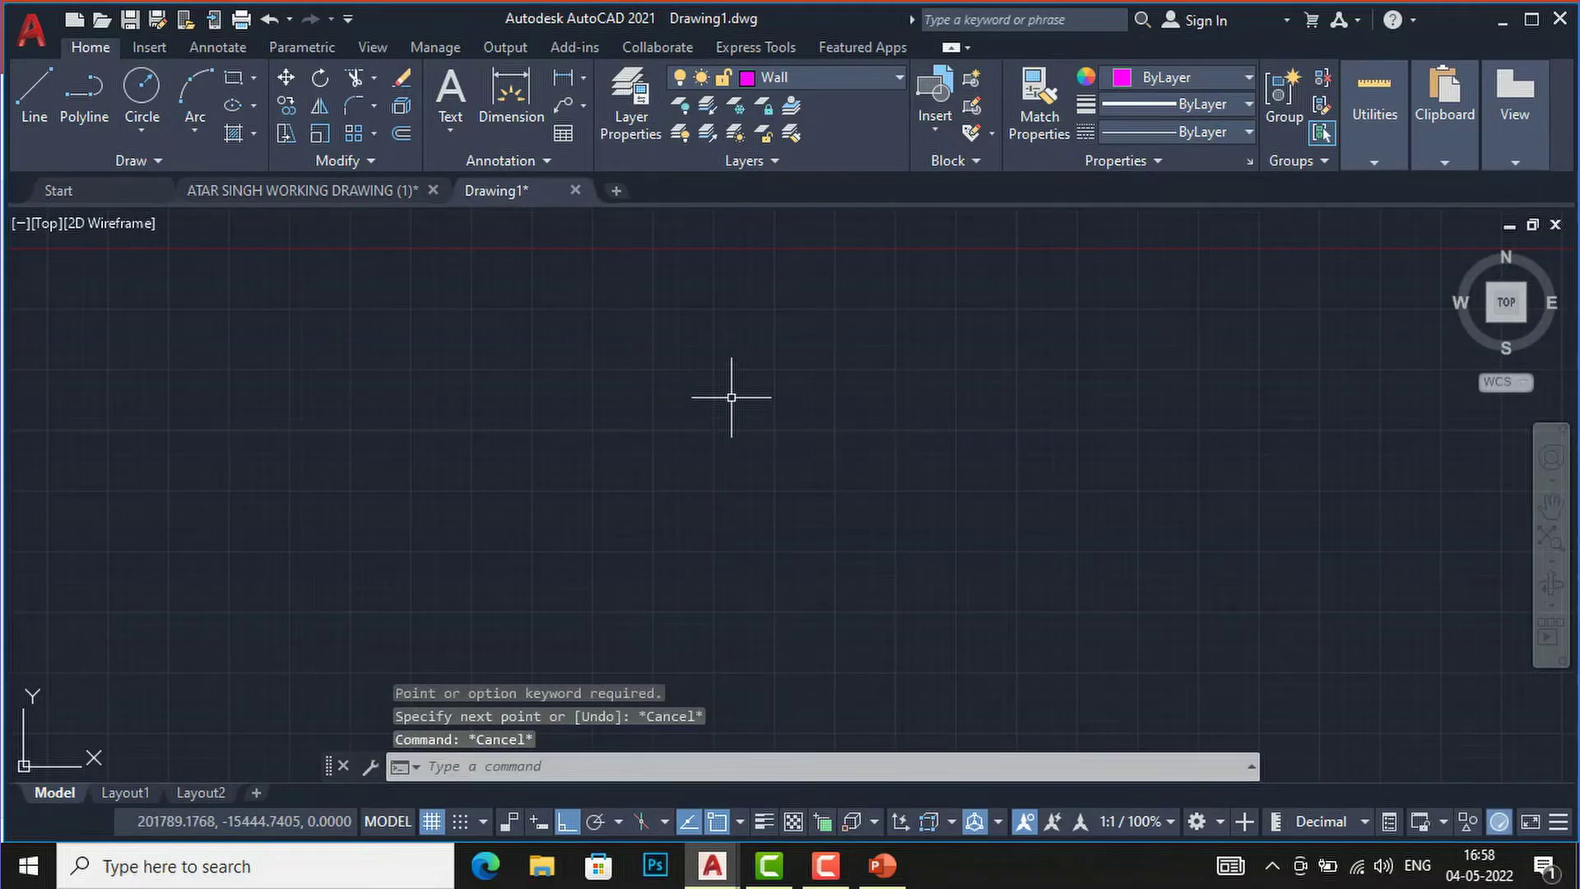
Configure the drawing units to Architectural length with 0'-0 1/16" precision and an insertion scale in Inches
type("un")
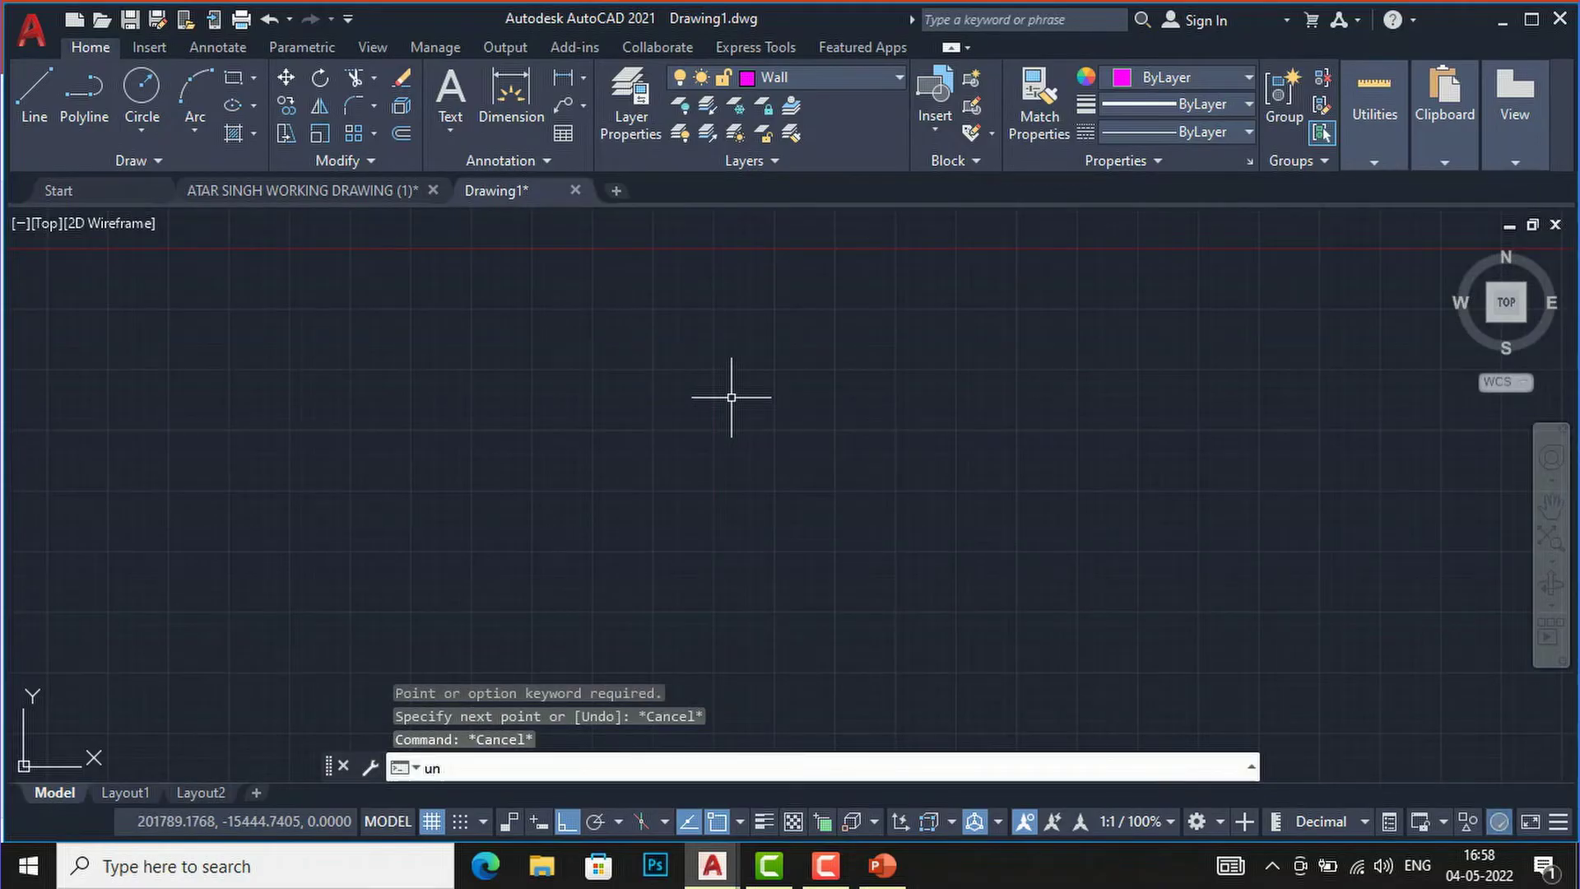
key("Return")
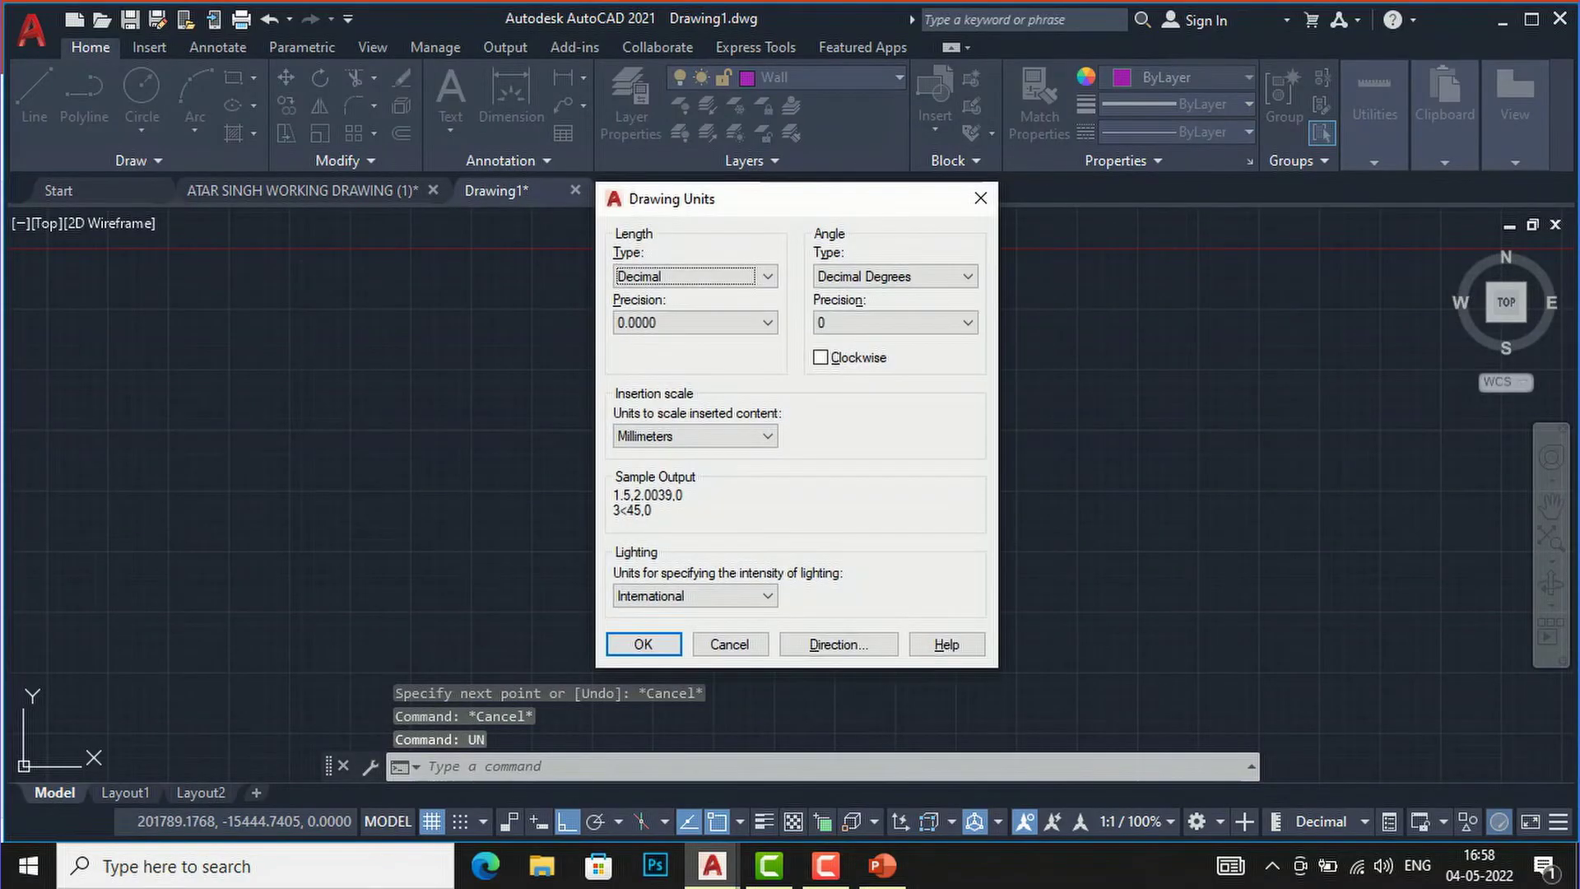
left_click(767, 277)
left_click(767, 277)
left_click(767, 278)
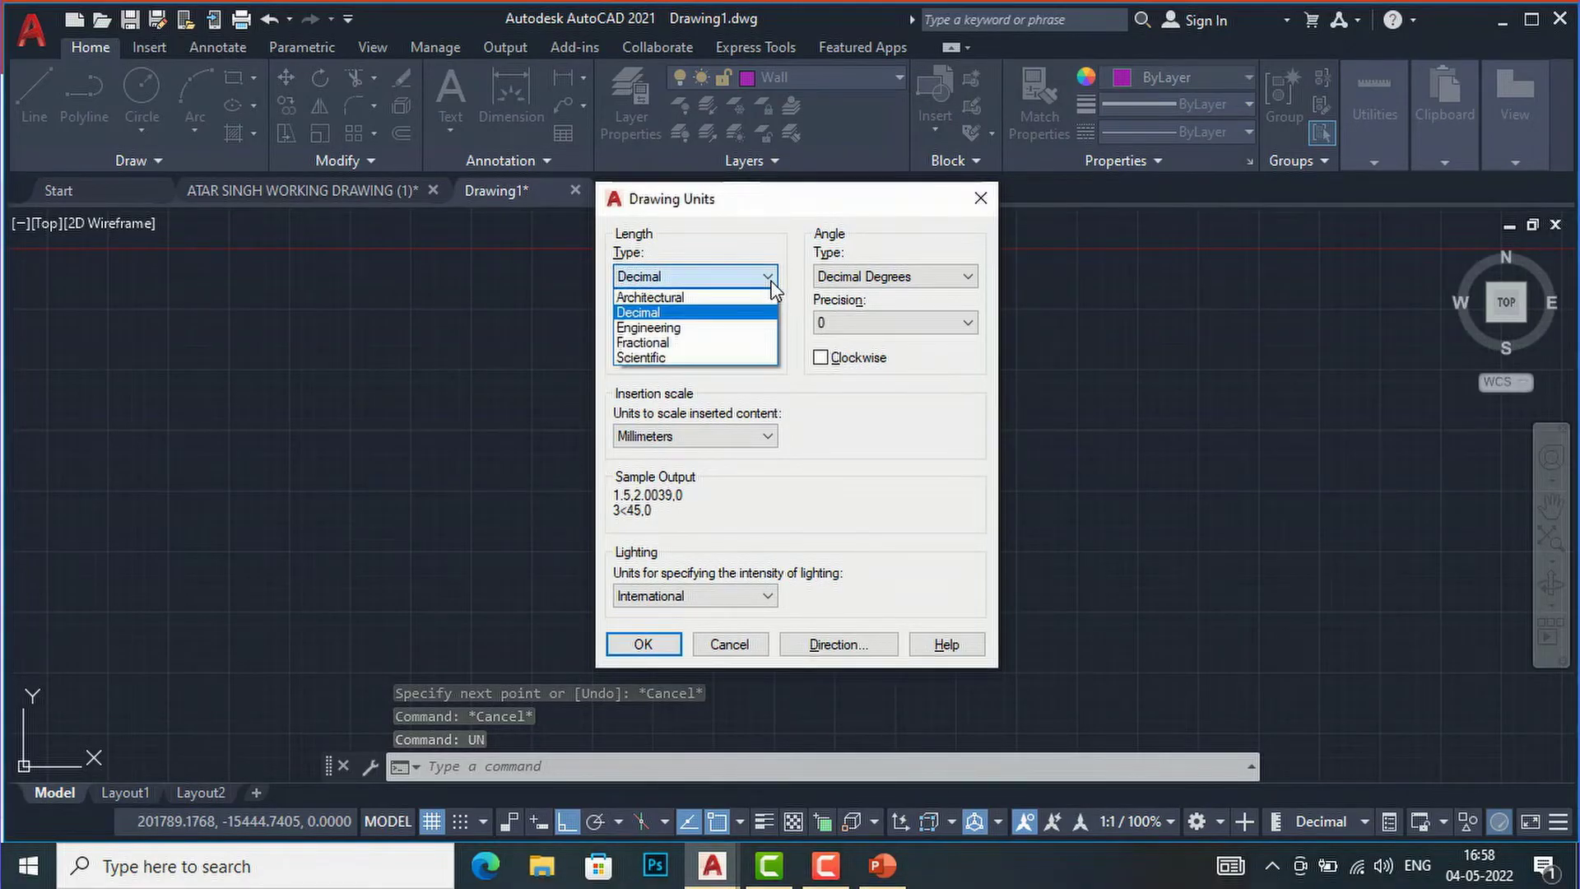
left_click(729, 298)
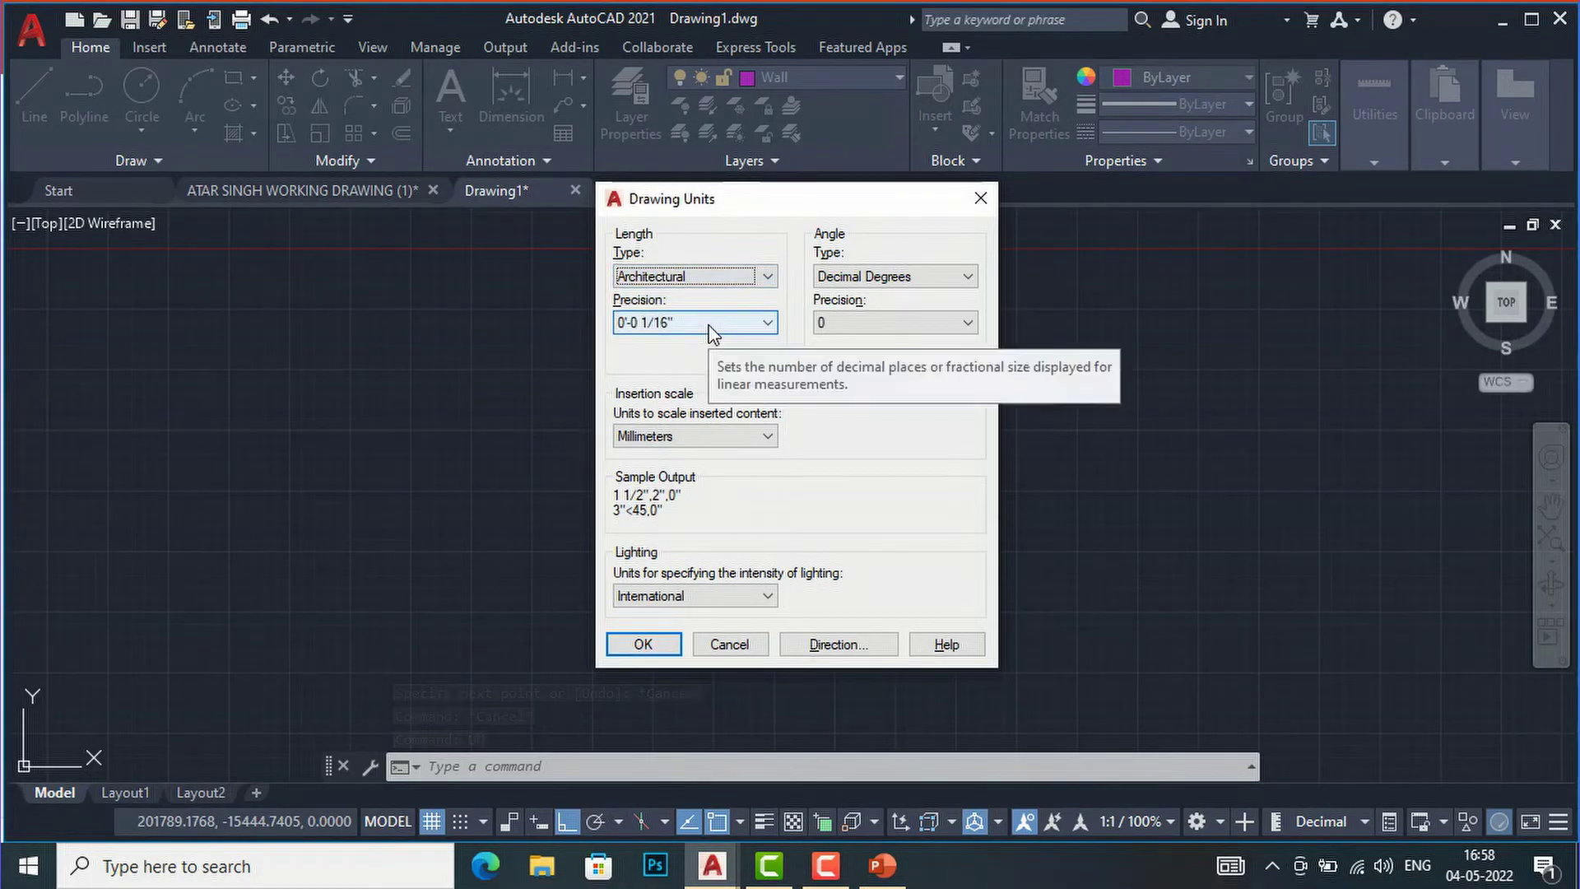
left_click(701, 324)
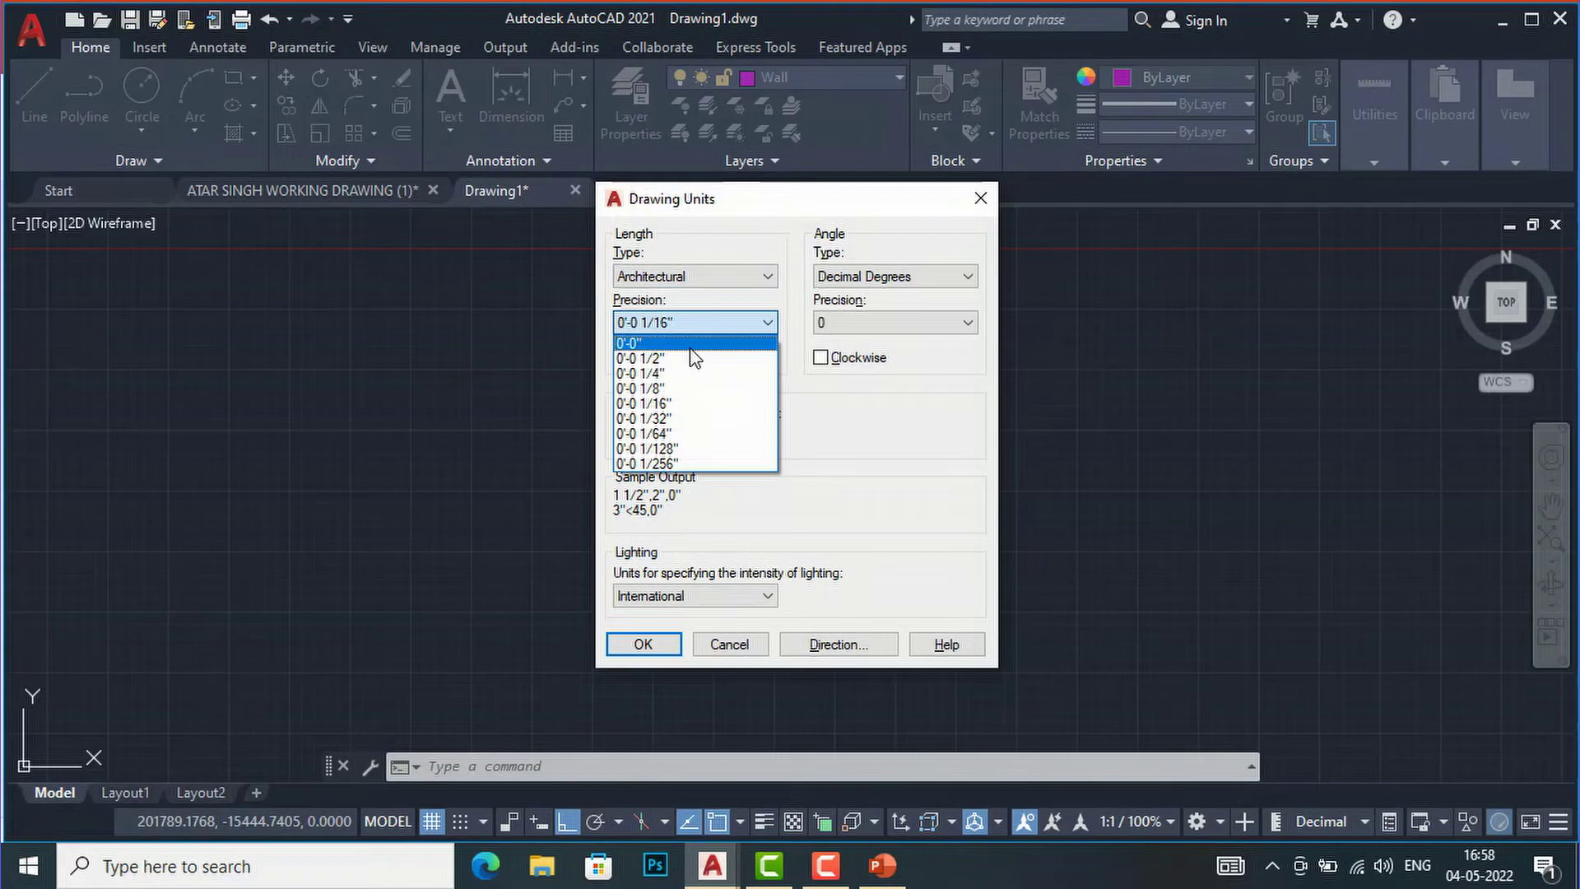
left_click(686, 405)
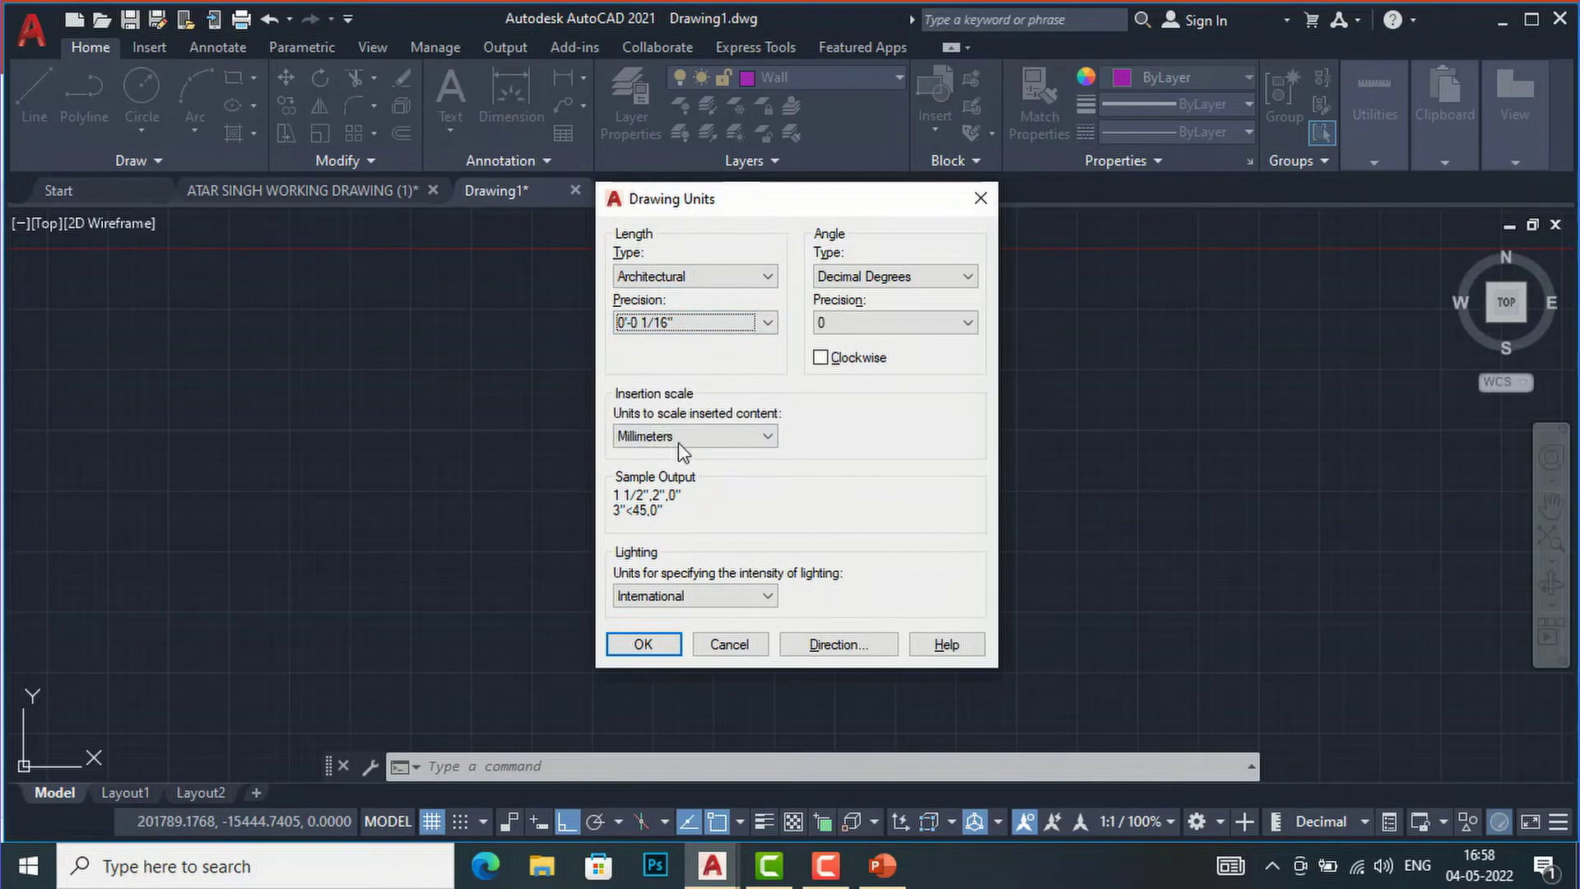
left_click(709, 436)
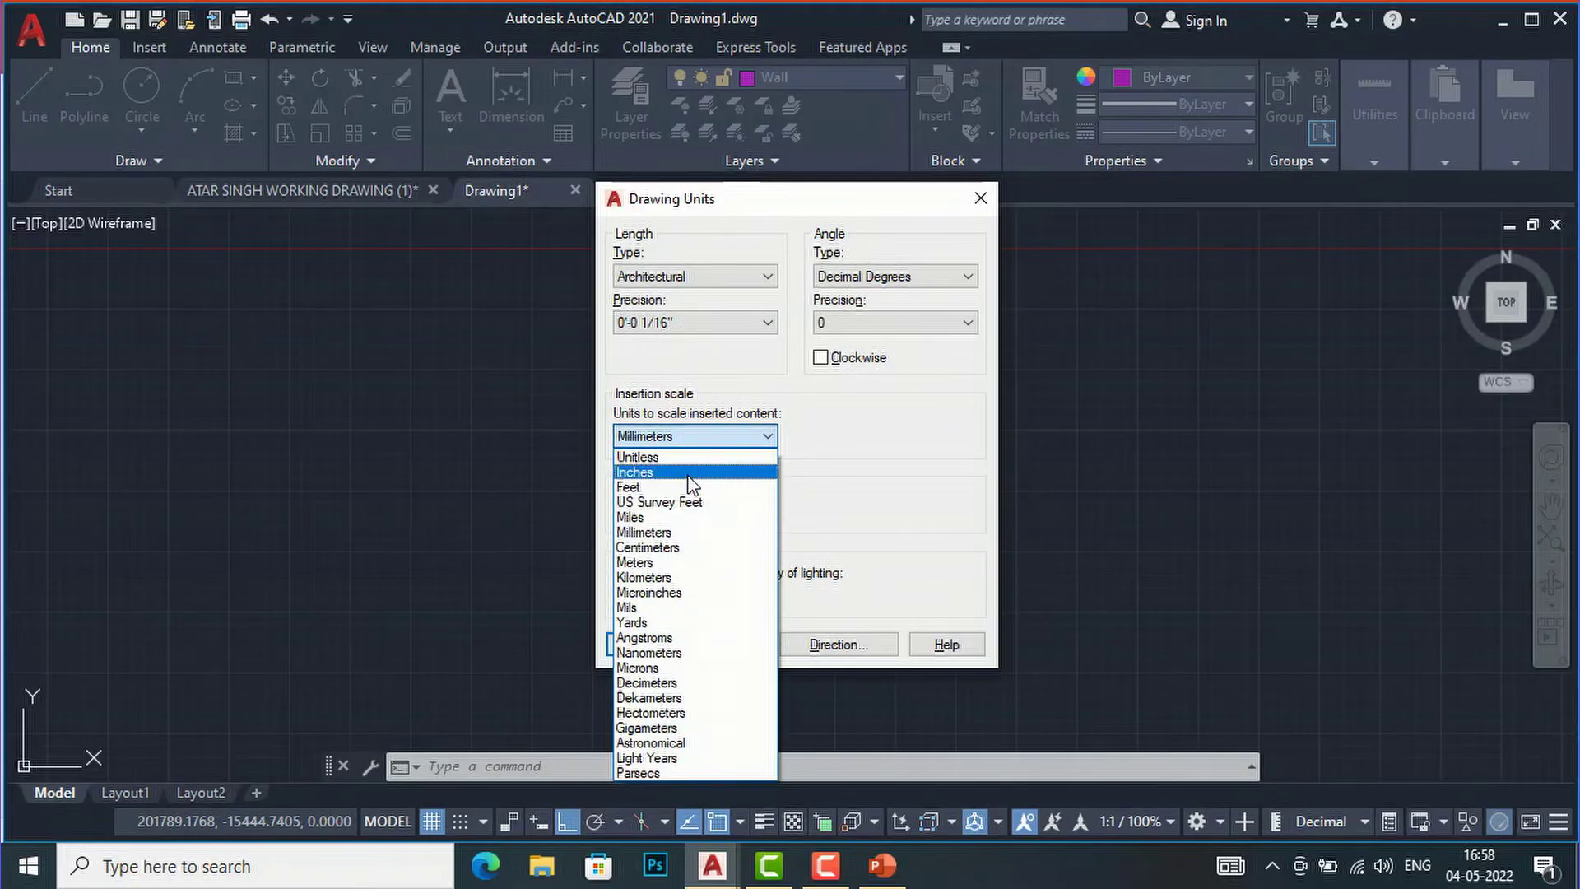
left_click(691, 476)
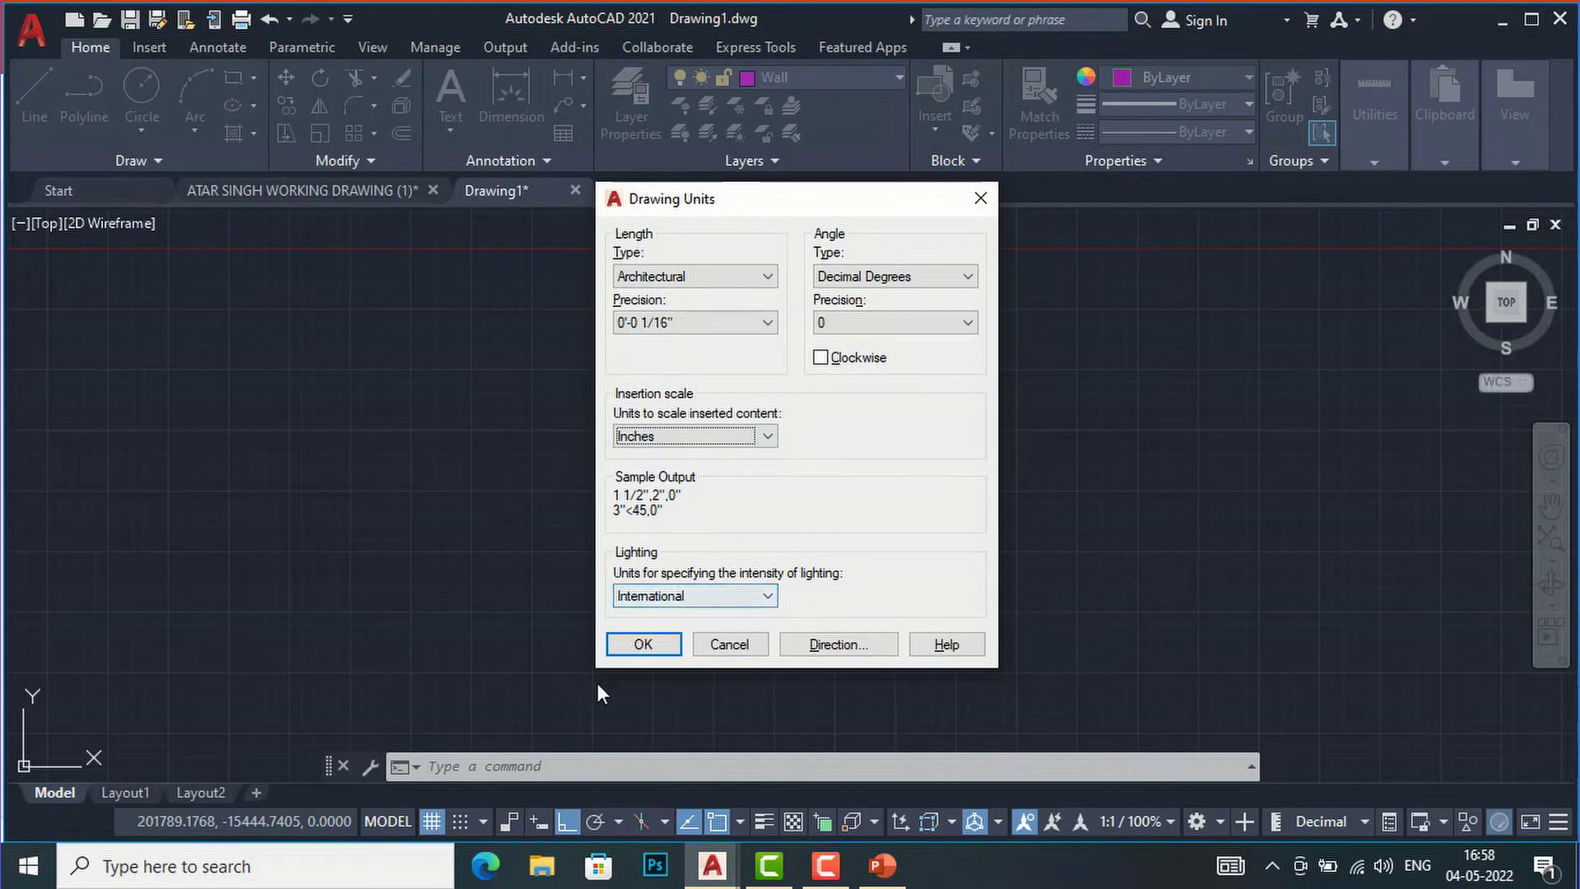
left_click(643, 645)
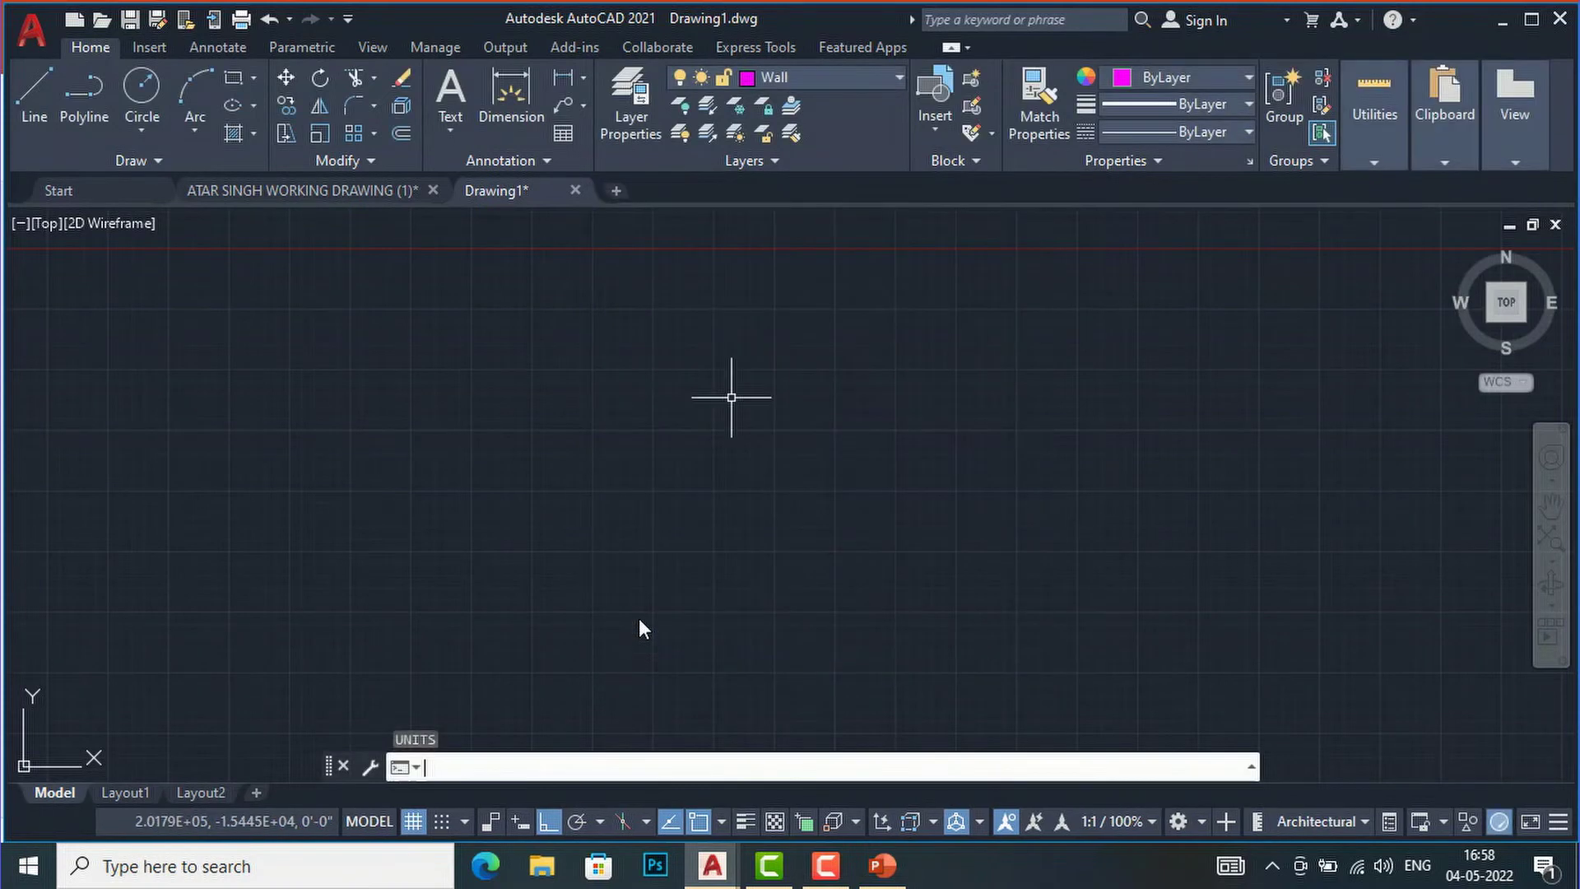
Set the model space limits from the default 0,0 corner to 400',500' and zoom to All
type("LIMIt")
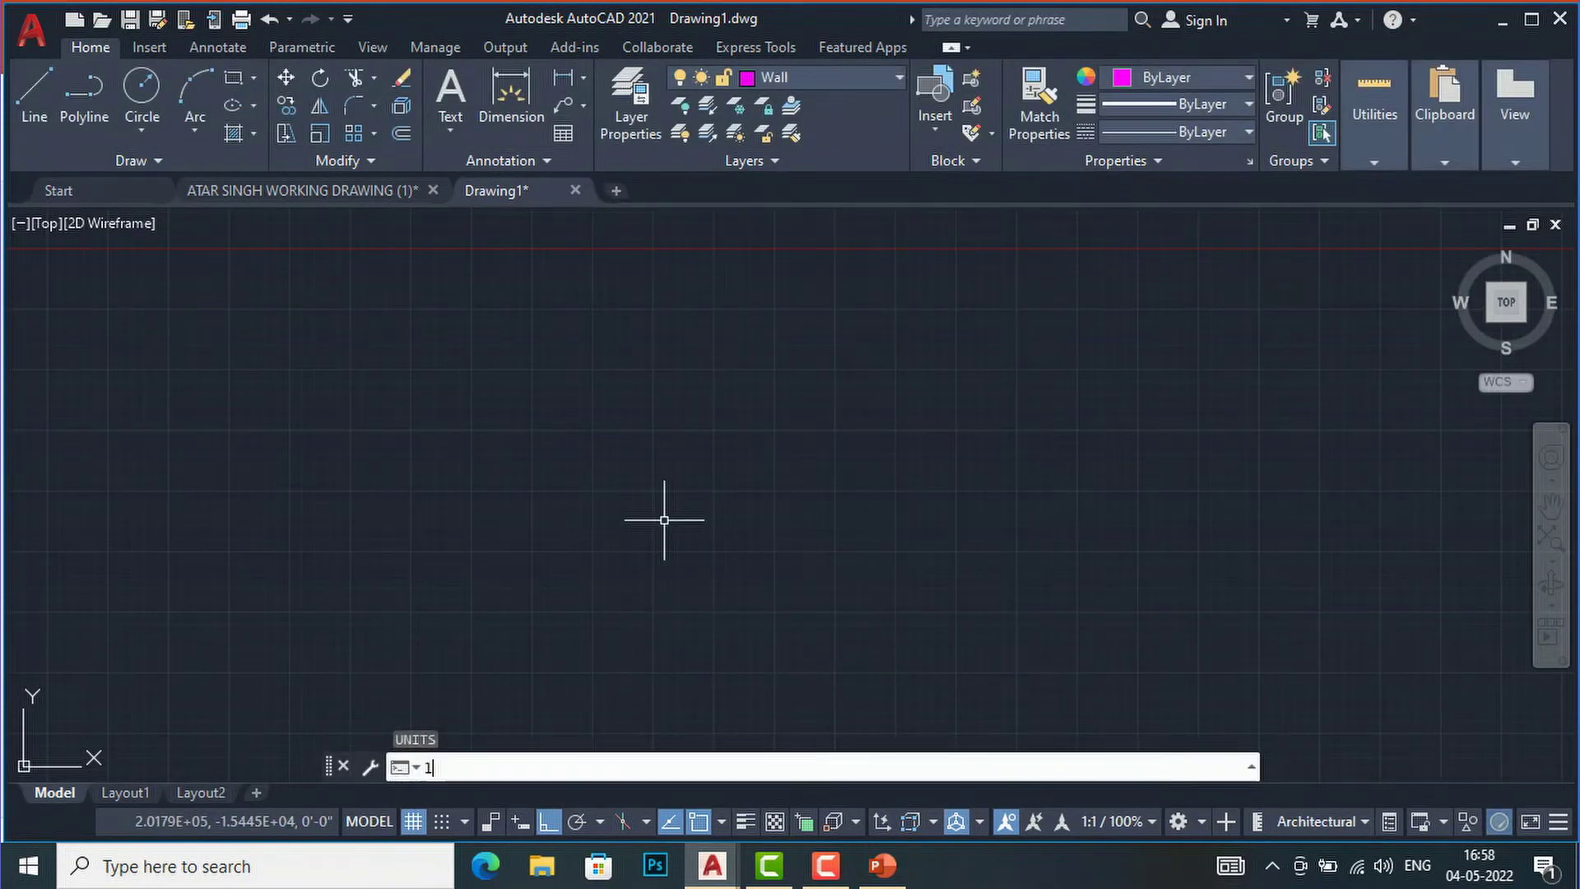
type("S")
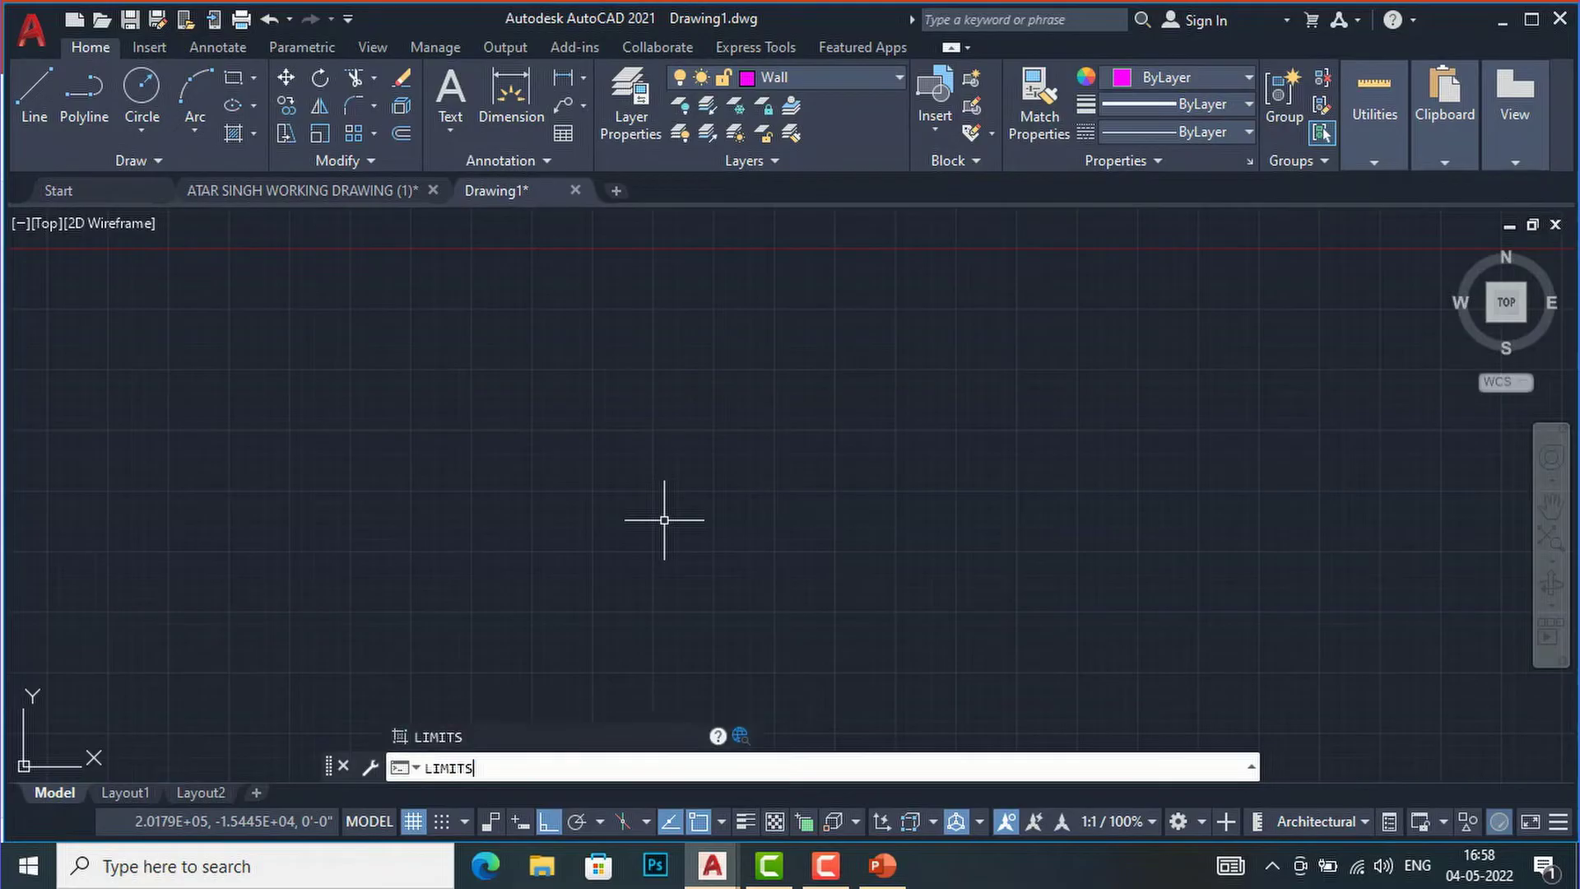
key("Return")
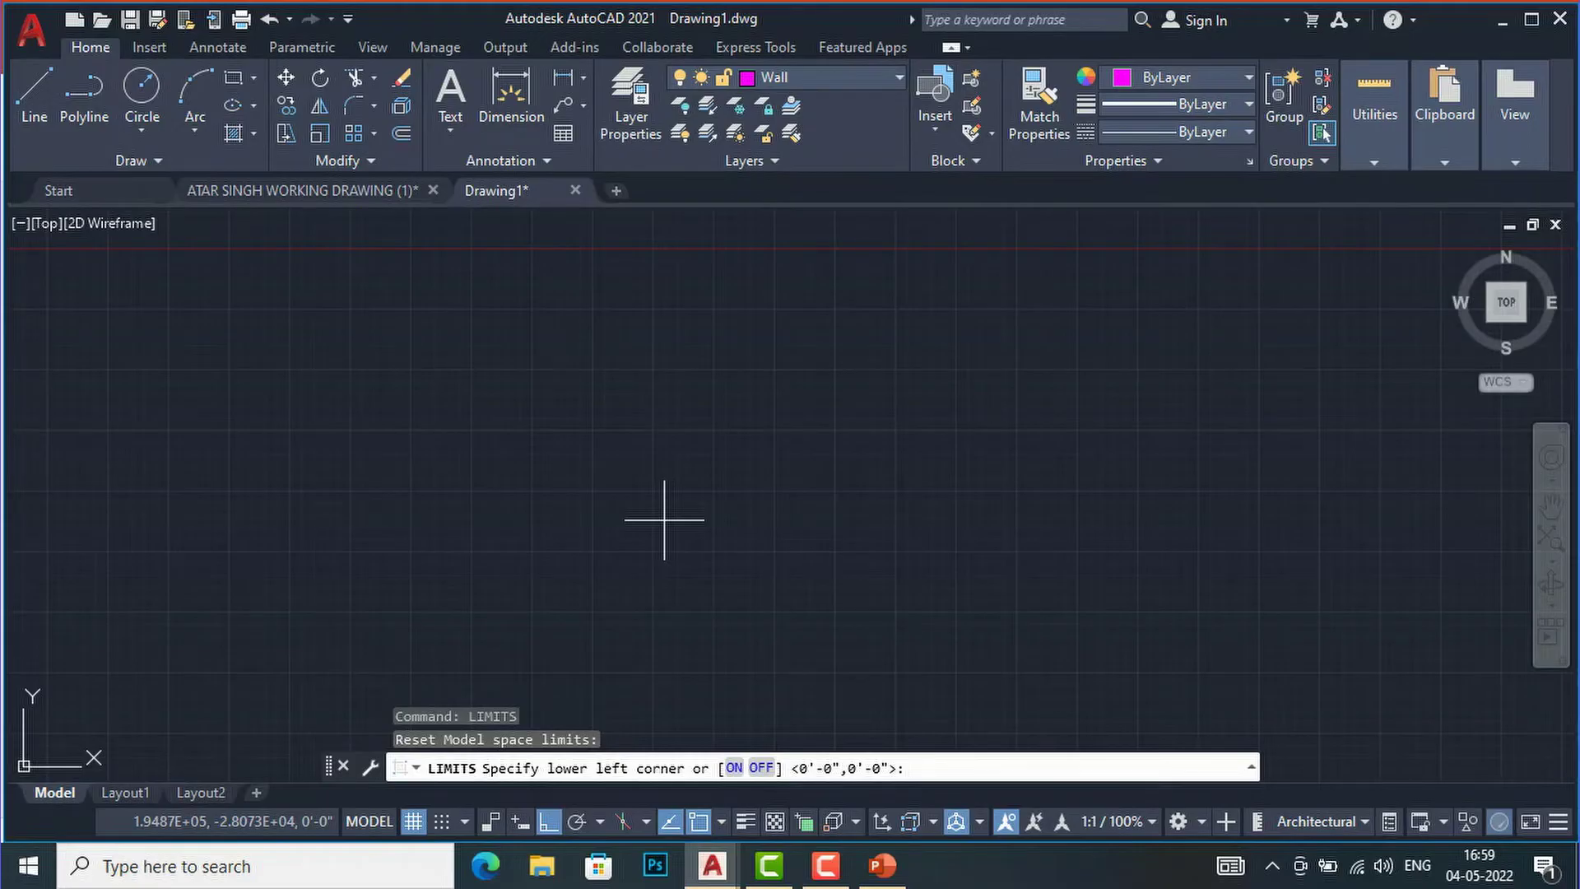
key("Return")
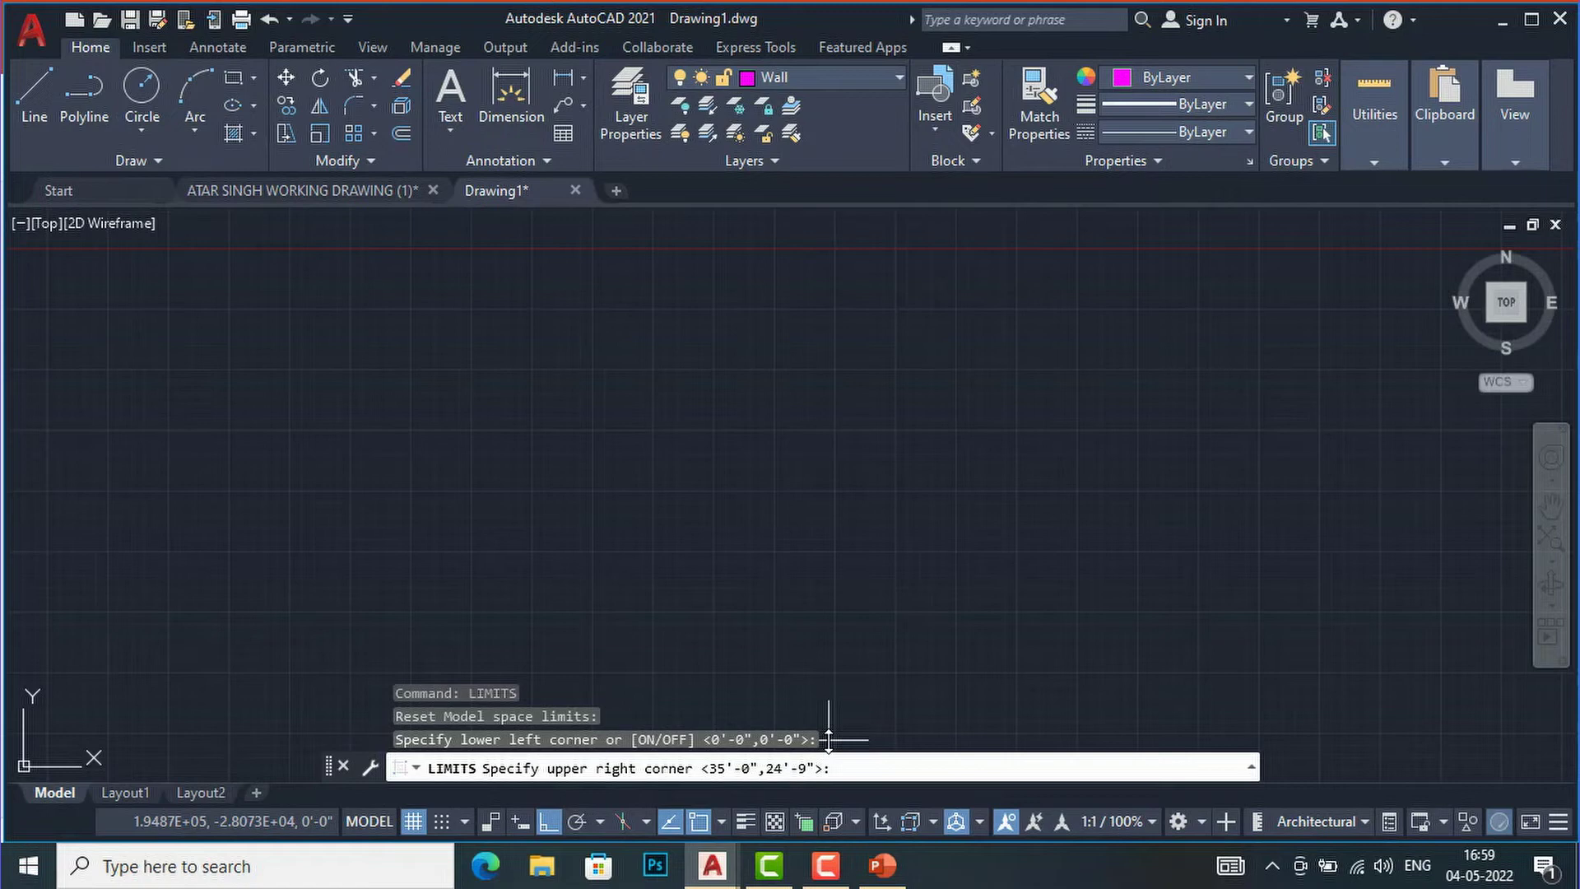
type("400',500'")
key("Return")
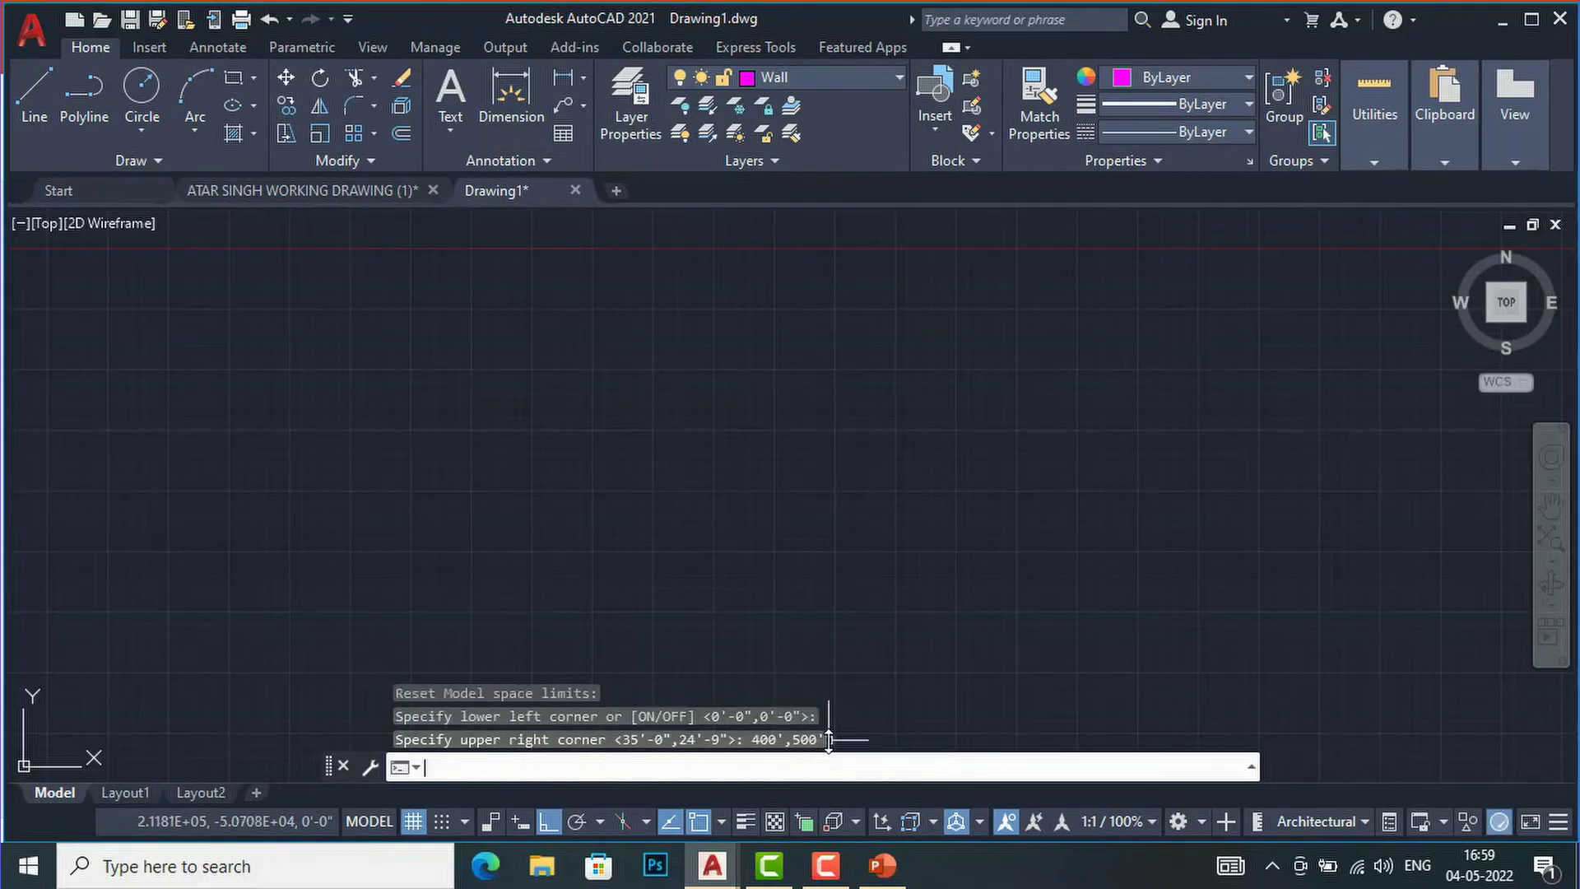
type("z")
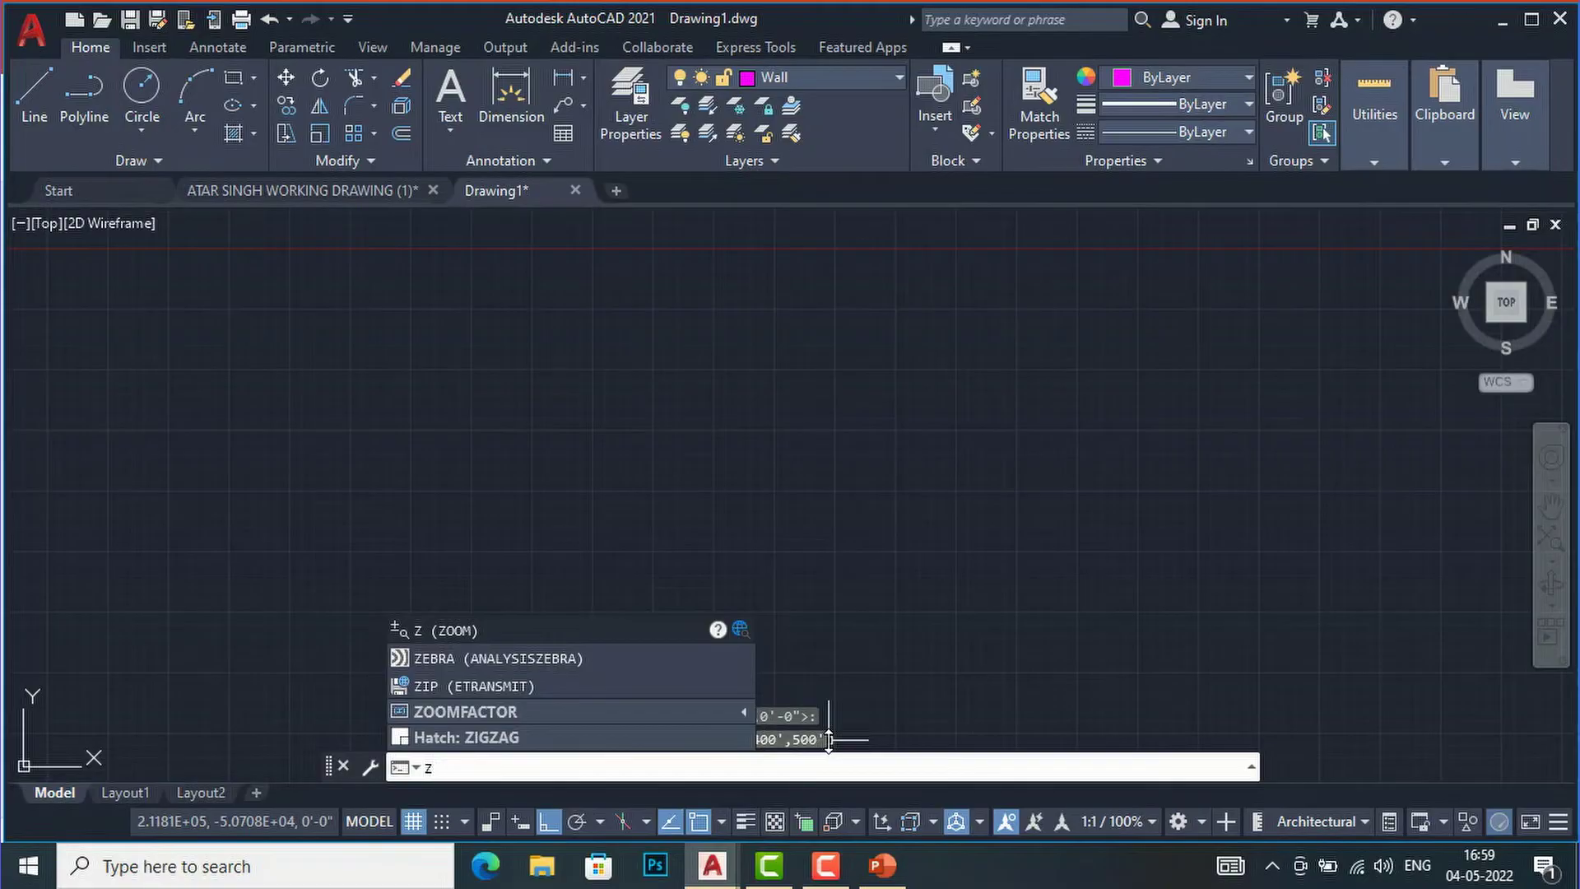
key("Return")
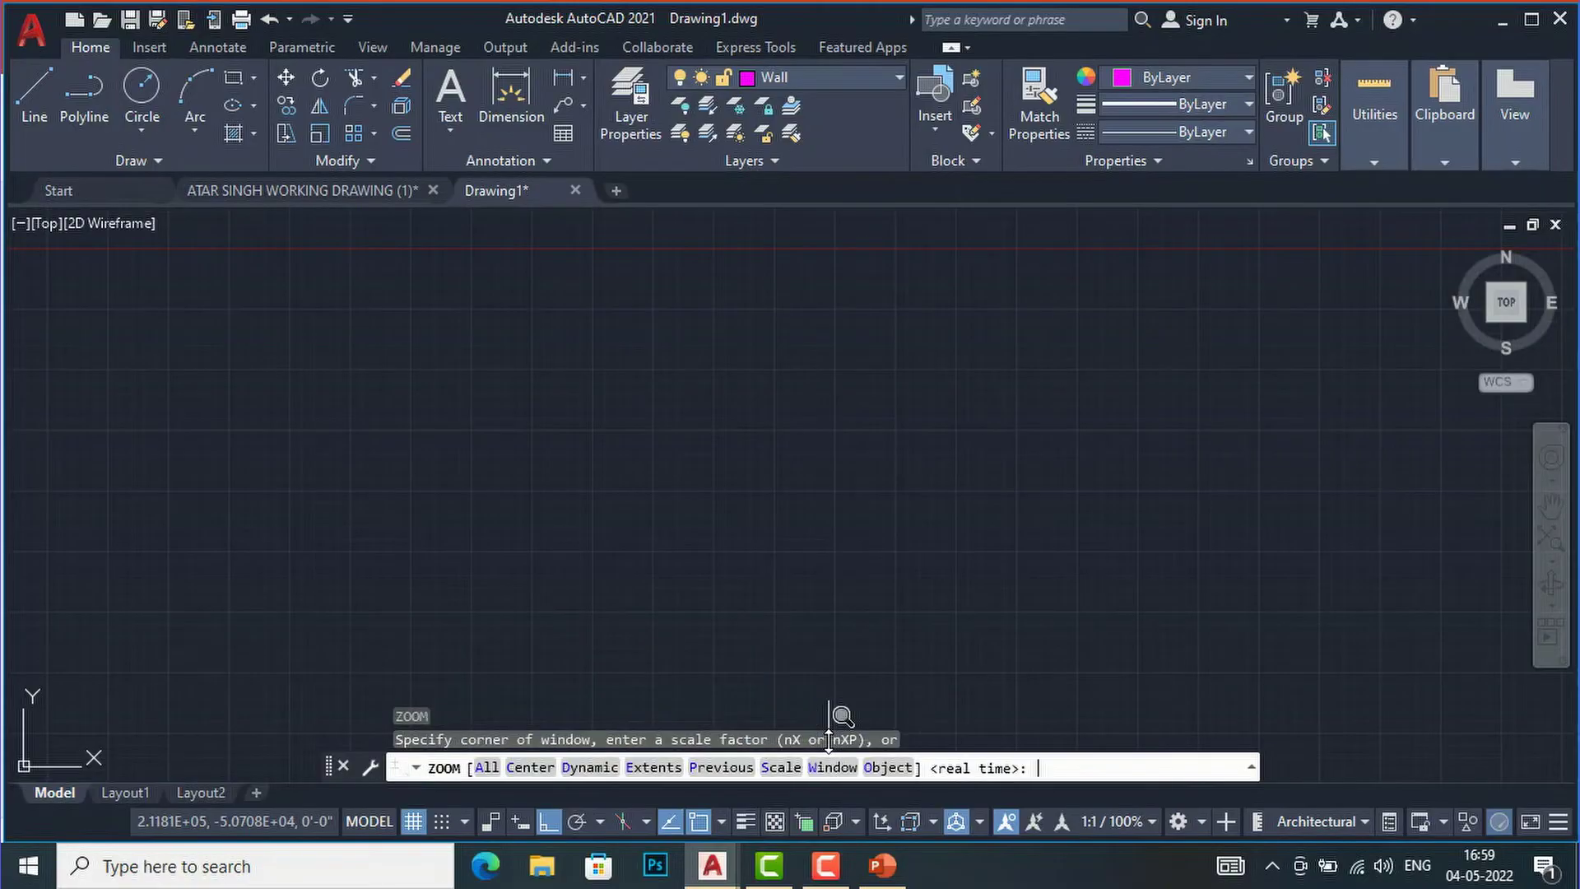
type("a")
key("Return")
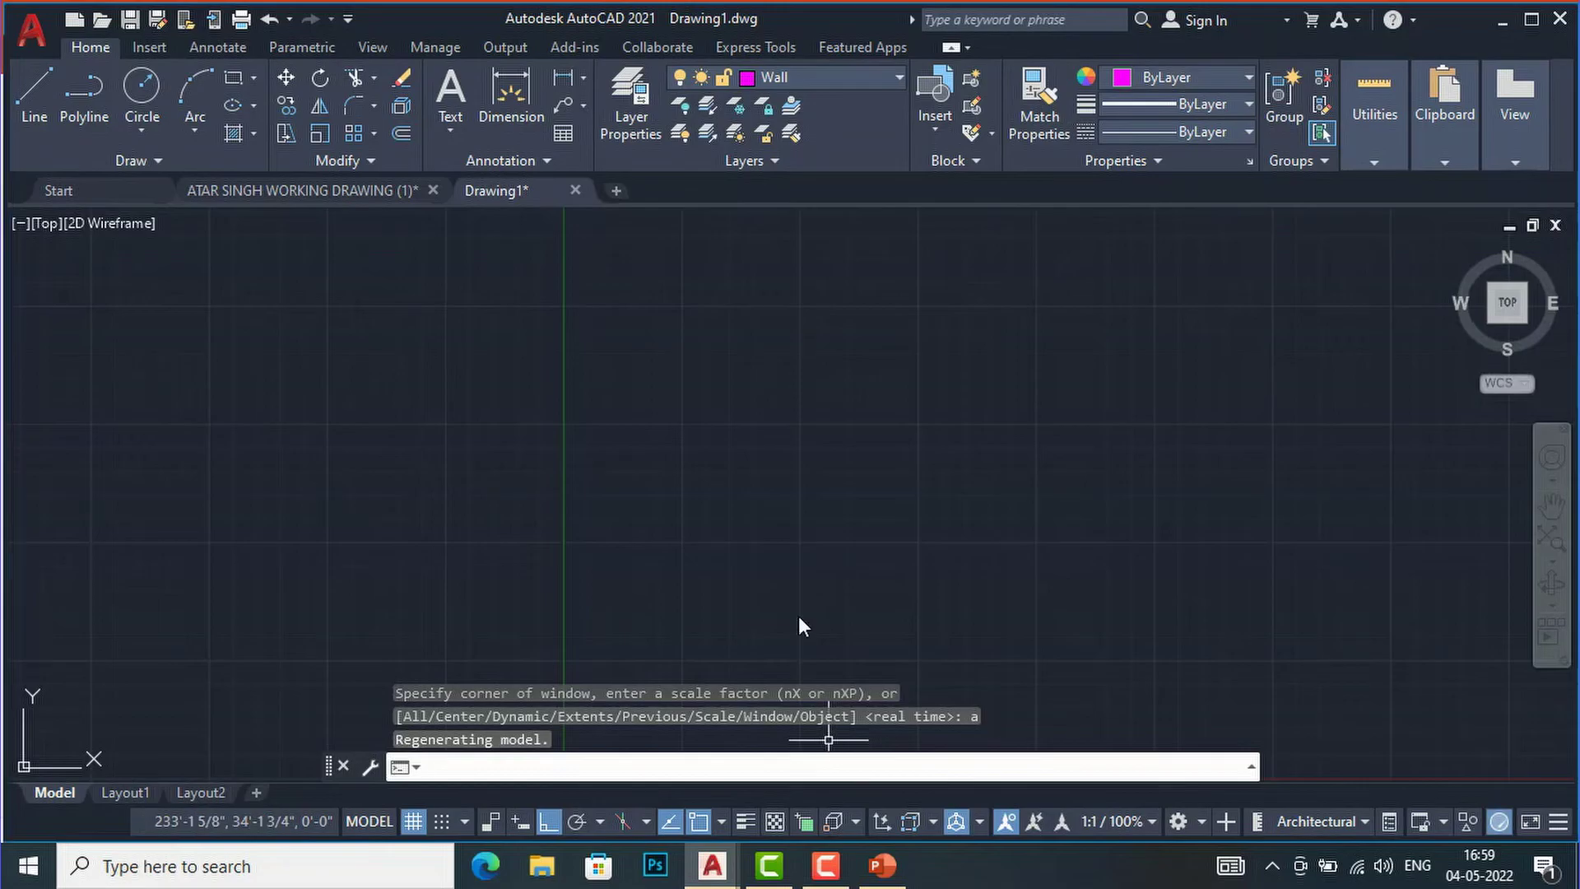
Start a line on the Wall layer inside the limits and draw a 15' segment vertically upward
scroll(695, 362, "down", 4)
scroll(833, 385, "up", 4)
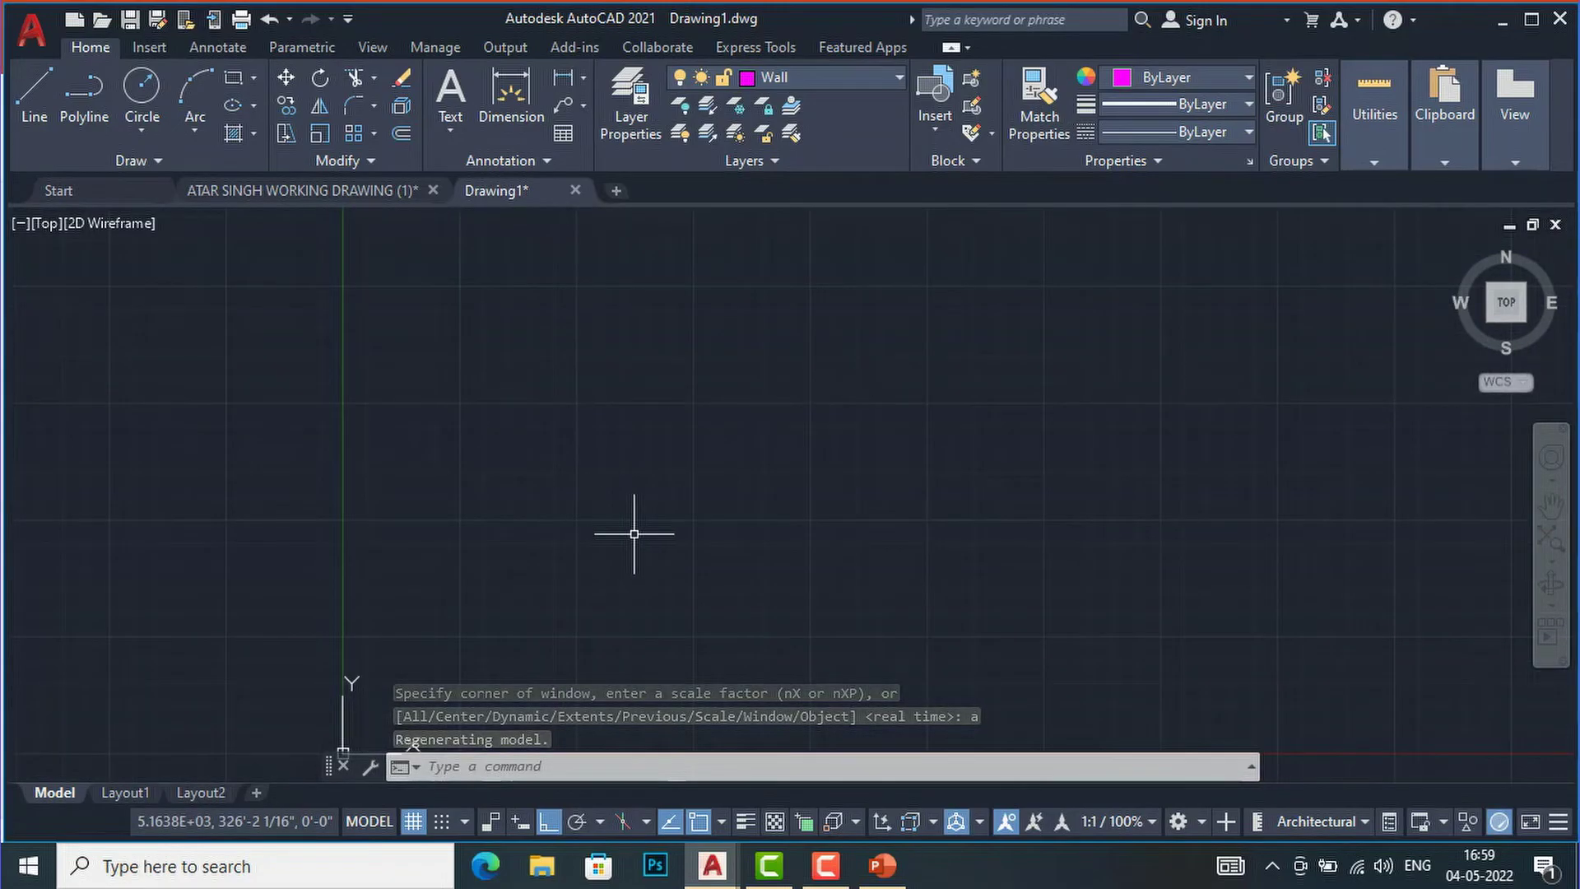
type("L")
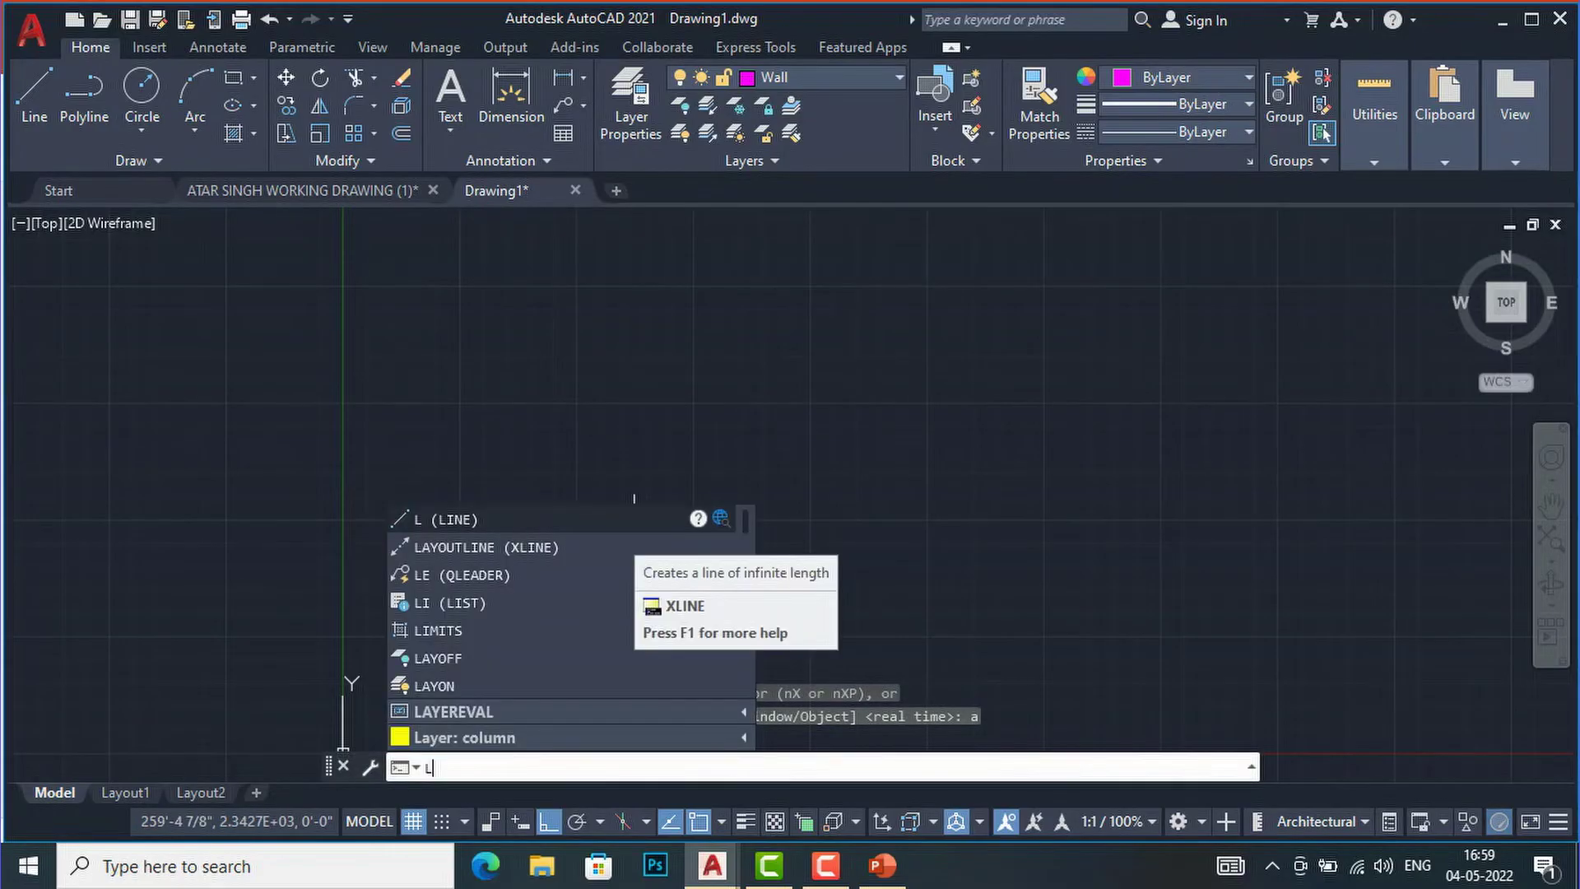
key("Return")
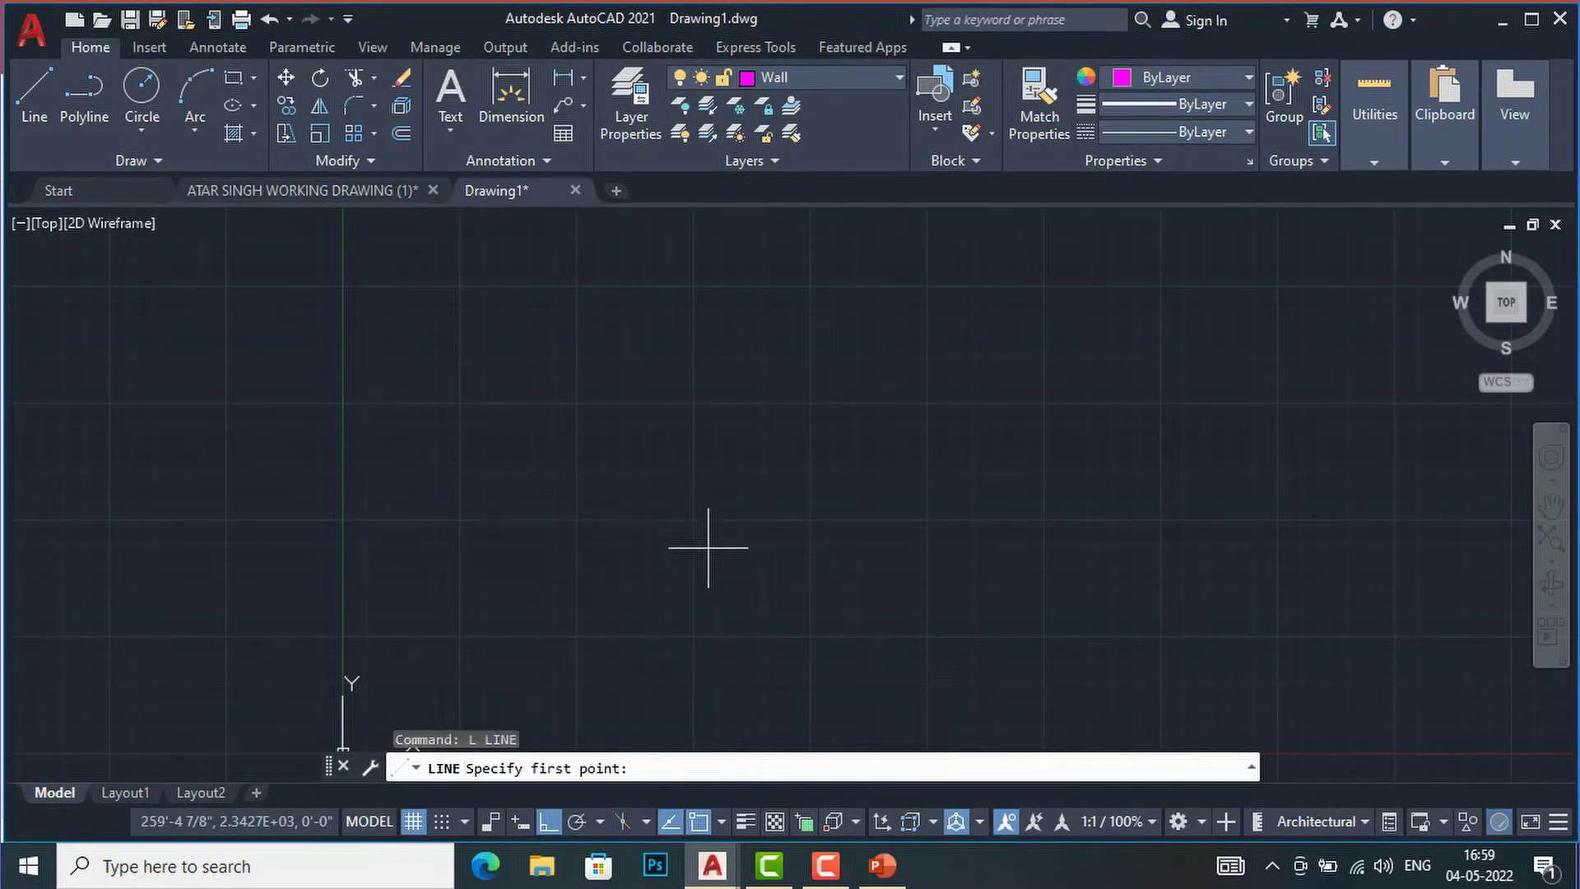
left_click(704, 566)
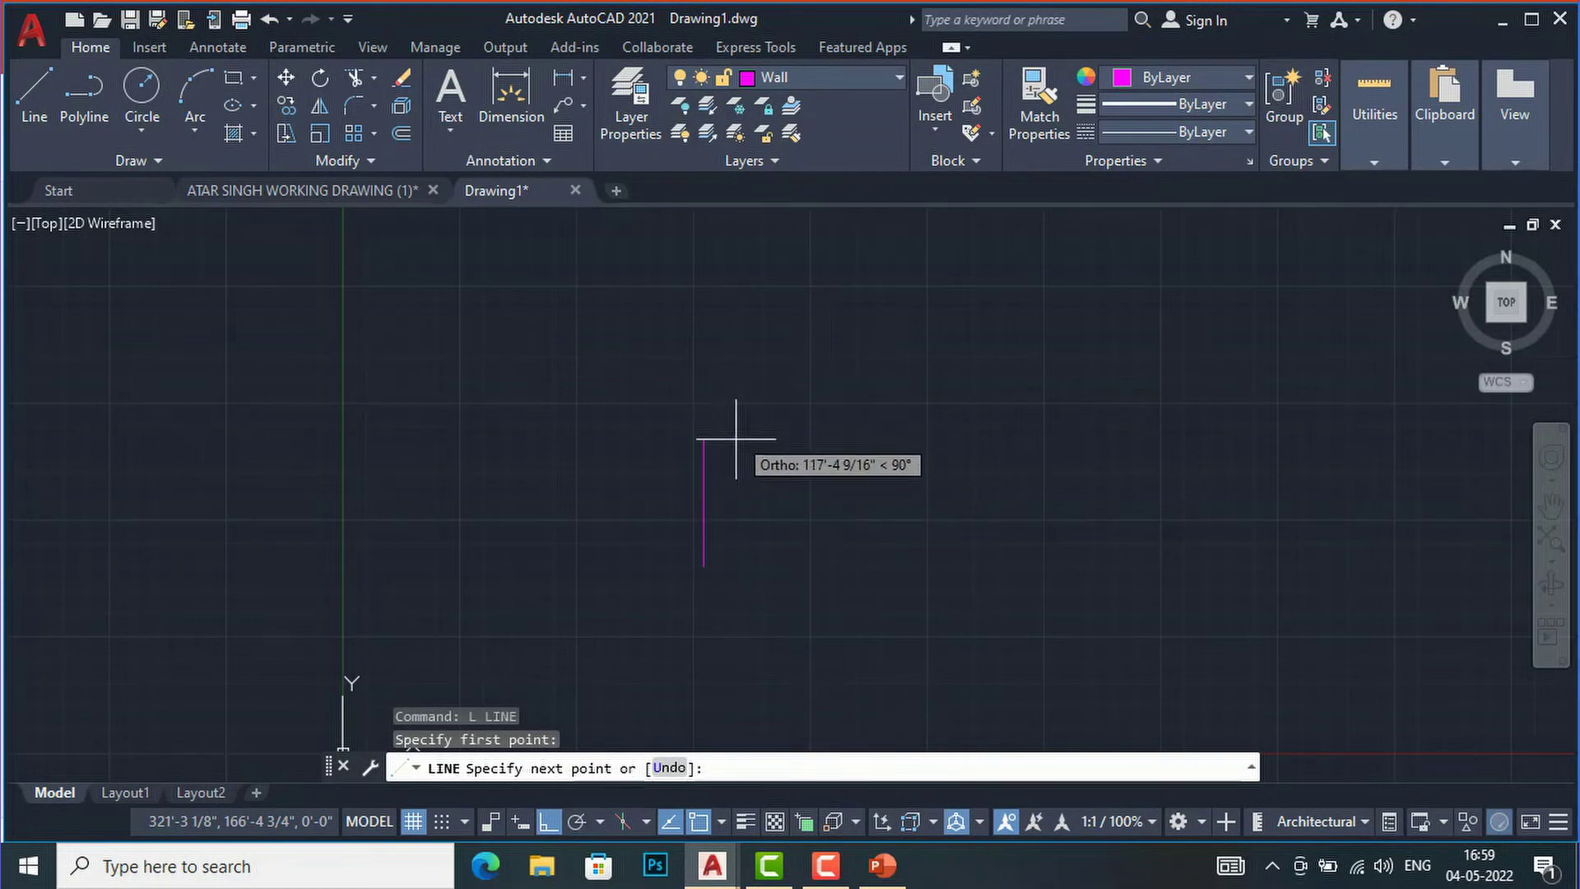
scroll(717, 521, "up", 6)
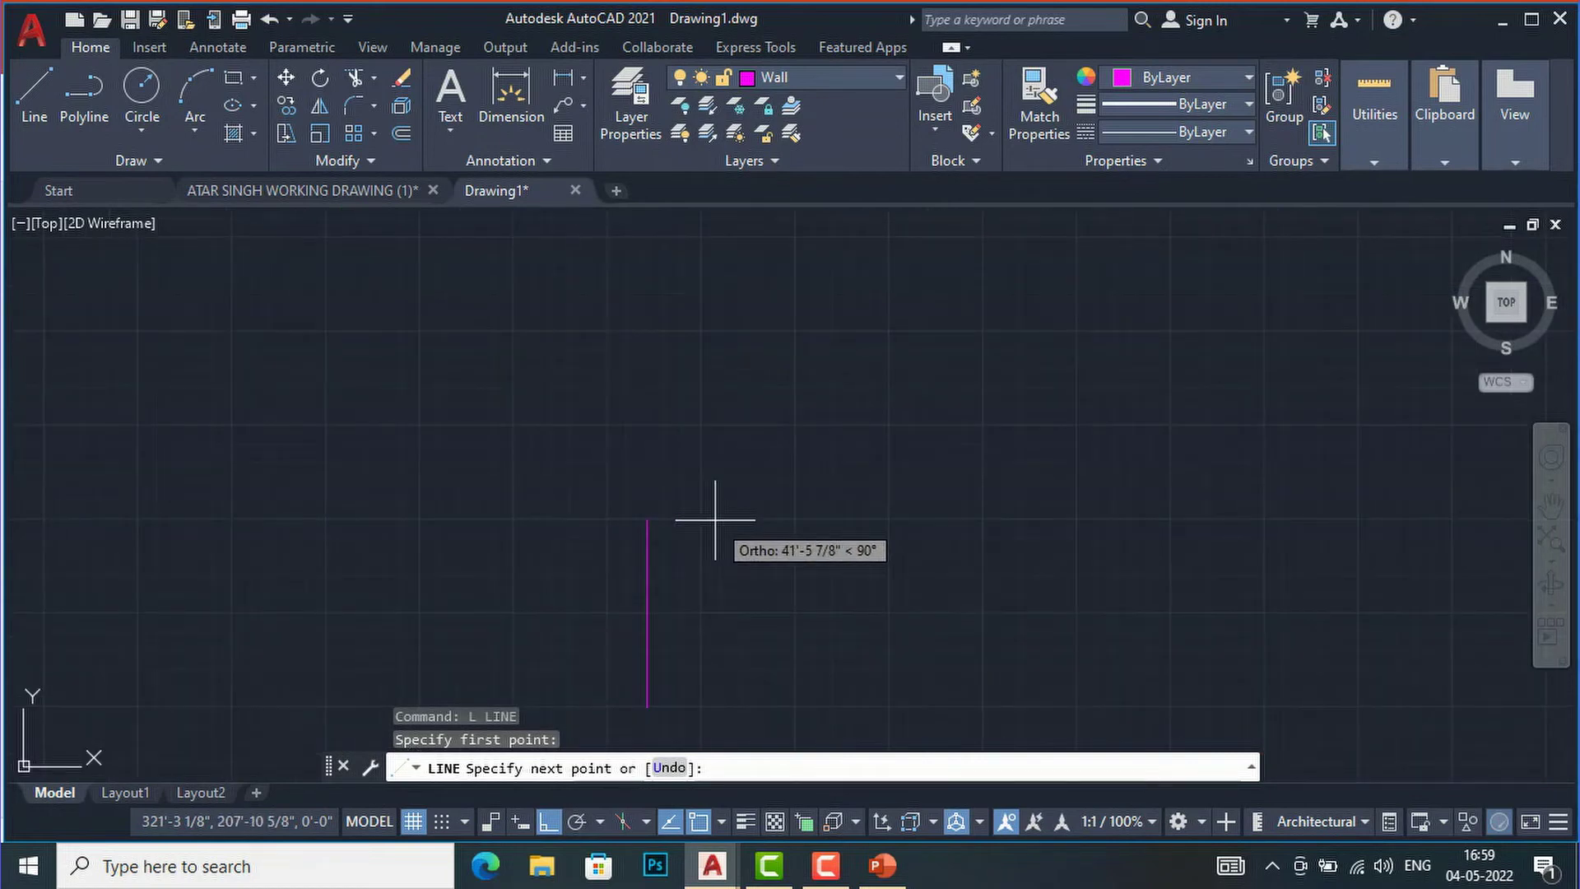
type("1")
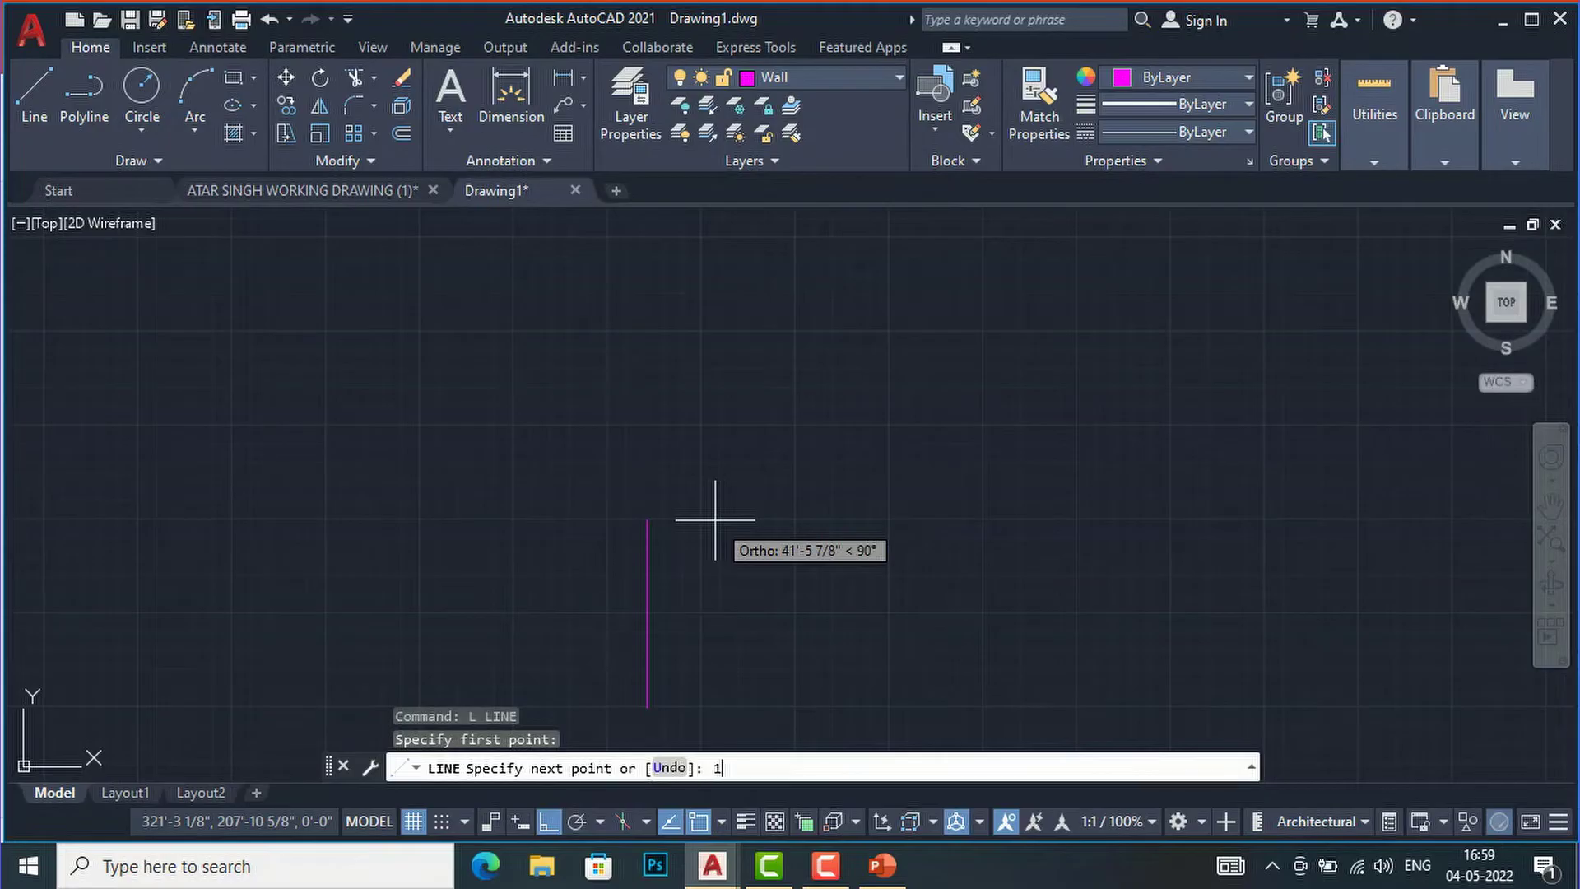
type("5'")
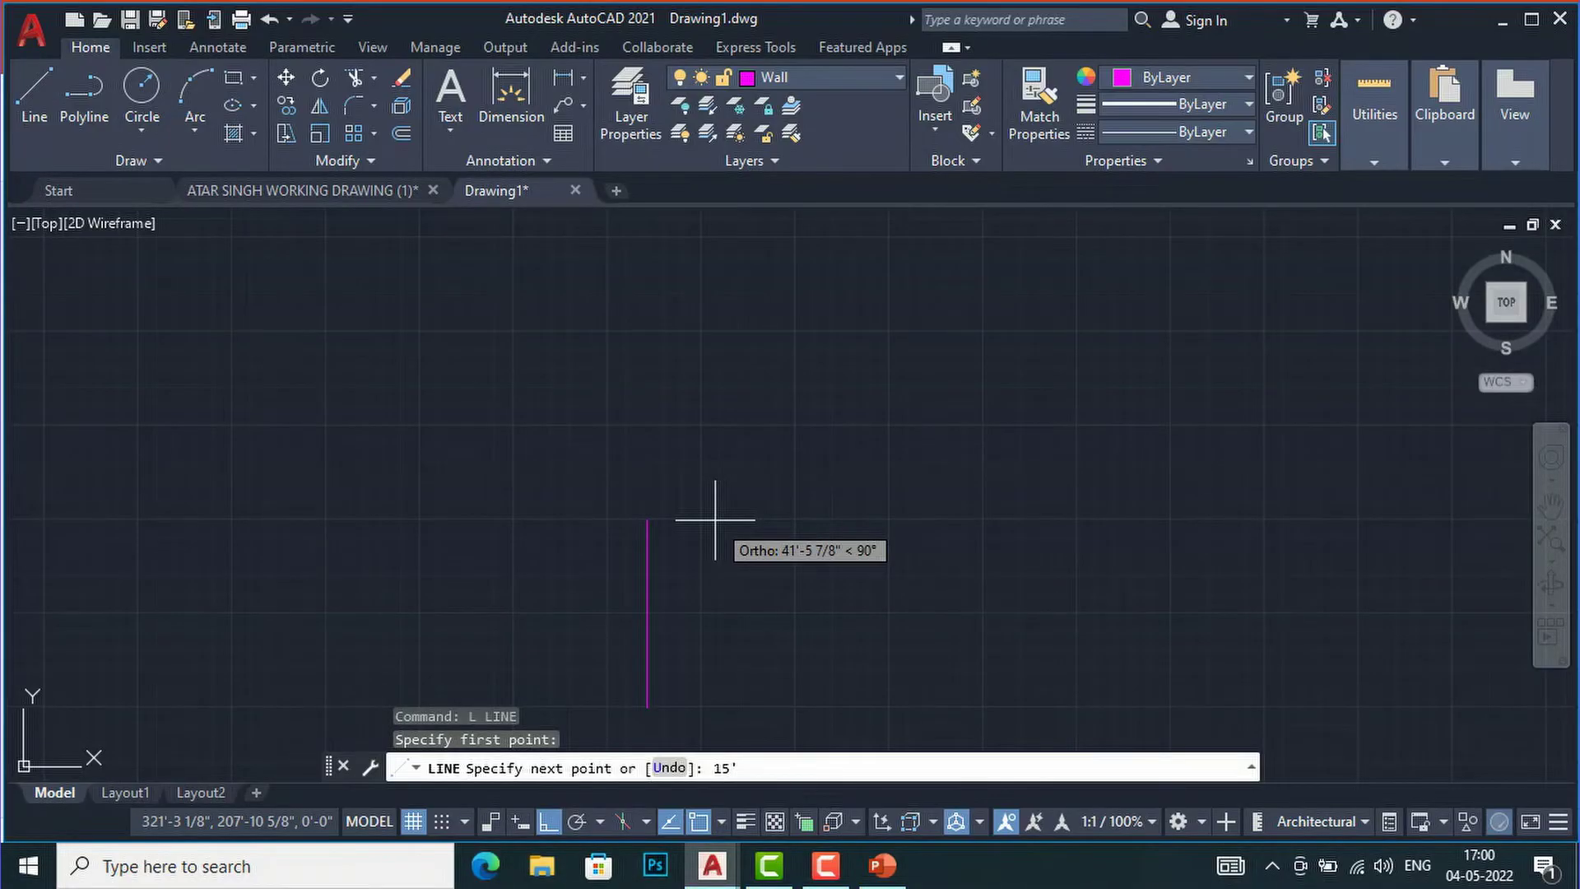
key("Return")
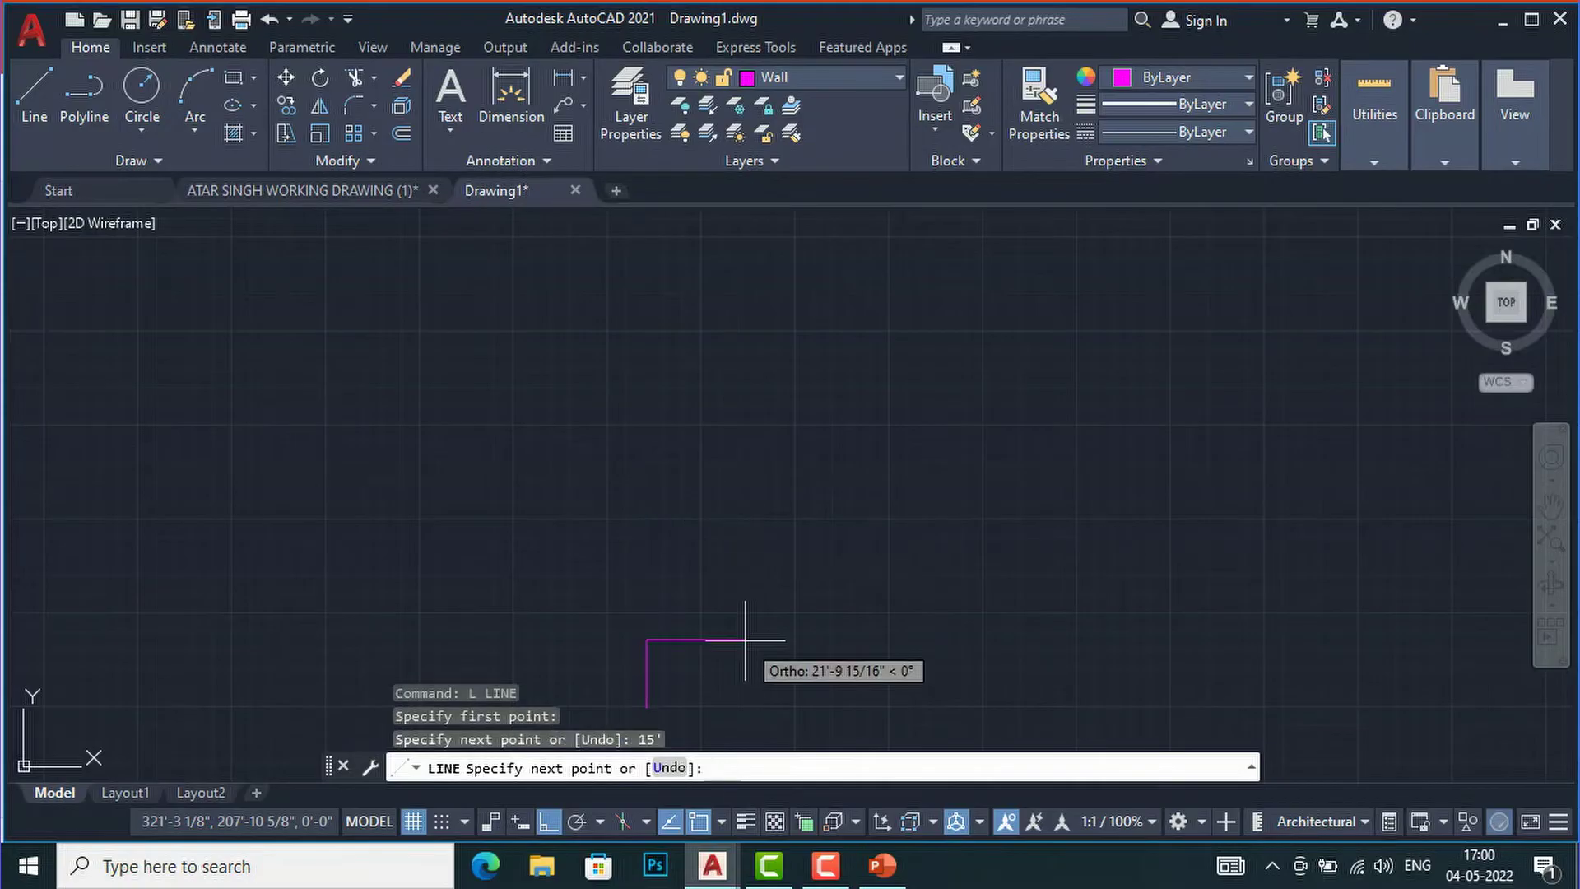
Continue the line from the upper end of the vertical segment with a 15' horizontal segment toward the right
scroll(809, 556, "down", 1)
scroll(751, 642, "up", 3)
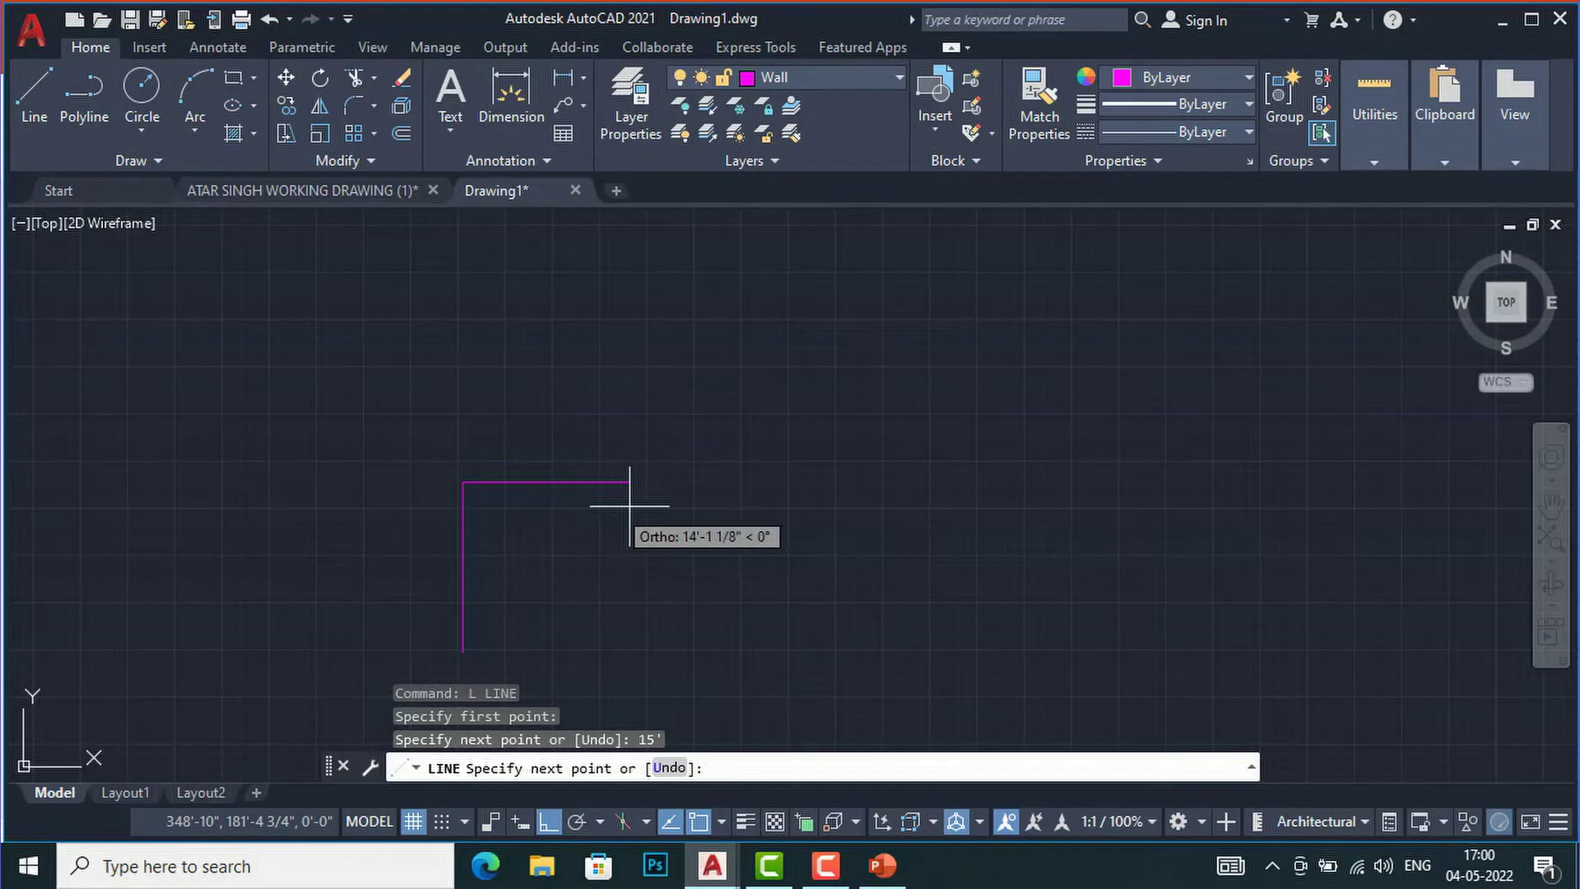
type("1")
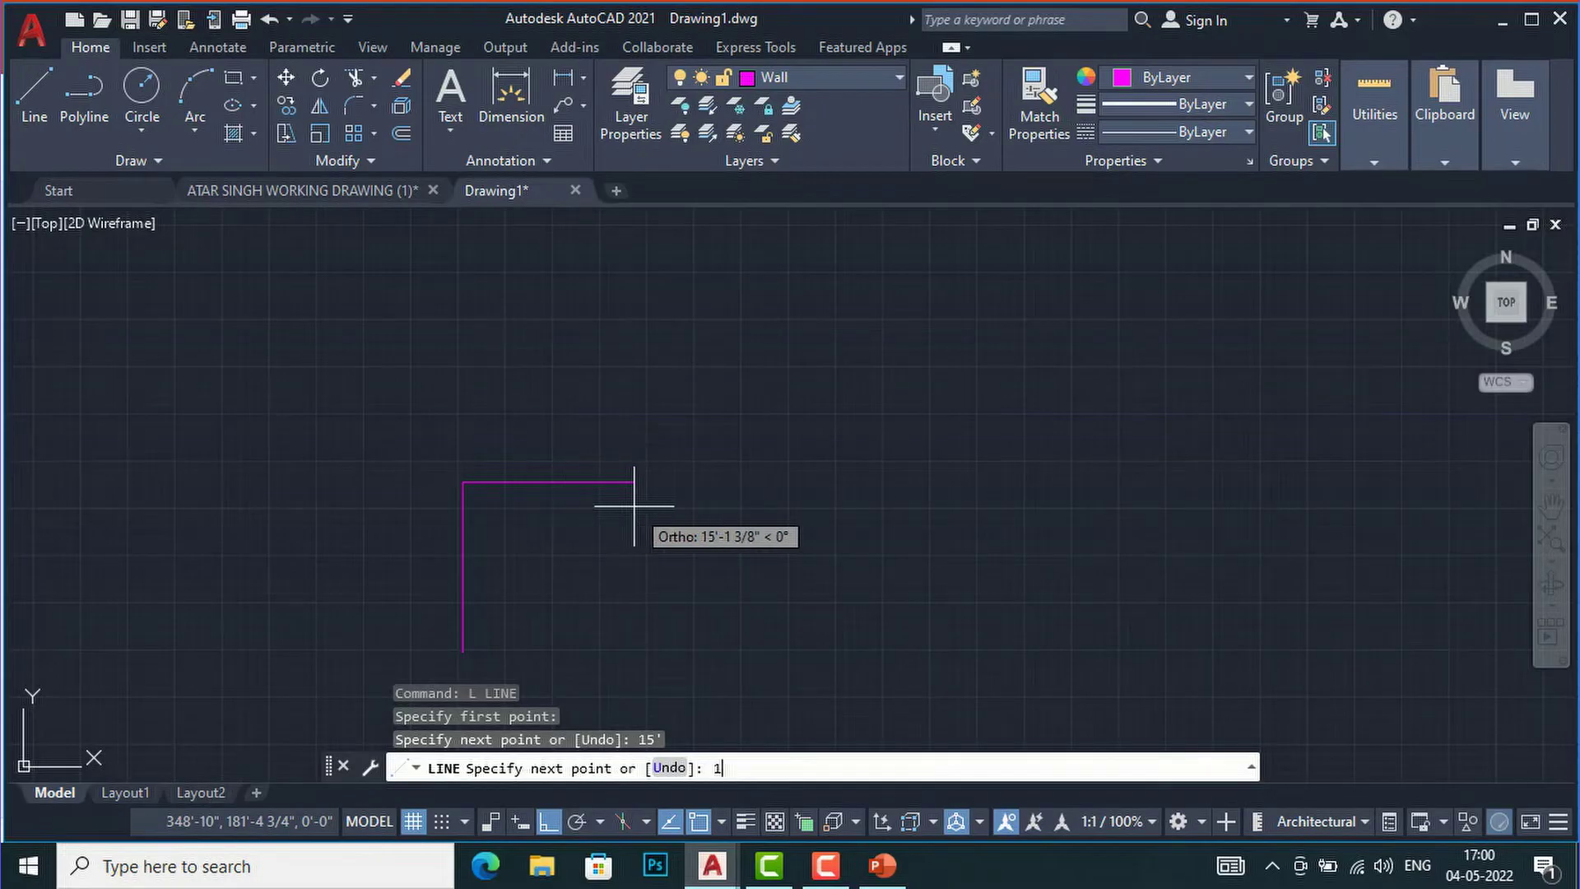
type("5'")
key("Return")
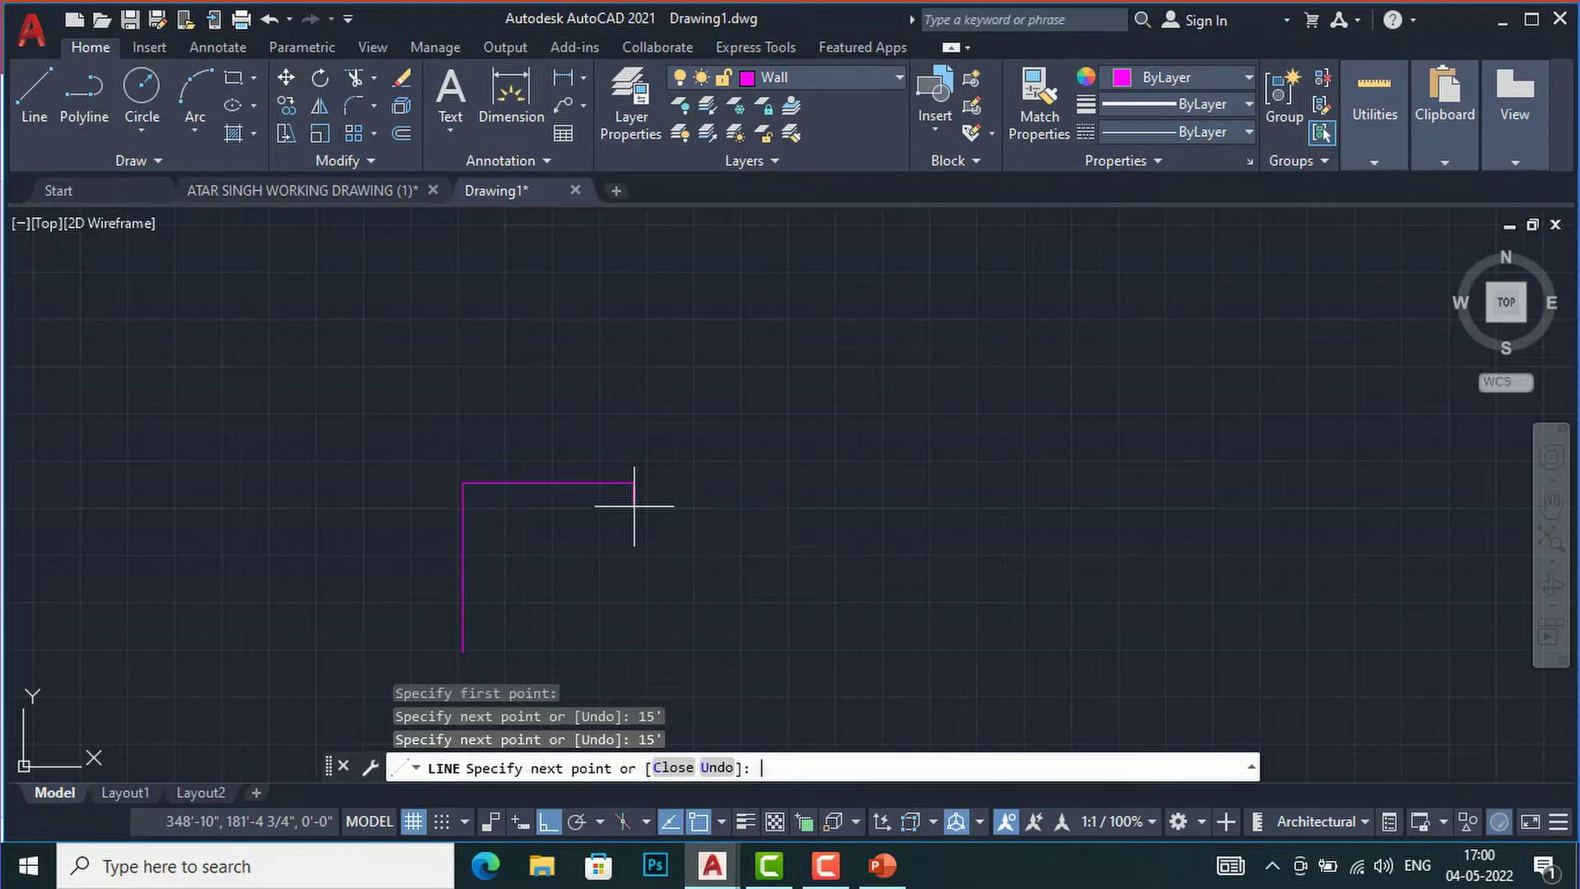
Complete the wall square with a 15' segment vertically downward and a closing segment back to the start point
scroll(693, 619, "up", 4)
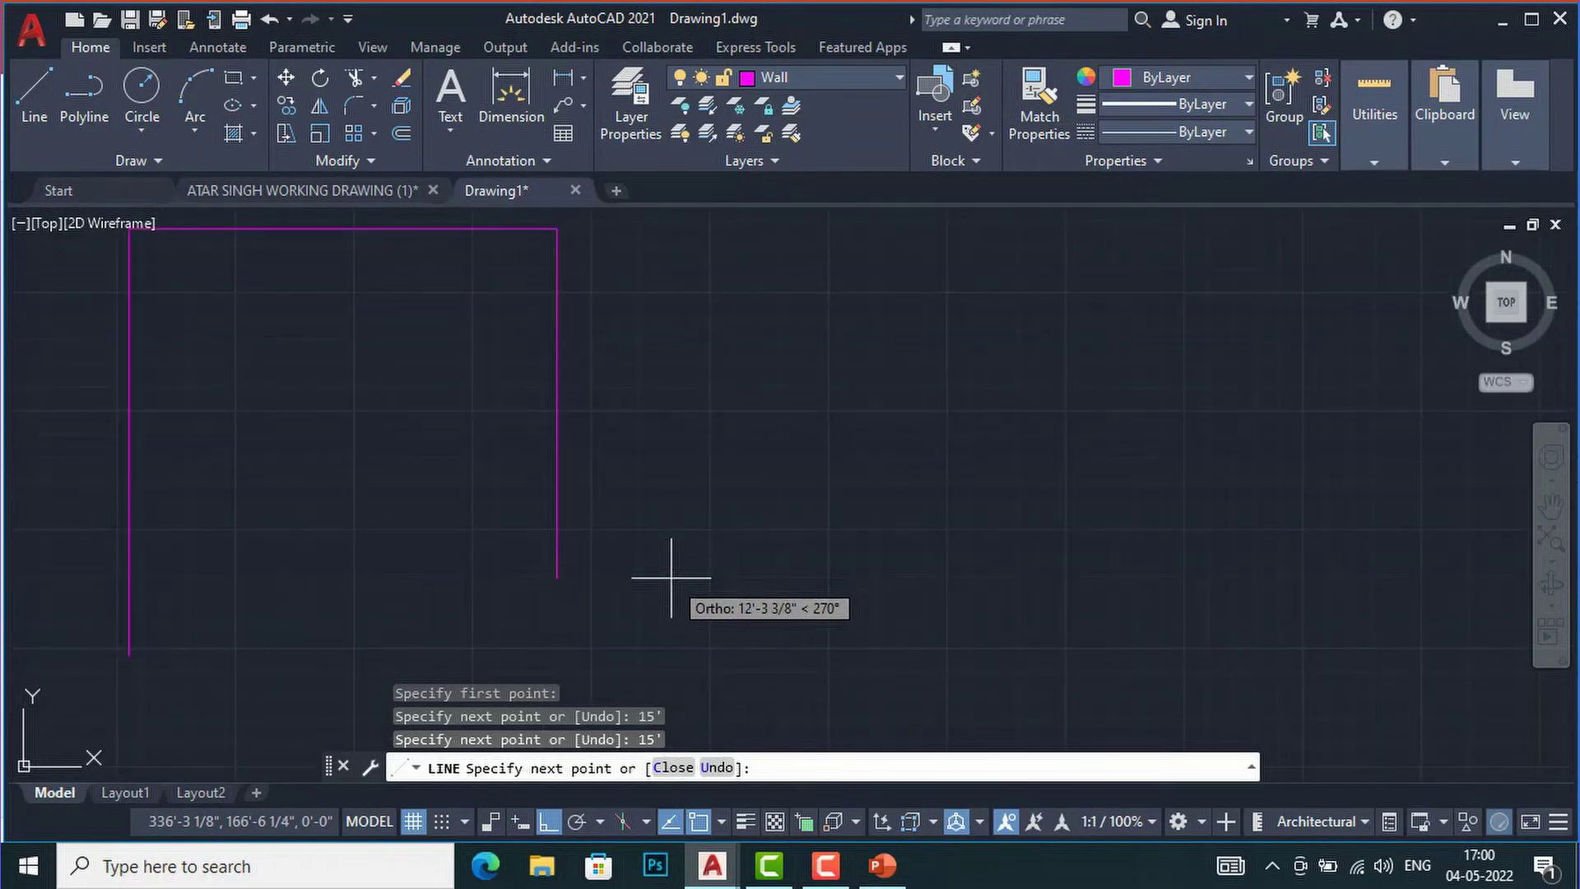
type("'")
key("Return")
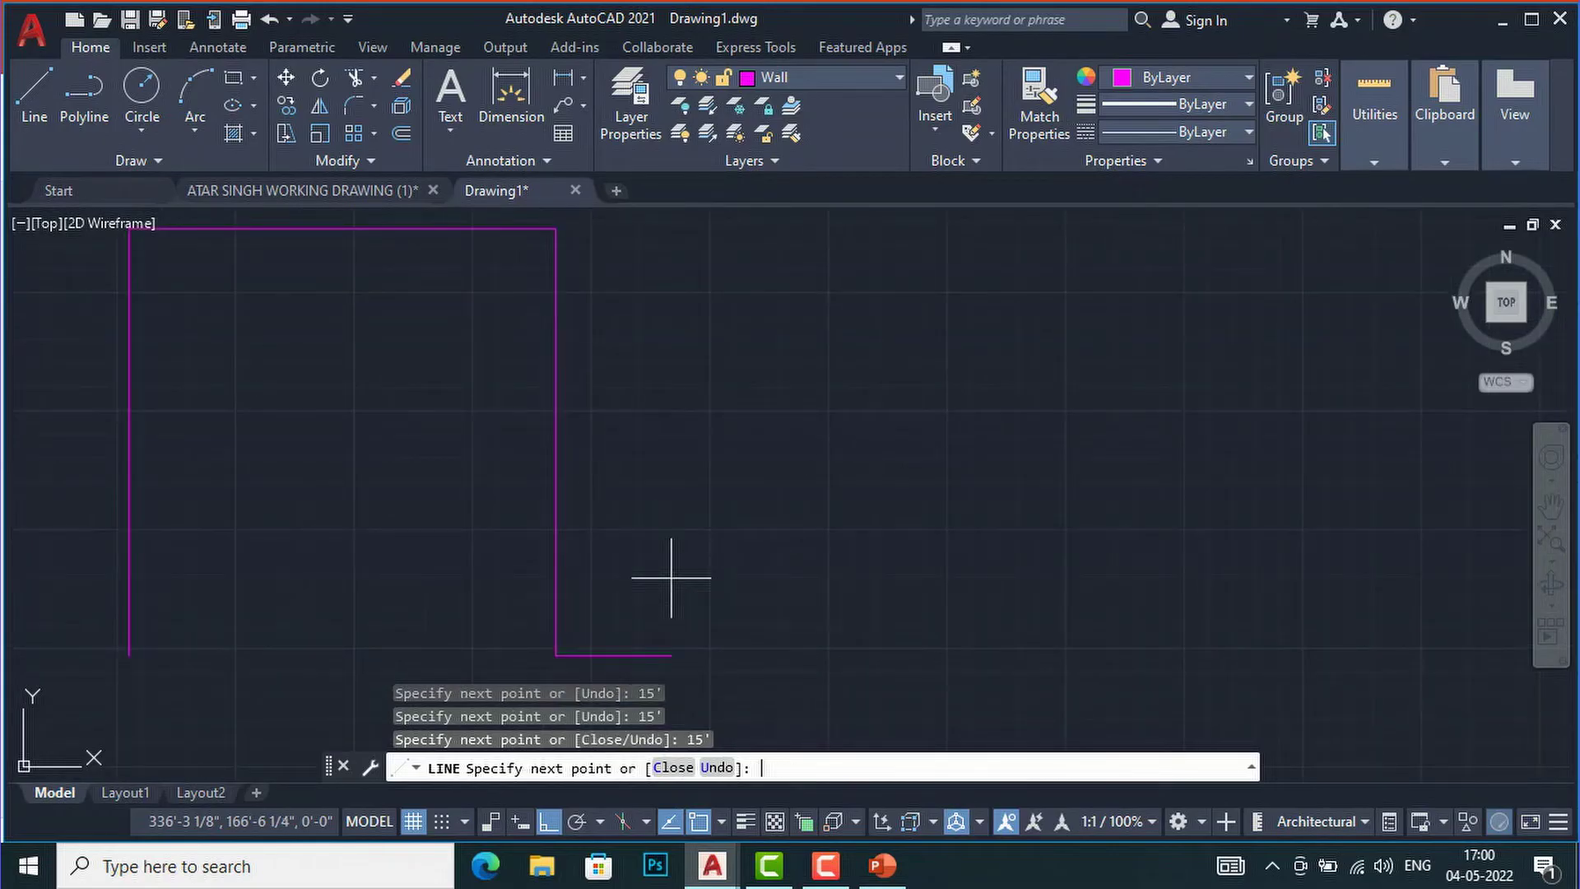
left_click(129, 656)
key("Escape")
key("Escape")
scroll(720, 486, "down", 4)
scroll(556, 510, "up", 2)
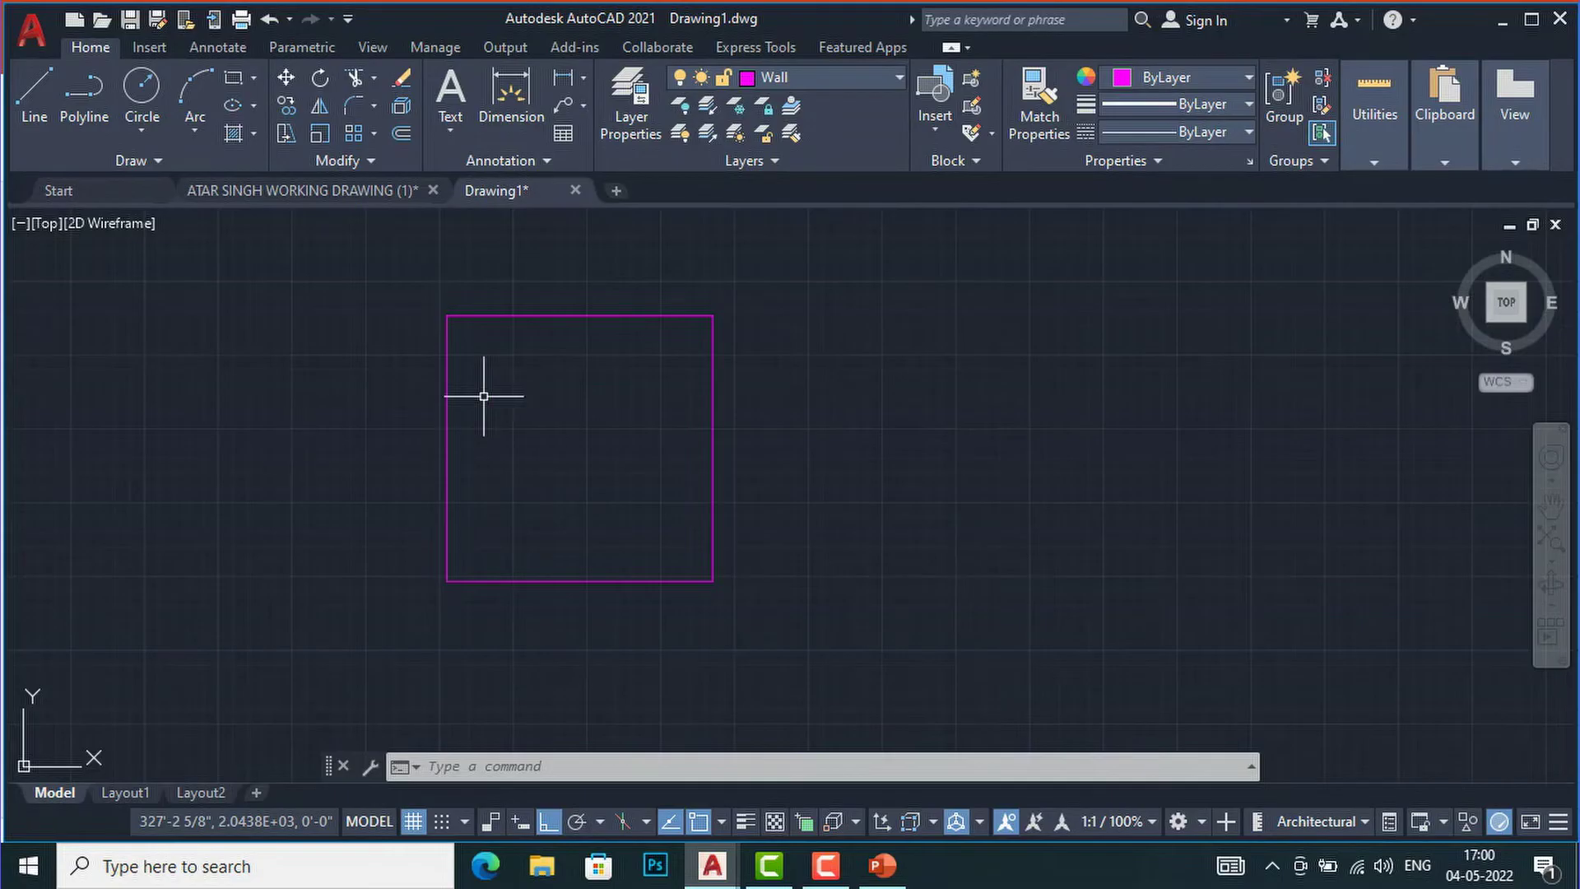
Offset the left, upper and right sides of the wall square outward by 9"
type("o")
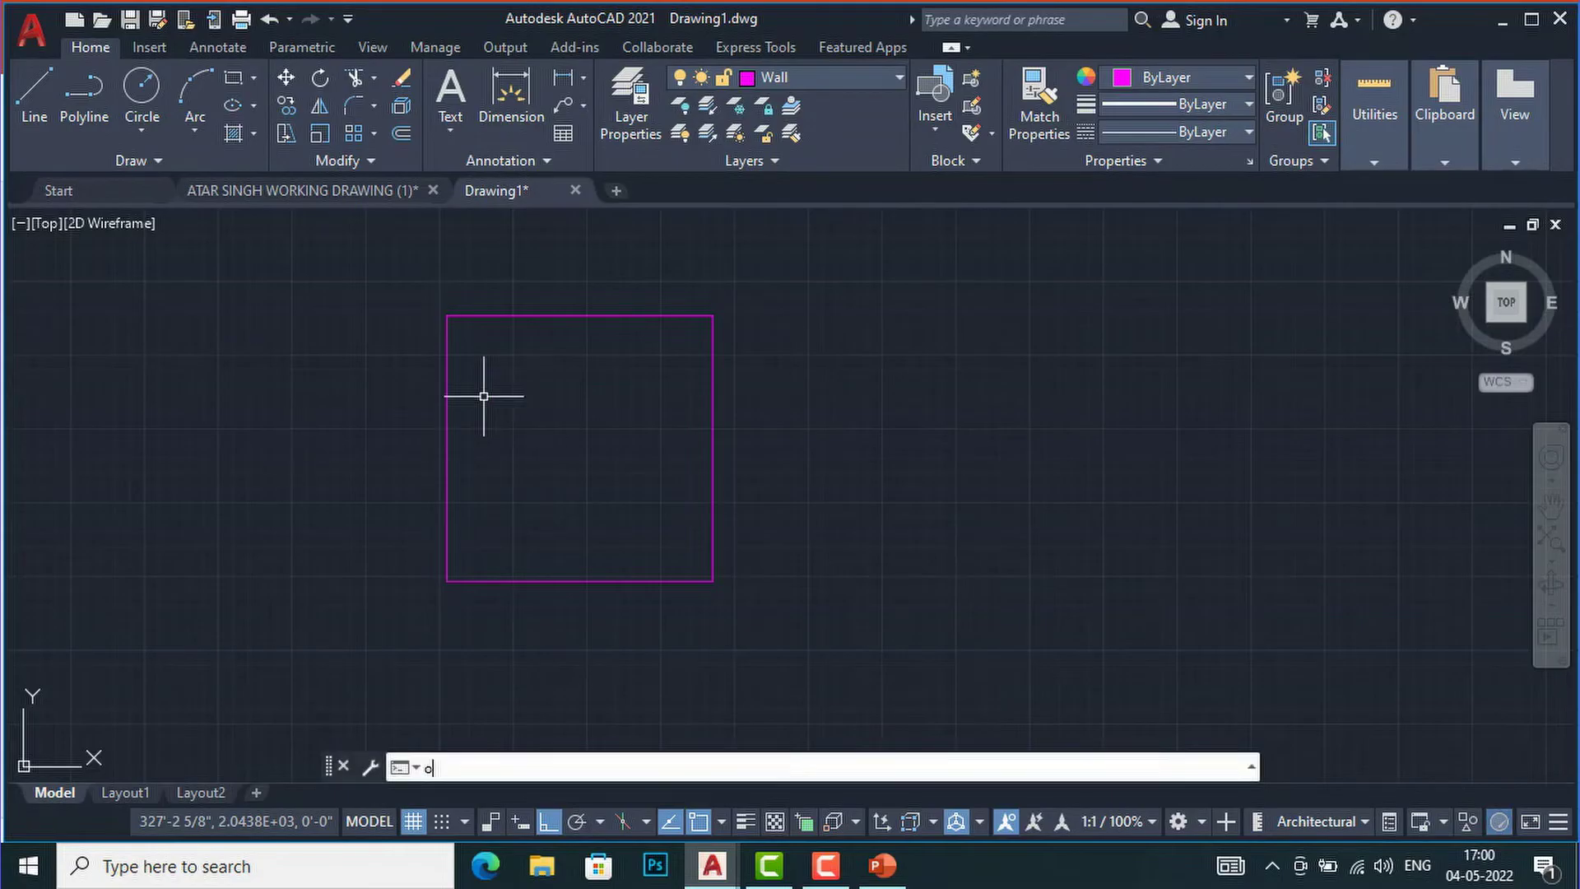
key("Return")
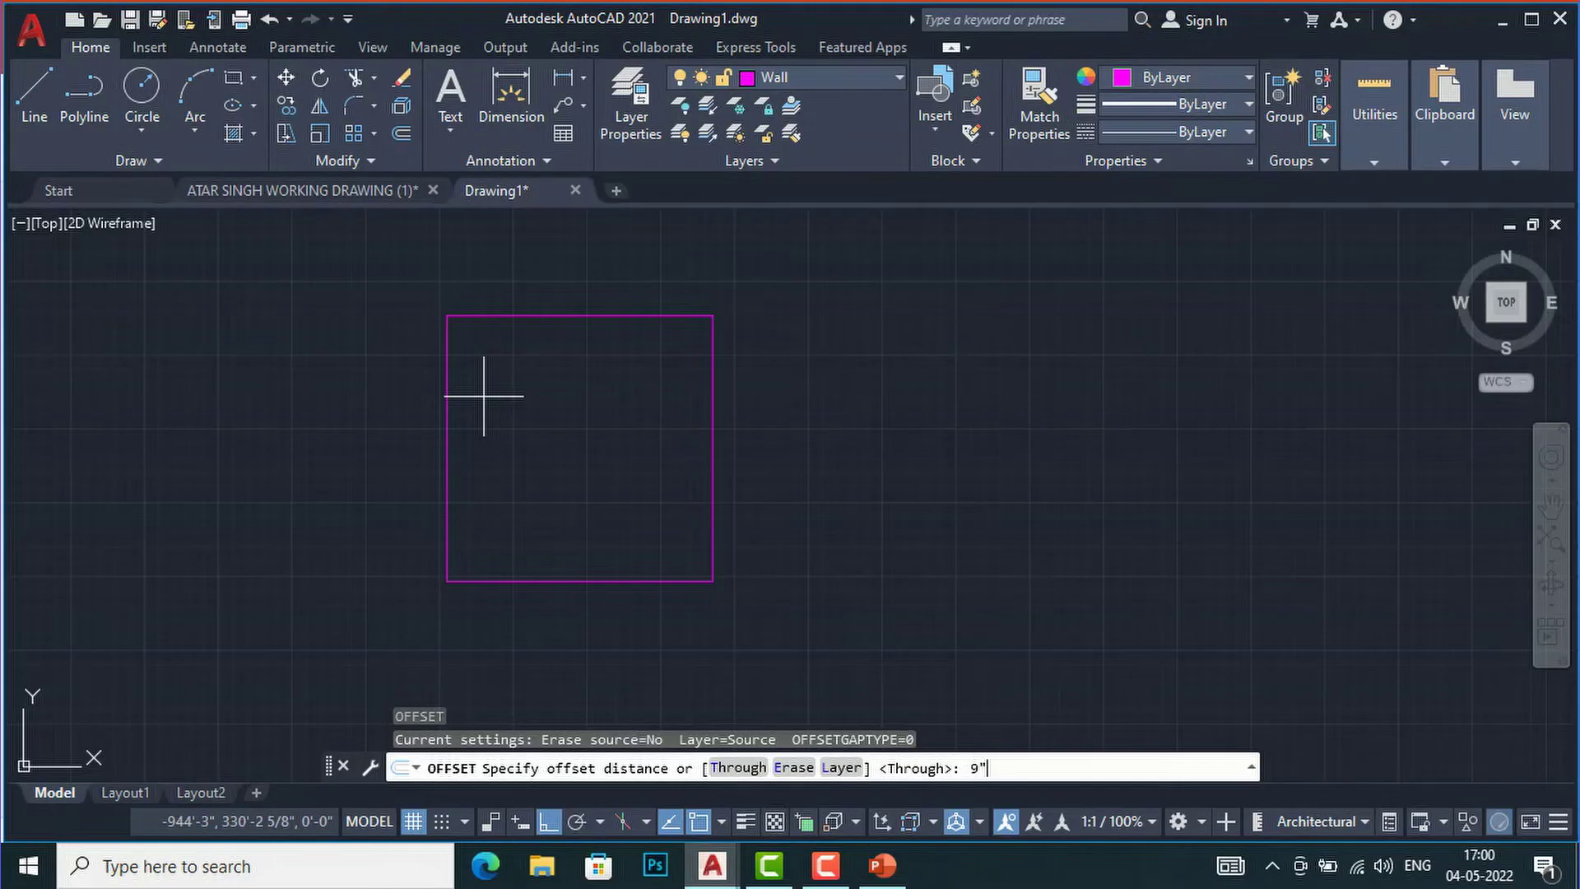
key("Return")
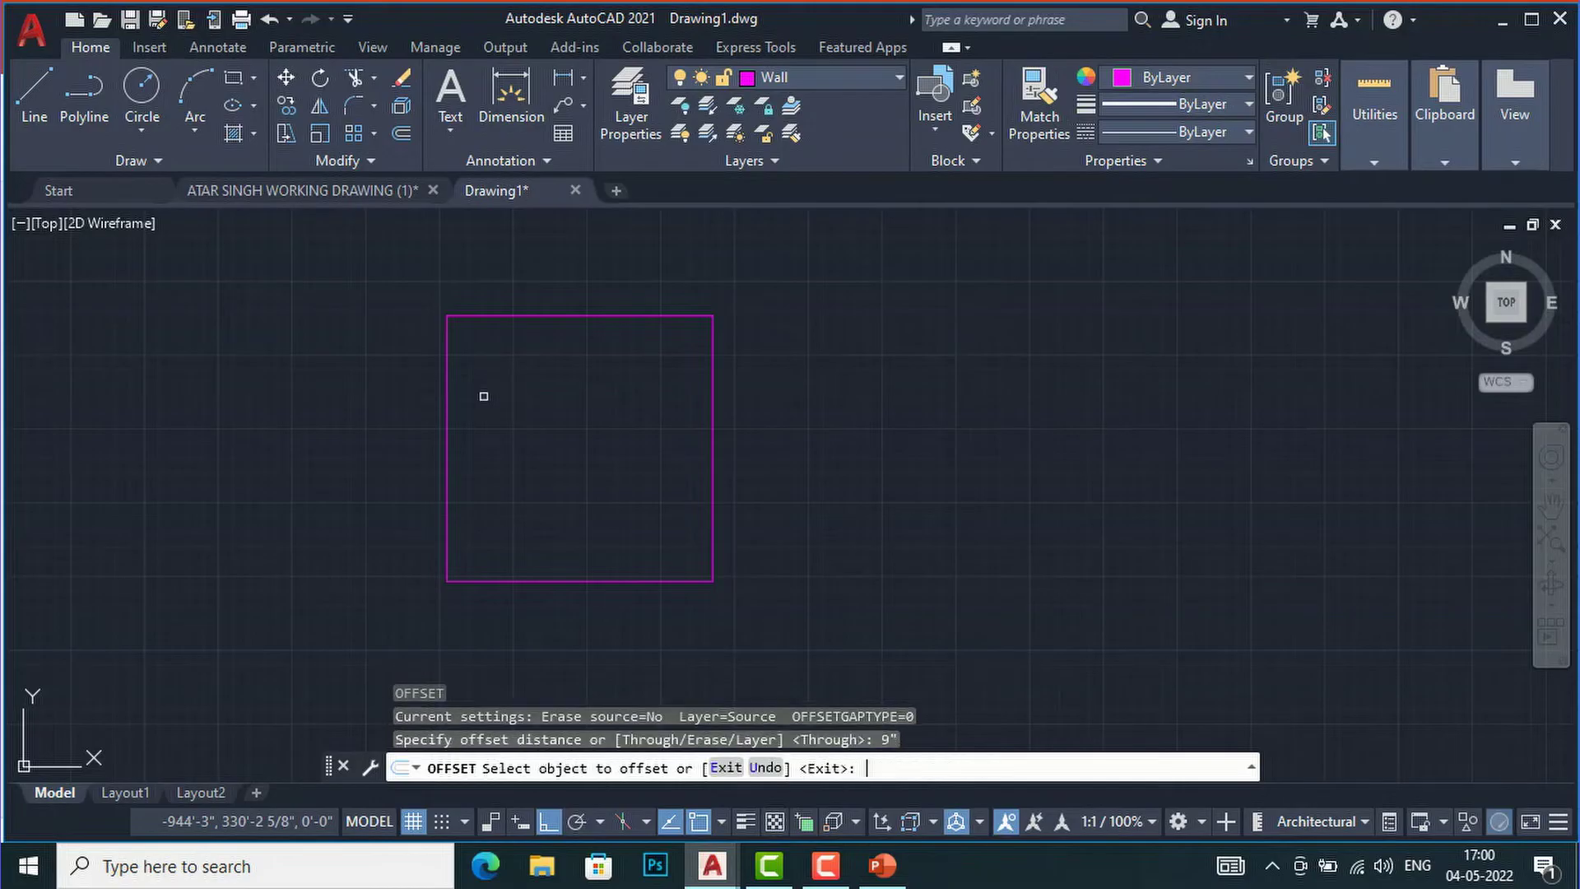
left_click(447, 329)
left_click(419, 329)
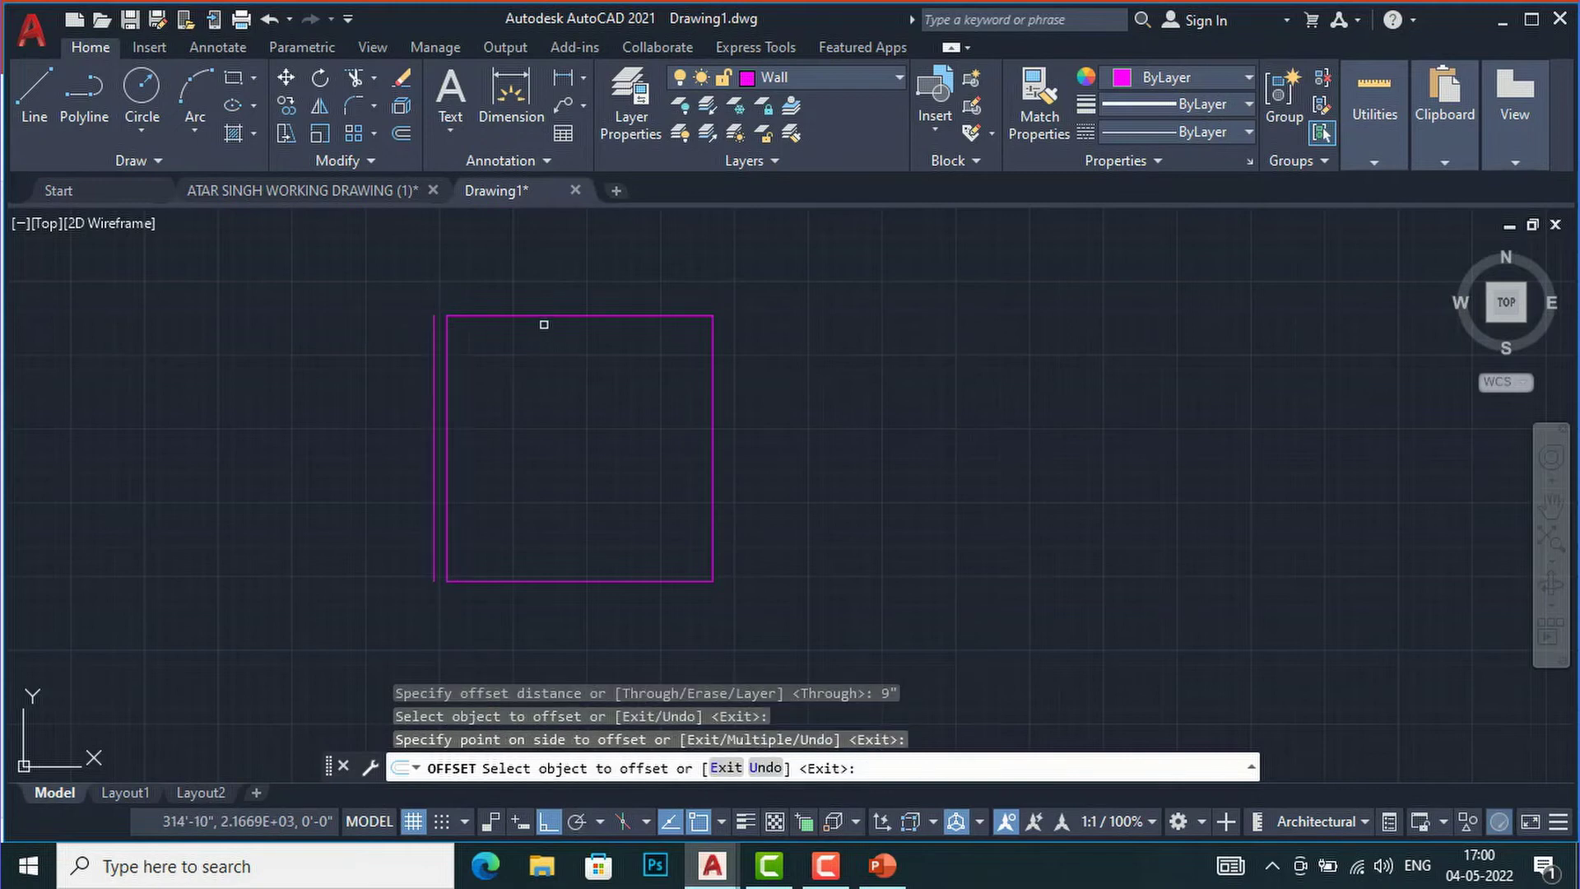
left_click(547, 315)
left_click(562, 266)
left_click(713, 363)
left_click(1012, 405)
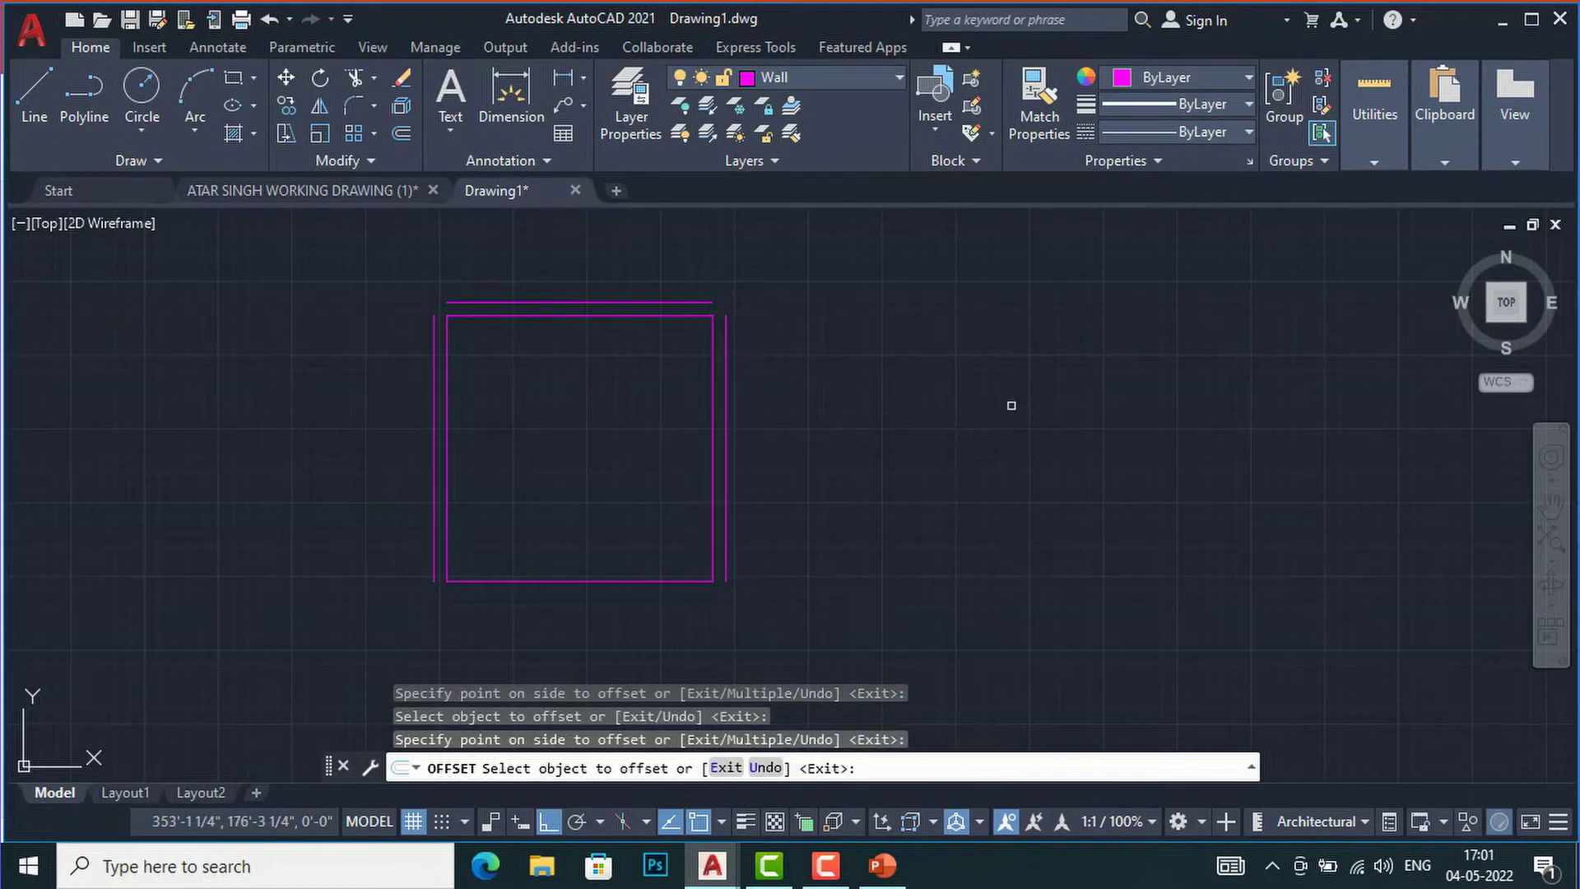
Offset the lower side of the wall square outward by the same 9" distance
left_click(613, 581)
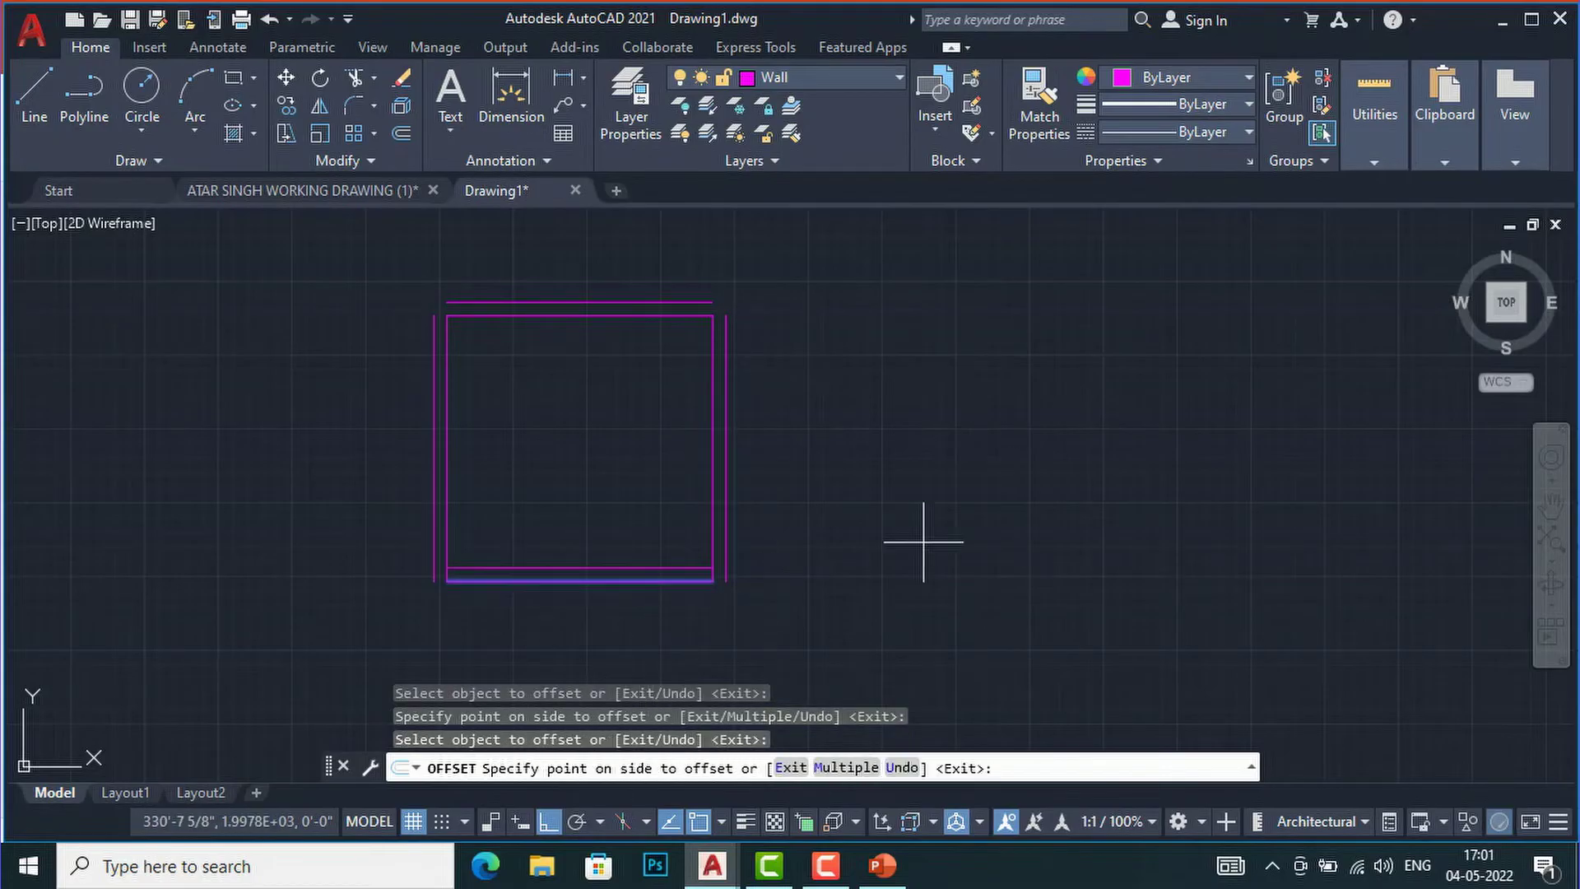
key("Return")
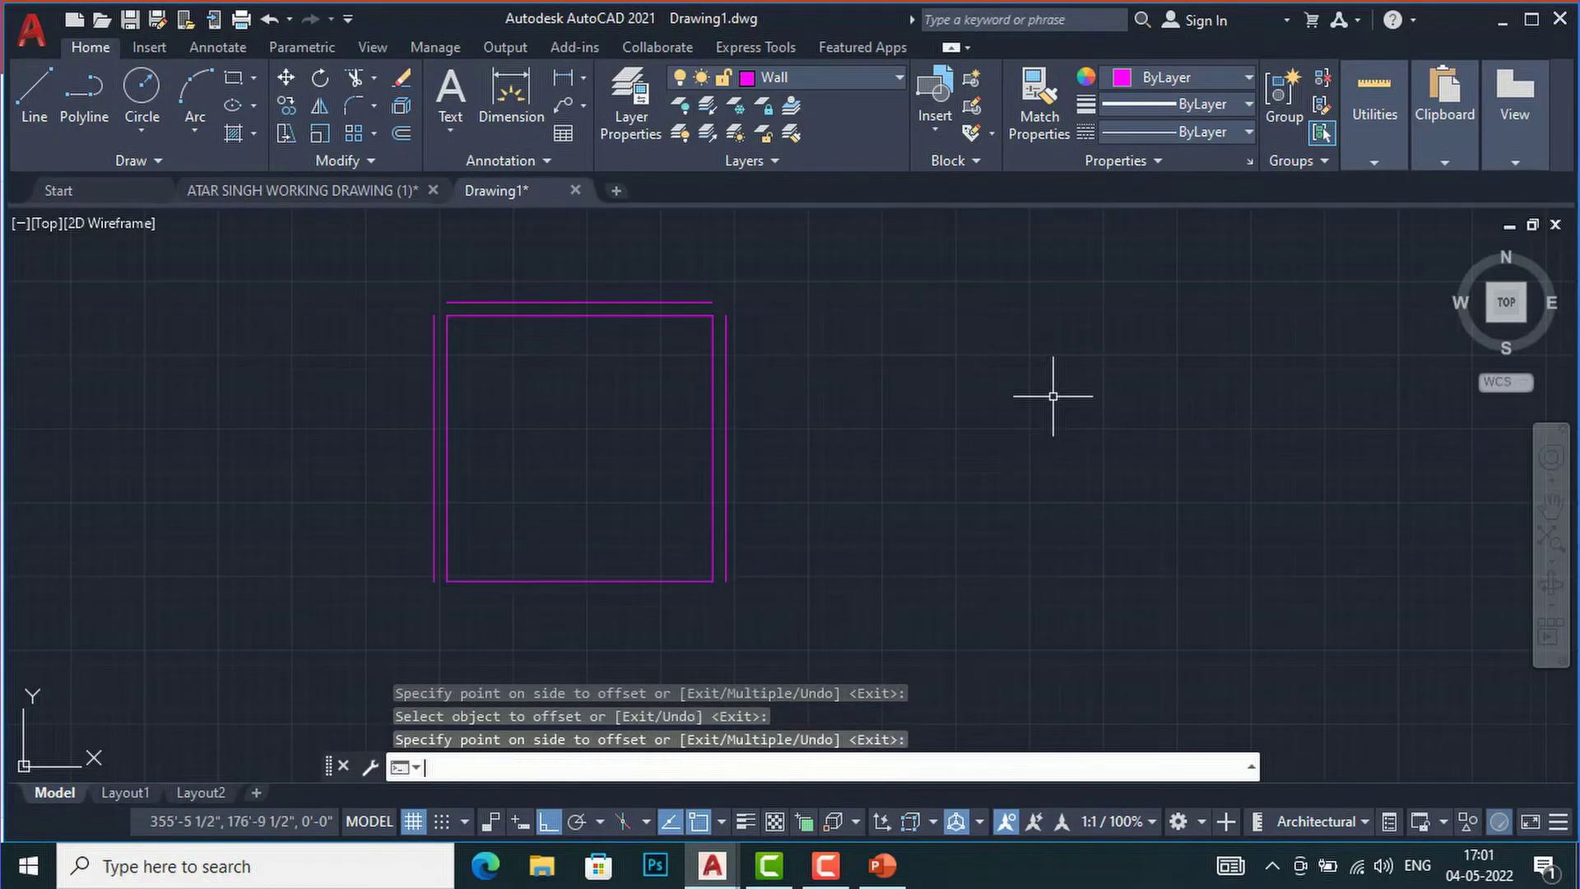
key("Return")
key("Return")
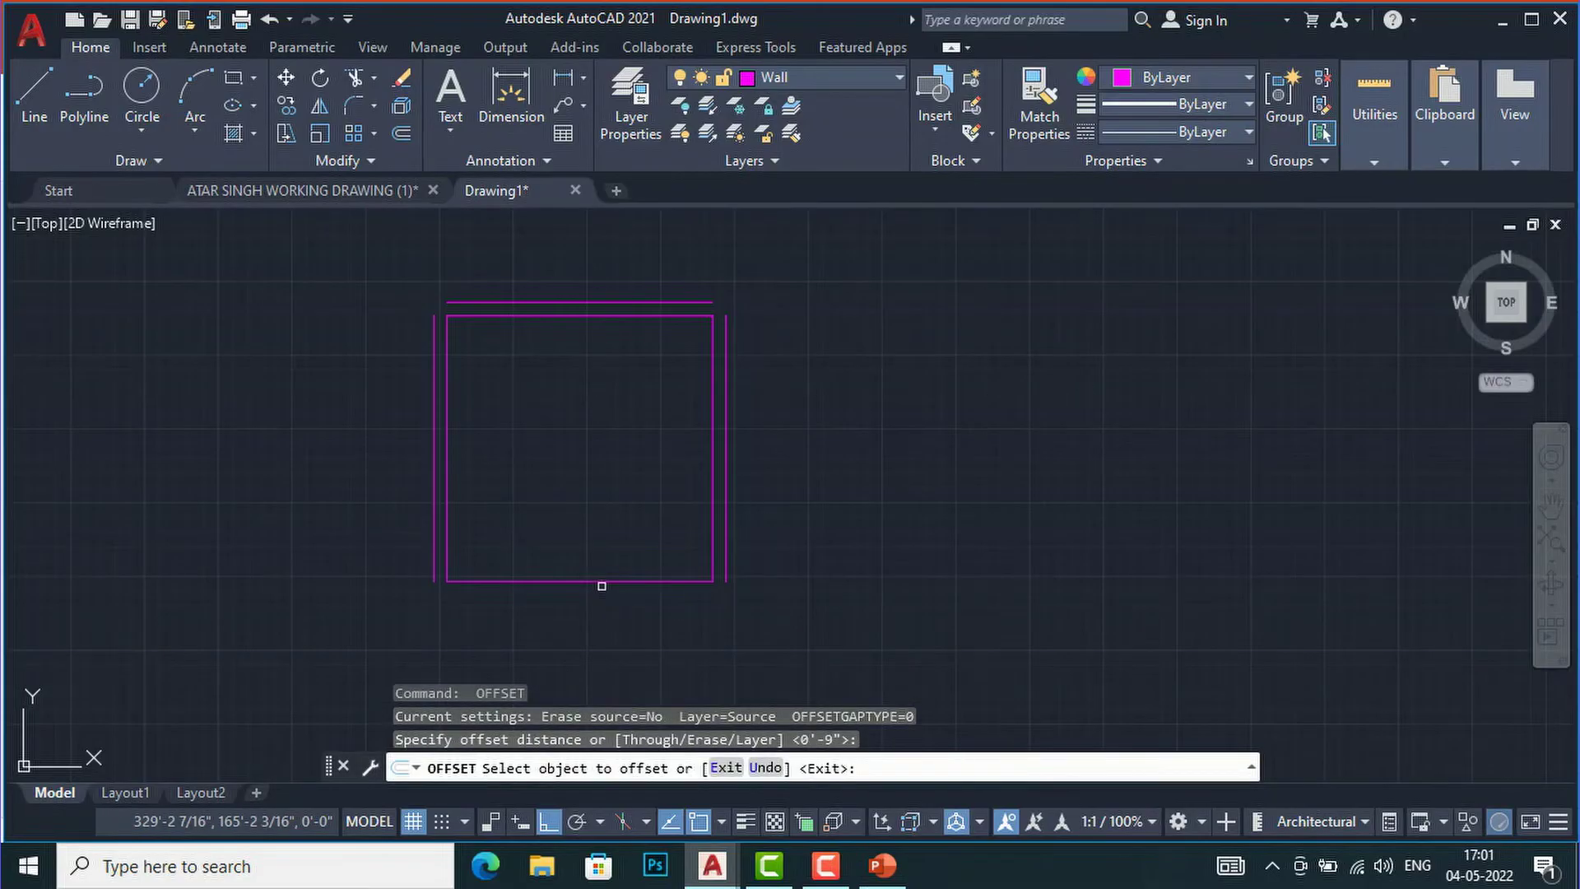
left_click(609, 581)
left_click(610, 617)
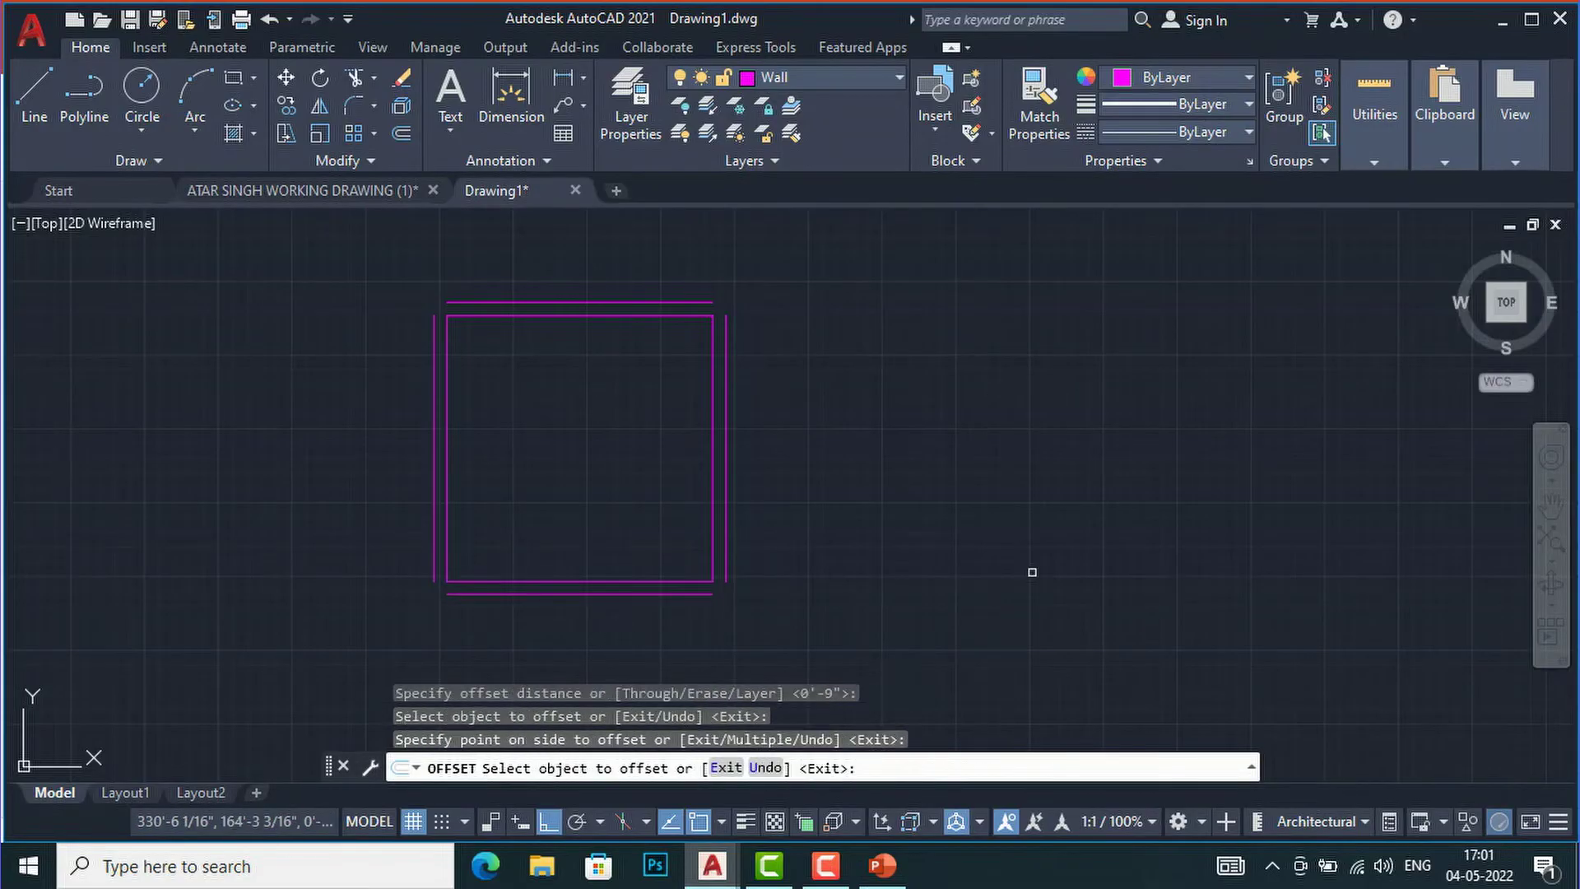
key("Escape")
Fillet the offset wall lines with zero radius to close the outer square's upper-left and upper-right corners
scroll(527, 316, "up", 2)
scroll(496, 265, "down", 2)
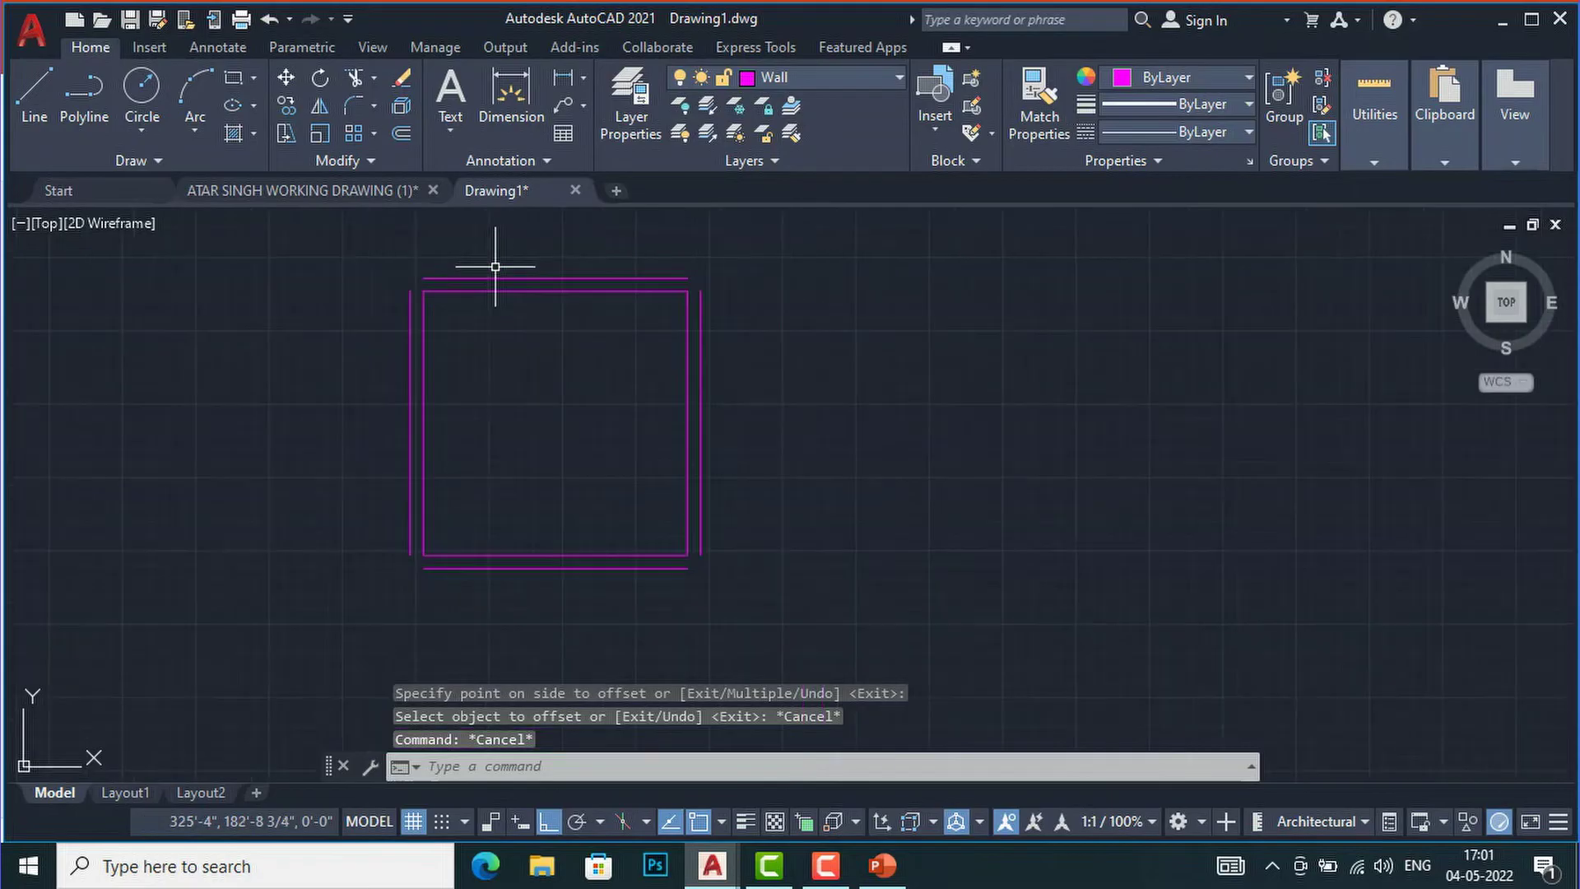
scroll(412, 258, "up", 2)
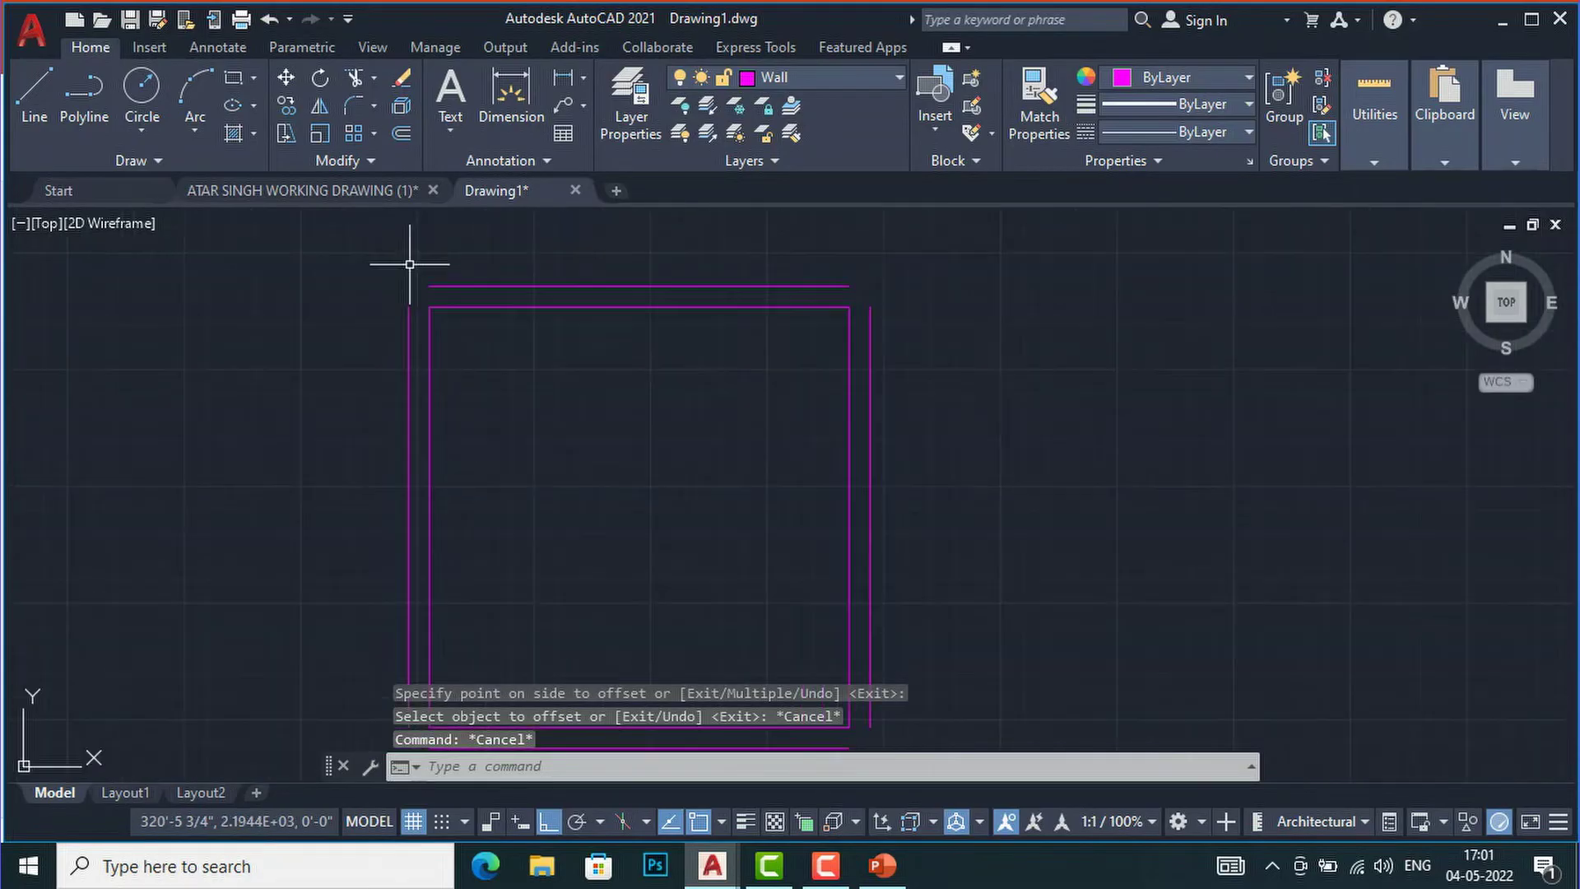
scroll(424, 267, "up", 1)
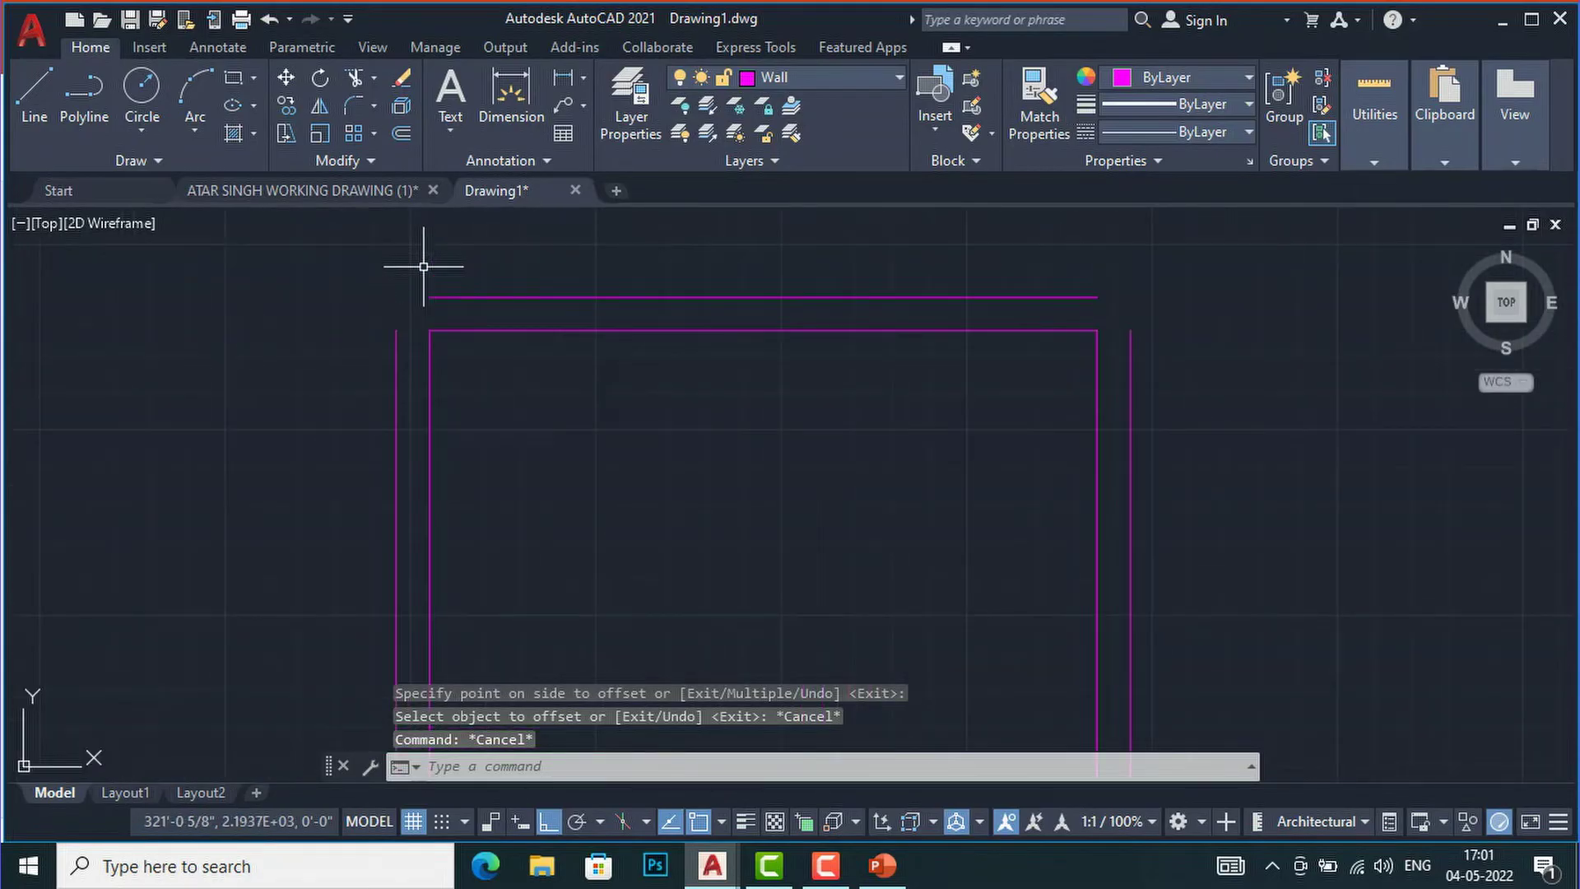
type("f")
key("Return")
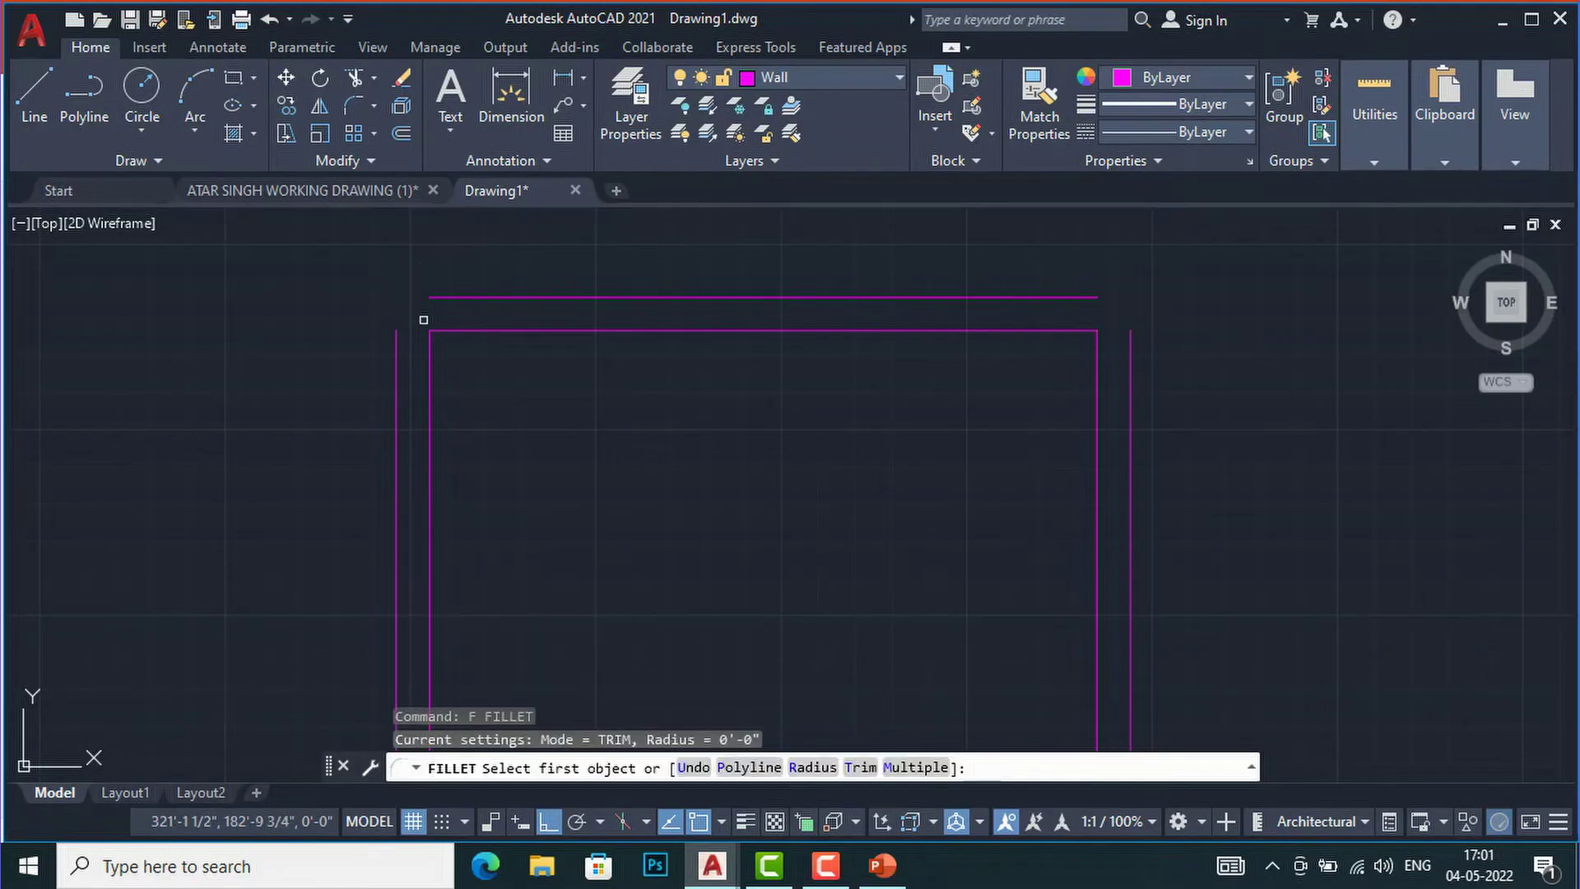
left_click(398, 346)
left_click(444, 303)
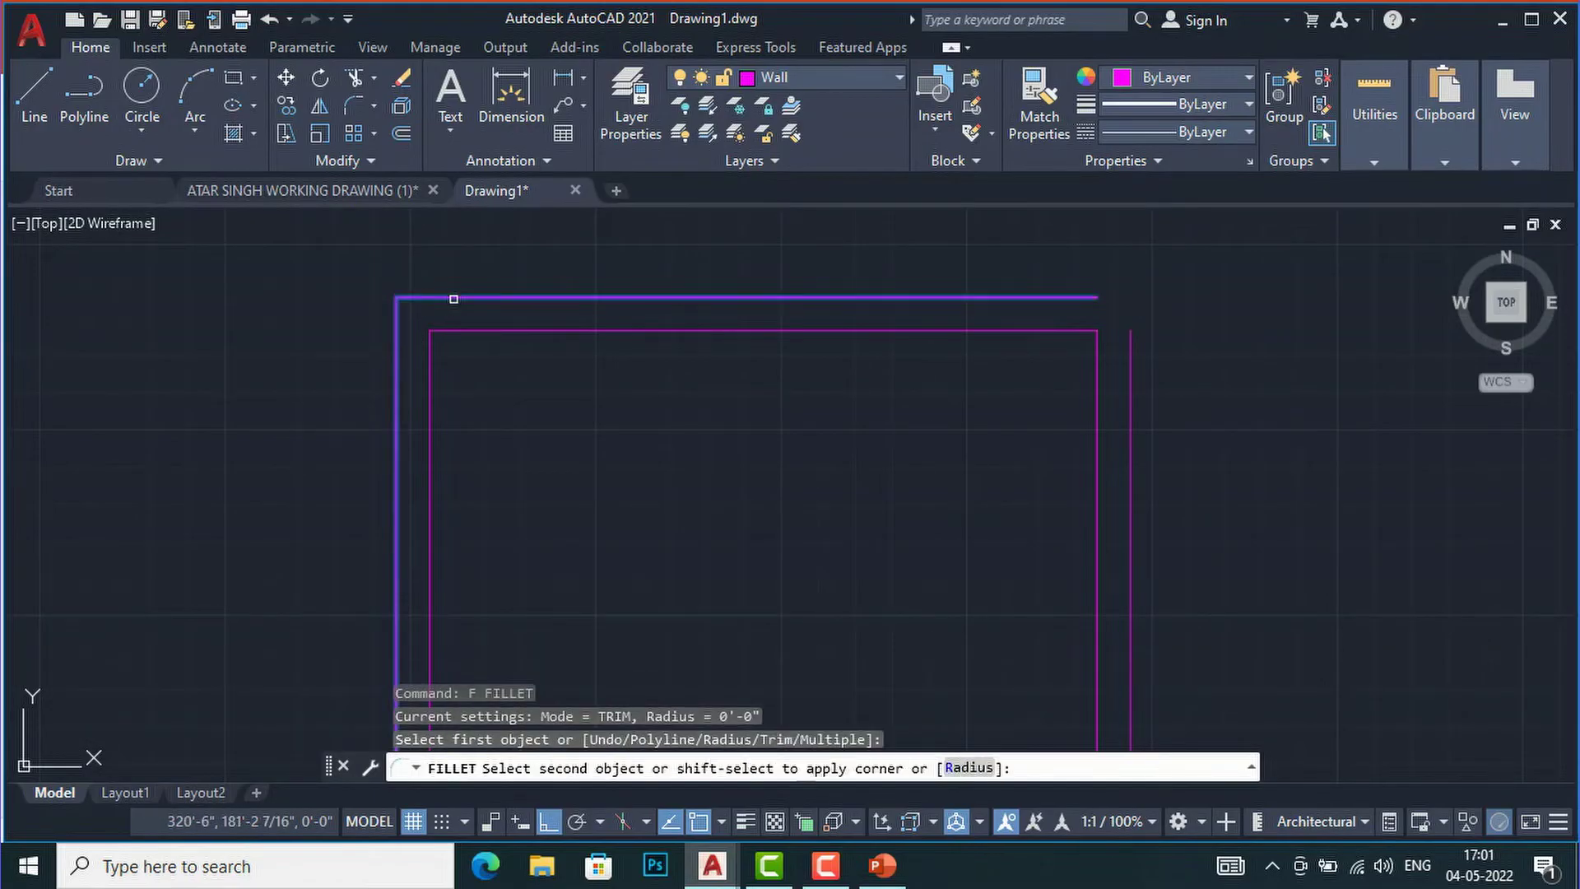
key("Return")
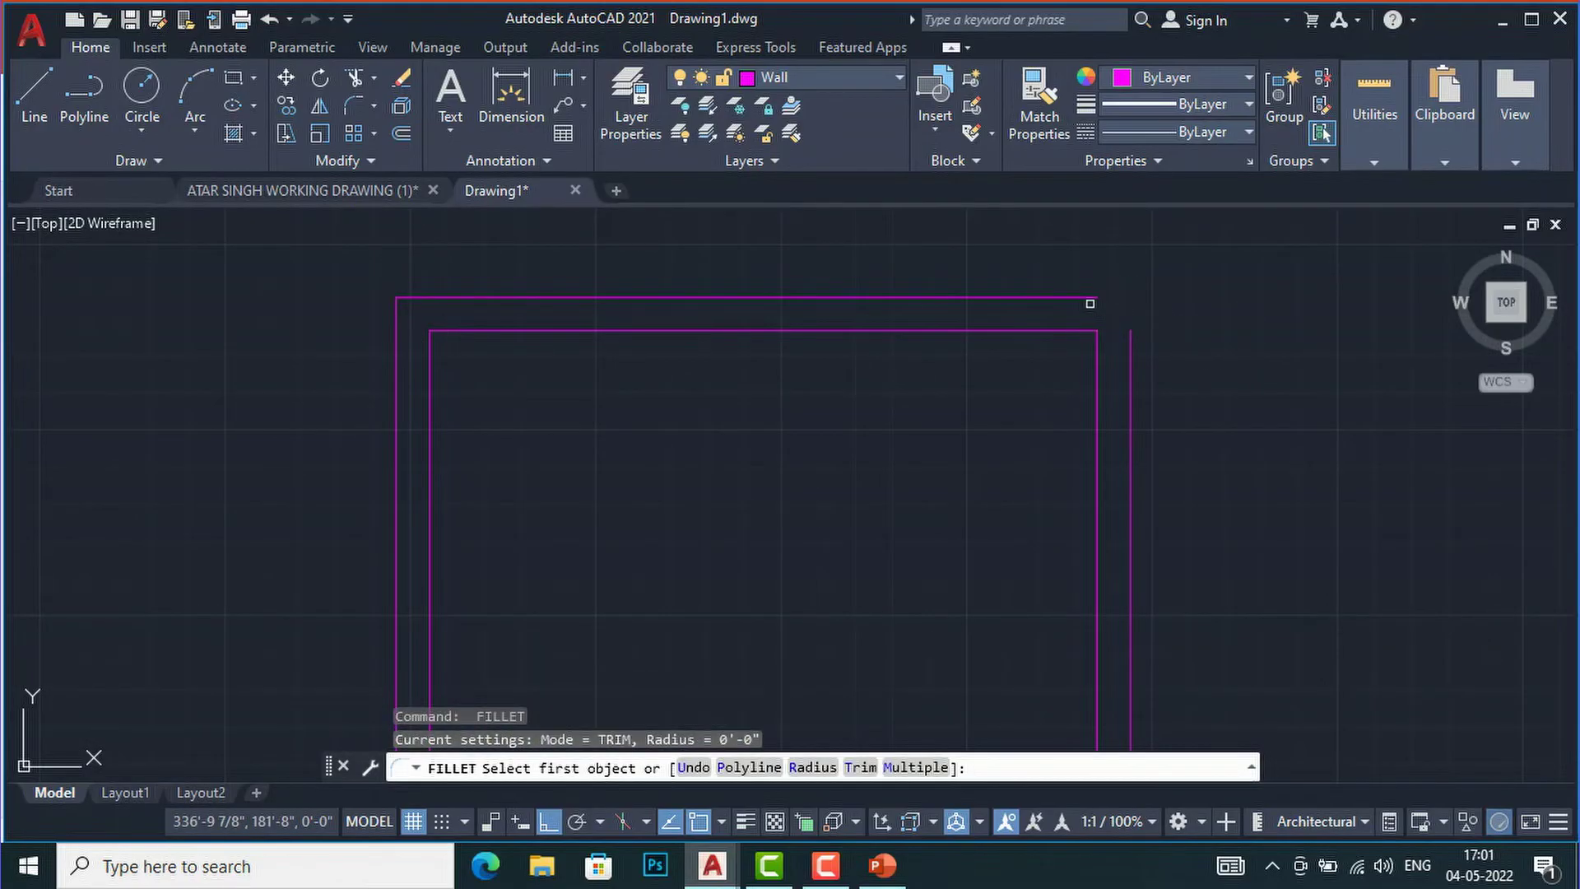
left_click(1091, 298)
left_click(1132, 335)
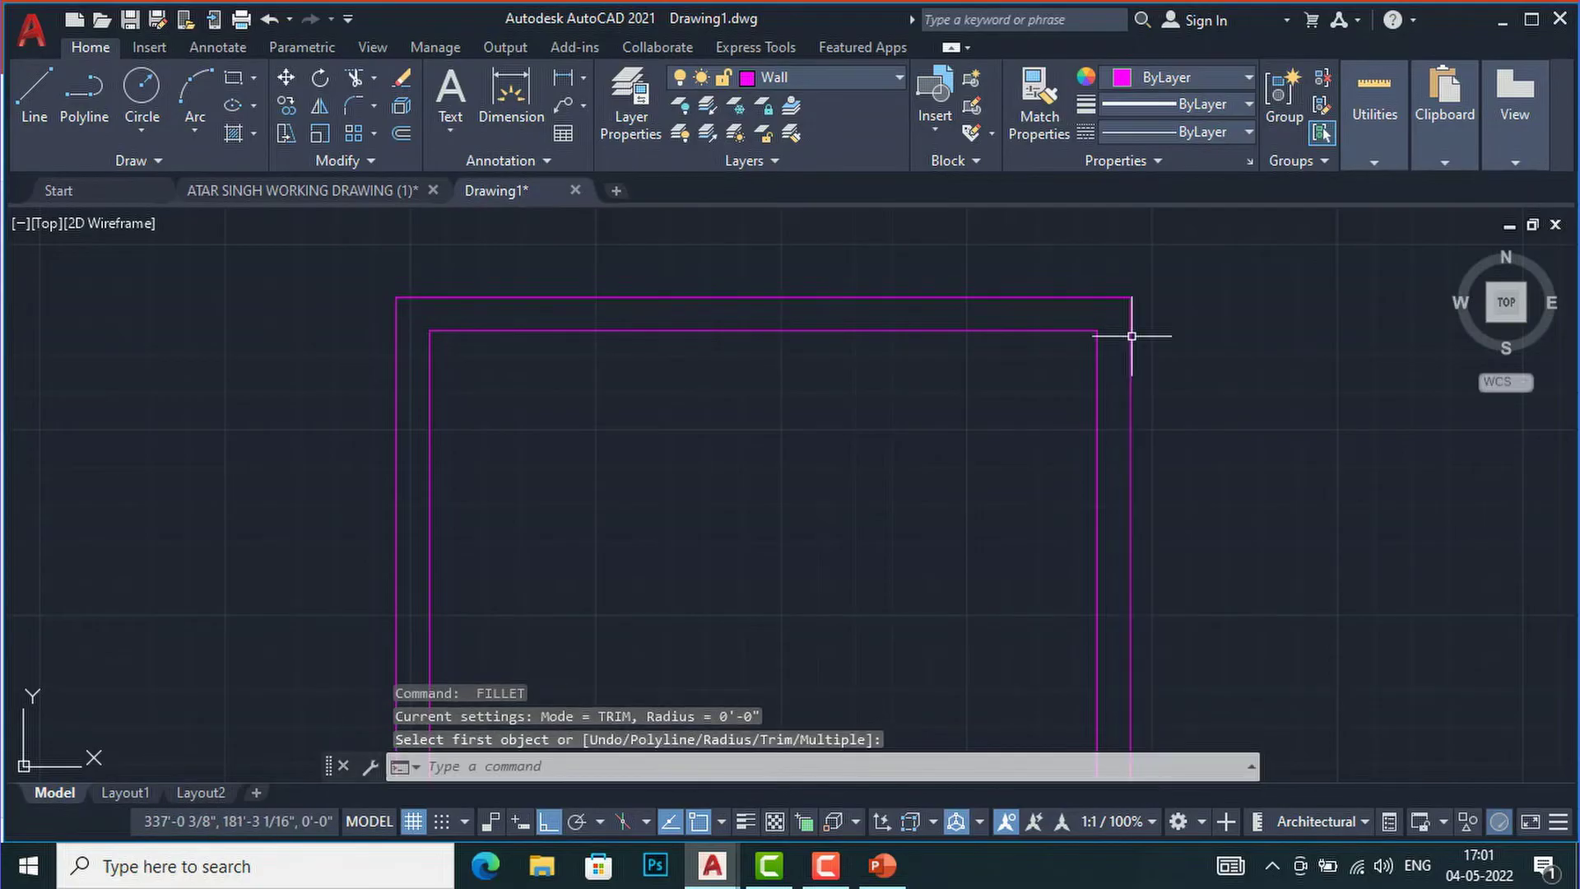
Fillet the remaining offset wall lines with zero radius to close the outer square's lower-right and lower-left corners
scroll(1152, 465, "down", 5)
scroll(1149, 536, "up", 6)
key("Return")
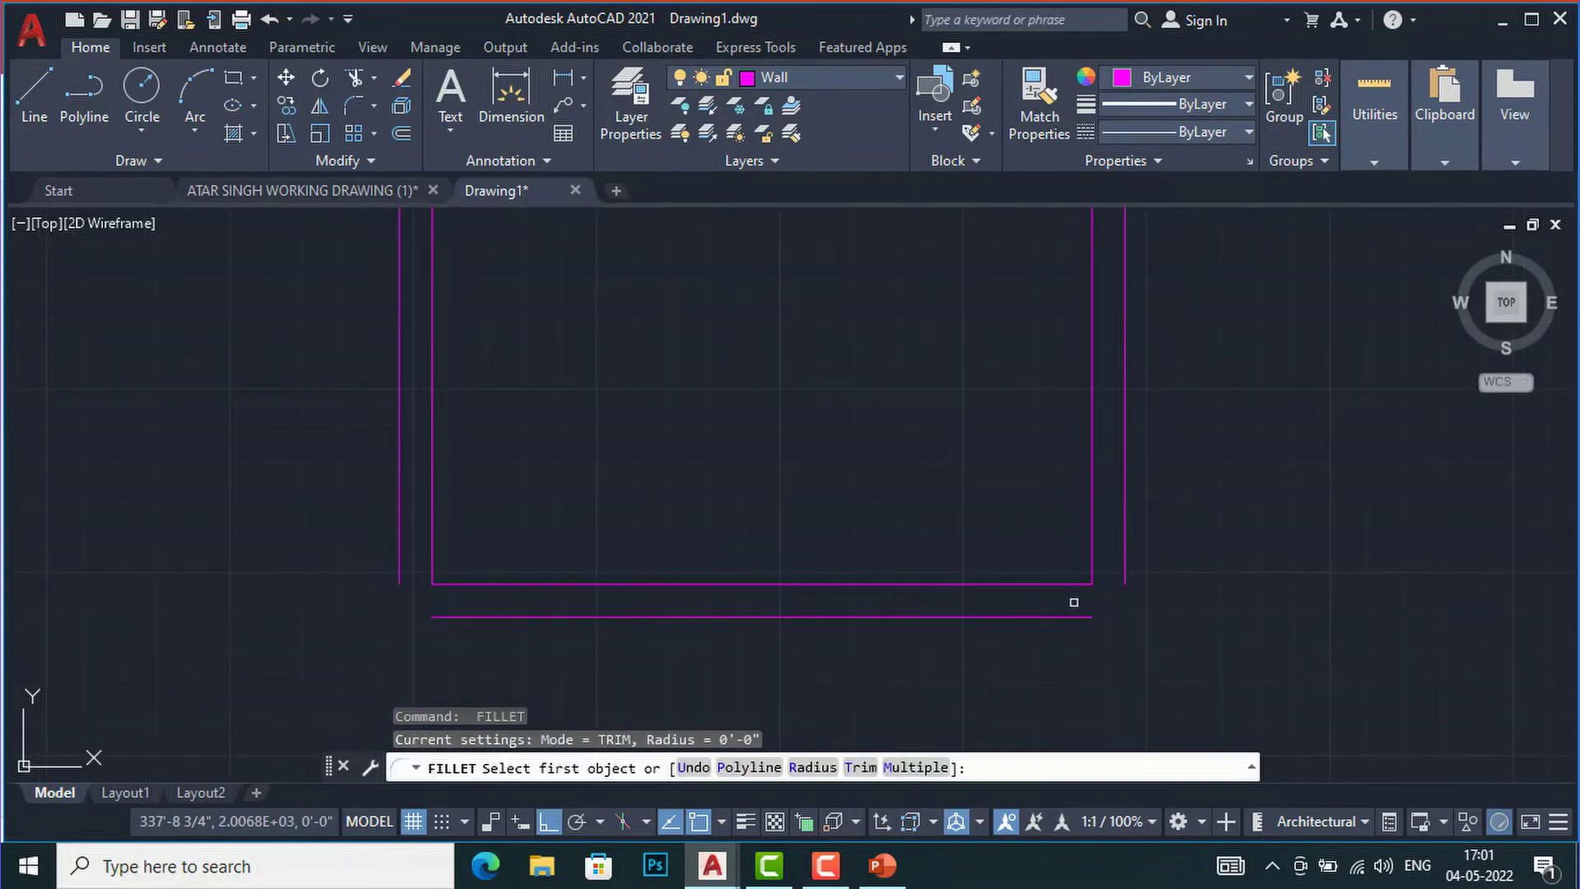
left_click(1065, 618)
left_click(1118, 586)
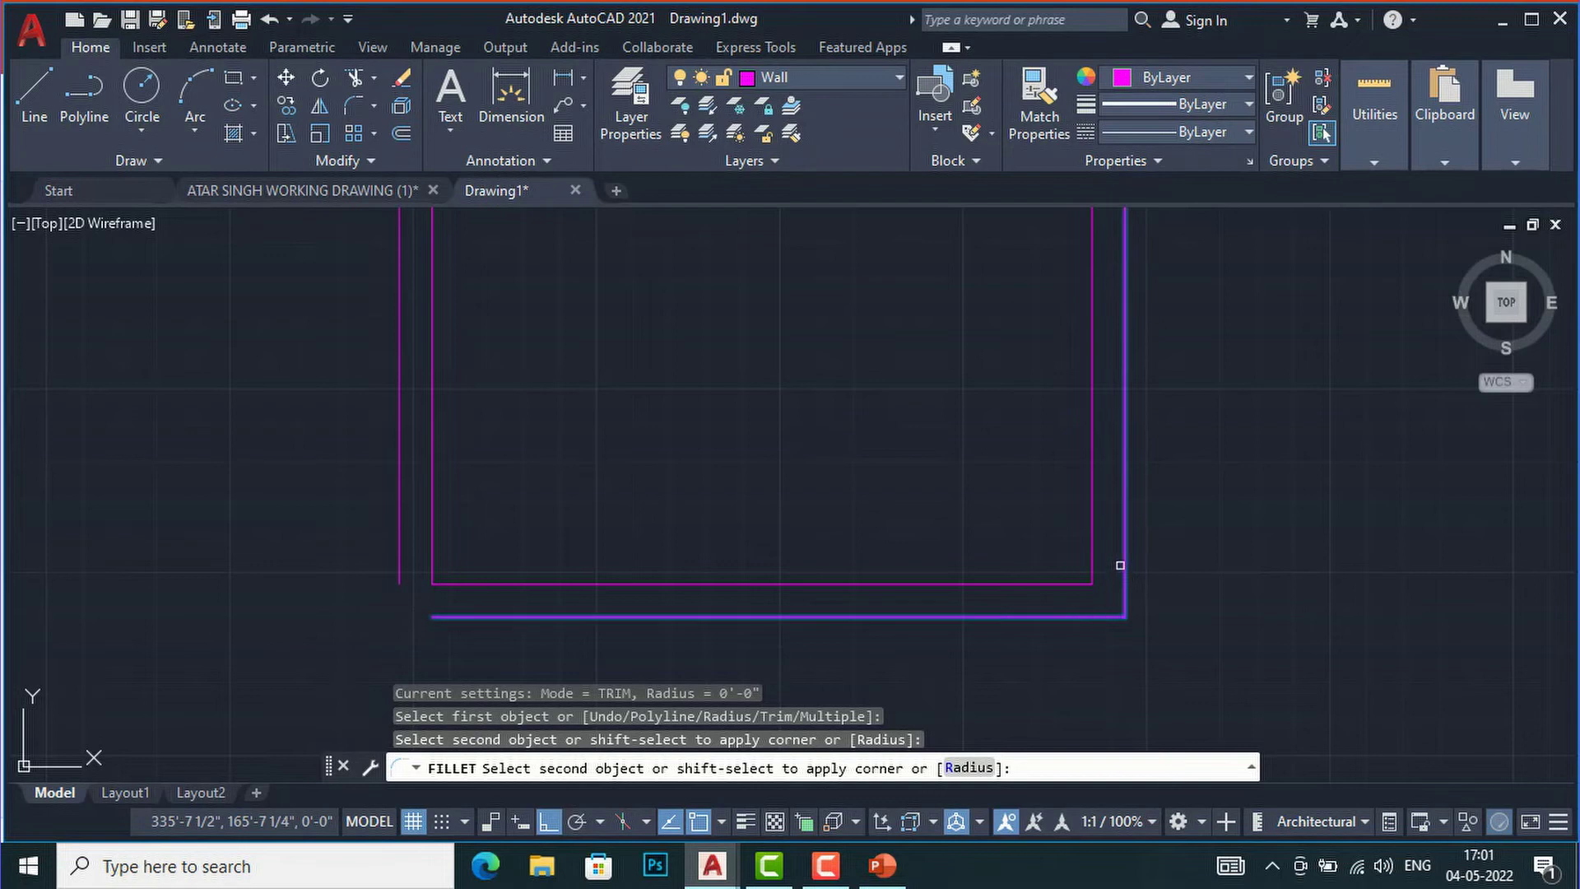
left_click(1120, 563)
left_click(1121, 563)
key("Return")
left_click(455, 616)
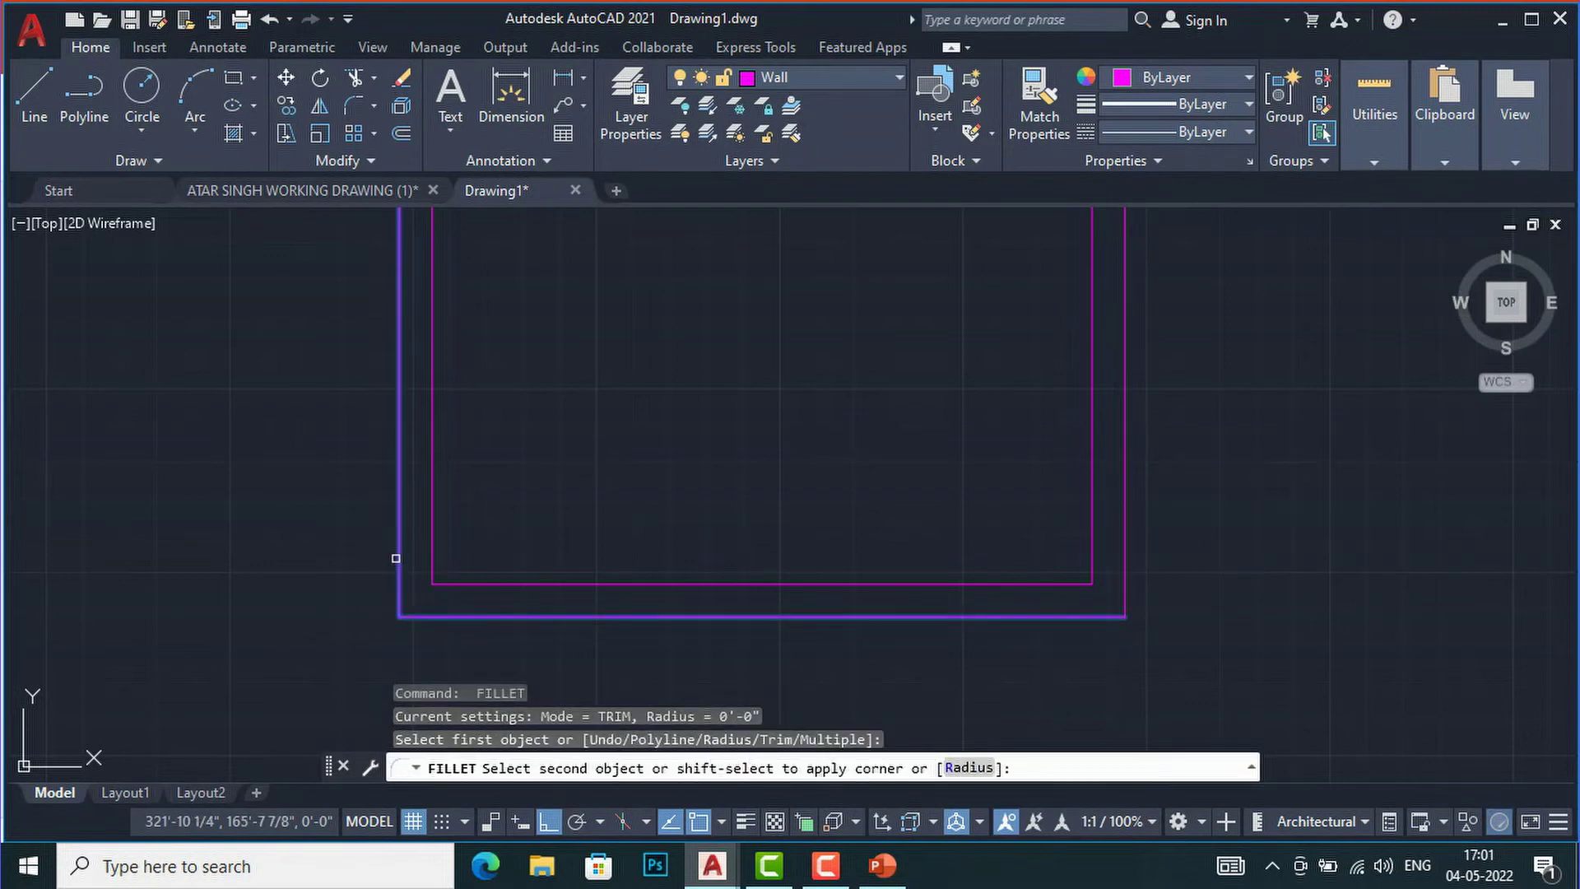
left_click(399, 553)
scroll(326, 517, "down", 4)
scroll(370, 543, "down", 2)
scroll(321, 428, "up", 2)
scroll(567, 543, "up", 2)
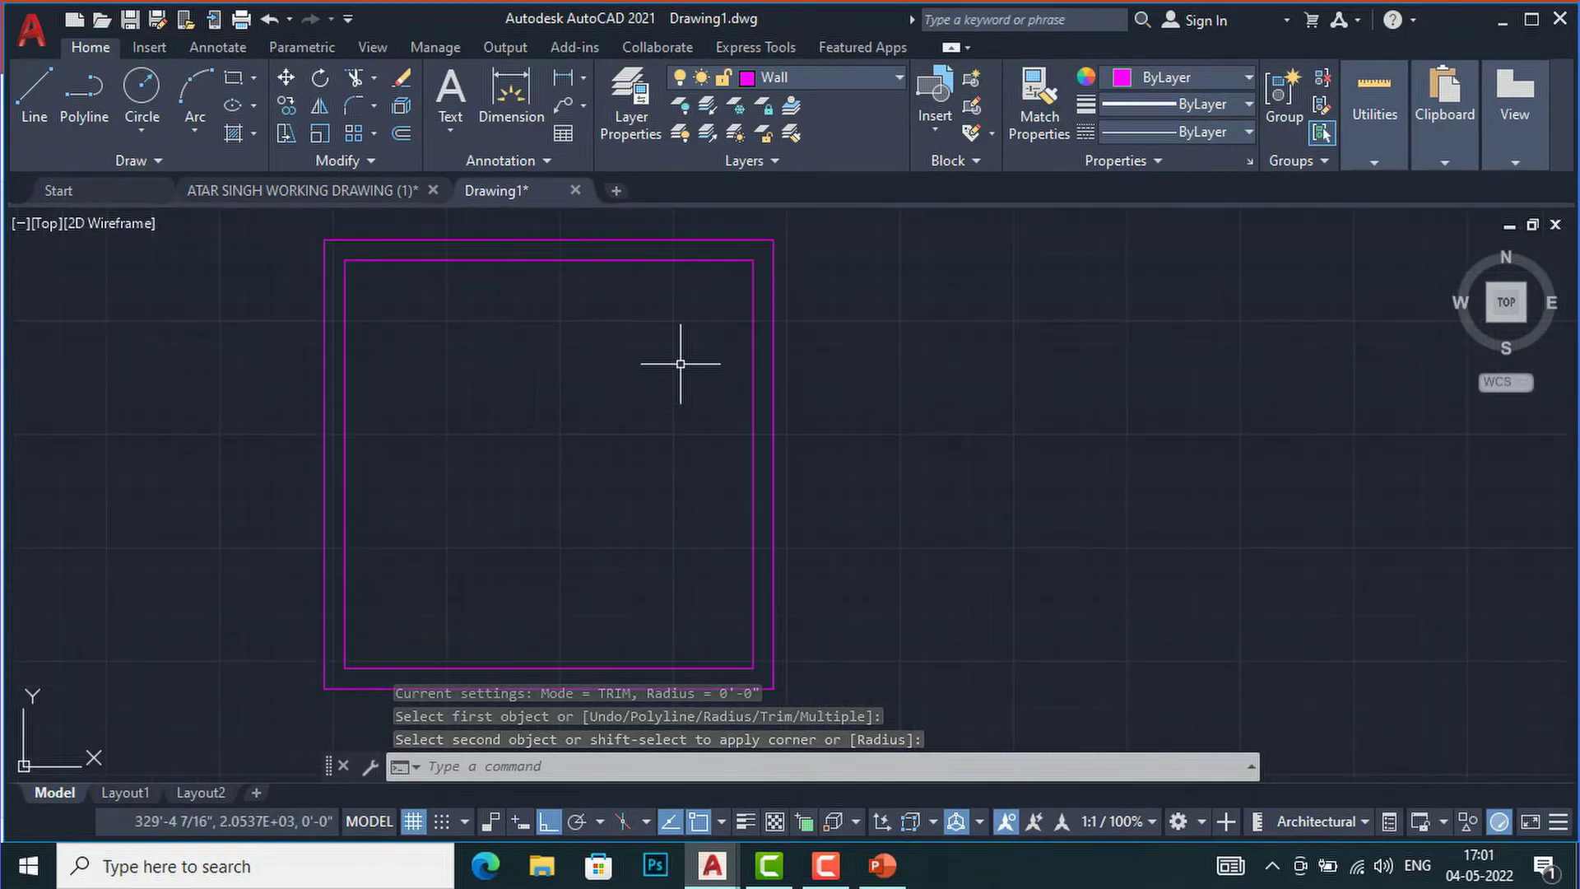
key("Escape")
scroll(675, 354, "down", 3)
scroll(592, 296, "up", 2)
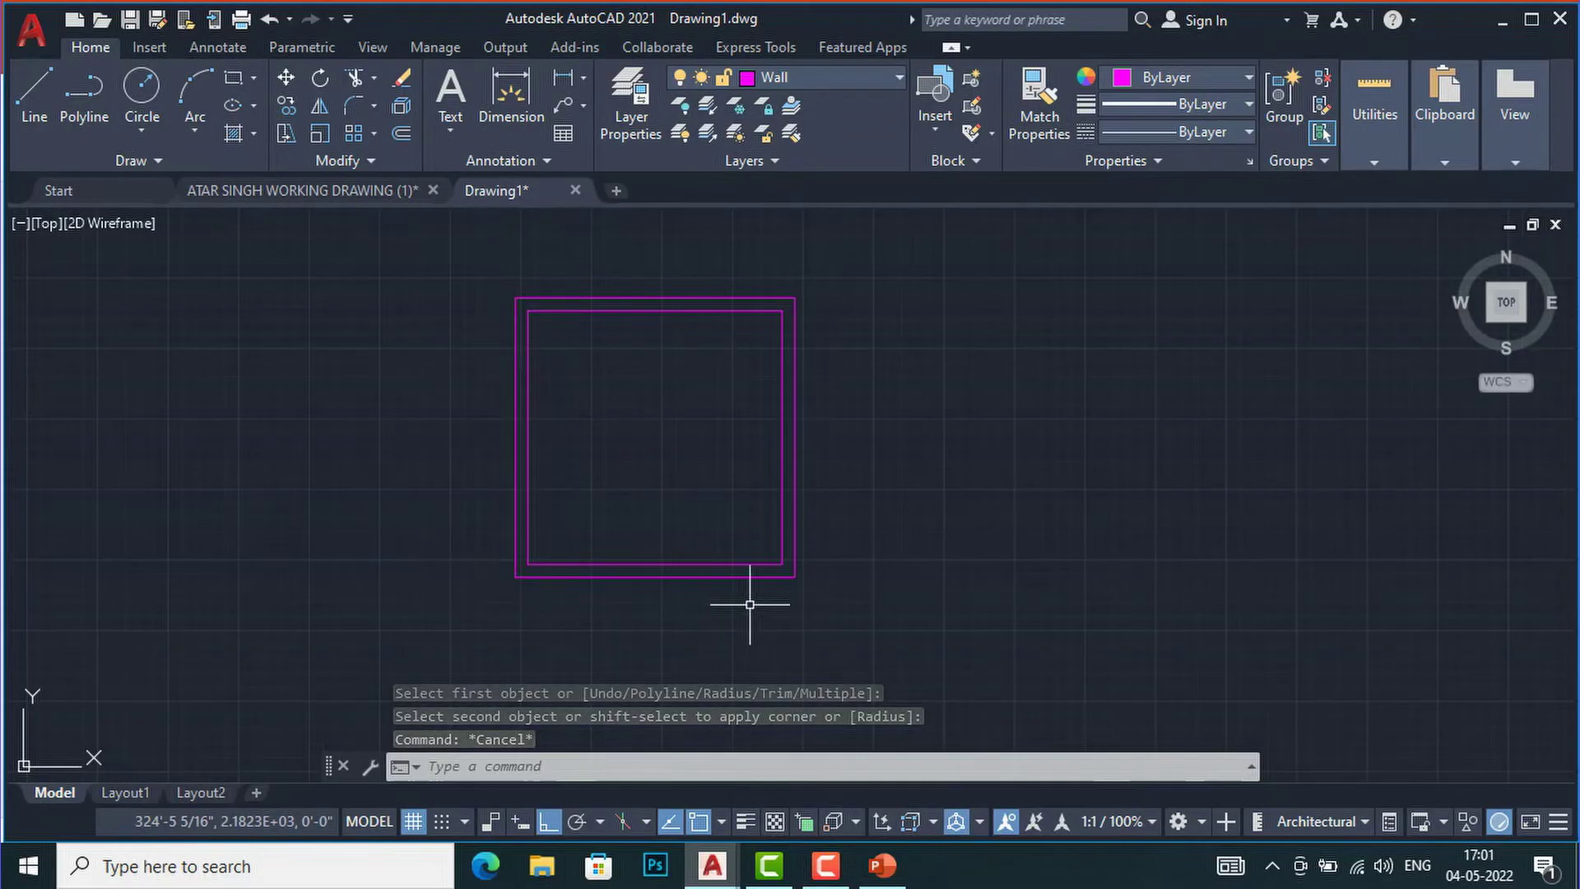
scroll(600, 576, "up", 2)
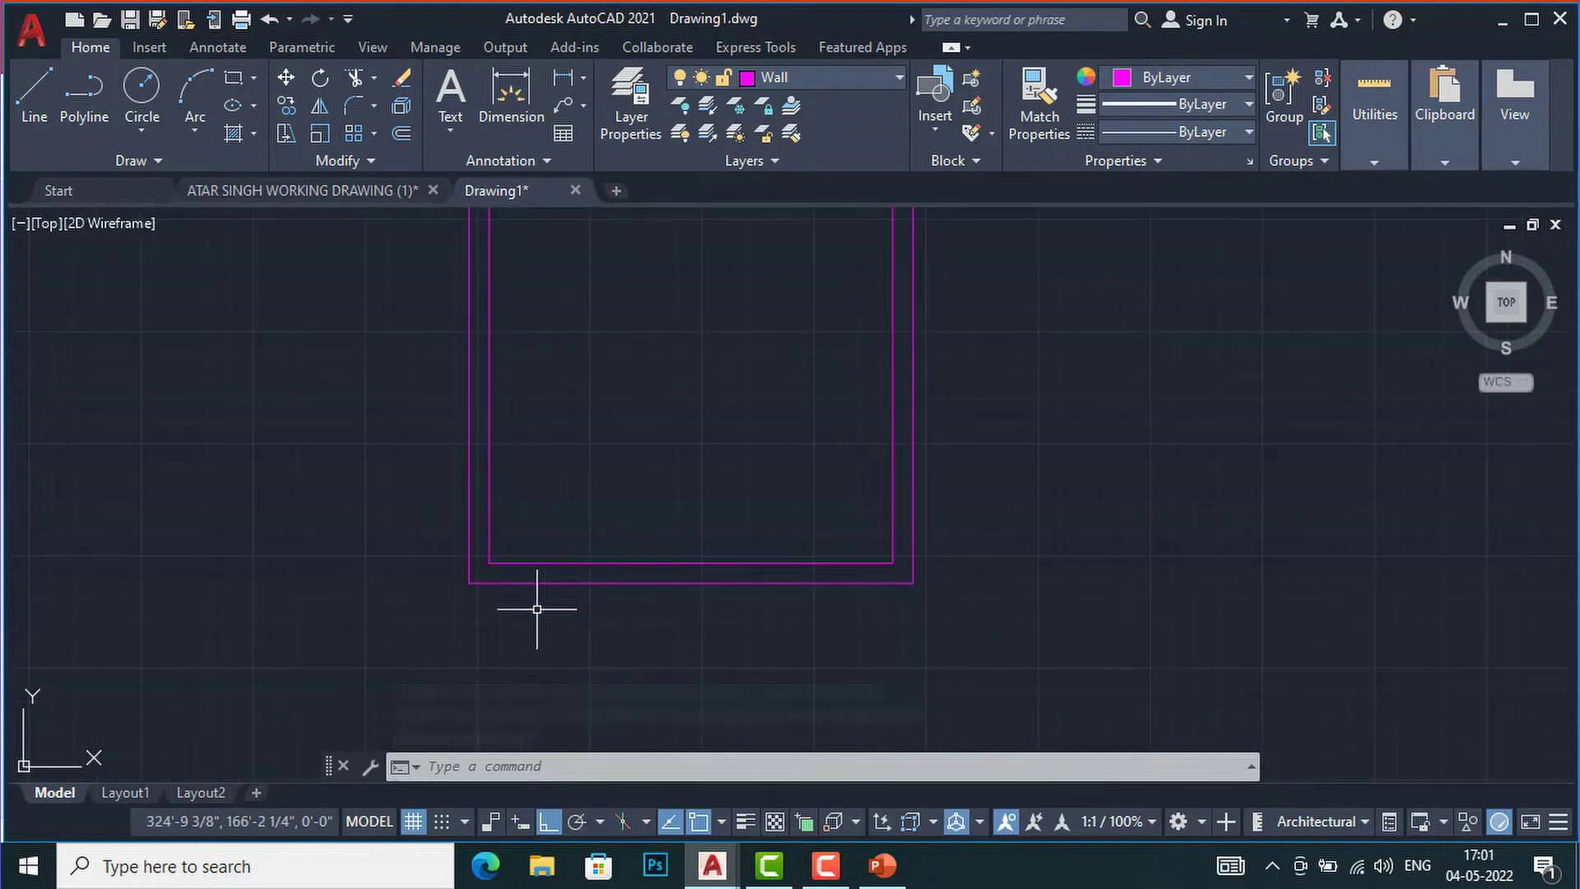
scroll(895, 588, "up", 2)
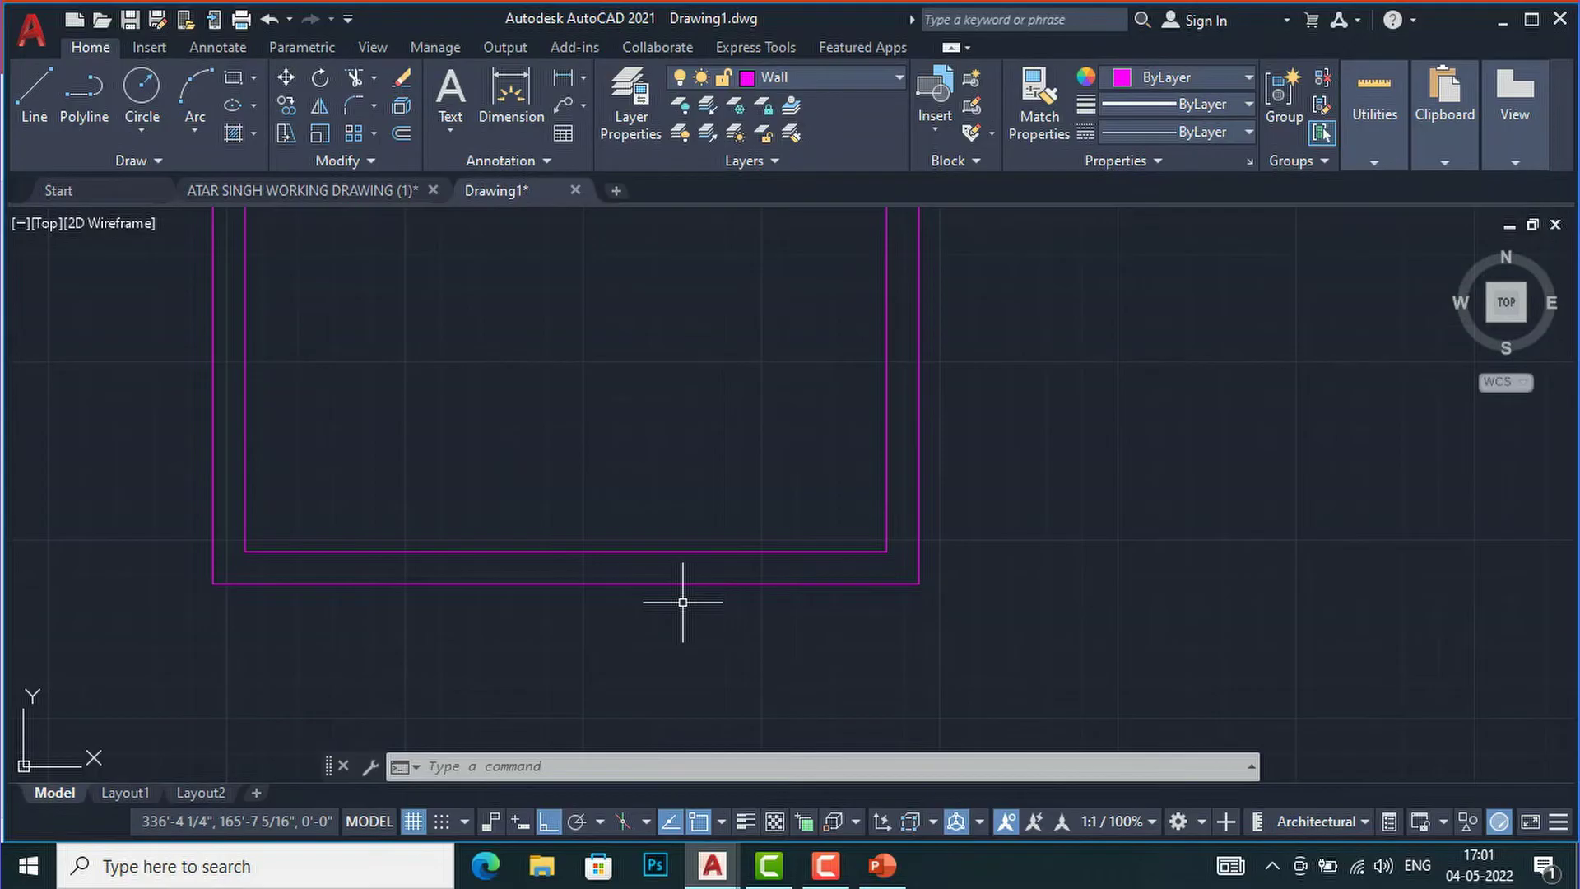
type("l")
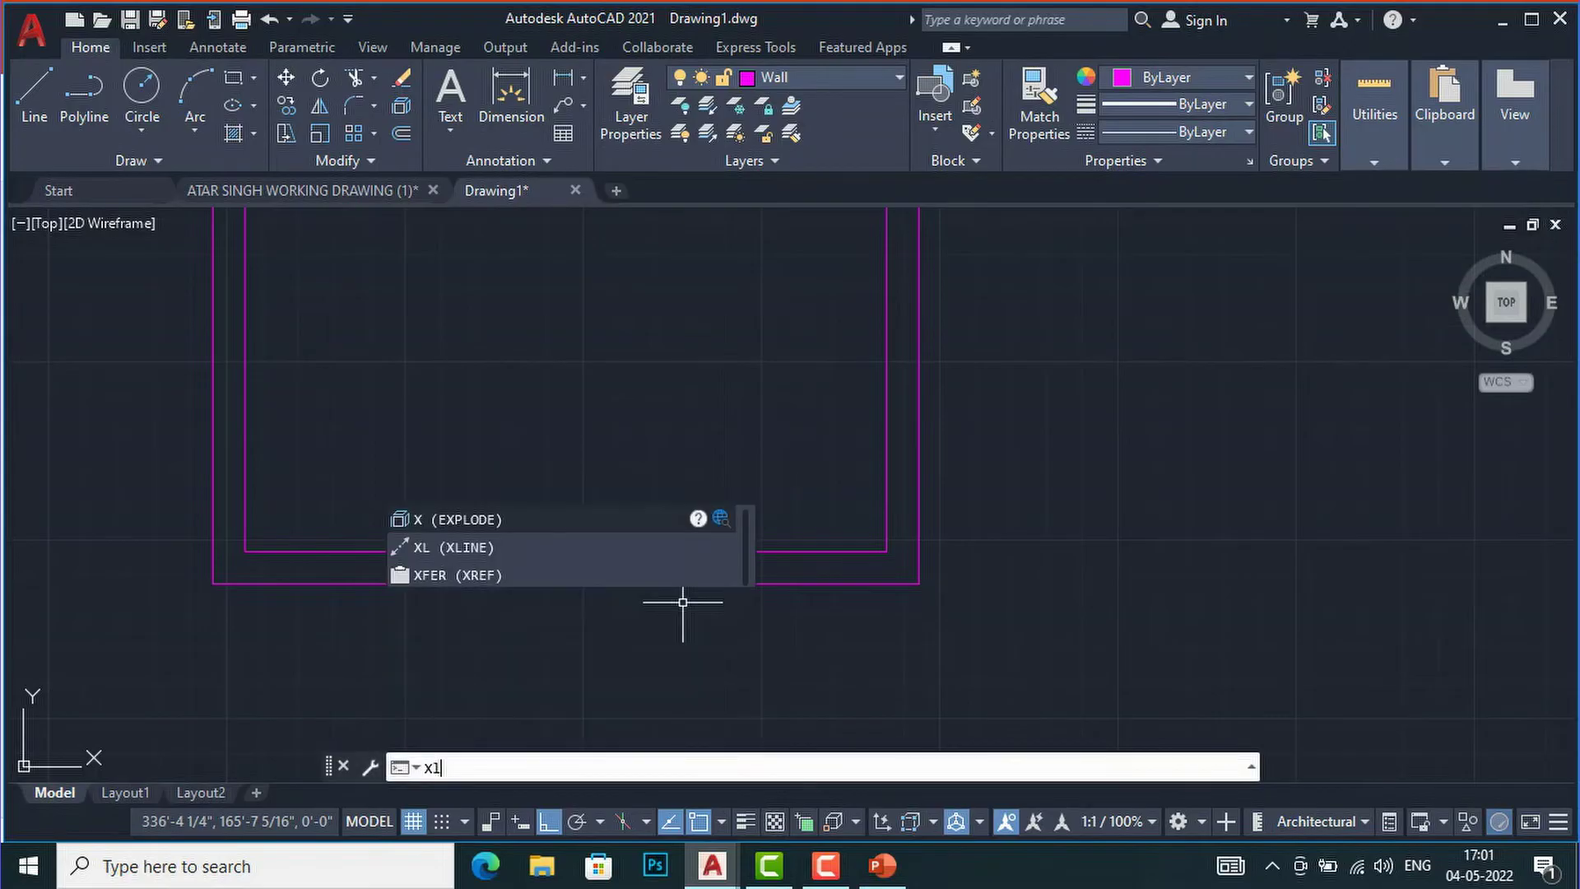
key("Return")
type("v")
key("Return")
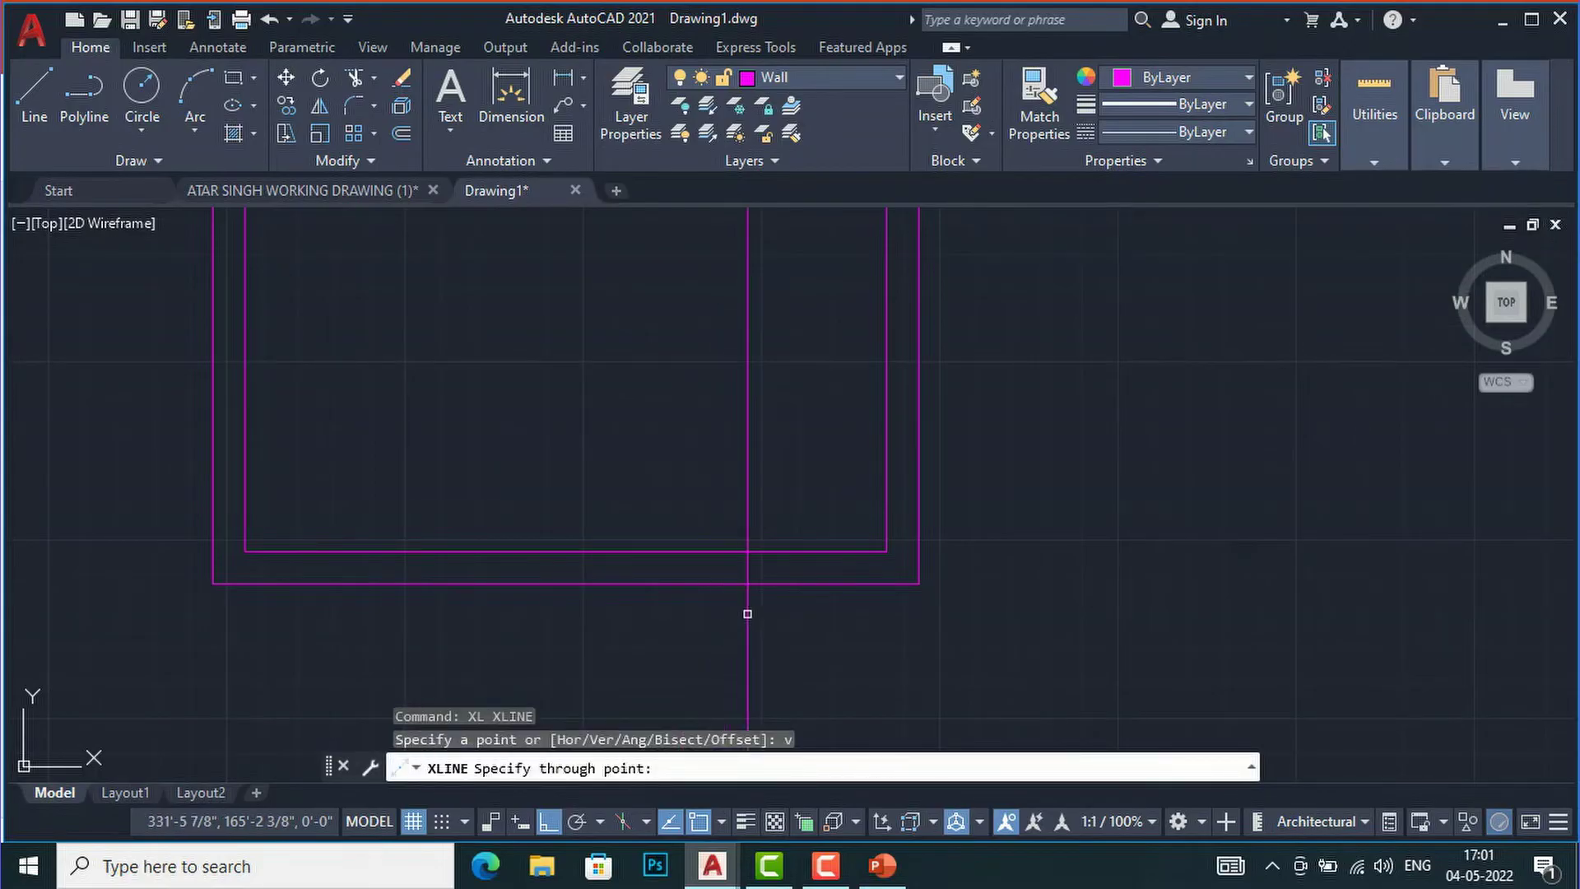
key("Escape")
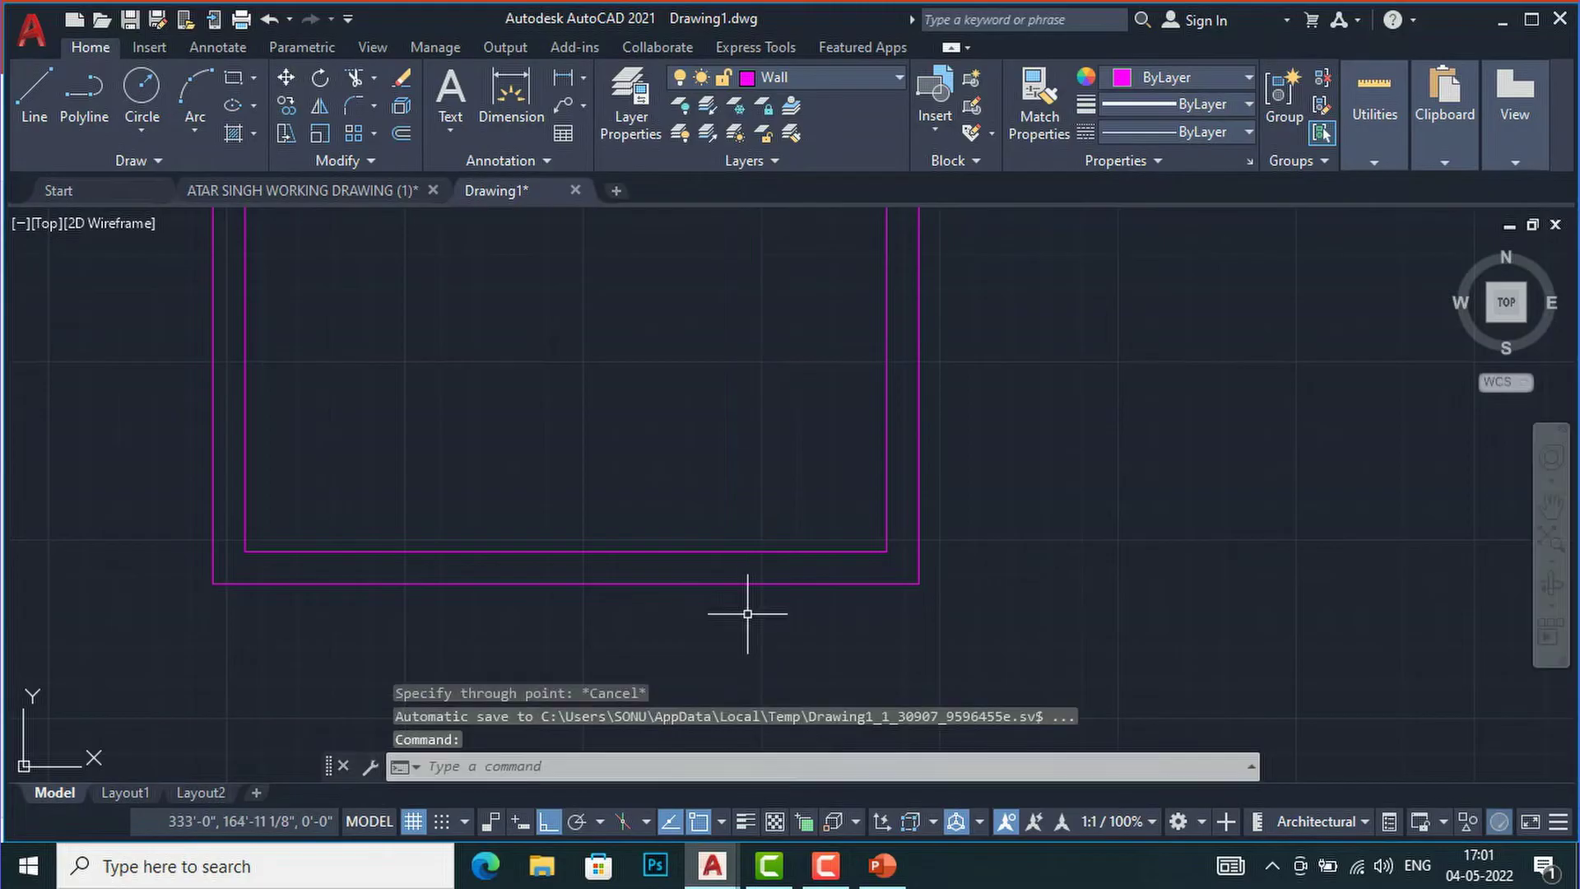
Draw a short vertical line from the inner square's lower-right corner across the wall thickness to the outer wall line
scroll(838, 565, "up", 2)
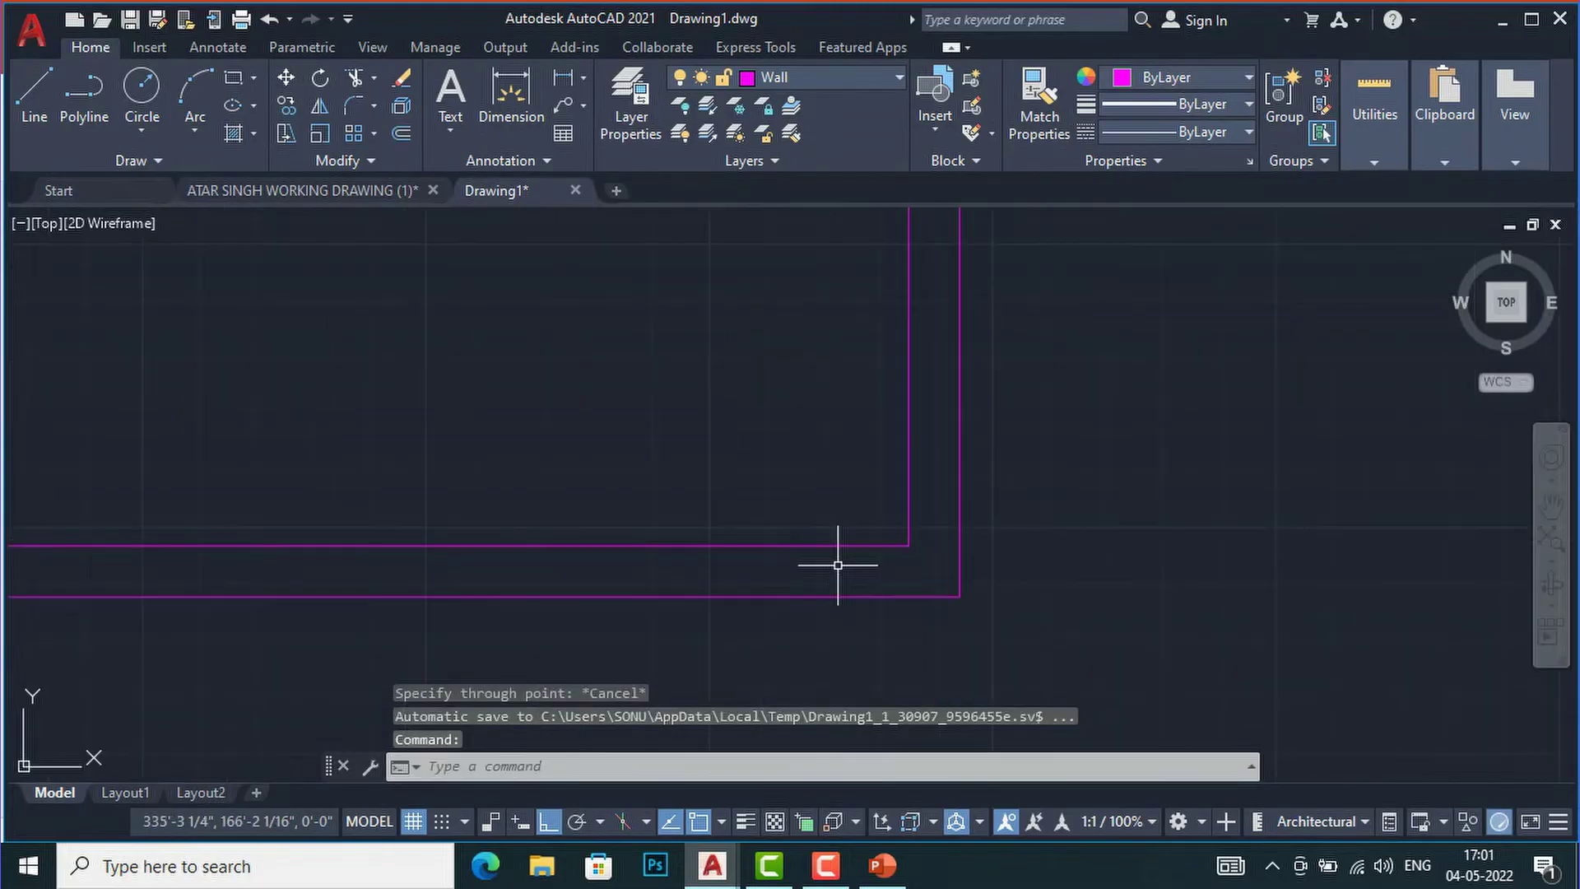
type("l")
key("Return")
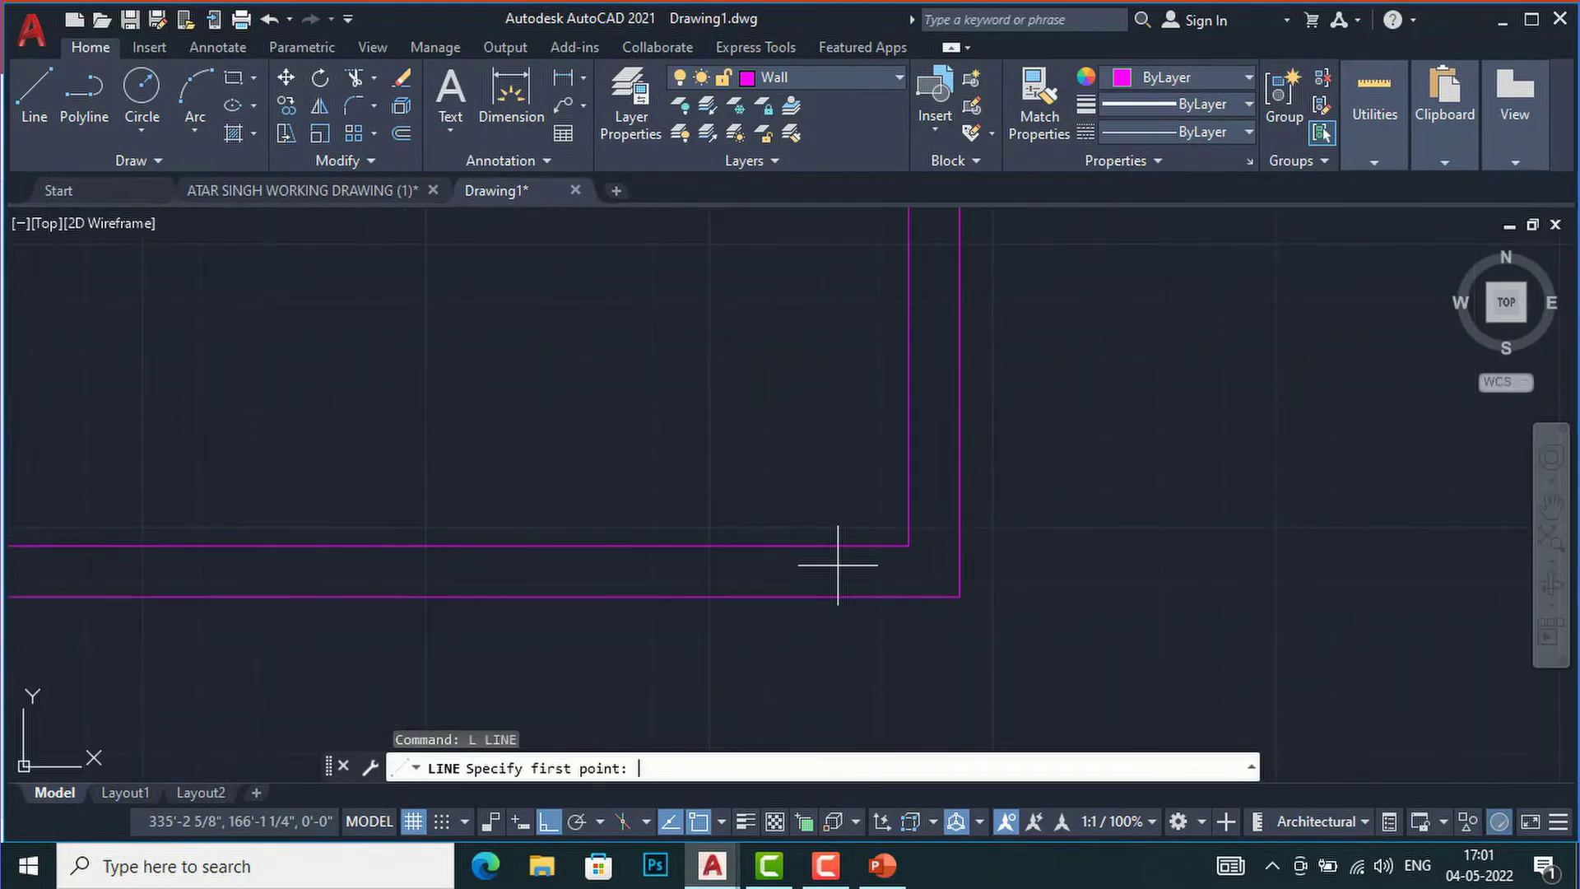
left_click(908, 545)
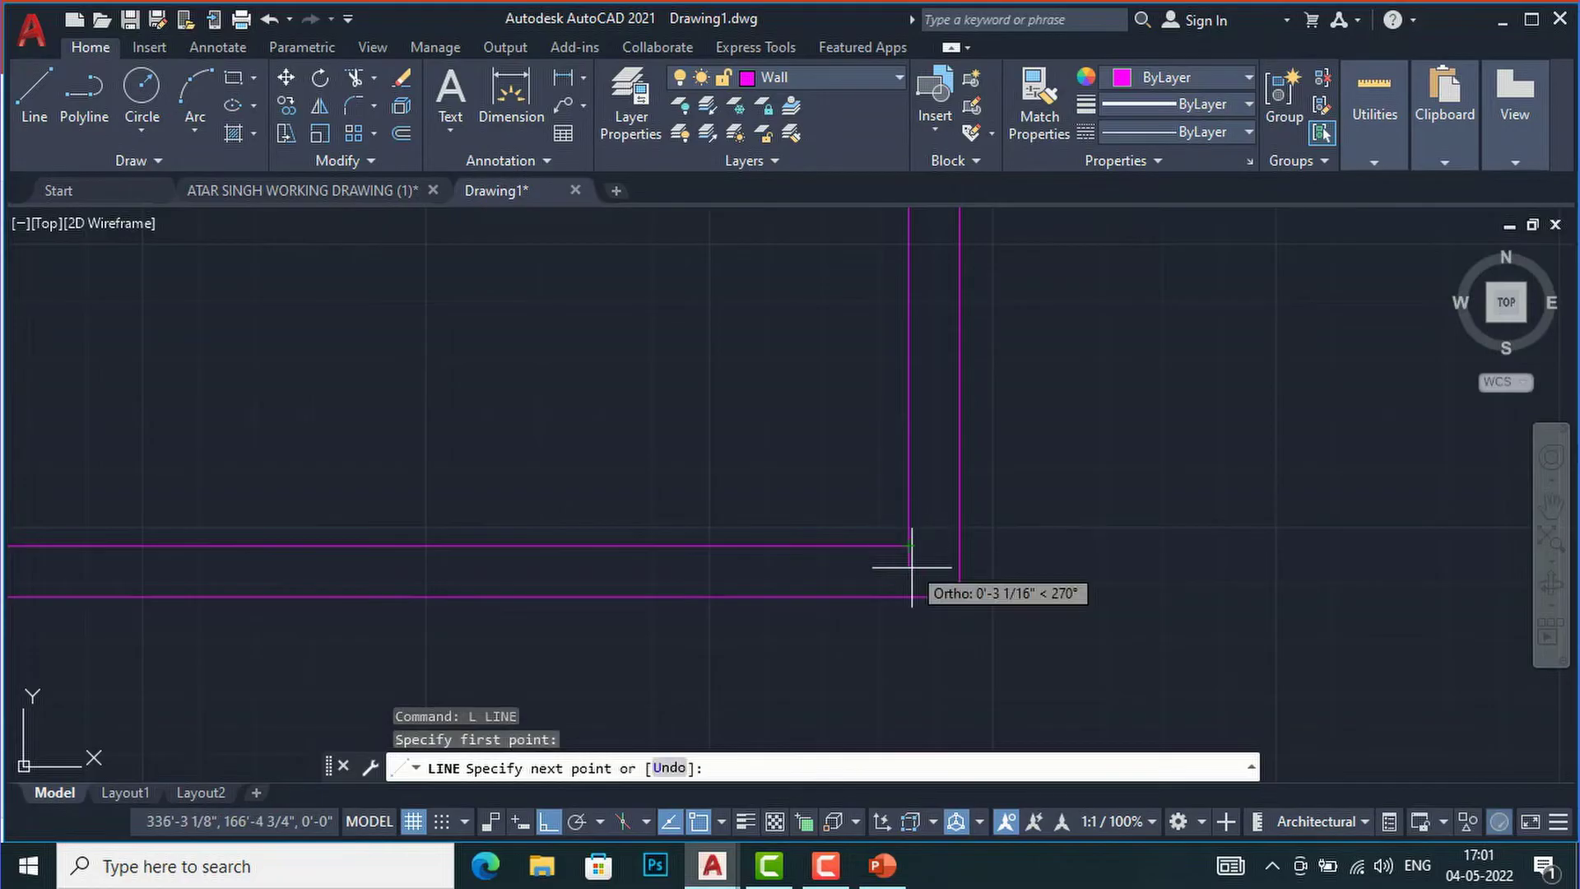
left_click(909, 596)
key("Return")
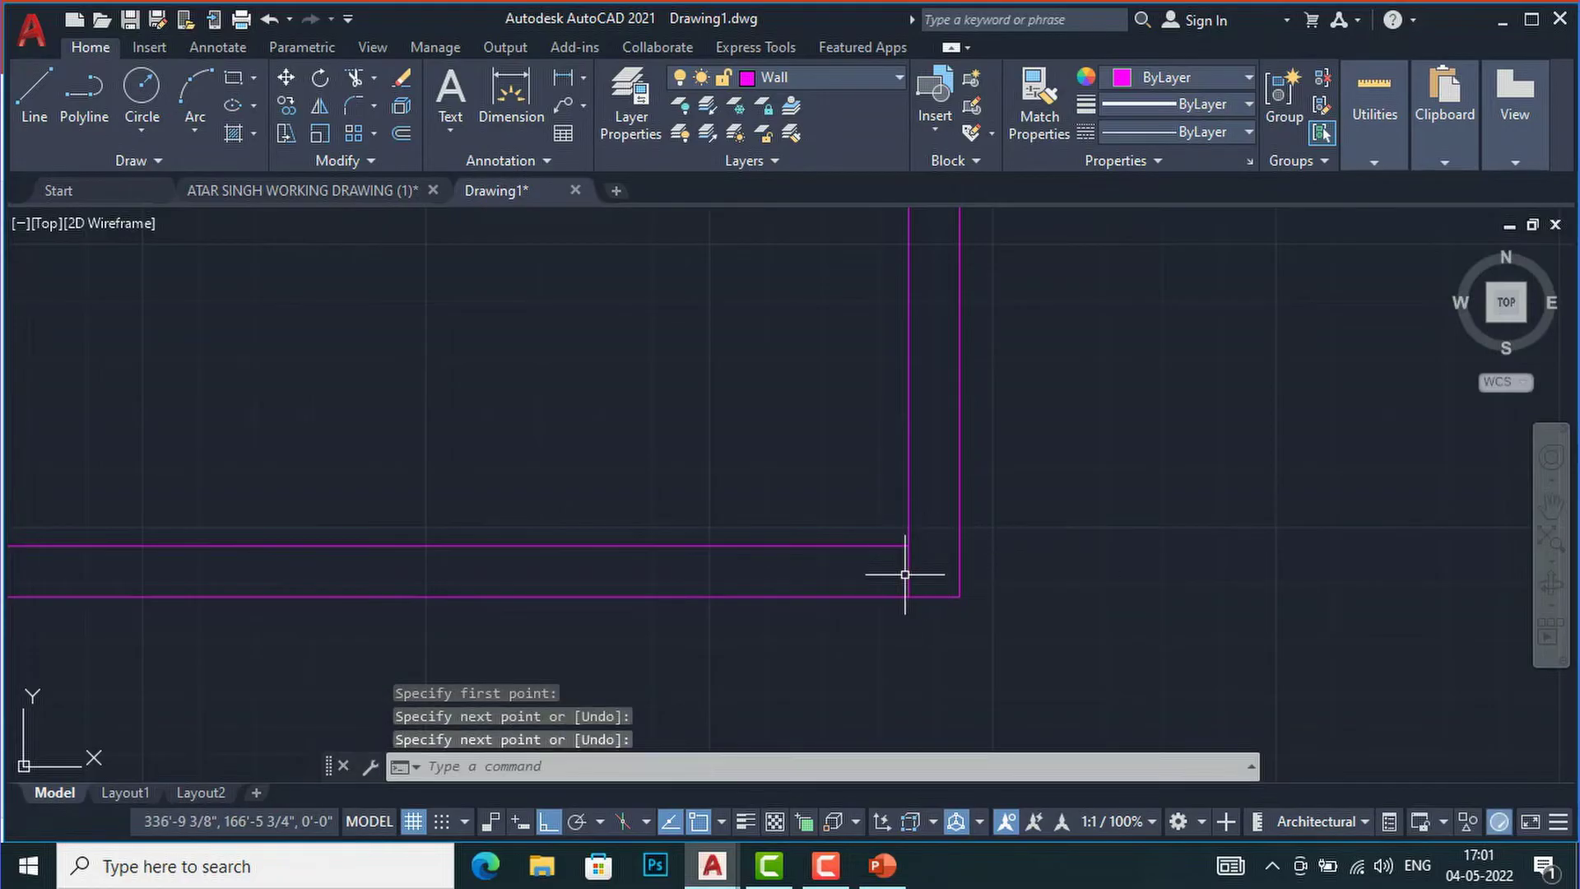
Offset the short line across the lower wall 3' to the left to mark the door opening's other side
scroll(910, 572, "up", 1)
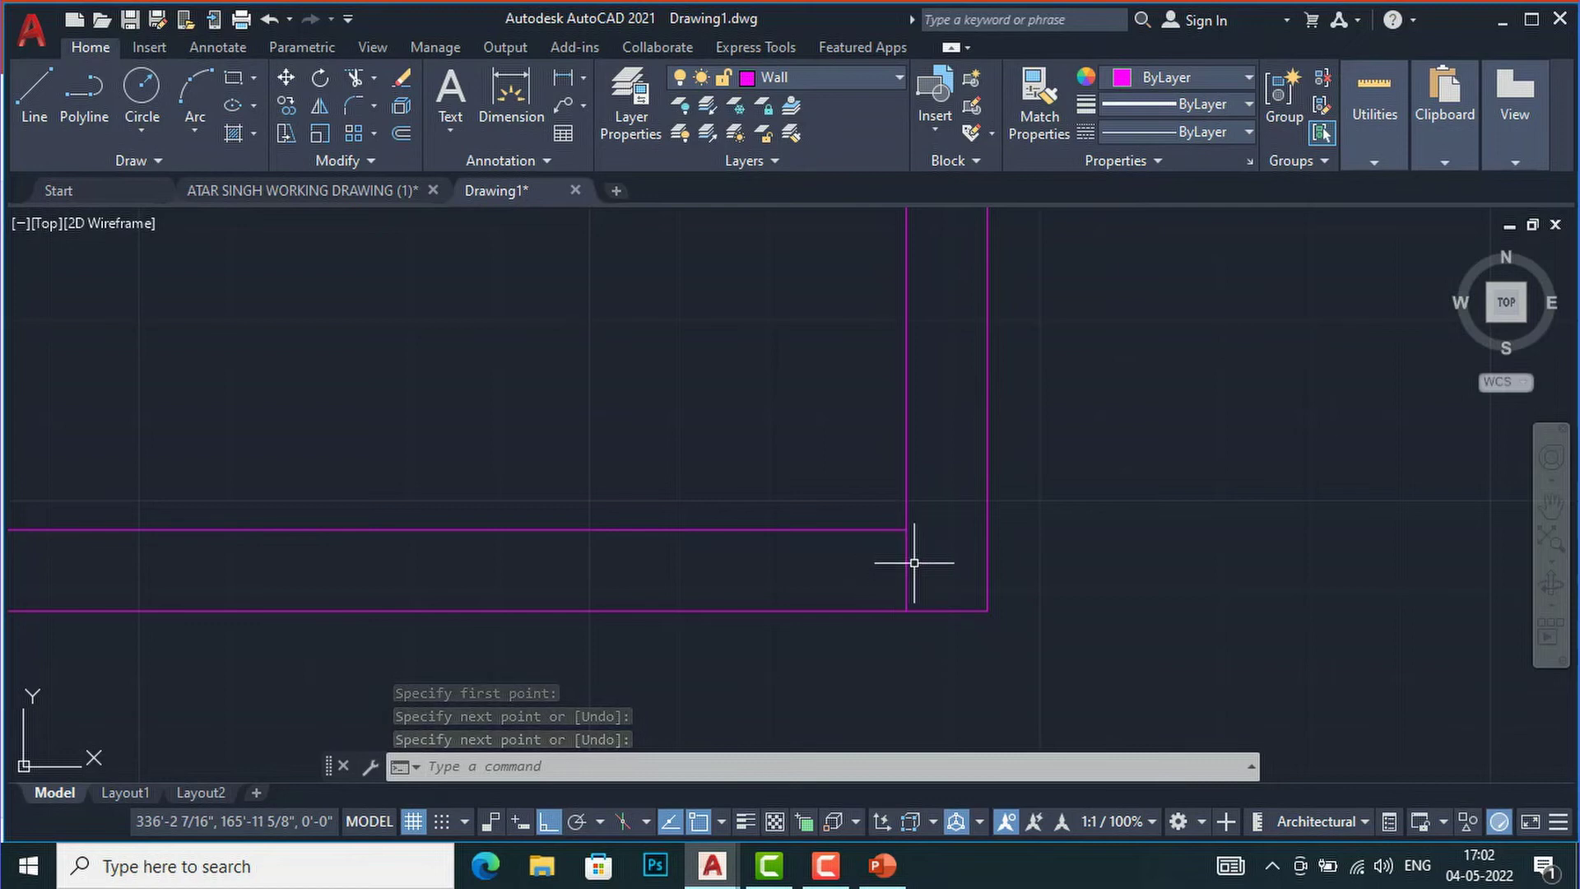
type("o")
key("Return")
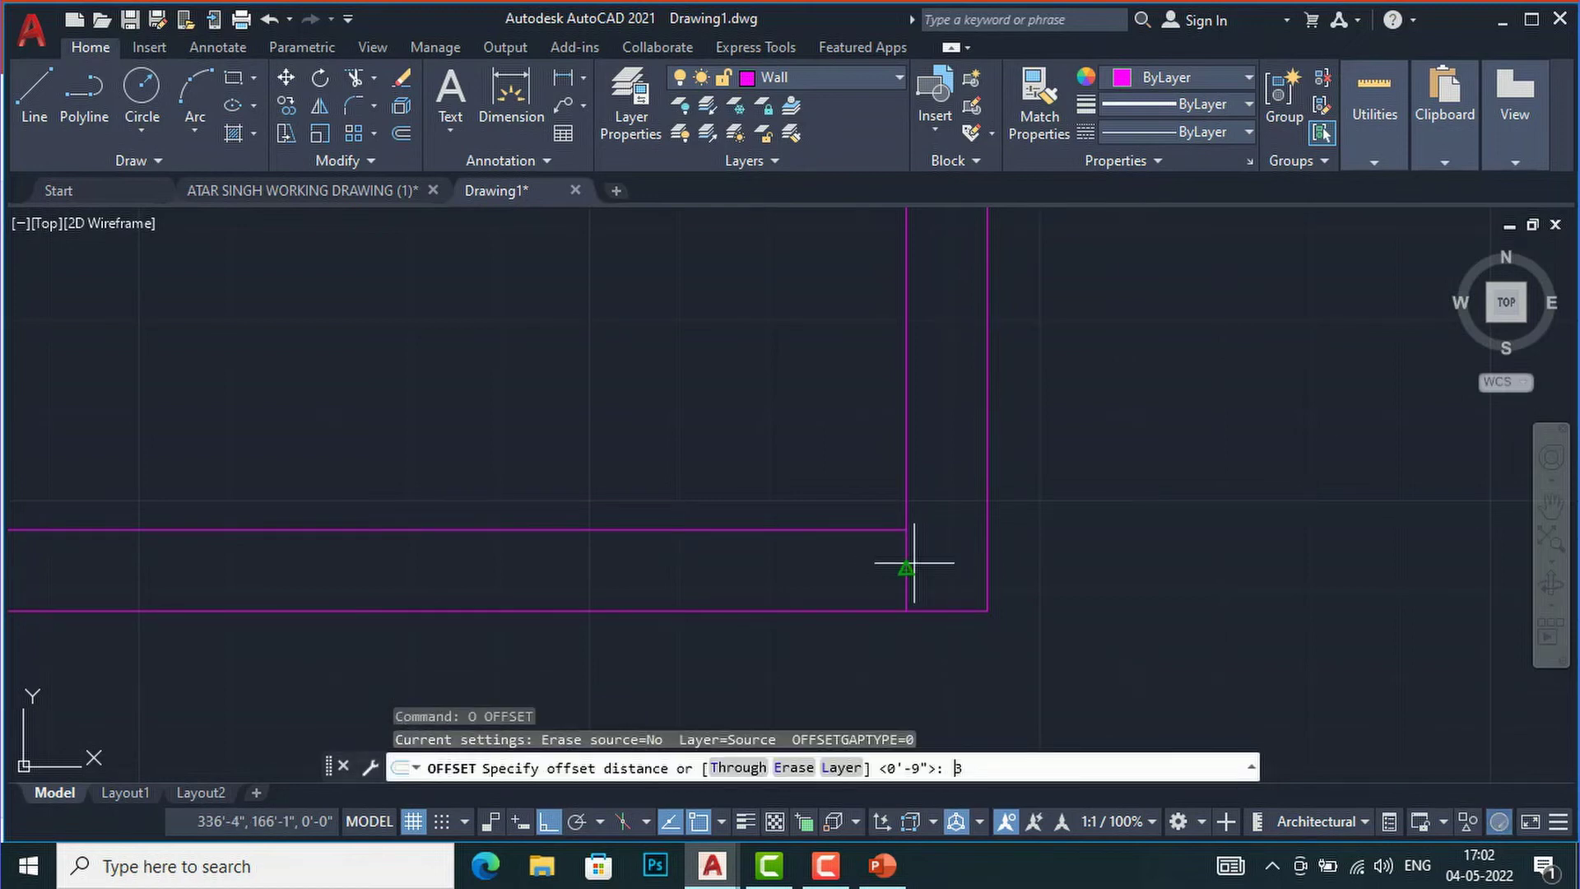
key("Return")
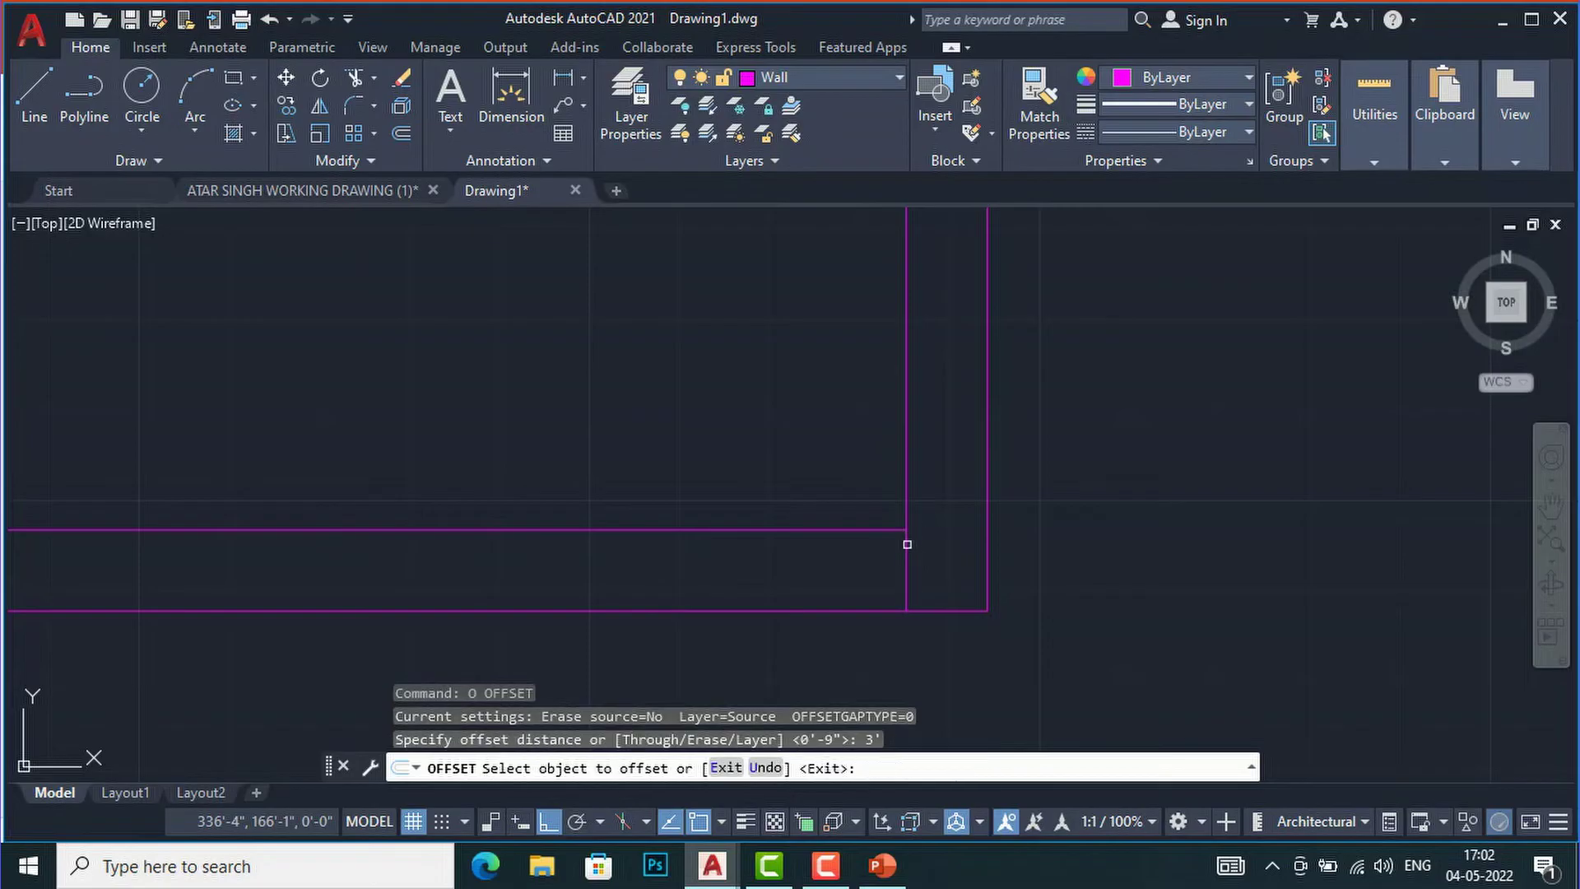
left_click(907, 558)
left_click(734, 567)
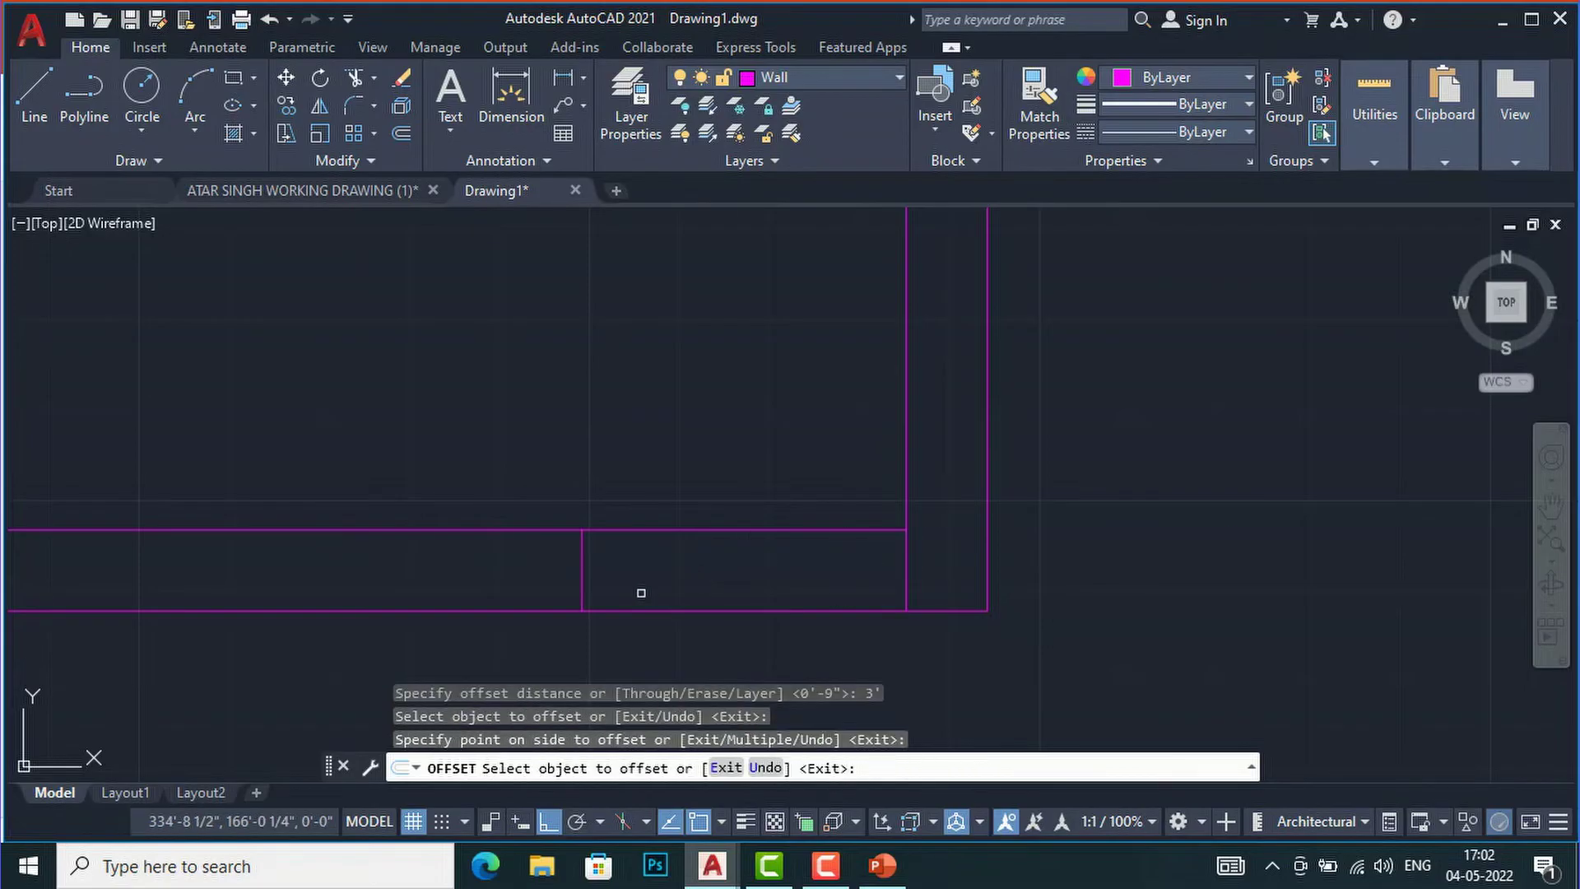
key("Escape")
key("Escape")
Trim both lower wall lines between the two short lines to cut the door opening
scroll(633, 493, "down", 2)
scroll(595, 541, "up", 2)
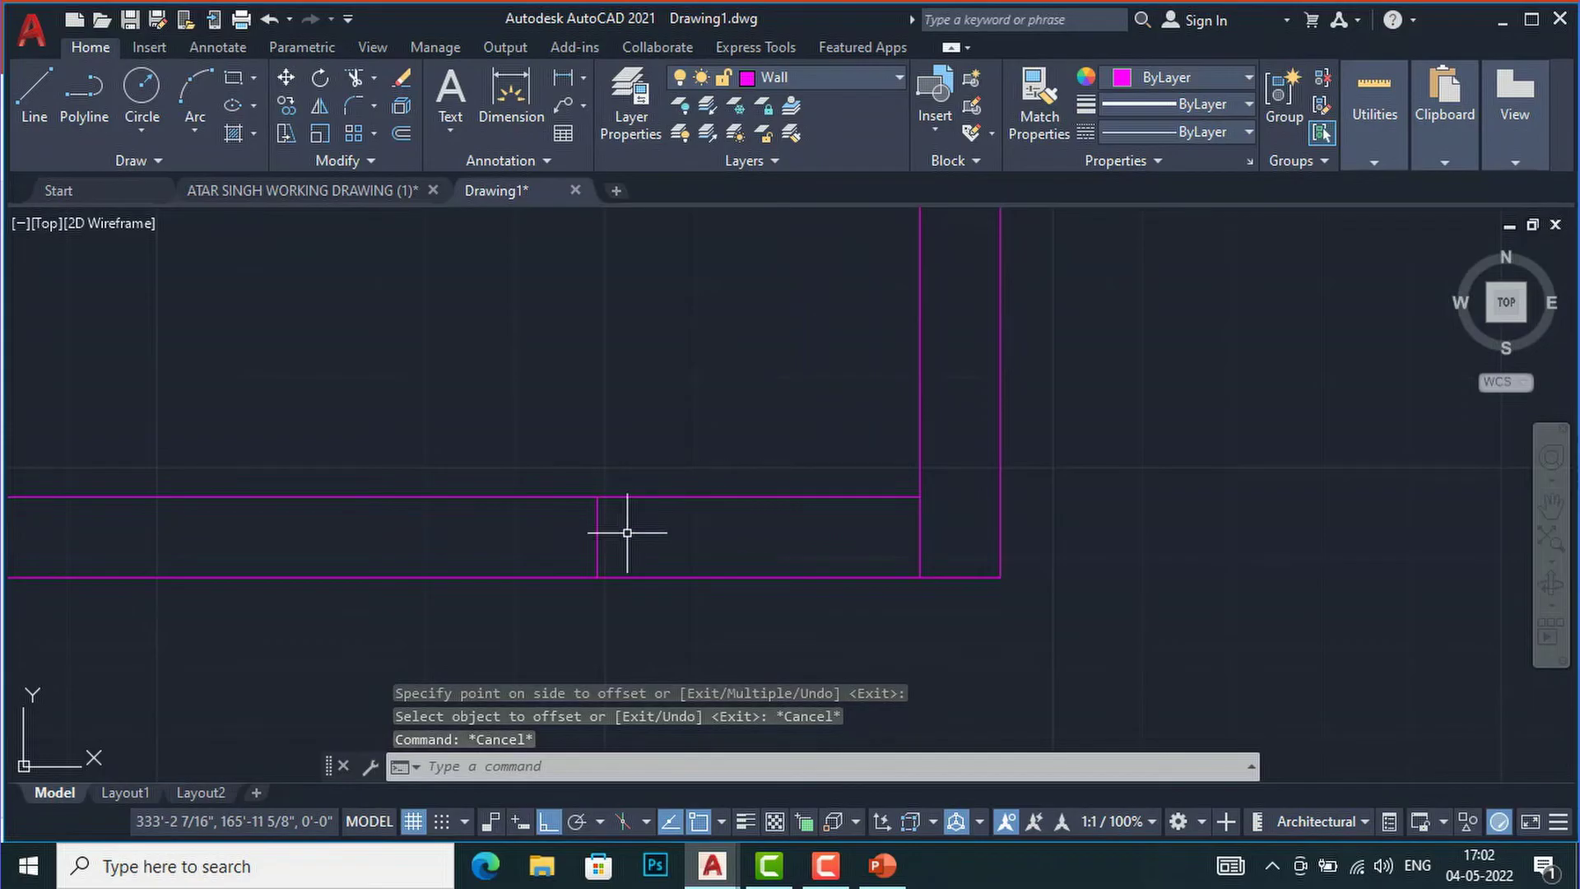
type("tr")
key("Return")
left_click(754, 623)
left_click(702, 450)
key("Return")
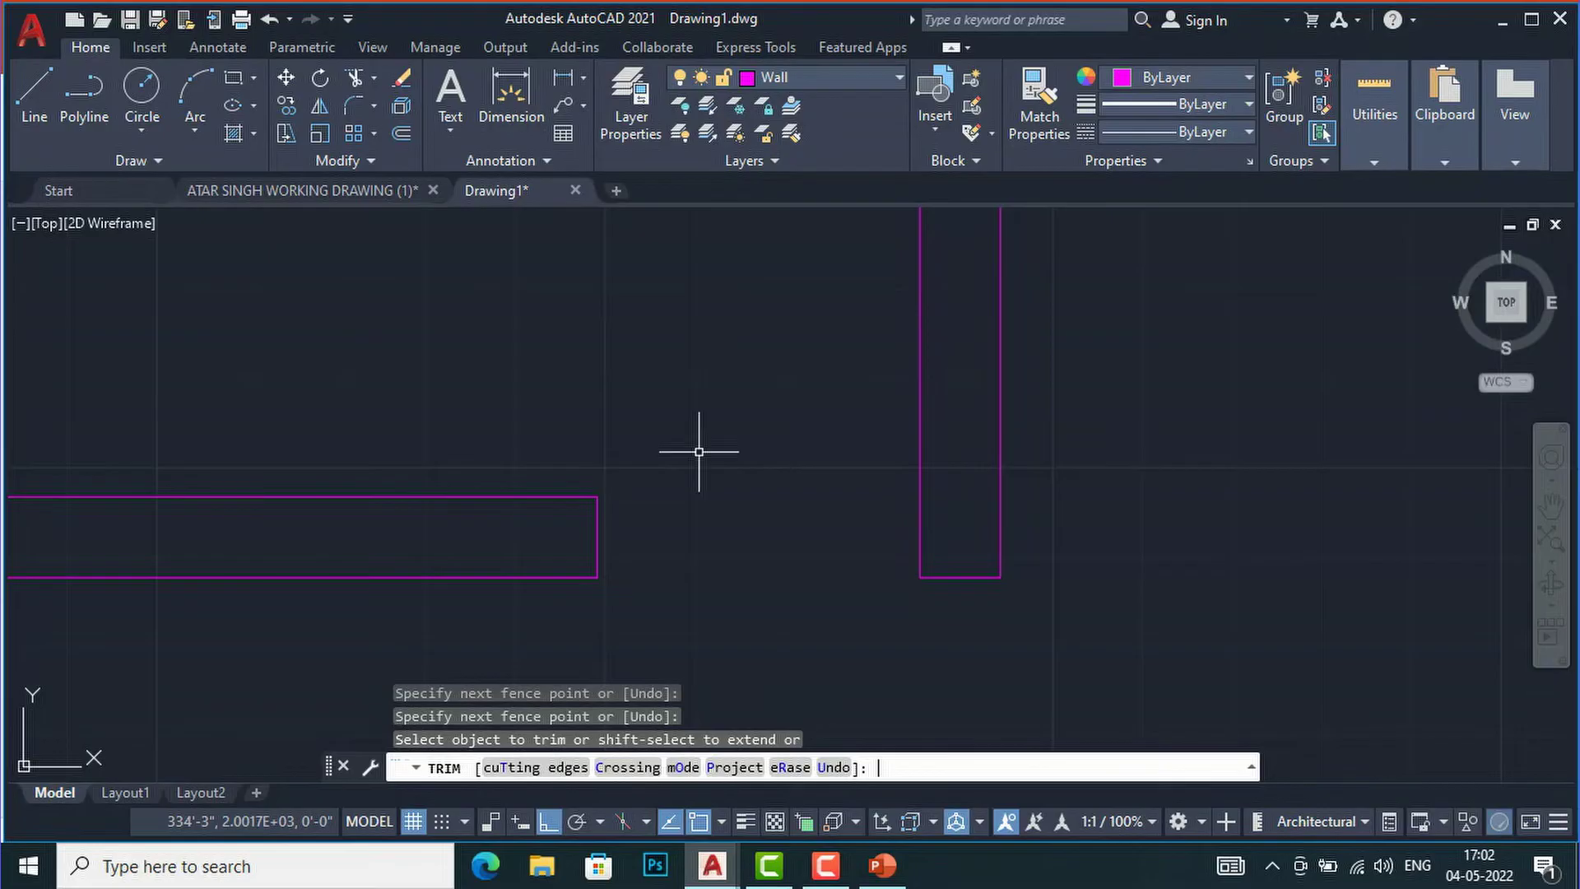
key("Return")
Examine the door opening in the lower wall and the room's remaining walls
scroll(659, 493, "down", 3)
scroll(668, 493, "up", 1)
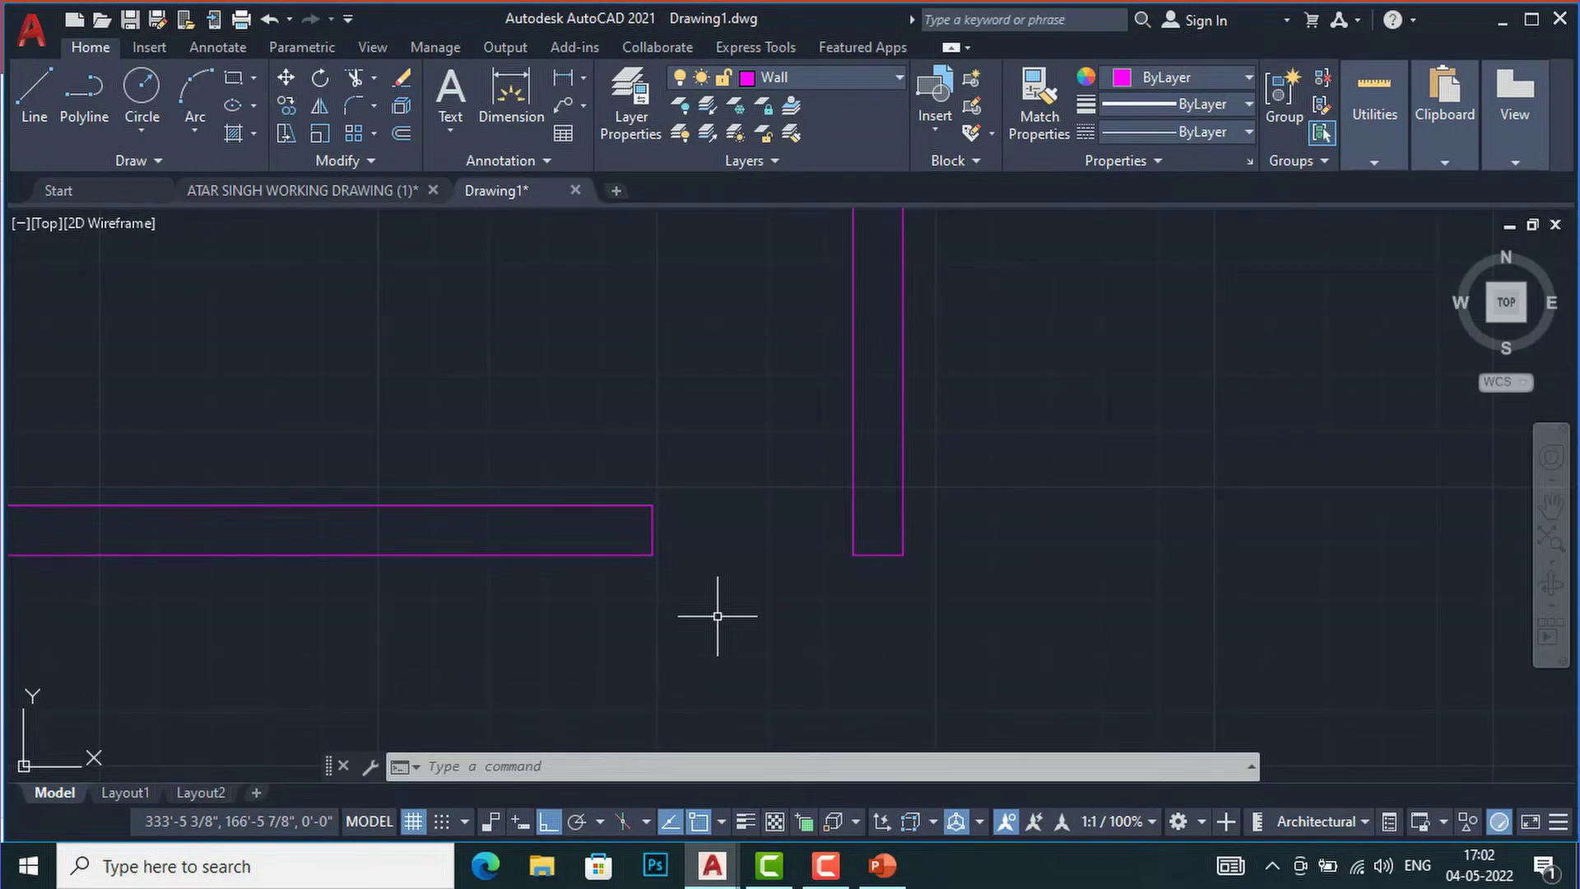
scroll(625, 614, "down", 4)
scroll(712, 650, "down", 2)
scroll(683, 622, "up", 5)
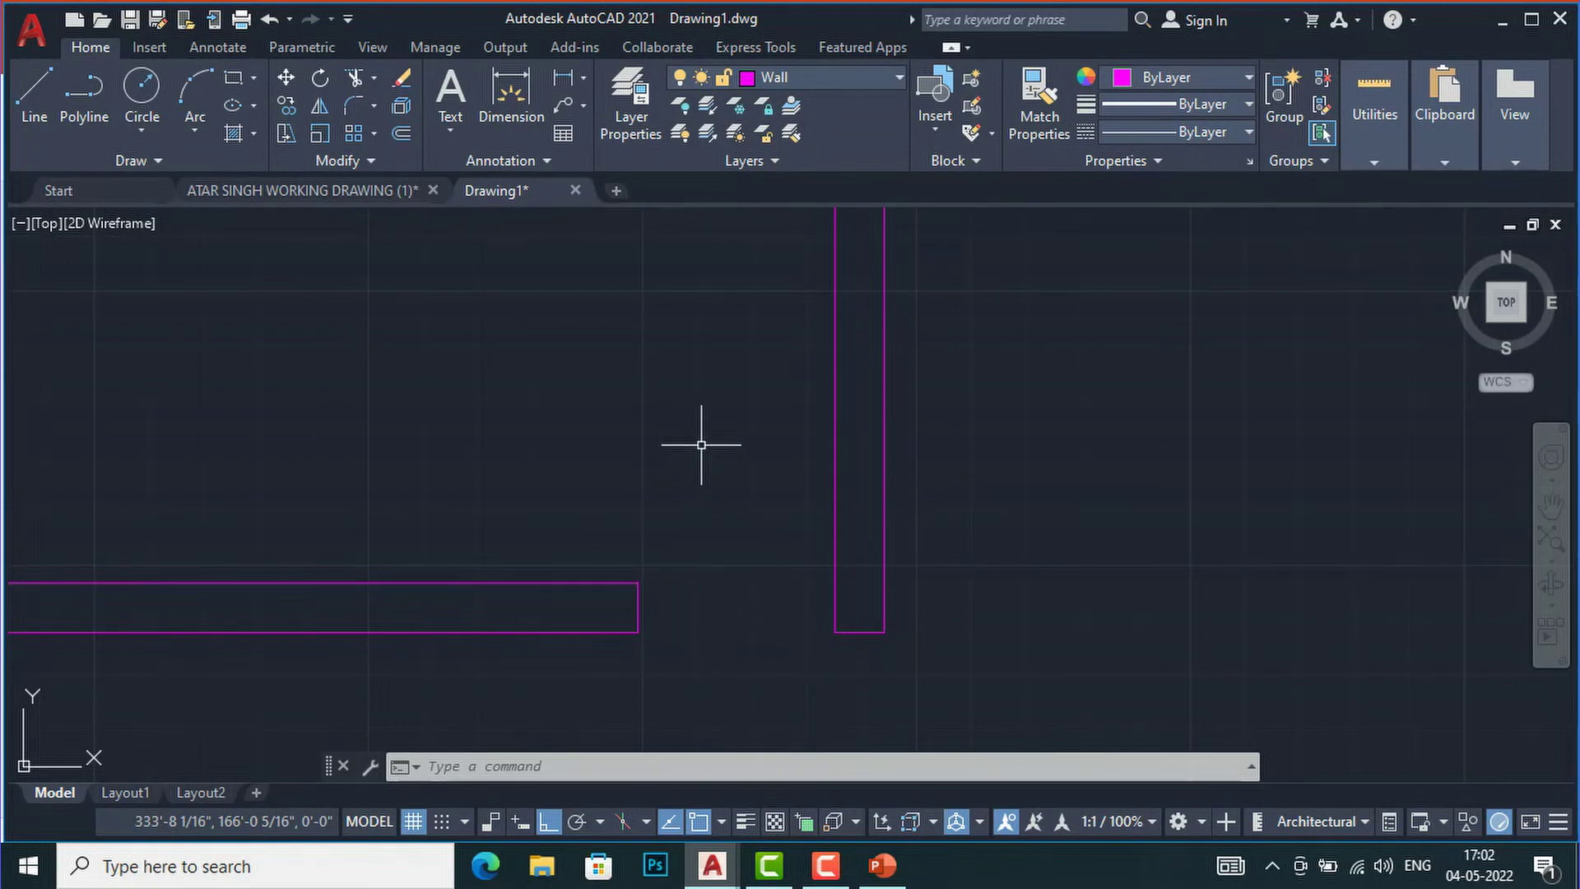
scroll(731, 442, "down", 4)
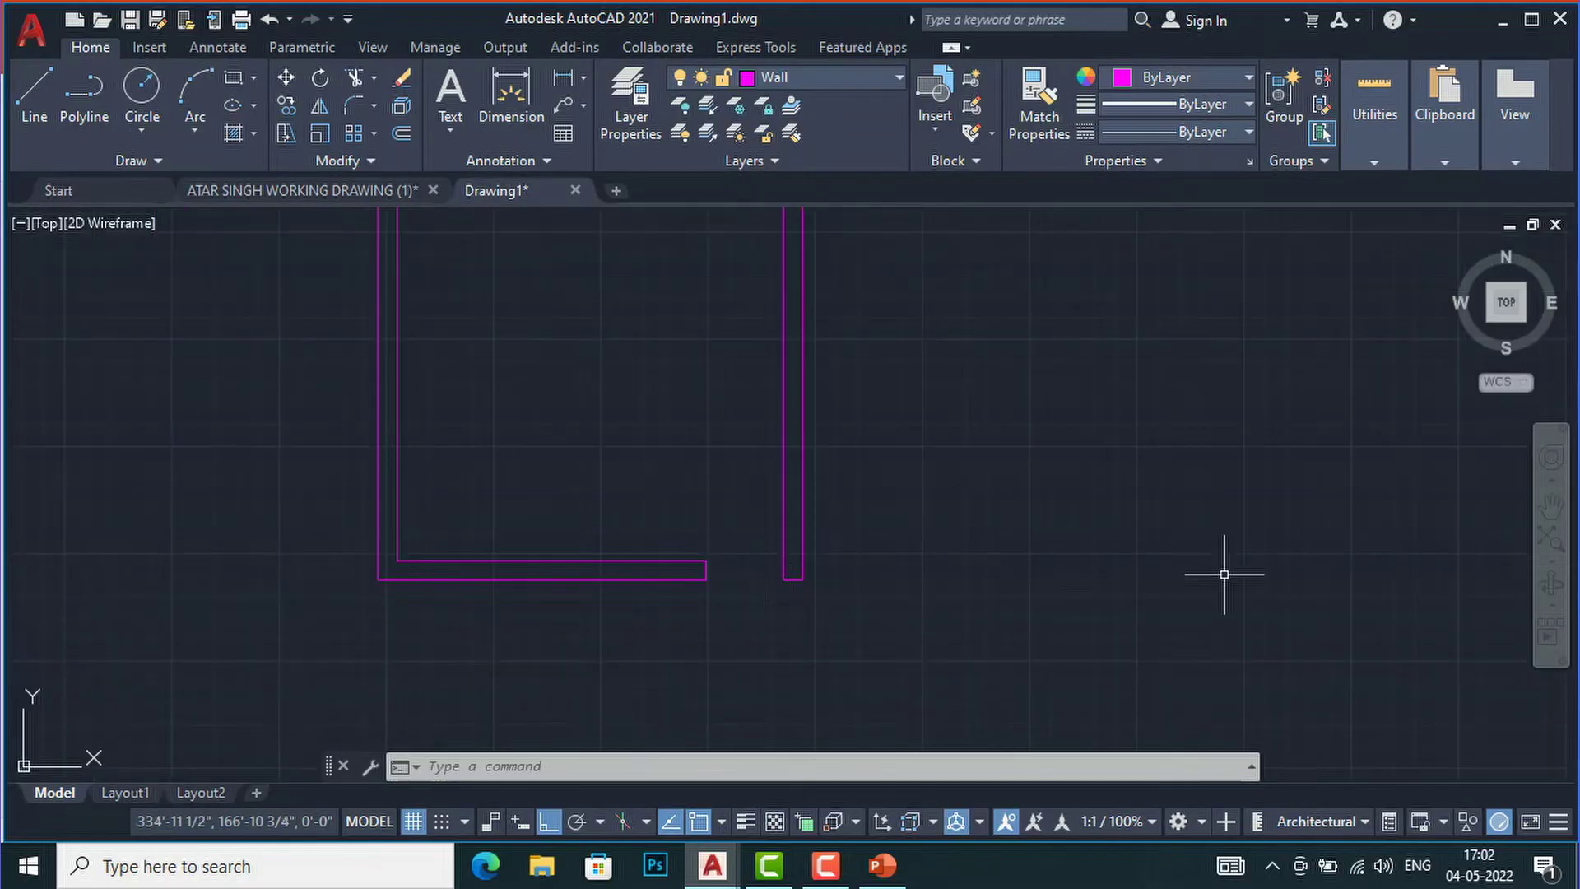
scroll(720, 560, "up", 4)
scroll(718, 567, "down", 2)
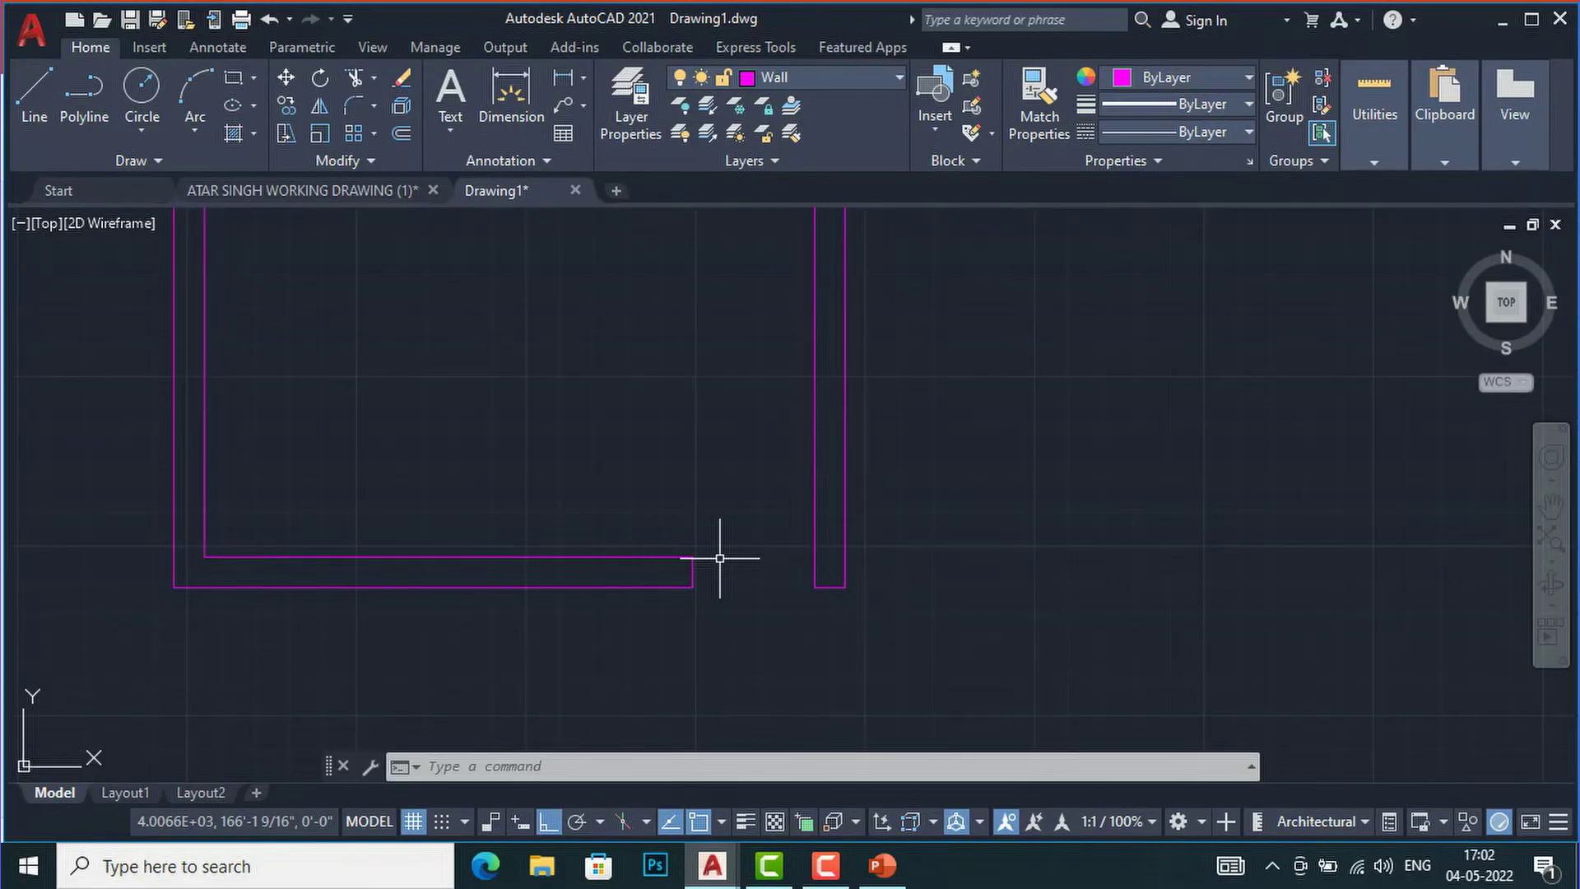
scroll(680, 628, "down", 4)
scroll(698, 583, "up", 2)
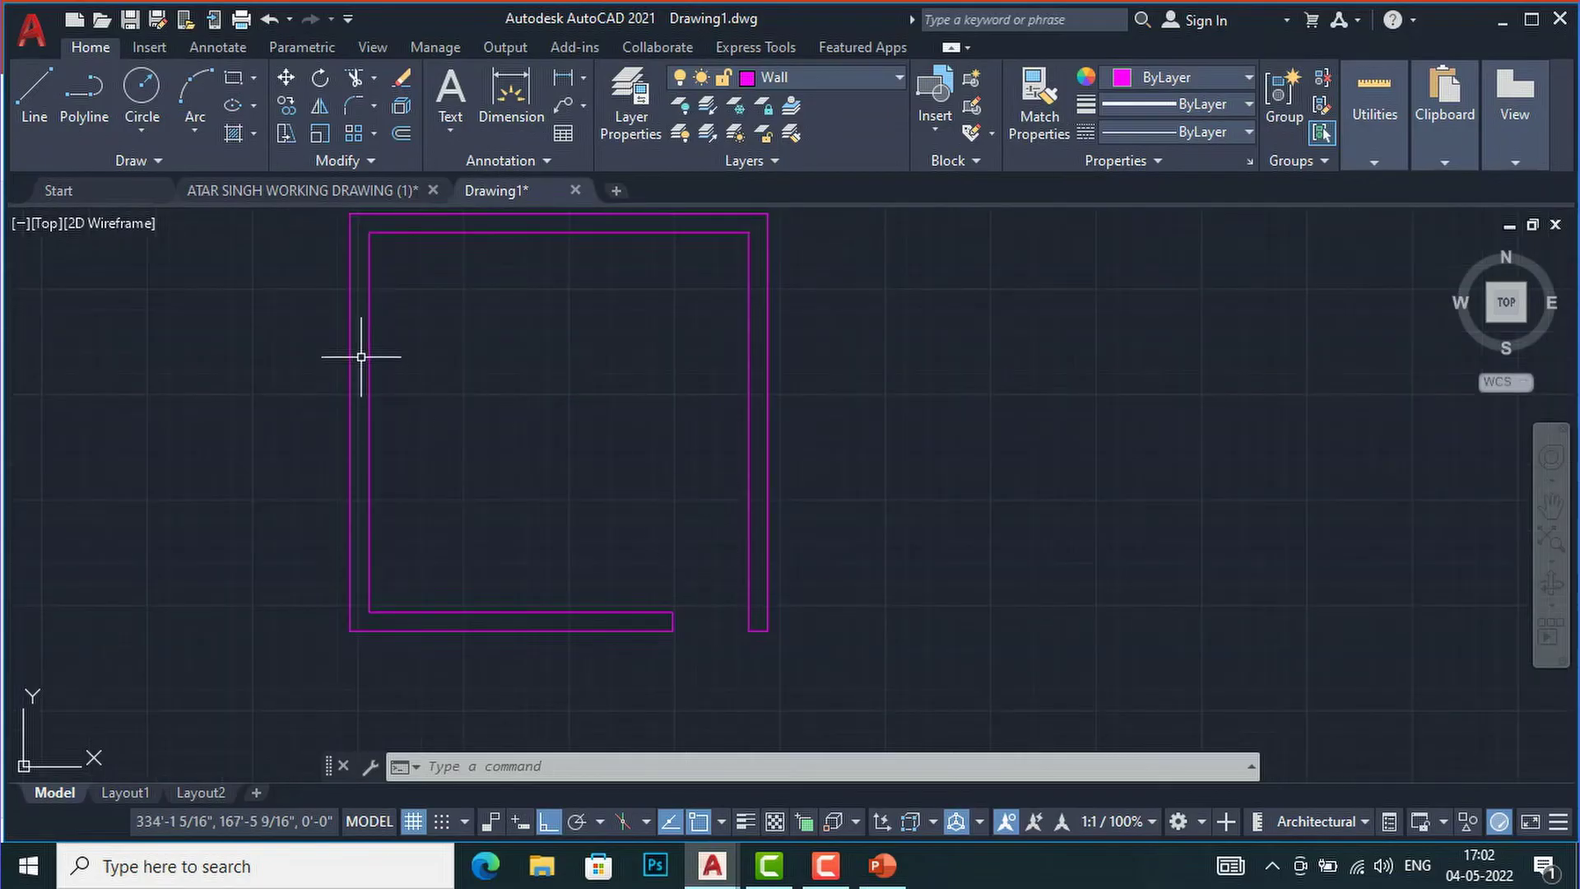
Draw a short horizontal line across the left wall's thickness, in its upper part, from the outer to the inner line
scroll(296, 310, "up", 2)
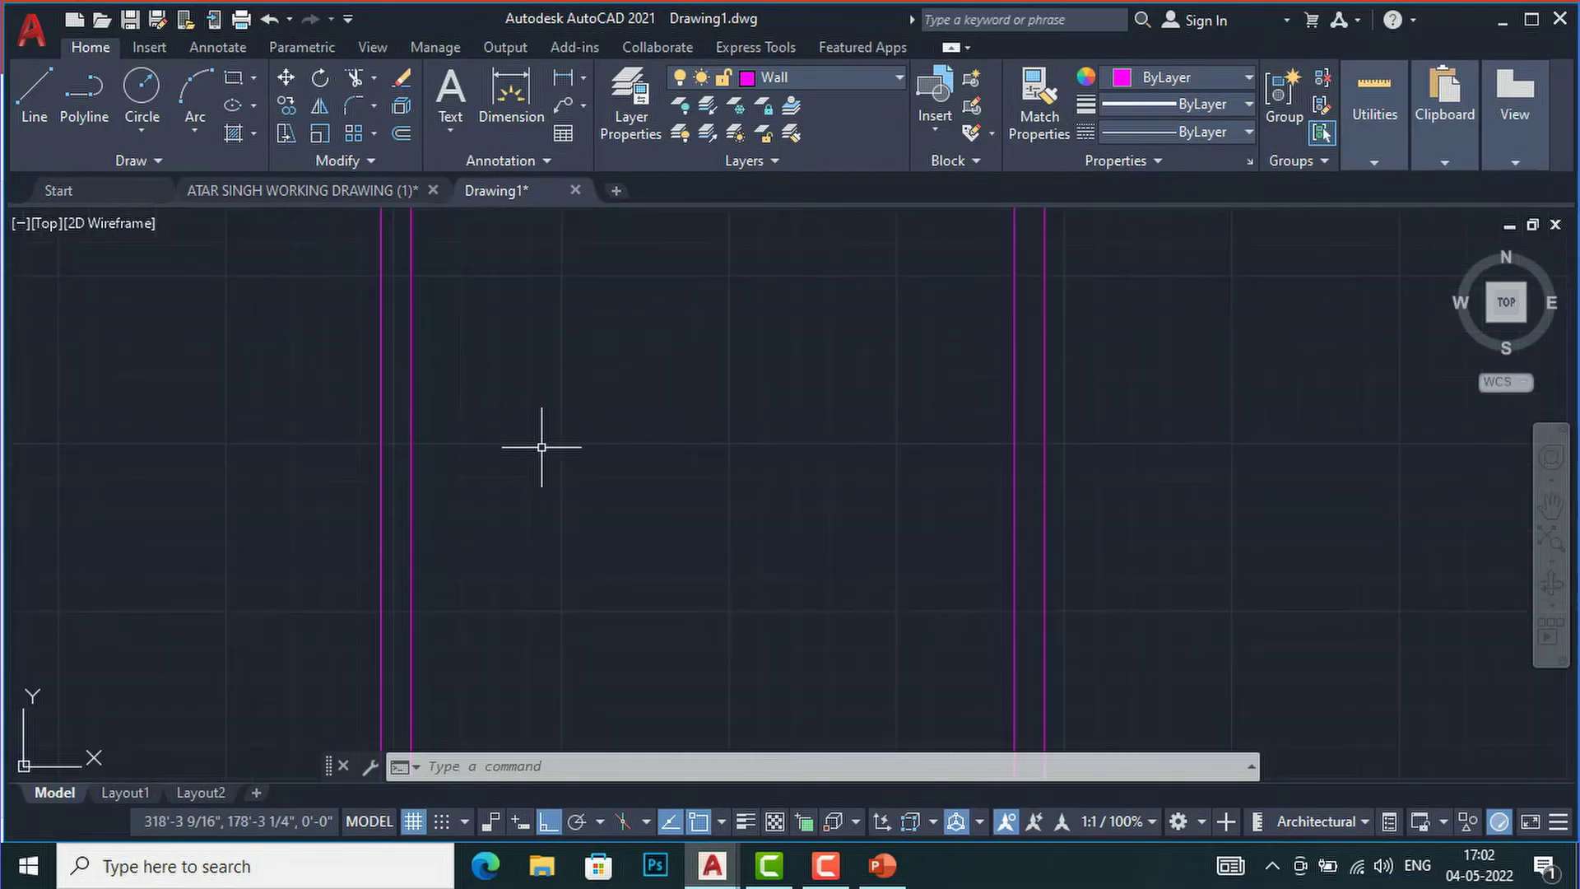
scroll(542, 446, "down", 4)
scroll(488, 430, "up", 2)
scroll(483, 387, "up", 2)
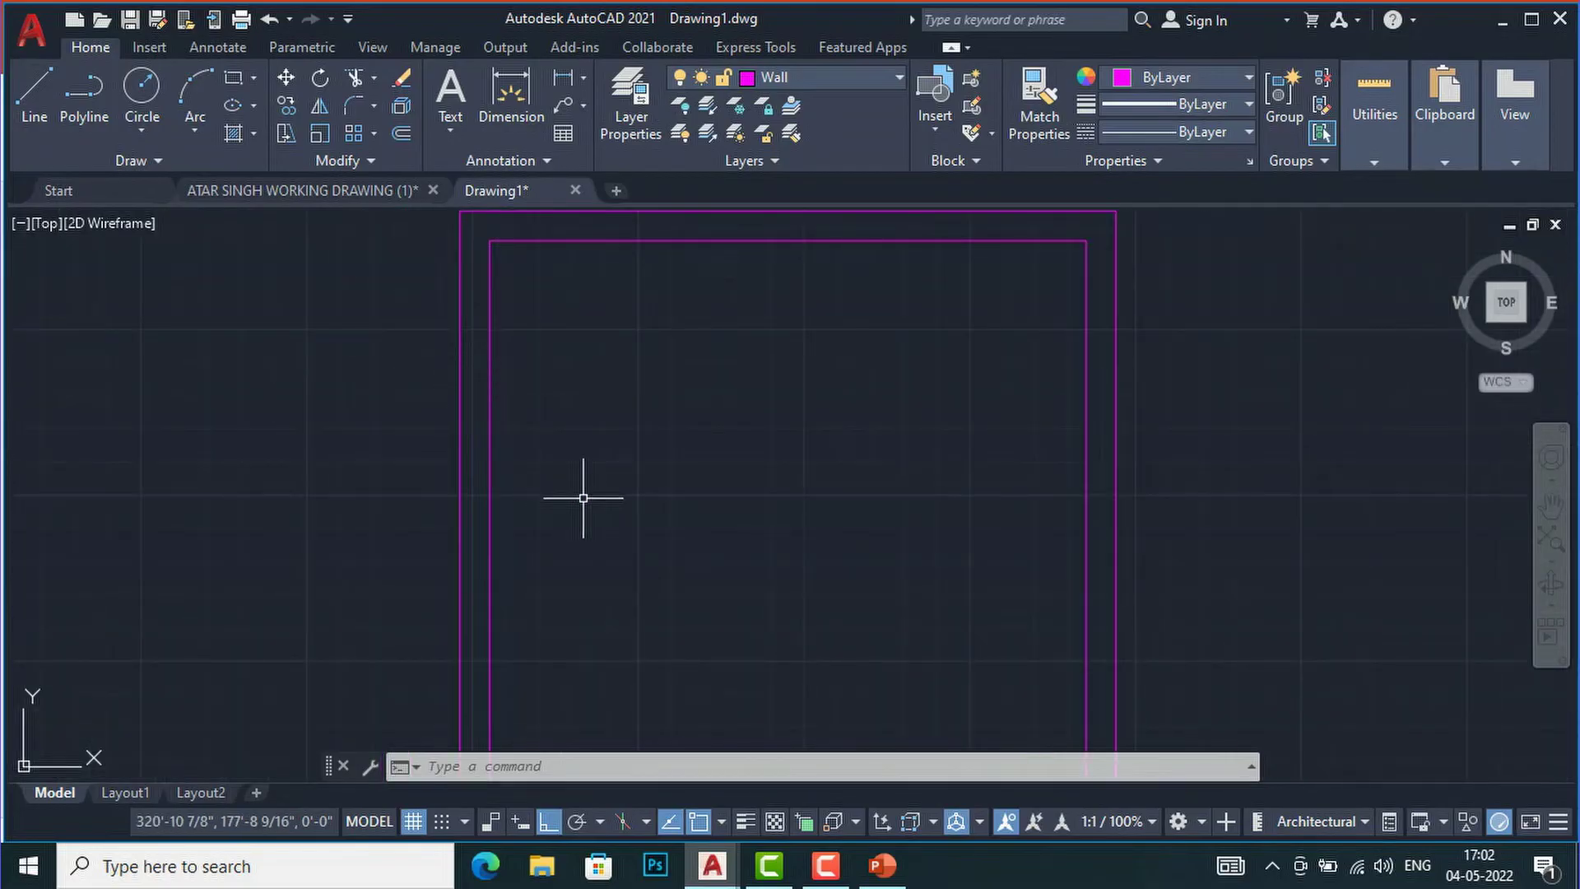
type("L")
key("Return")
scroll(440, 382, "up", 2)
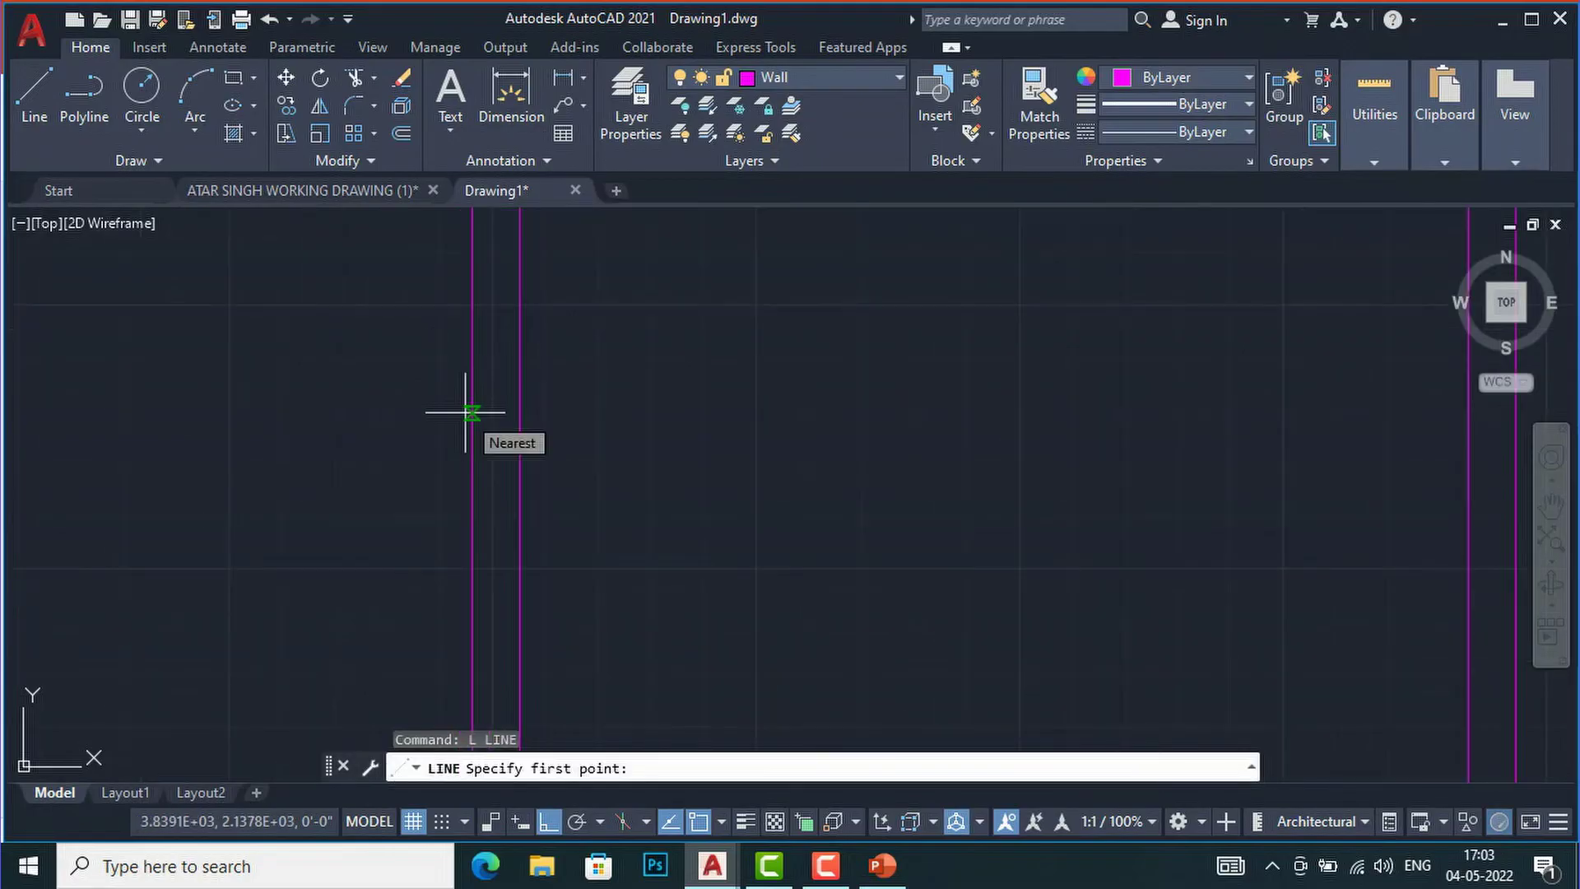
left_click(474, 413)
left_click(519, 407)
key("Return")
Offset the short line across the left wall 5' downward to mark the window opening's other end
scroll(632, 317, "down", 4)
scroll(575, 372, "up", 3)
scroll(582, 461, "down", 3)
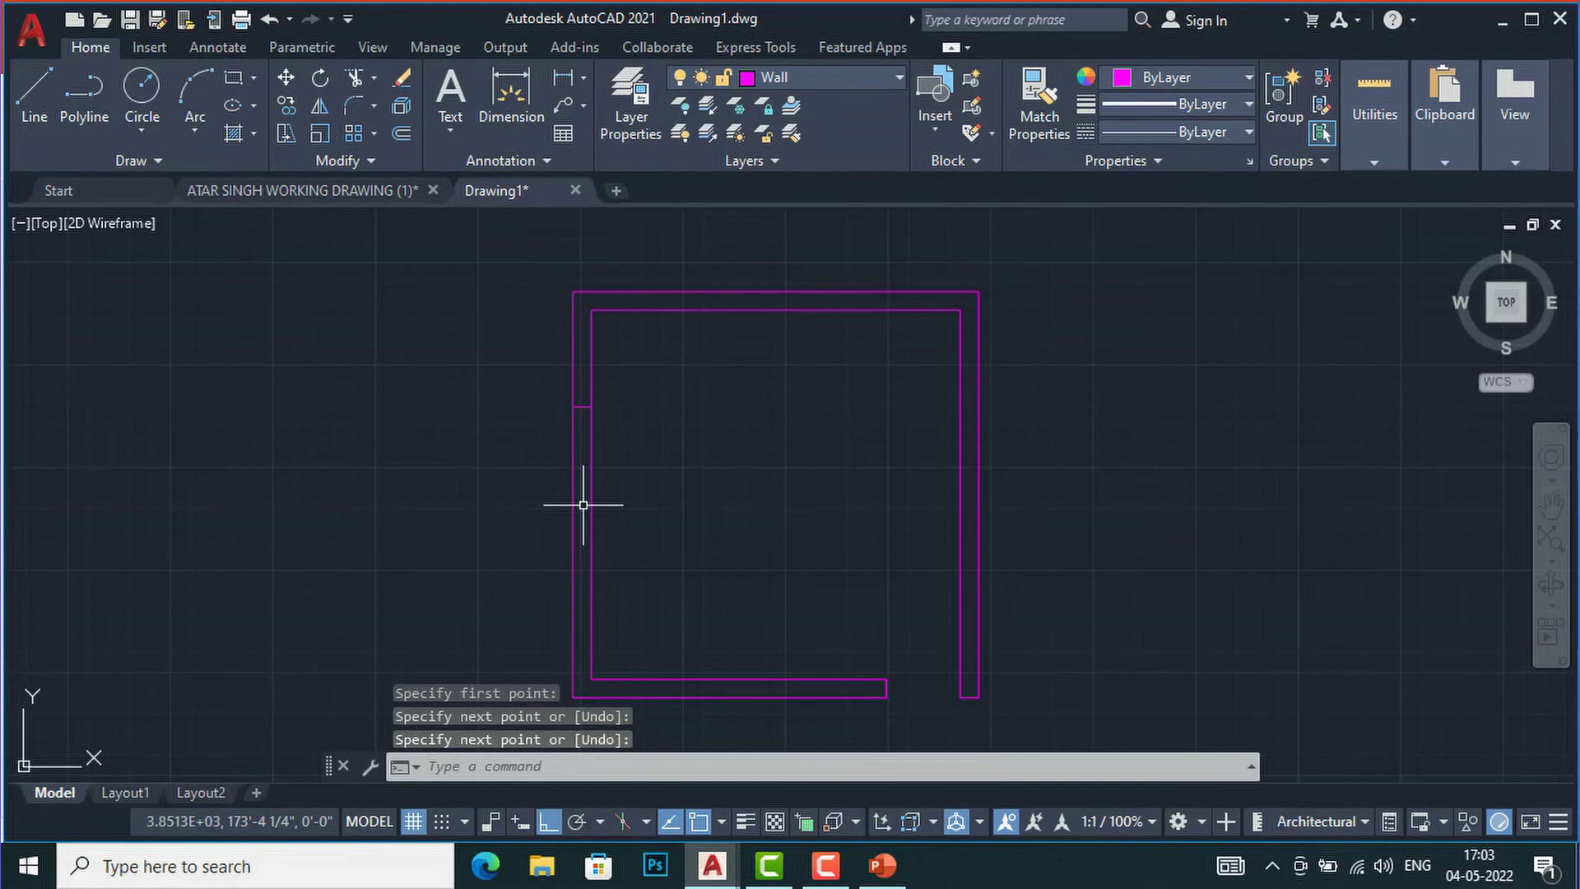
type("O")
key("Return")
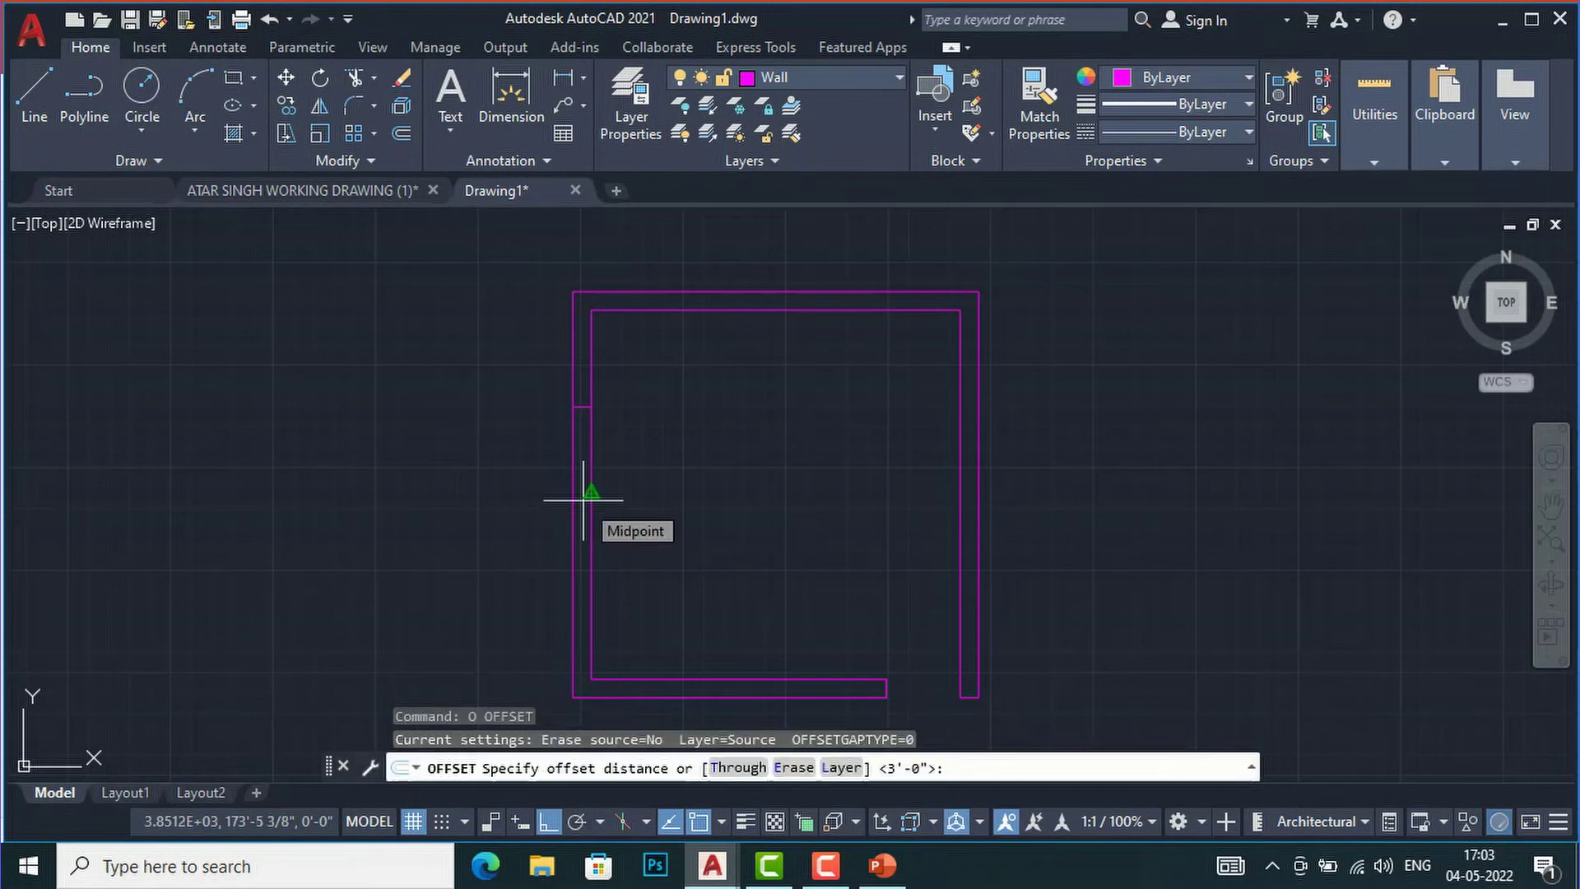
type("5'")
key("Return")
scroll(581, 405, "up", 5)
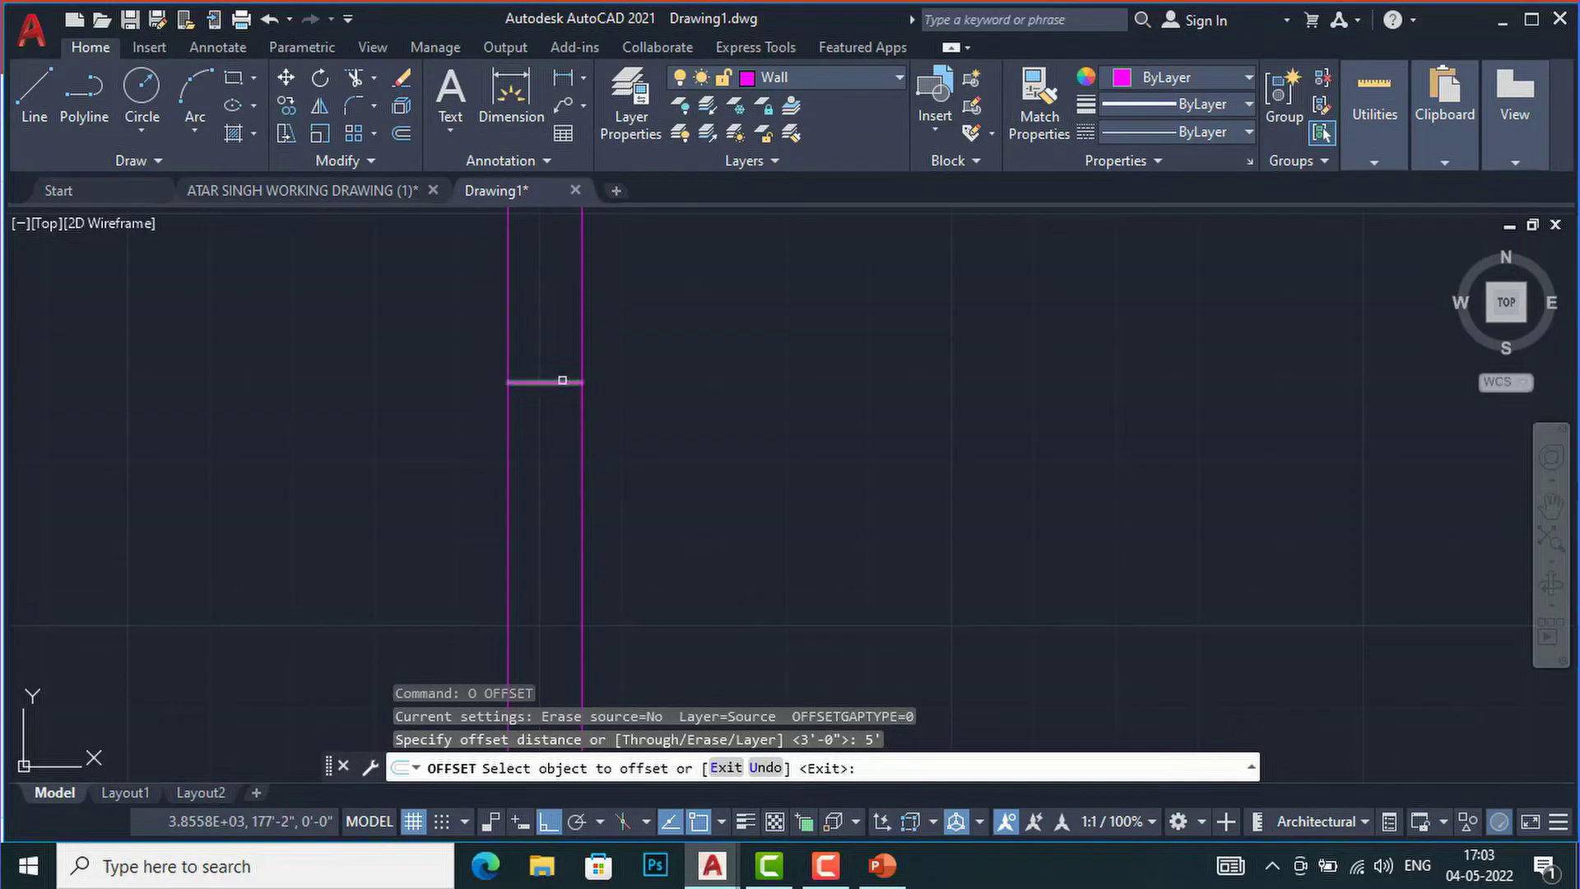
left_click(567, 378)
left_click(571, 541)
scroll(553, 419, "down", 5)
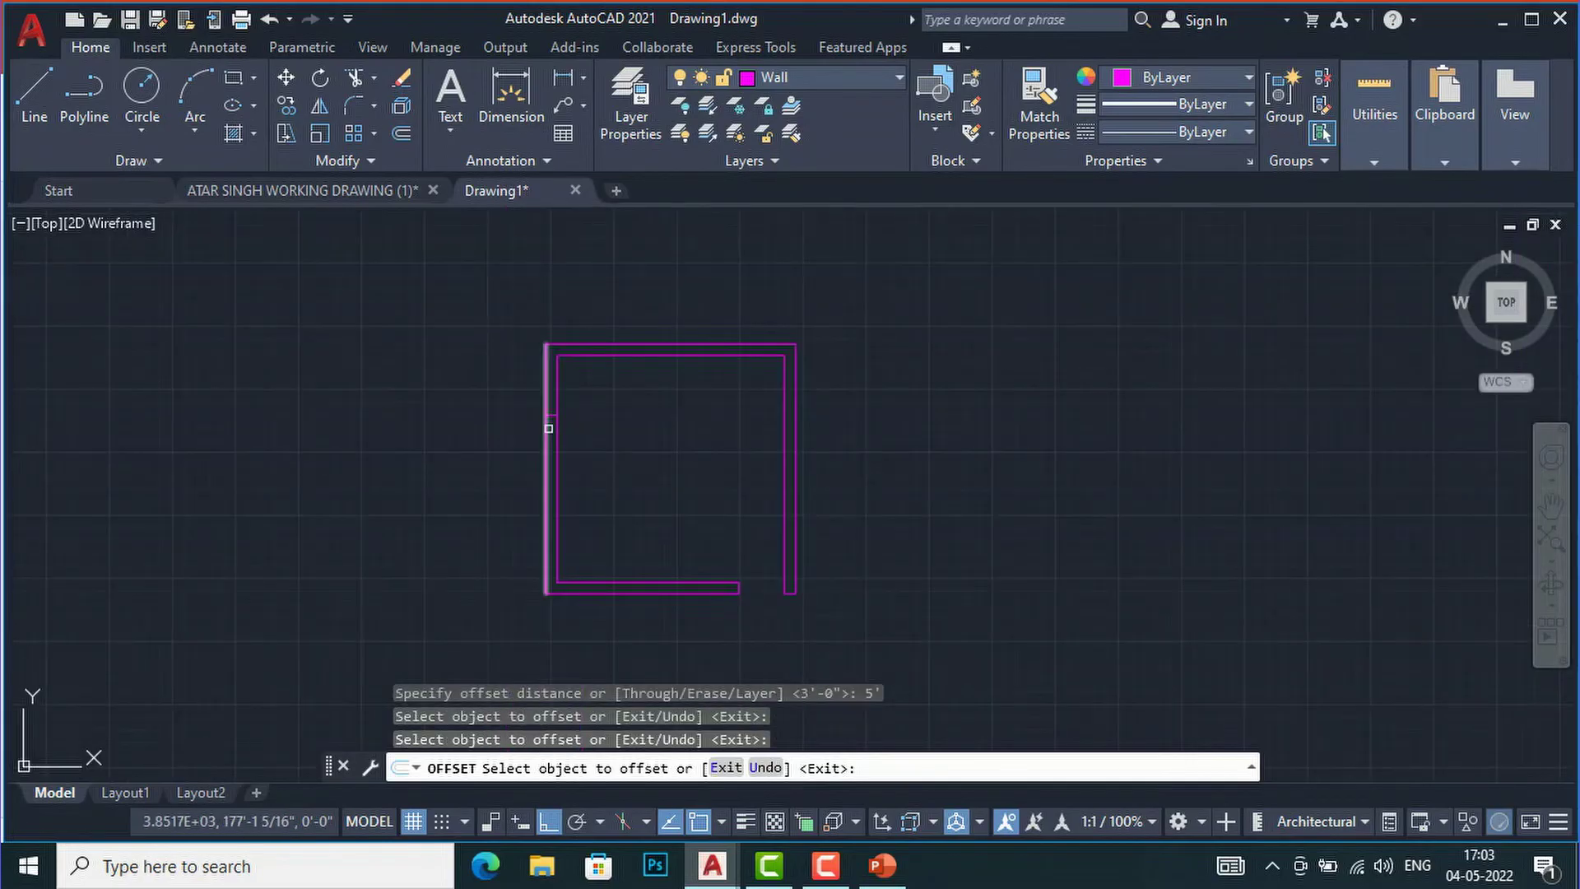
scroll(548, 327, "up", 6)
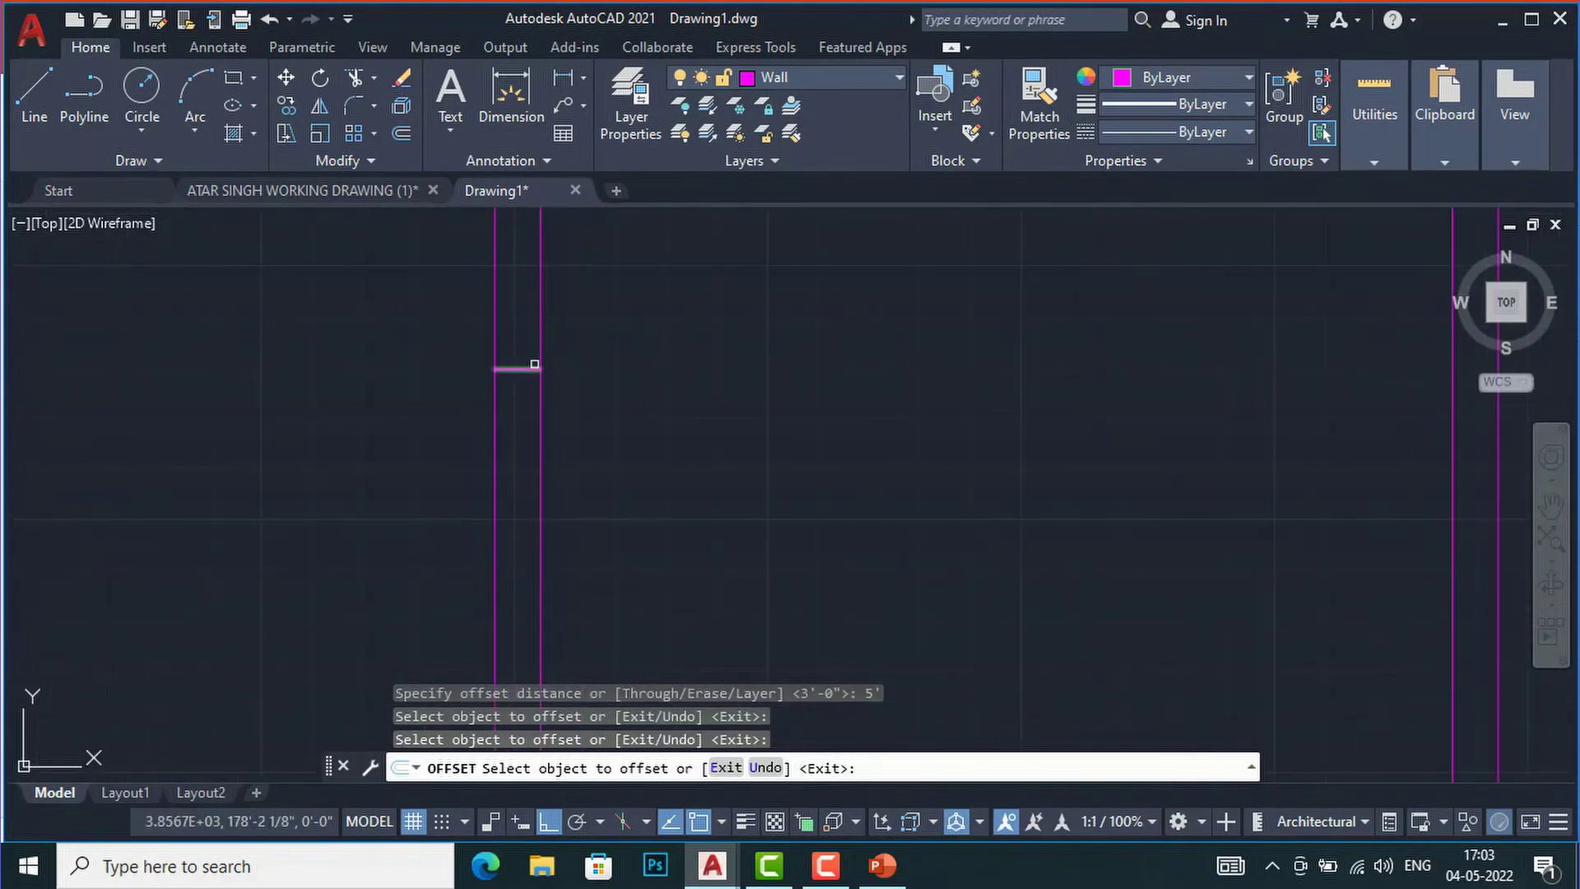
left_click(517, 369)
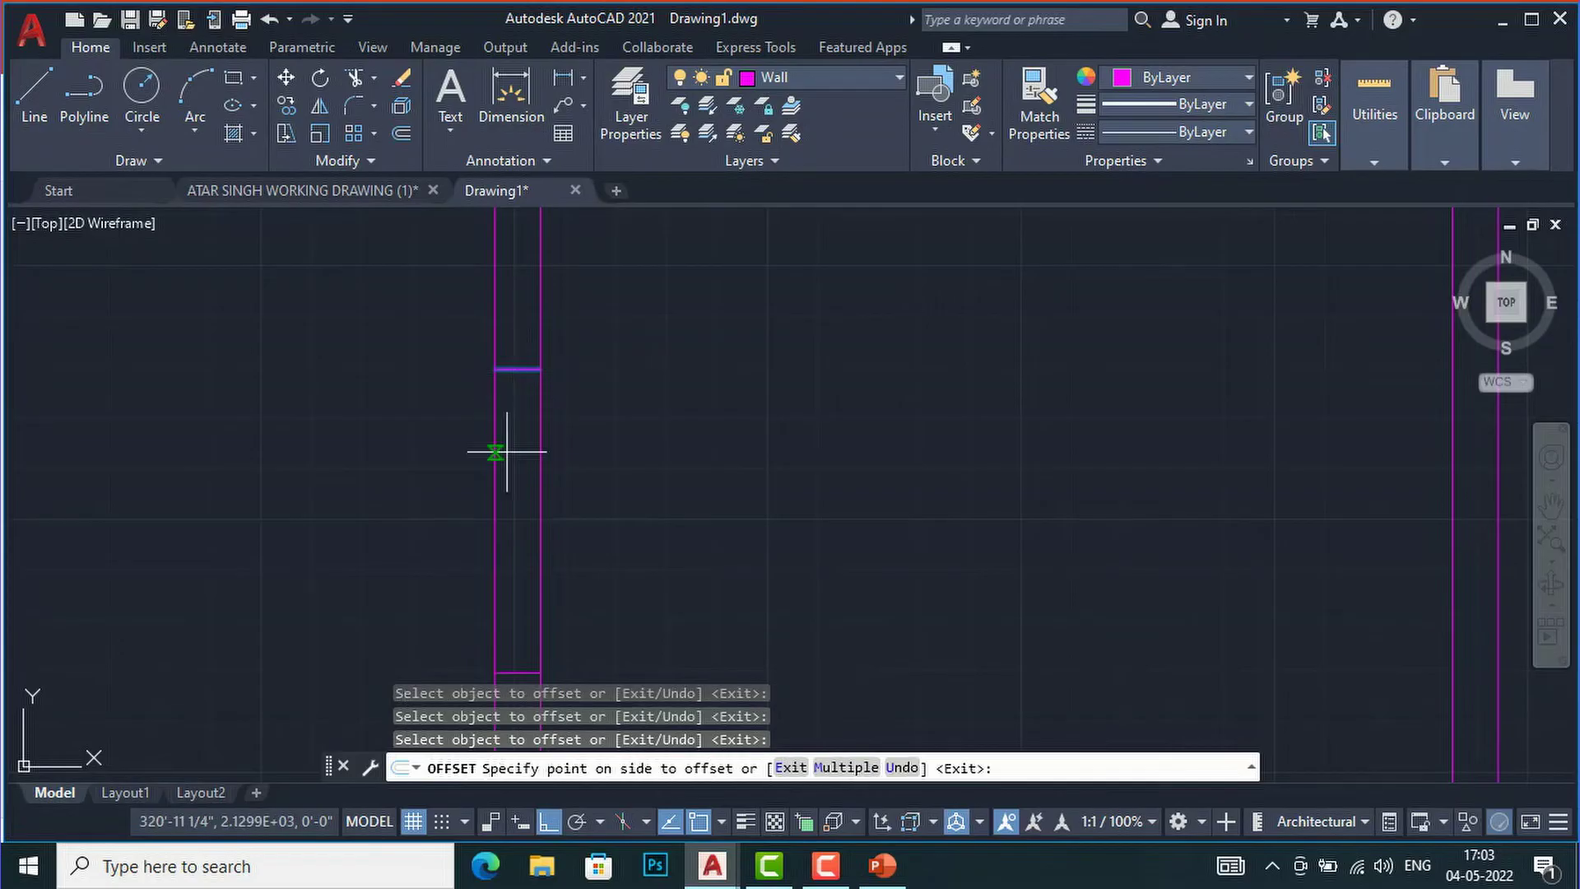
left_click(527, 450)
scroll(543, 444, "down", 5)
key("Escape")
key("Escape")
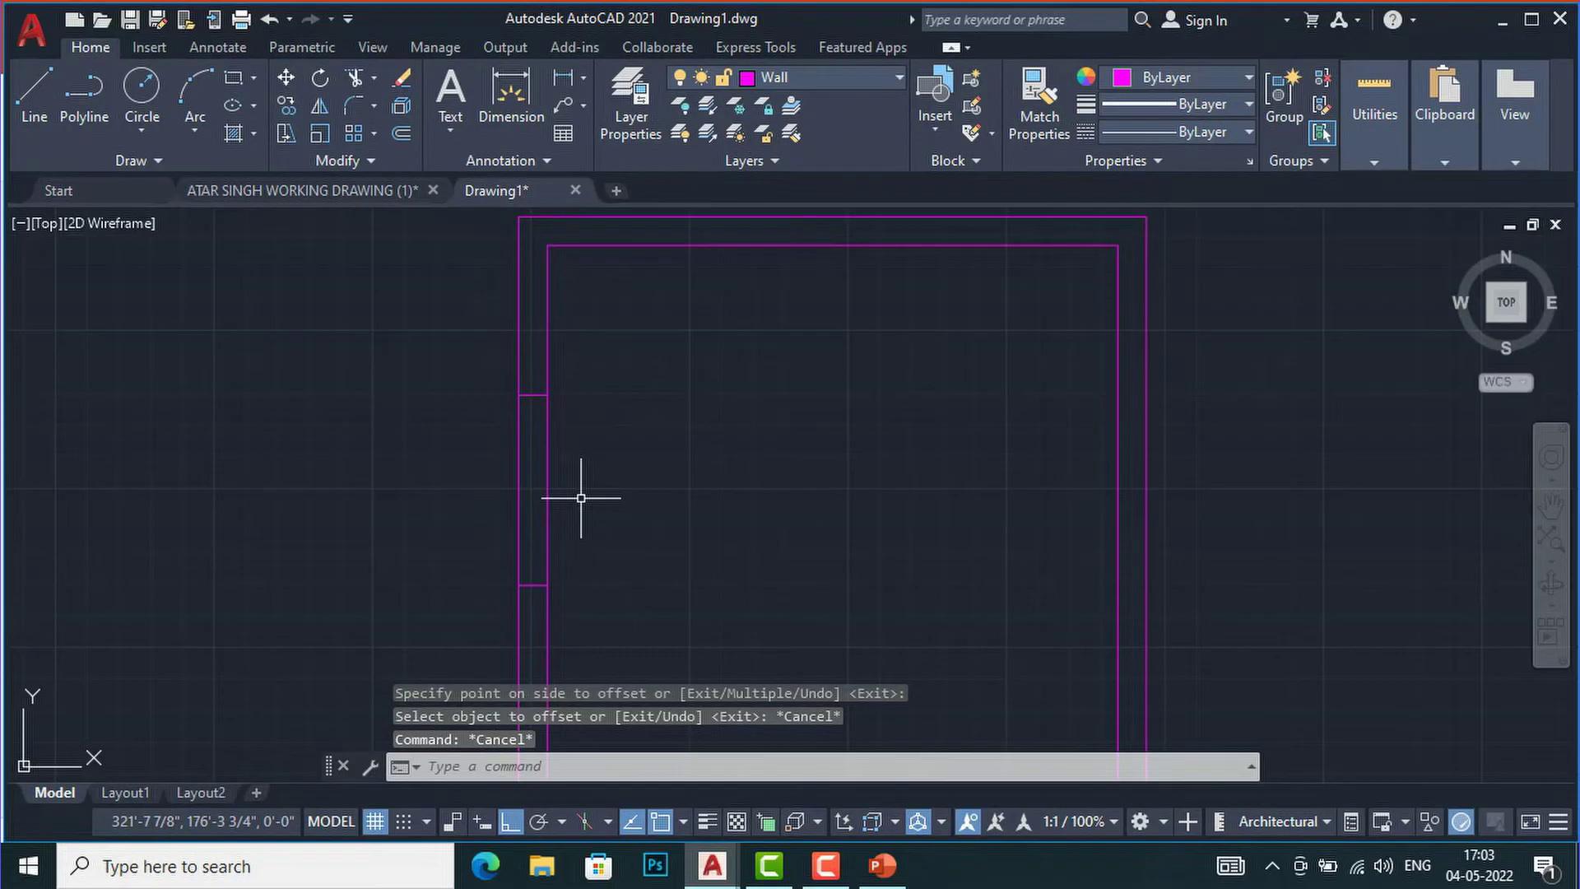
Trim both left wall lines between the two short lines to cut the window opening
type("tr")
key("Return")
left_click(644, 470)
left_click(466, 451)
key("Return")
key("Return")
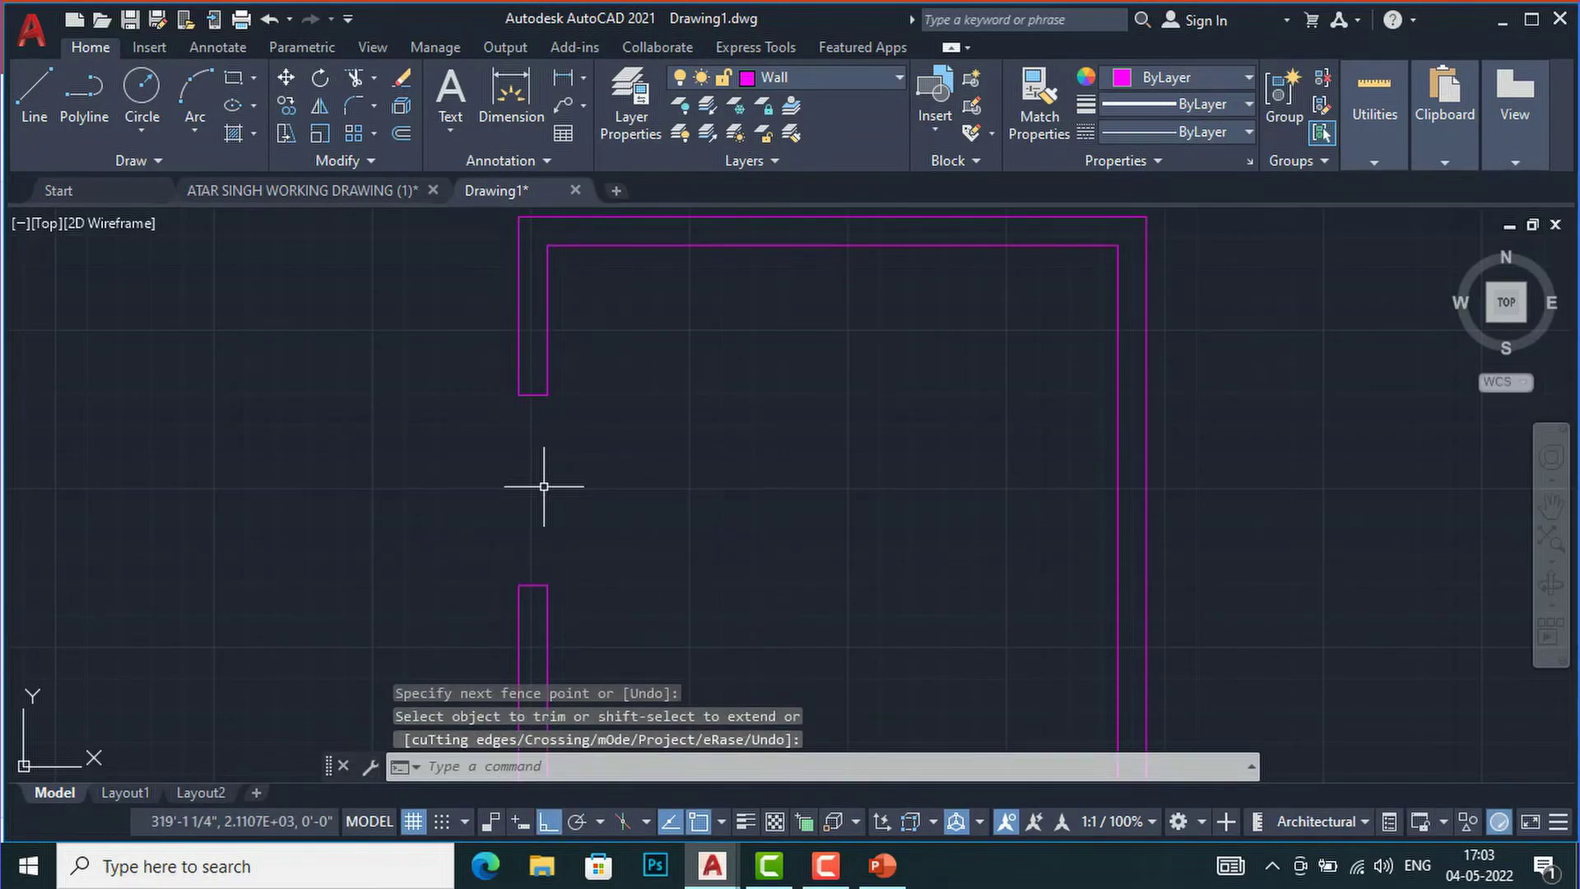
type("l")
key("Return")
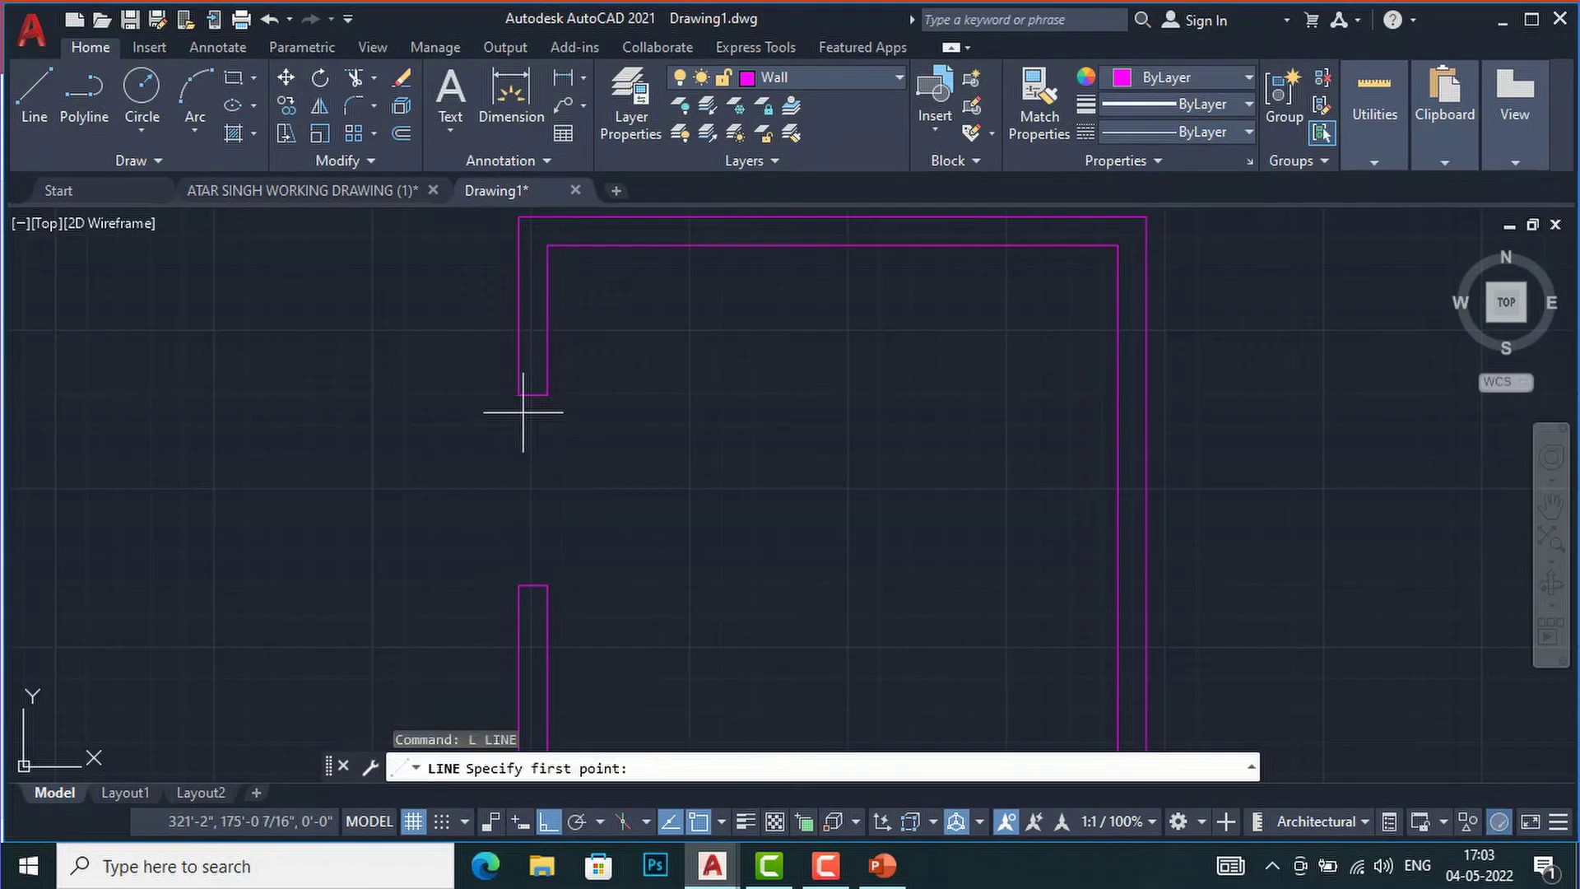
key("Escape")
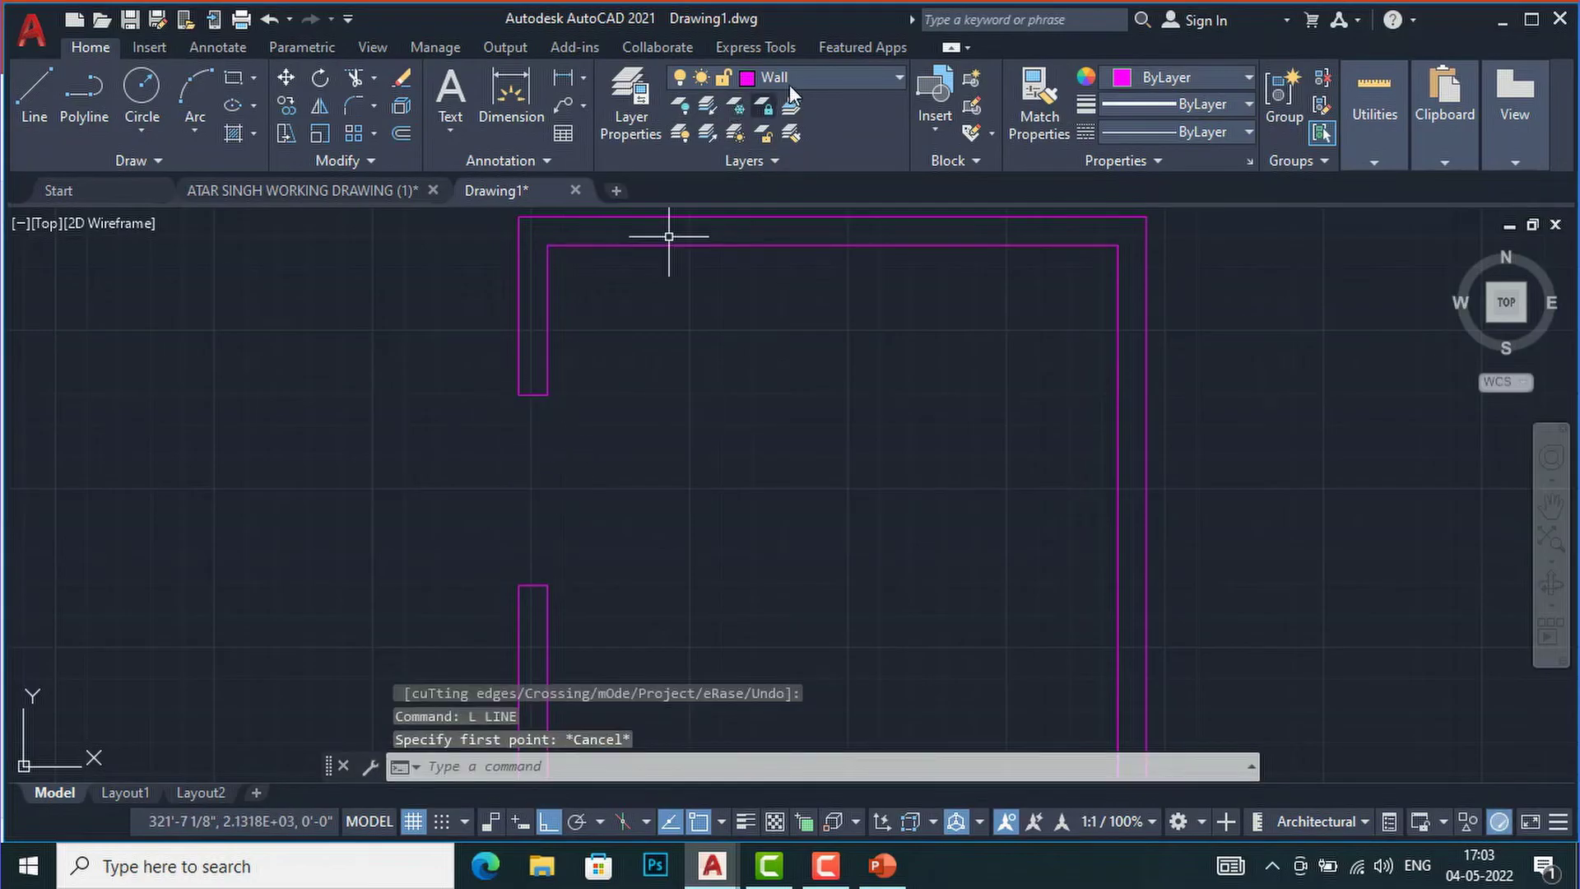
Make Window the current layer
left_click(791, 83)
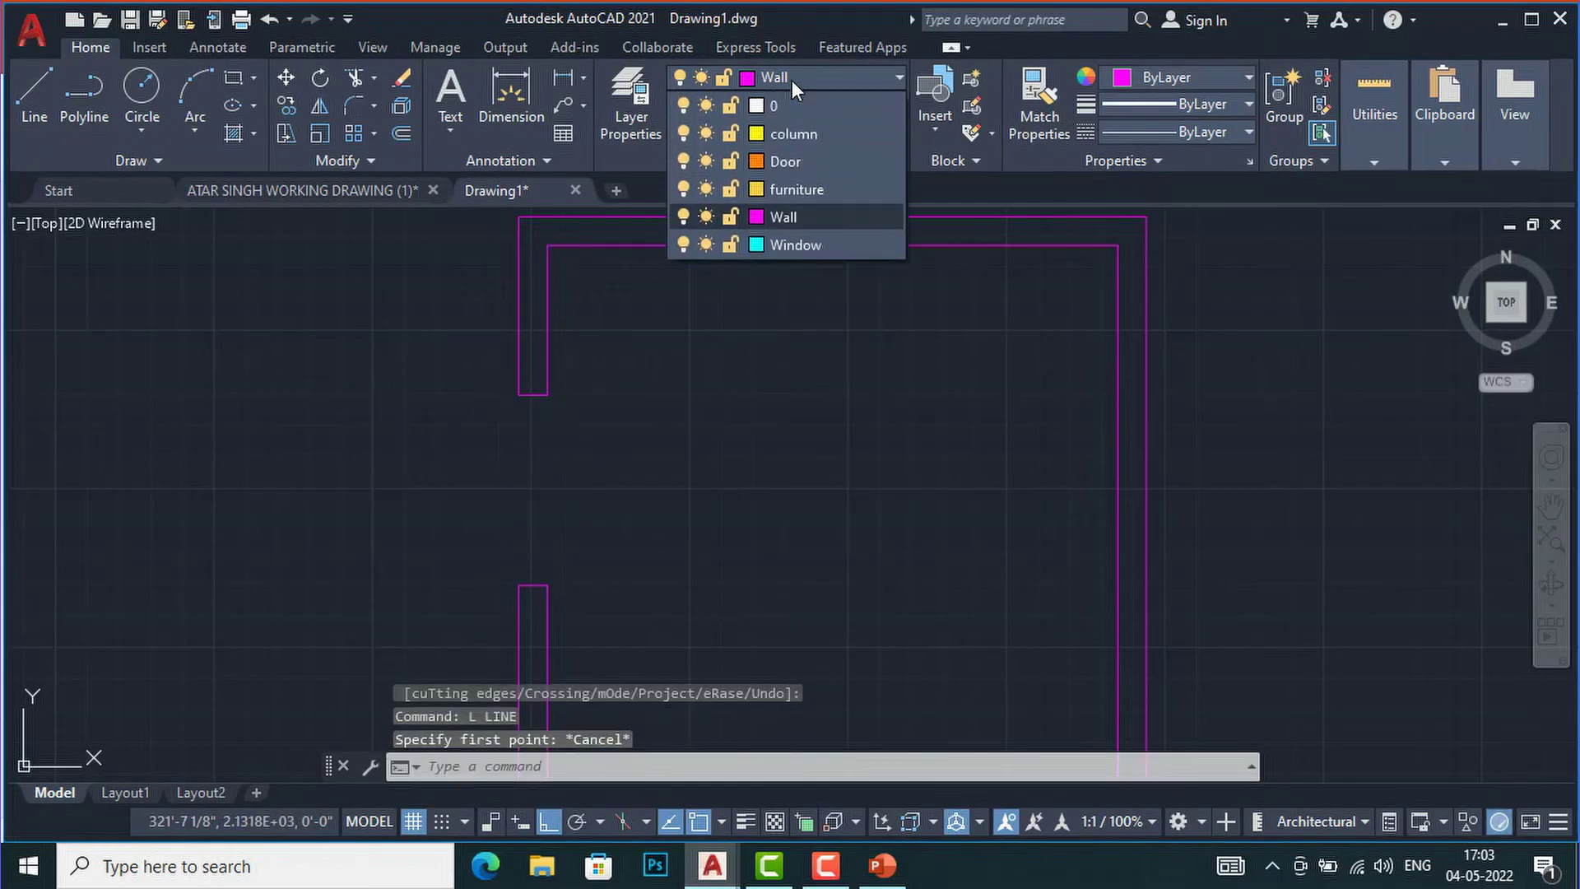
left_click(782, 249)
key("Escape")
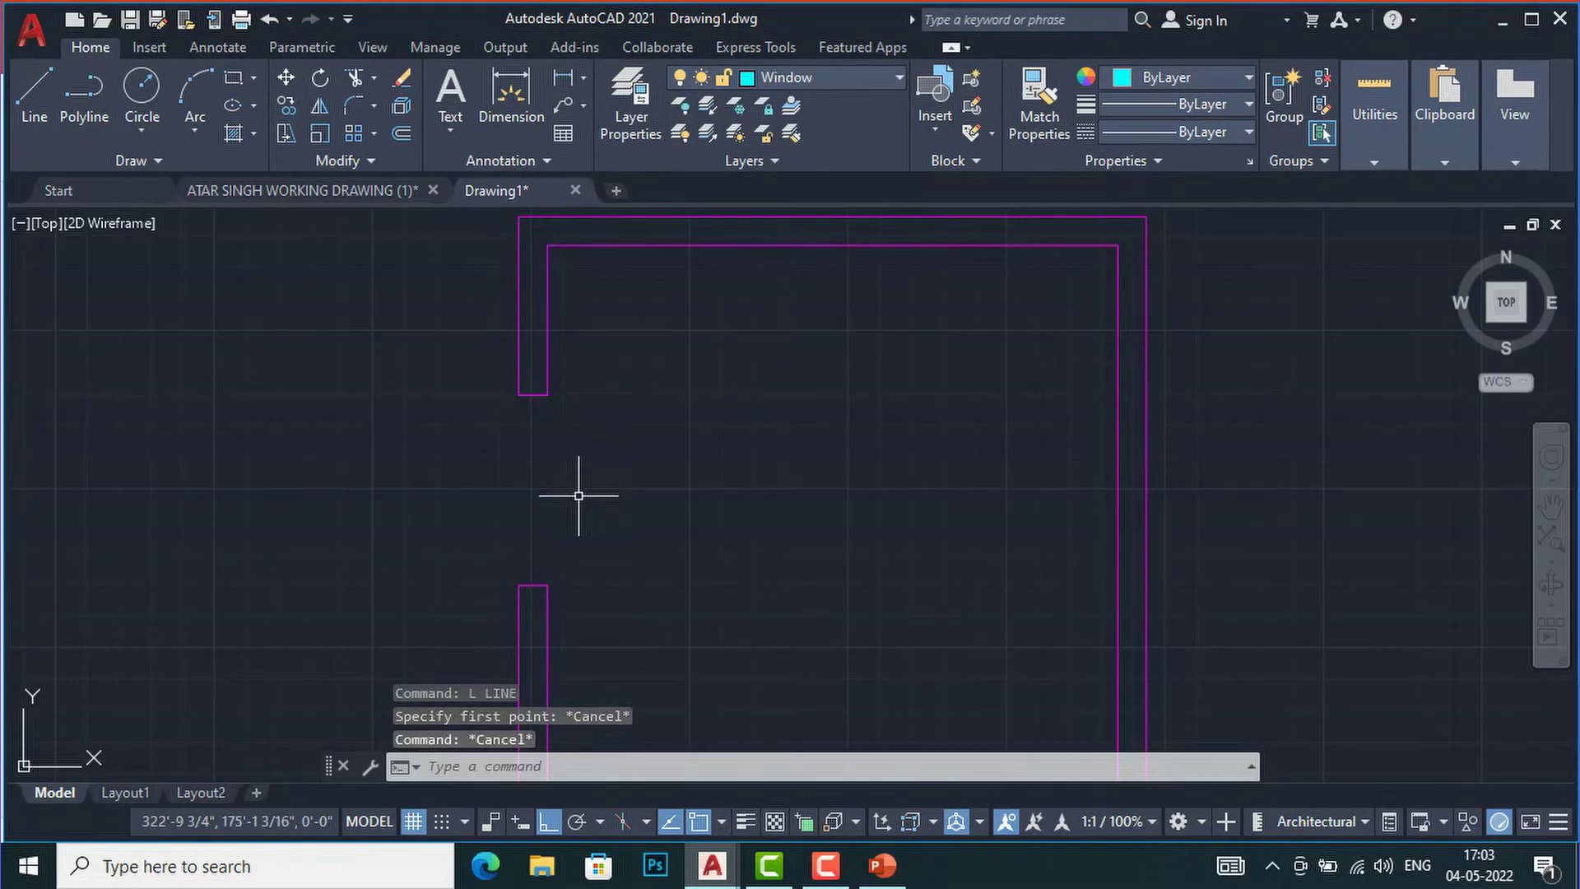
Draw two vertical lines across the left wall's opening, joining its outer corners and its inner corners
type("l")
key("Return")
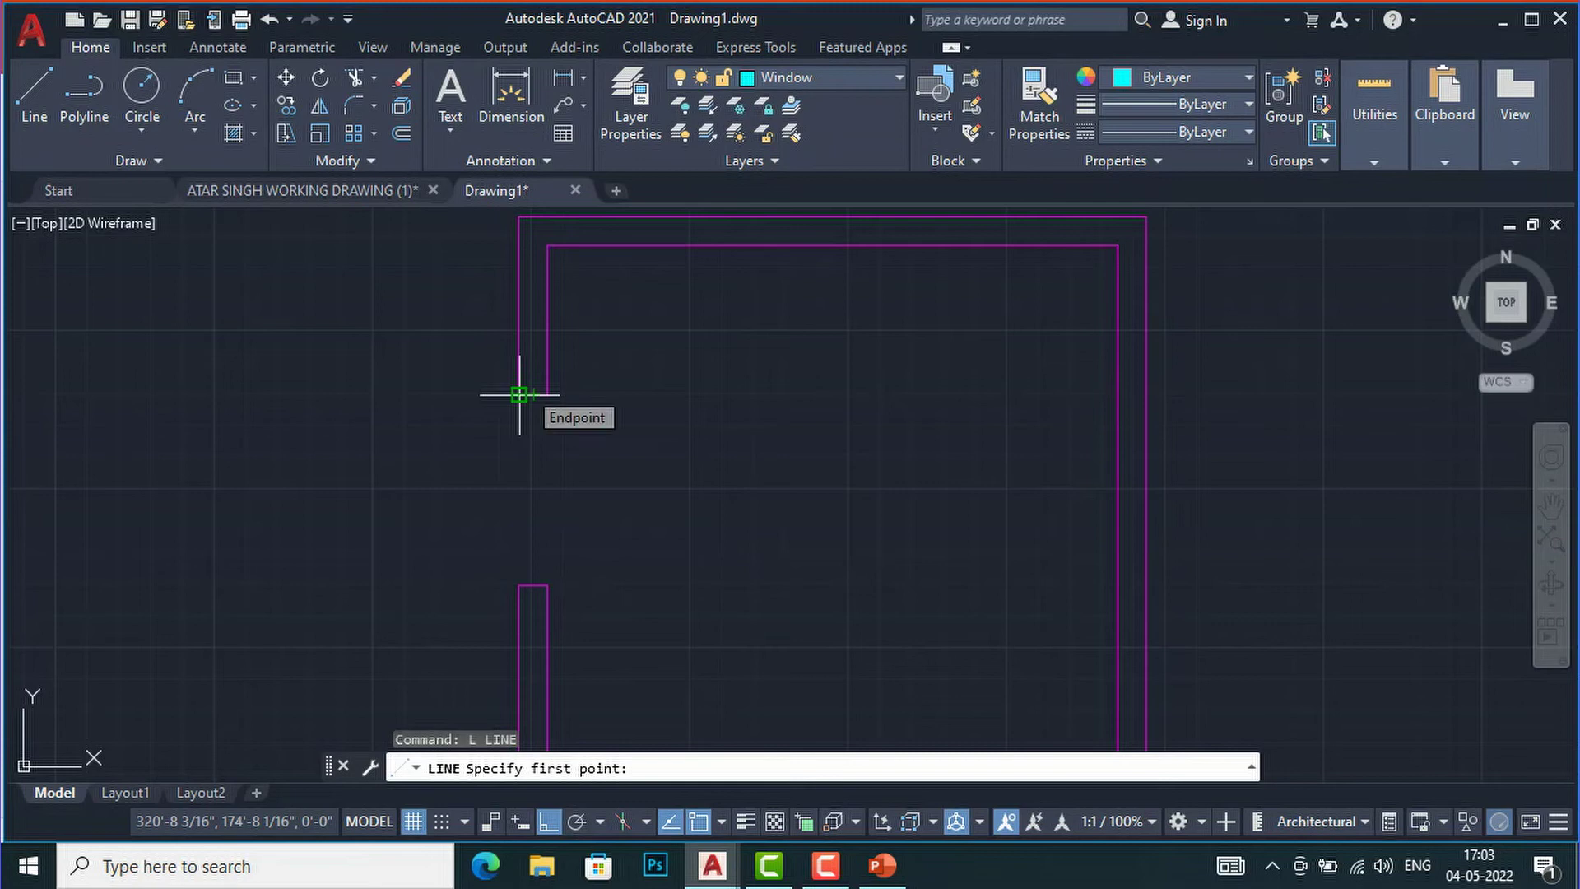
left_click(520, 394)
left_click(520, 584)
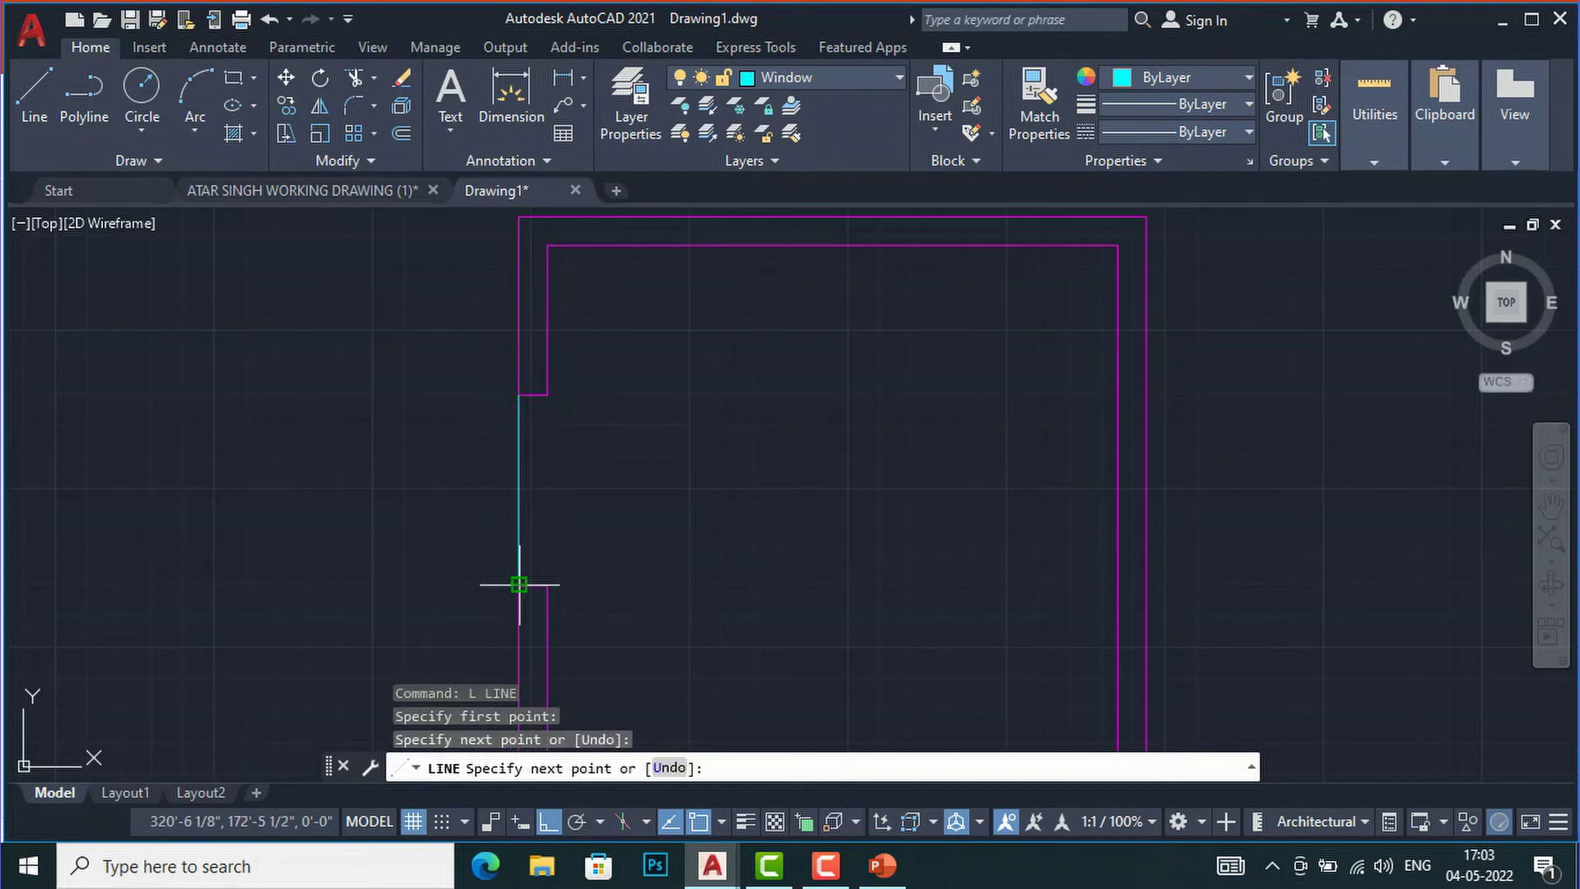
key("Escape")
type("o")
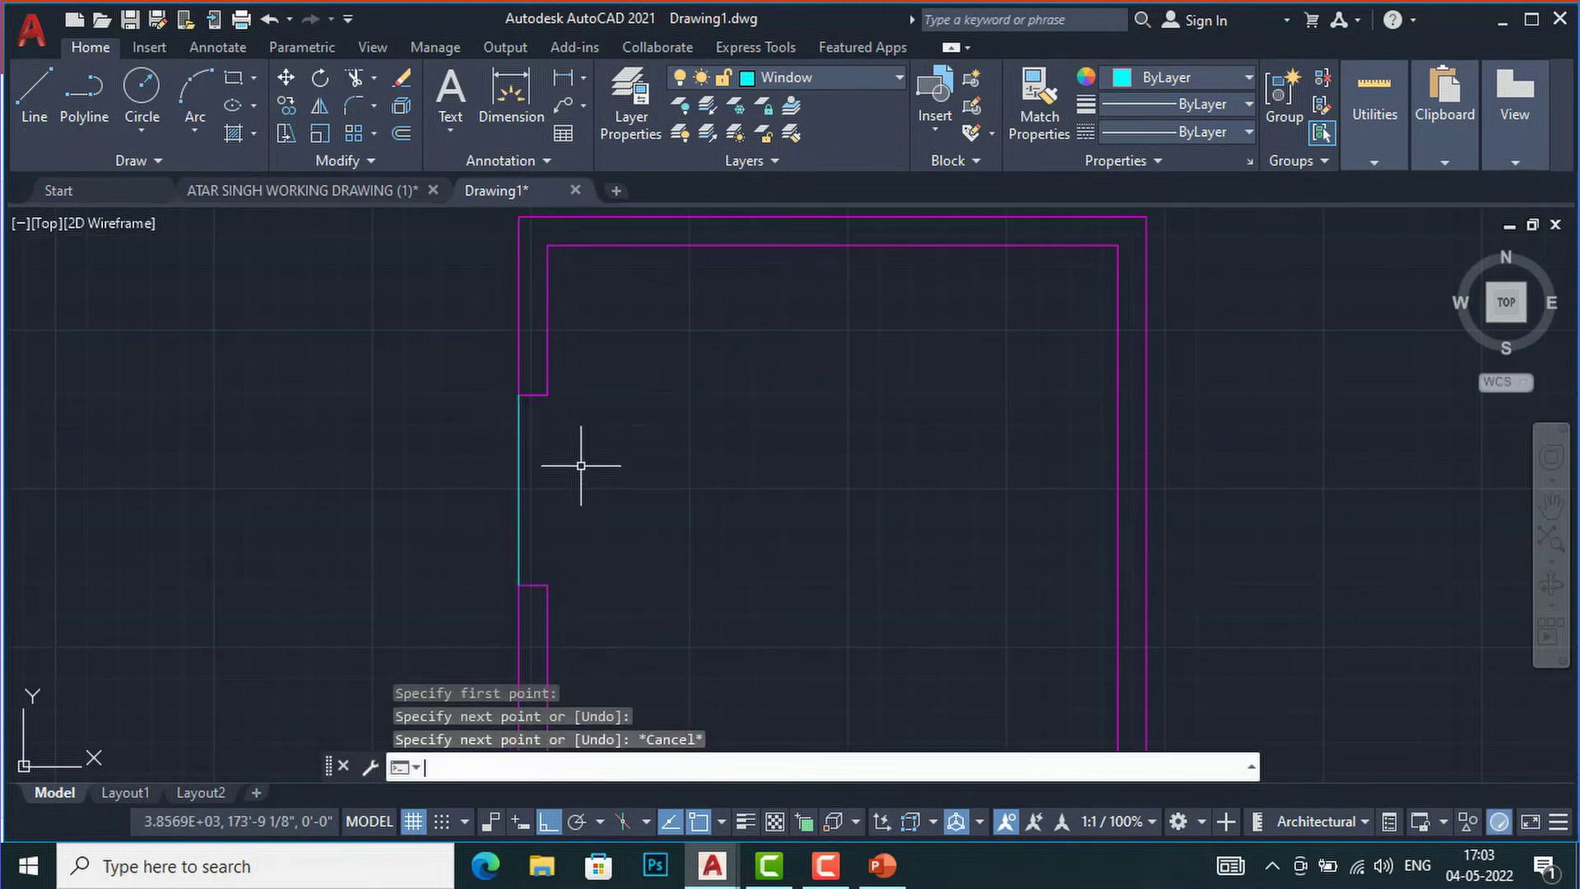
key("Return")
left_click(548, 395)
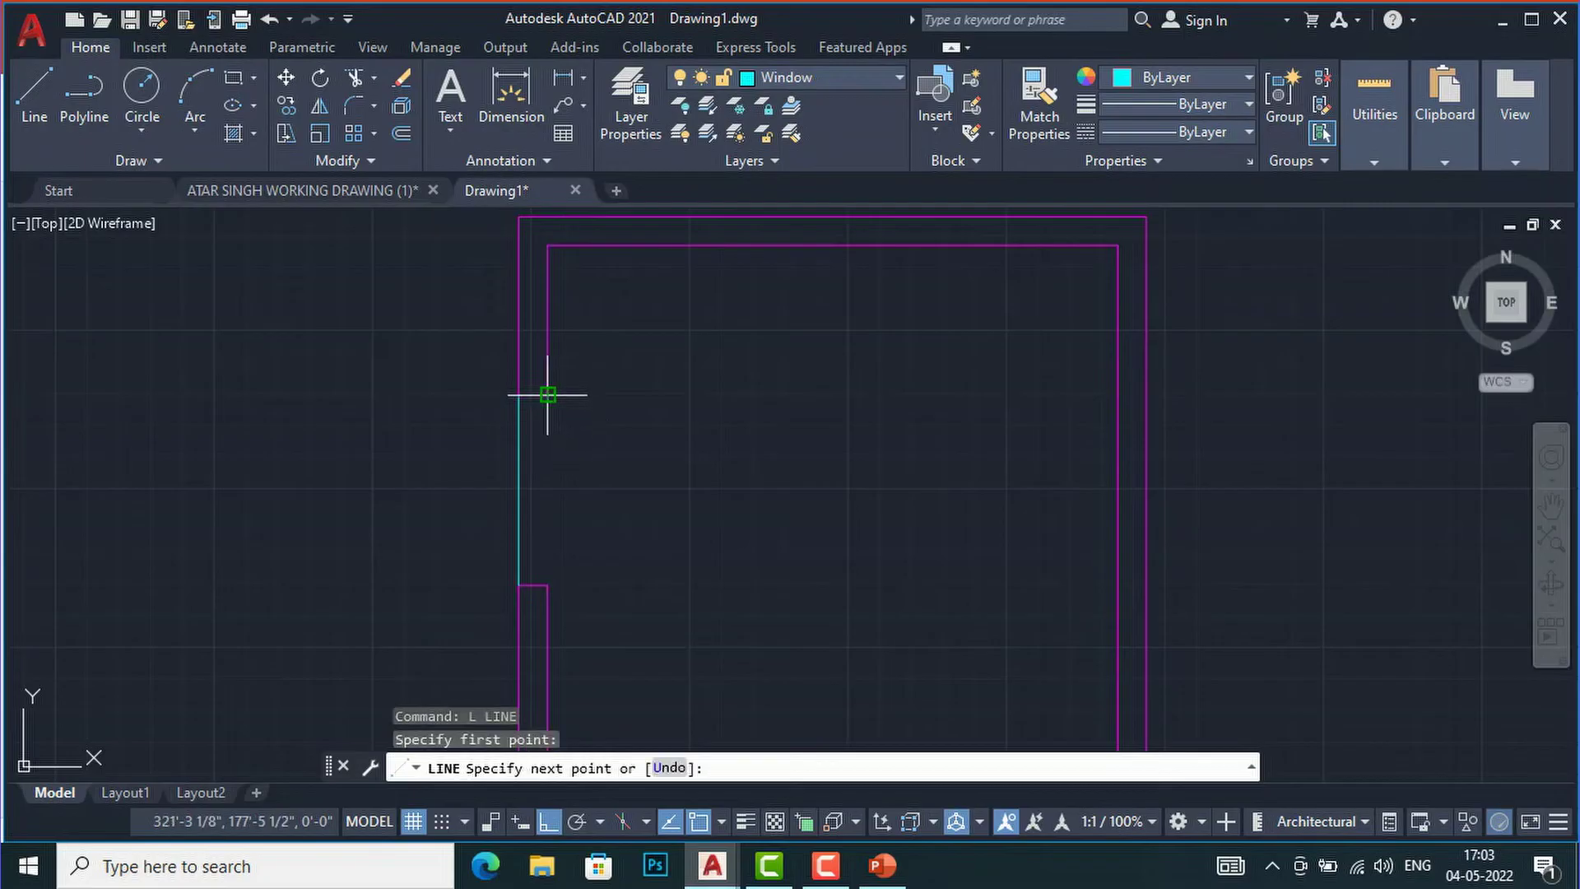
left_click(547, 584)
key("Escape")
Offset the outer window line inward by a distance picked with two points, about a third of the wall thickness
scroll(532, 417, "up", 2)
scroll(532, 418, "up", 2)
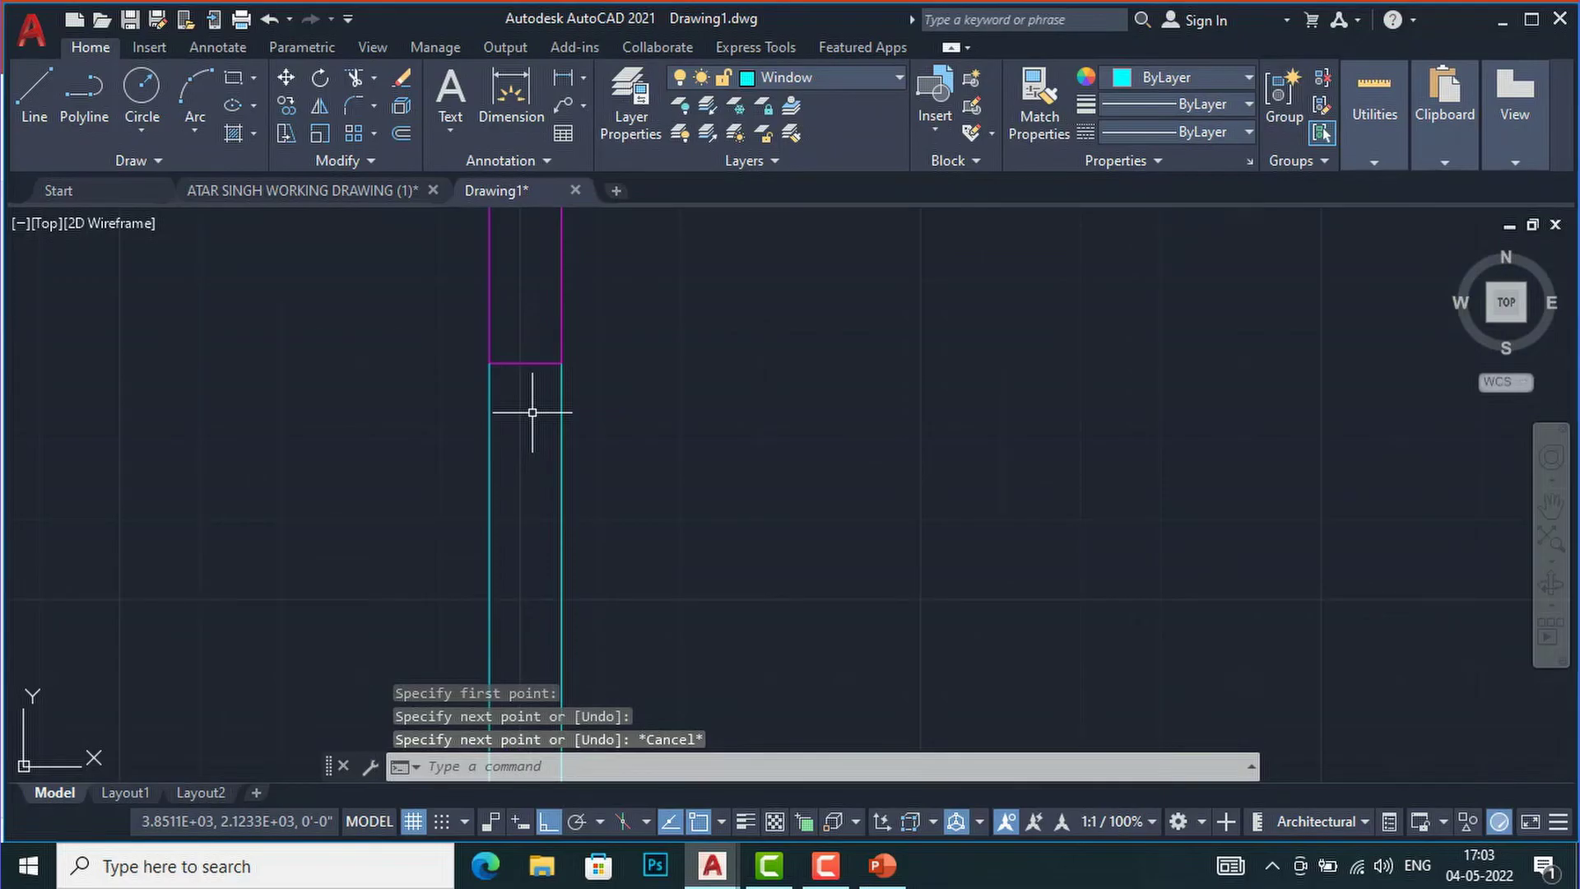
type("o")
key("Return")
scroll(511, 398, "up", 3)
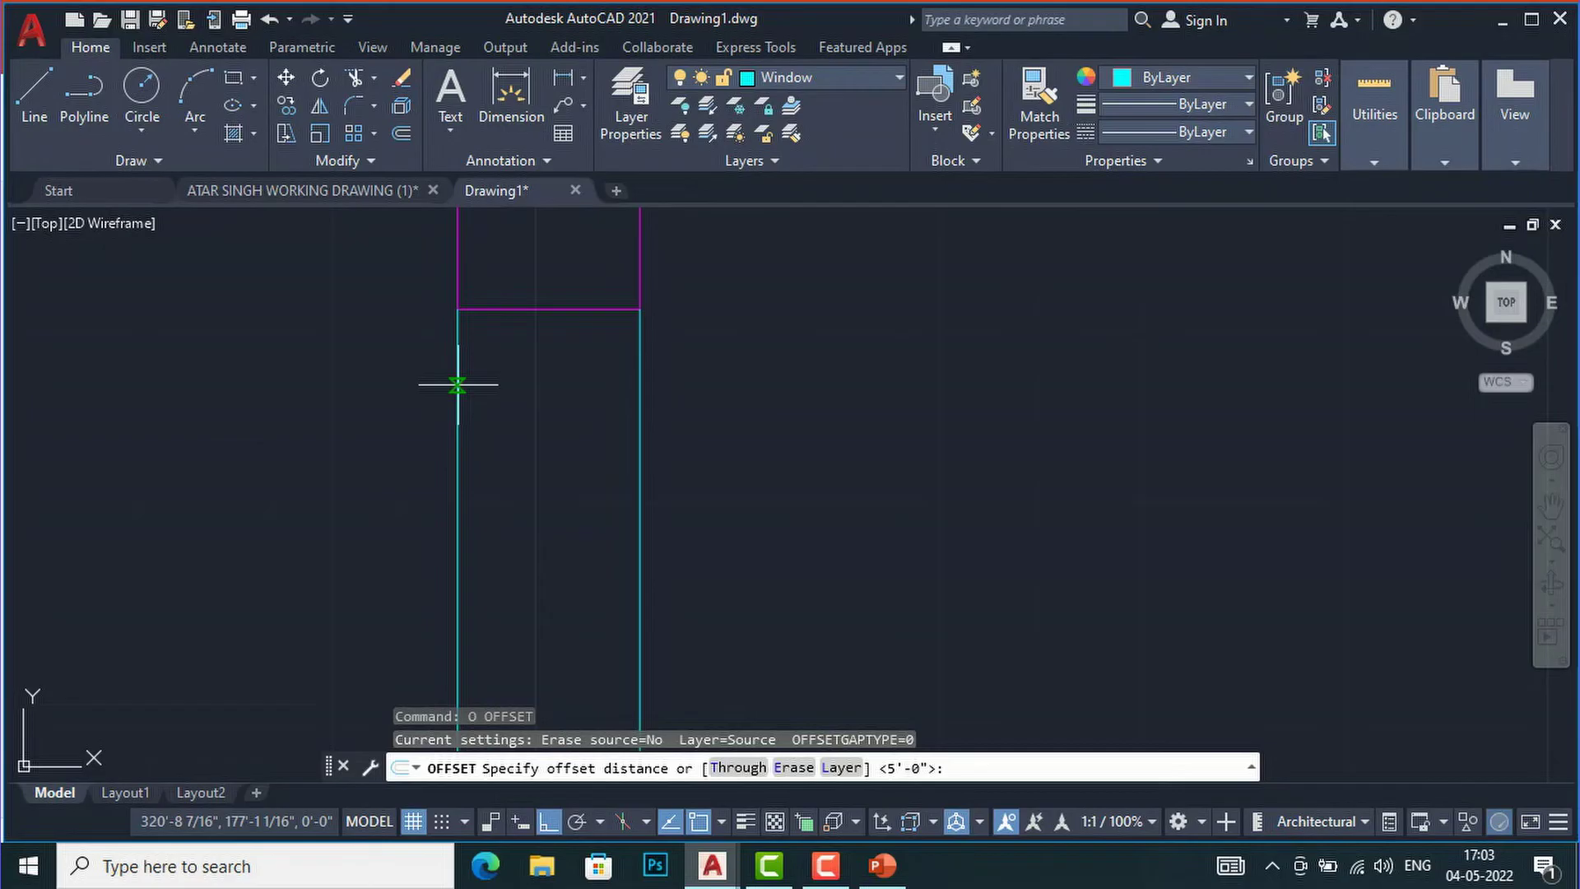
left_click(459, 368)
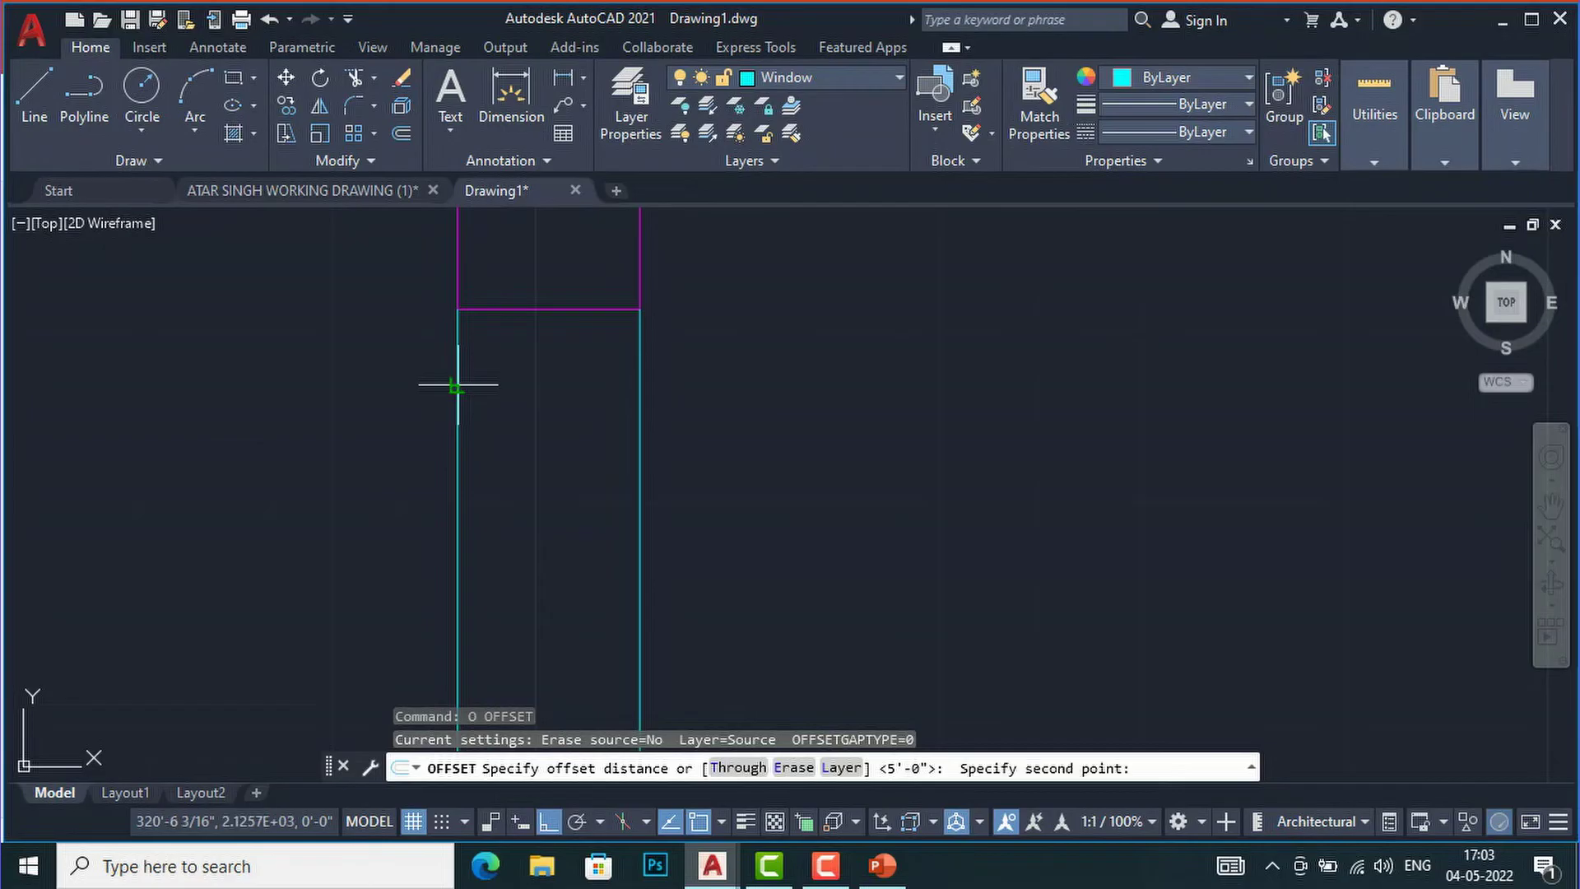
left_click(522, 392)
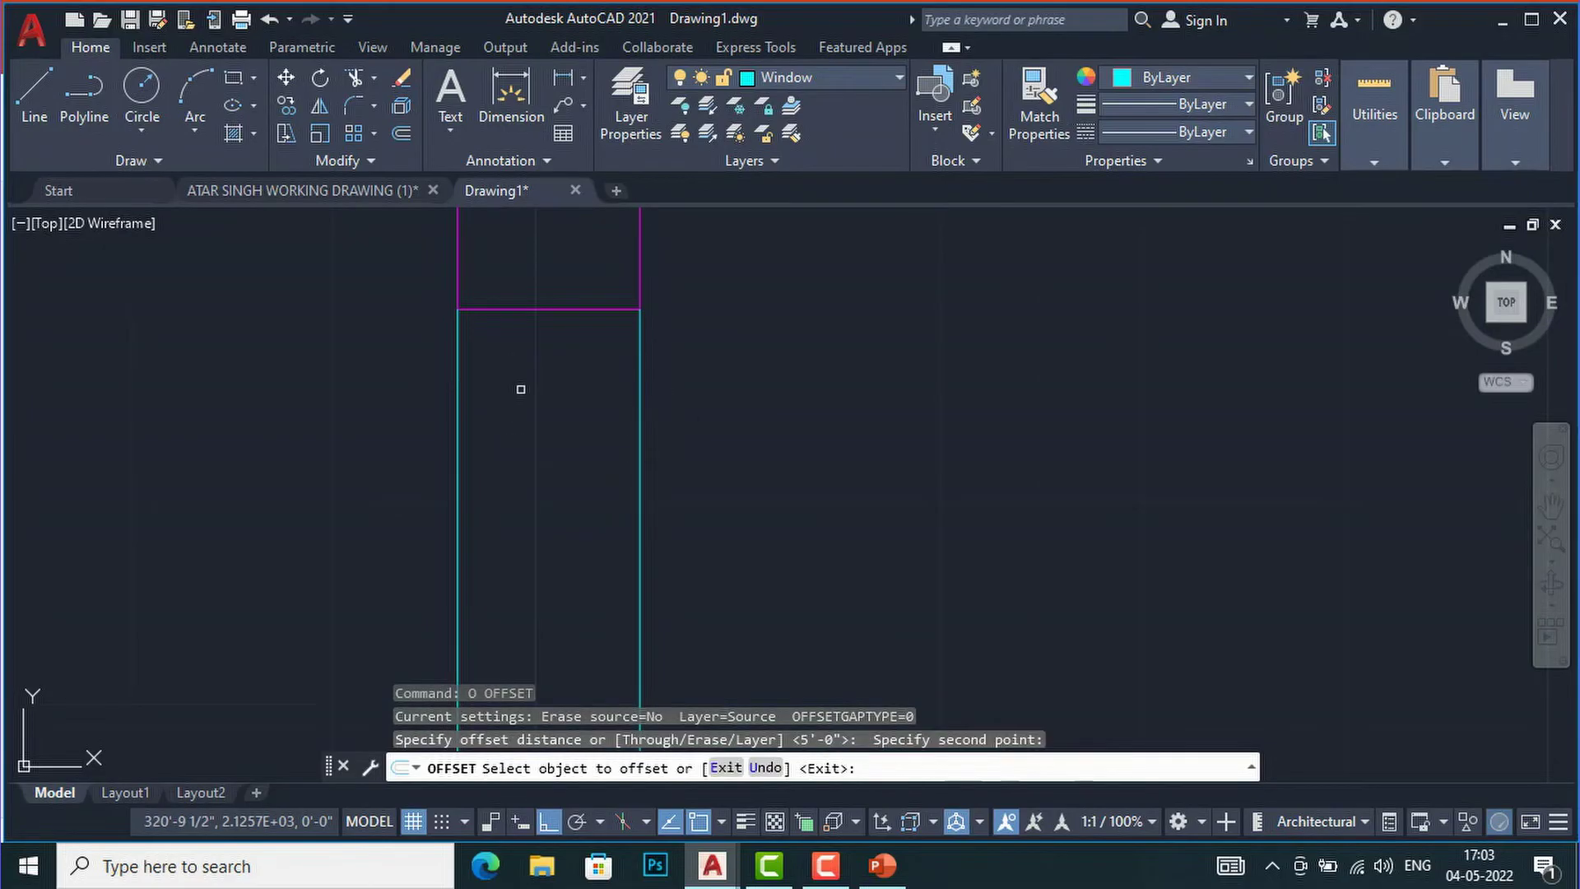
left_click(456, 384)
left_click(504, 381)
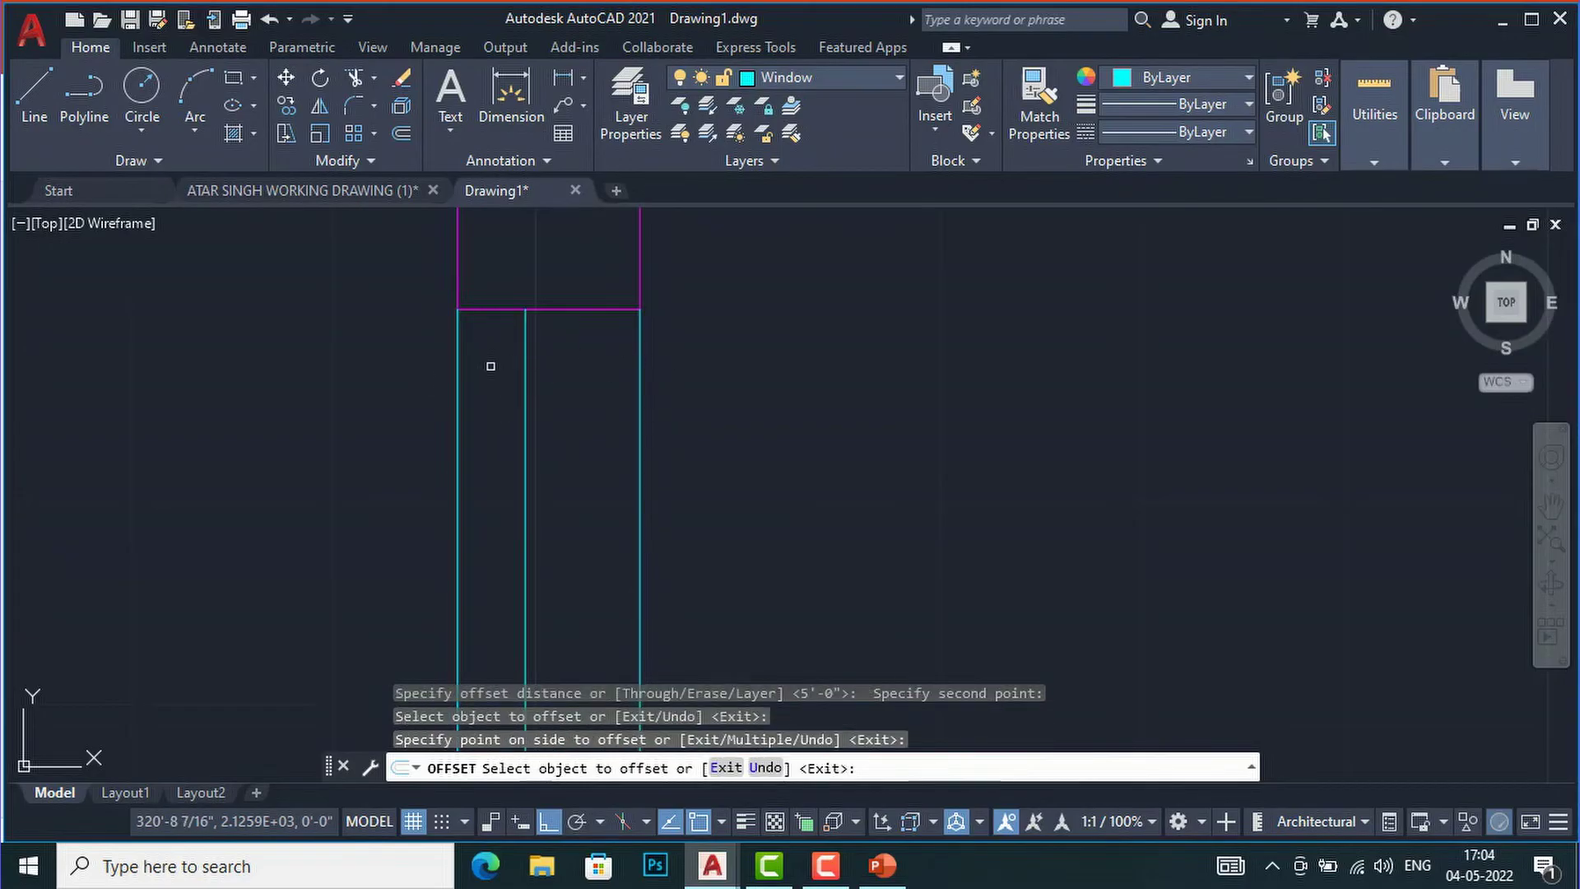
Offset the inner window line toward the wall's centre by the same distance and end the Offset command
left_click(638, 353)
left_click(609, 350)
scroll(613, 382, "down", 6)
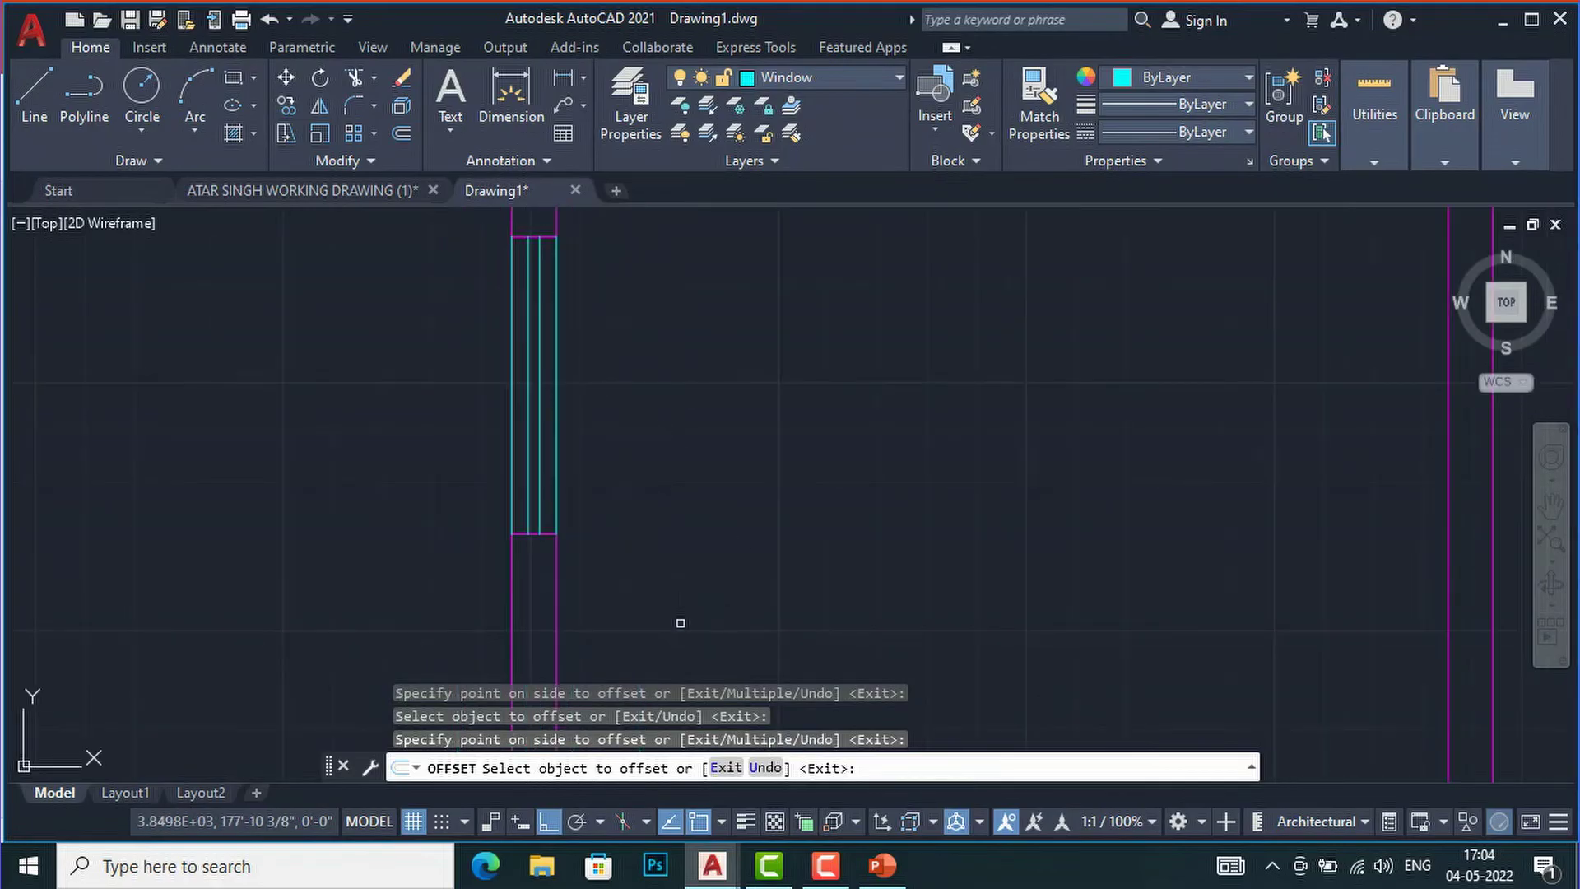
scroll(647, 624, "down", 4)
key("Escape")
key("Escape")
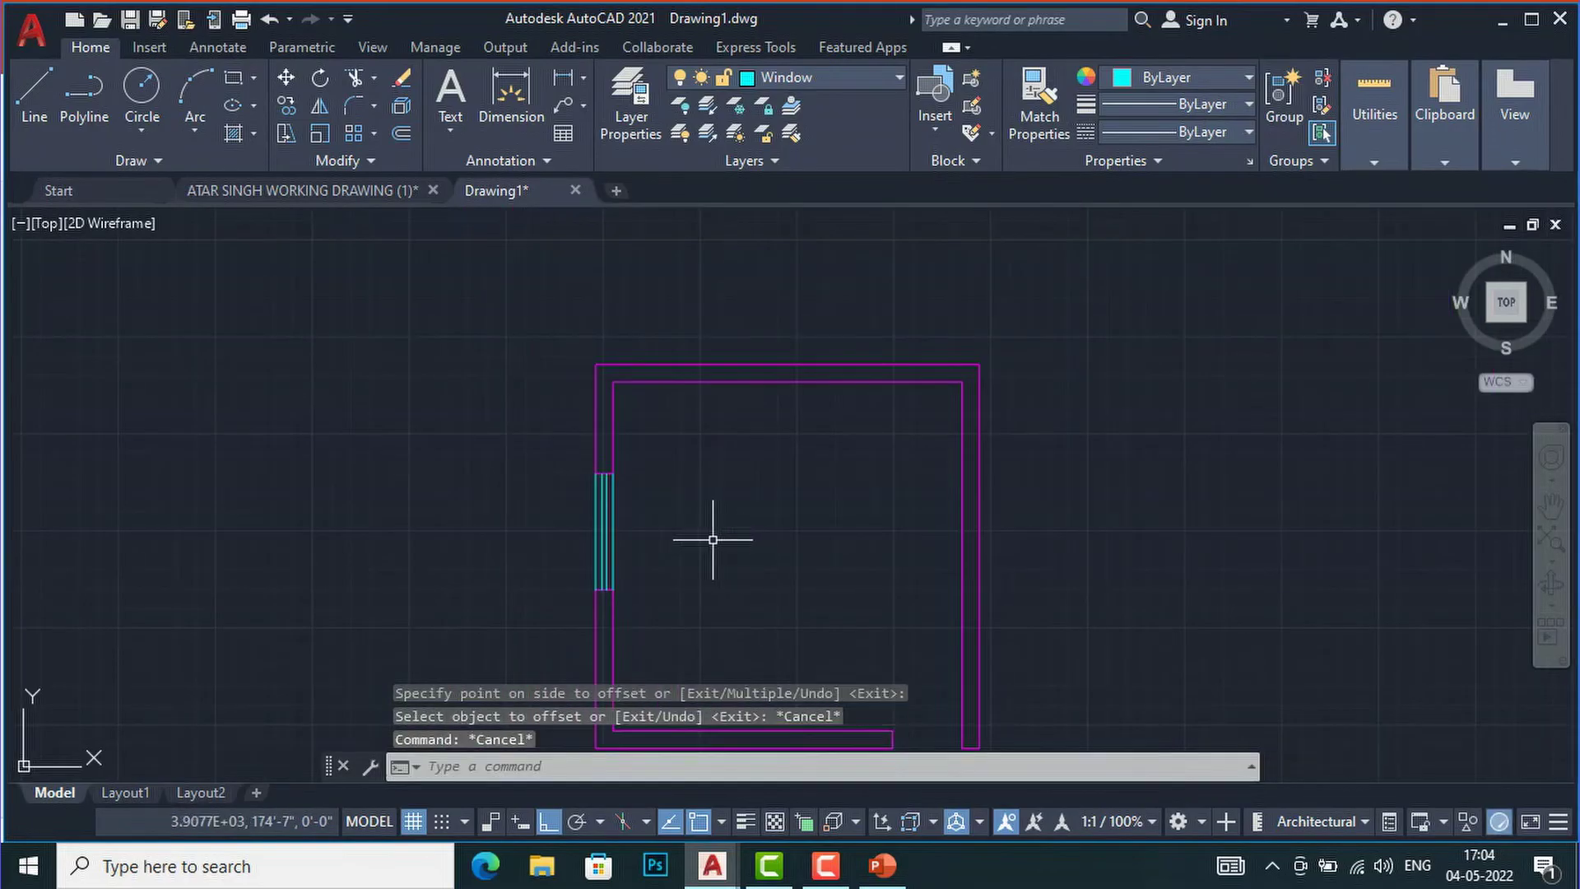
scroll(546, 412, "down", 3)
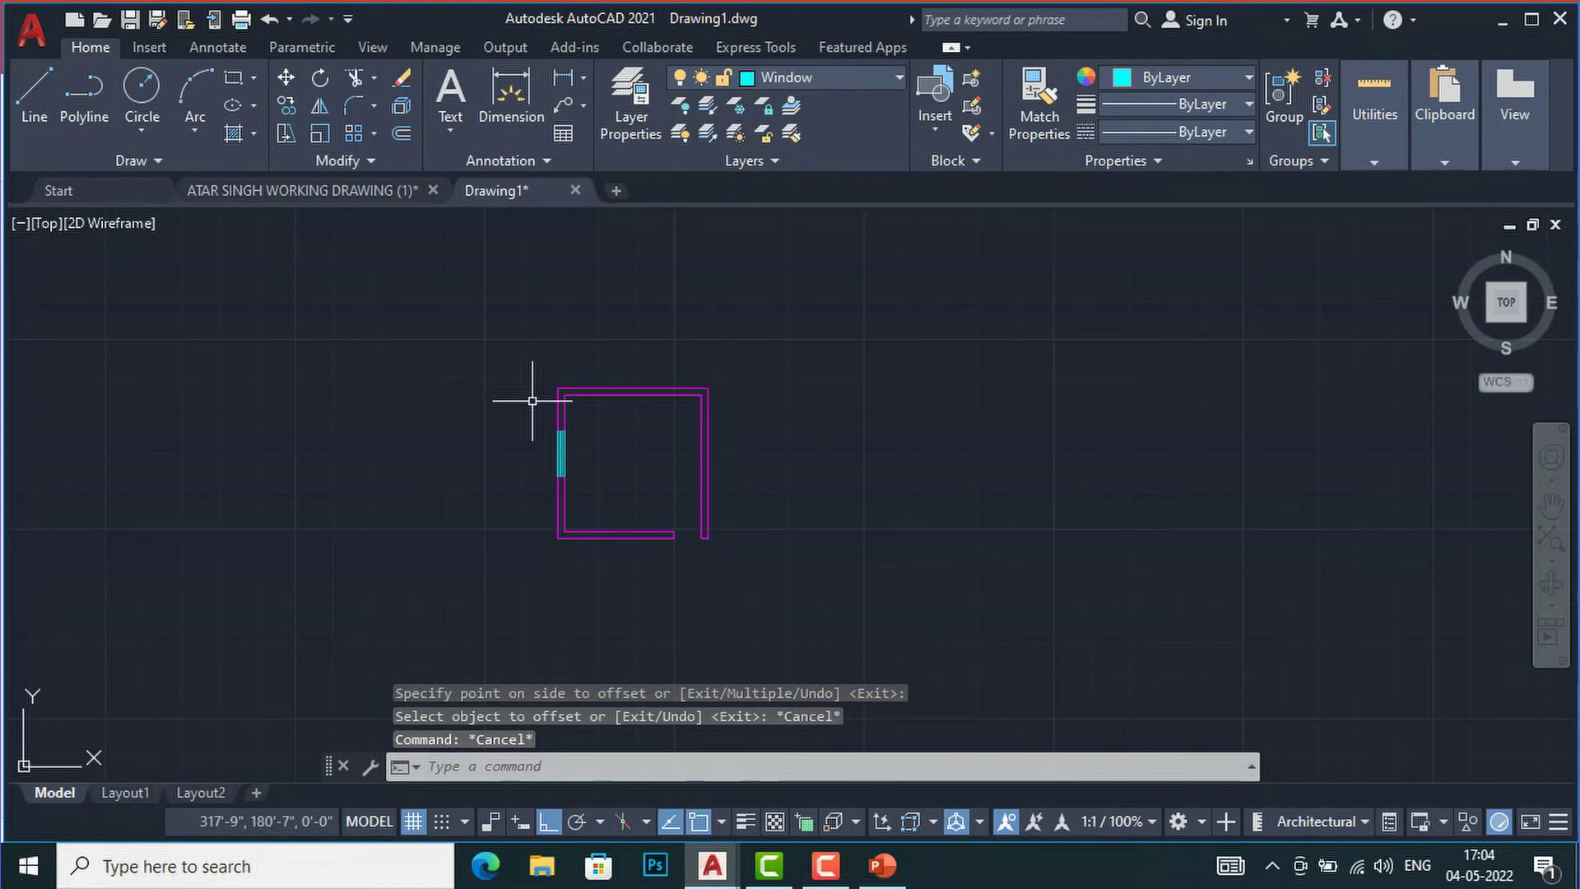
scroll(699, 560, "up", 3)
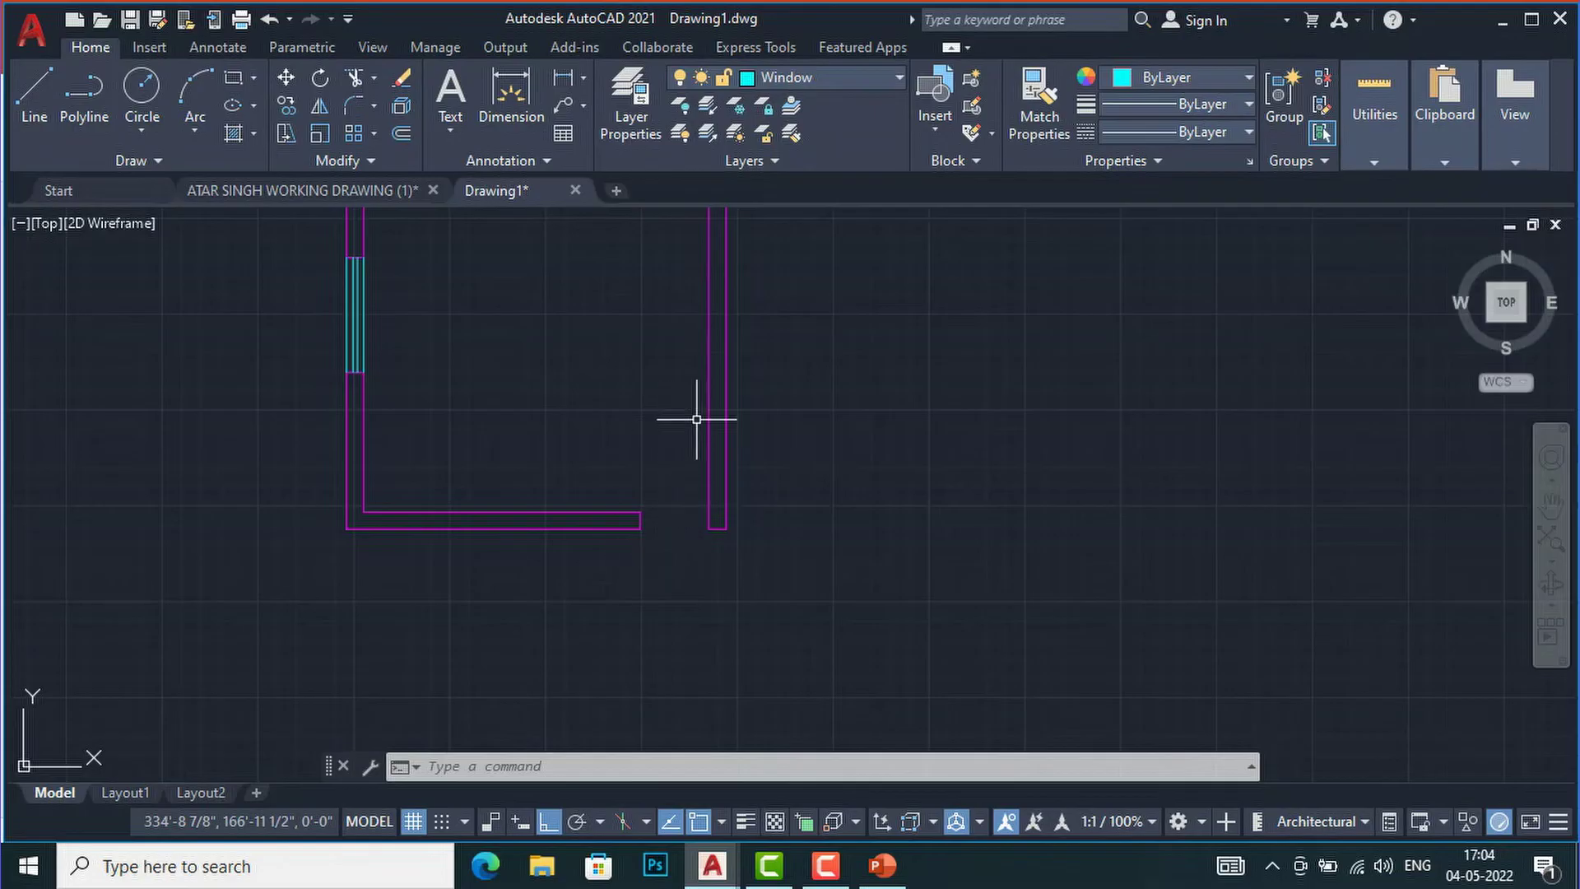
left_click(778, 78)
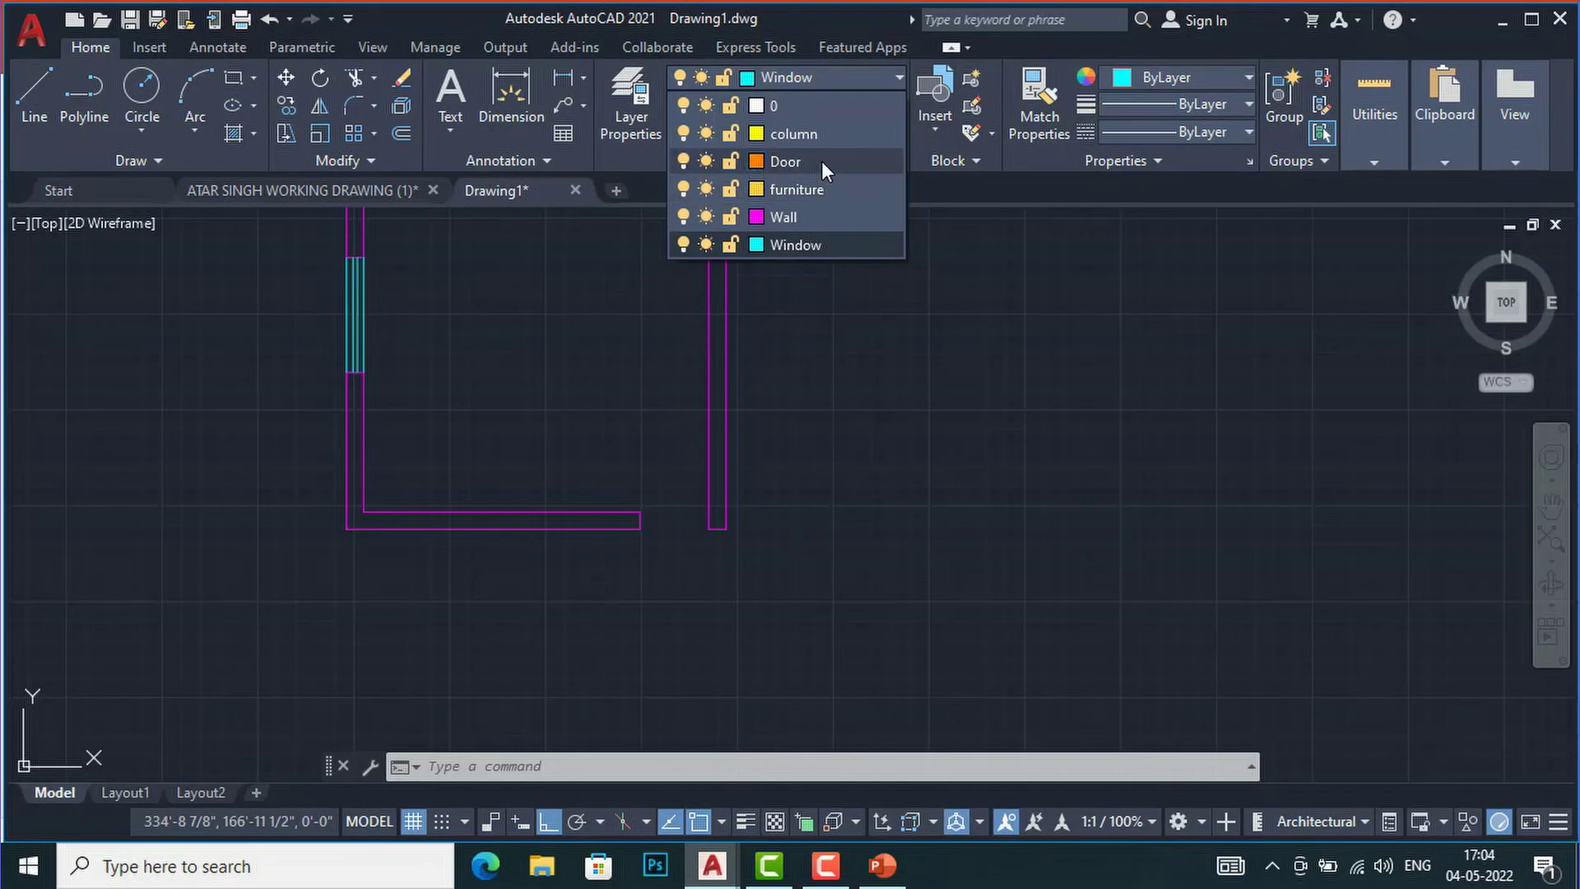
scroll(597, 662, "down", 2)
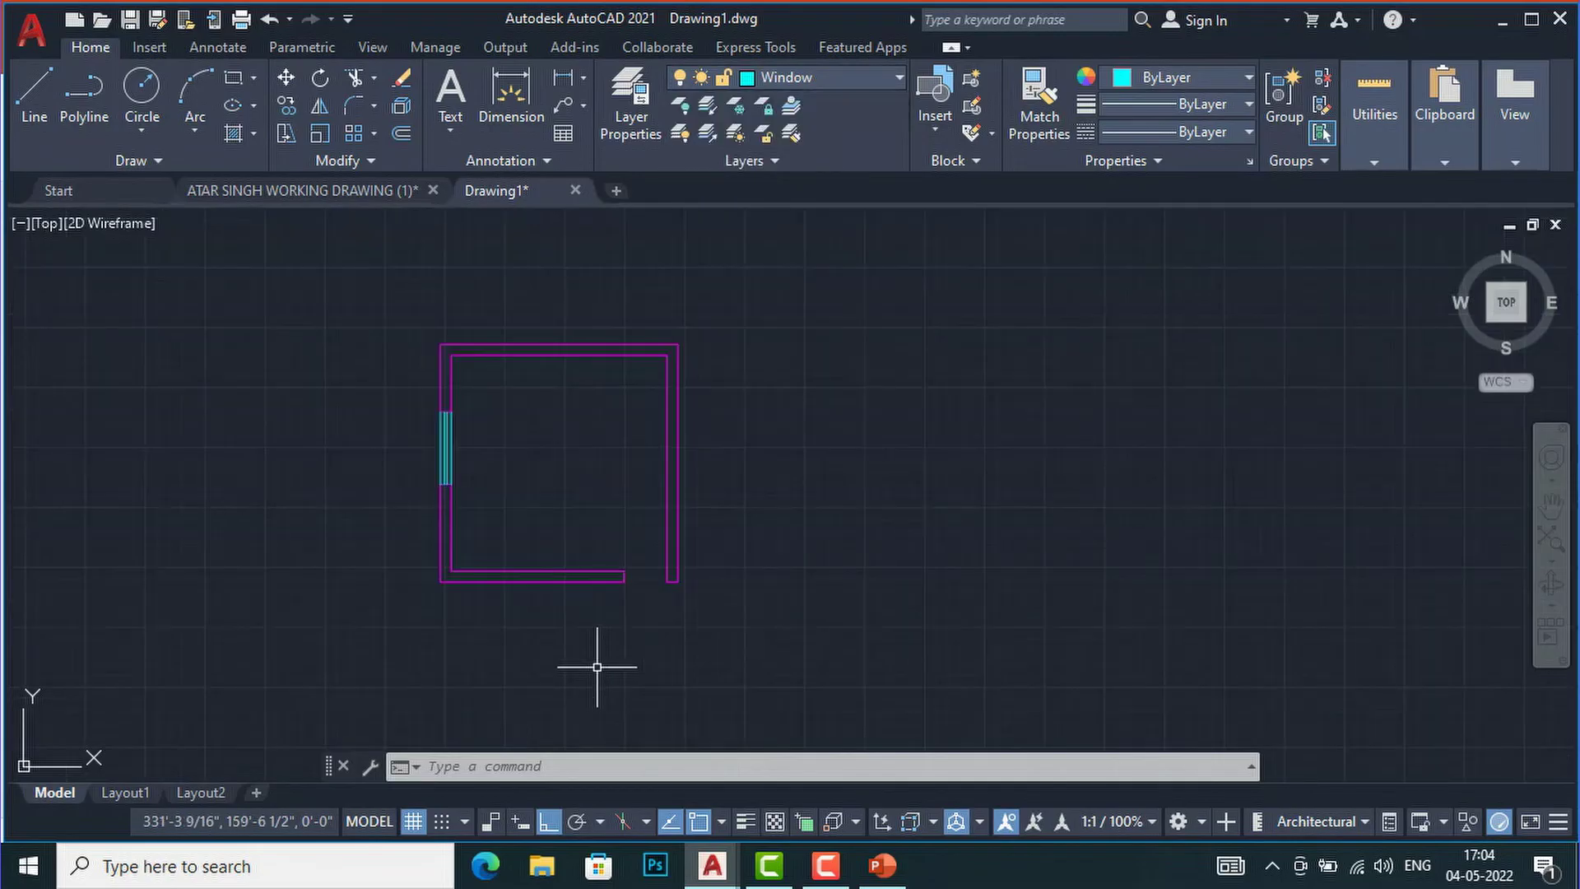
scroll(420, 333, "up", 4)
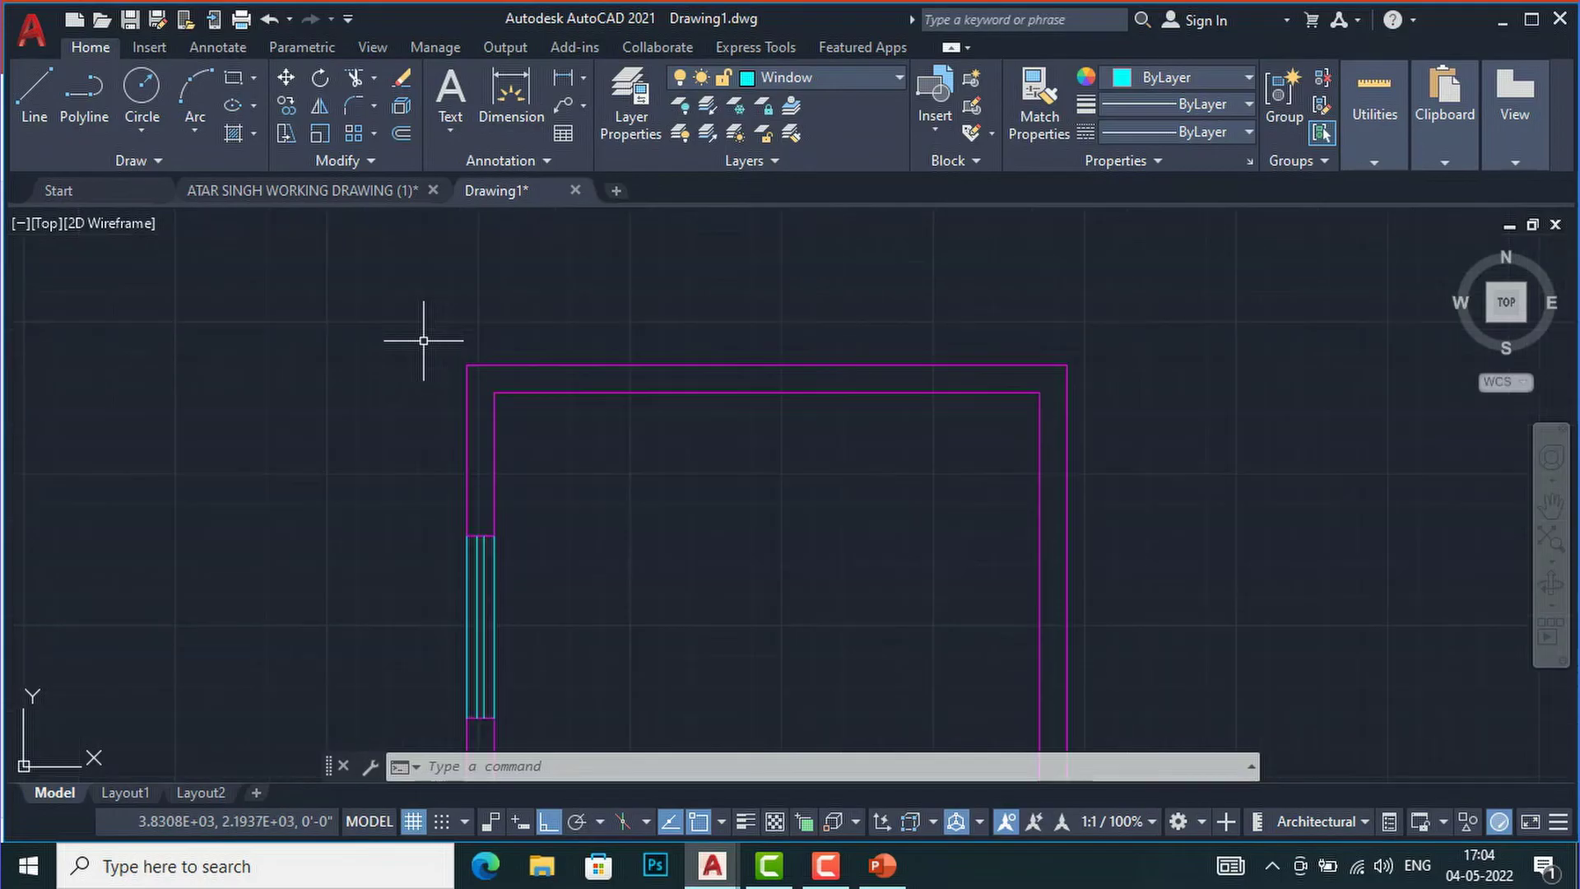
scroll(460, 383, "up", 3)
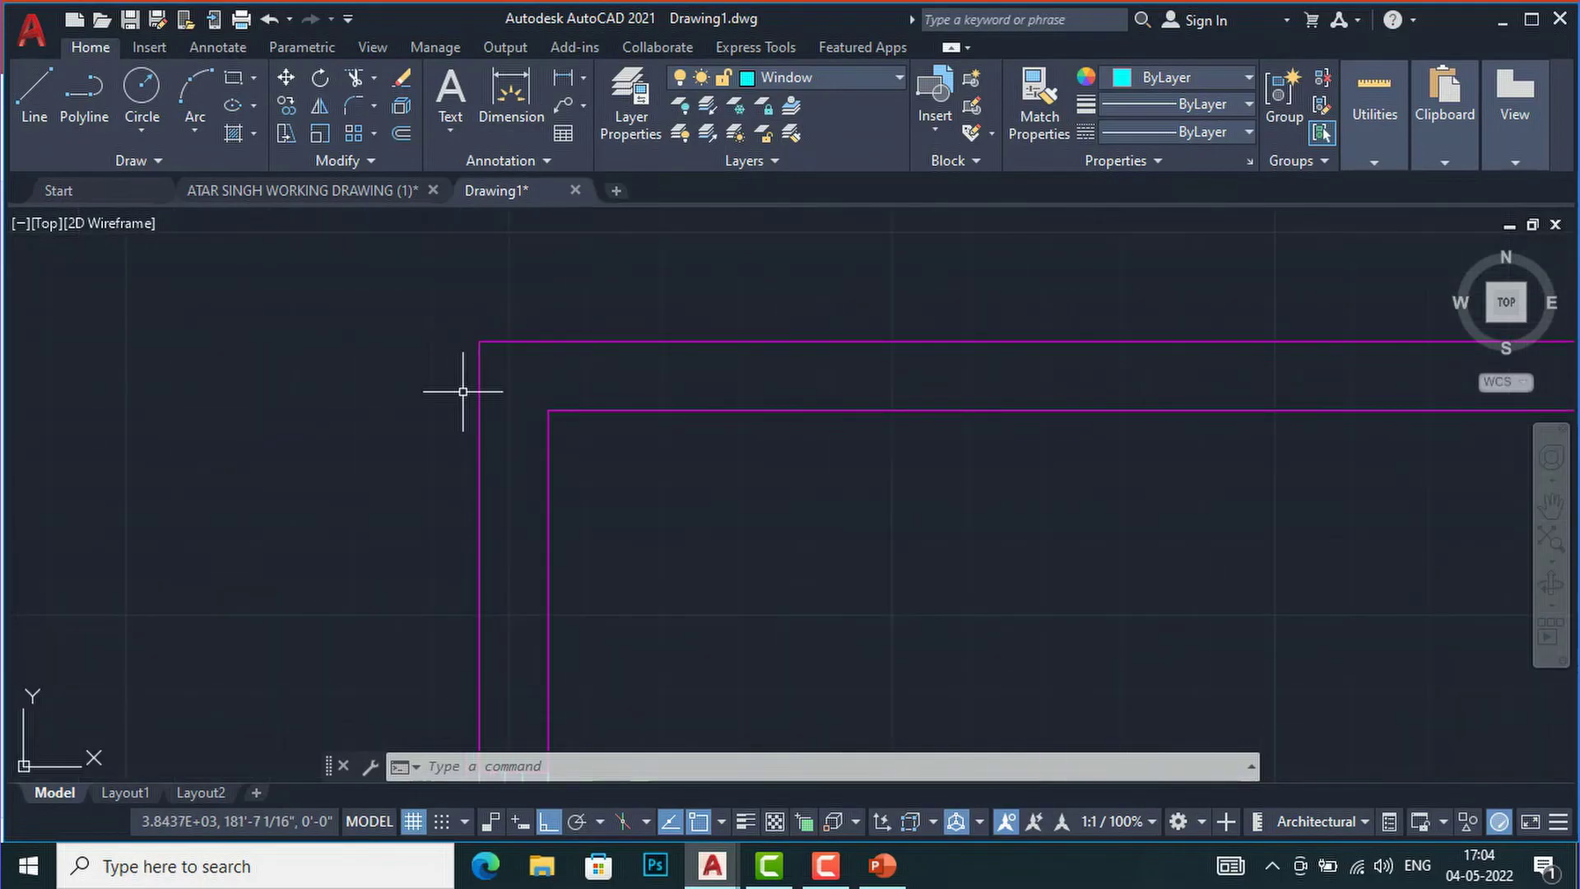
left_click(236, 75)
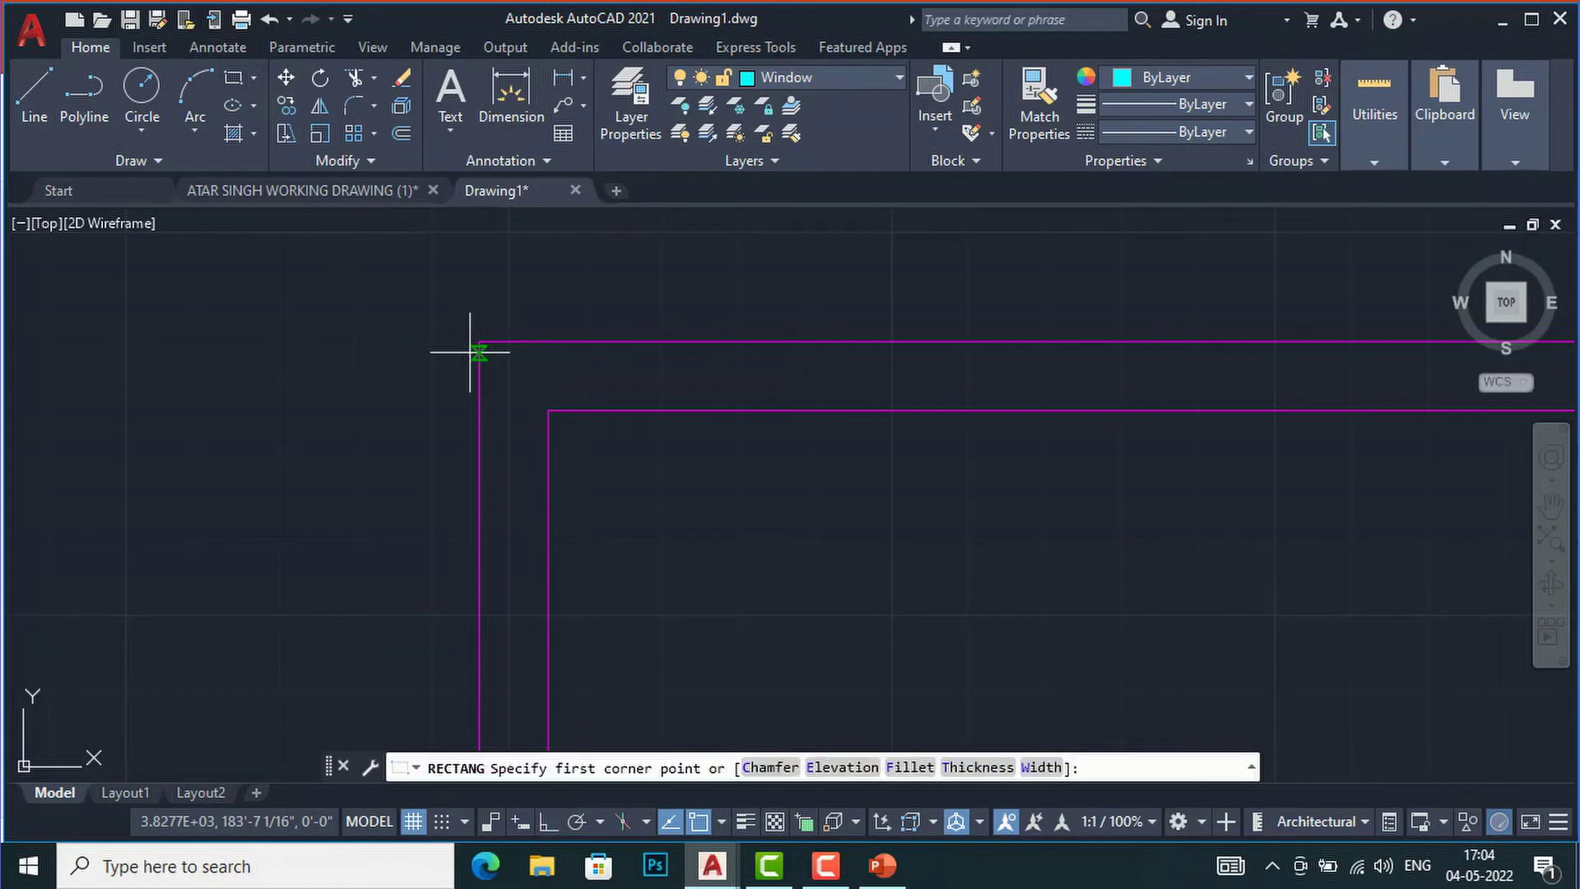
left_click(480, 341)
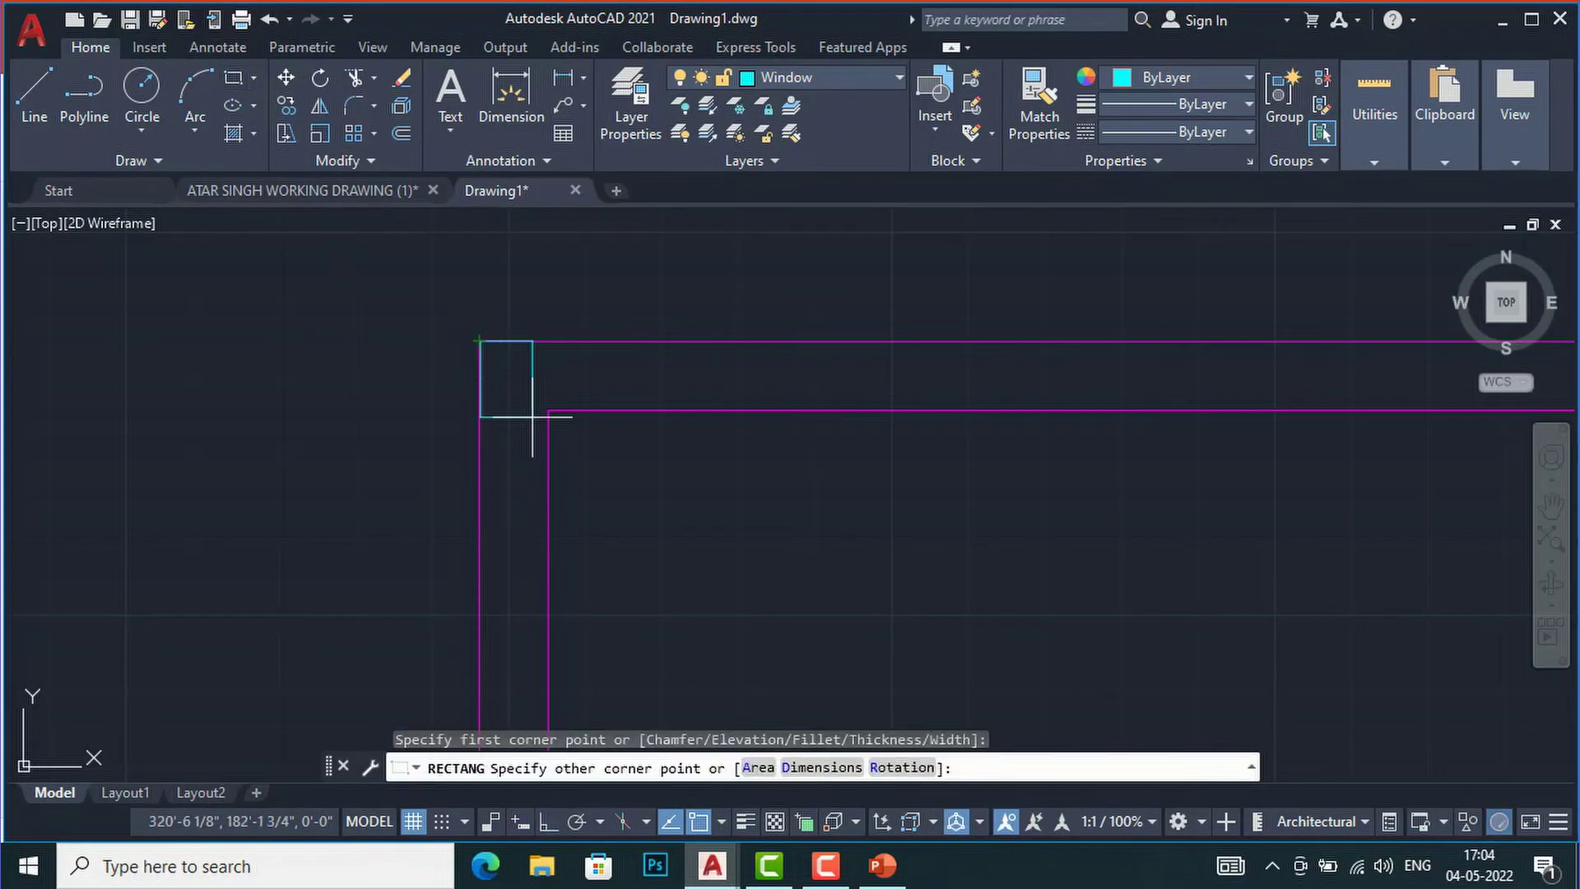
key("Escape")
Make column the current layer and draw a rectangle from the outer to the inner corner of the walls' upper-left junction
left_click(807, 75)
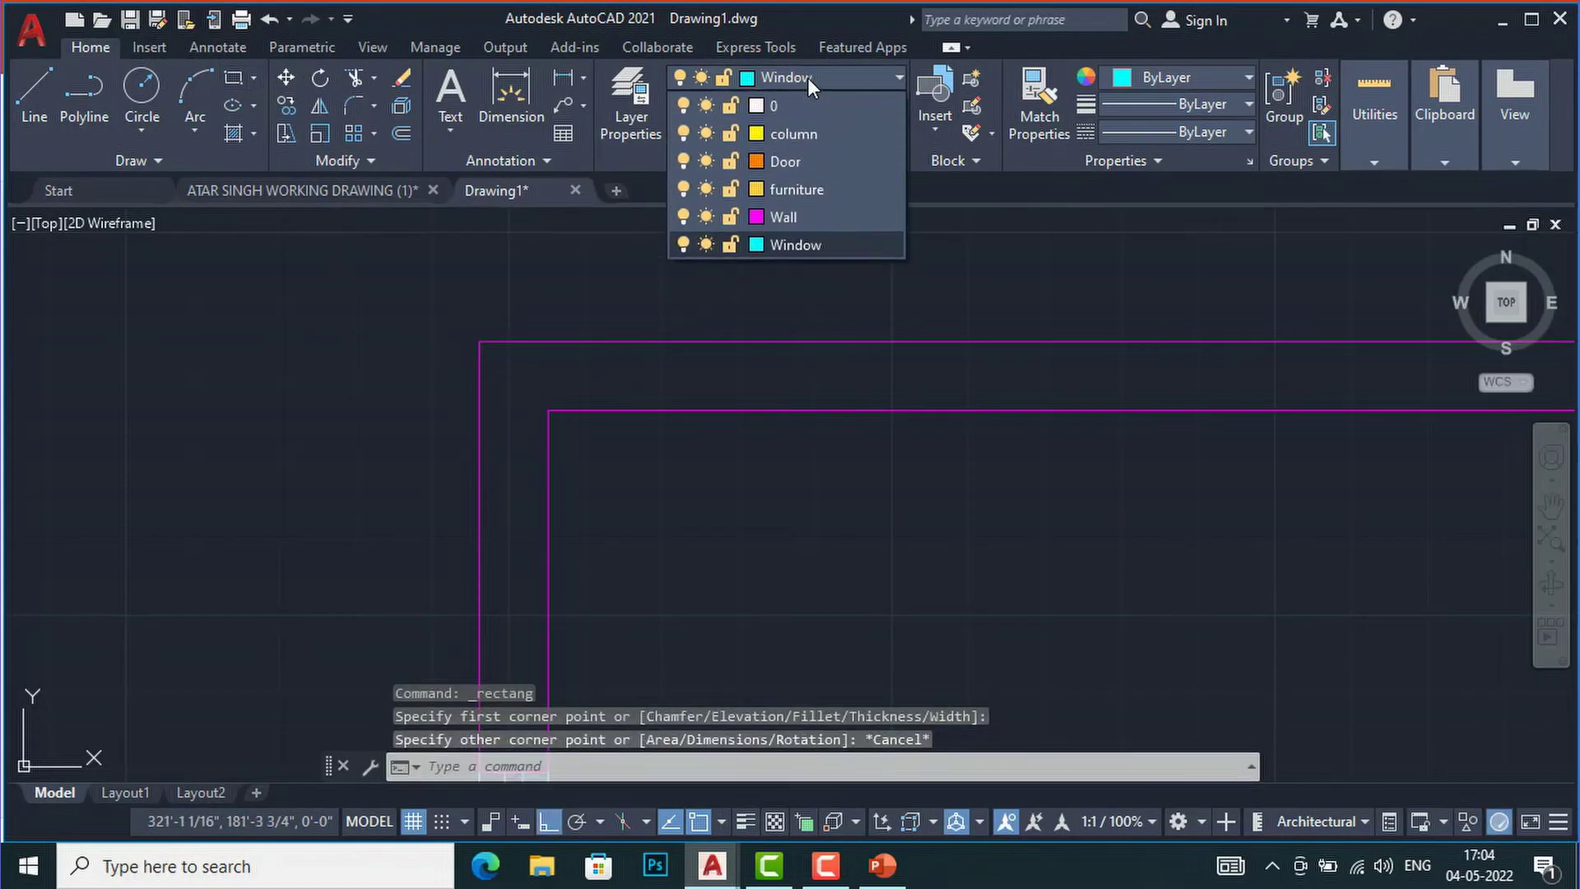
left_click(802, 134)
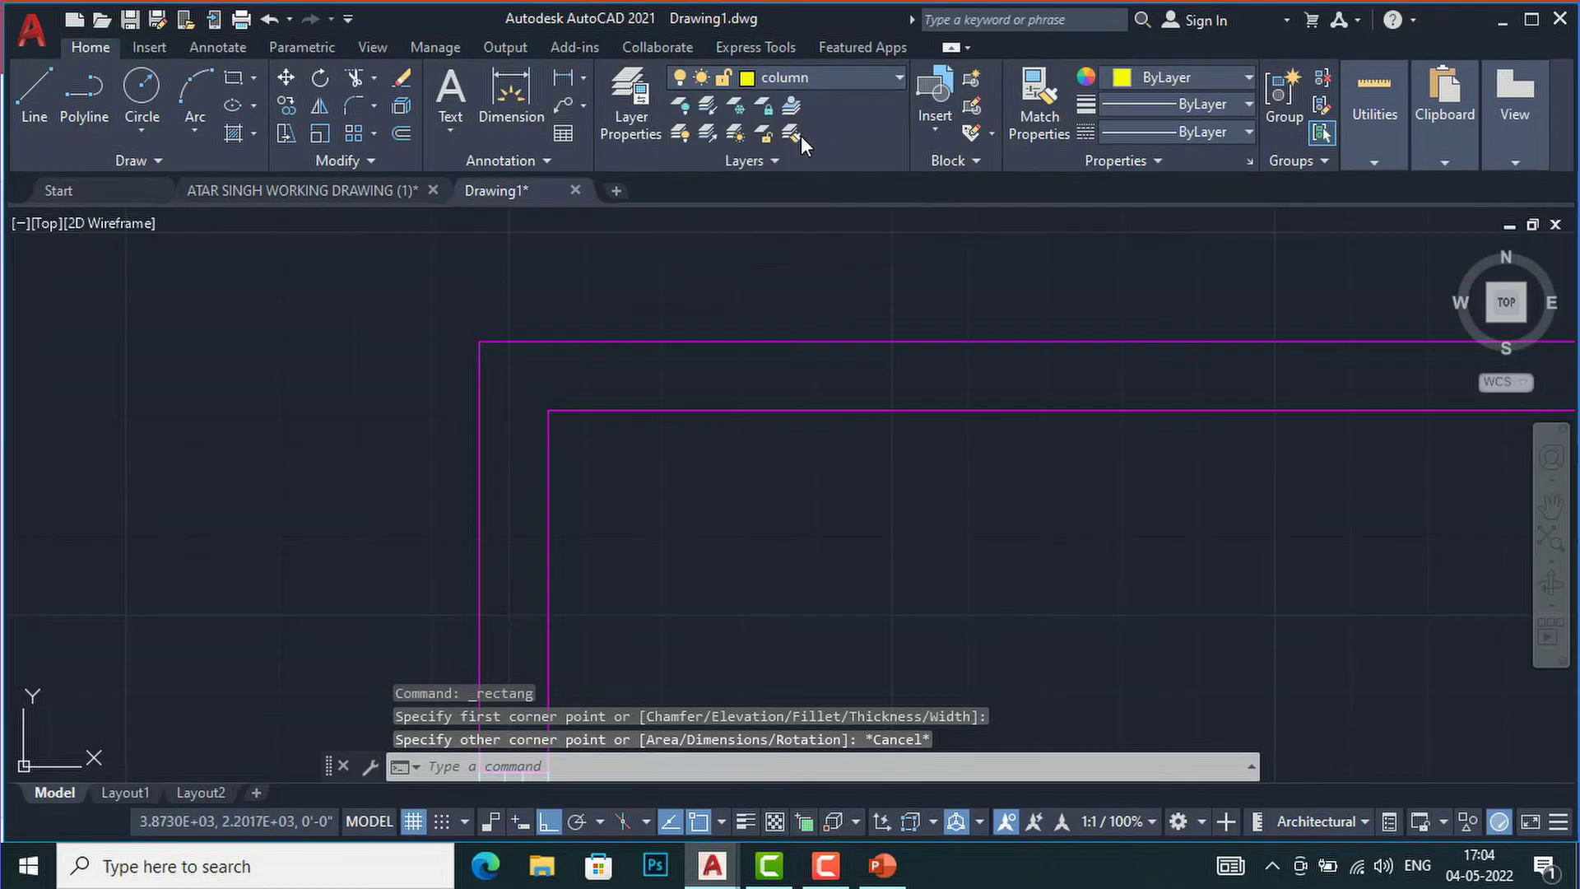
left_click(229, 83)
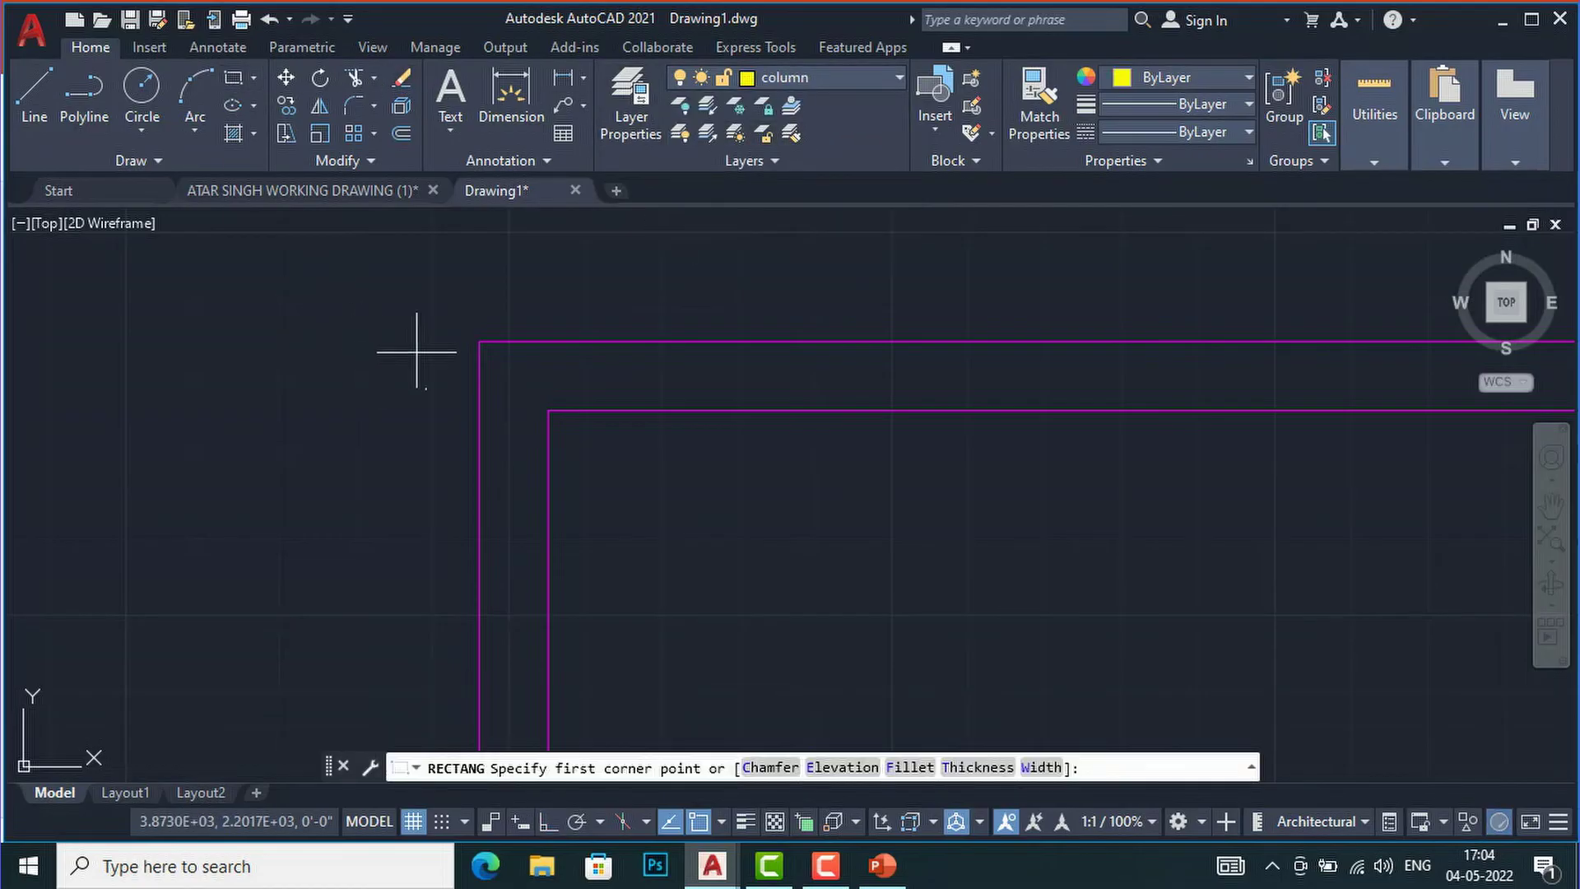
left_click(479, 341)
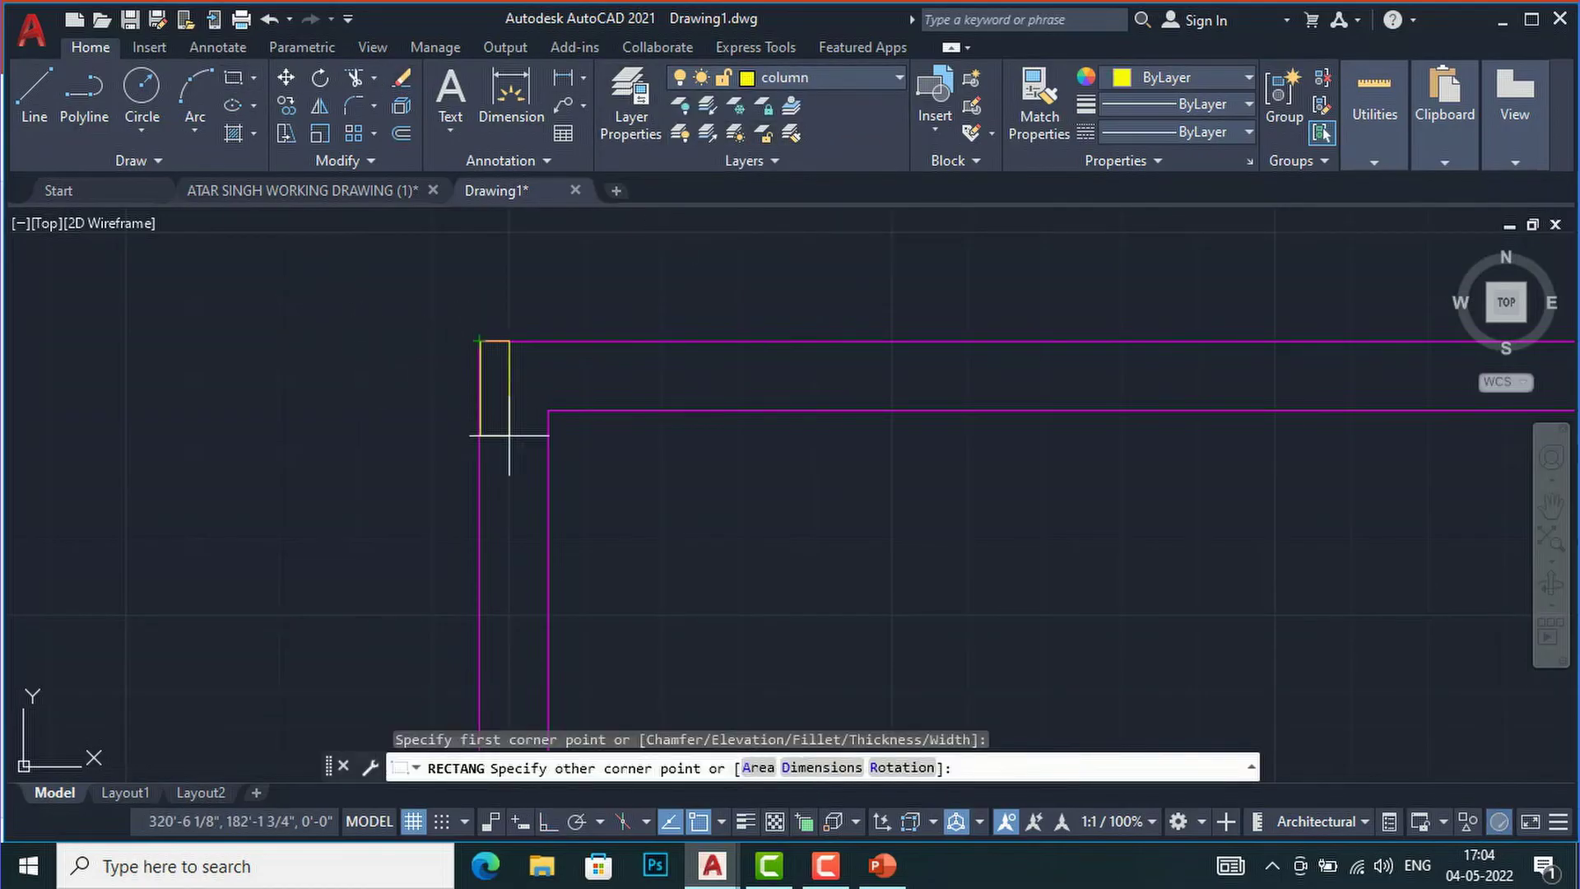
left_click(549, 410)
key("Escape")
scroll(502, 387, "up", 2)
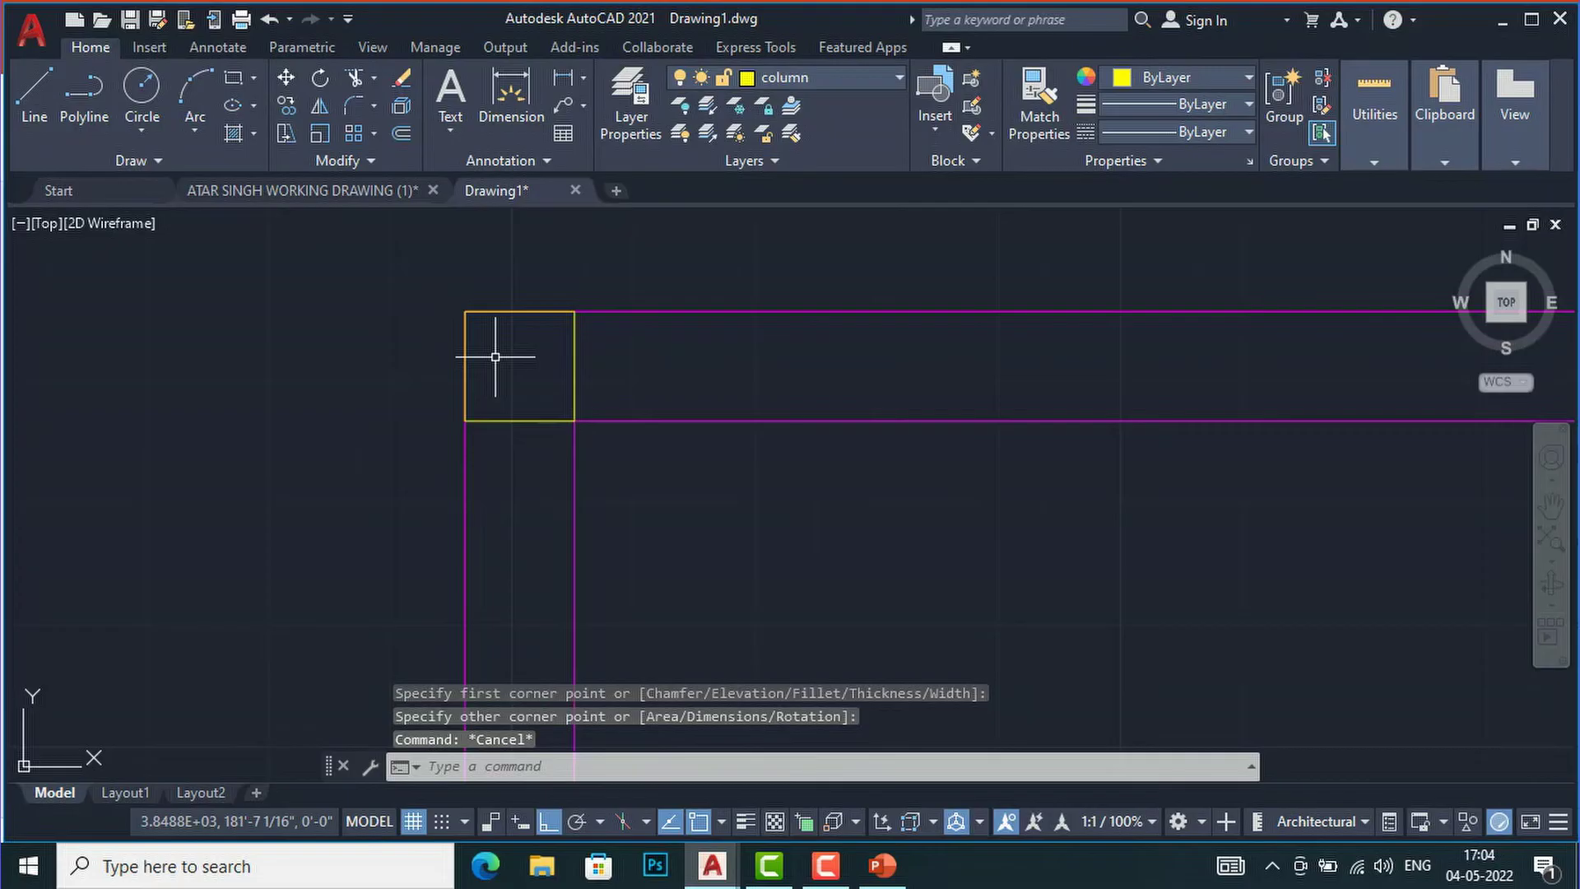
Hatch the inside of the column rectangle with the current ANGLE pattern
type("H")
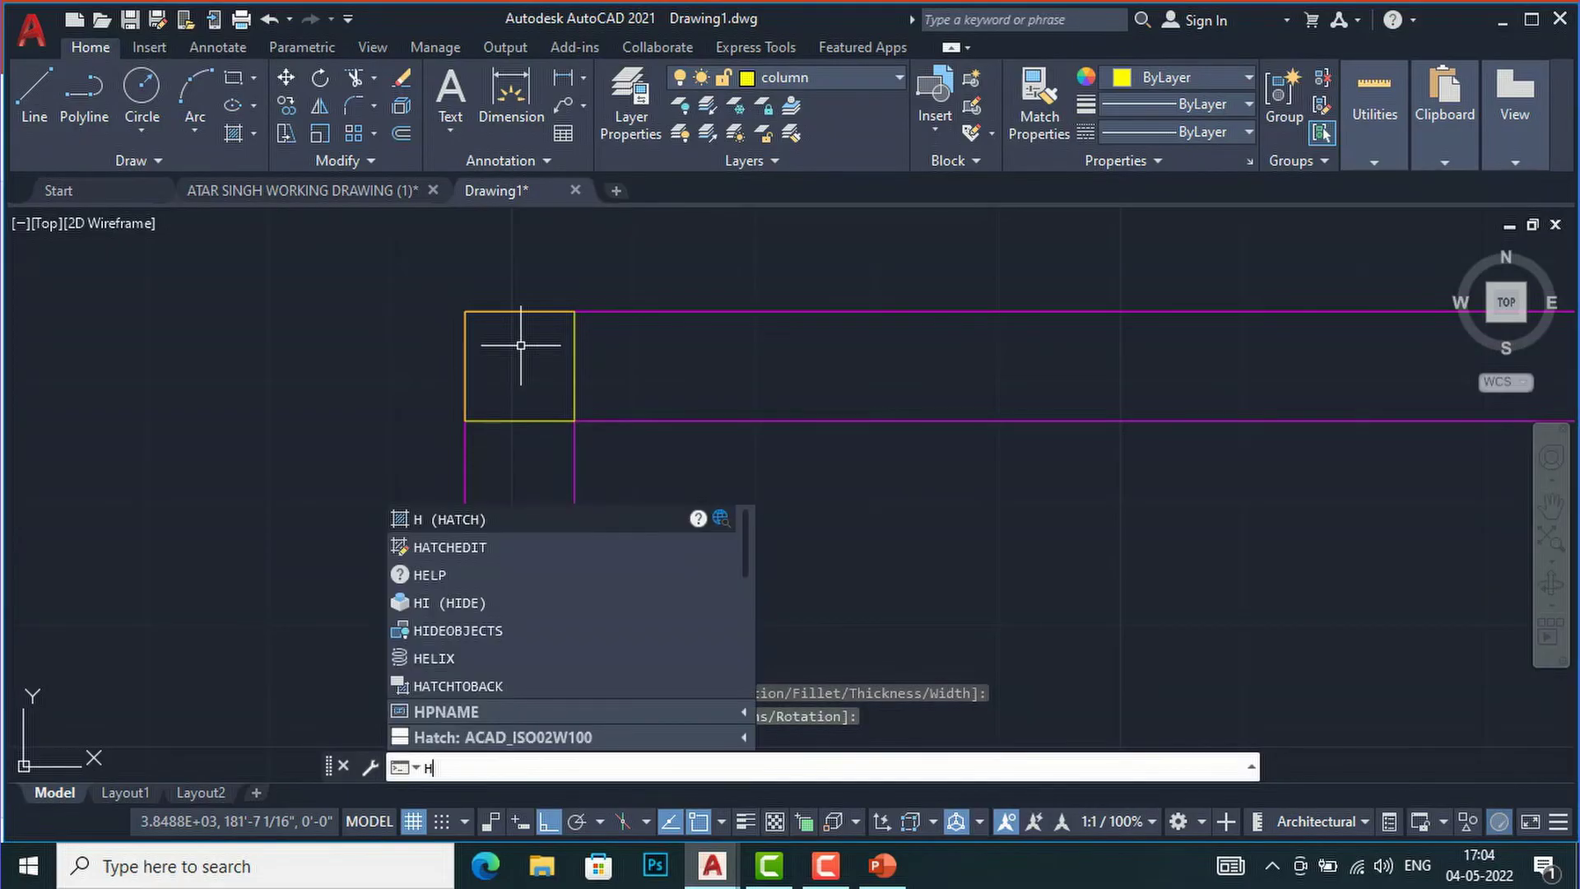
key("Return")
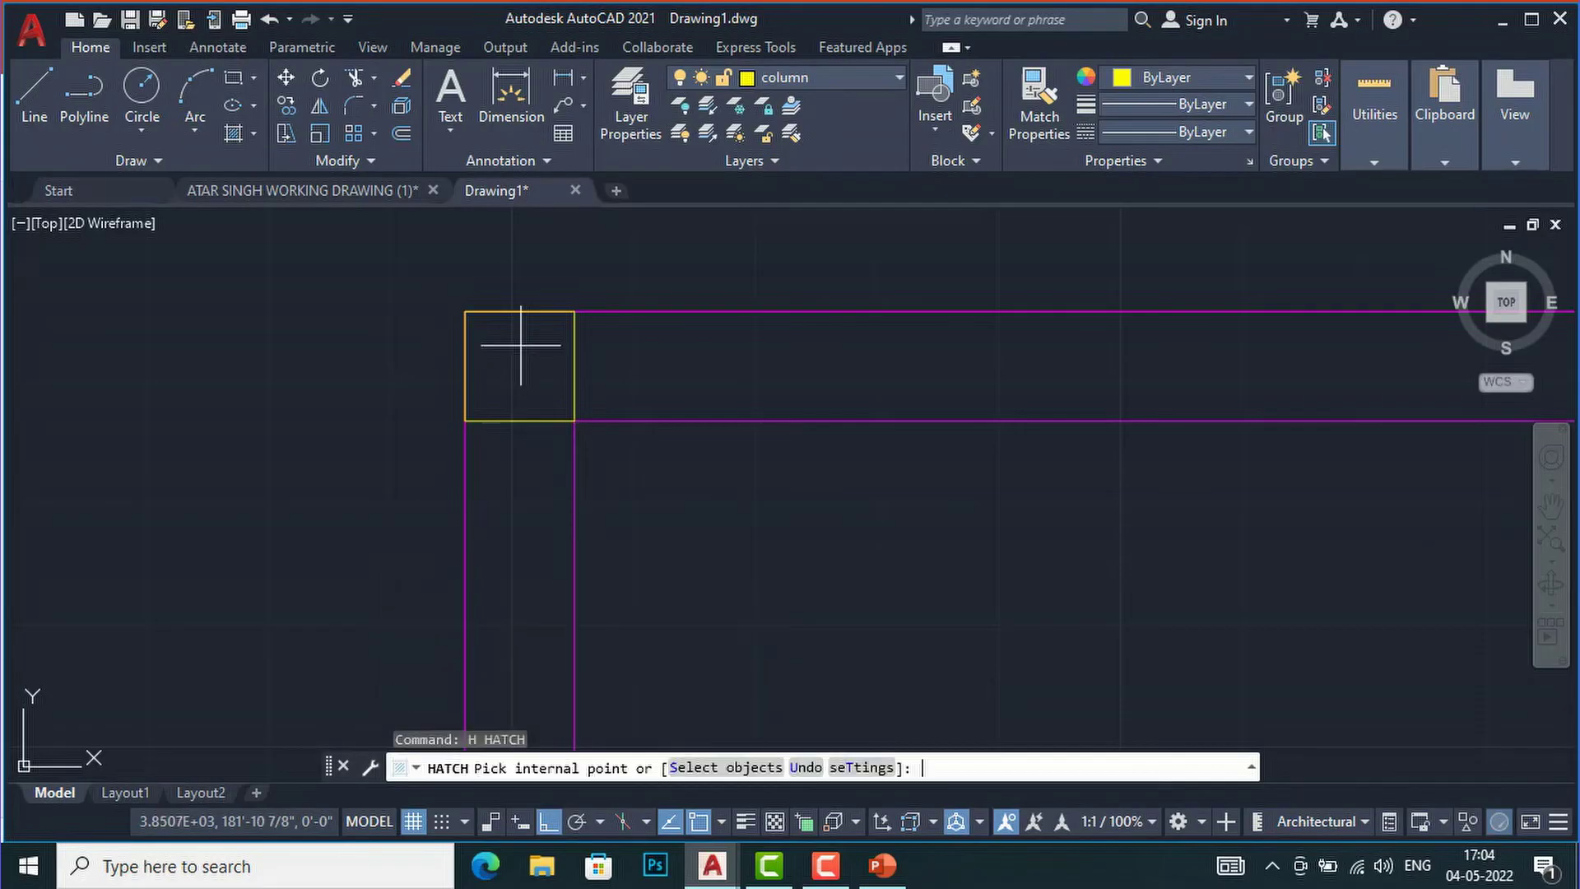
left_click(539, 403)
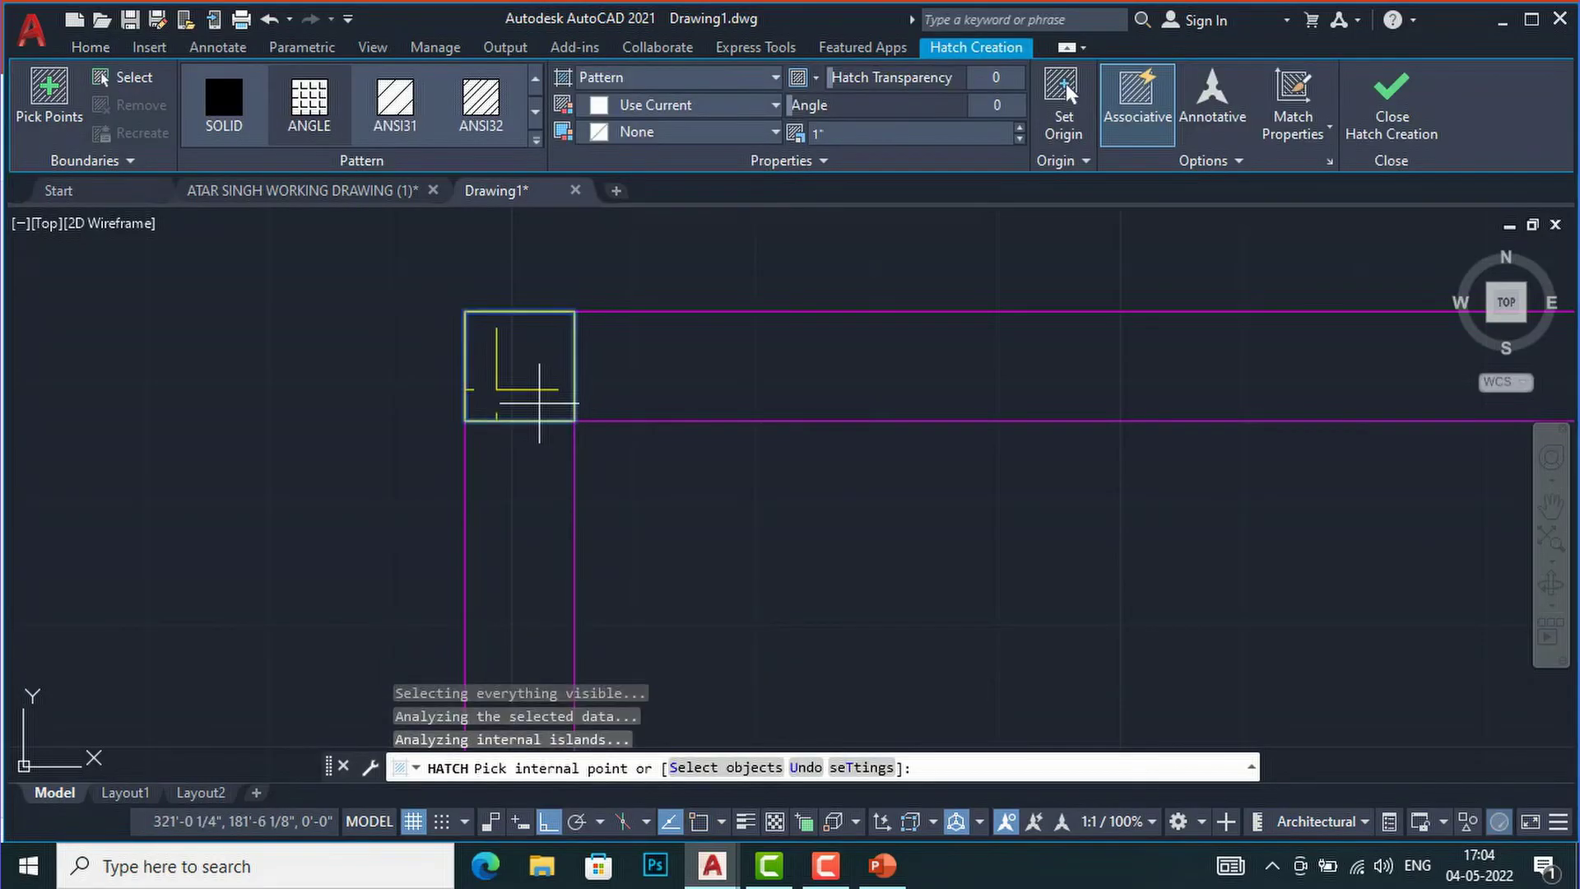
key("Escape")
key("Escape")
Change the column hatch's pattern to SOLID and close the hatch editing
left_click(542, 390)
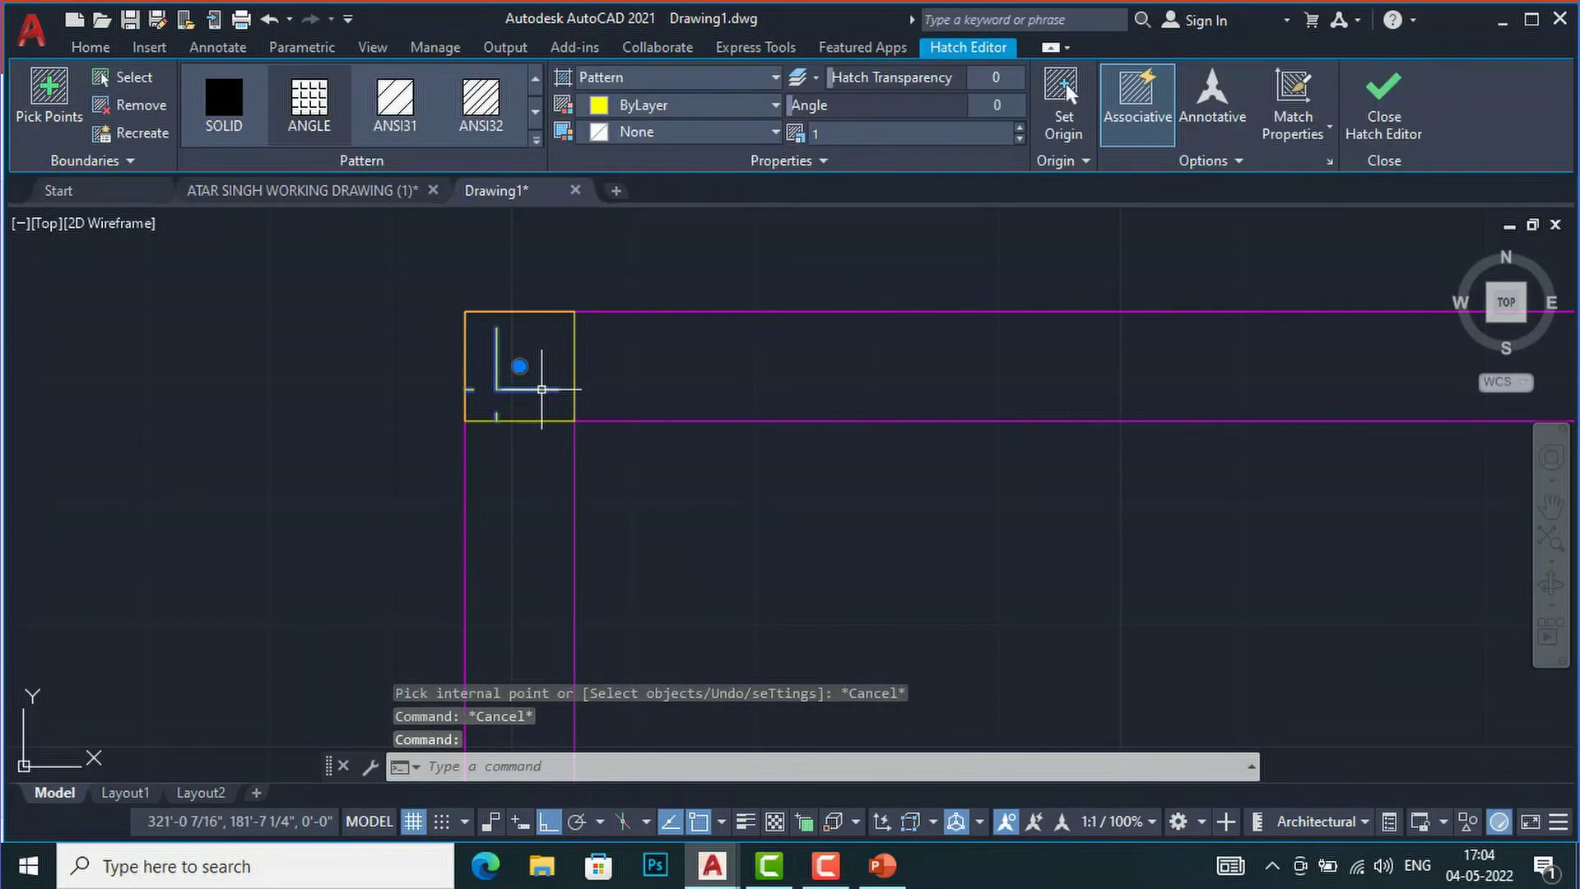
left_click(215, 123)
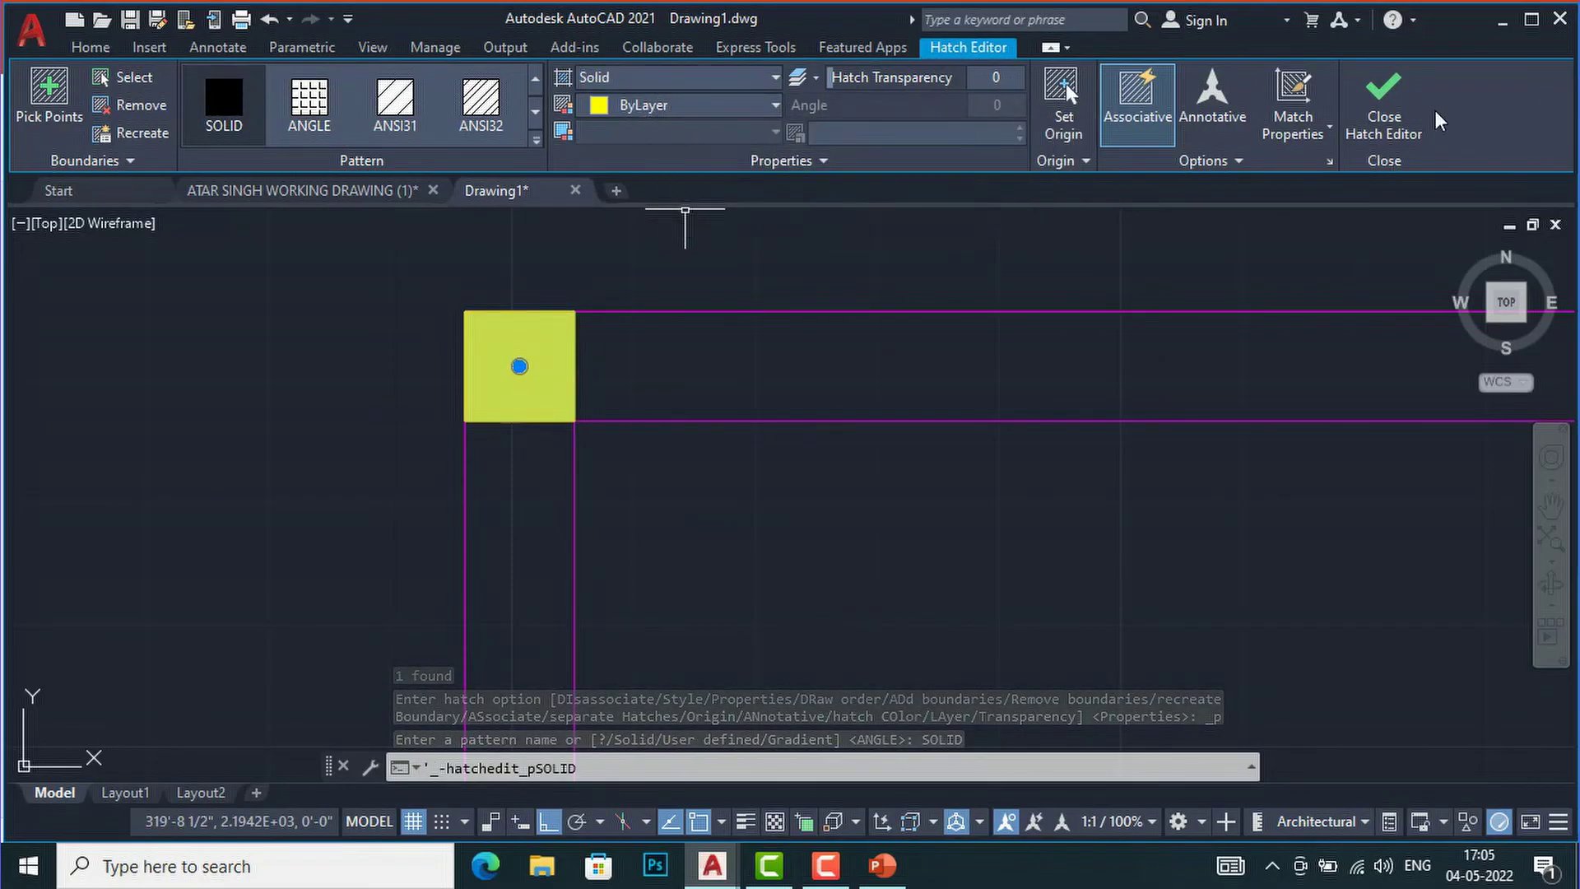
left_click(1385, 122)
scroll(502, 340, "down", 2)
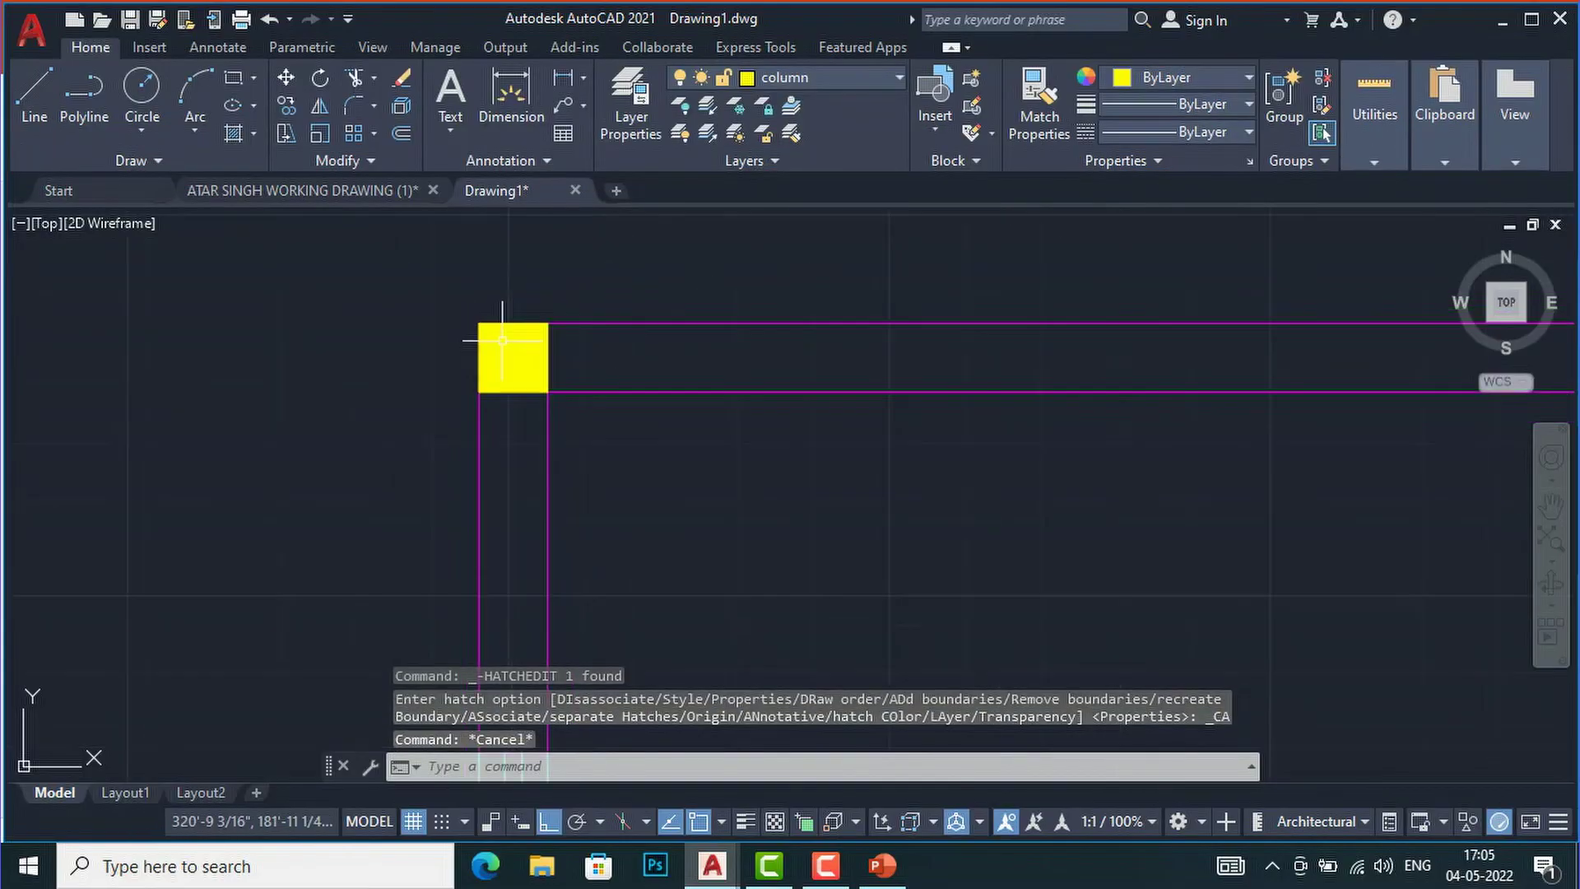
left_click(536, 342)
left_click(515, 356)
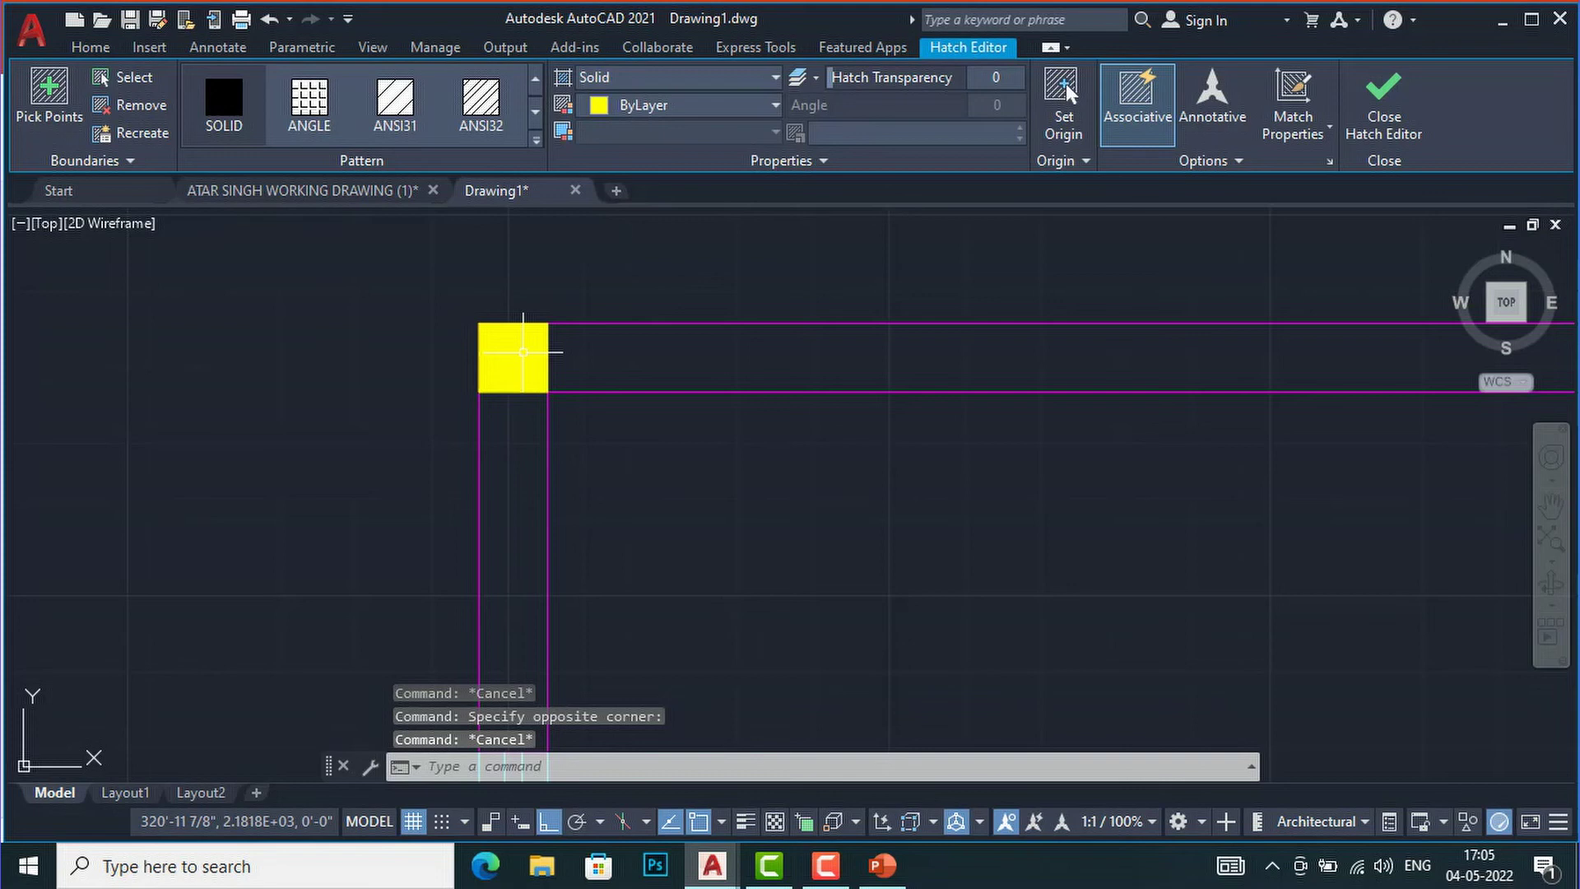
key("Escape")
scroll(388, 310, "down", 4)
scroll(435, 236, "down", 2)
Copy the column outline and hatch by its upper-right corner onto the room's outer upper-right corner
scroll(435, 247, "up", 6)
left_click(419, 404)
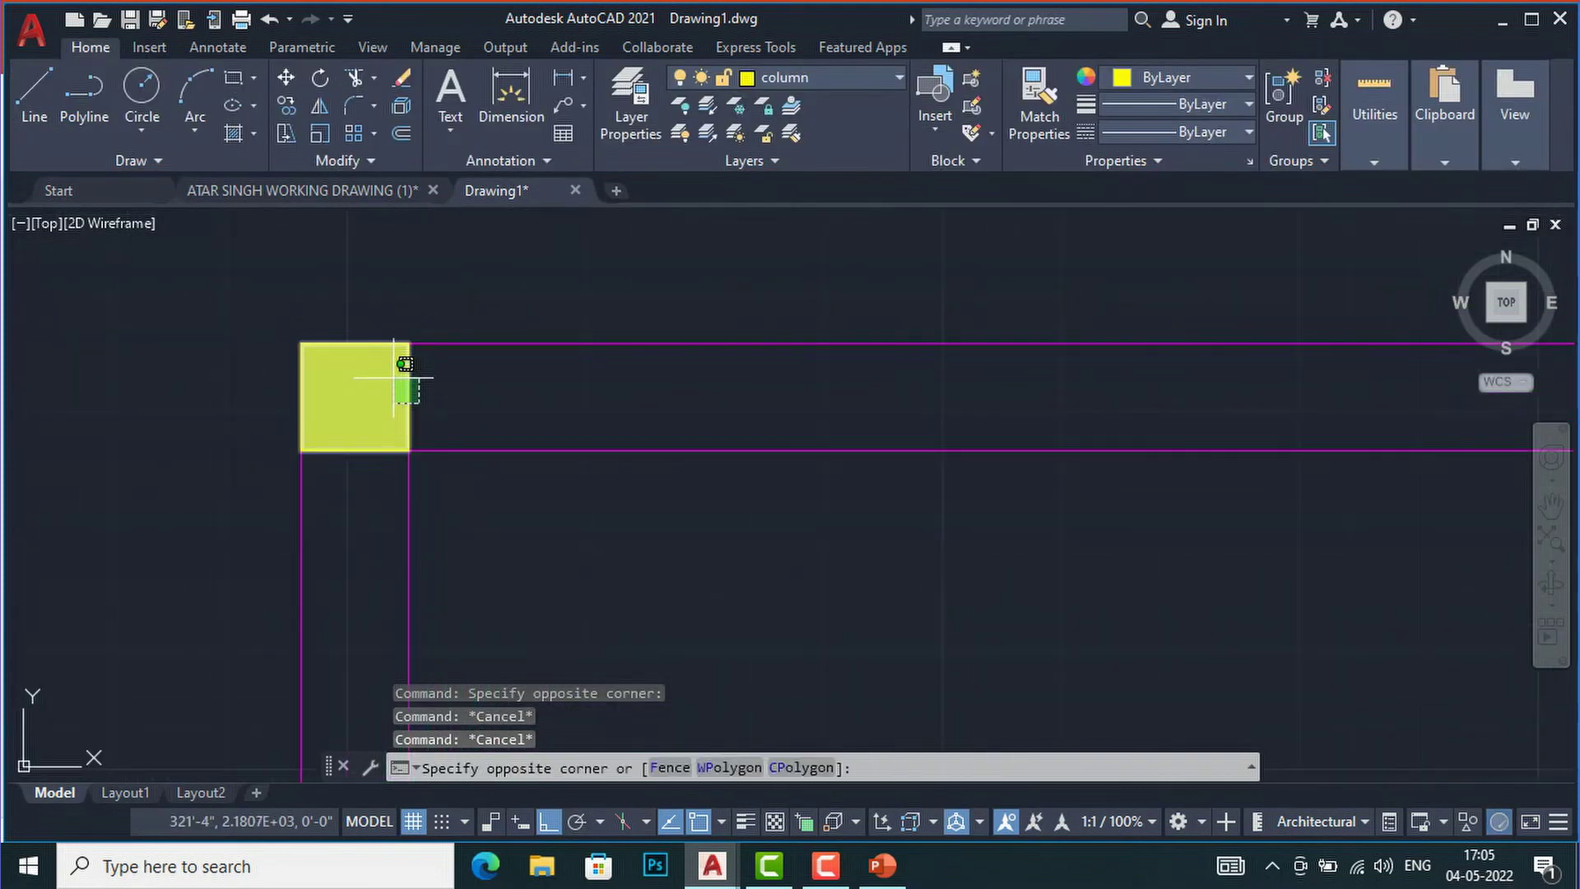
left_click(394, 378)
type("co")
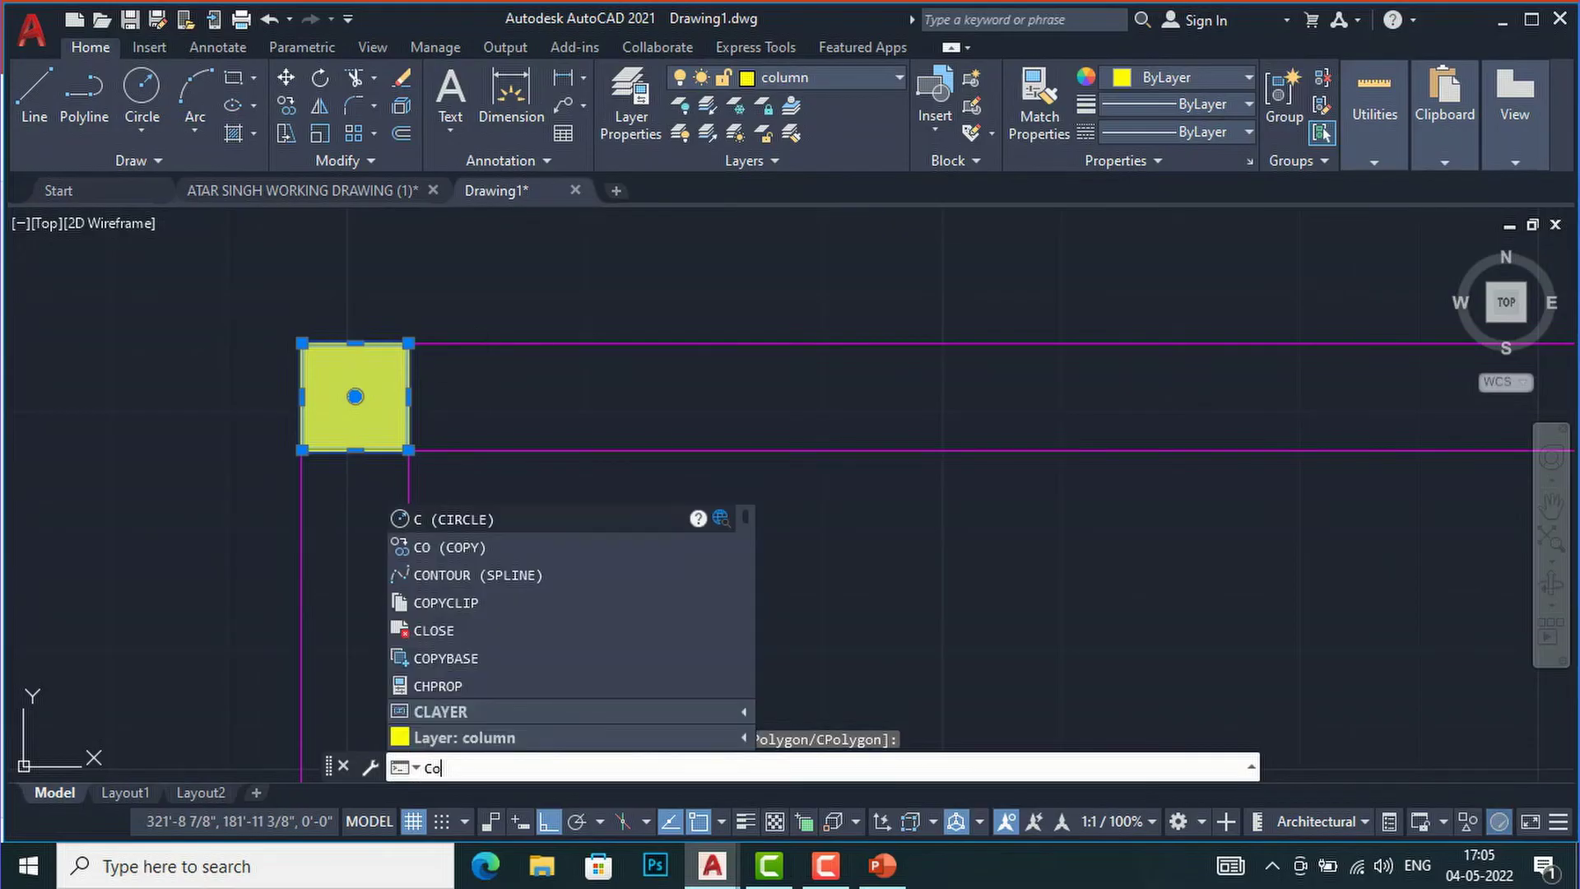
key("Return")
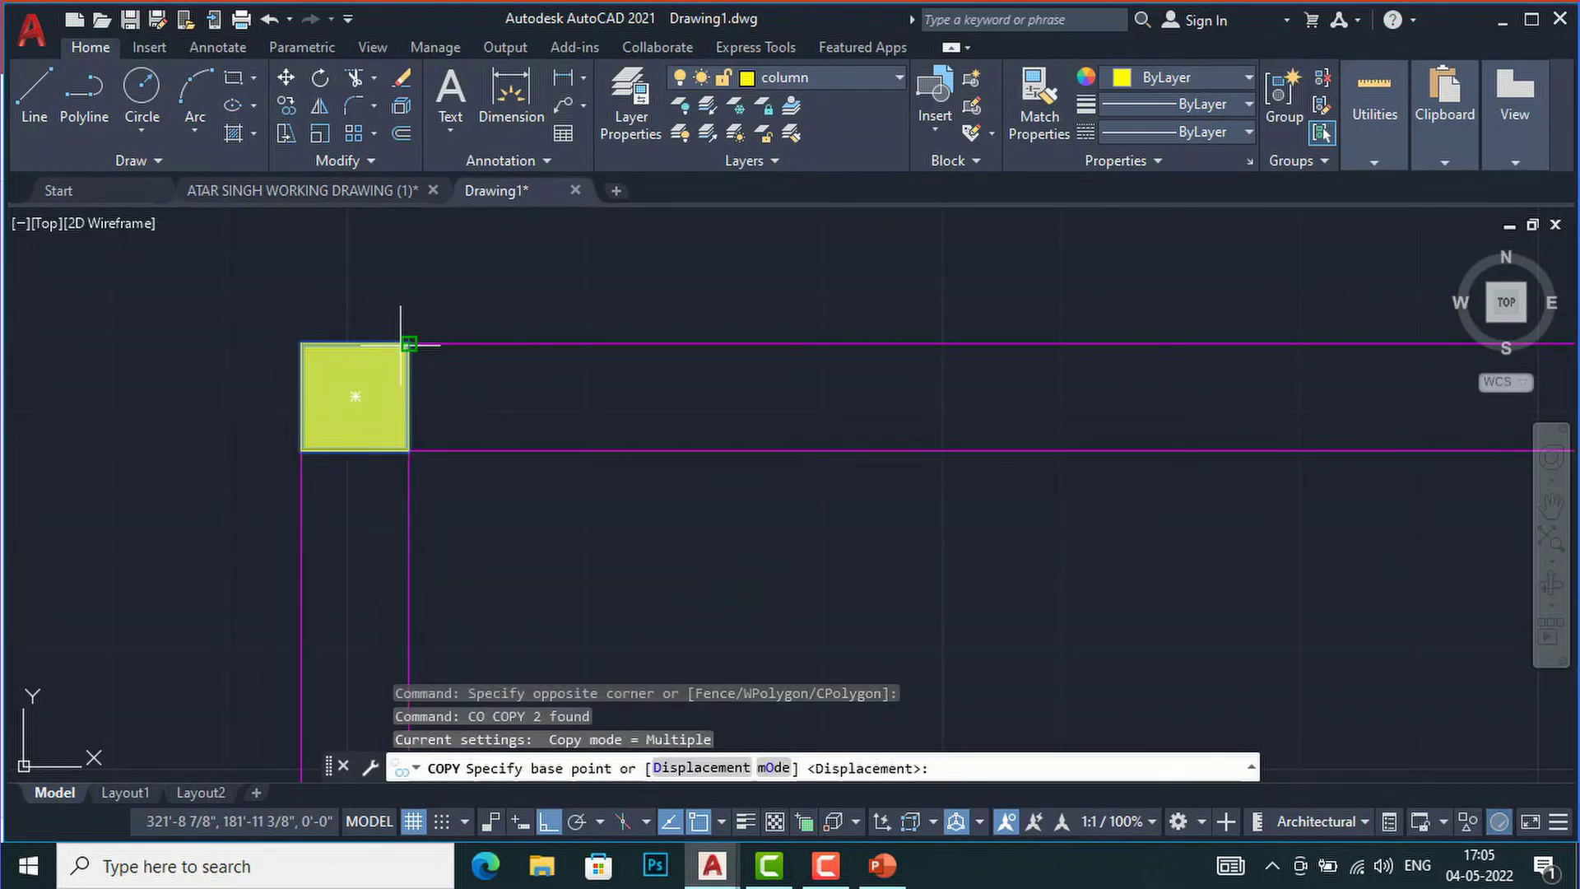
left_click(409, 343)
scroll(206, 362, "down", 5)
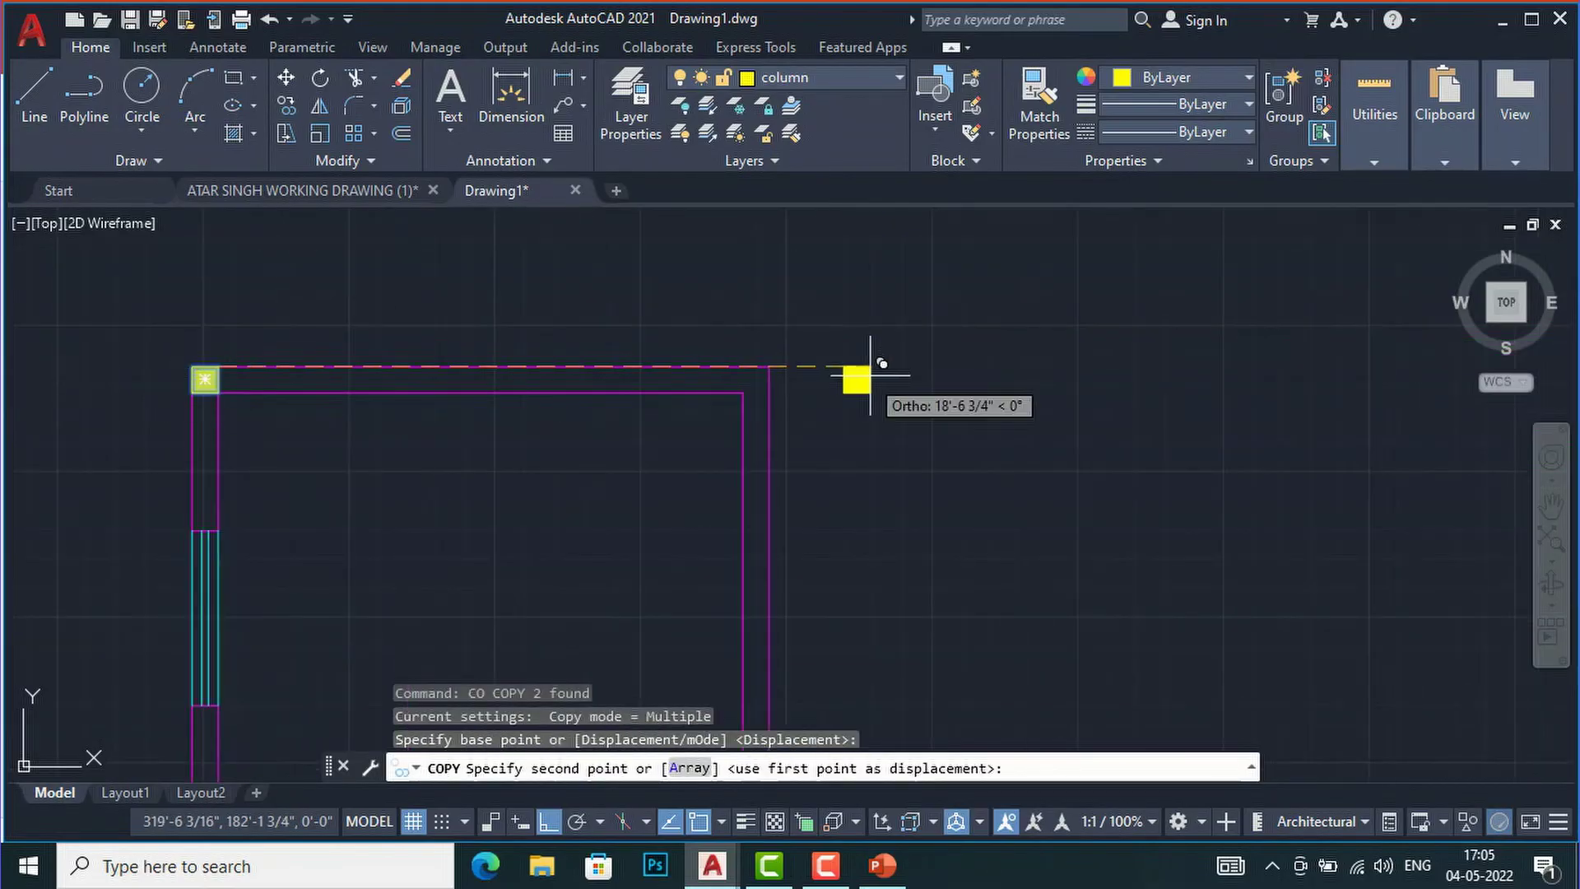
scroll(881, 354, "up", 4)
left_click(616, 352)
Place another column copy at the outer corner of the right wall's lower end and end the Copy command
scroll(621, 342, "down", 6)
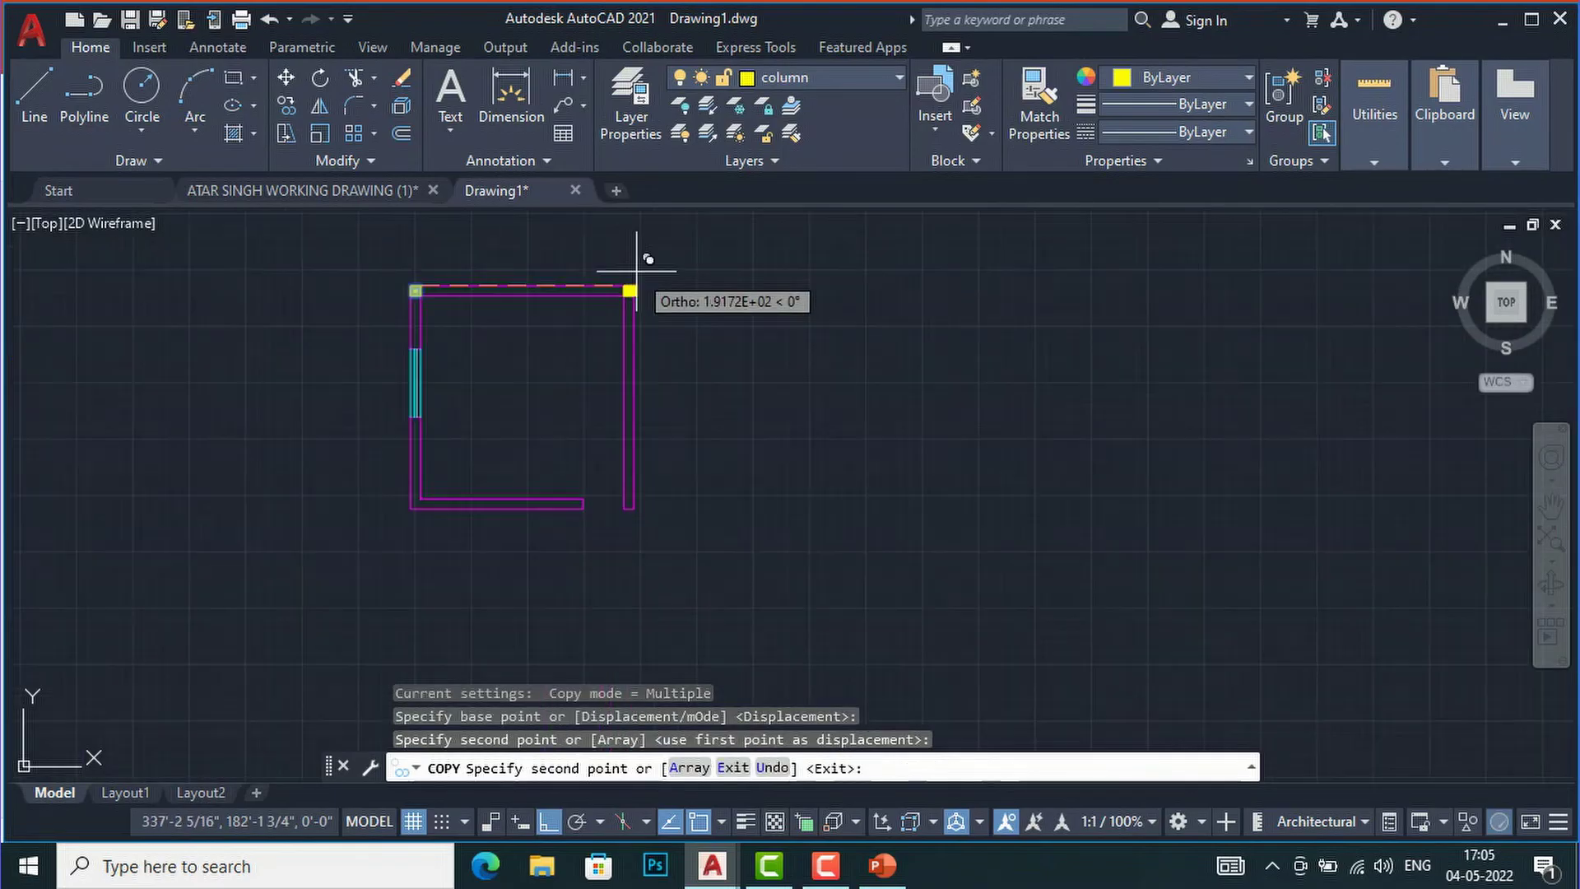
scroll(639, 502, "up", 5)
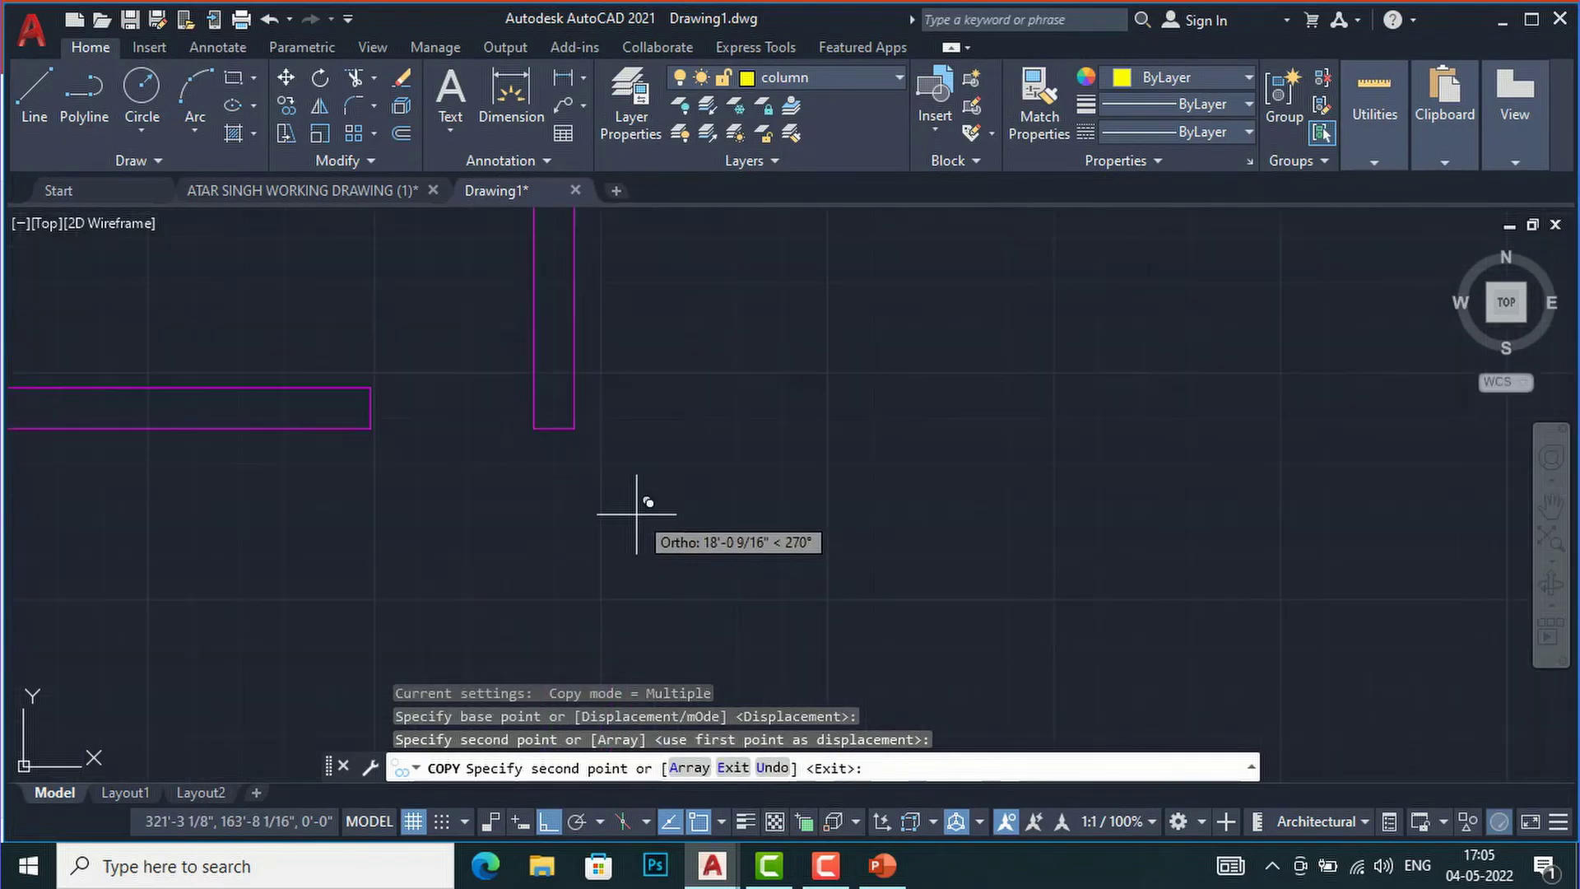
left_click(575, 427)
key("Escape")
Move the lower-right column up so its lower-right corner sits on the right wall's outer end corner
scroll(576, 469, "up", 2)
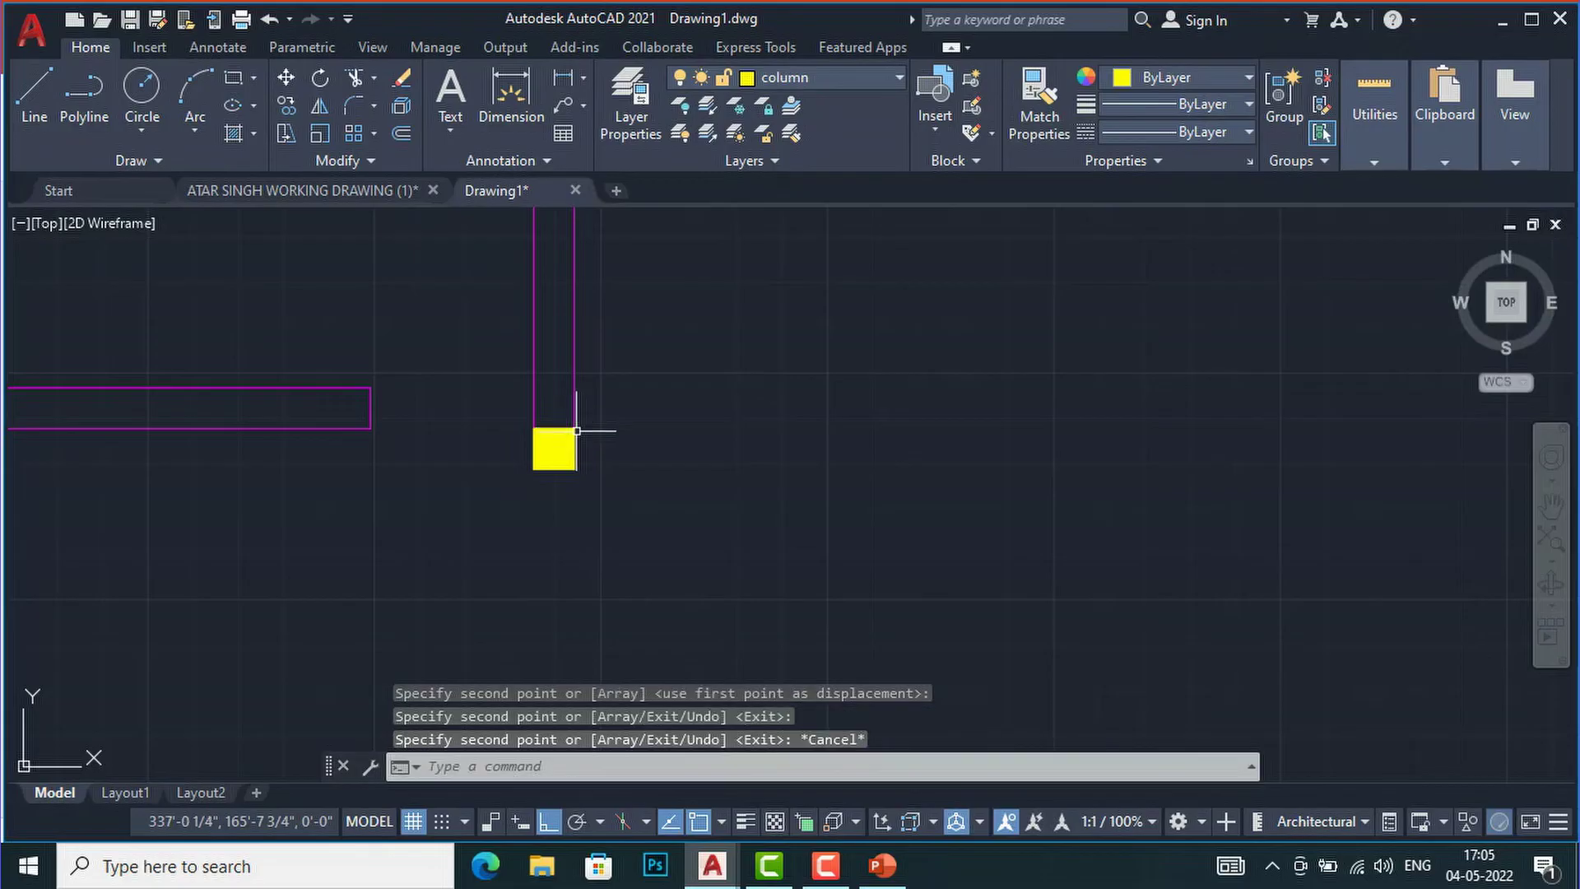
left_click(607, 502)
left_click(450, 439)
type("m")
key("Return")
left_click(577, 475)
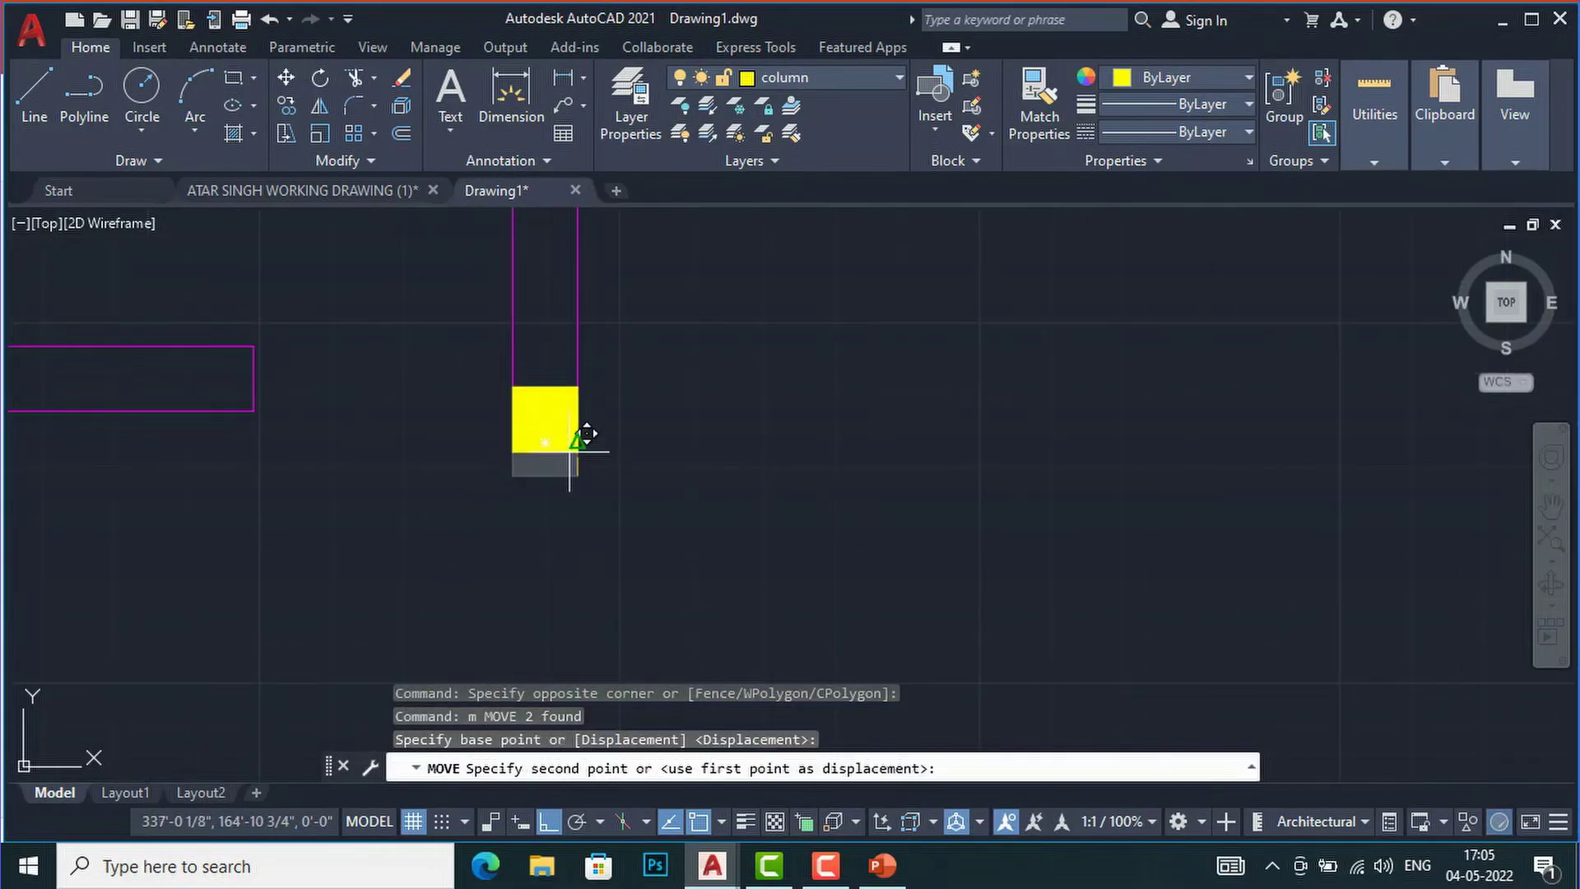
left_click(583, 403)
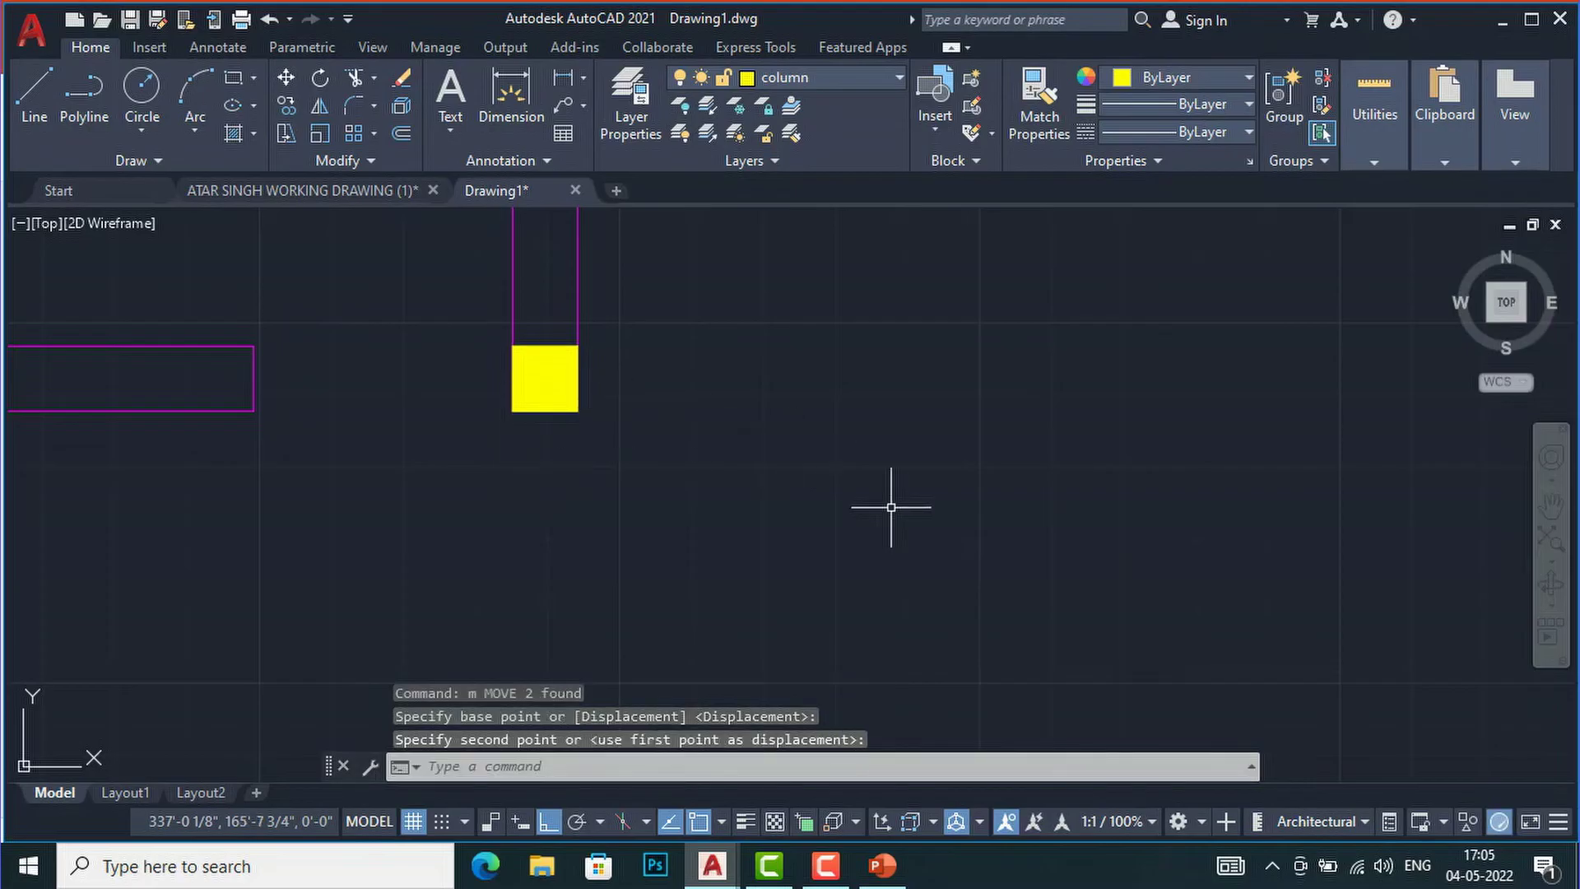
Copy the lower-right column's outline and hatch by its lower-left corner onto the room's outer lower-left corner and end the Copy command
scroll(705, 529, "down", 4)
scroll(705, 529, "up", 3)
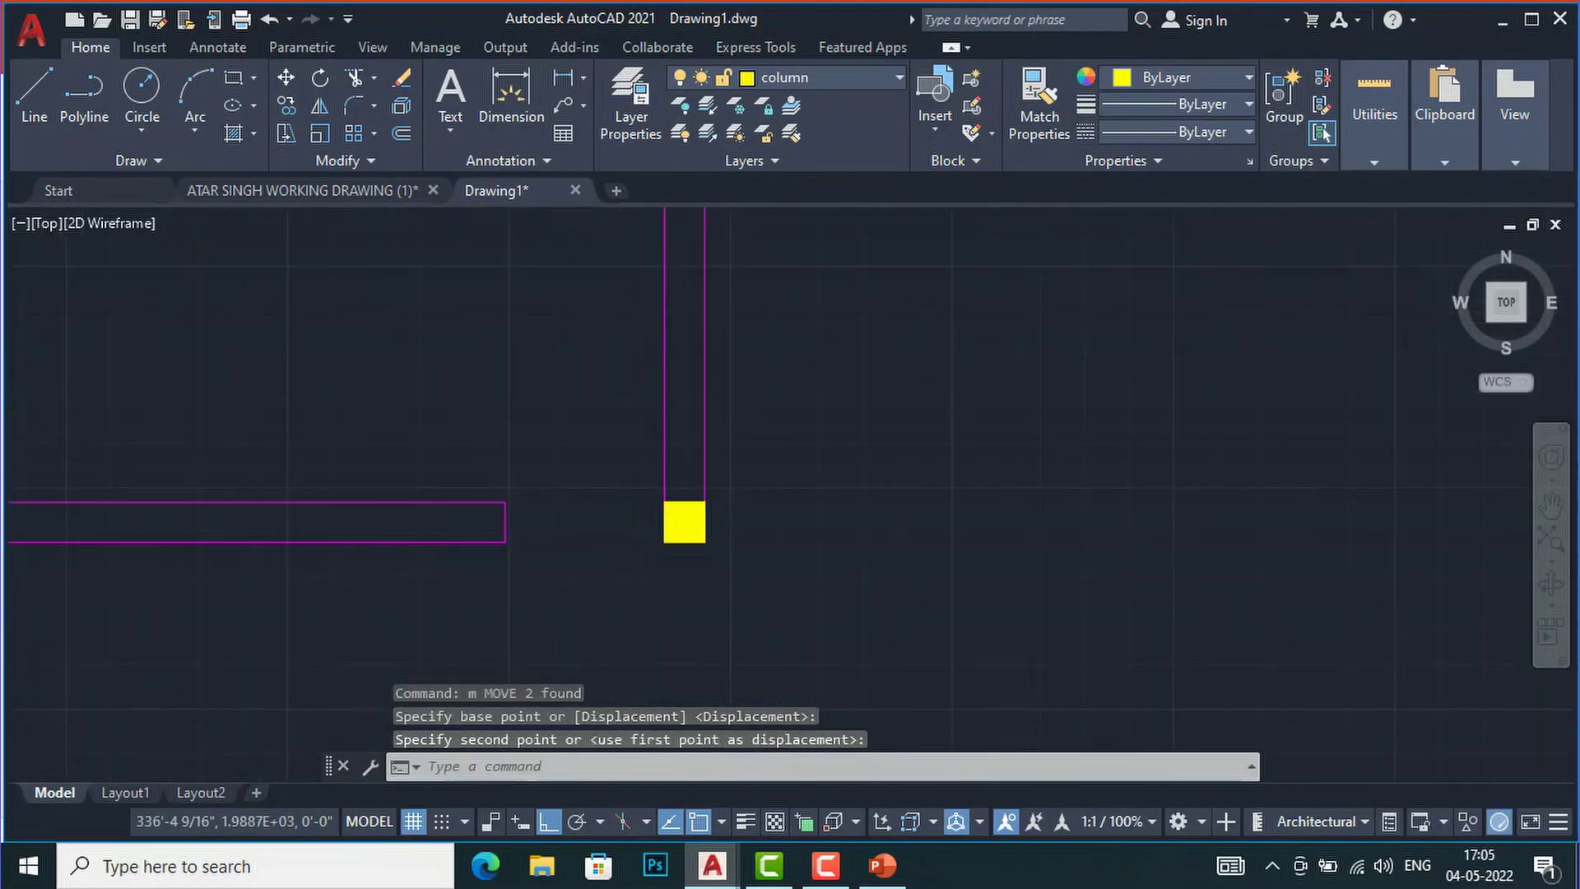
scroll(681, 363, "up", 3)
left_click(681, 372)
left_click(695, 430)
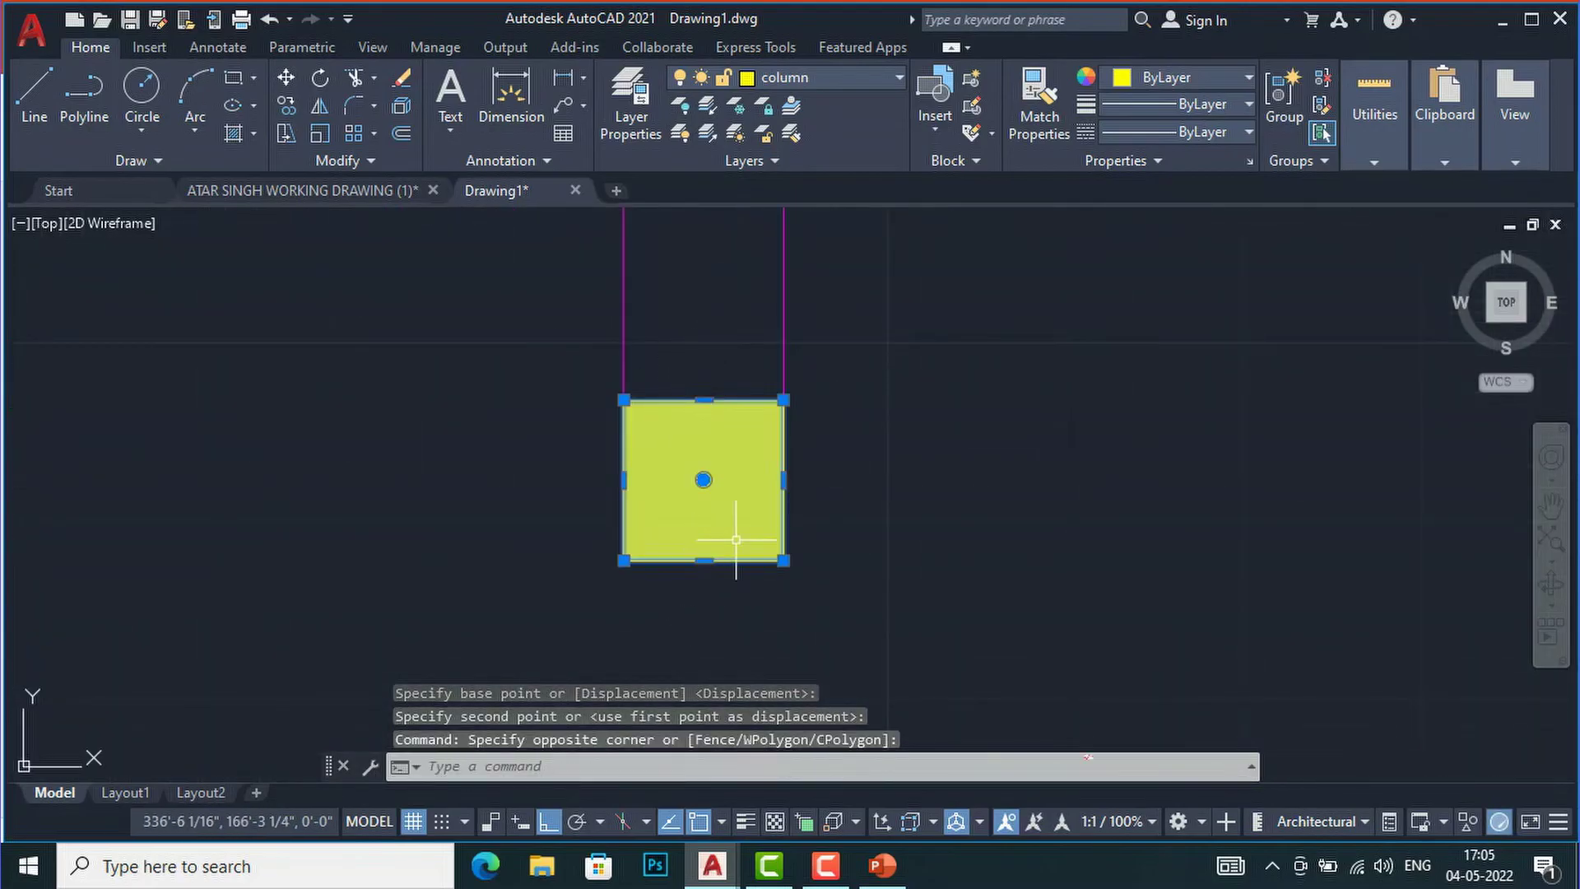
type("co")
key("Return")
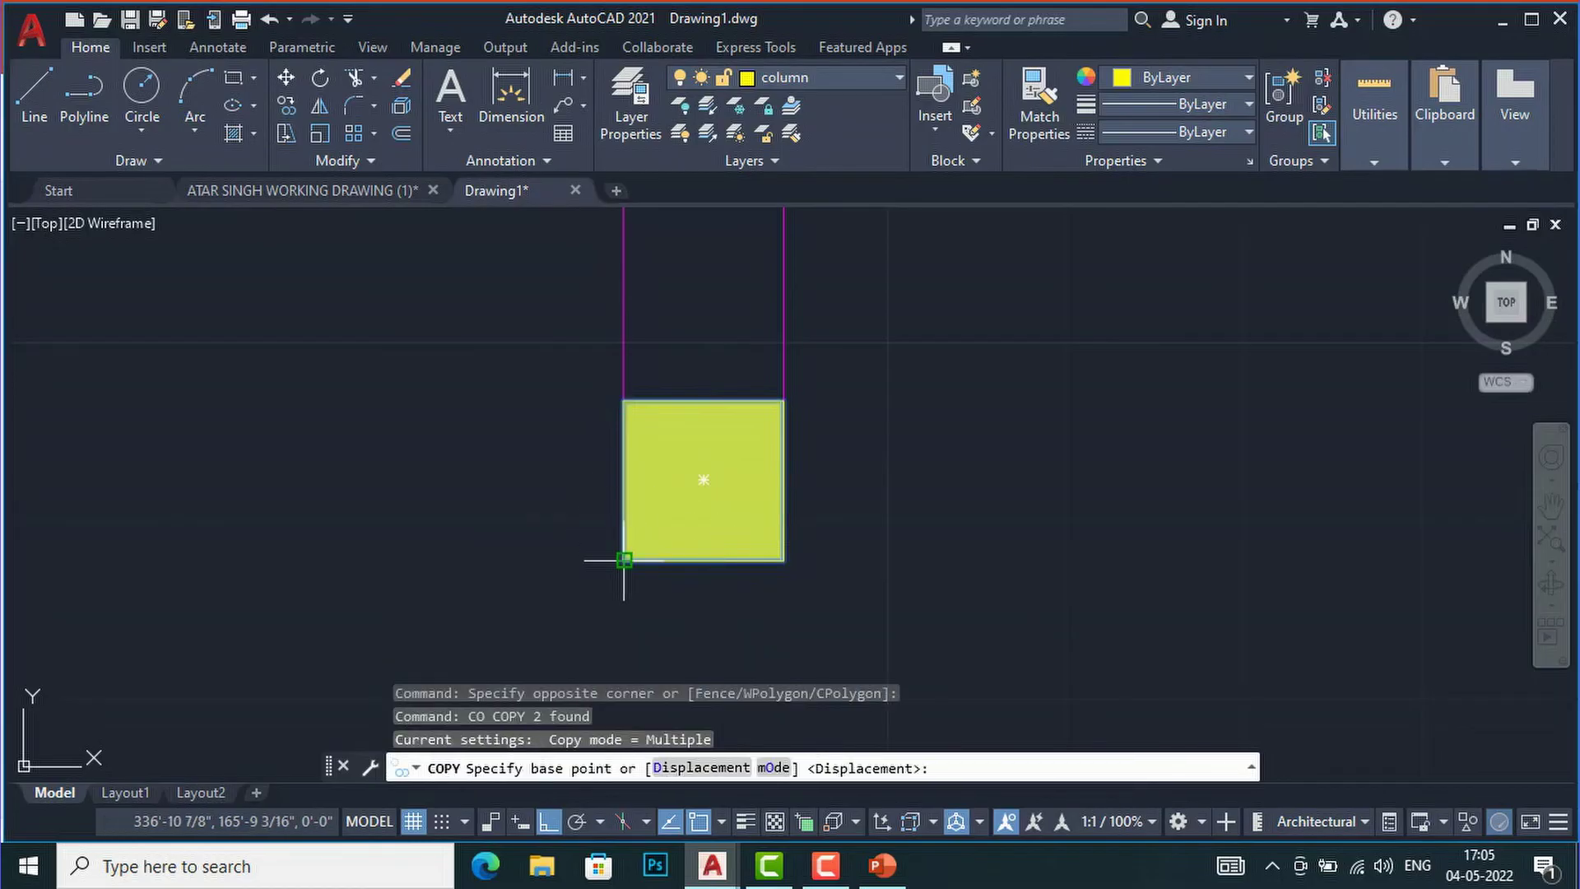
left_click(624, 560)
scroll(692, 522, "down", 4)
scroll(469, 448, "up", 3)
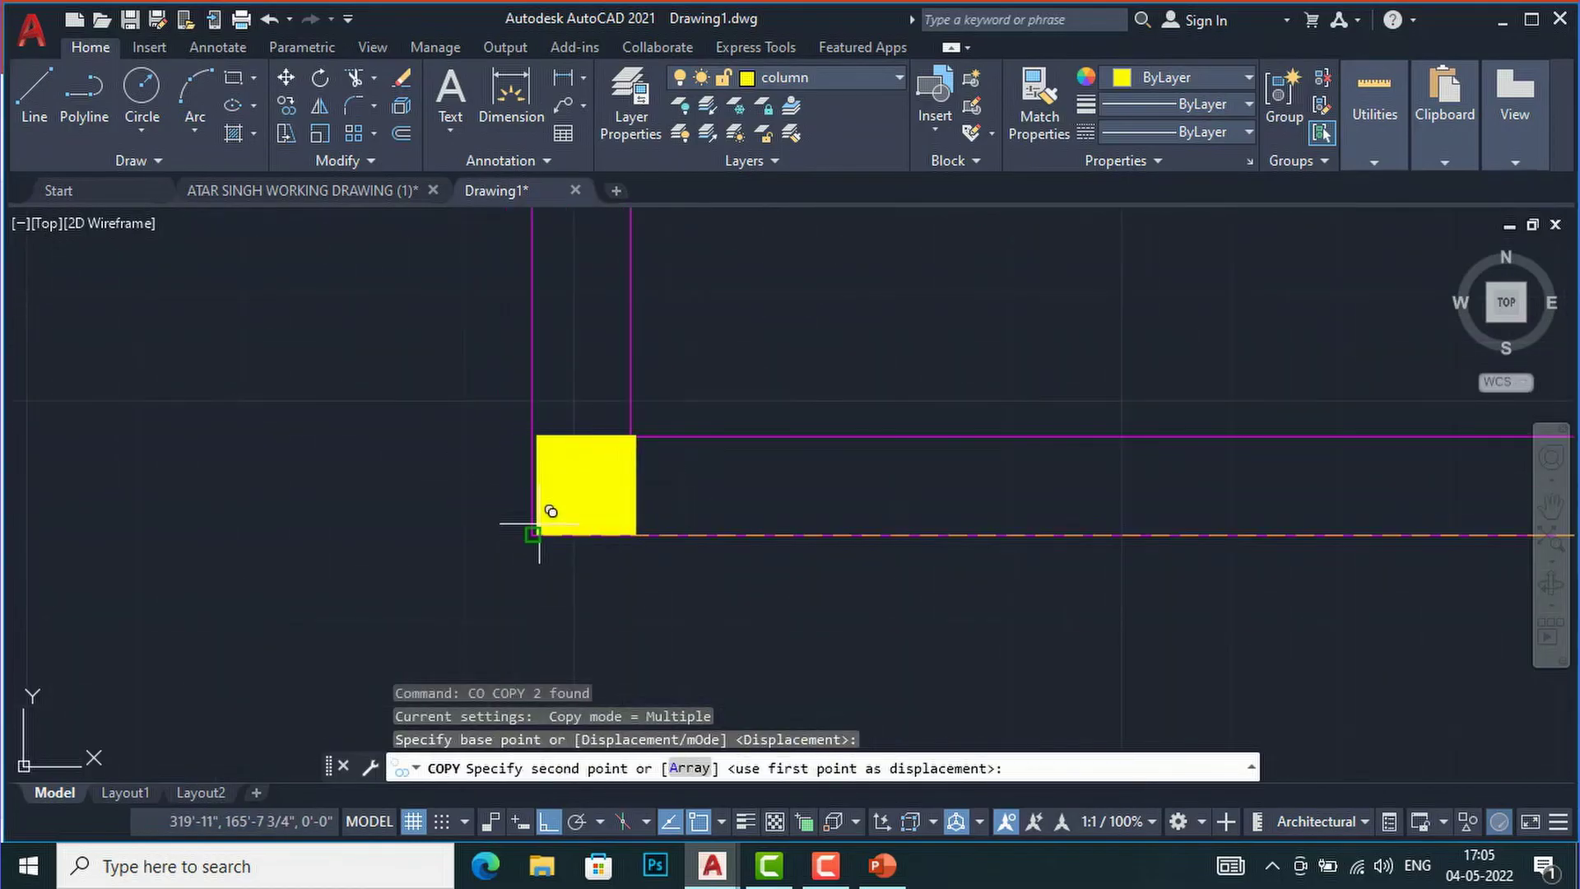
left_click(378, 646)
scroll(381, 650, "down", 1)
key("ctrl+z")
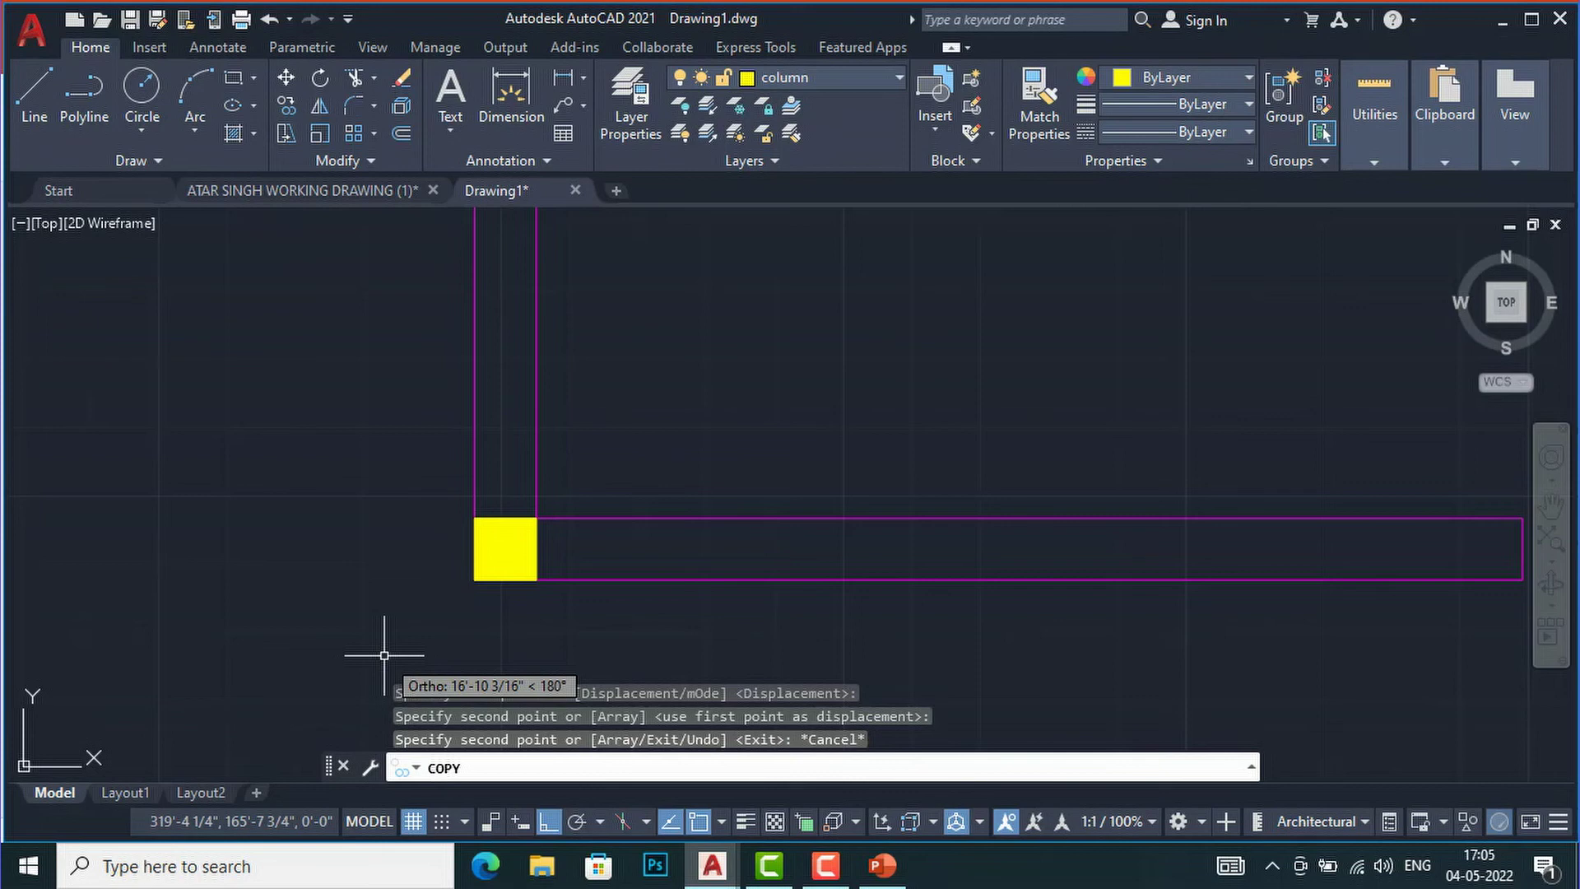
key("Escape")
scroll(383, 655, "down", 5)
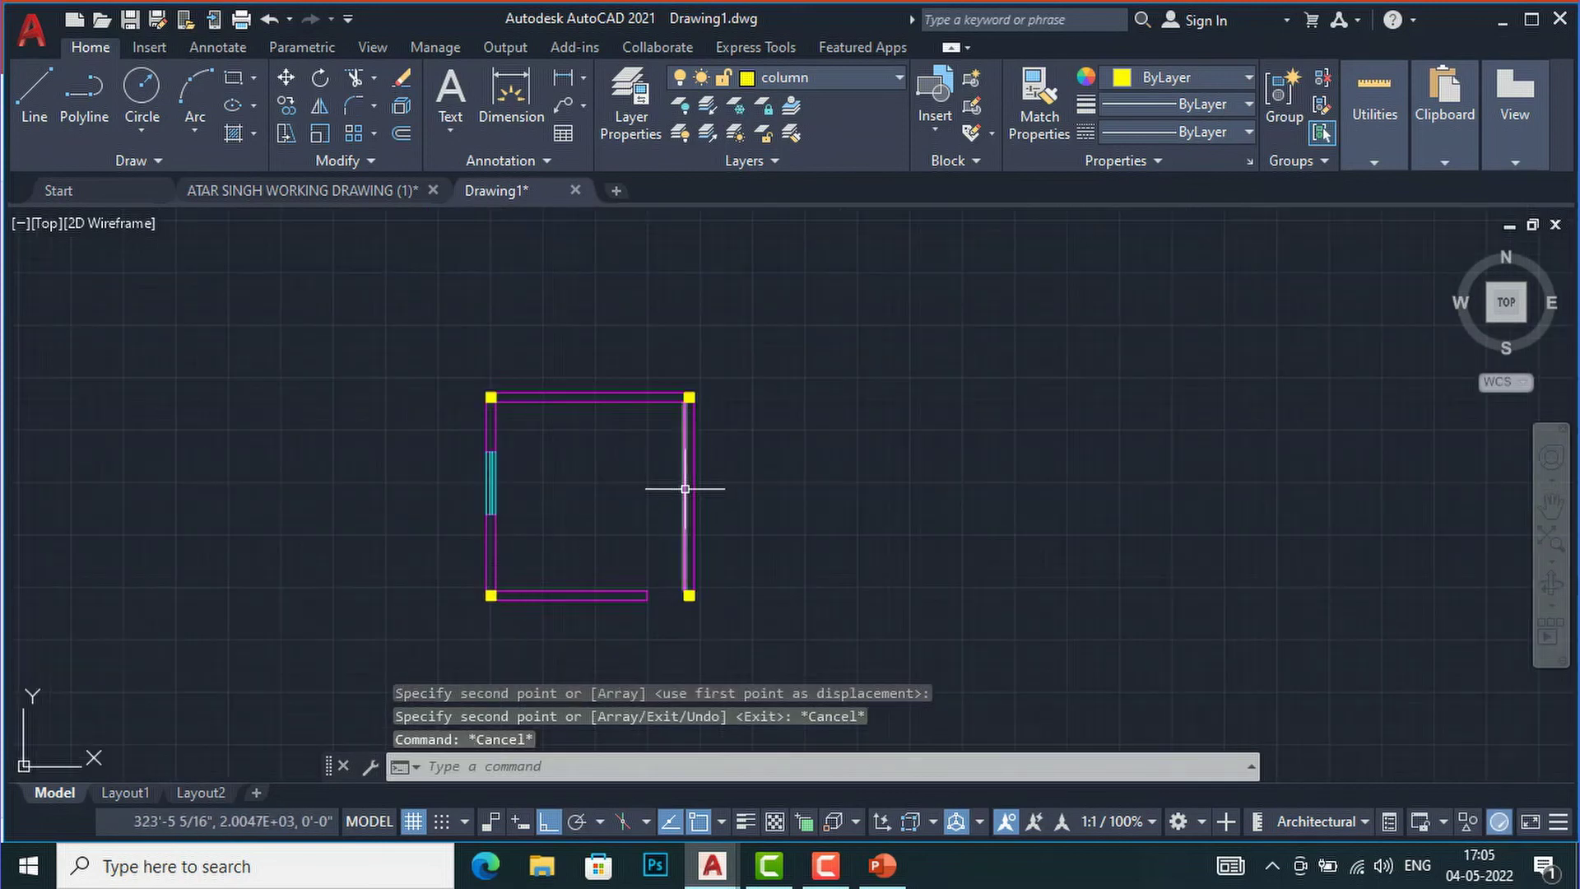
scroll(539, 522, "up", 2)
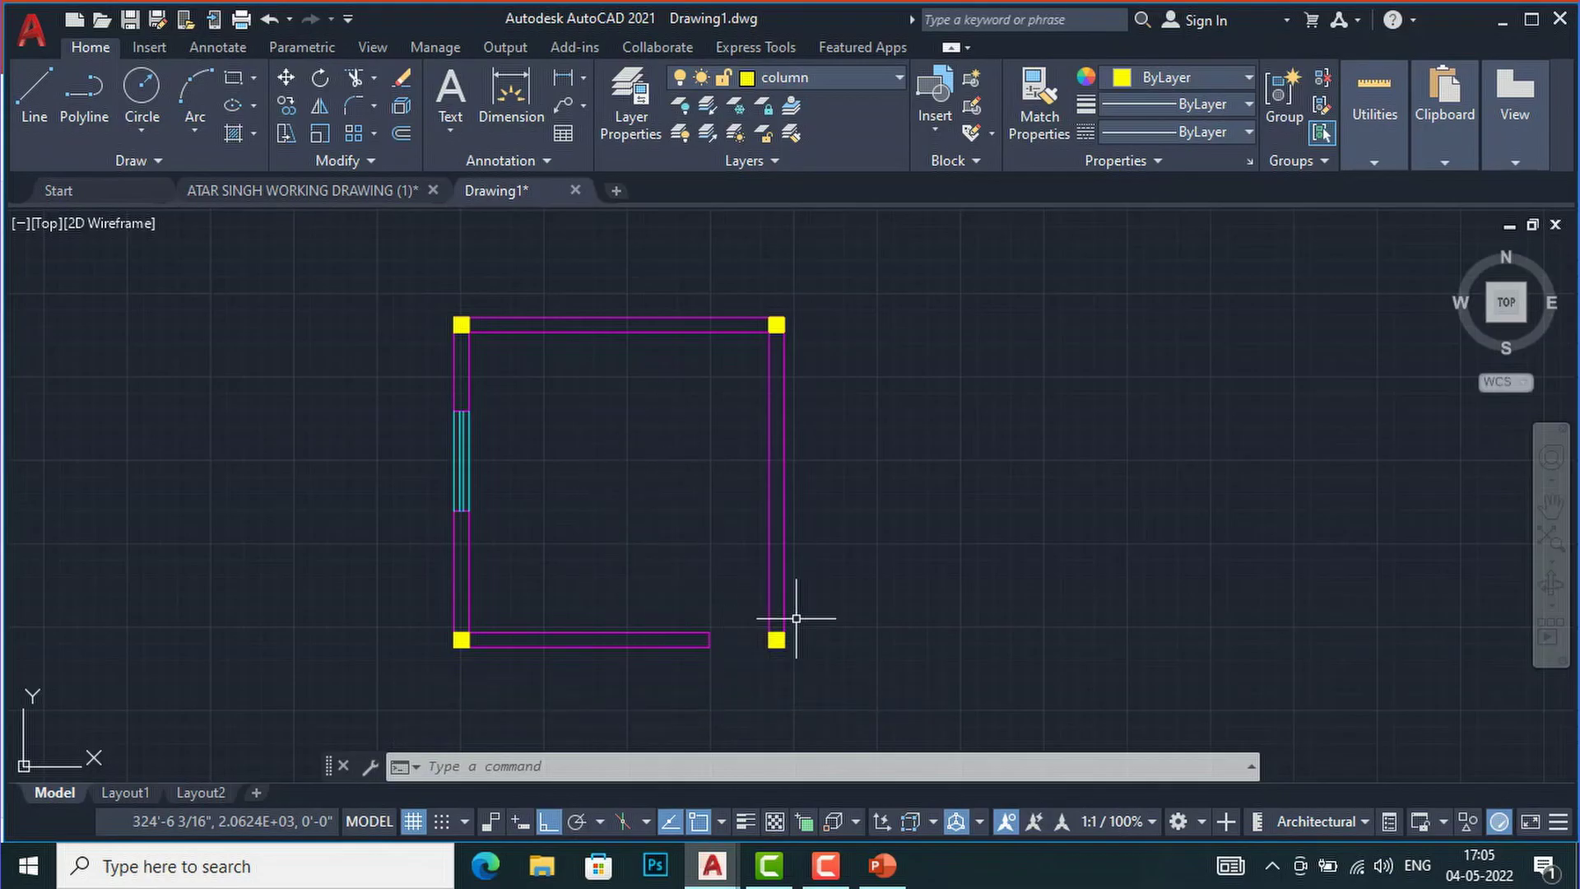
left_click(786, 75)
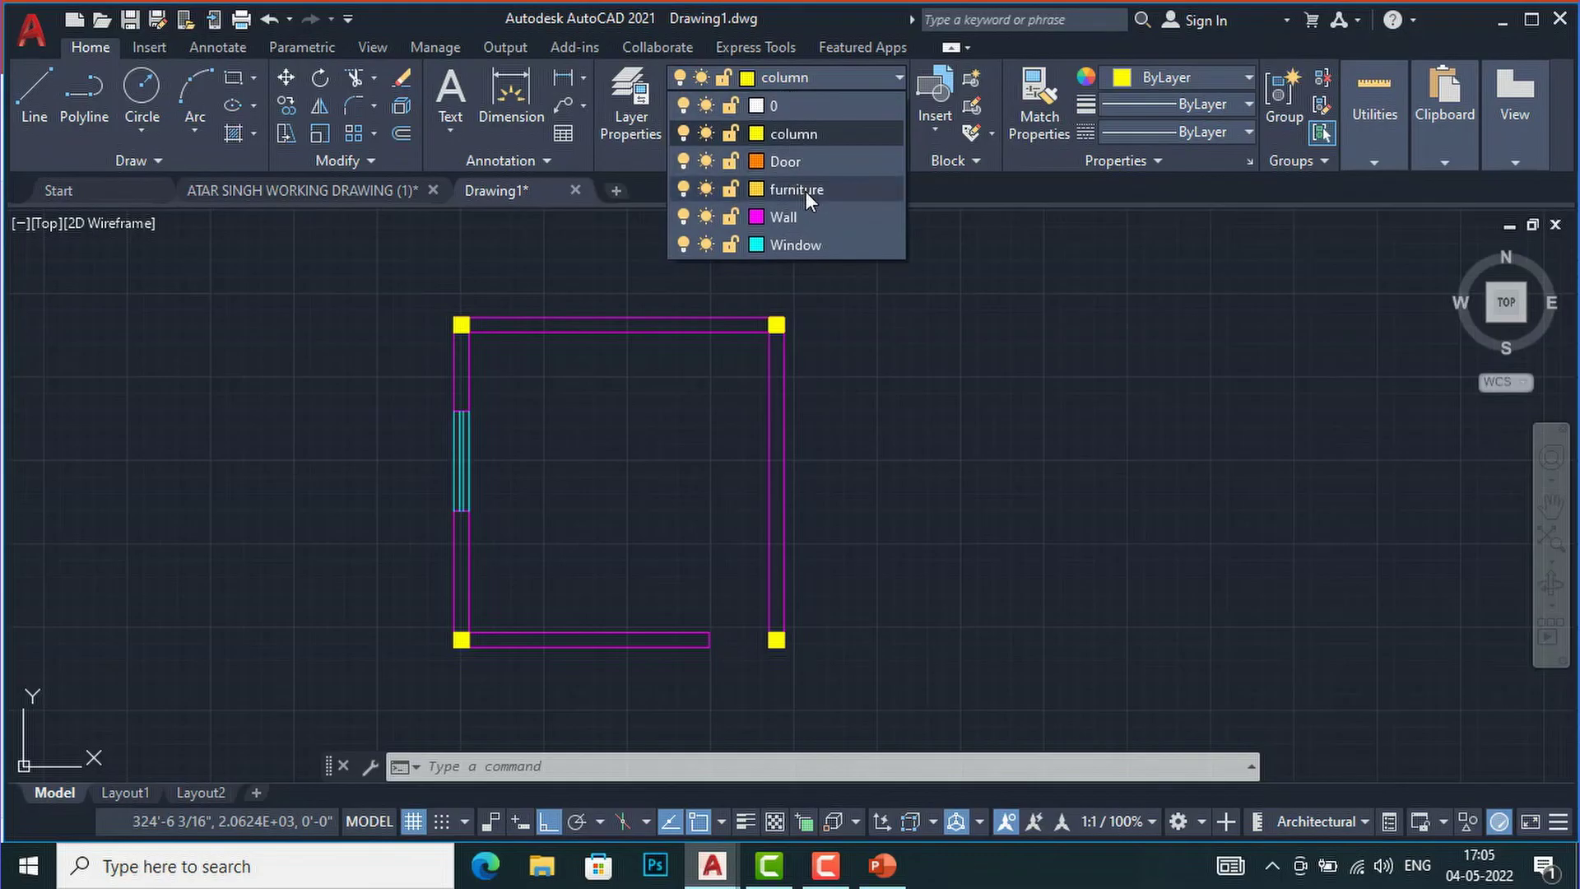
key("Escape")
key("Escape")
scroll(620, 423, "down", 2)
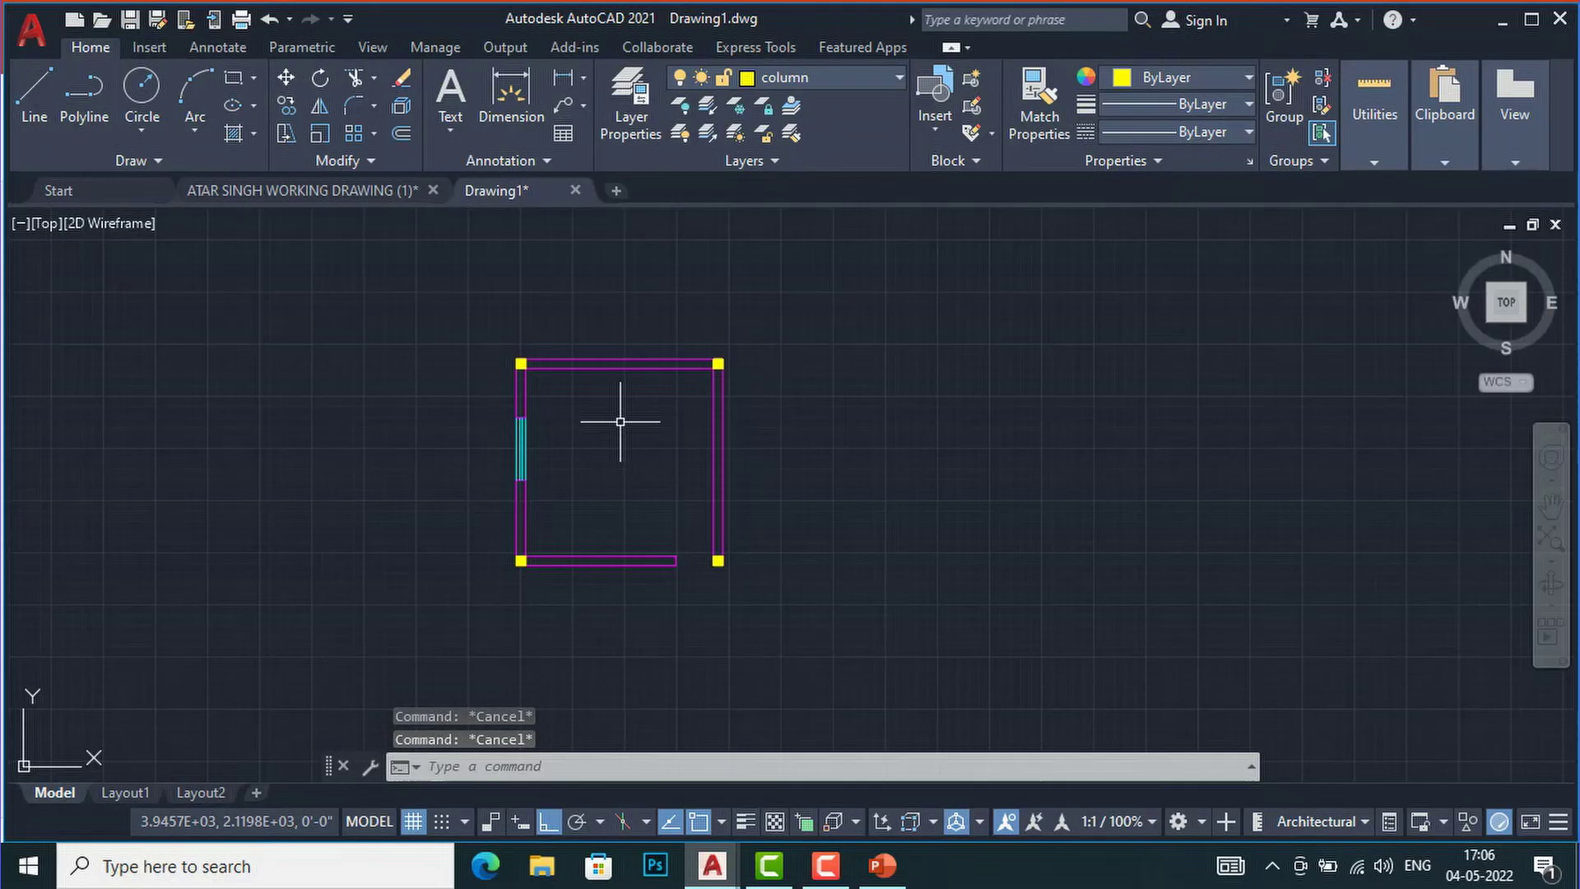
scroll(728, 558, "up", 2)
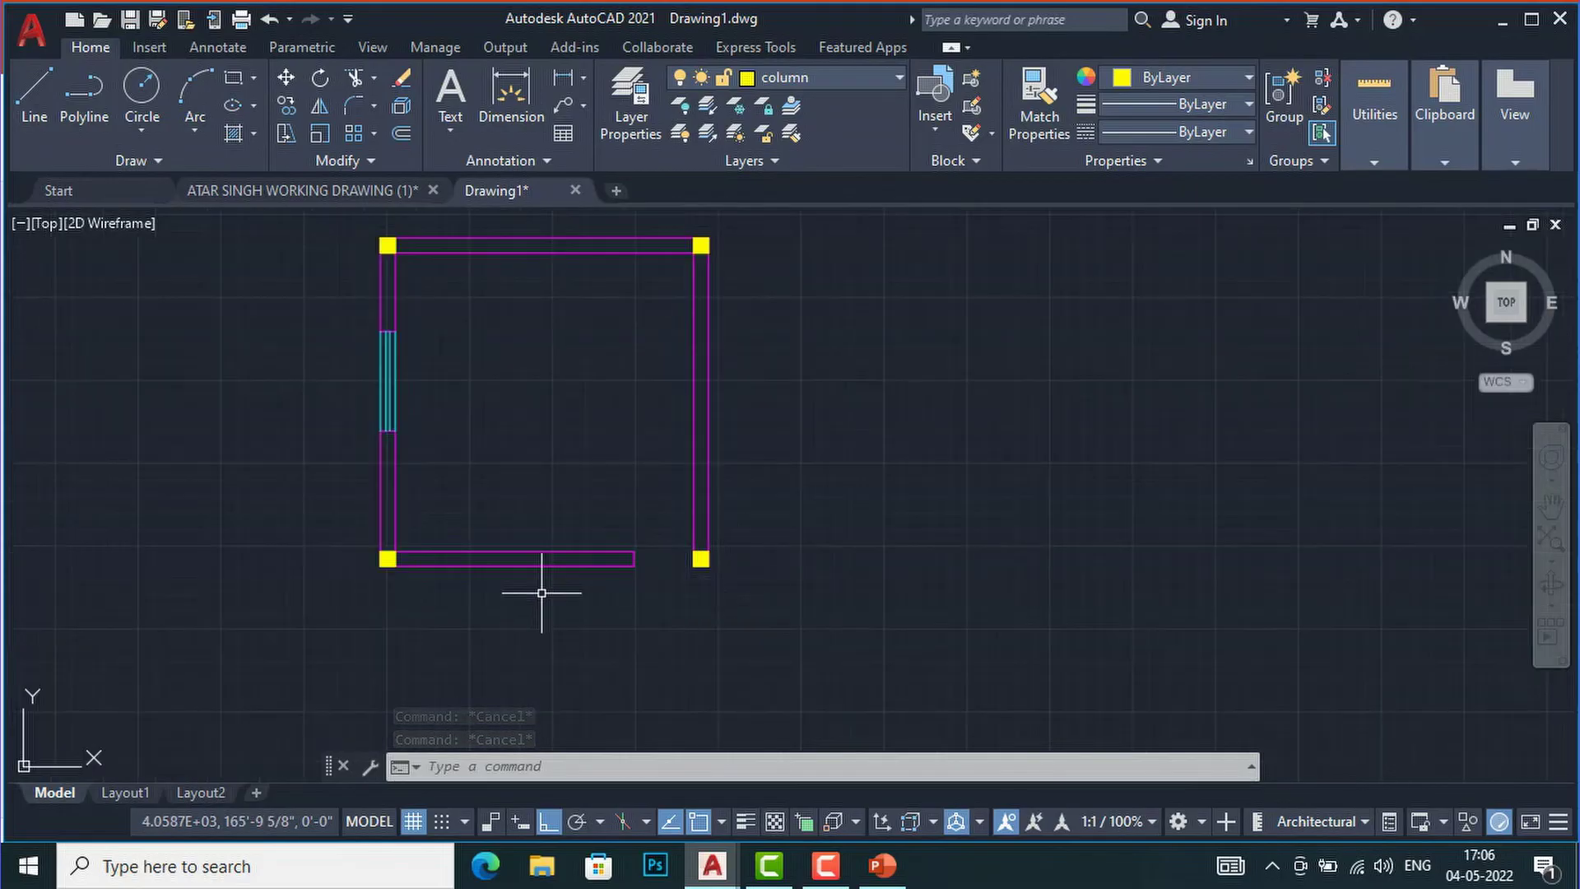
scroll(541, 587, "down", 2)
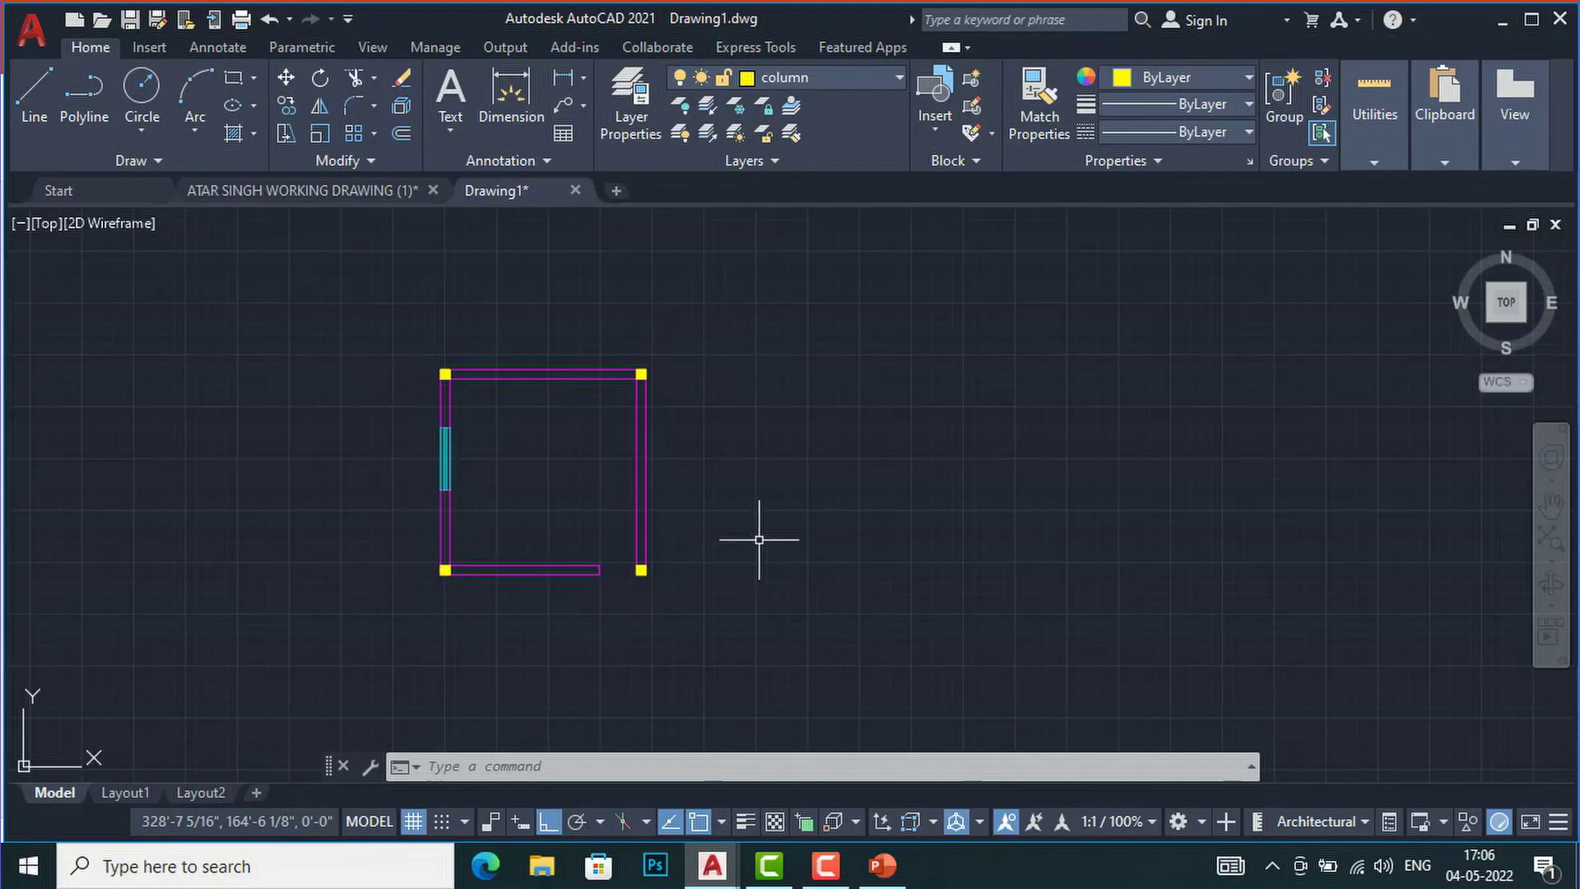
Turn off the current column layer, and turn all layers back on with the LAYON command
left_click(786, 80)
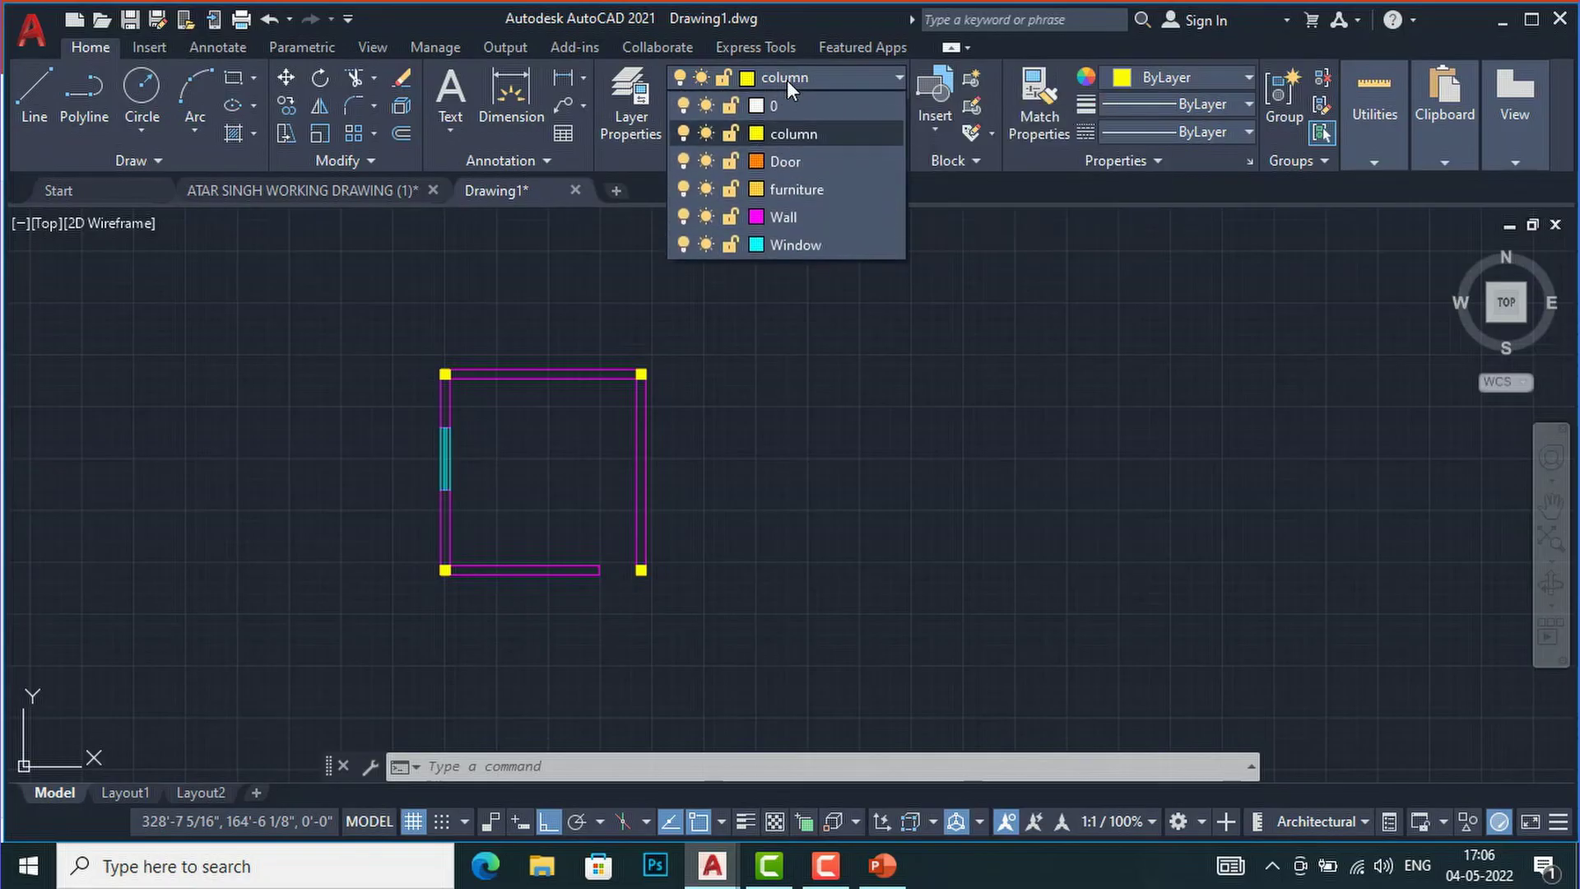
left_click(684, 132)
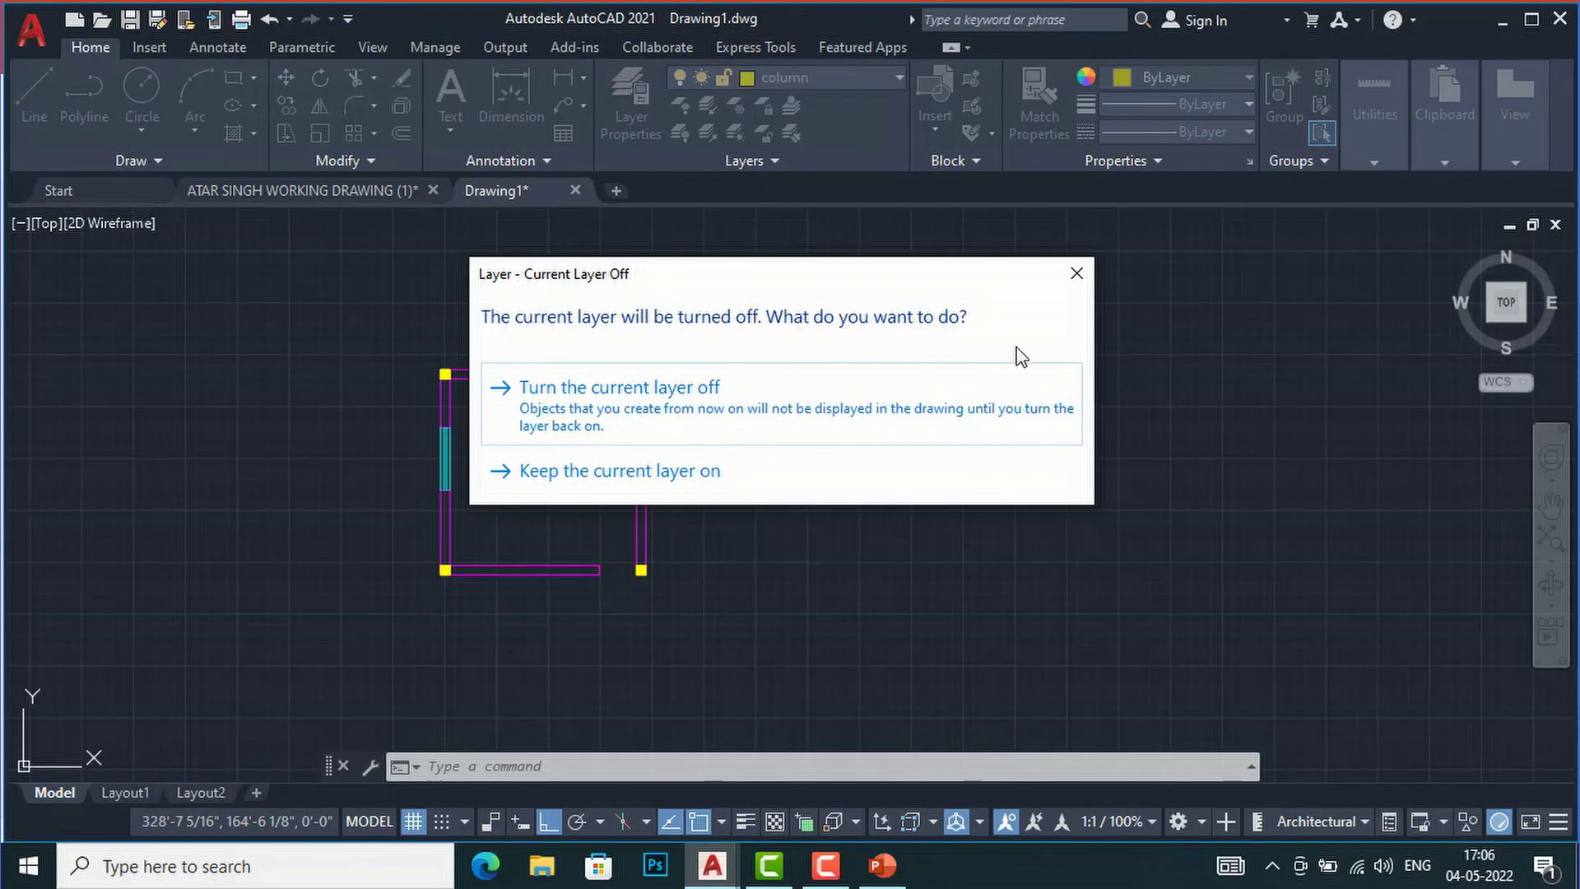
left_click(691, 419)
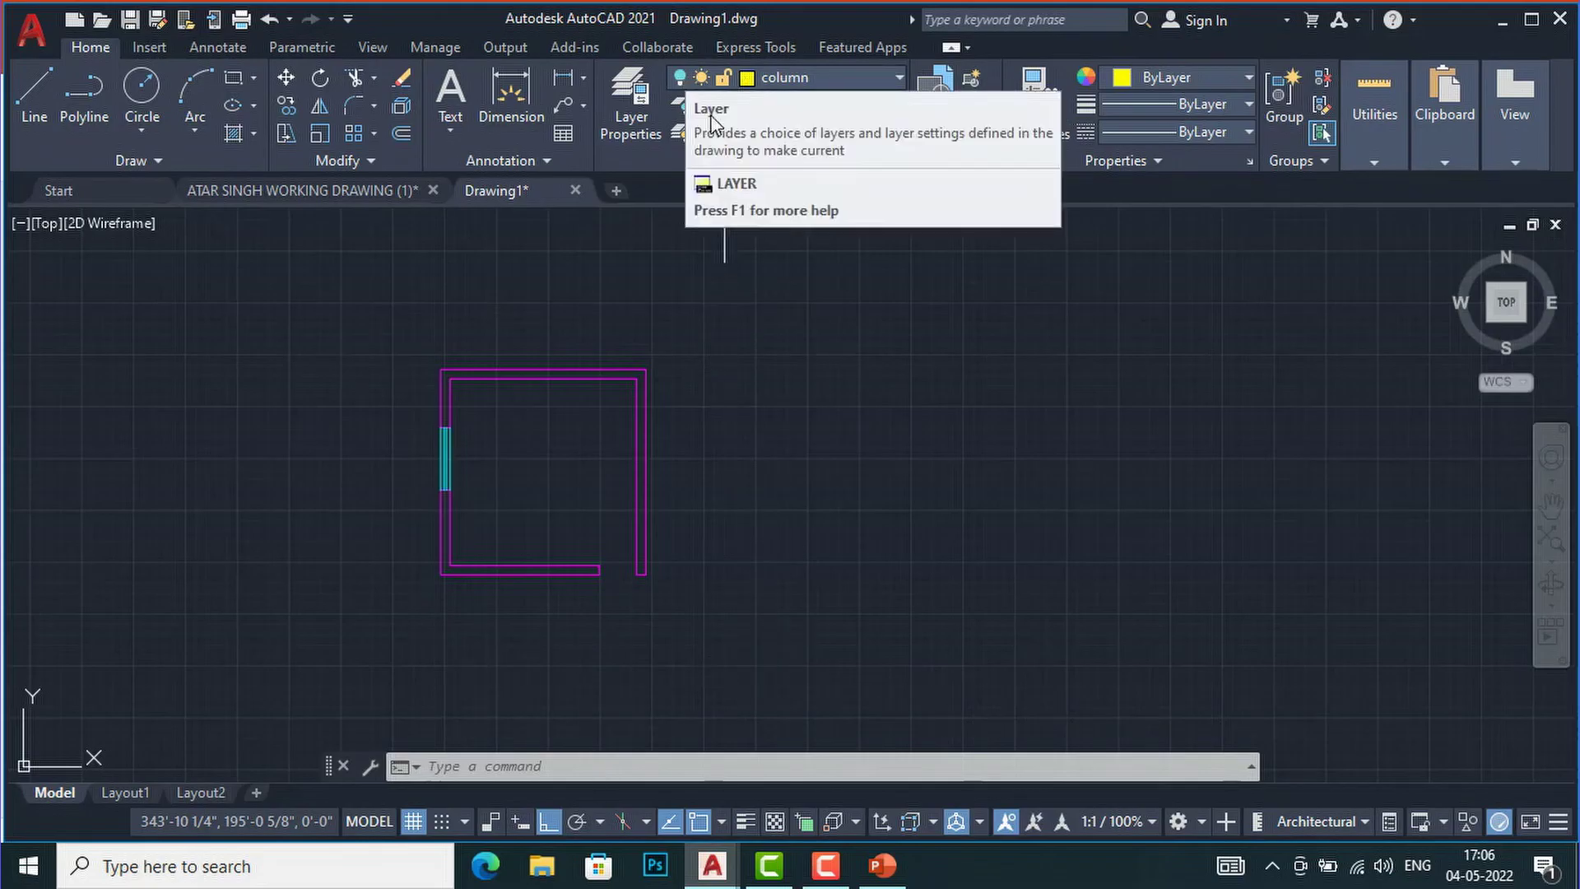
type("1ayon")
key("Return")
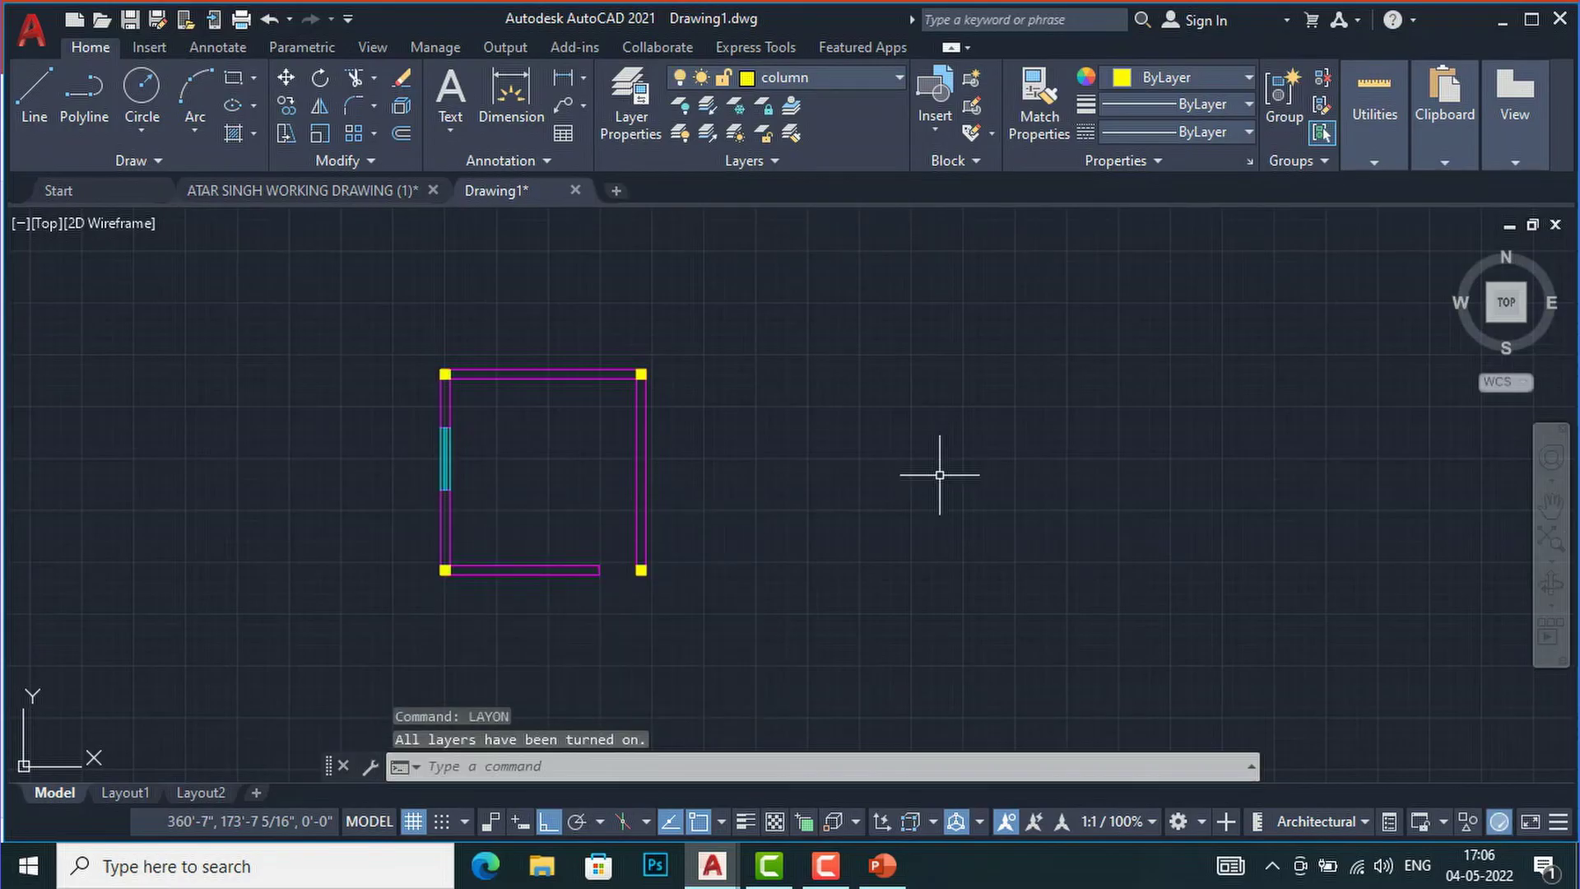
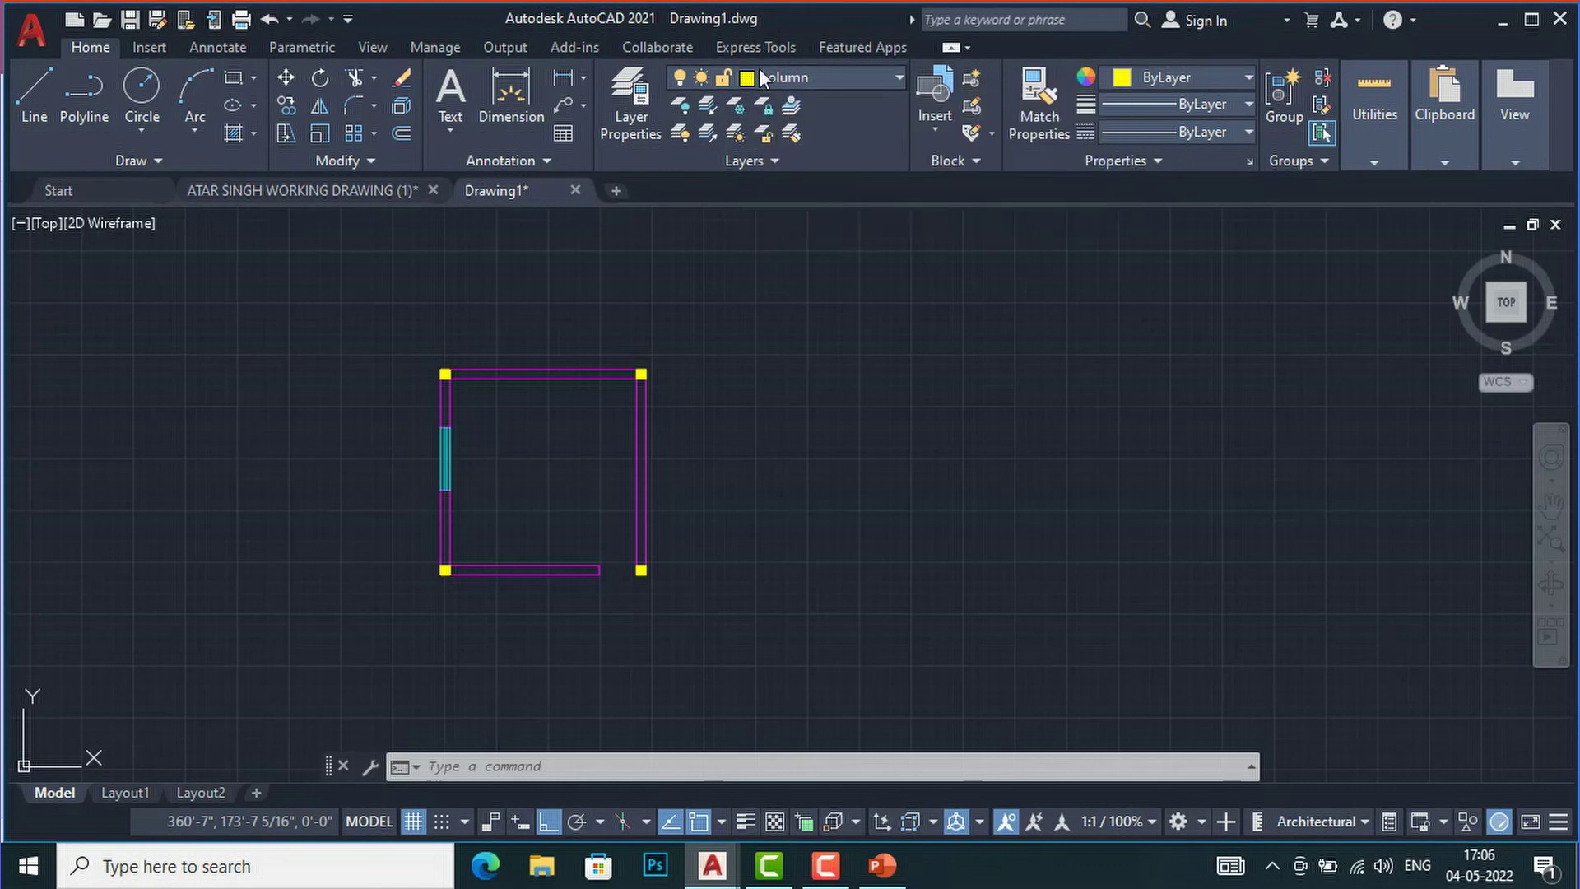
left_click(760, 72)
scroll(815, 486, "down", 2)
scroll(816, 484, "down", 2)
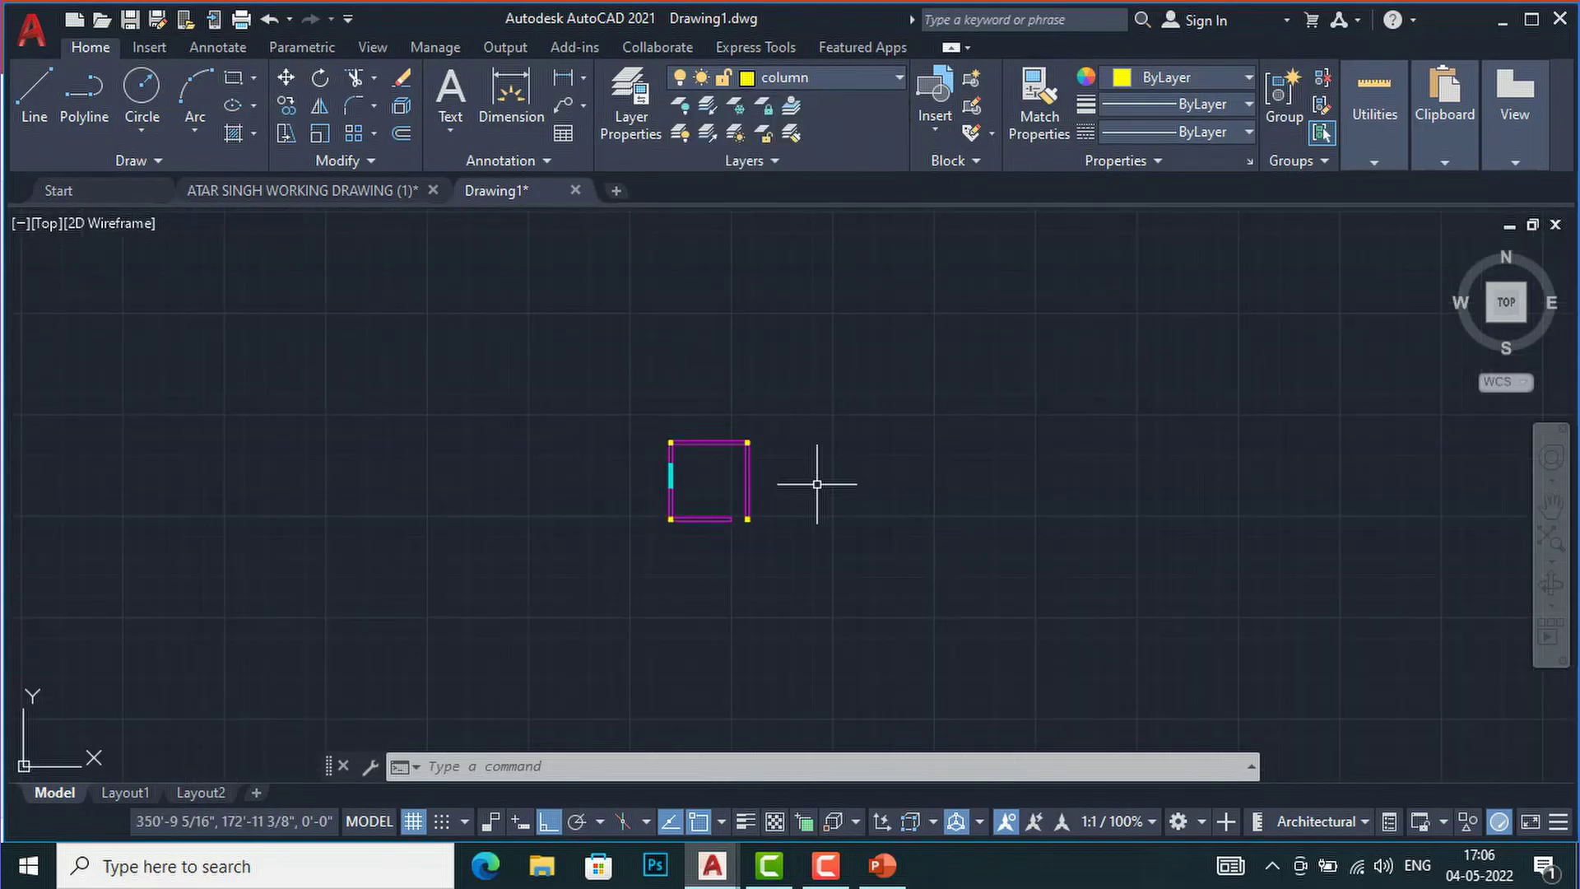
scroll(818, 484, "up", 3)
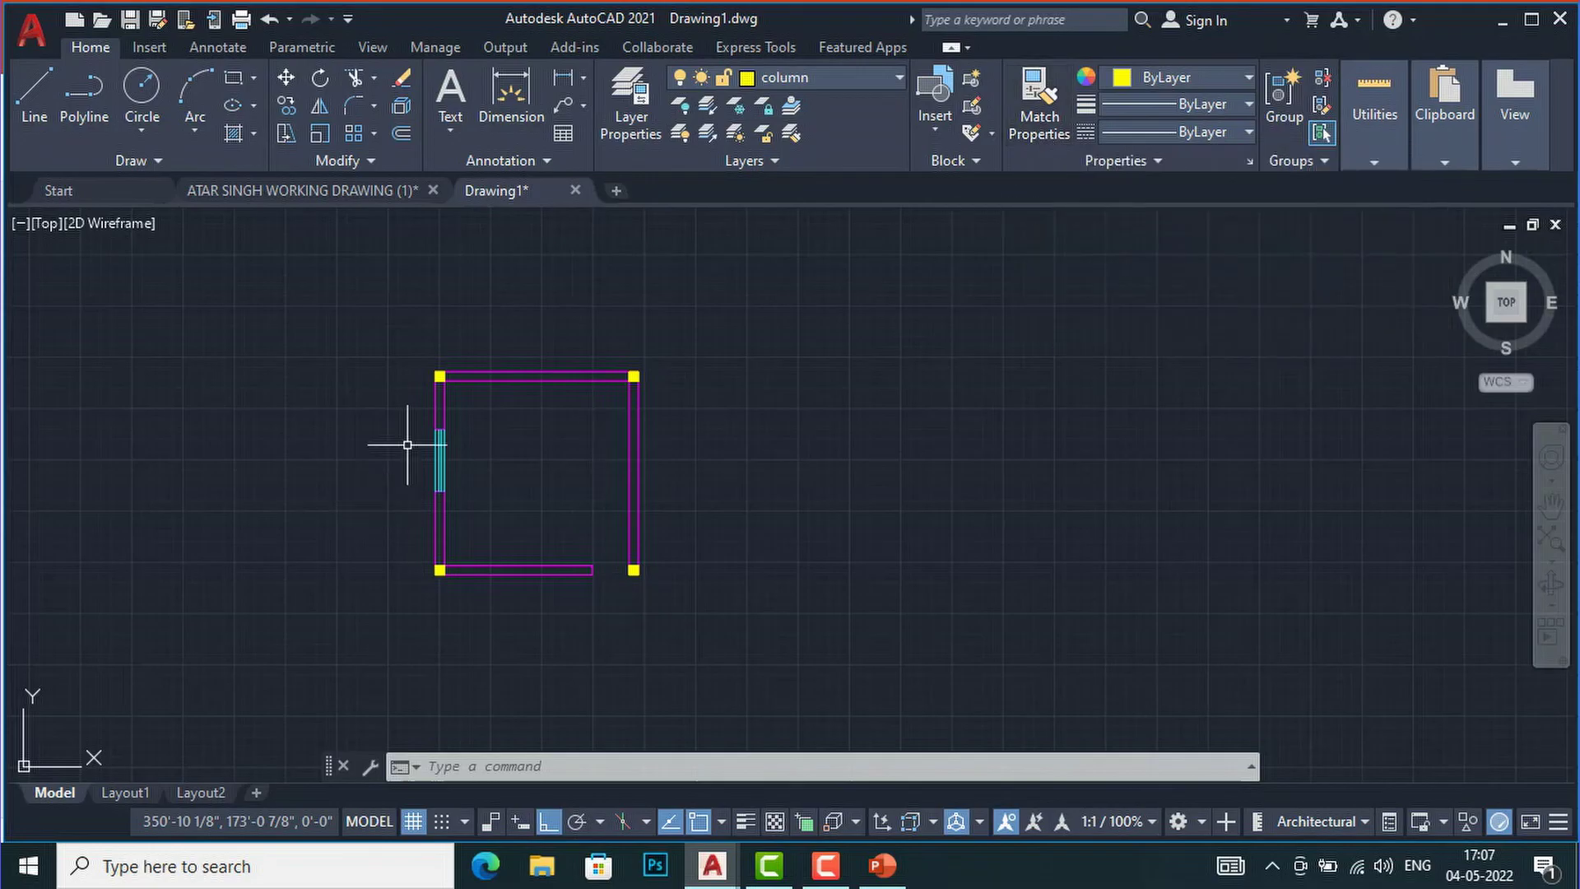
Apply the window line's properties to both lines of the room's upper wall with MATCHPROP, and undo the match
scroll(424, 444, "up", 3)
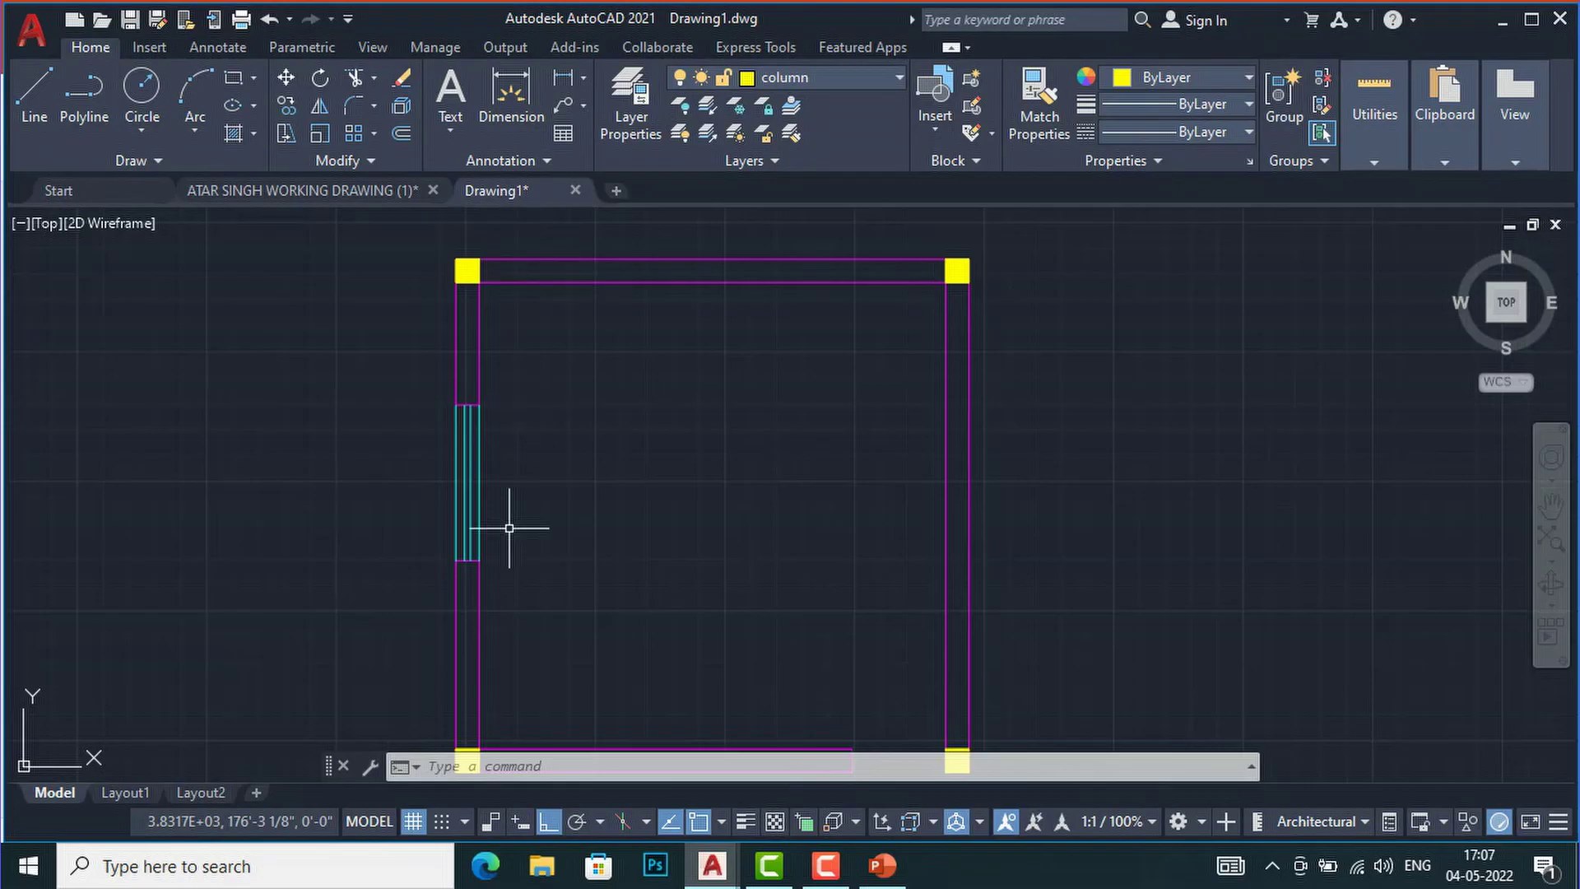
type("MA")
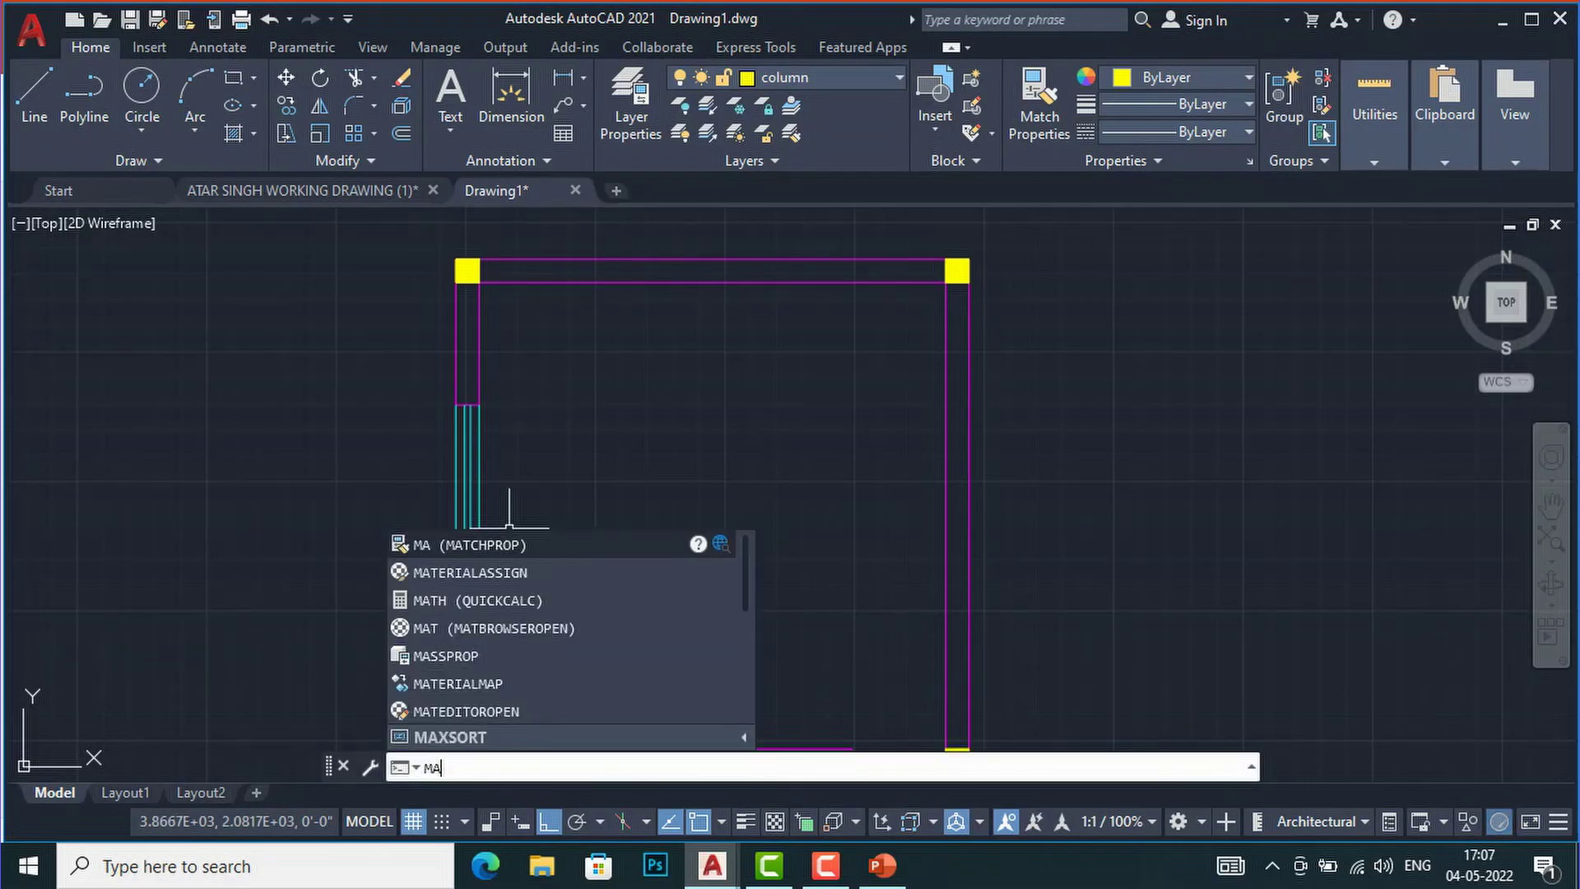
key("Return")
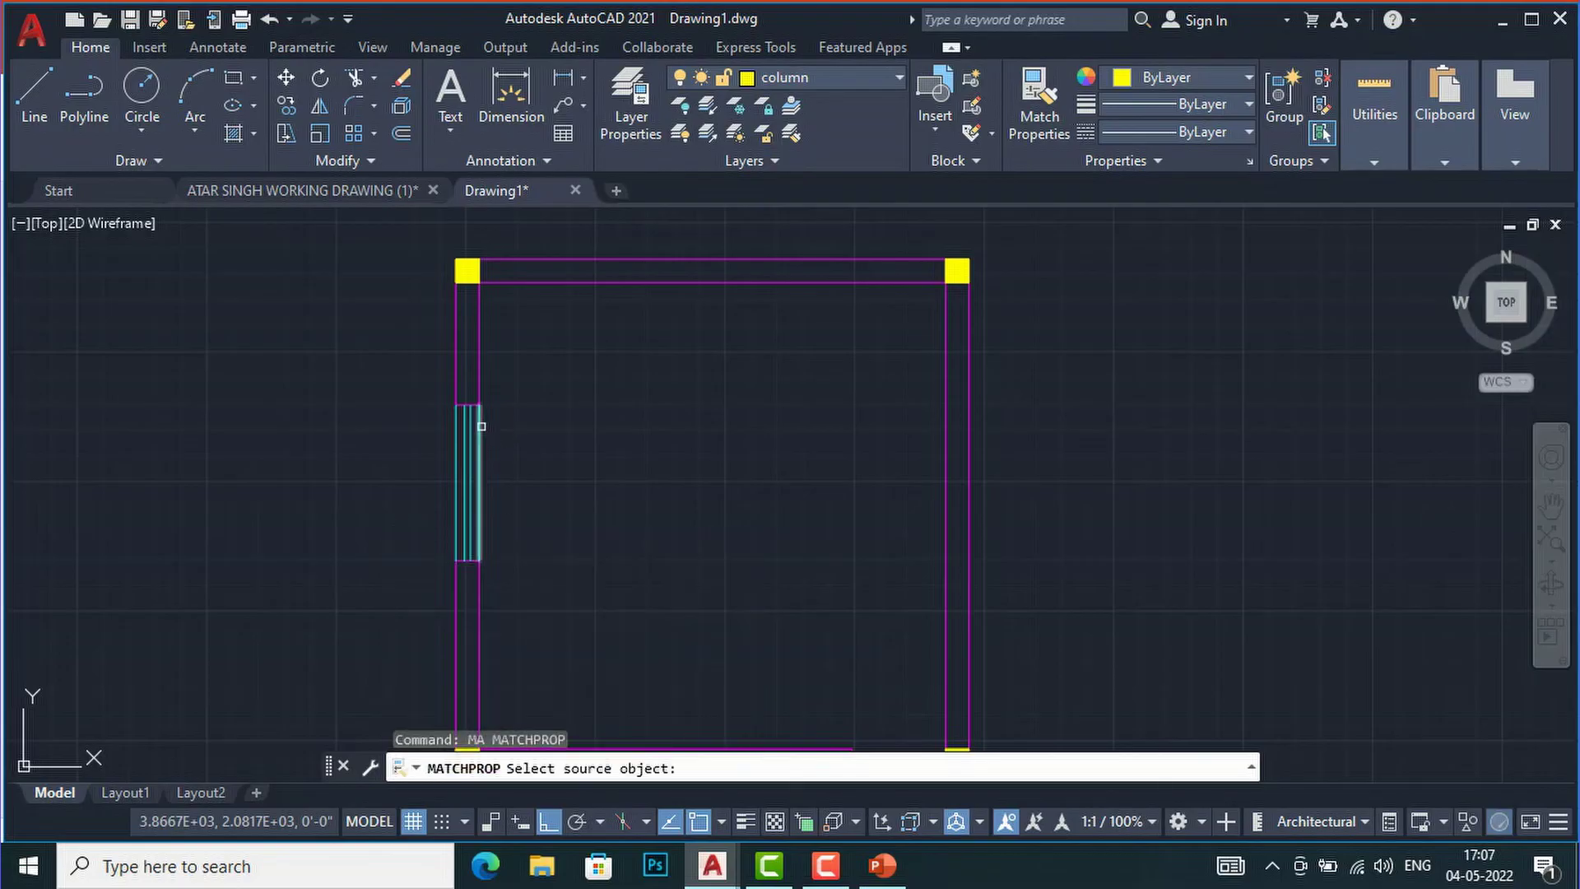
left_click(481, 424)
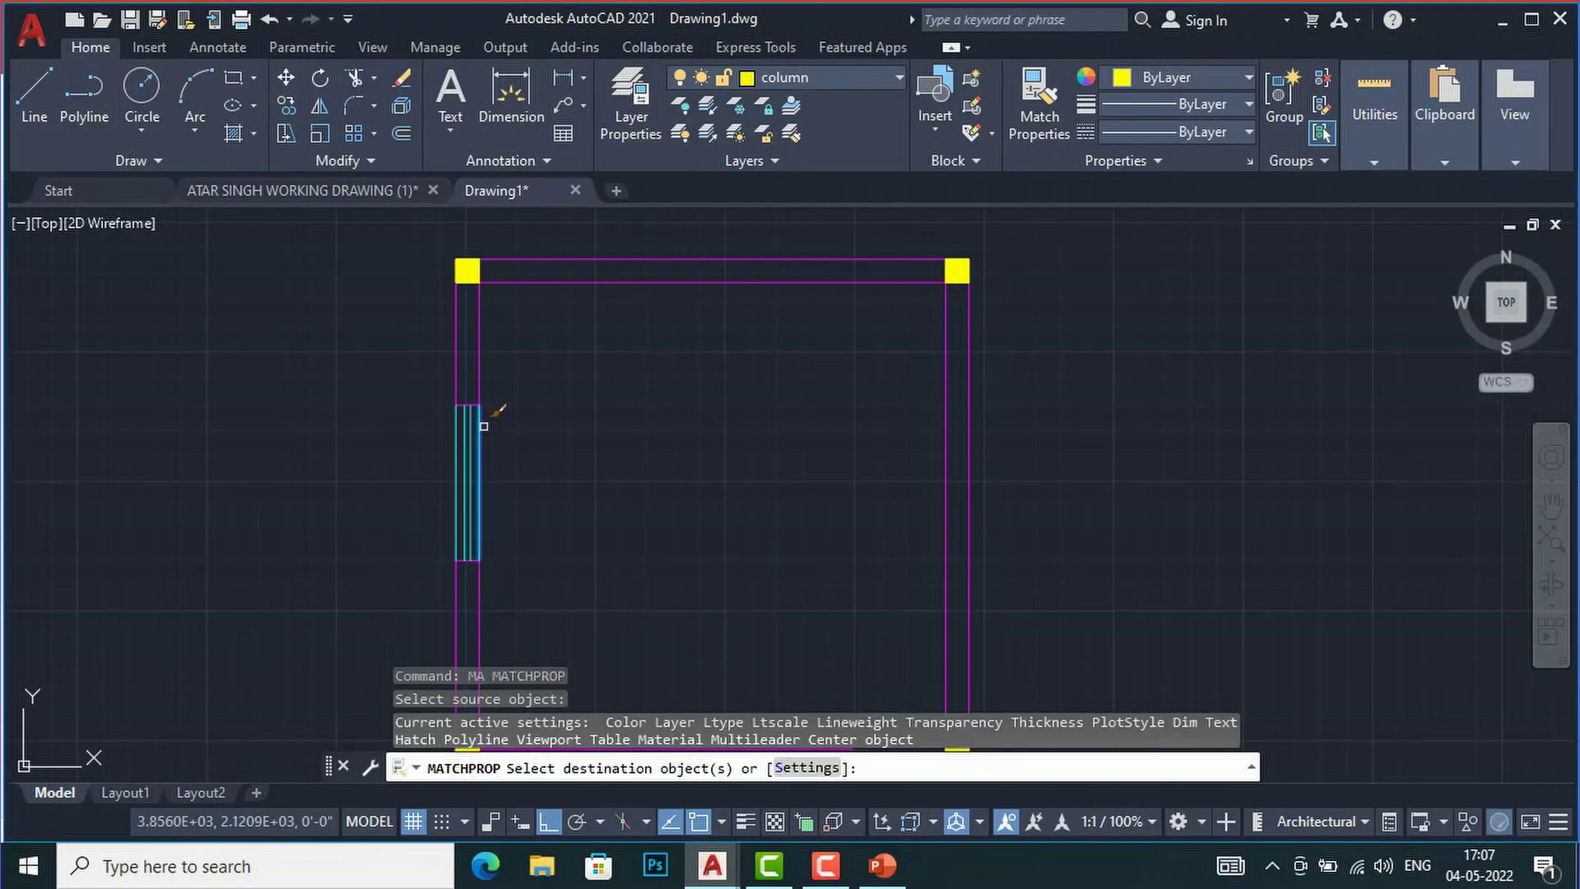
left_click(661, 282)
left_click(667, 259)
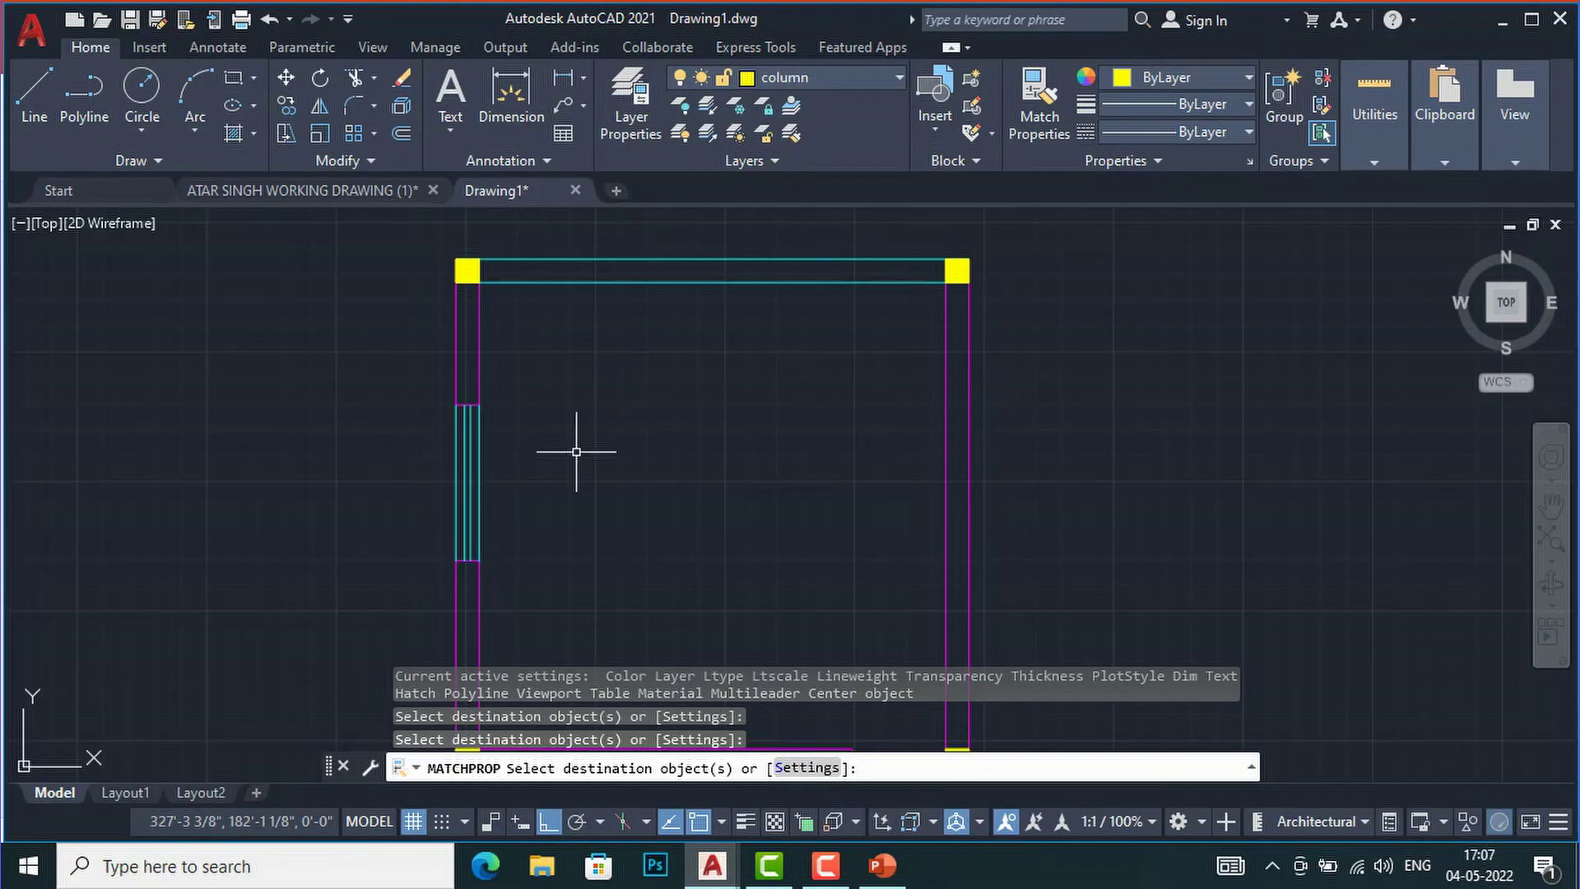
key("Escape")
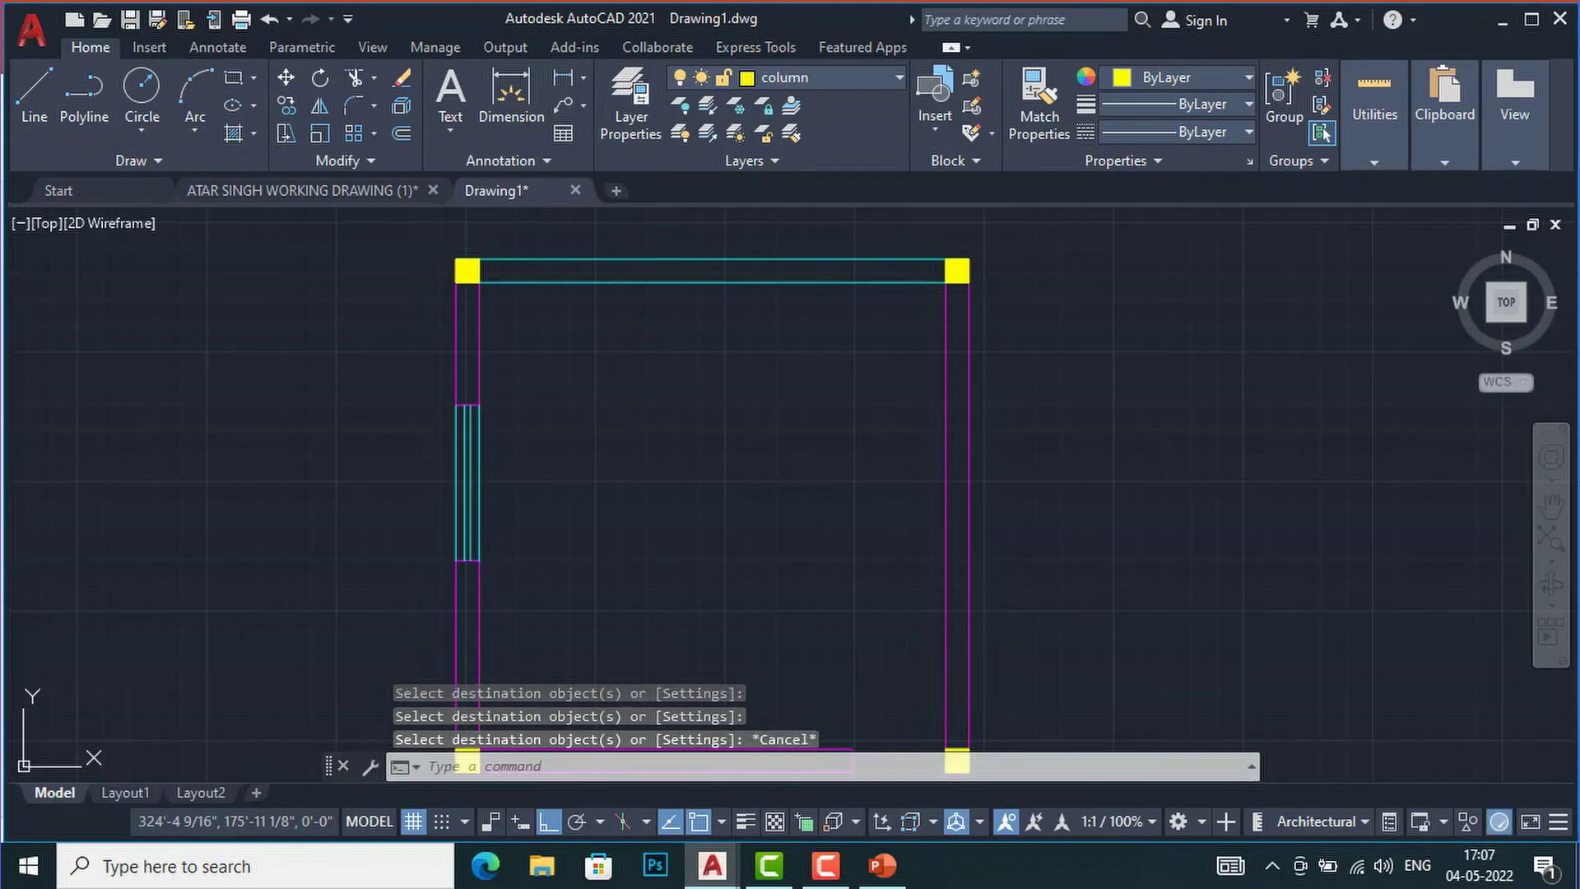
key("ctrl+z")
scroll(588, 436, "down", 3)
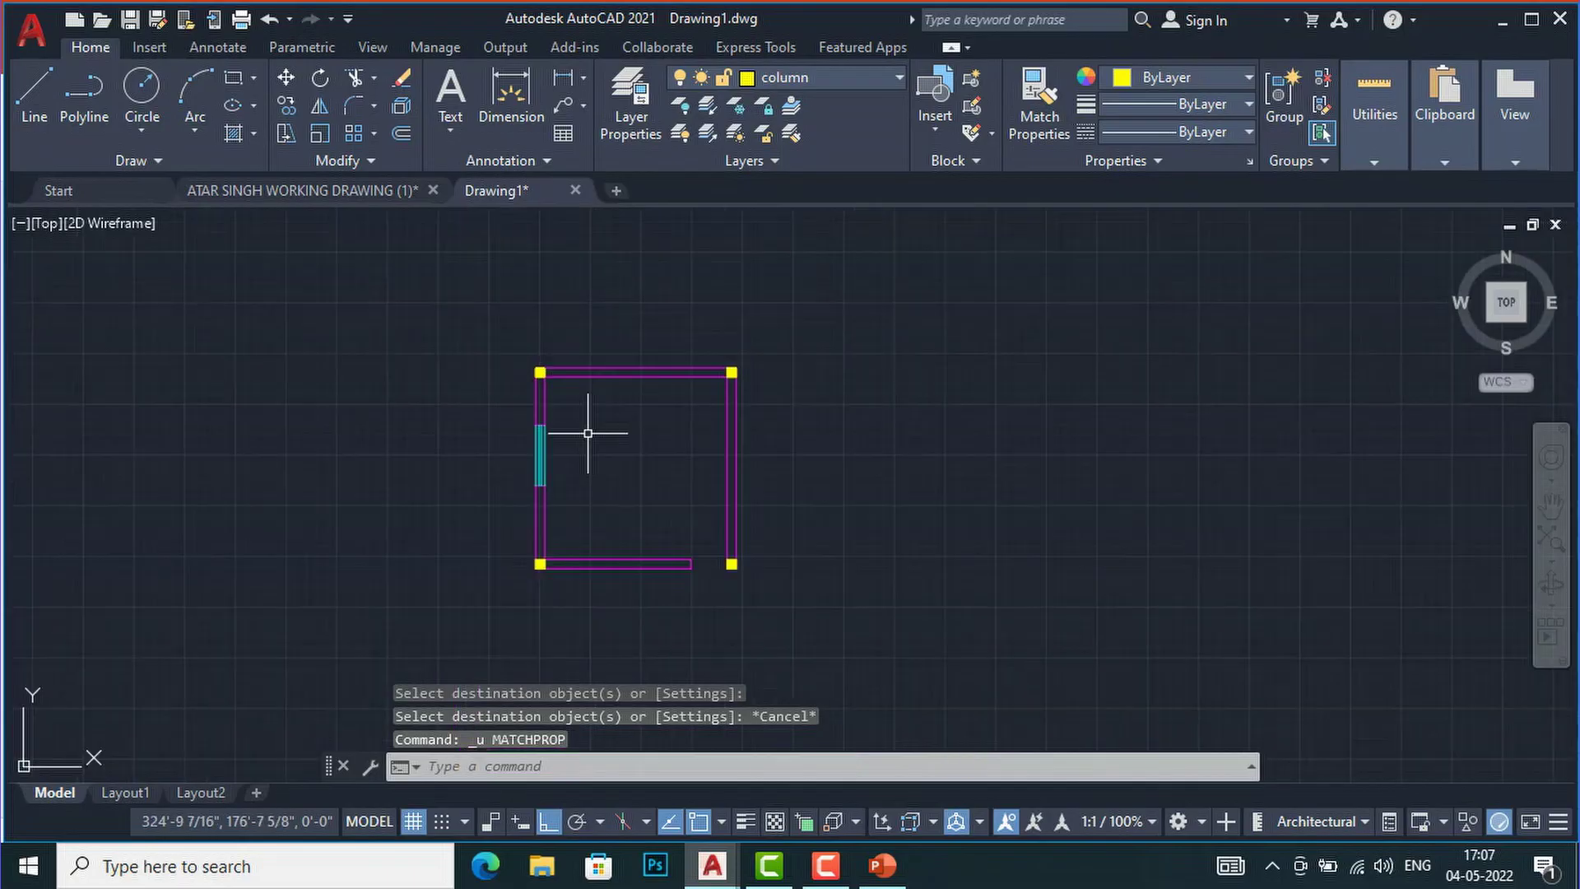
Switch to the other open working drawing and examine how its floor plan is organised by layer colours
left_click(312, 189)
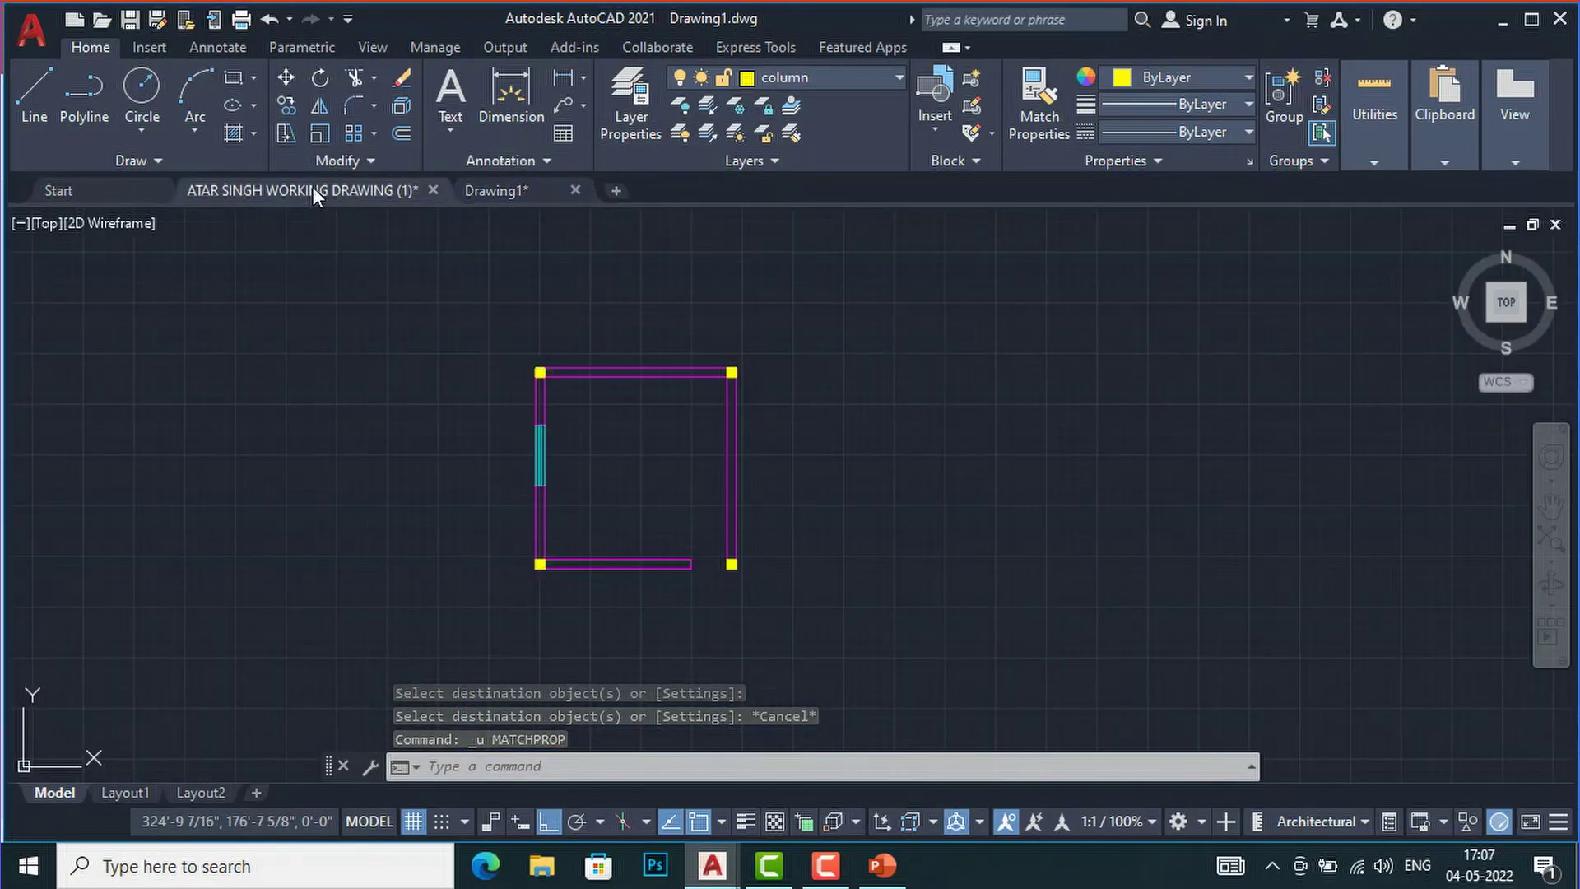
scroll(729, 625, "down", 2)
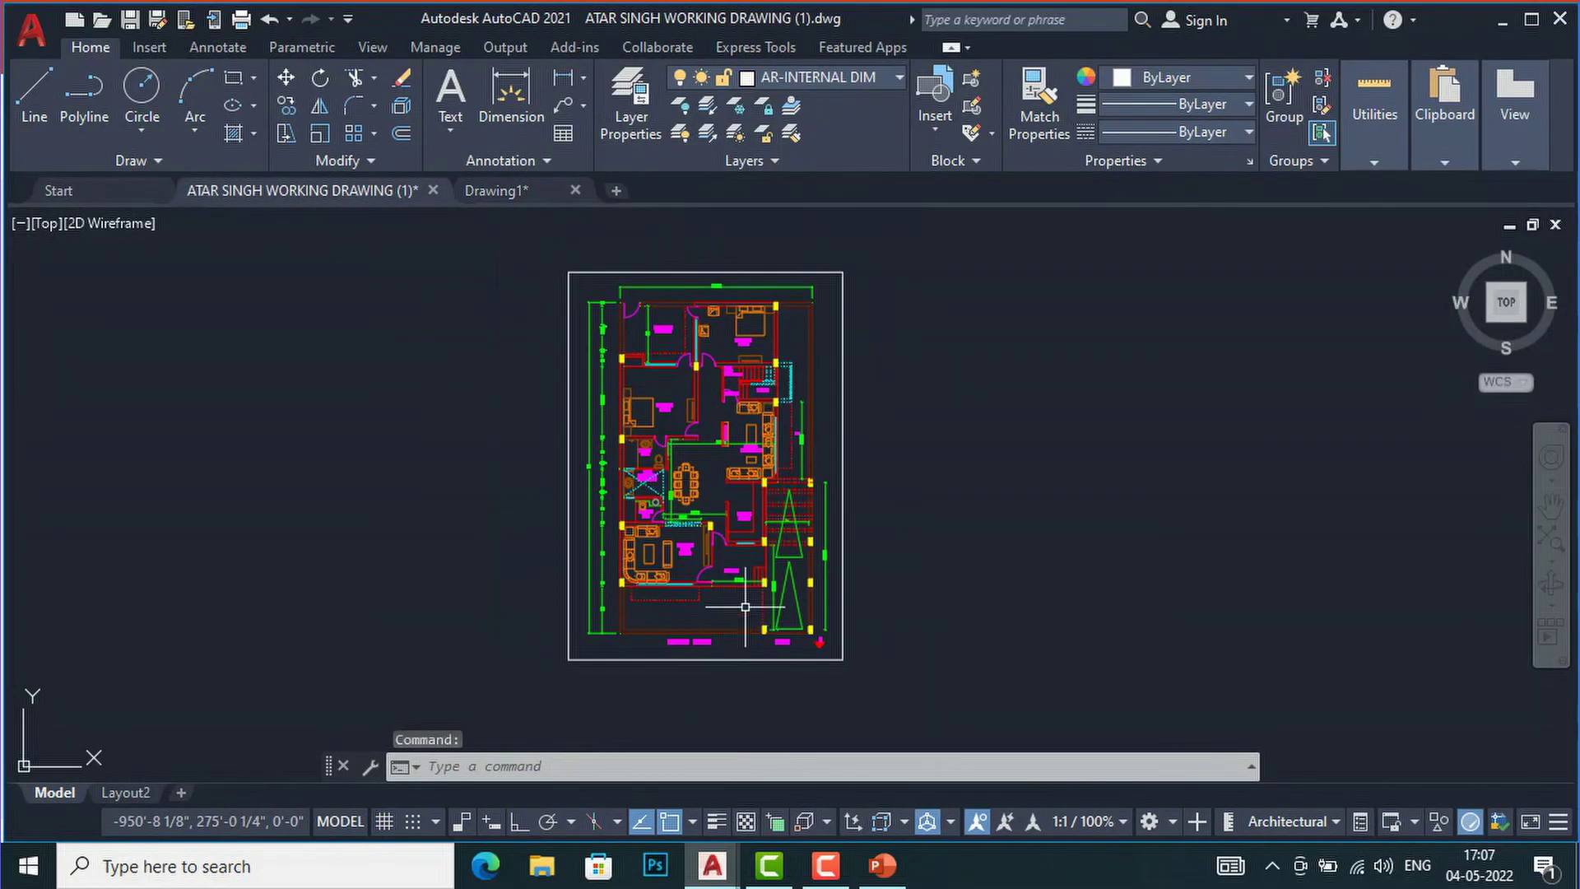
scroll(788, 375, "up", 2)
scroll(781, 264, "up", 2)
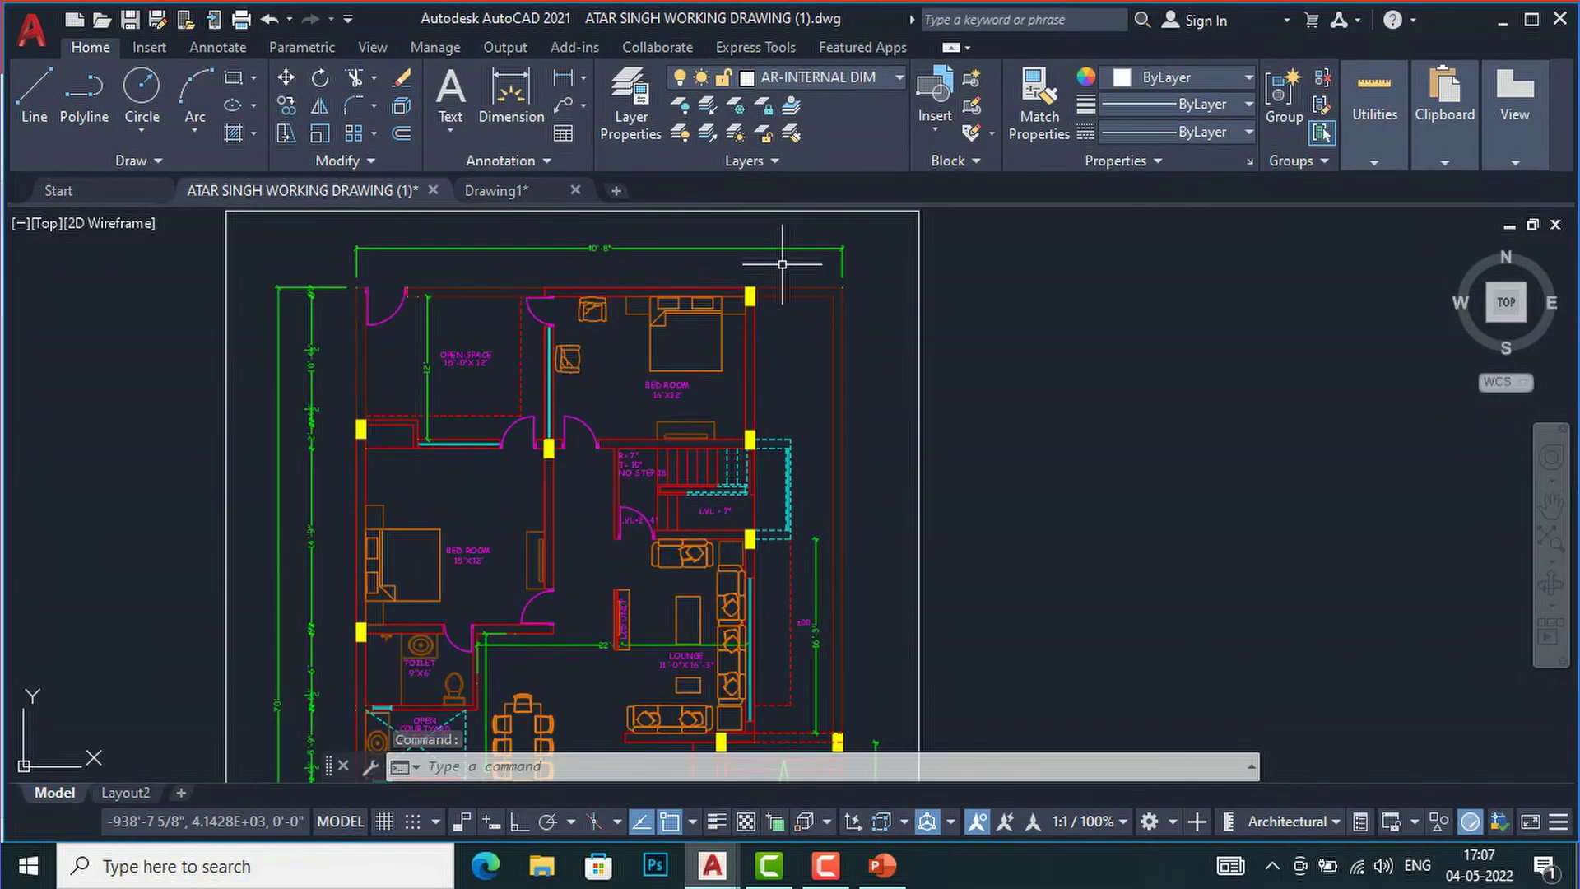
scroll(707, 399, "down", 2)
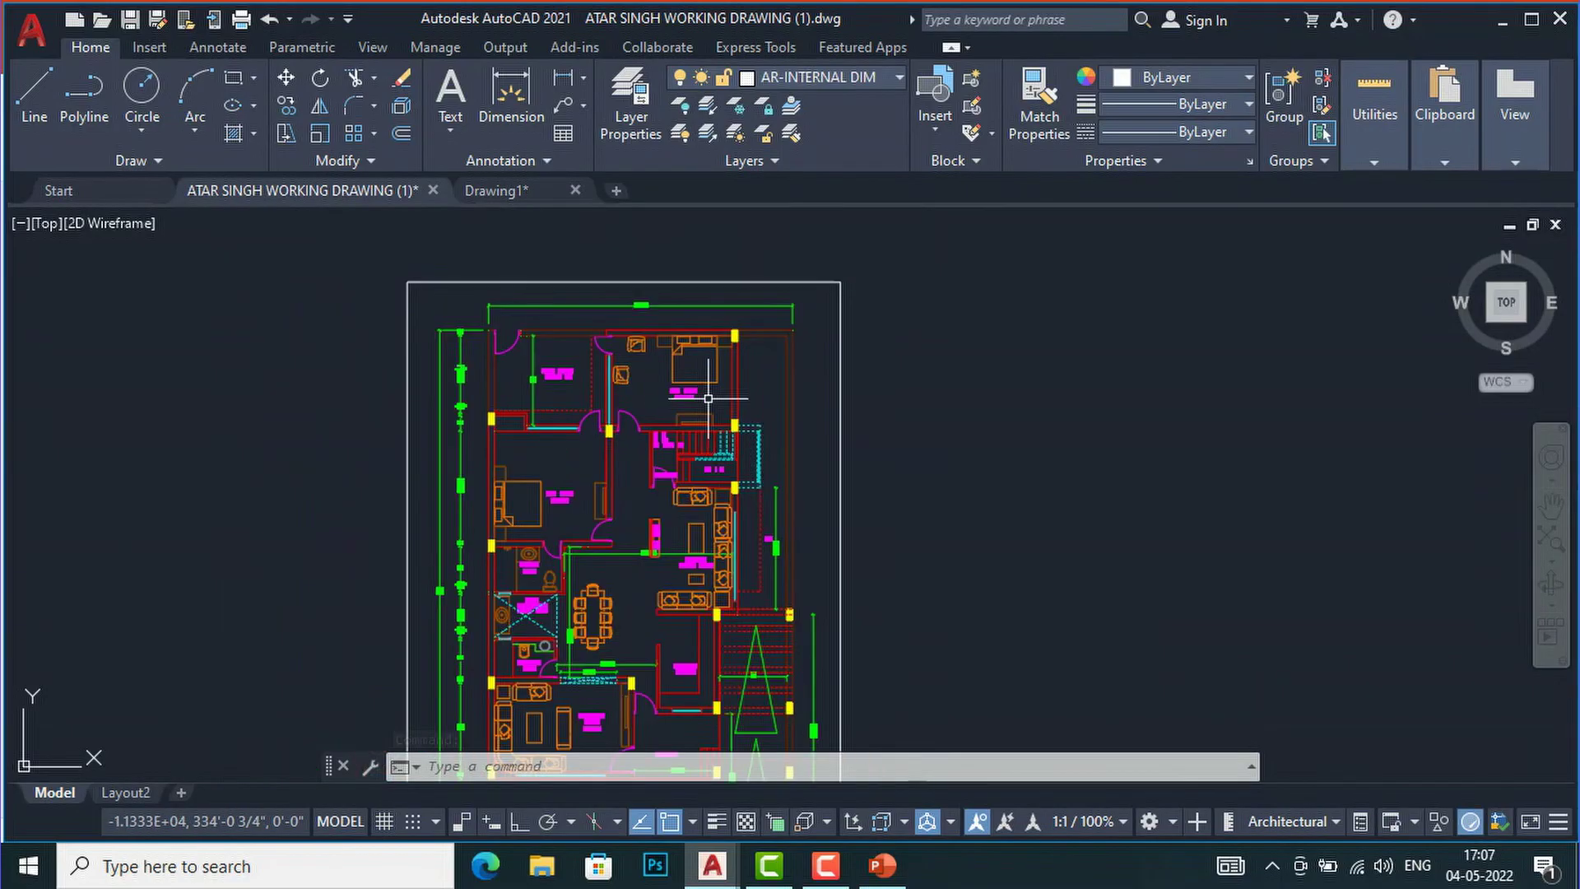
scroll(707, 398, "down", 2)
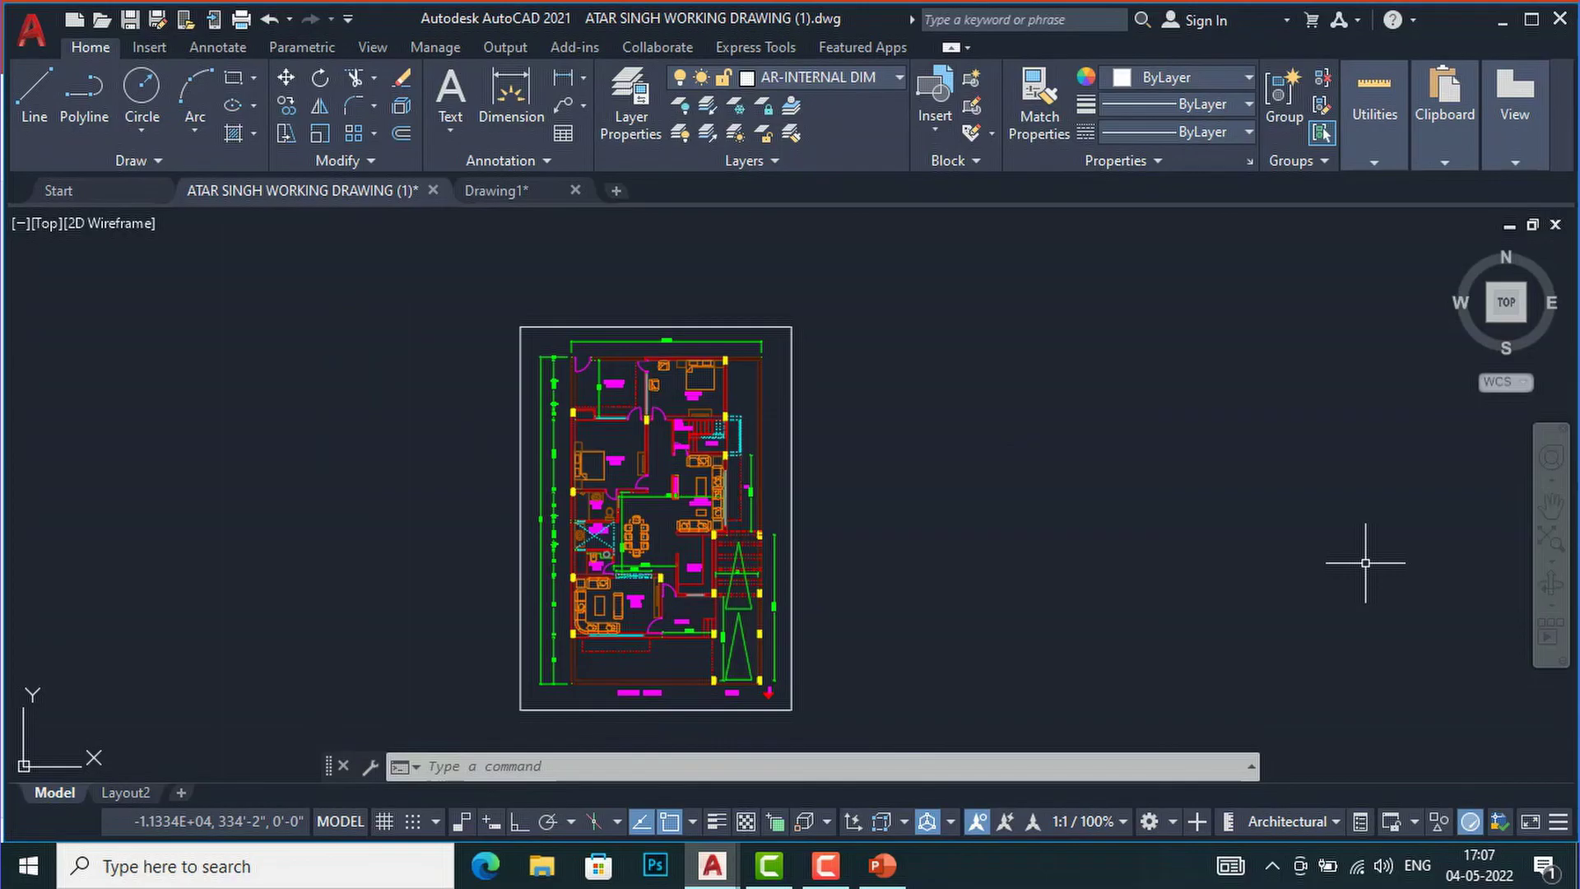